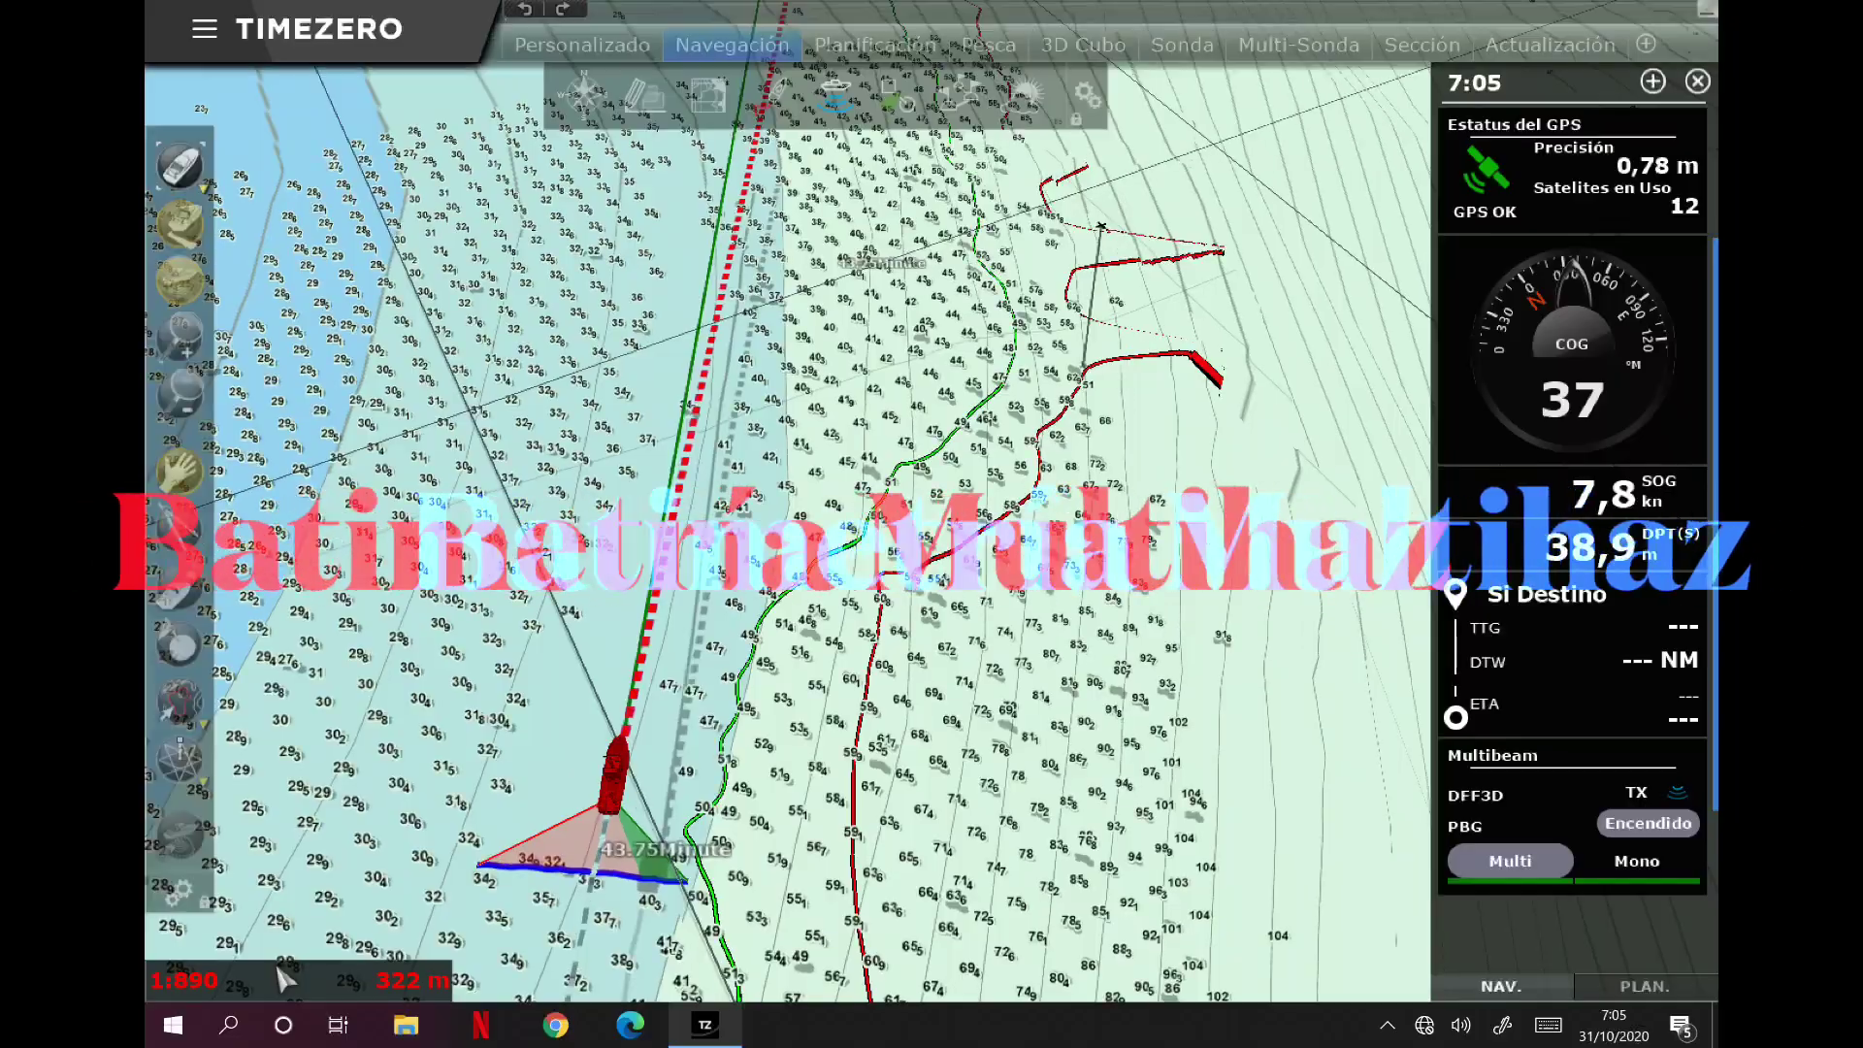
Step: Turn on the Puntos PBG layer on the navigation chart
click(836, 95)
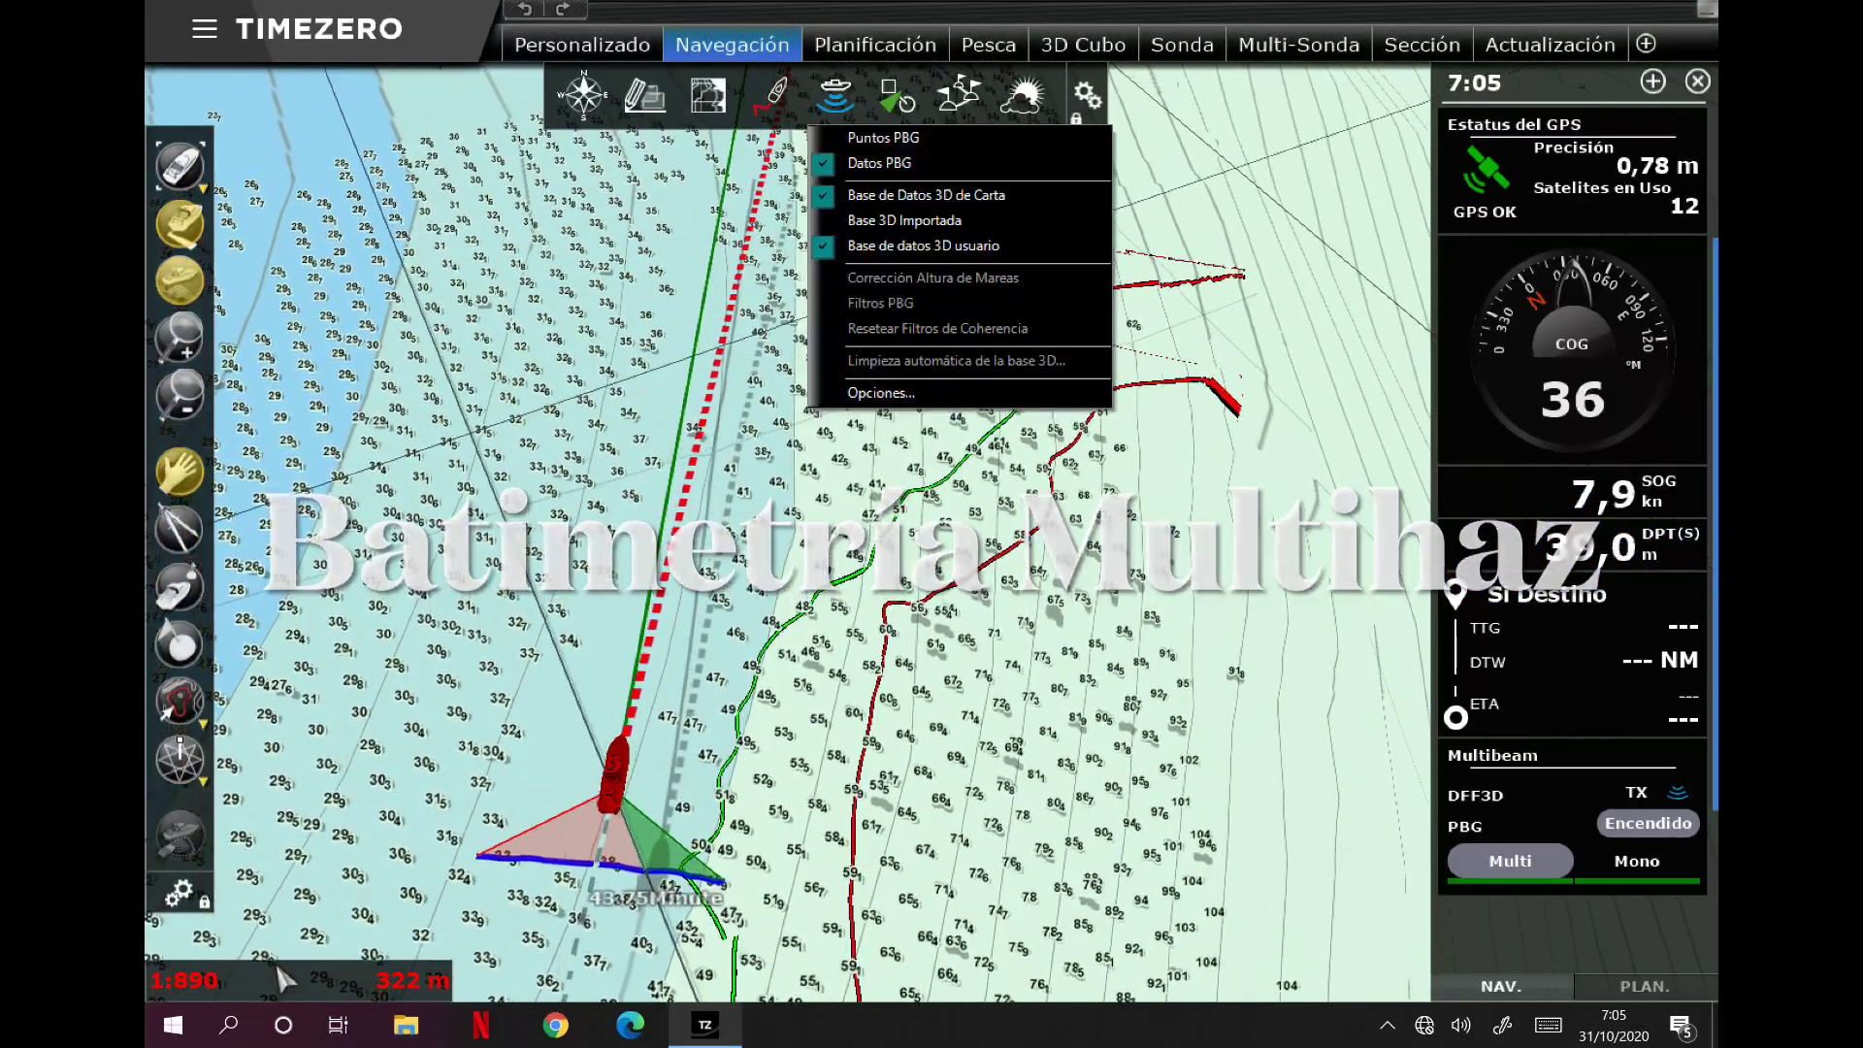
click(883, 138)
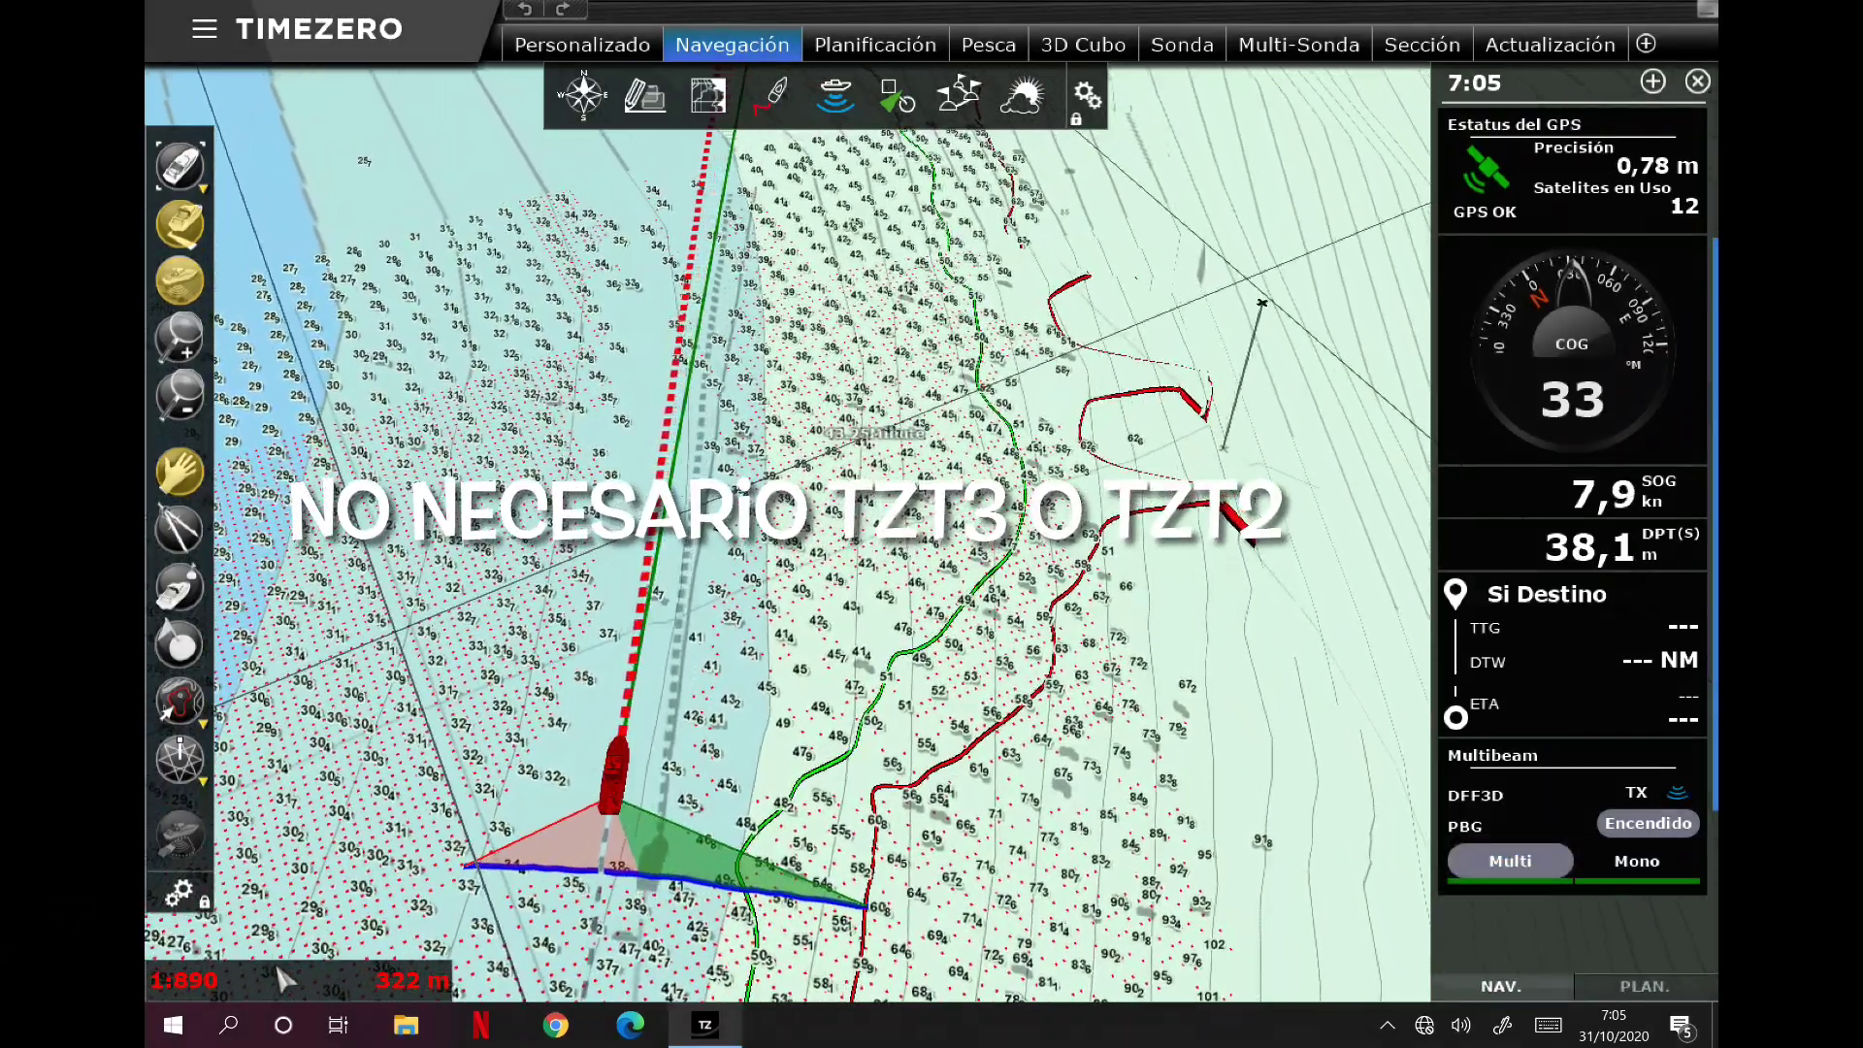
scroll(842, 547, up, 2)
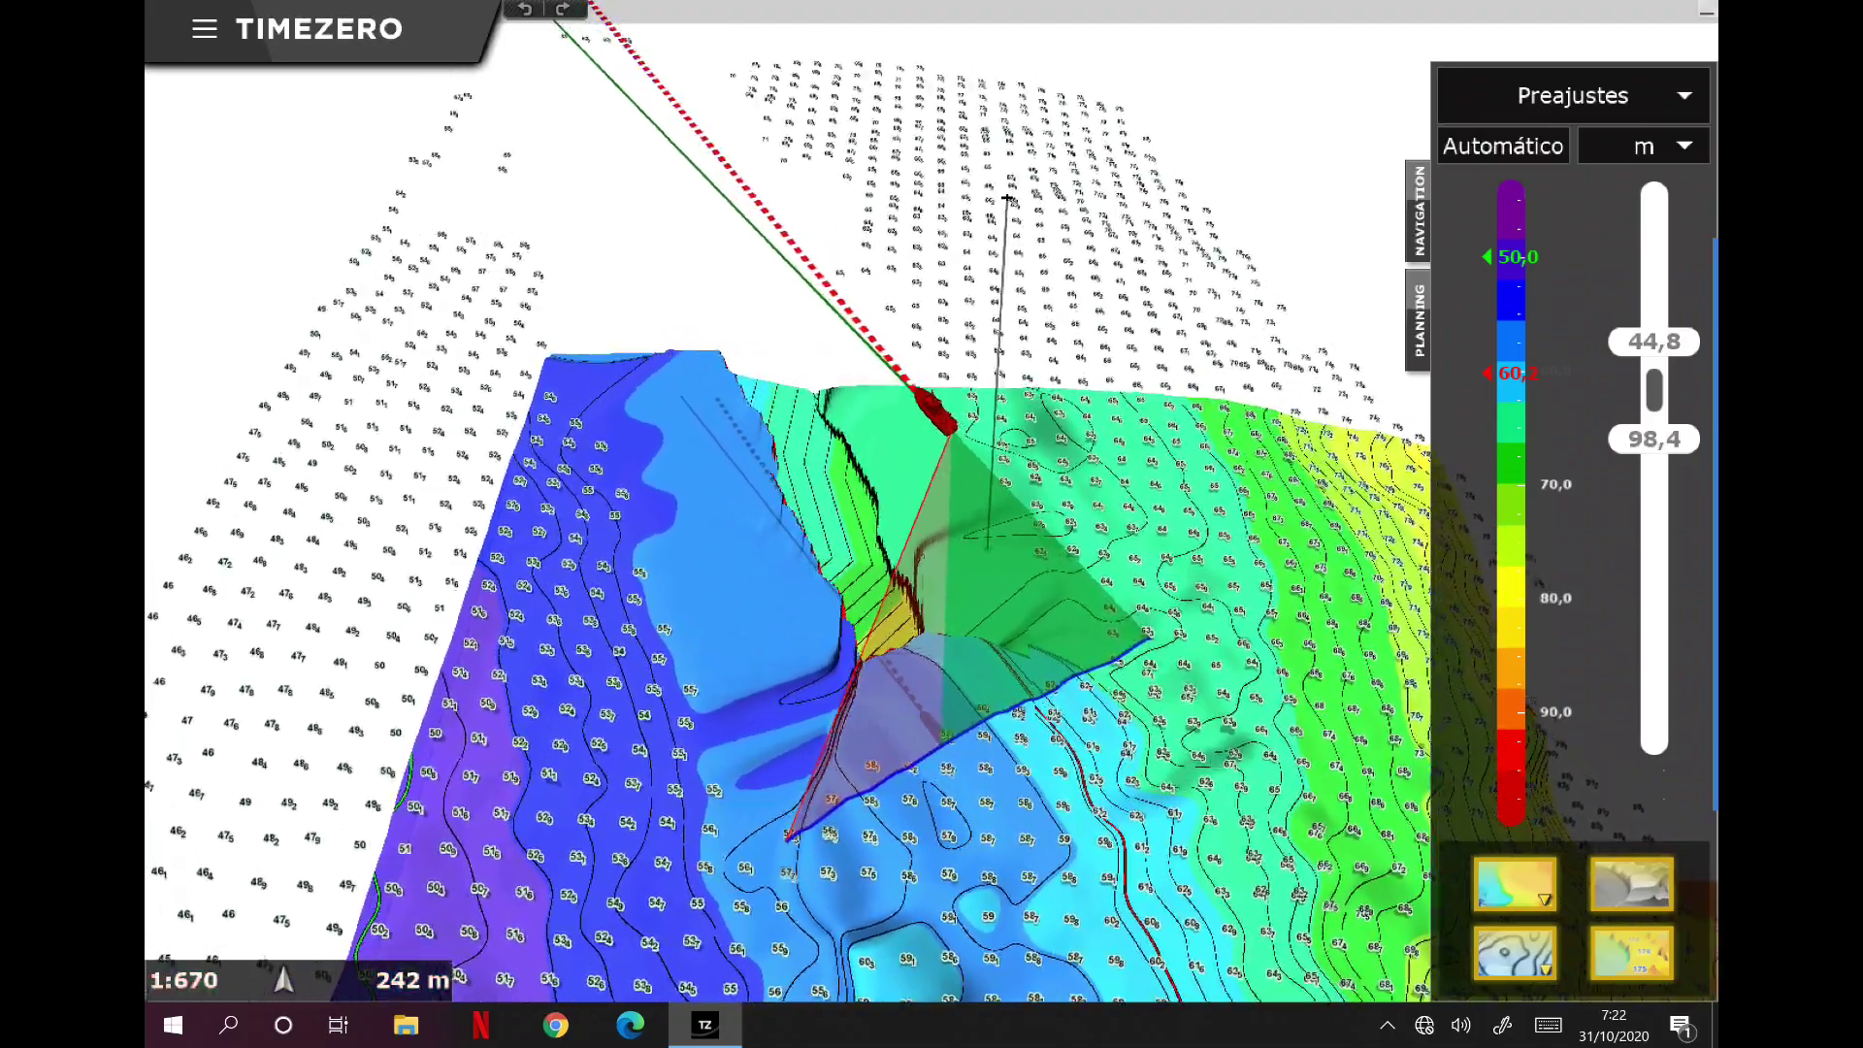
Step: Set the shallow limit of the depth colour range to 42,3 m and orbit the 3D bathymetry cube
drag(1655, 342, 1655, 339)
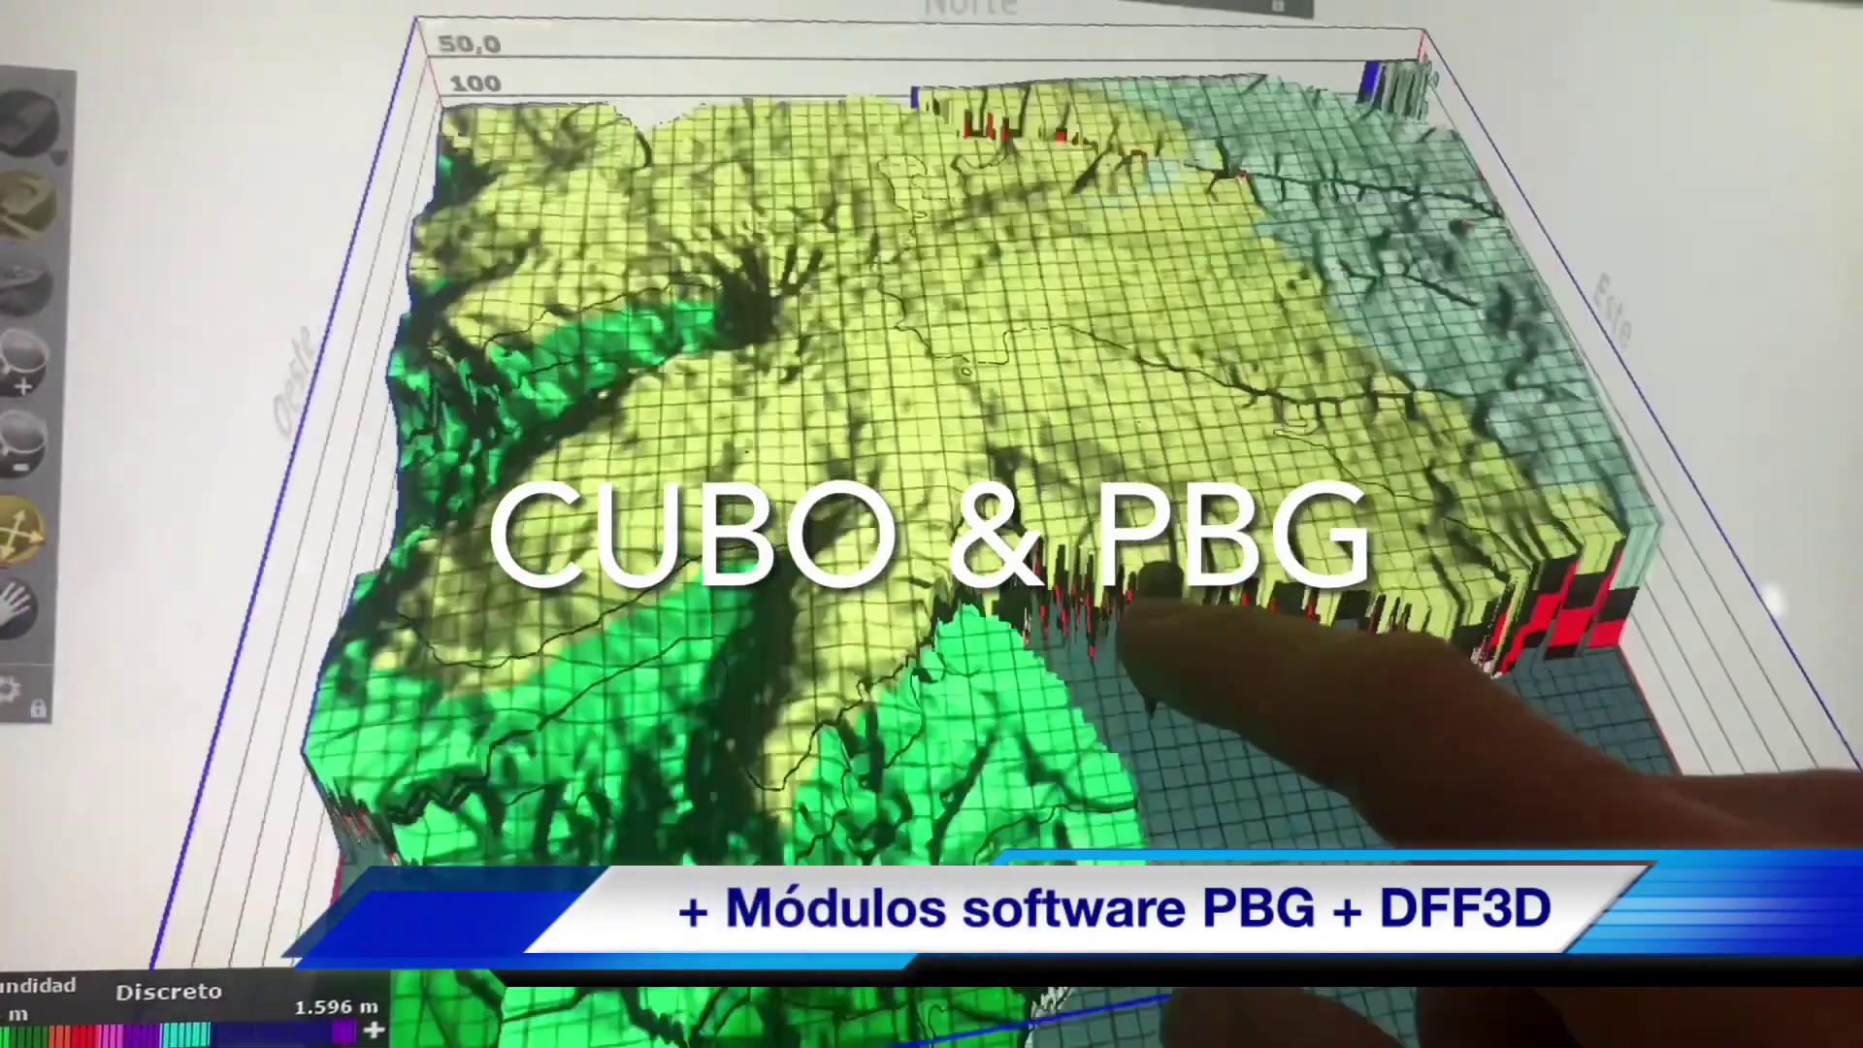
drag(1155, 583, 1434, 769)
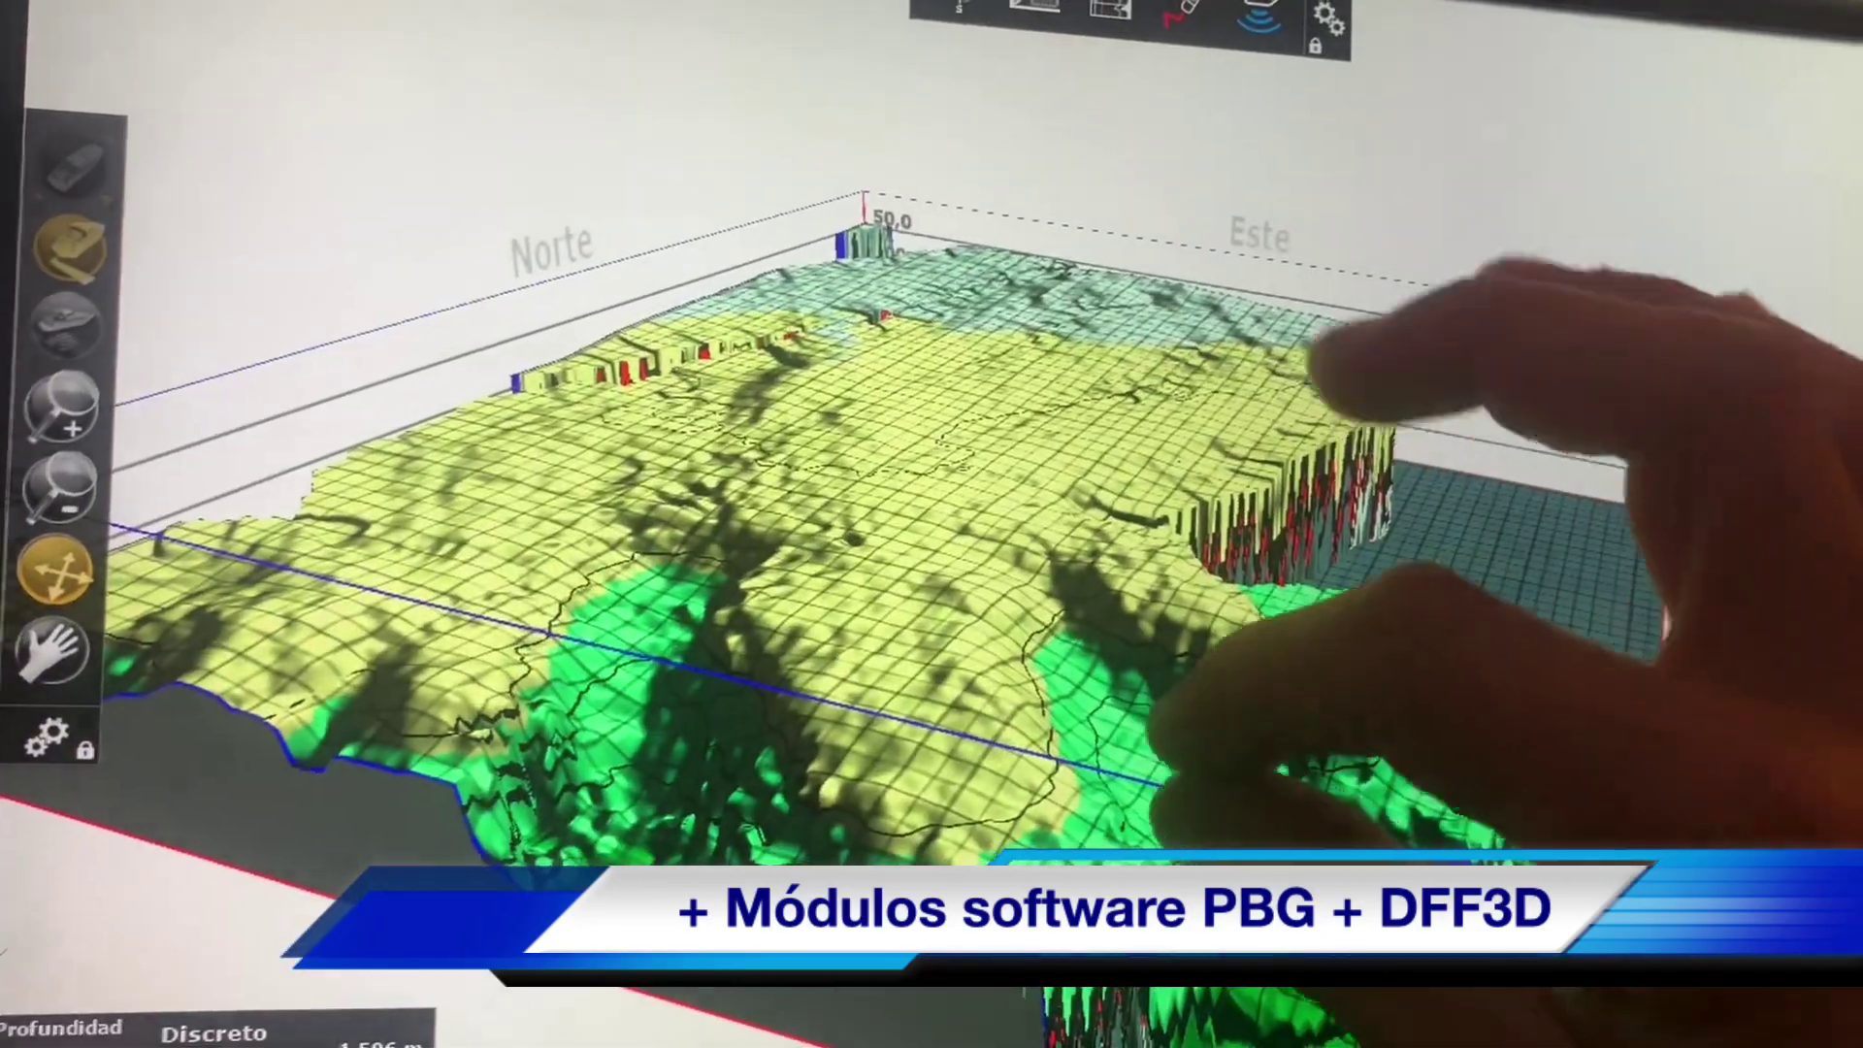
drag(1323, 395, 1228, 685)
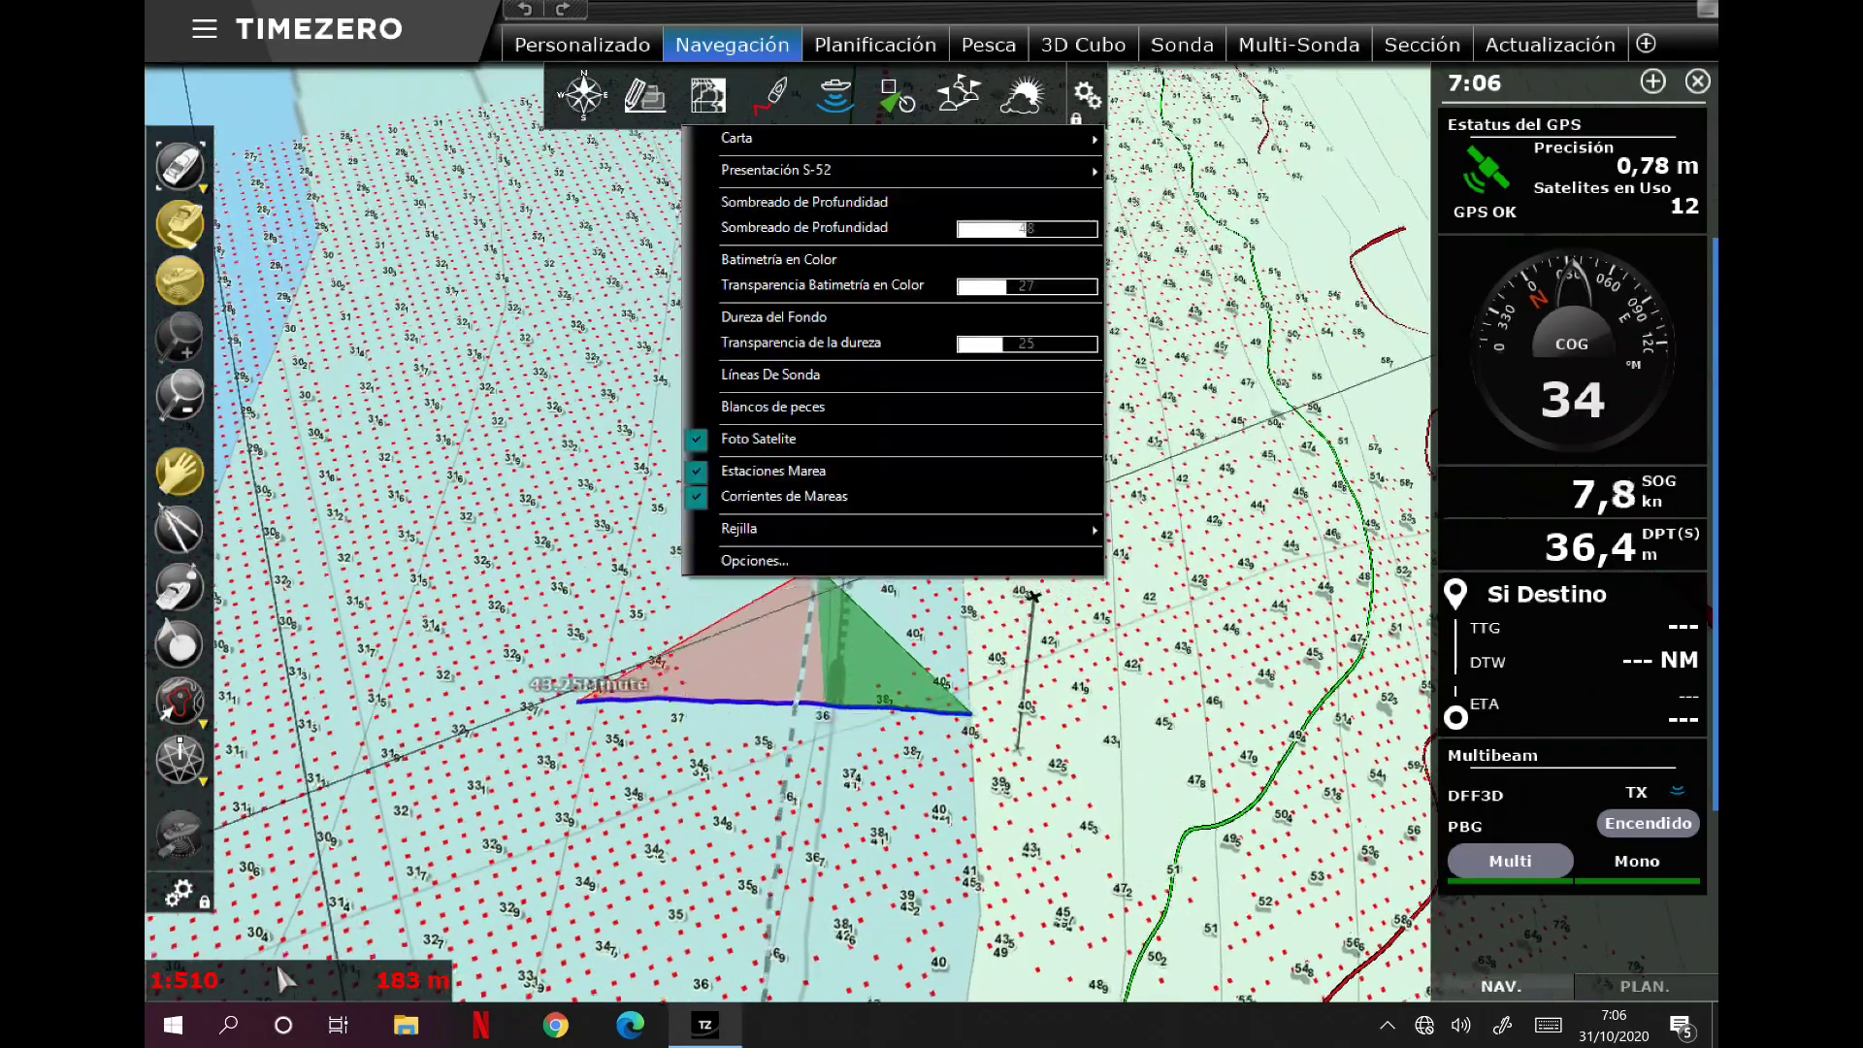
Step: Display Líneas De Sonda on the navigation chart and hide the Datos PBG and Puntos PBG layers
click(772, 376)
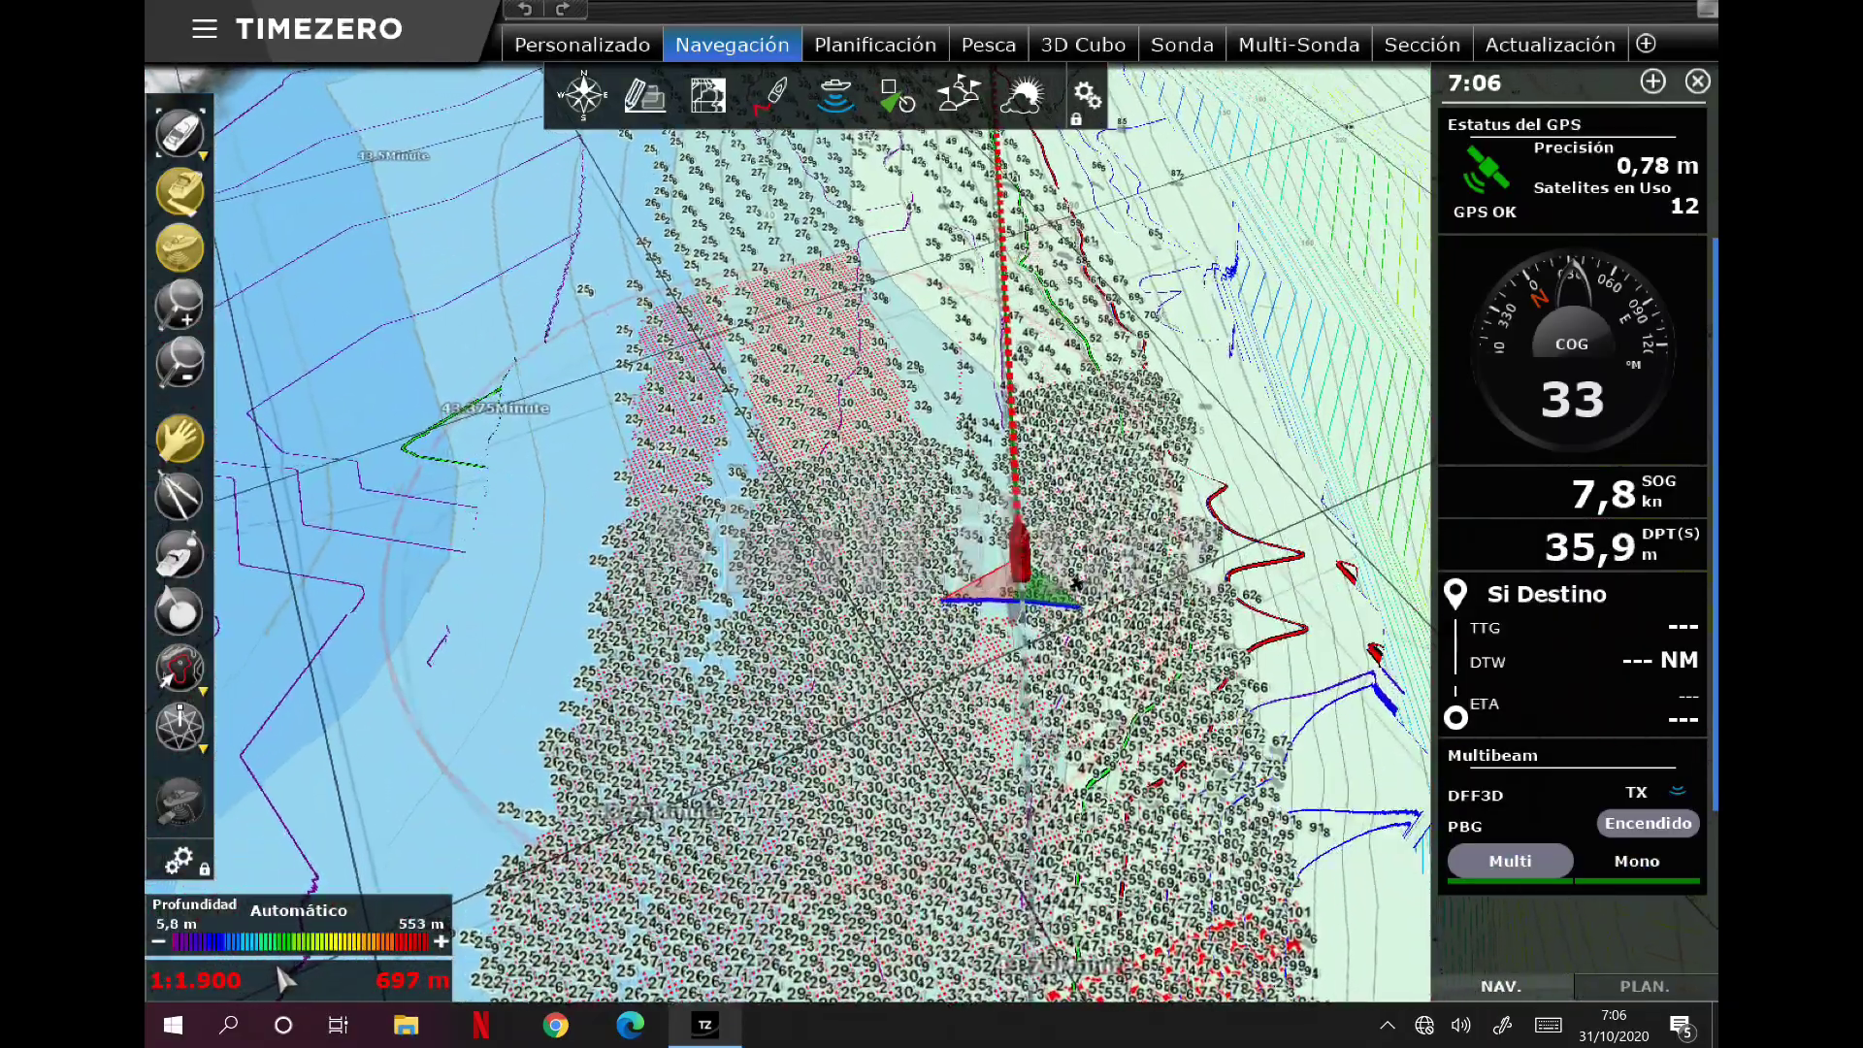
click(835, 95)
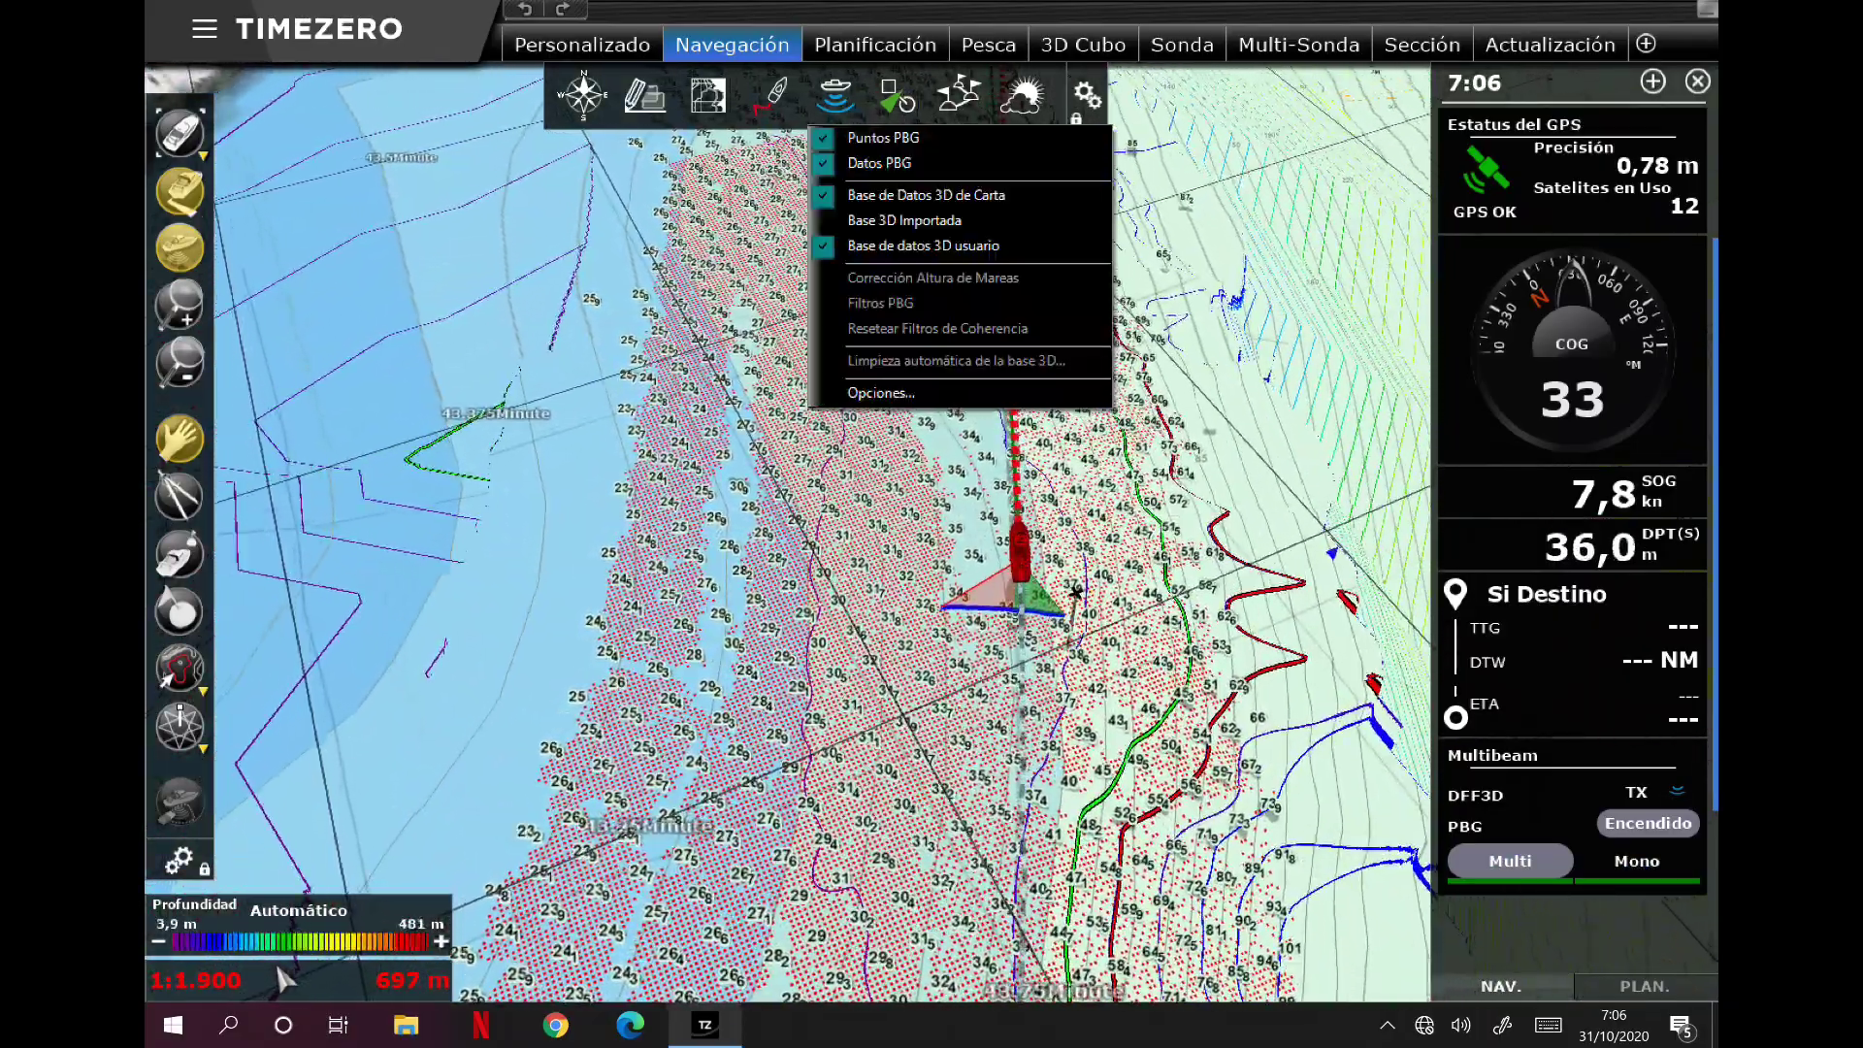
click(879, 163)
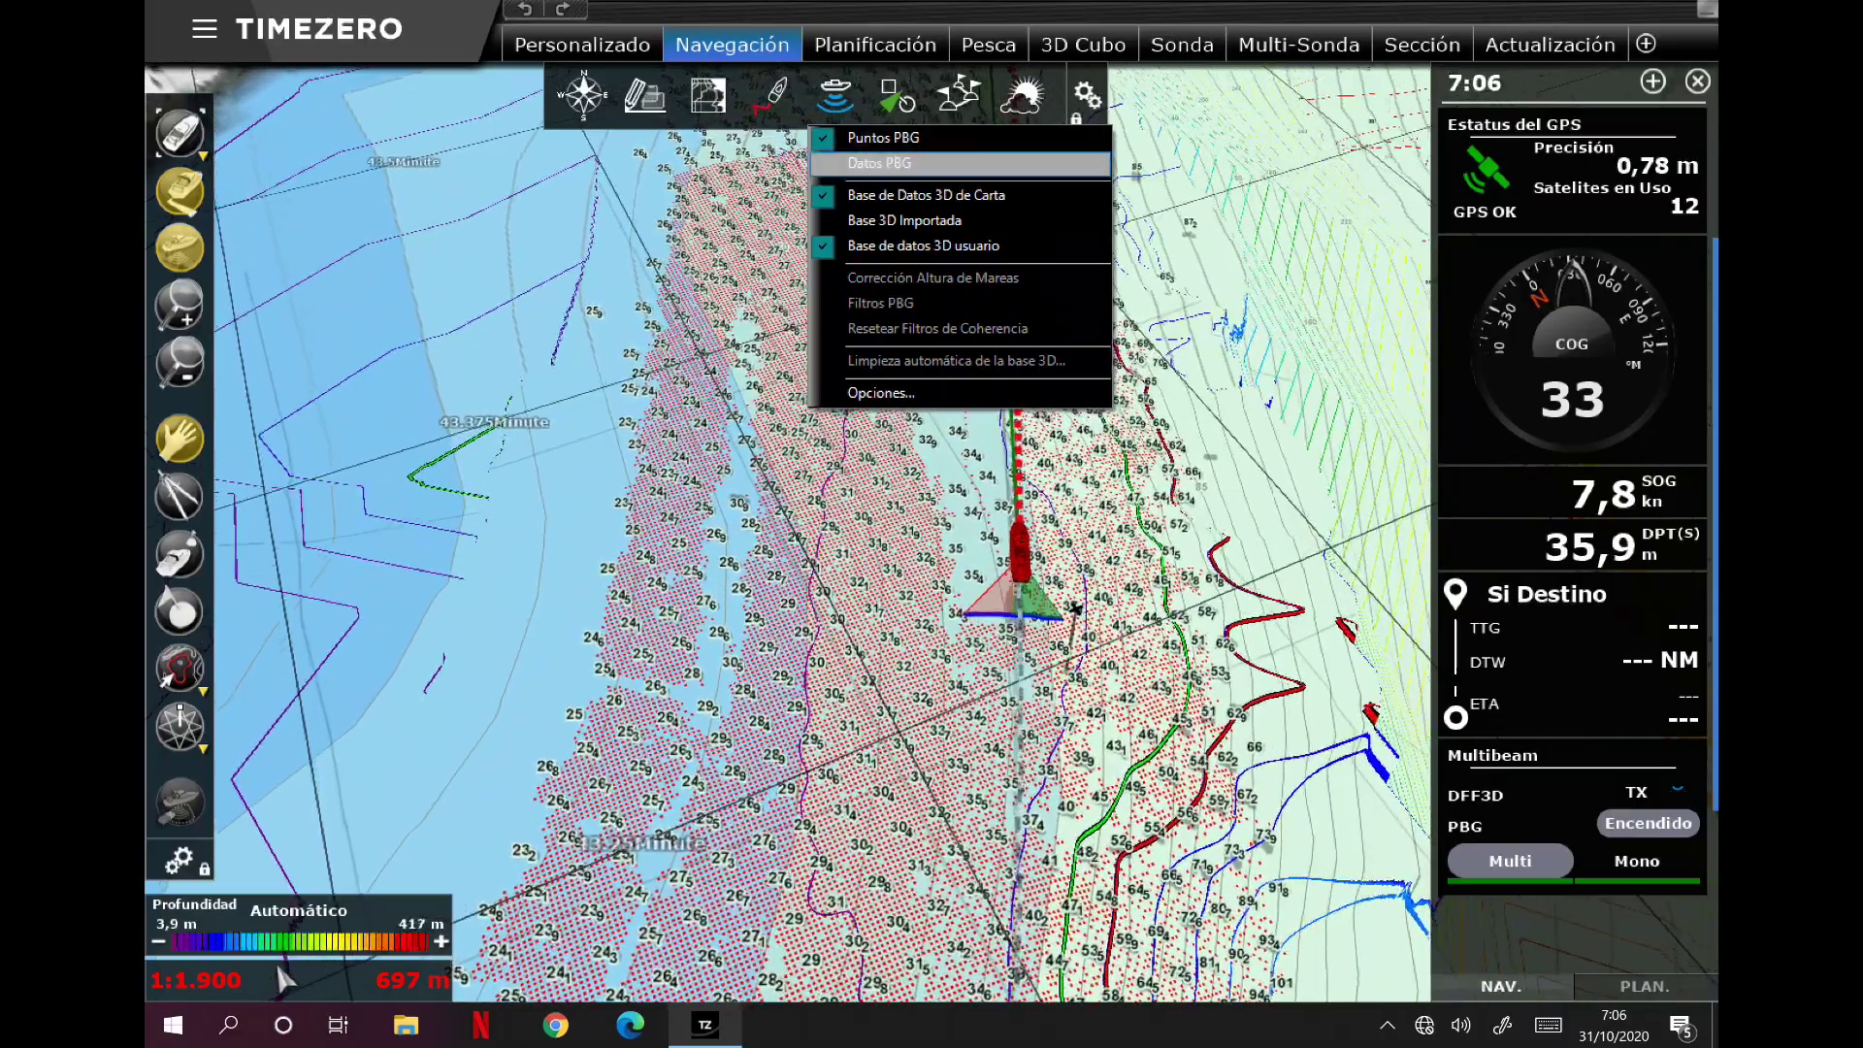
click(883, 138)
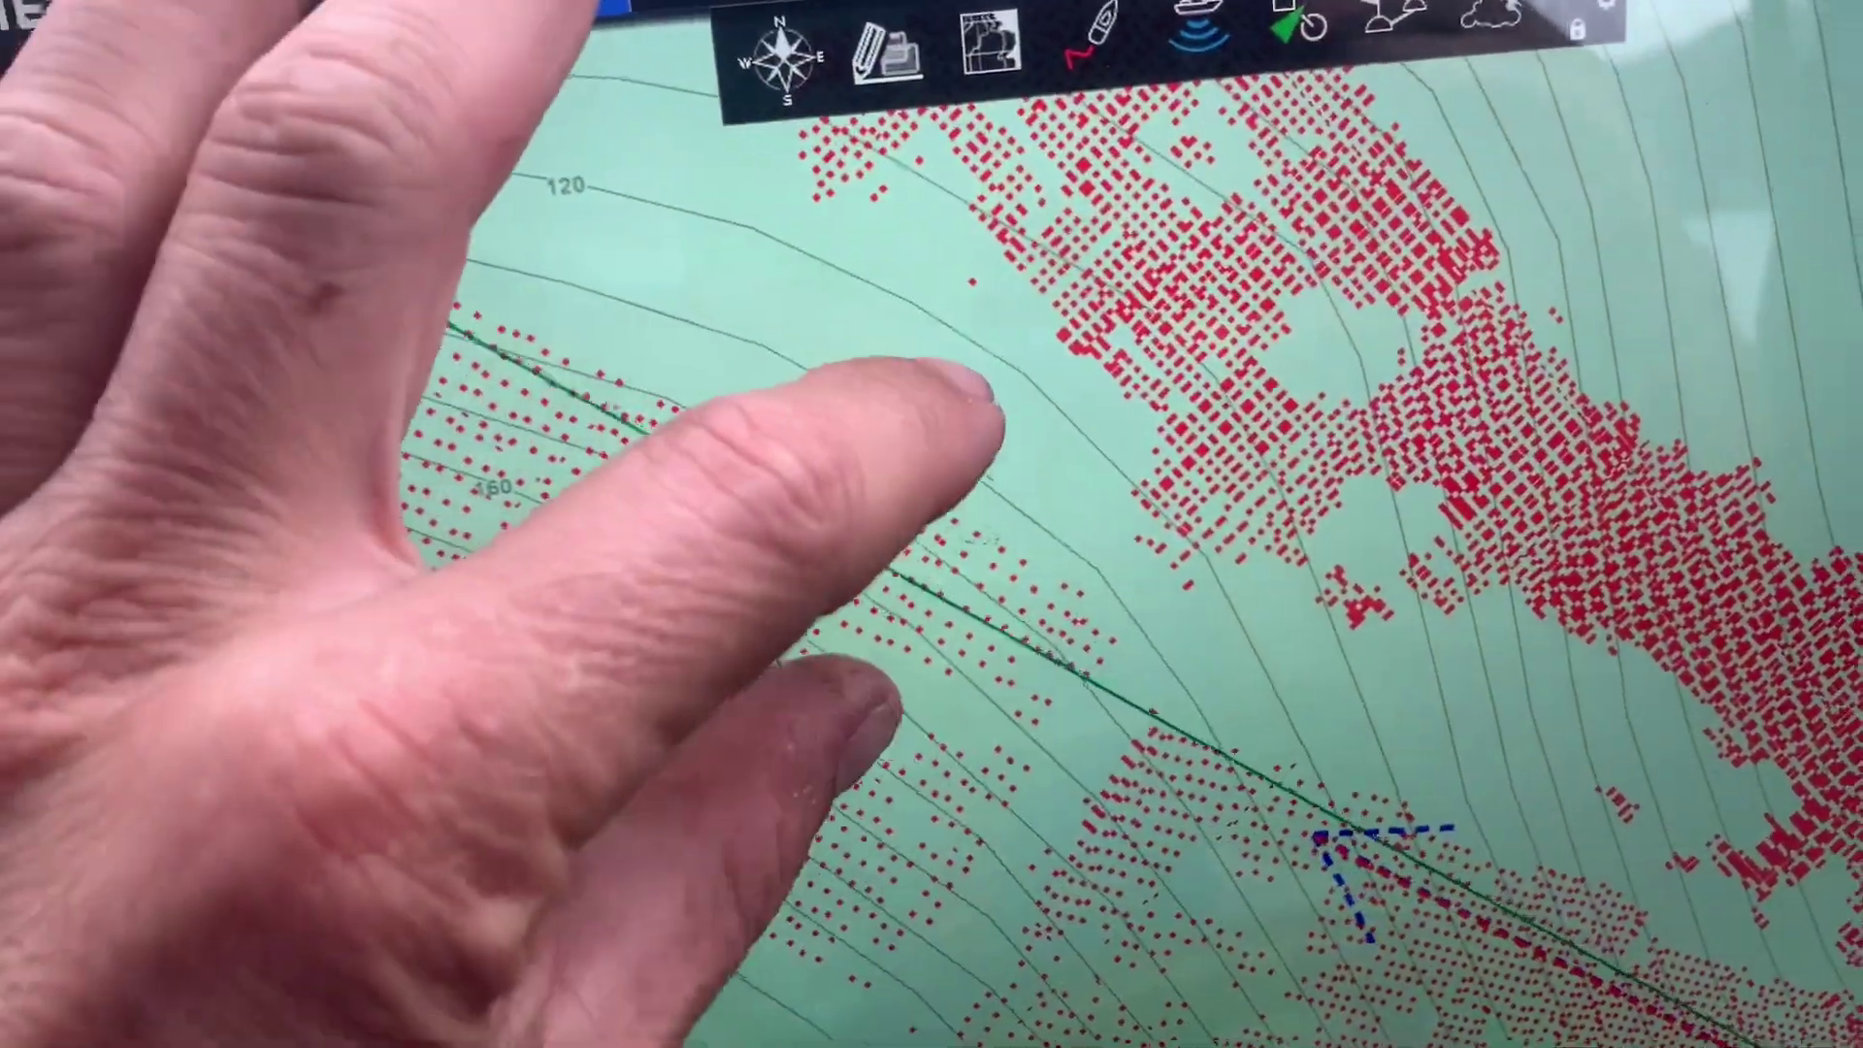
scroll(936, 562, up, 3)
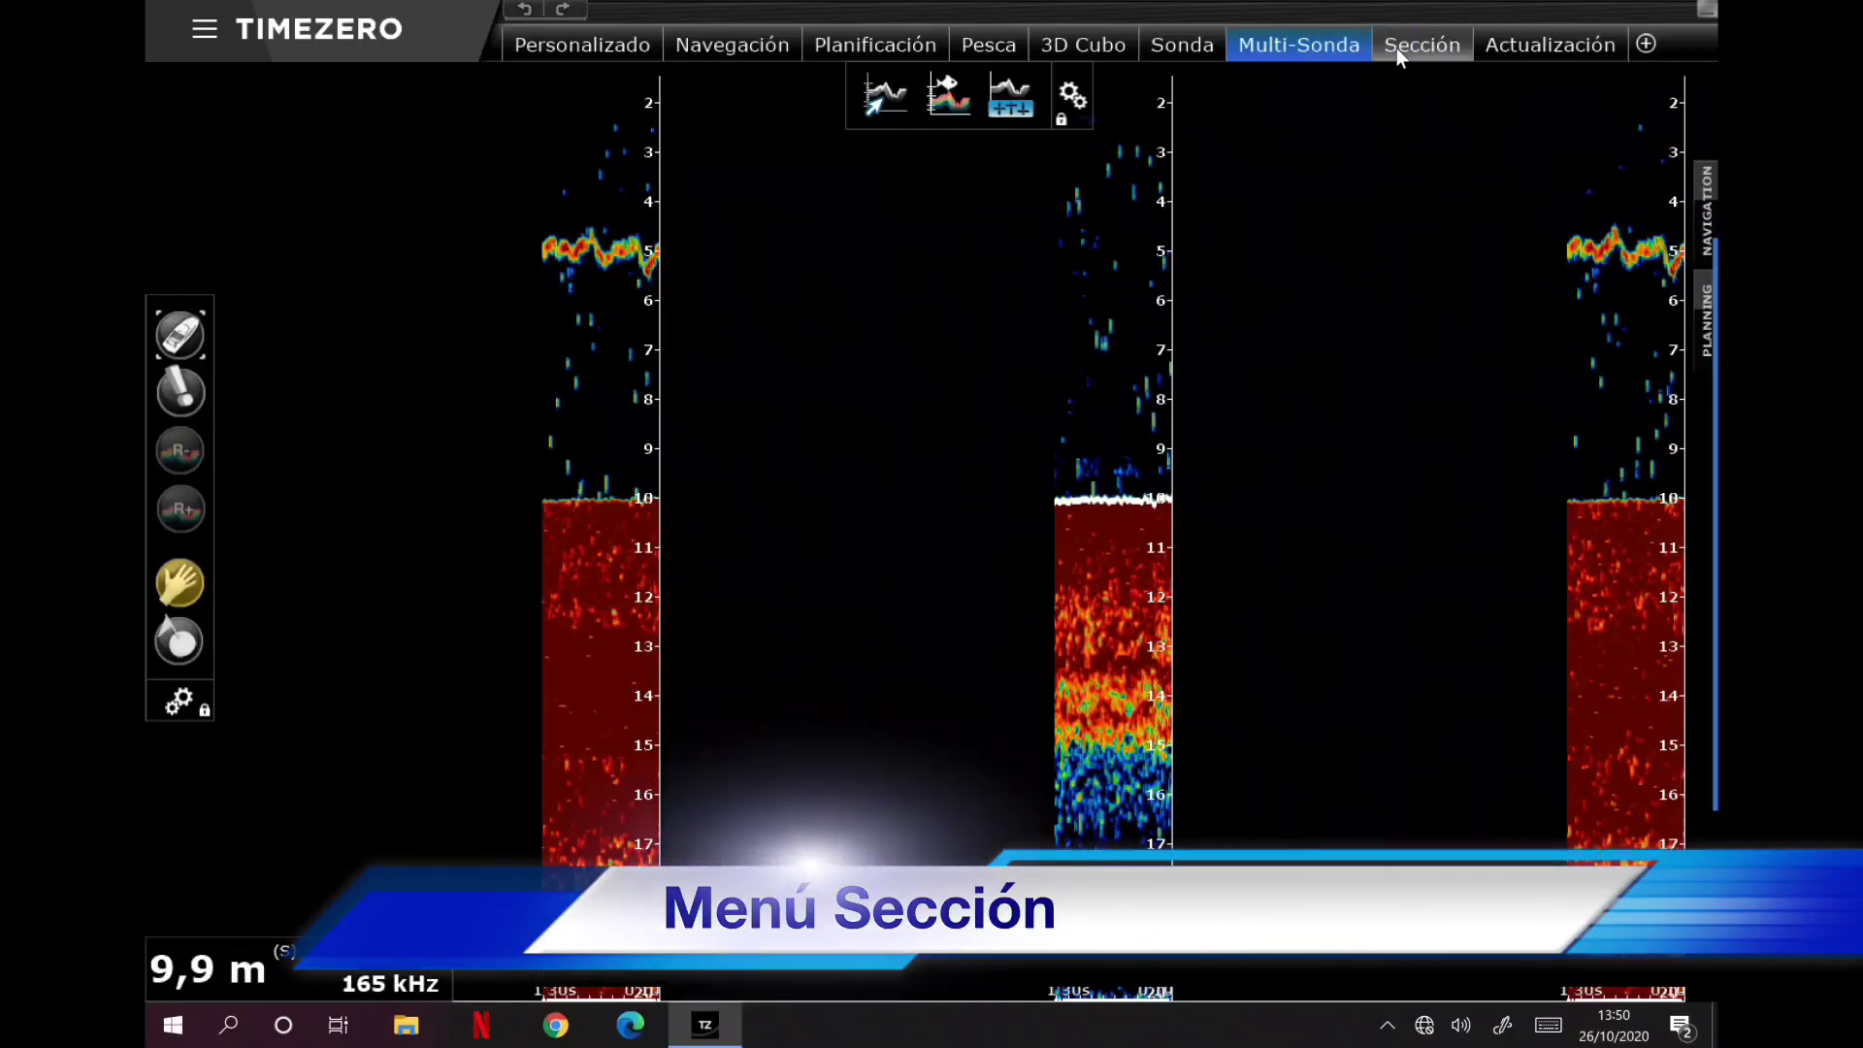
Step: Open the Sección view and check the available beam angle options of the triple-beam sounder display
click(1402, 49)
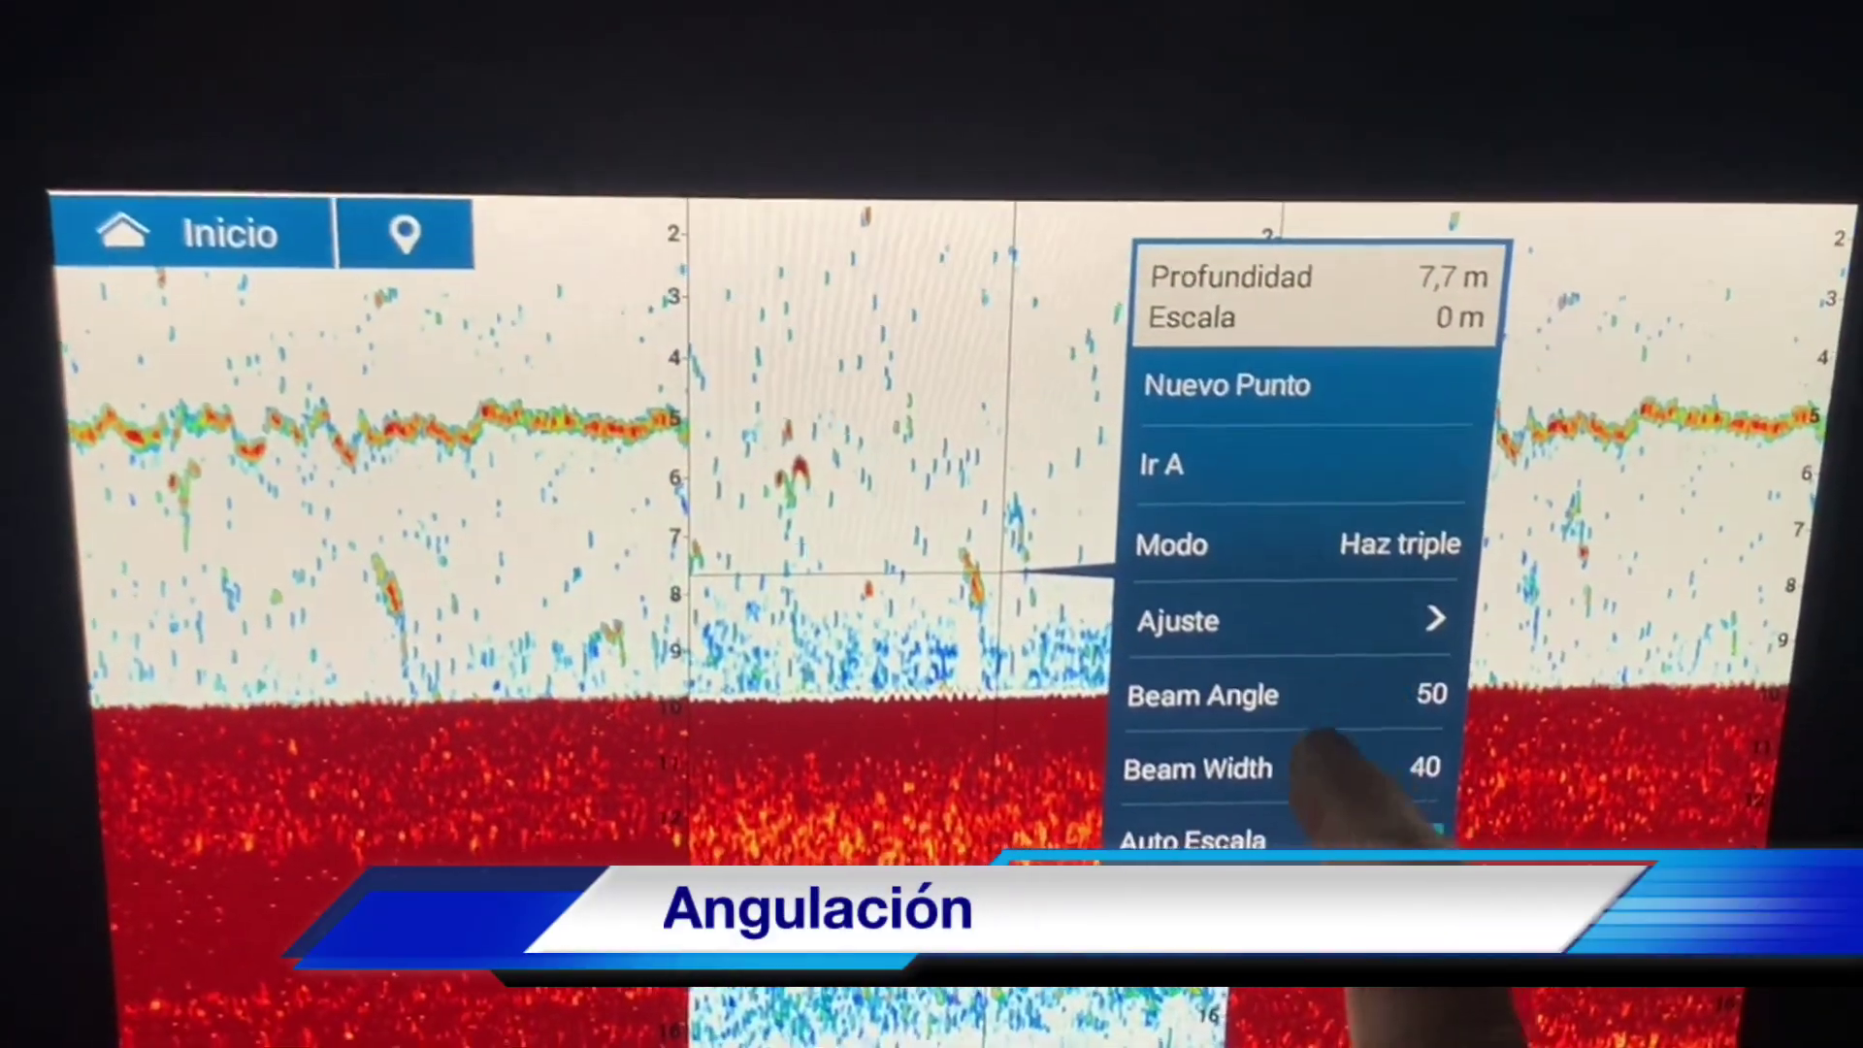
click(1397, 703)
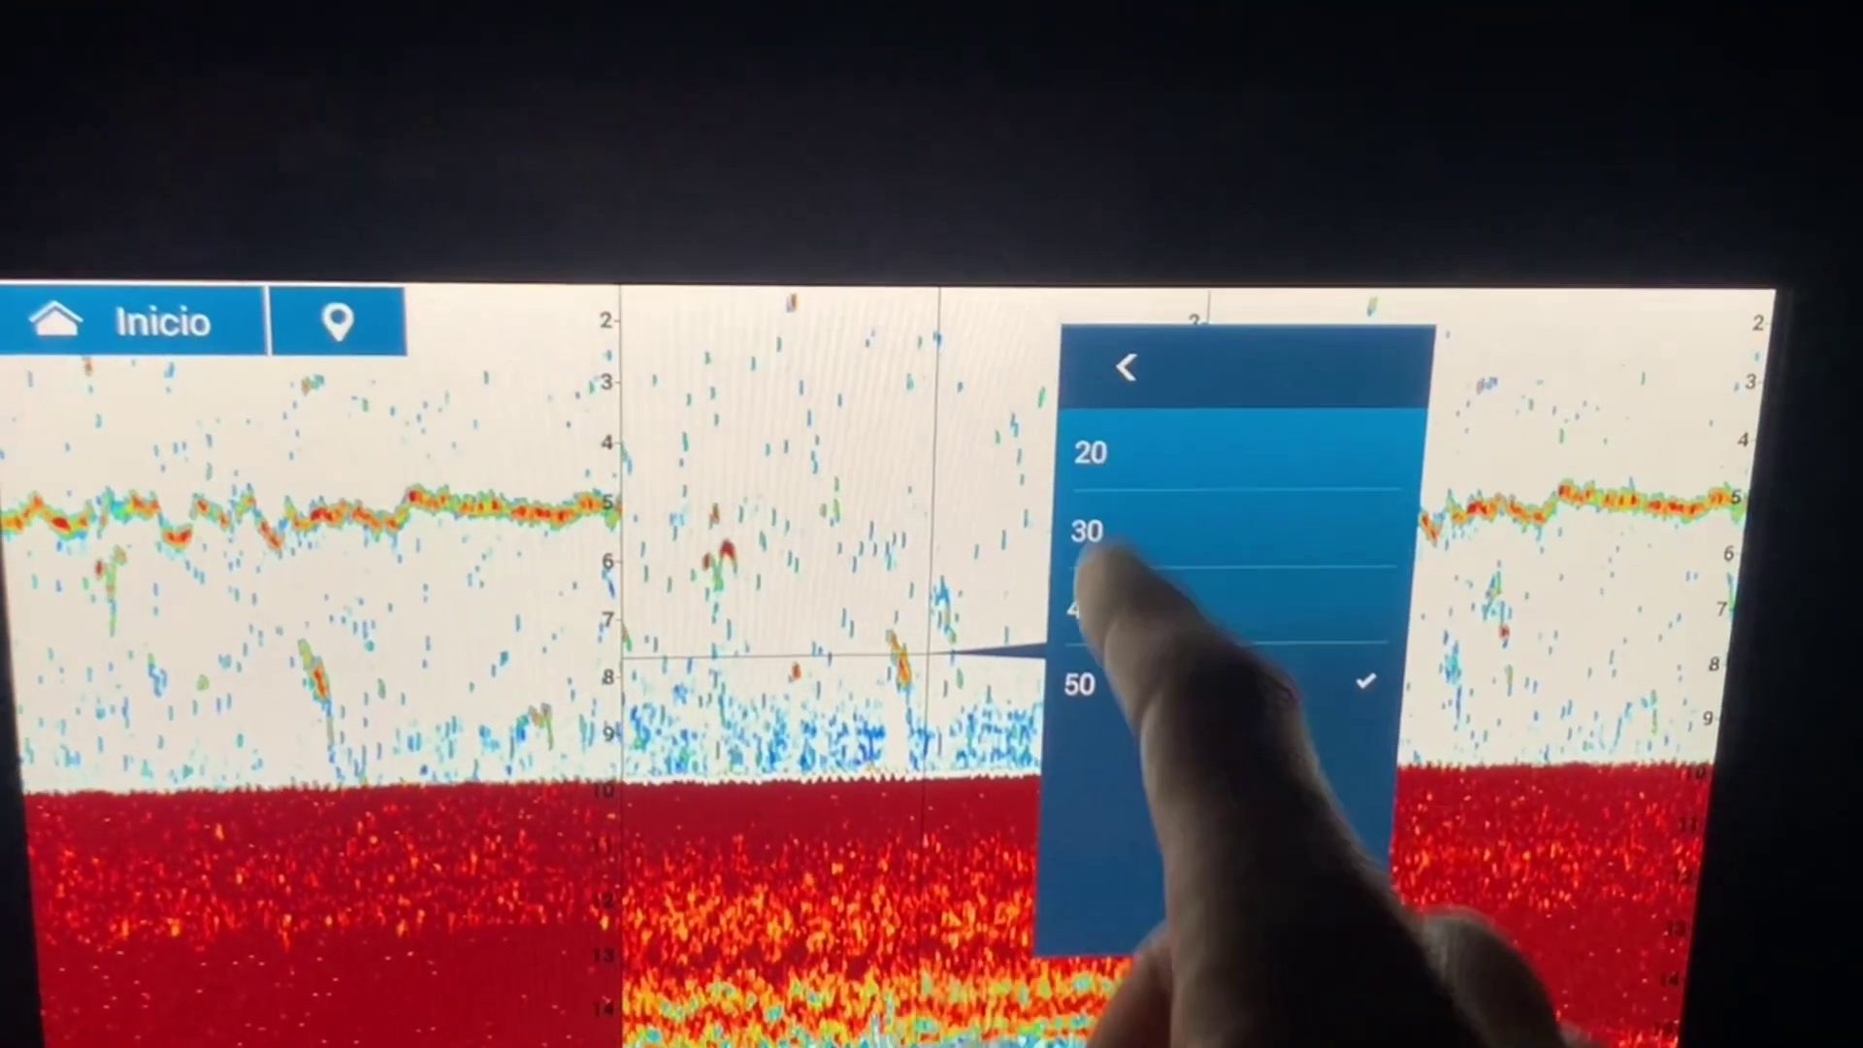
click(1126, 367)
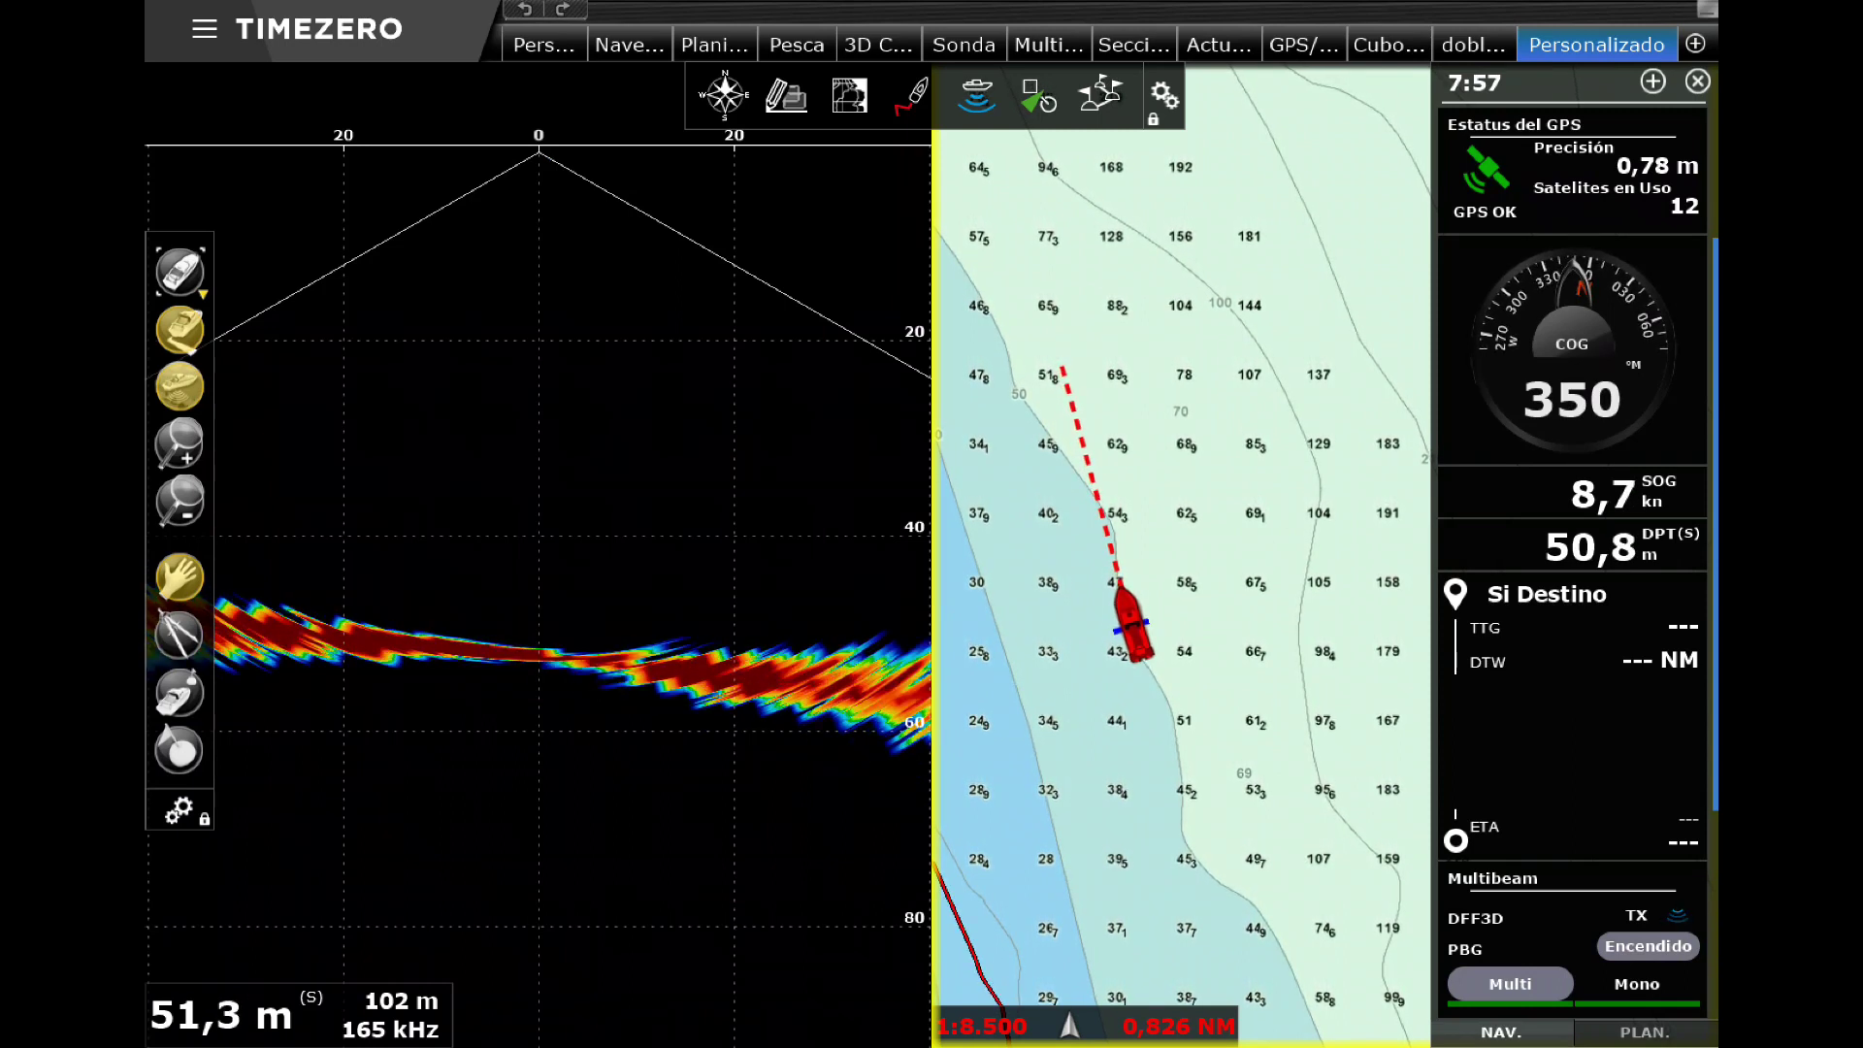
scroll(990, 466, up, 2)
scroll(990, 466, up, 2)
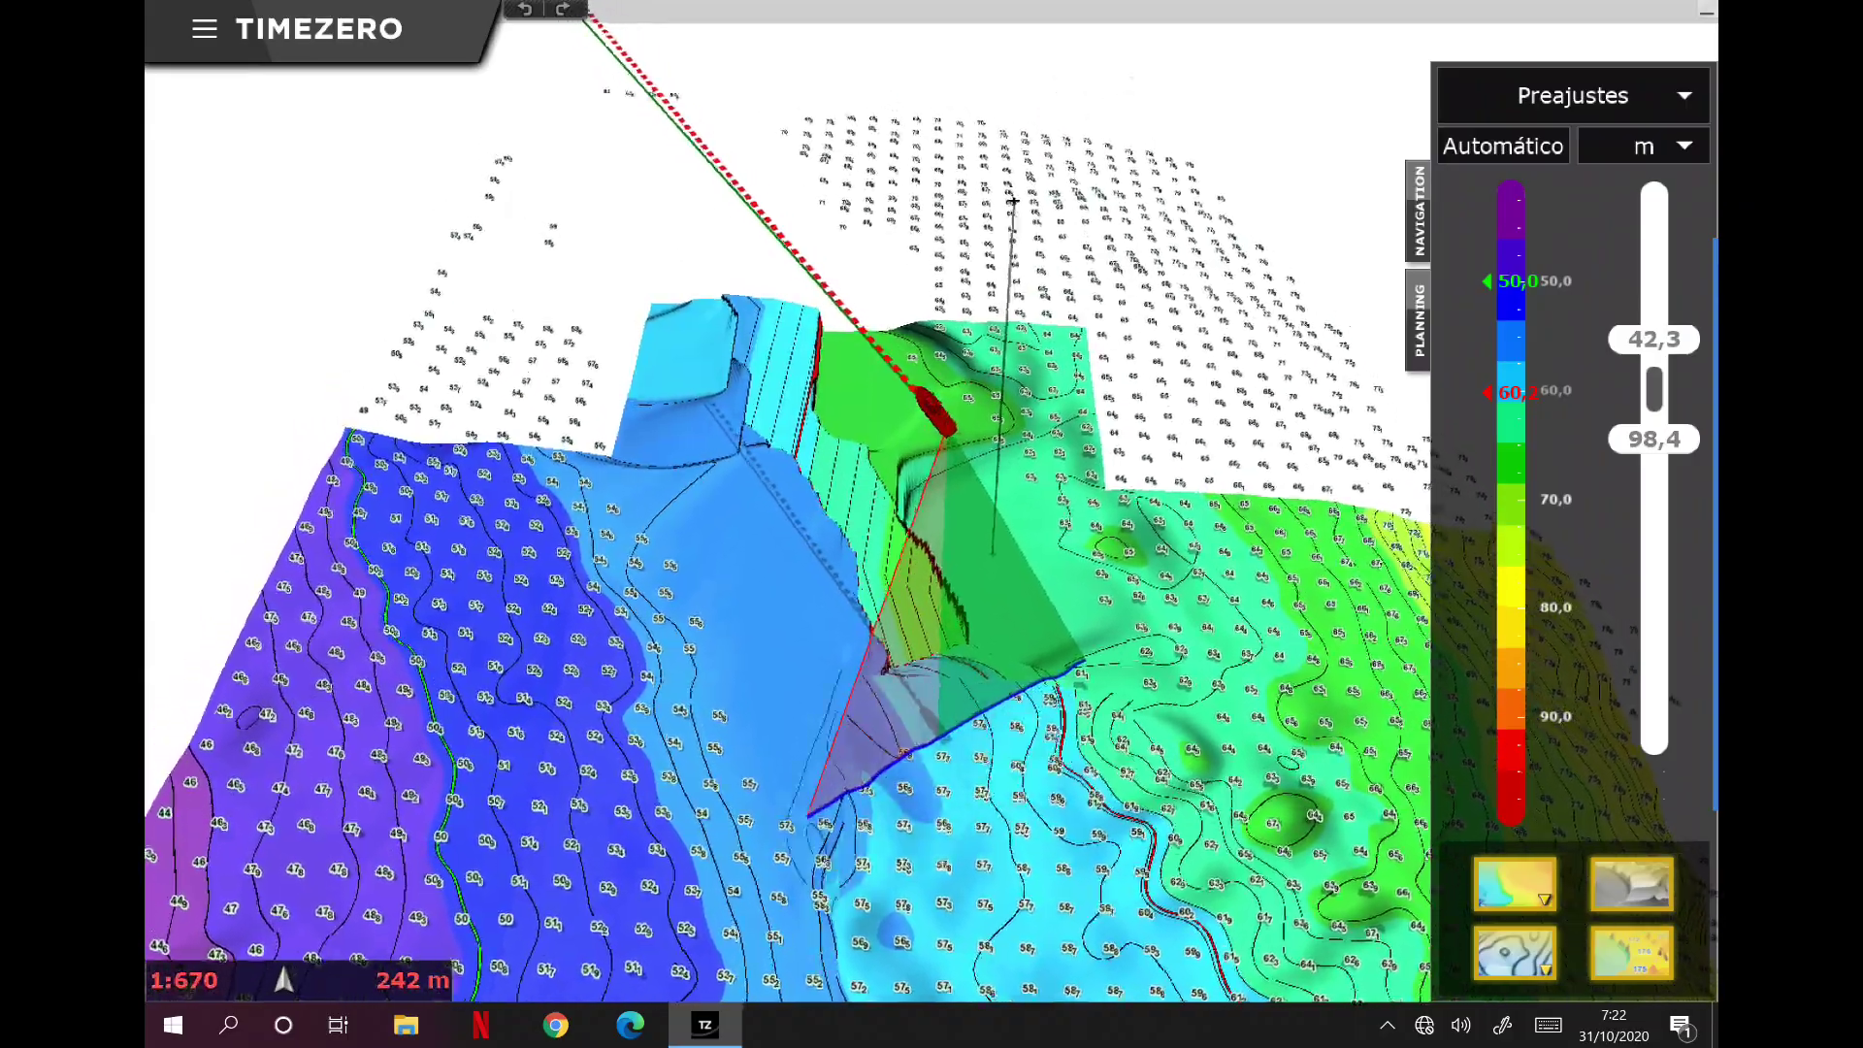
scroll(1219, 570, up, 4)
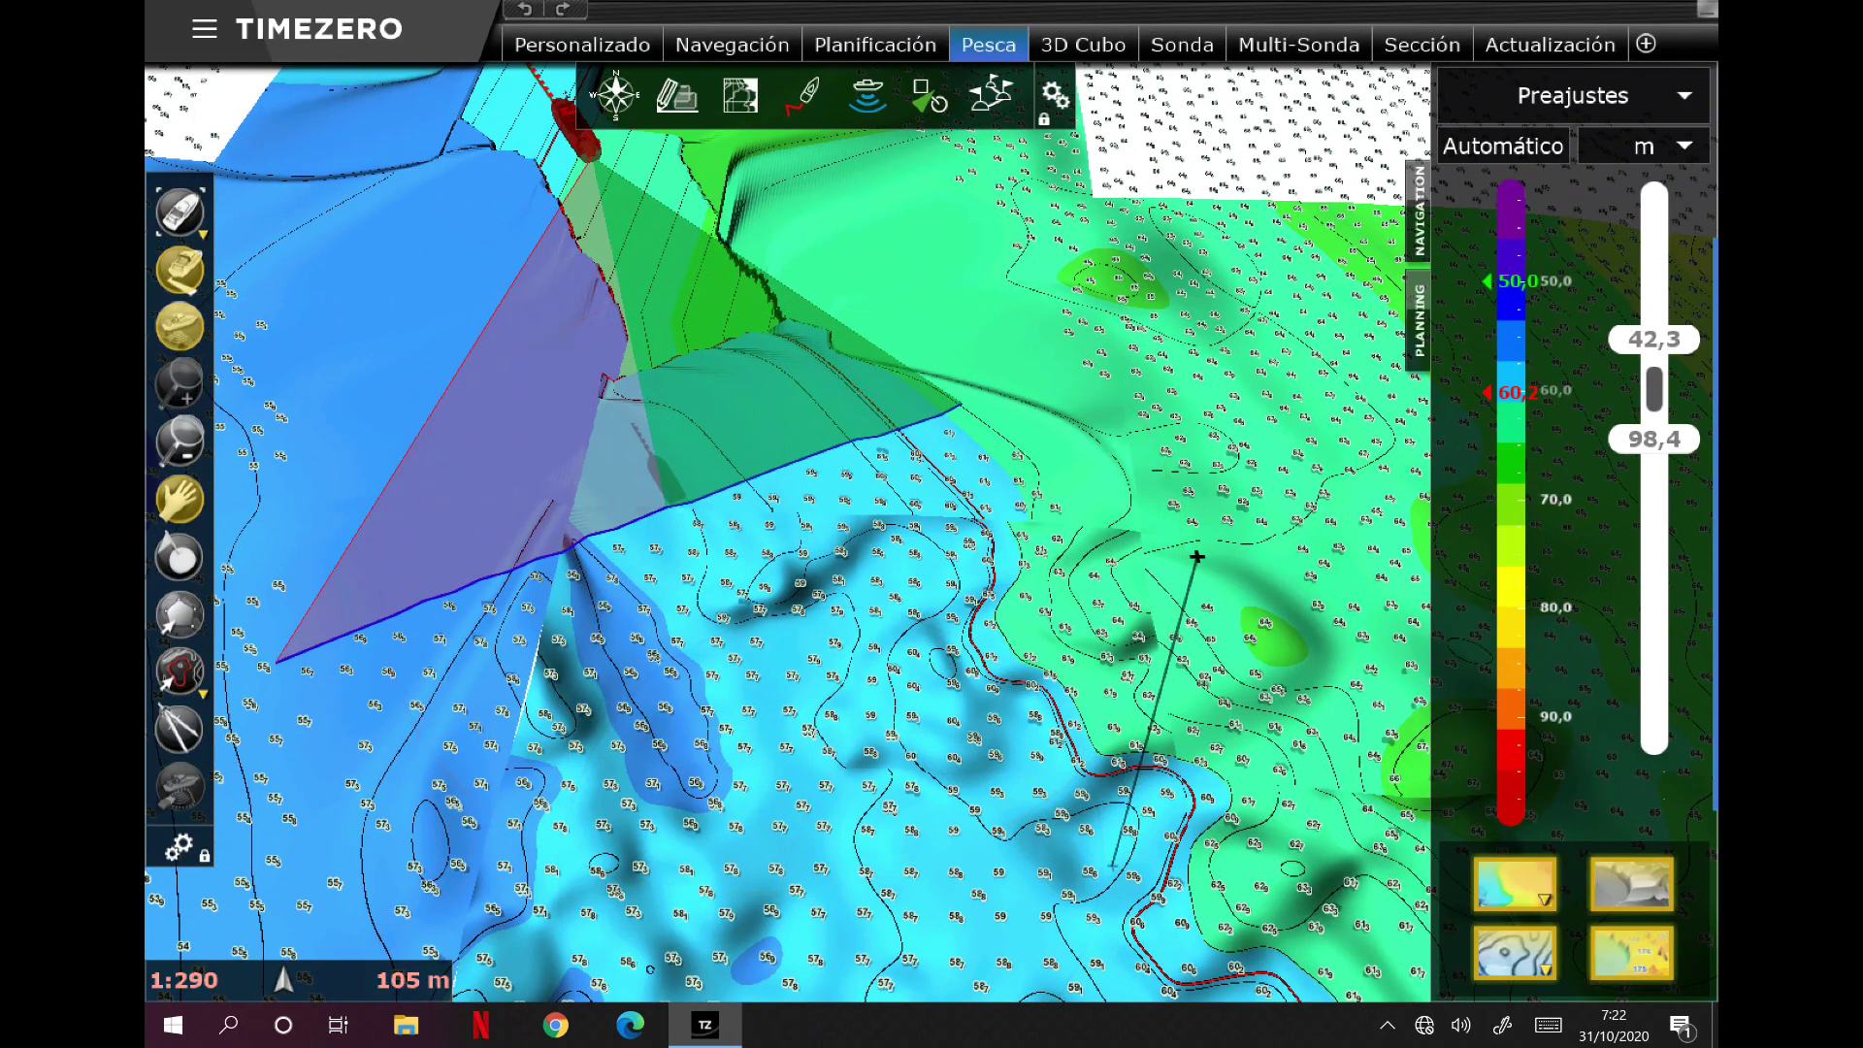
drag(1071, 594, 1222, 669)
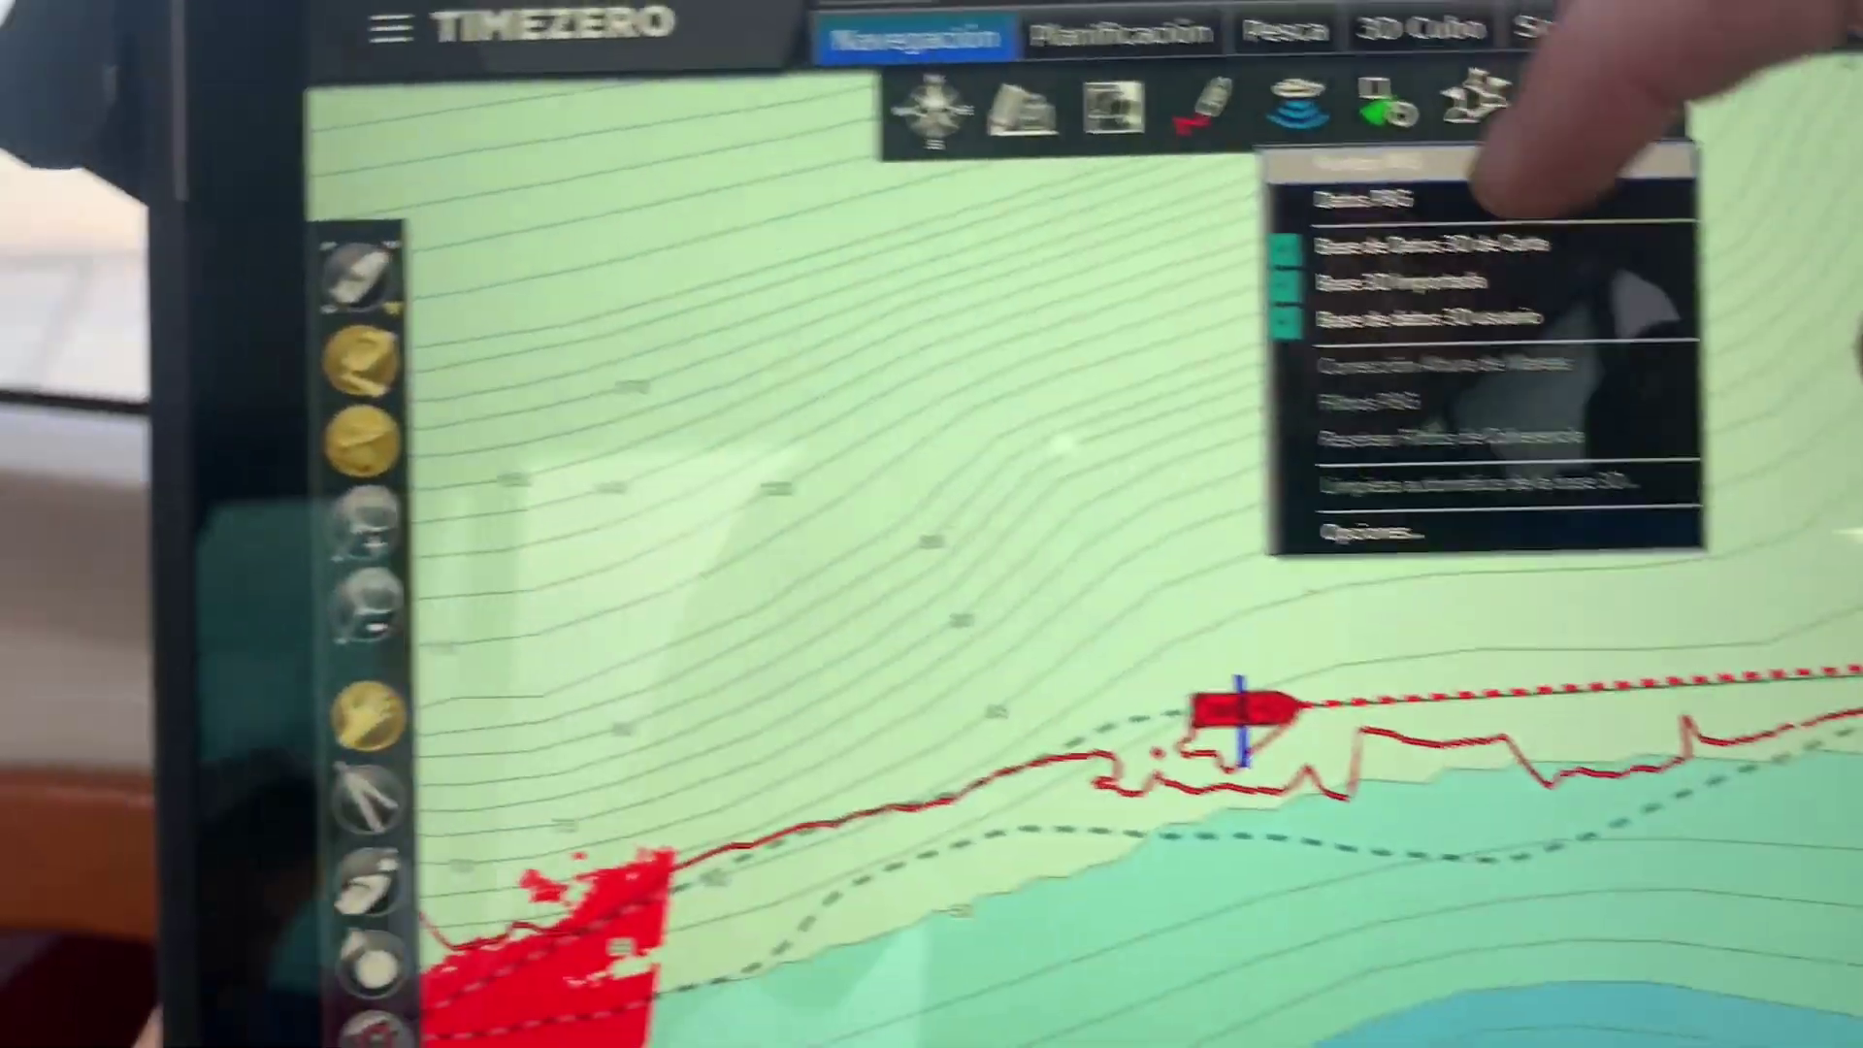
Step: Turn on the Datos PBG depth soundings on the navigation chart and close the PBG layer list
click(1262, 197)
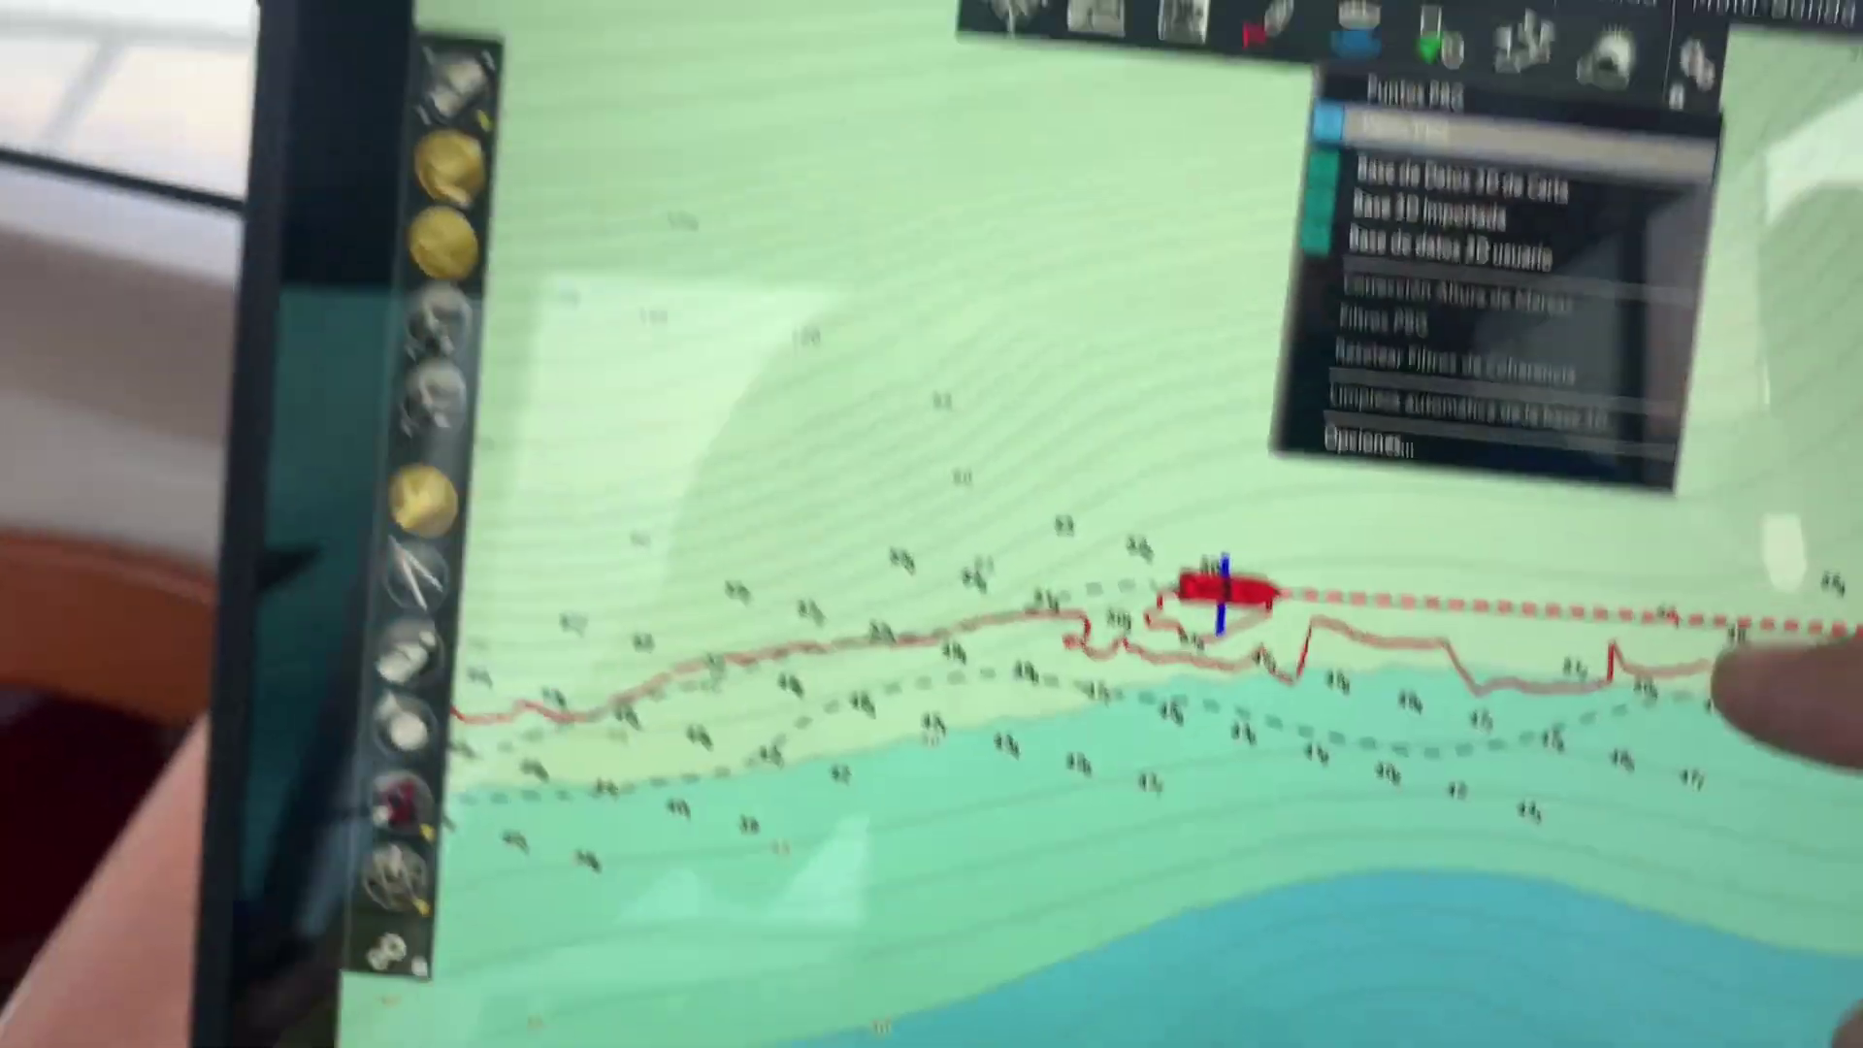
click(1708, 680)
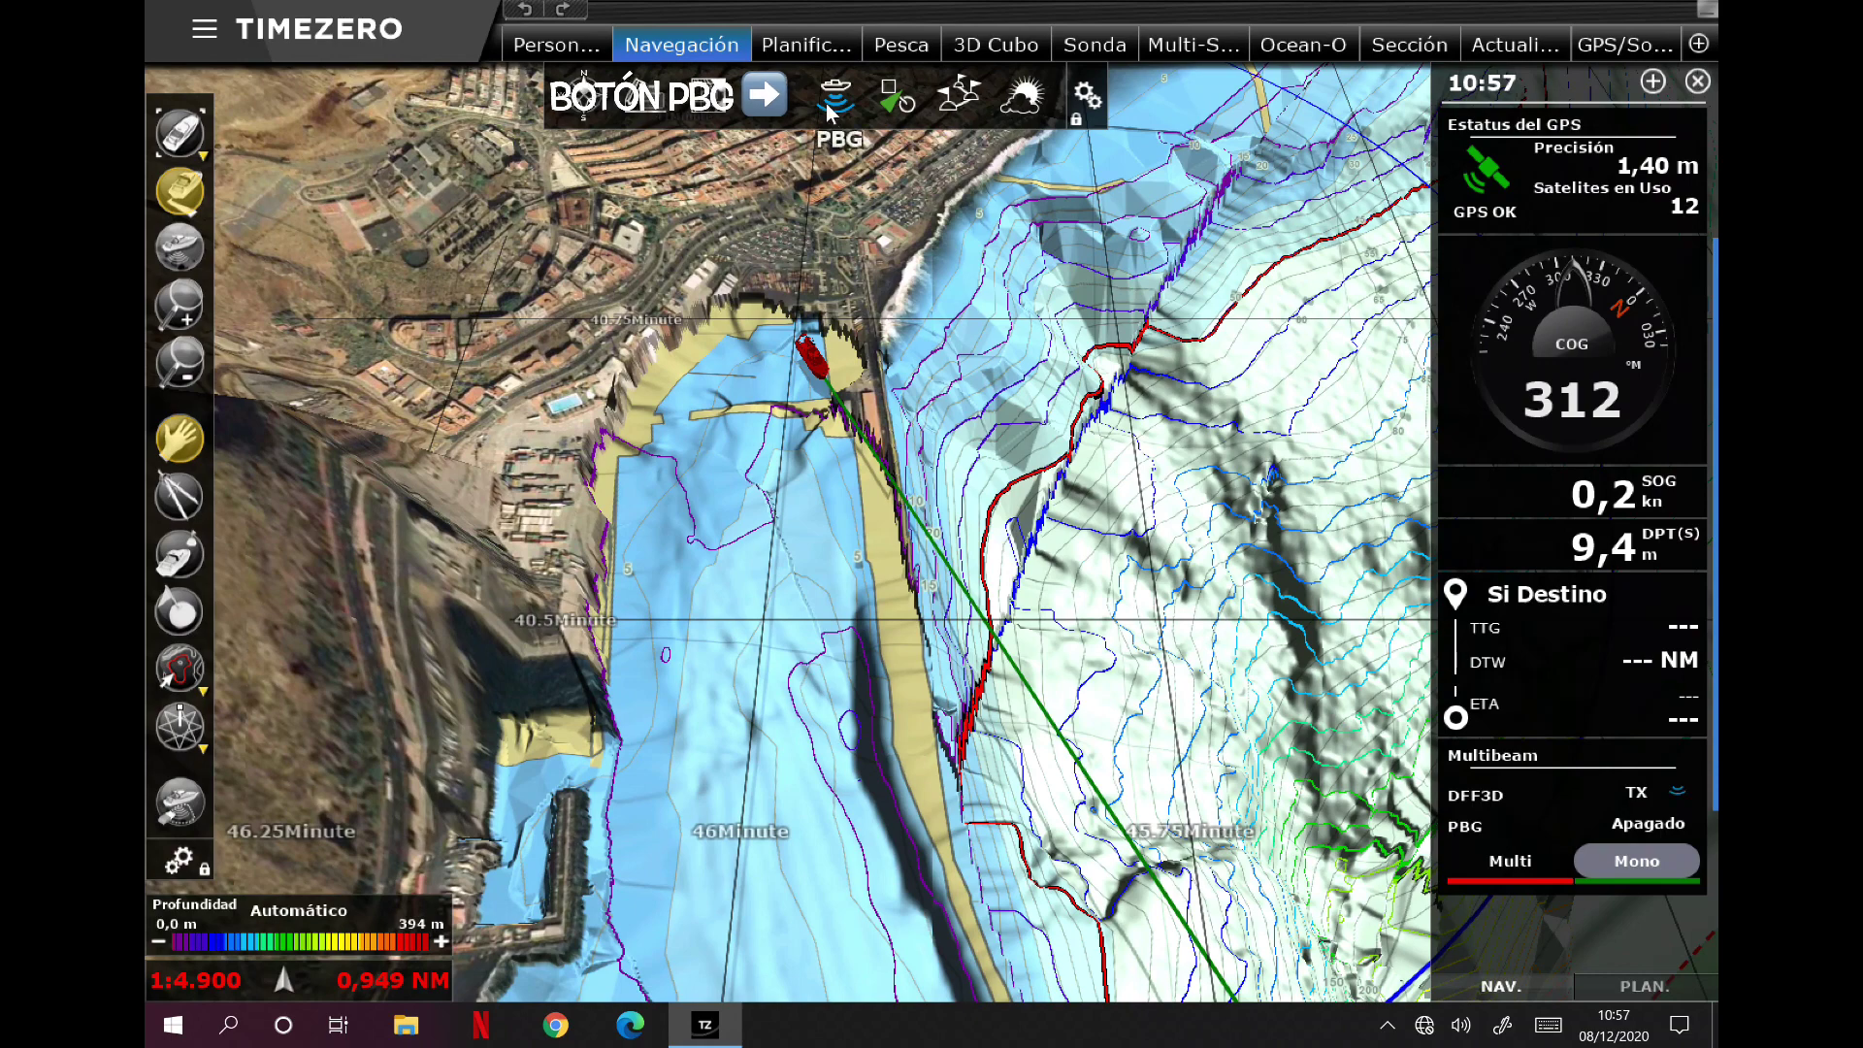
Step: Display the Puntos PBG layer over the harbour chart and hide it again
click(830, 97)
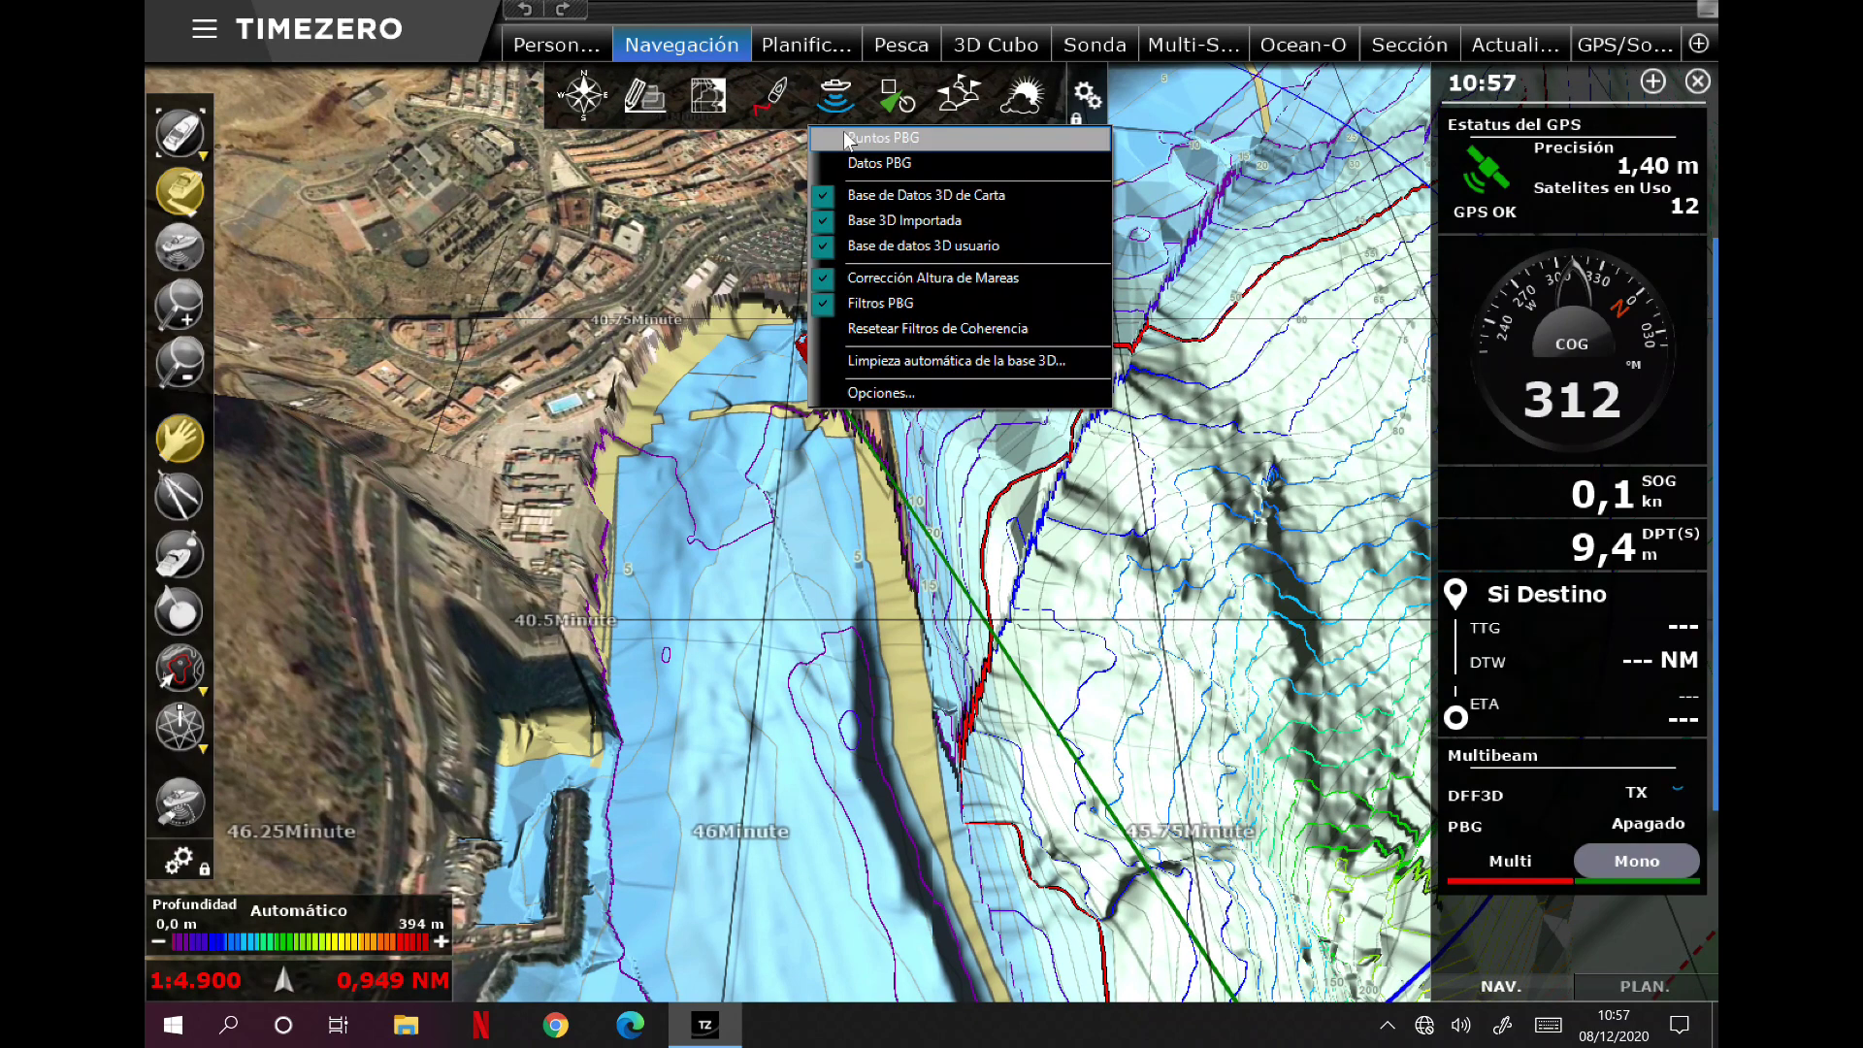
click(850, 139)
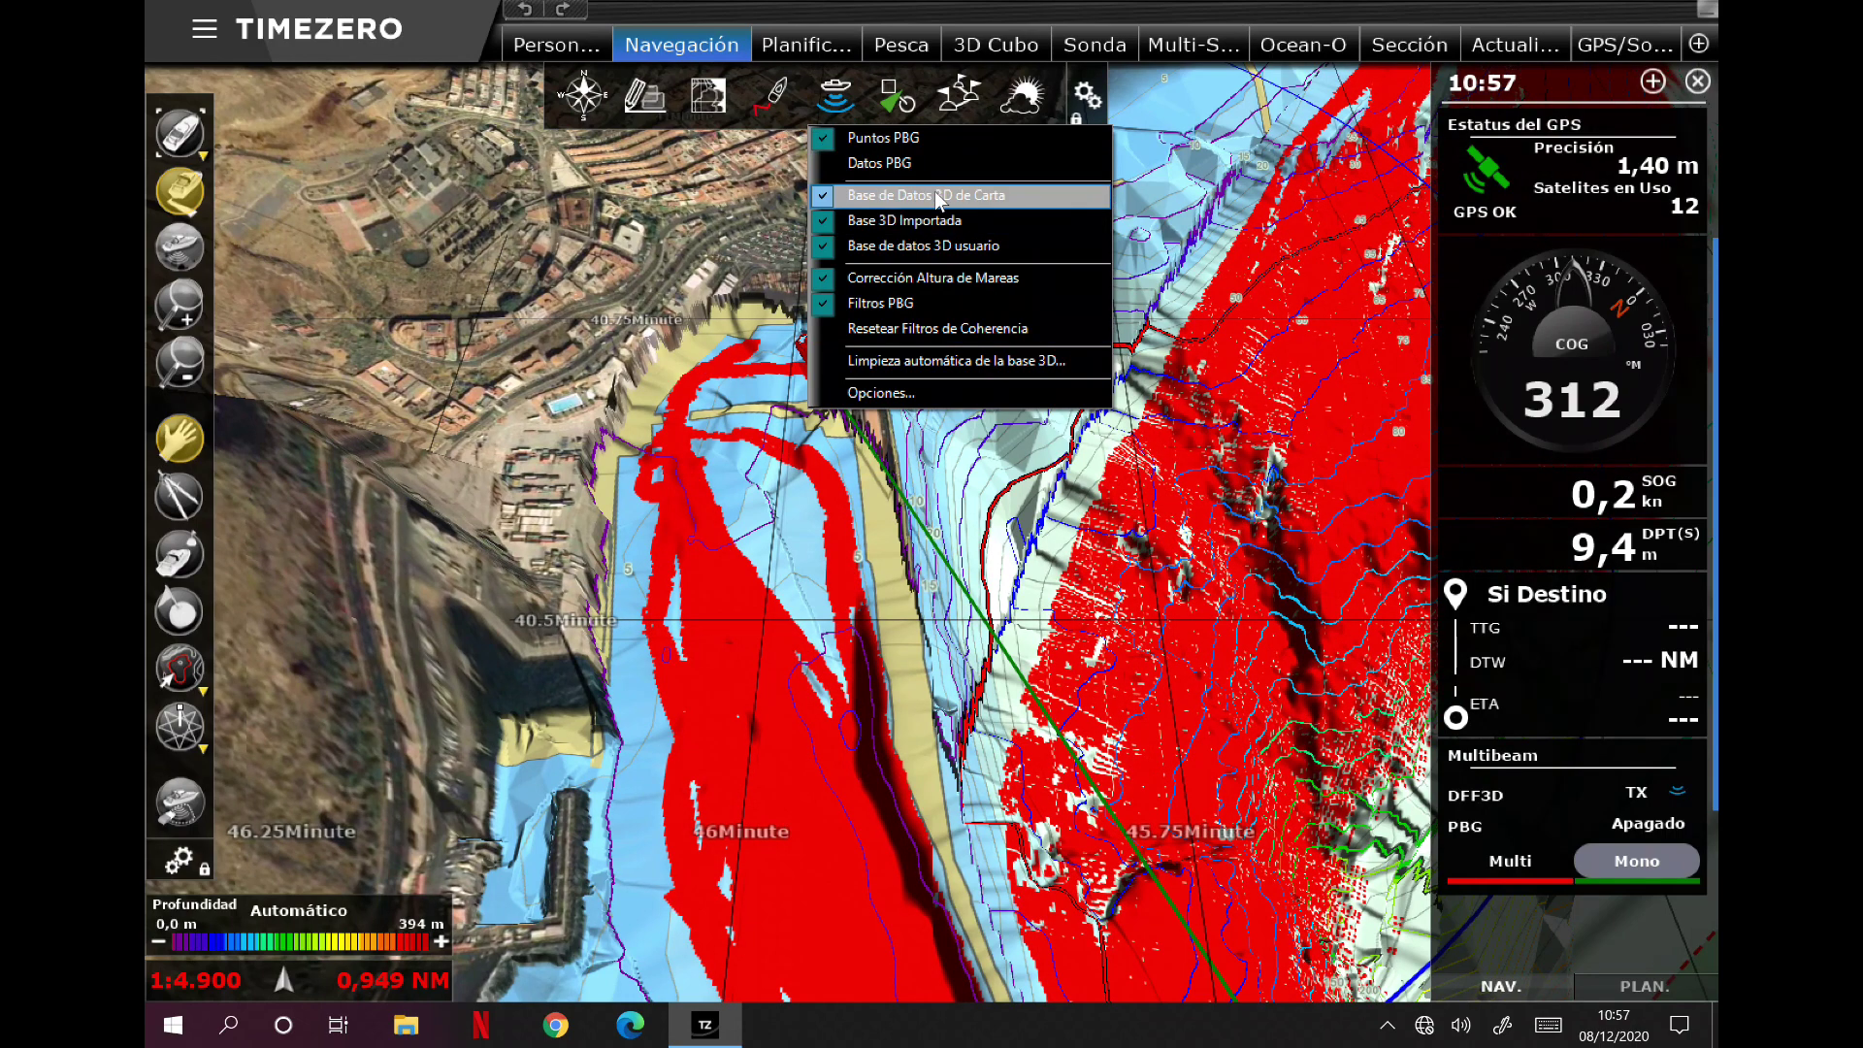
click(886, 141)
Step: Display the Datos PBG soundings, hide them again and switch off the Base de Datos 3D de Carta layer
click(894, 163)
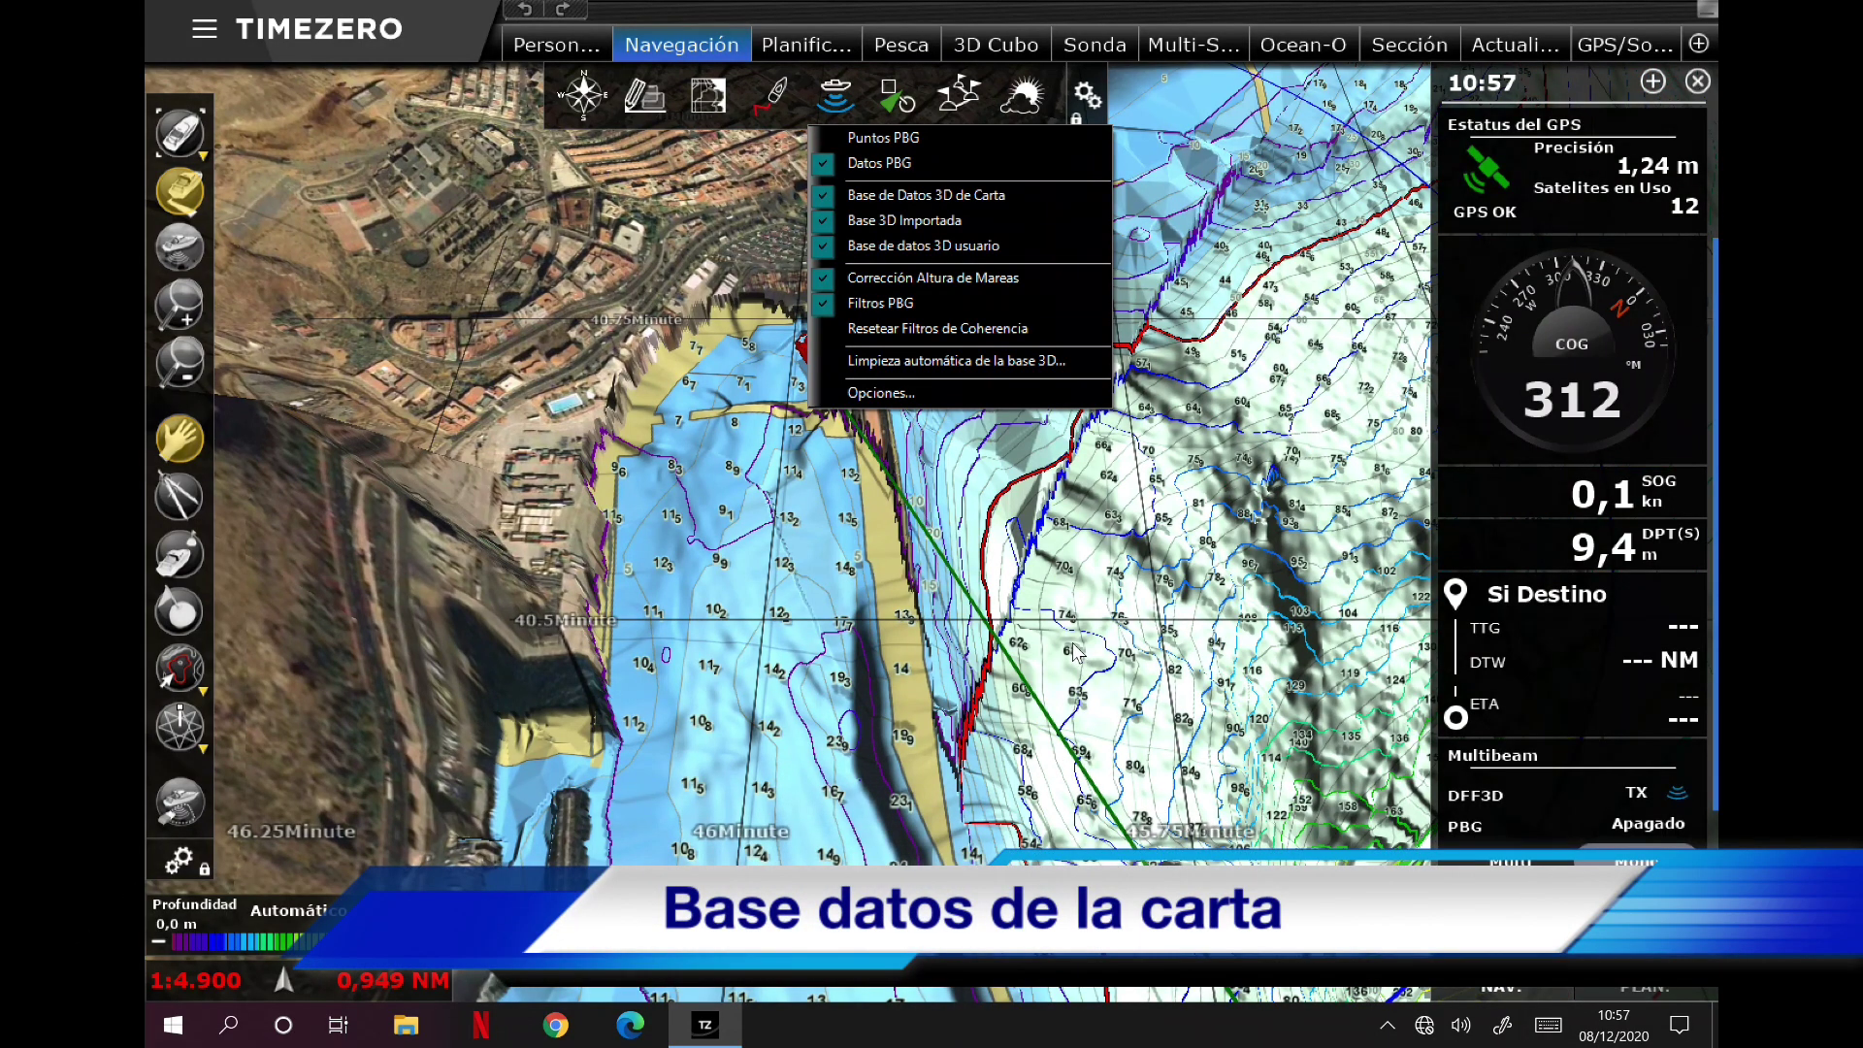
click(885, 166)
click(885, 197)
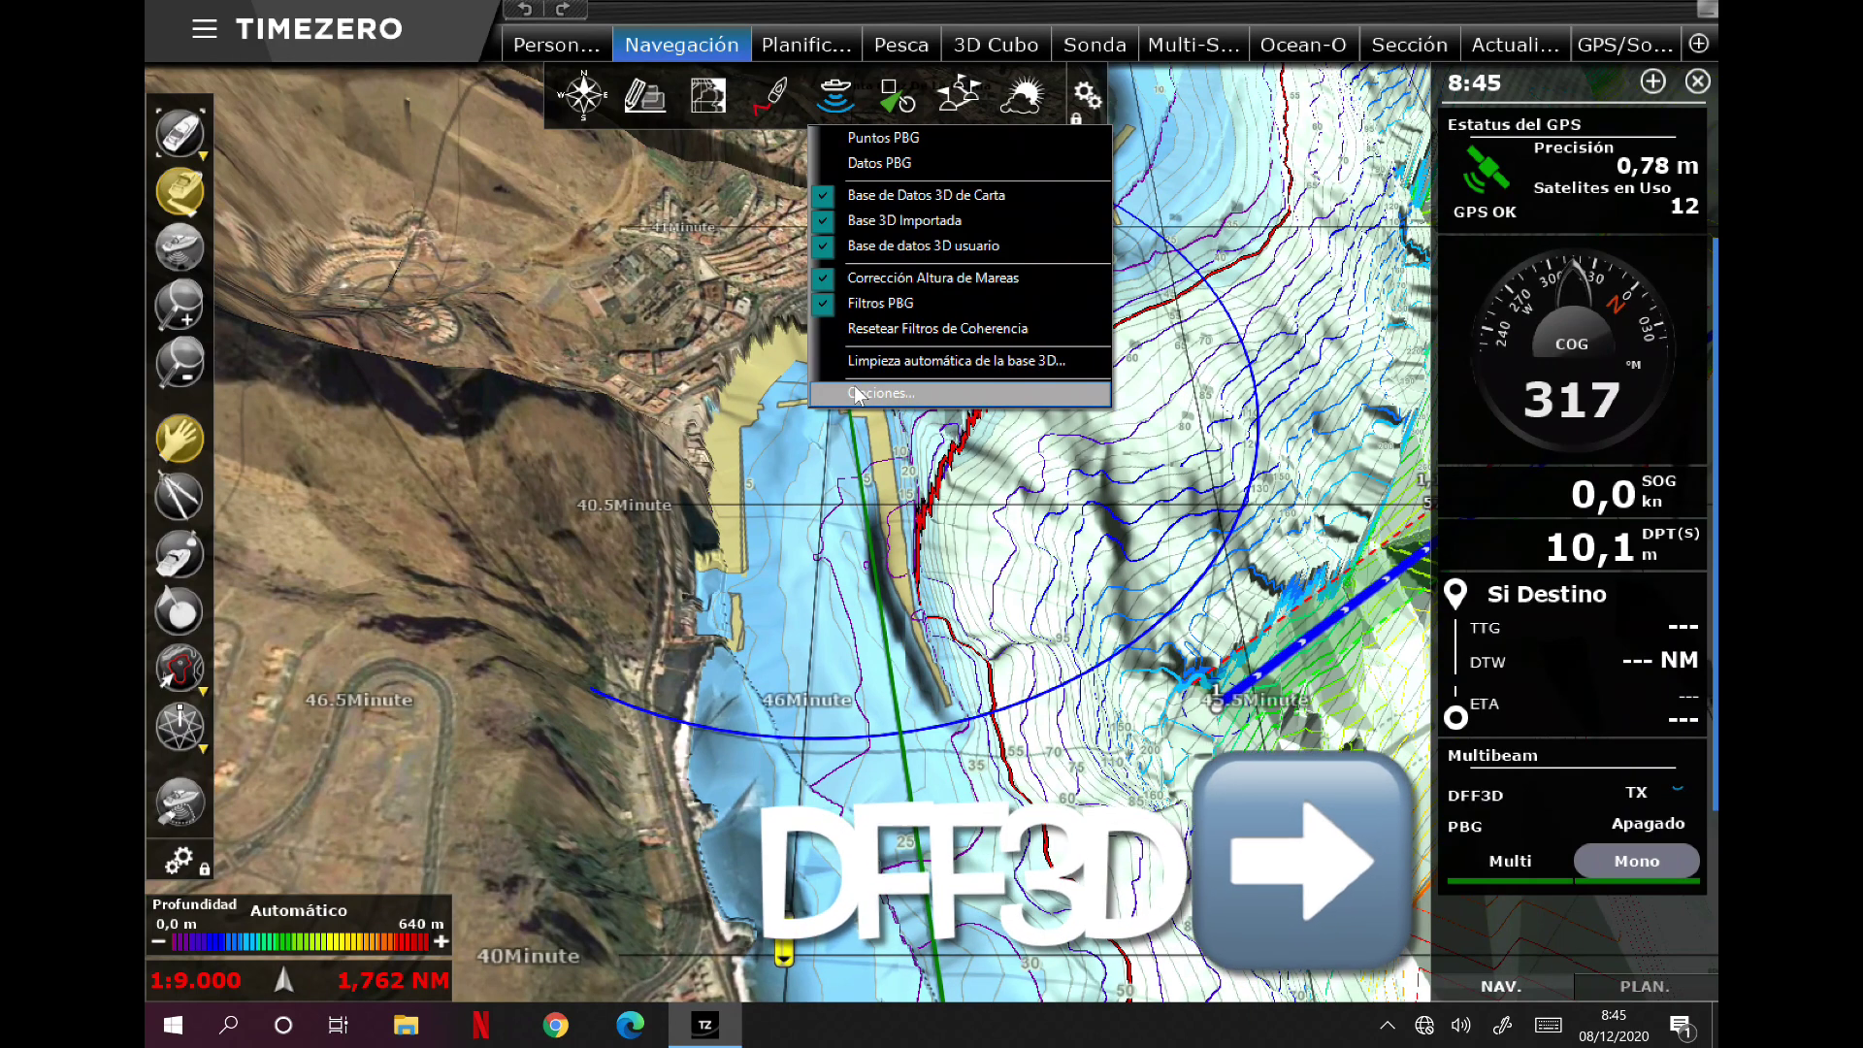
Step: Open the PBG options and review the Nivel de suavizado choices under Config Multihaz, keeping Media
click(857, 391)
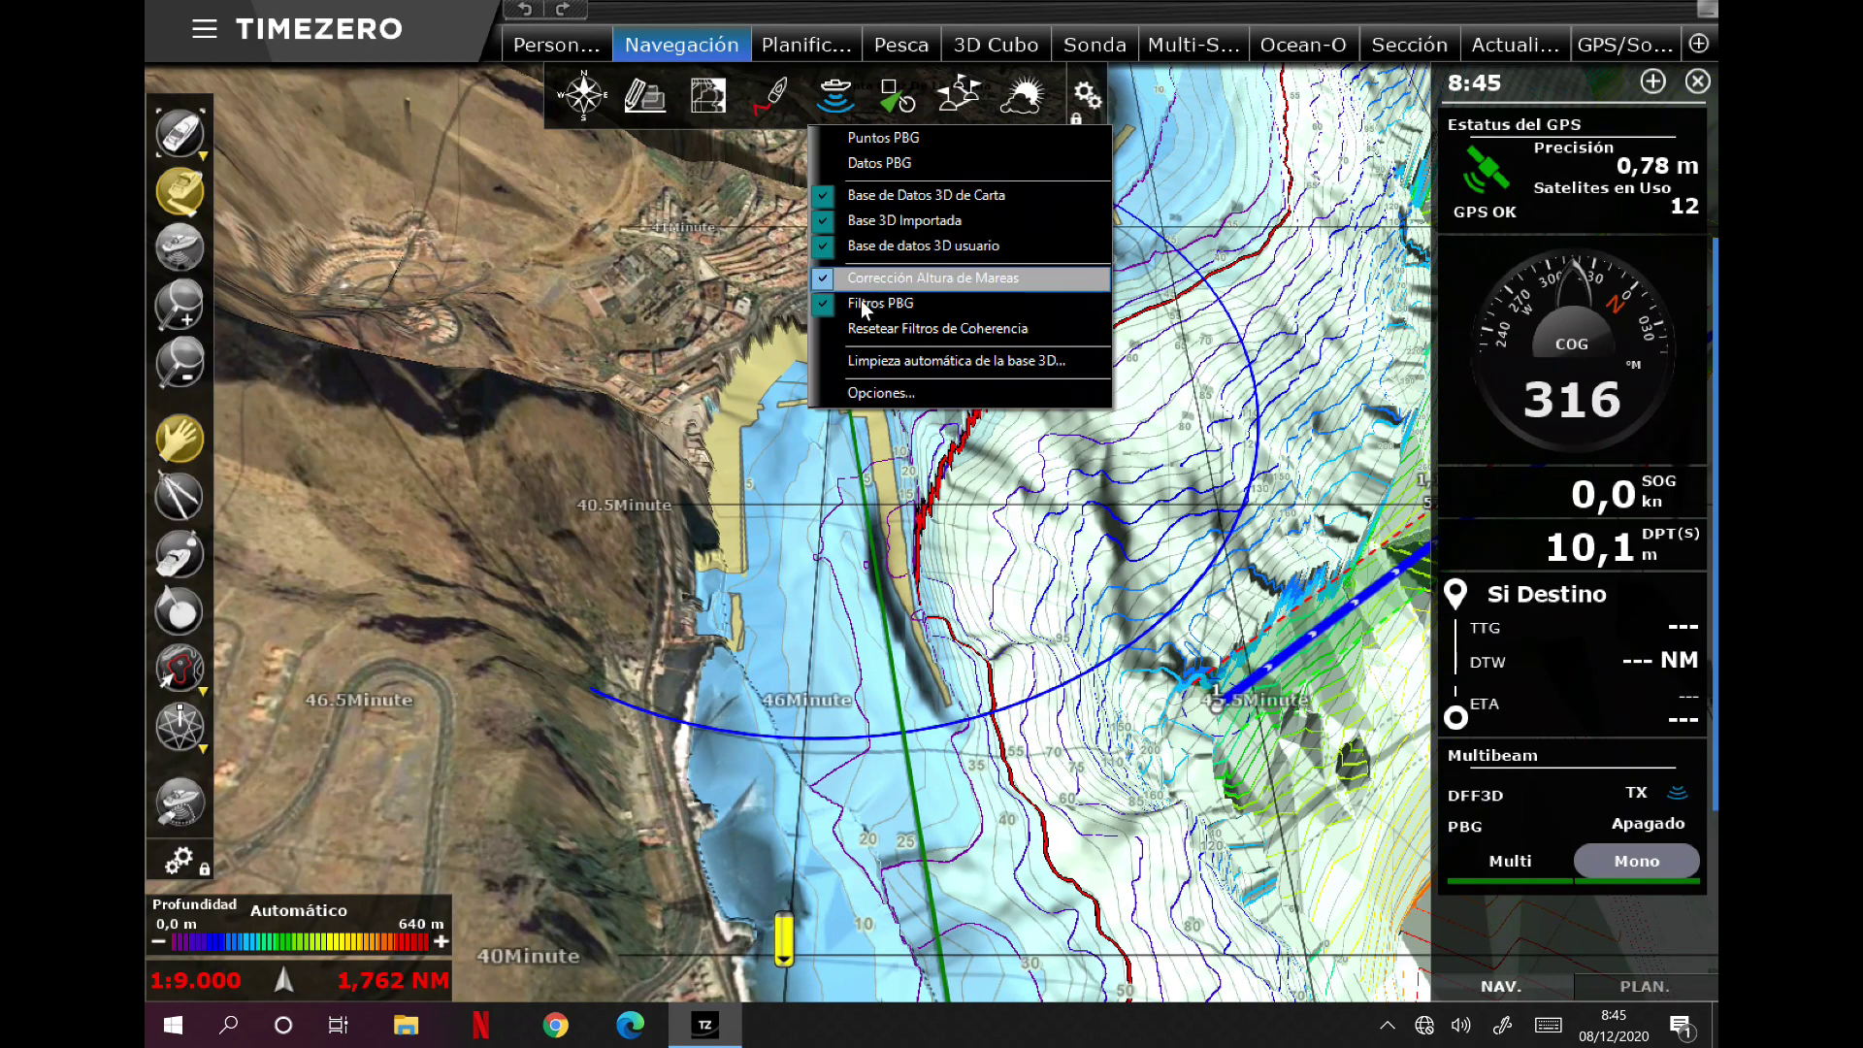
click(858, 392)
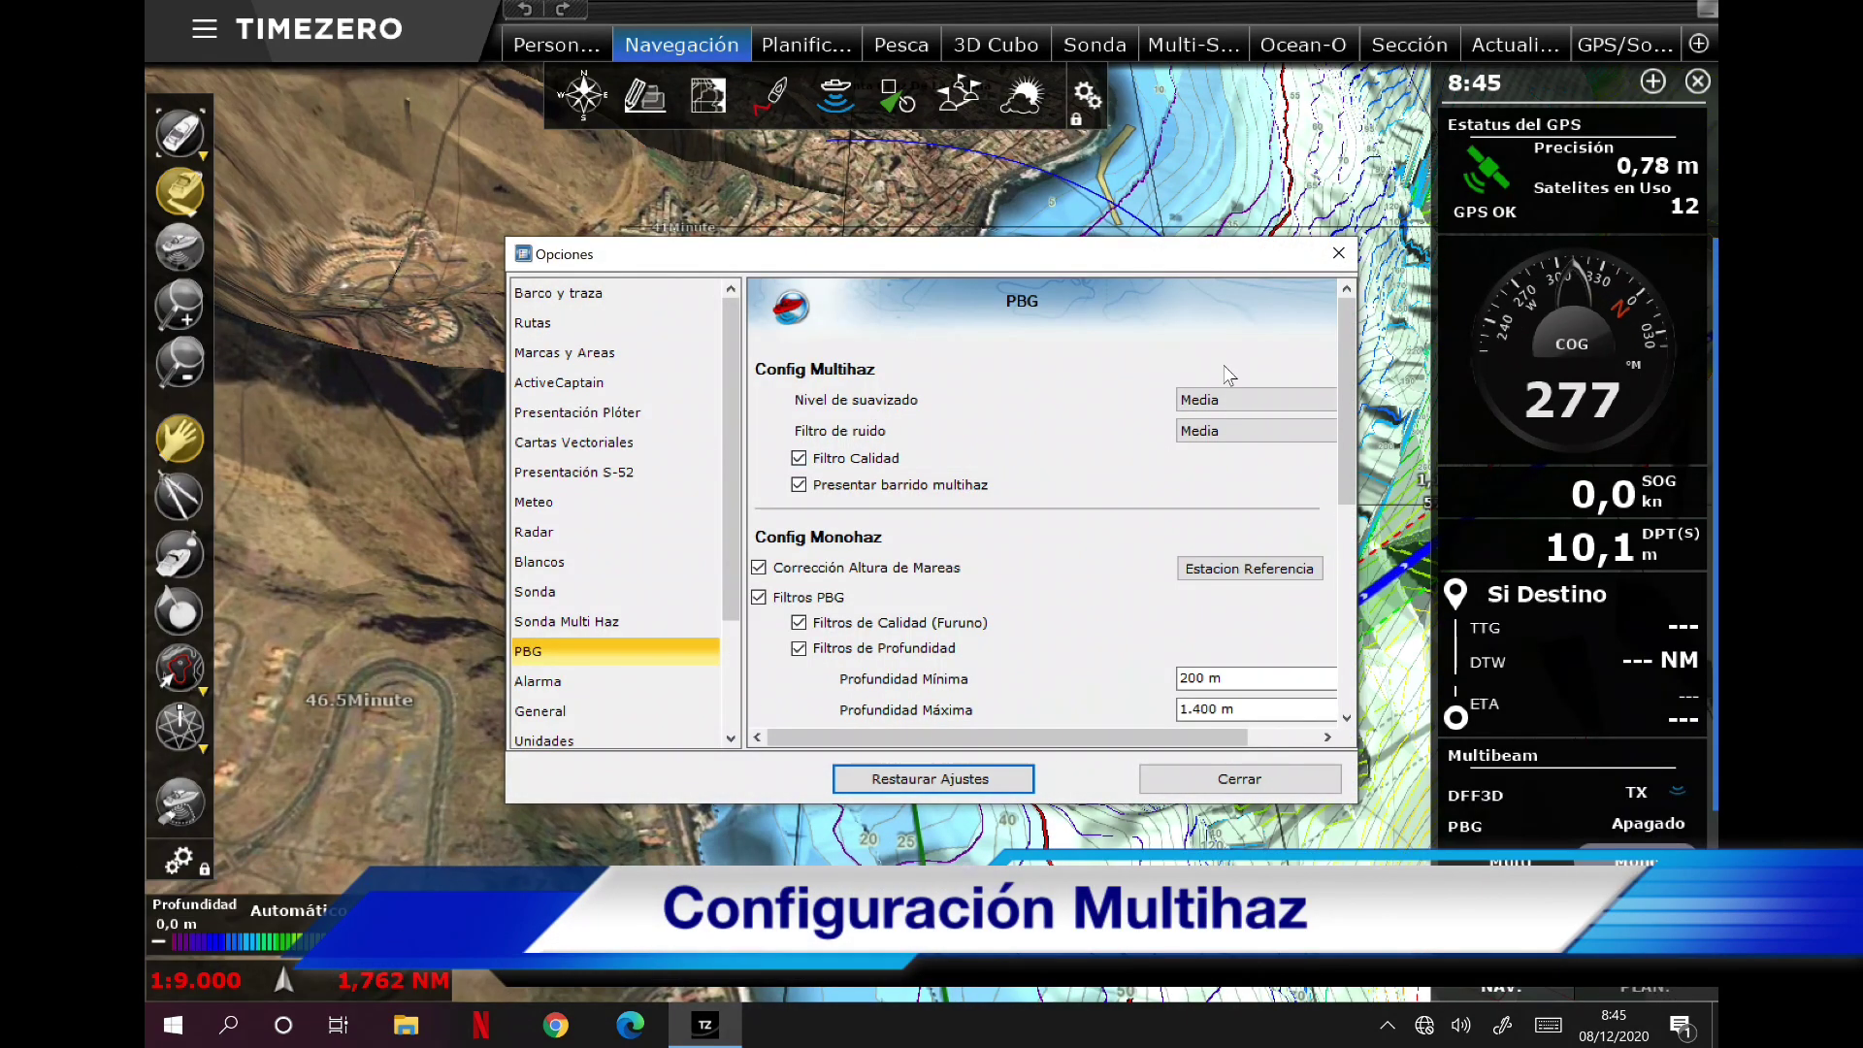
click(1221, 400)
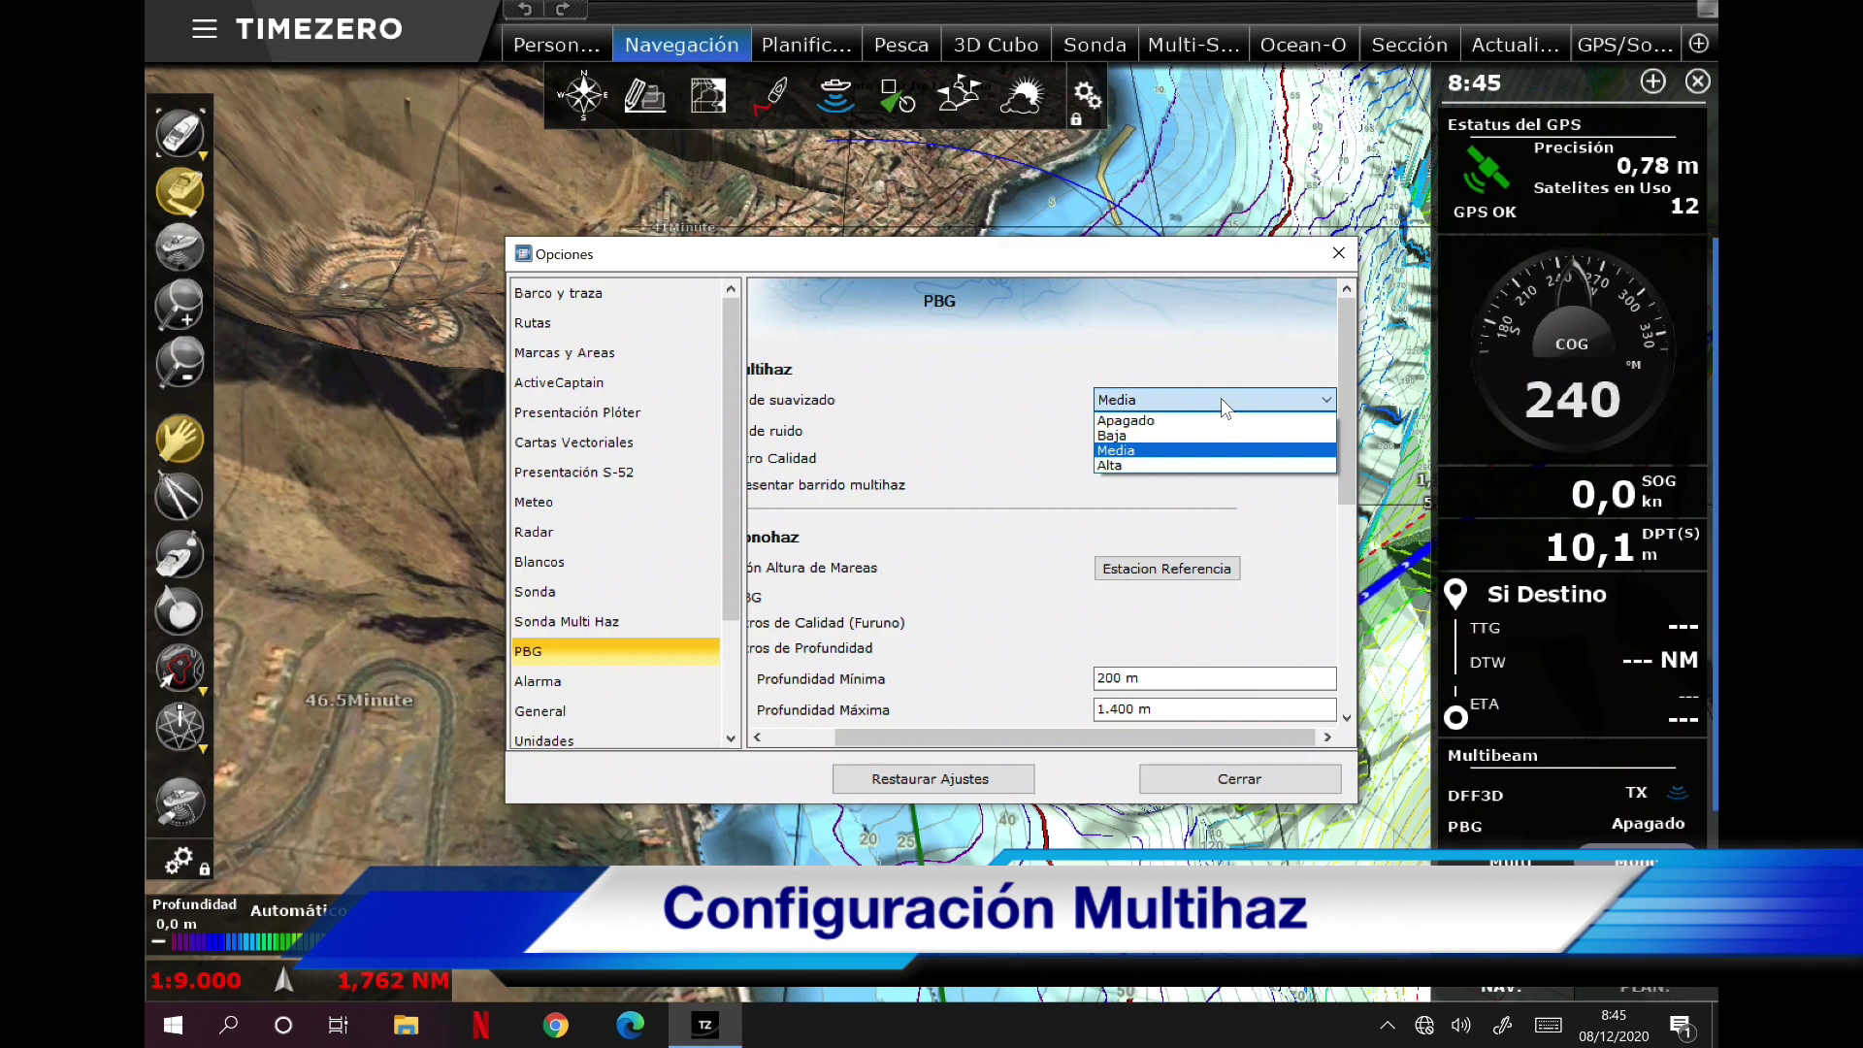
click(1220, 400)
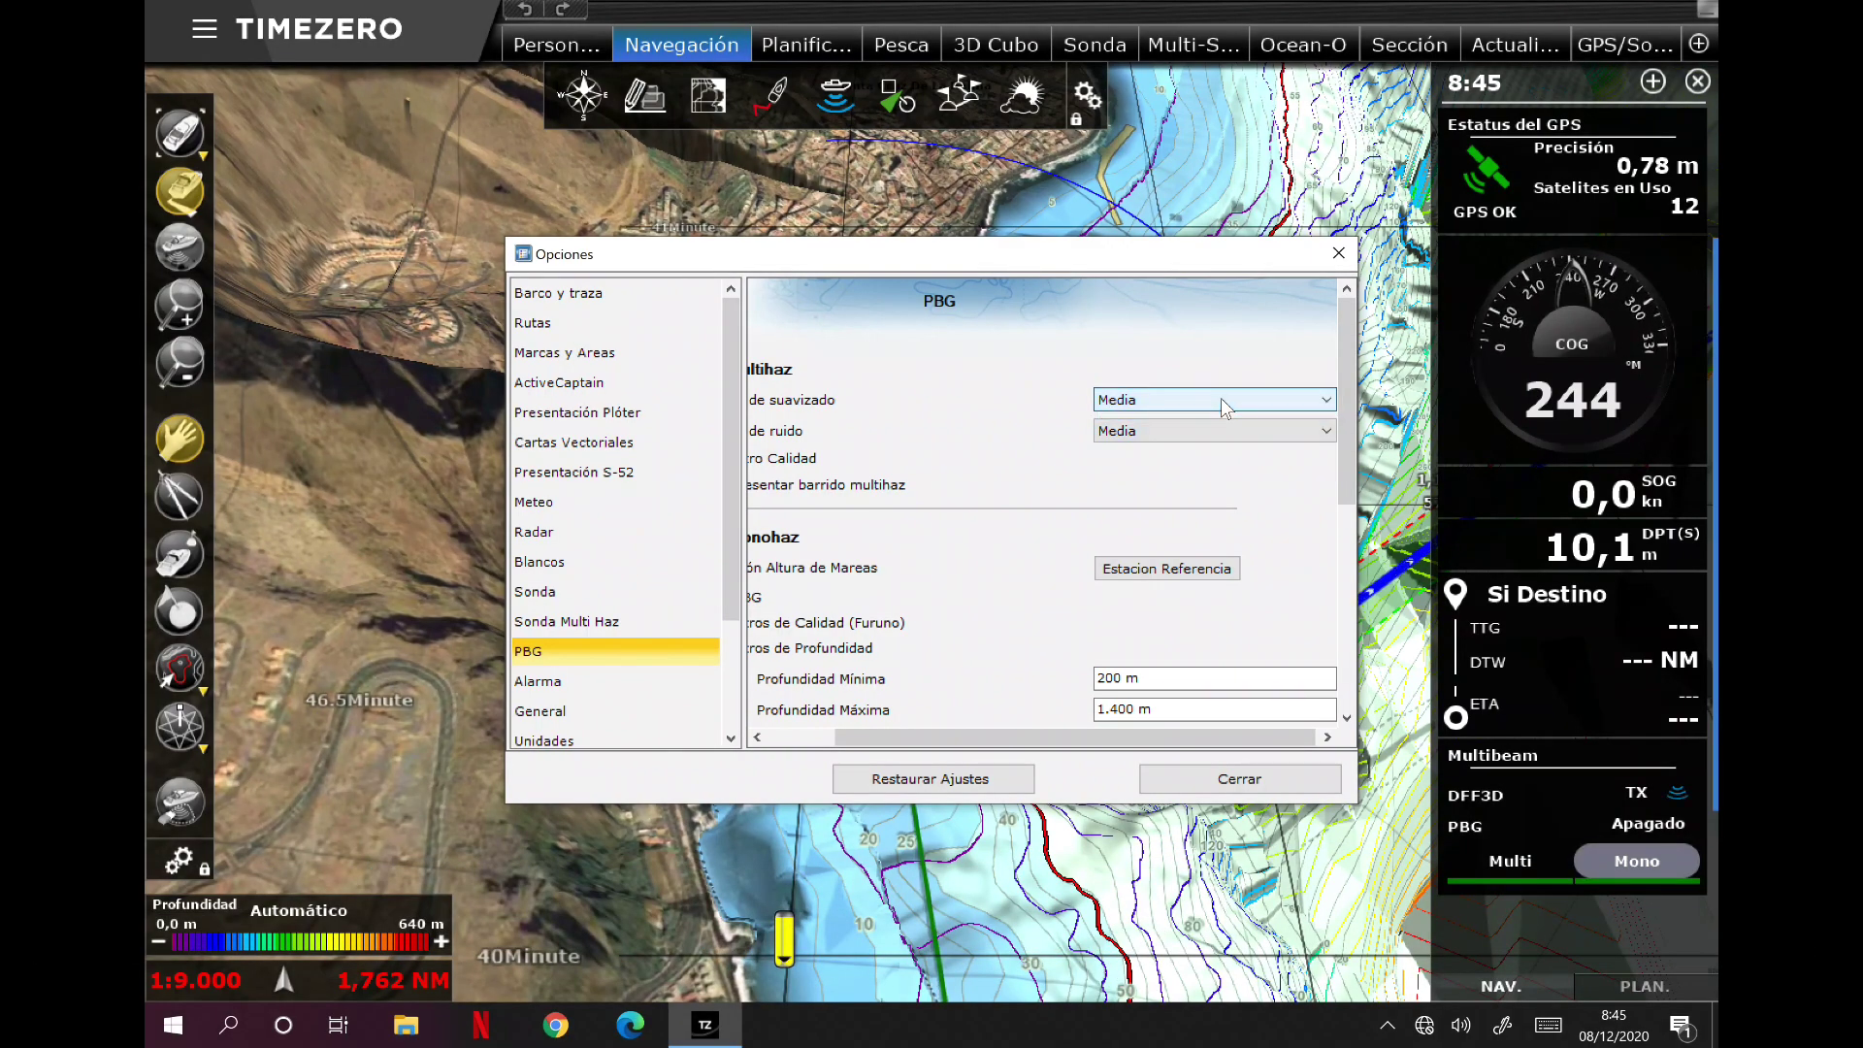
drag(1034, 738, 966, 738)
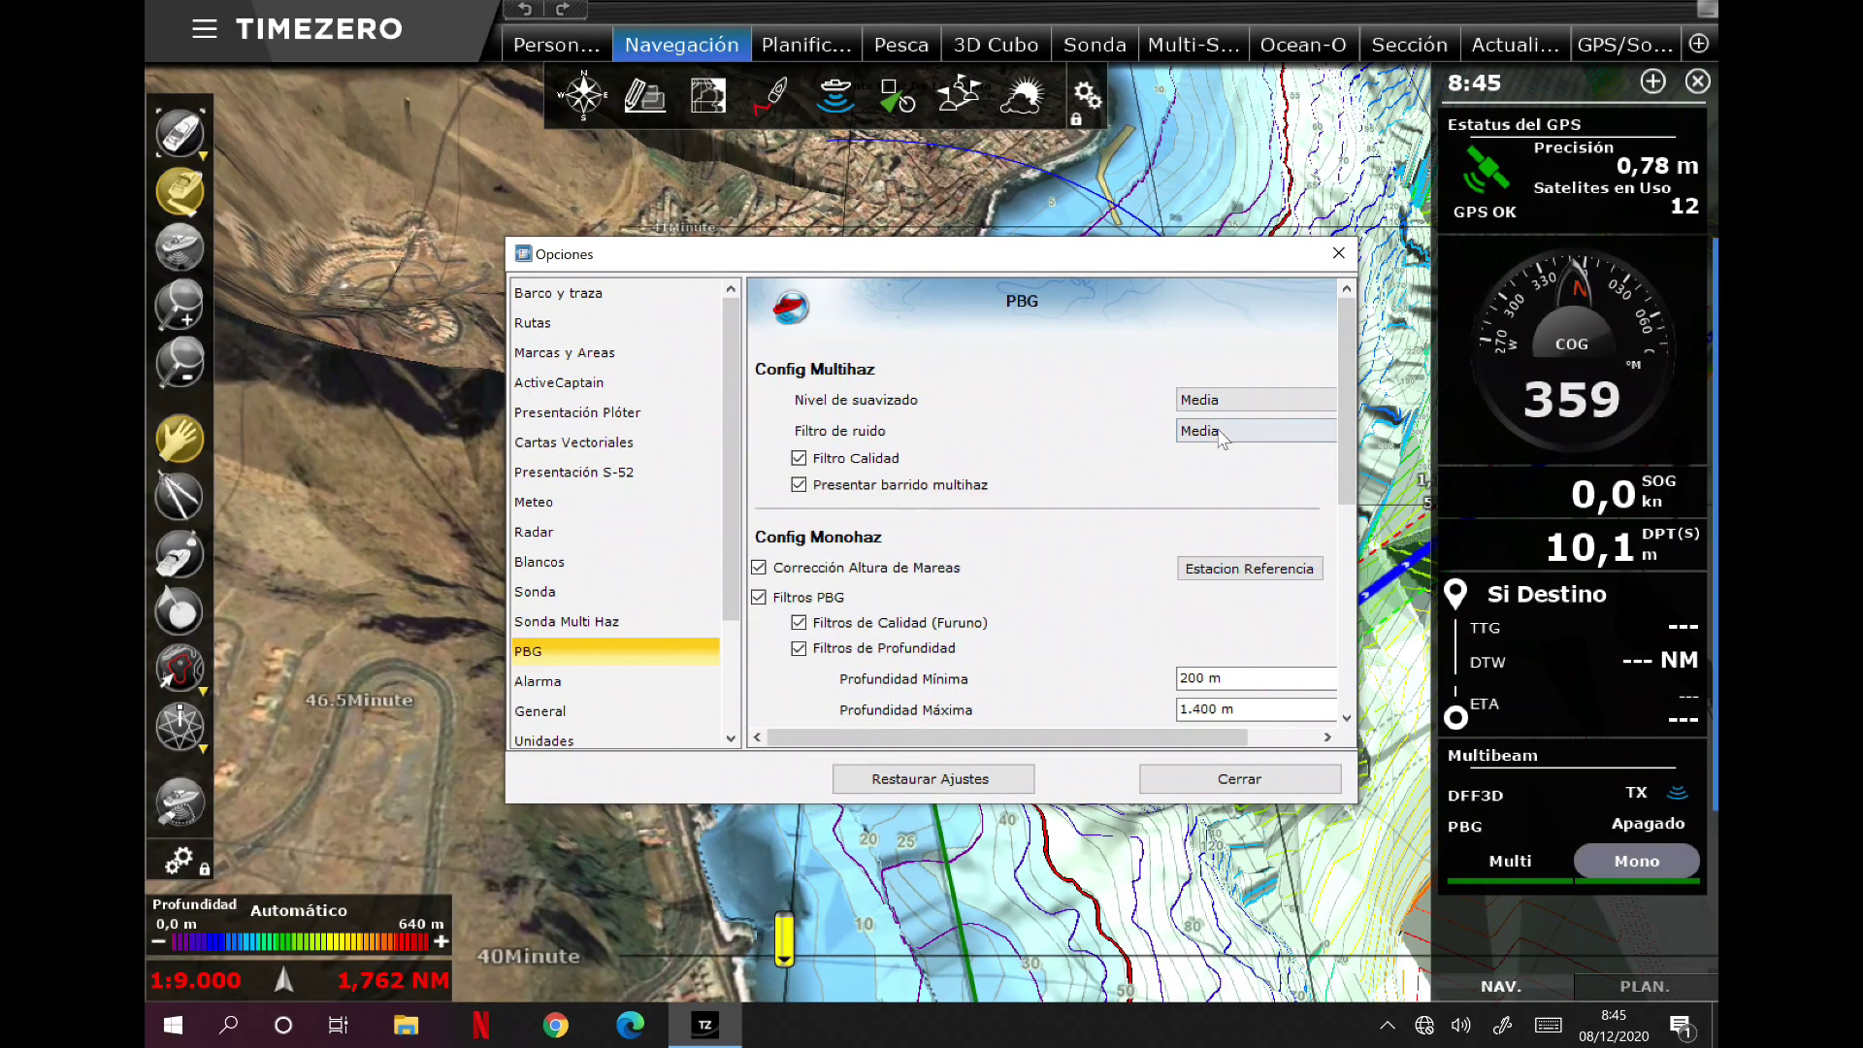
Step: Review the Filtro de ruido choices under Config Multihaz, keeping Media
click(1221, 434)
click(1179, 471)
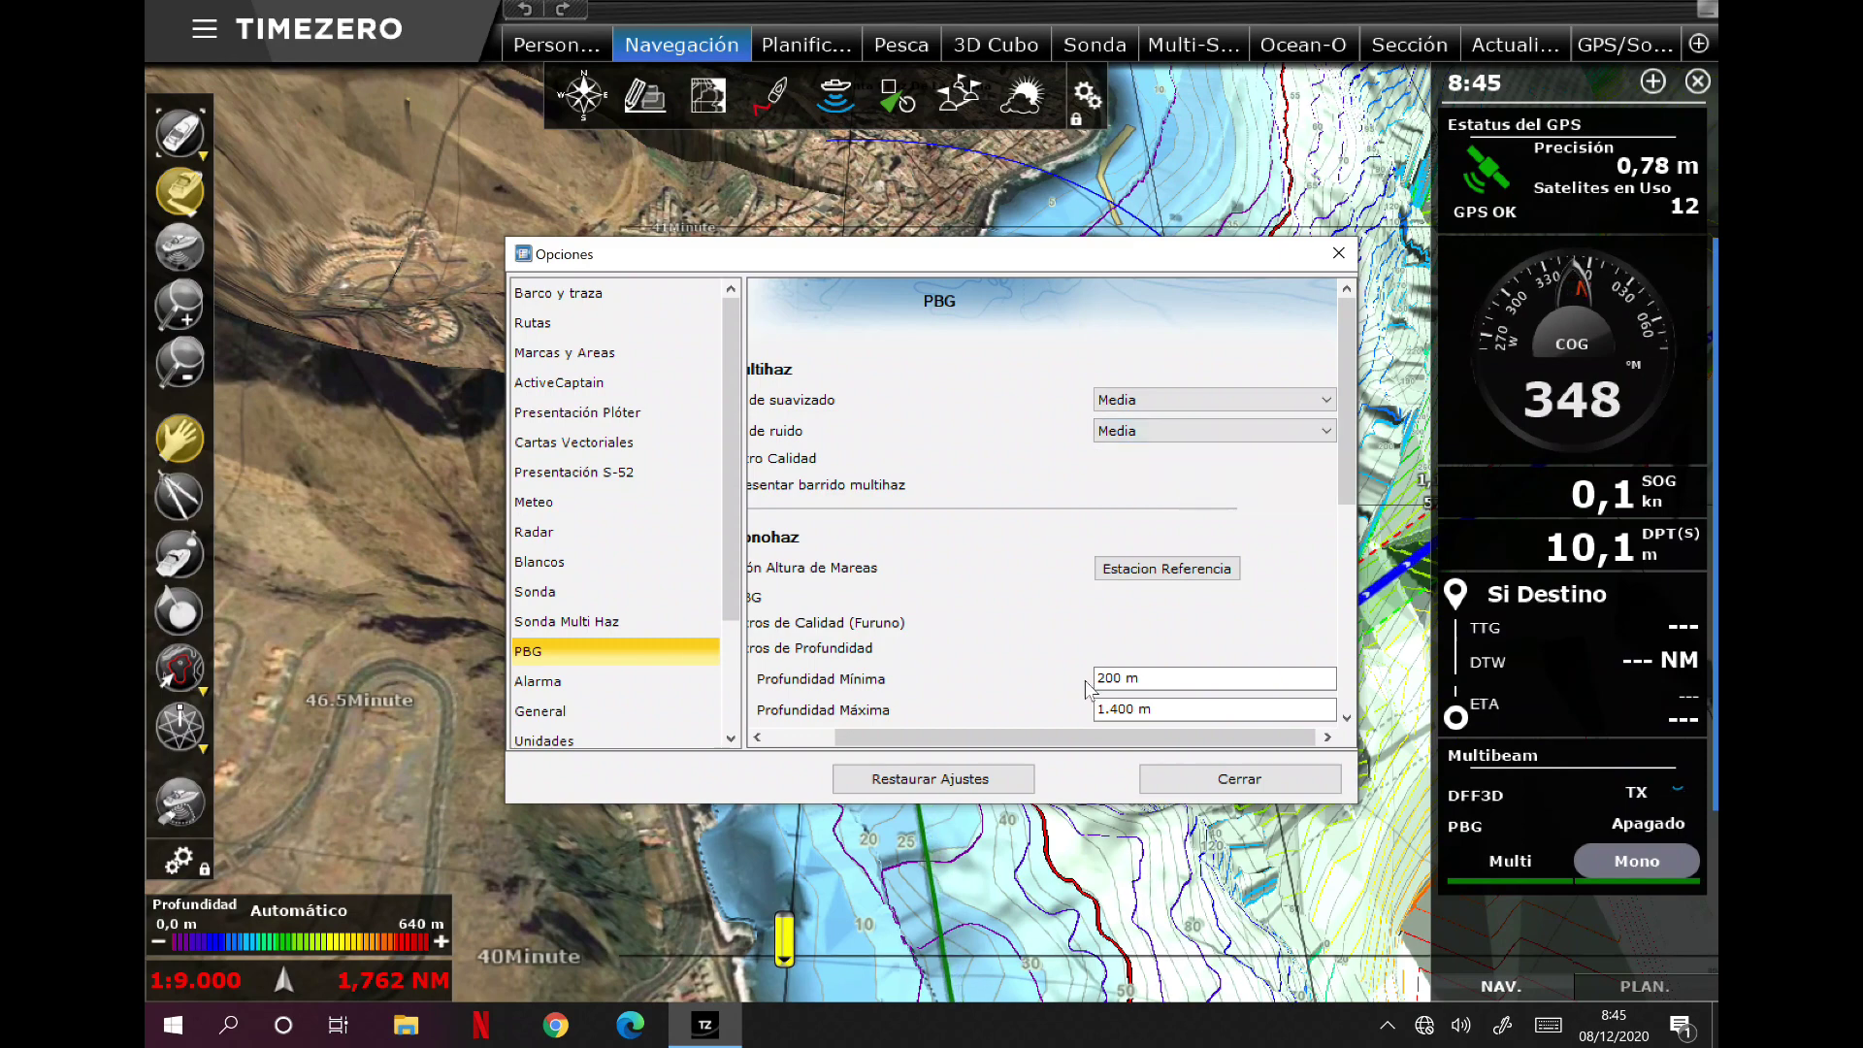
drag(1189, 739, 1116, 740)
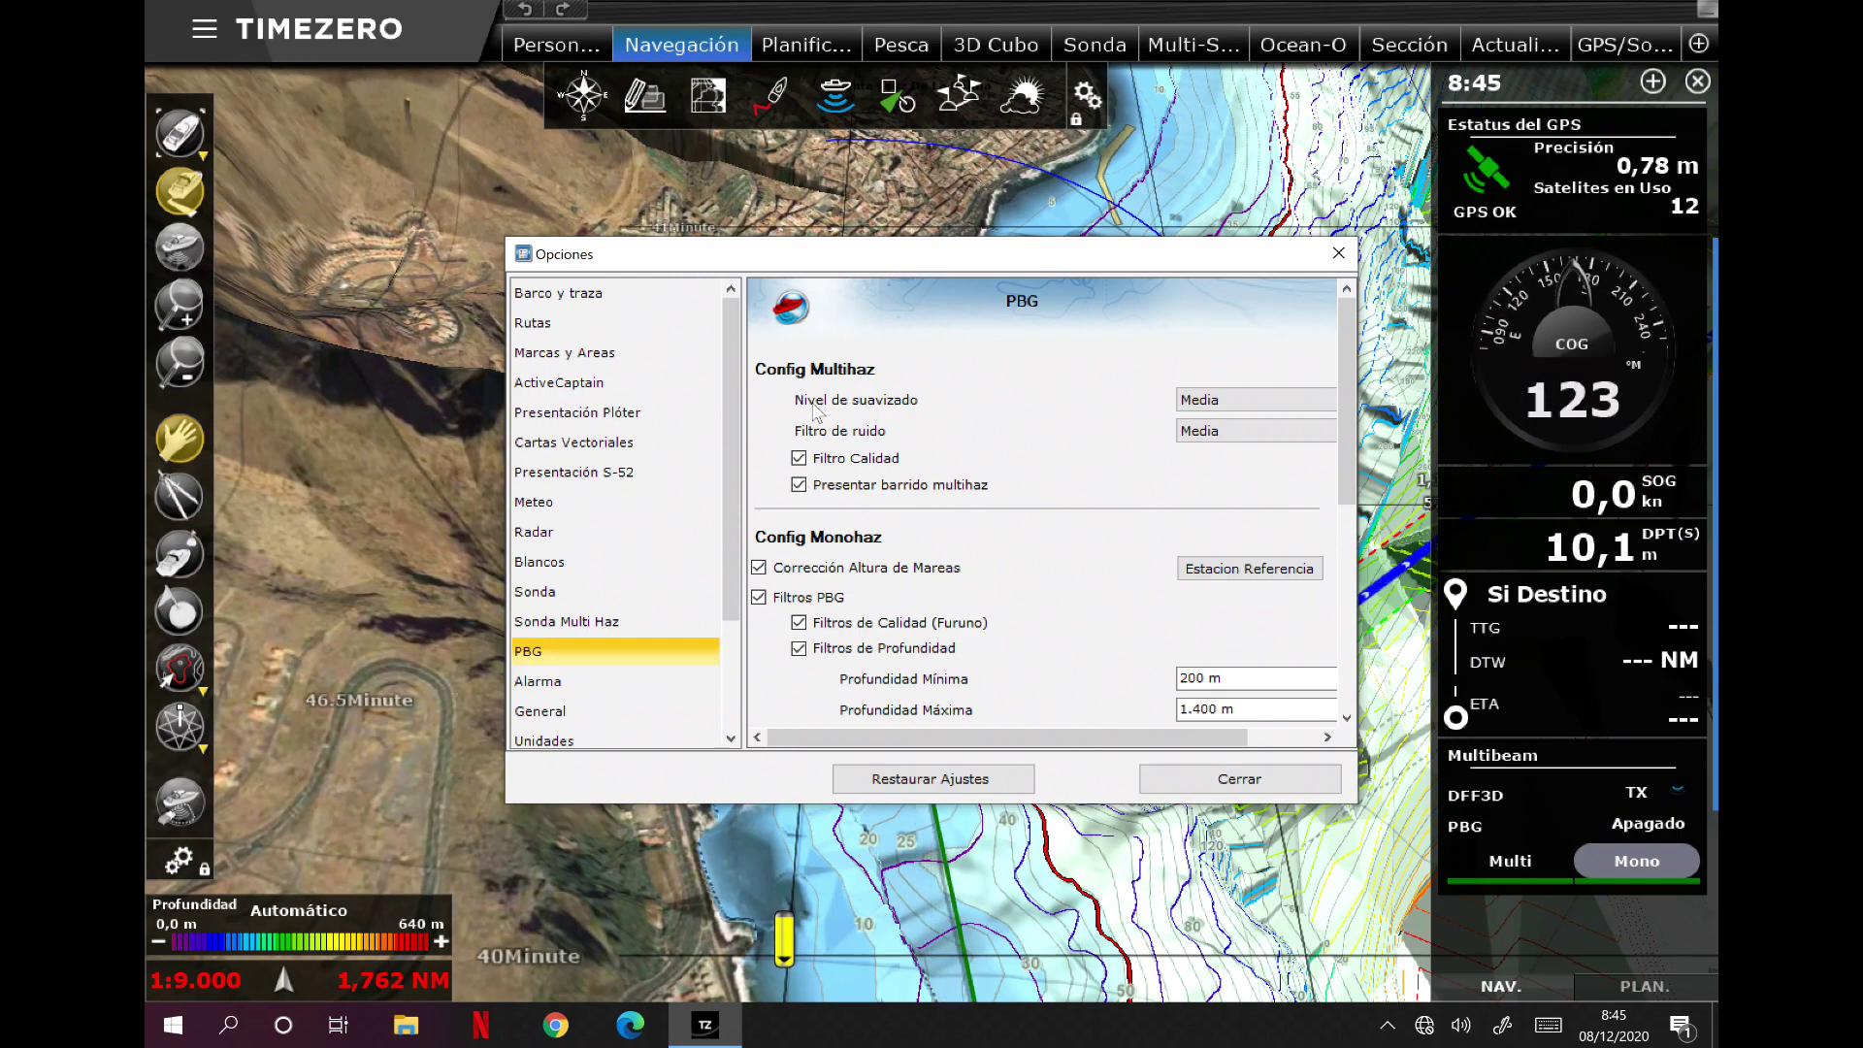
Step: Go to the Config Monohaz settings of the PBG options and change the view behind them to Sonda
click(1200, 48)
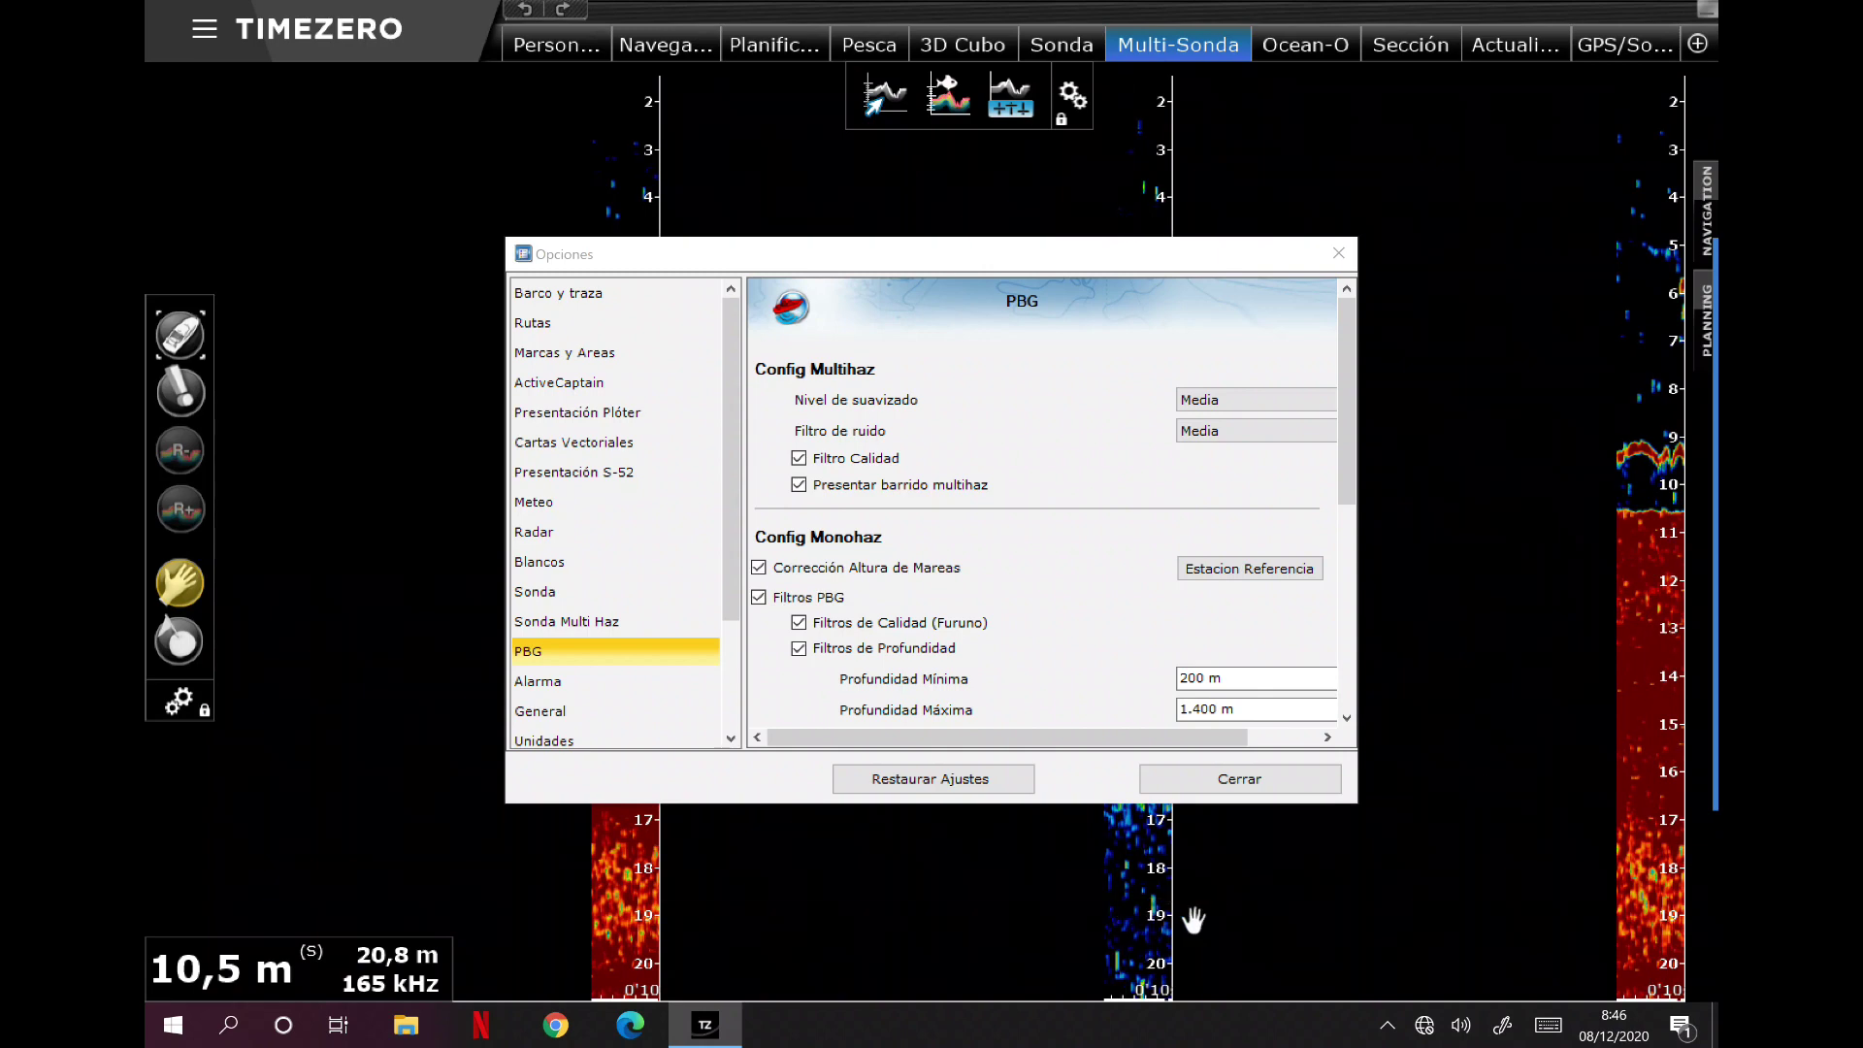
scroll(1062, 526, down, 3)
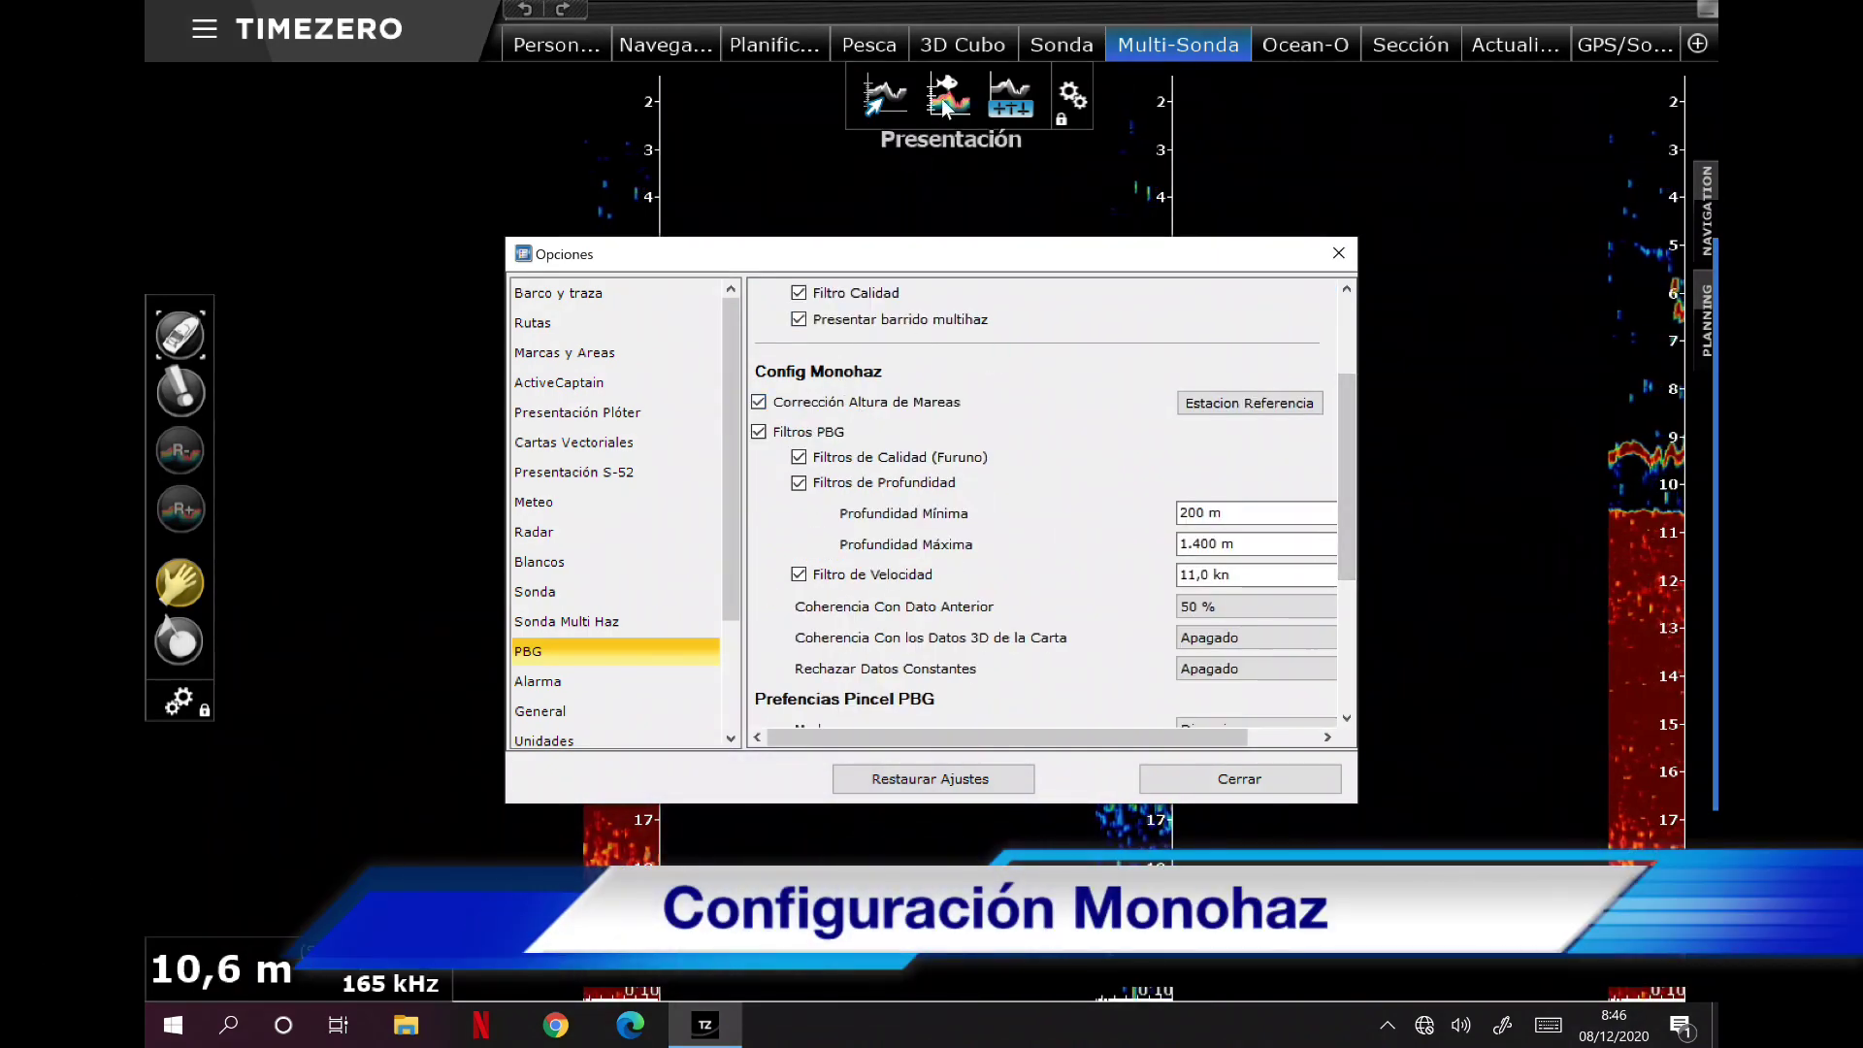
click(1027, 55)
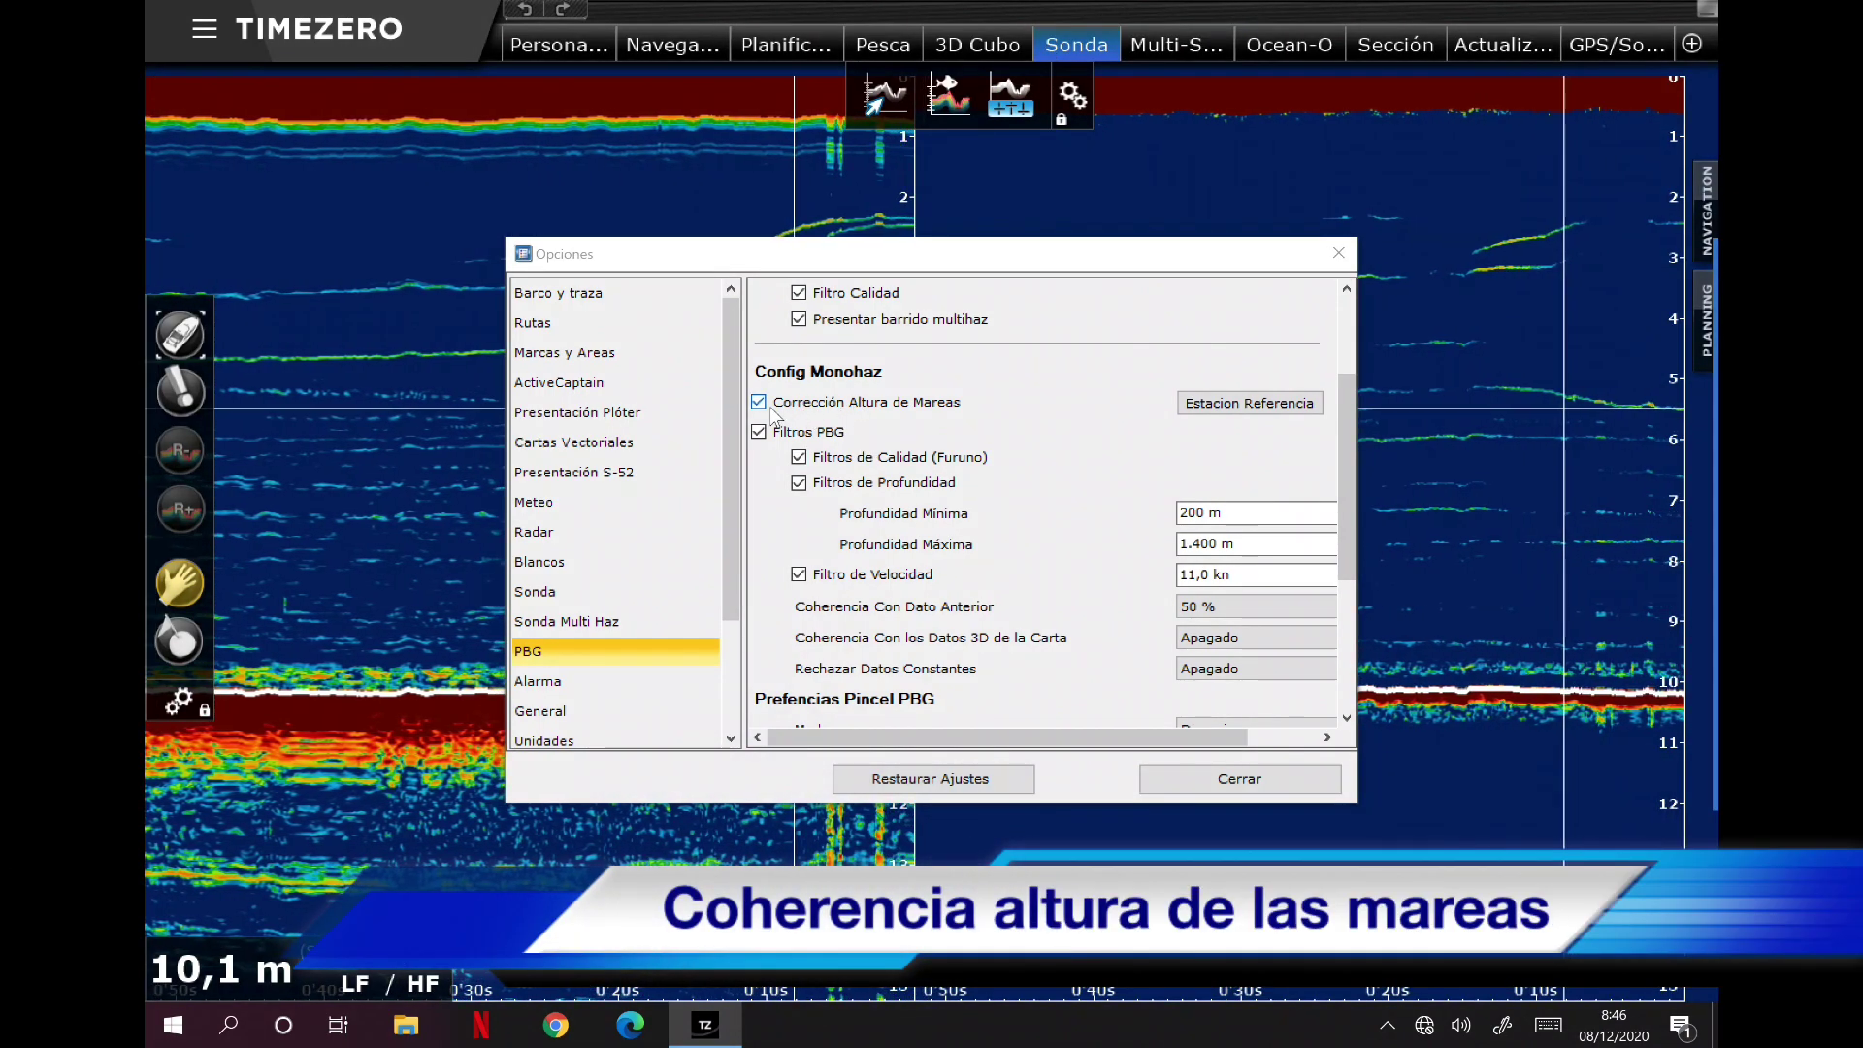
Step: Open the tide reference station selection for Corrección Altura de Mareas, review the manual station list and cancel it
click(1258, 406)
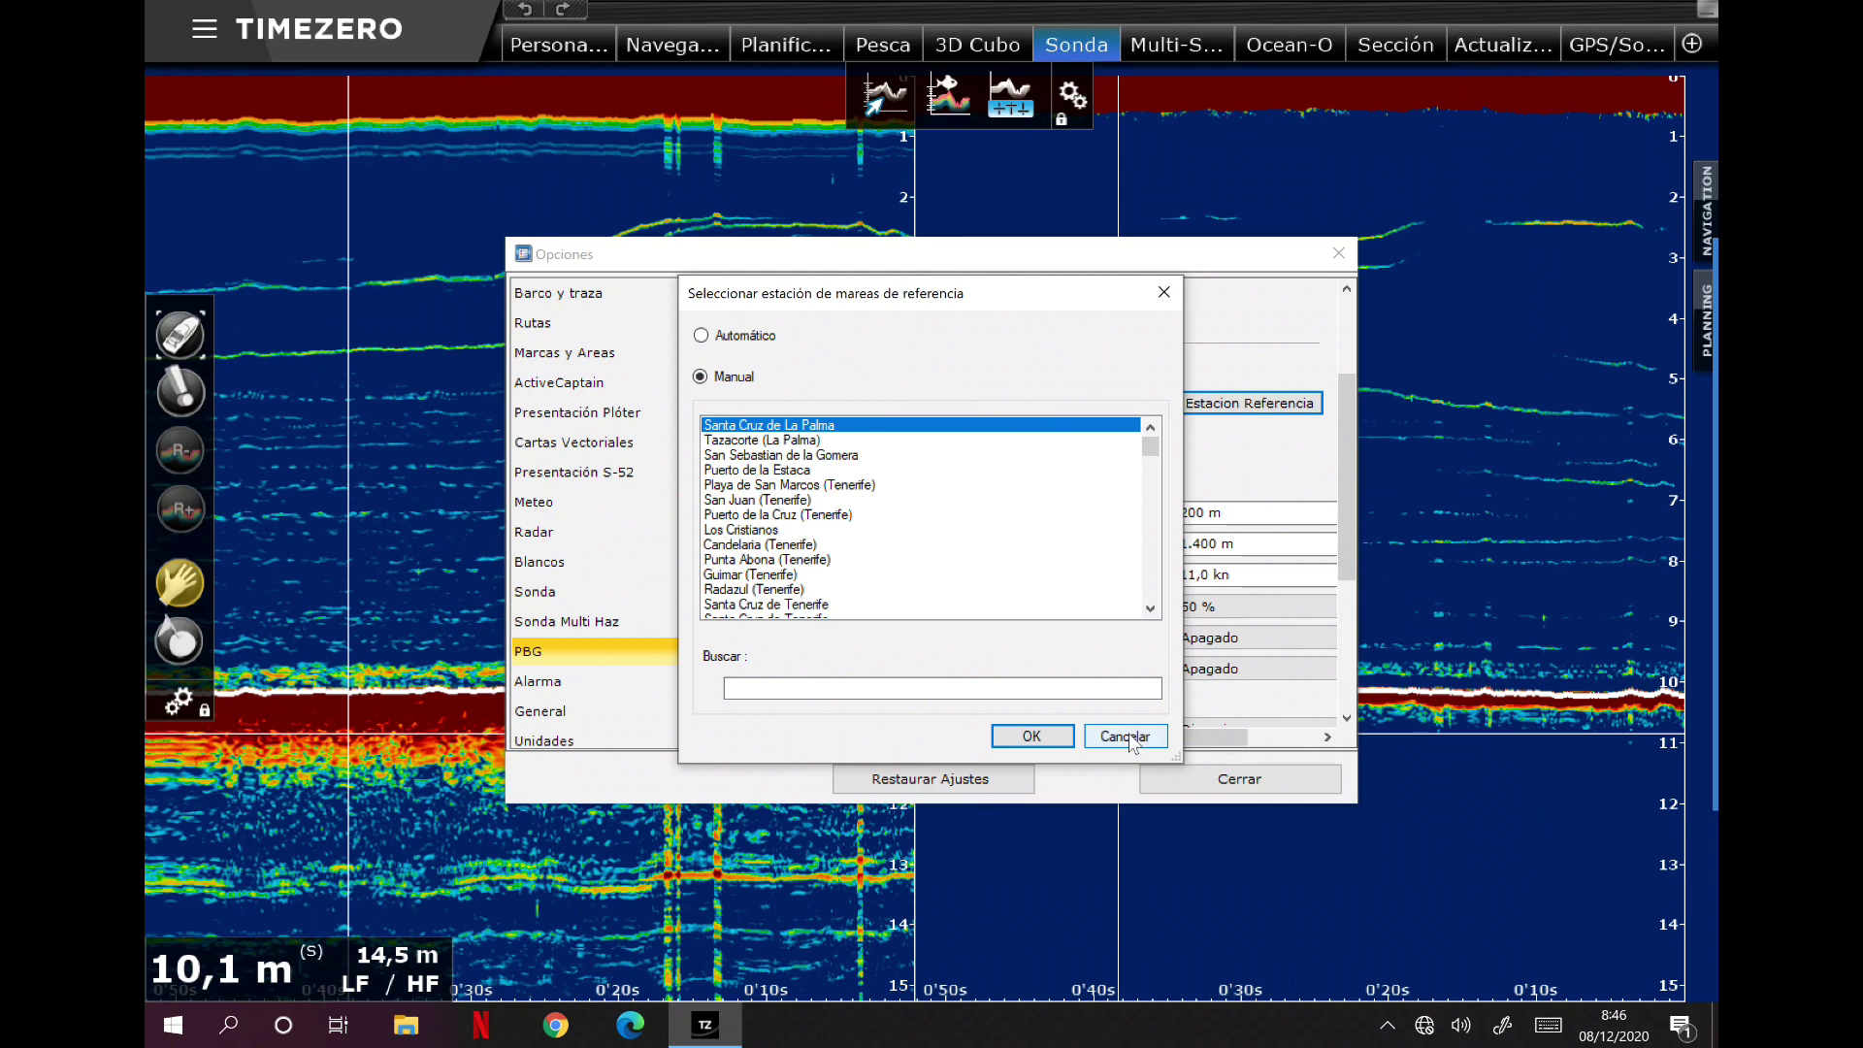
click(1035, 672)
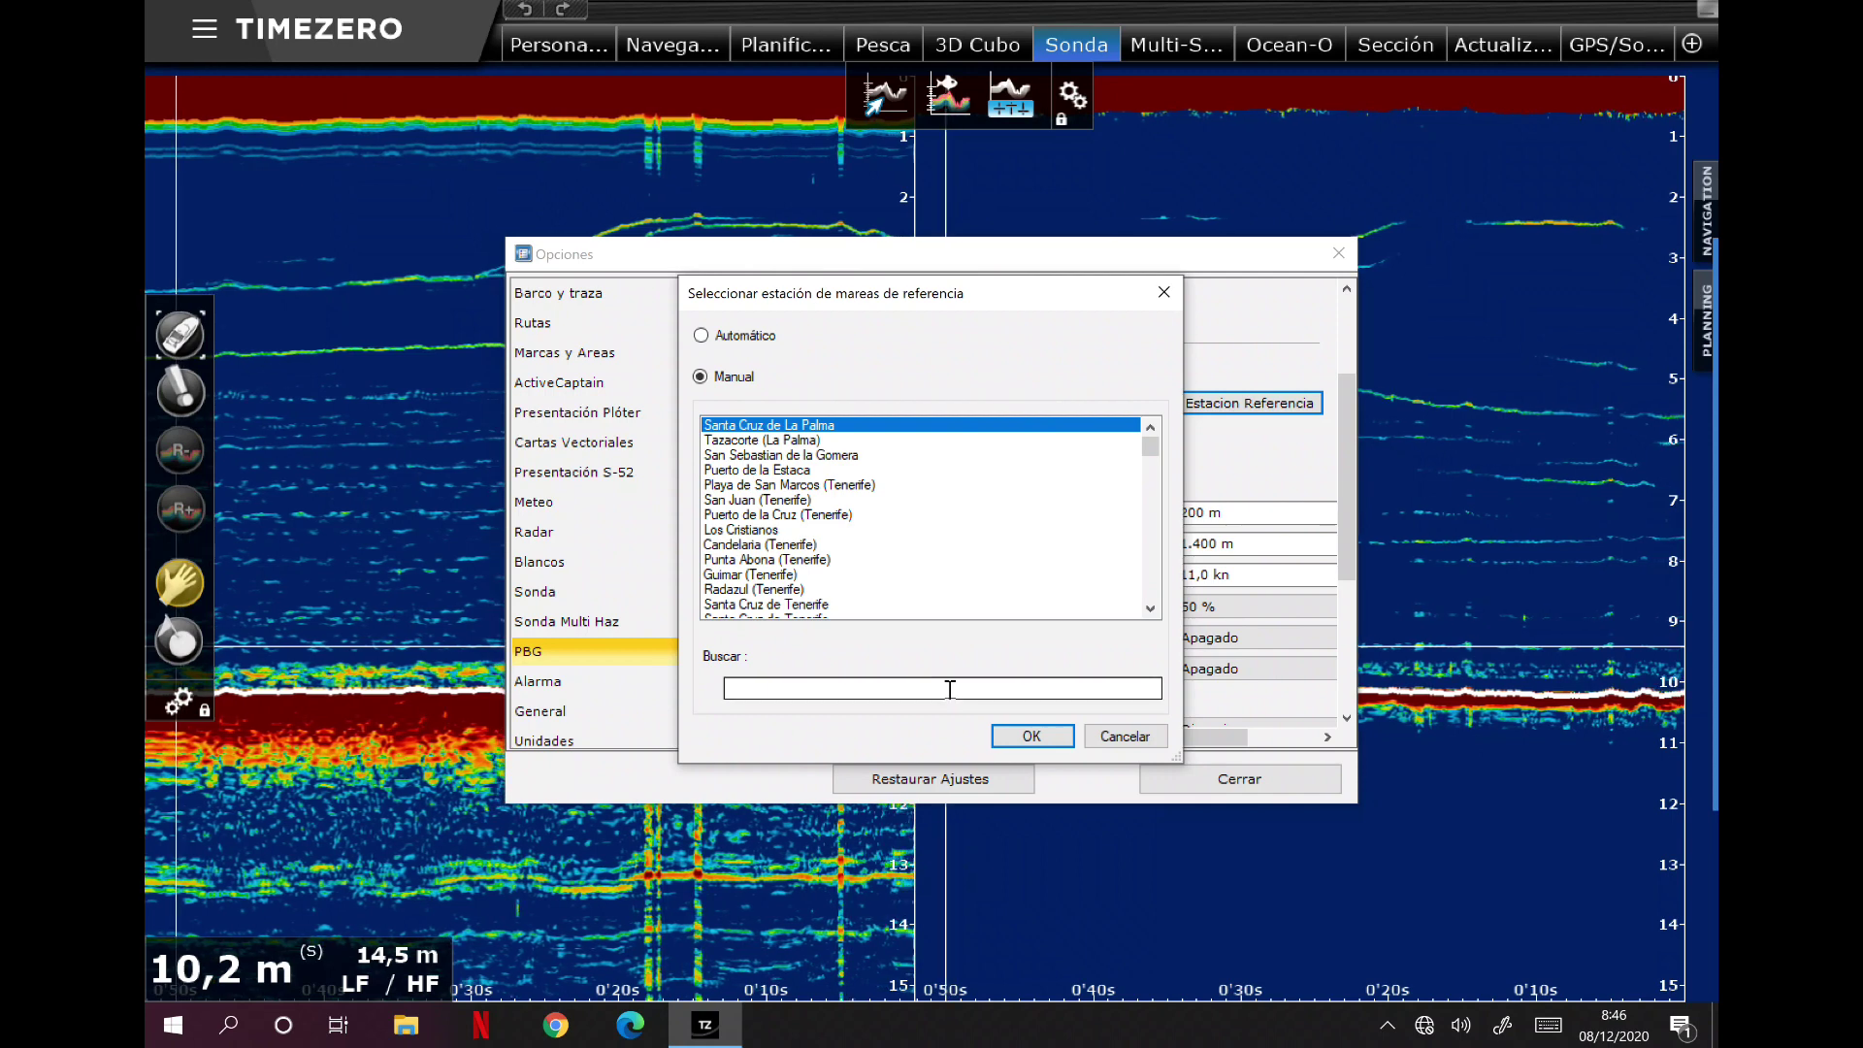
click(1123, 738)
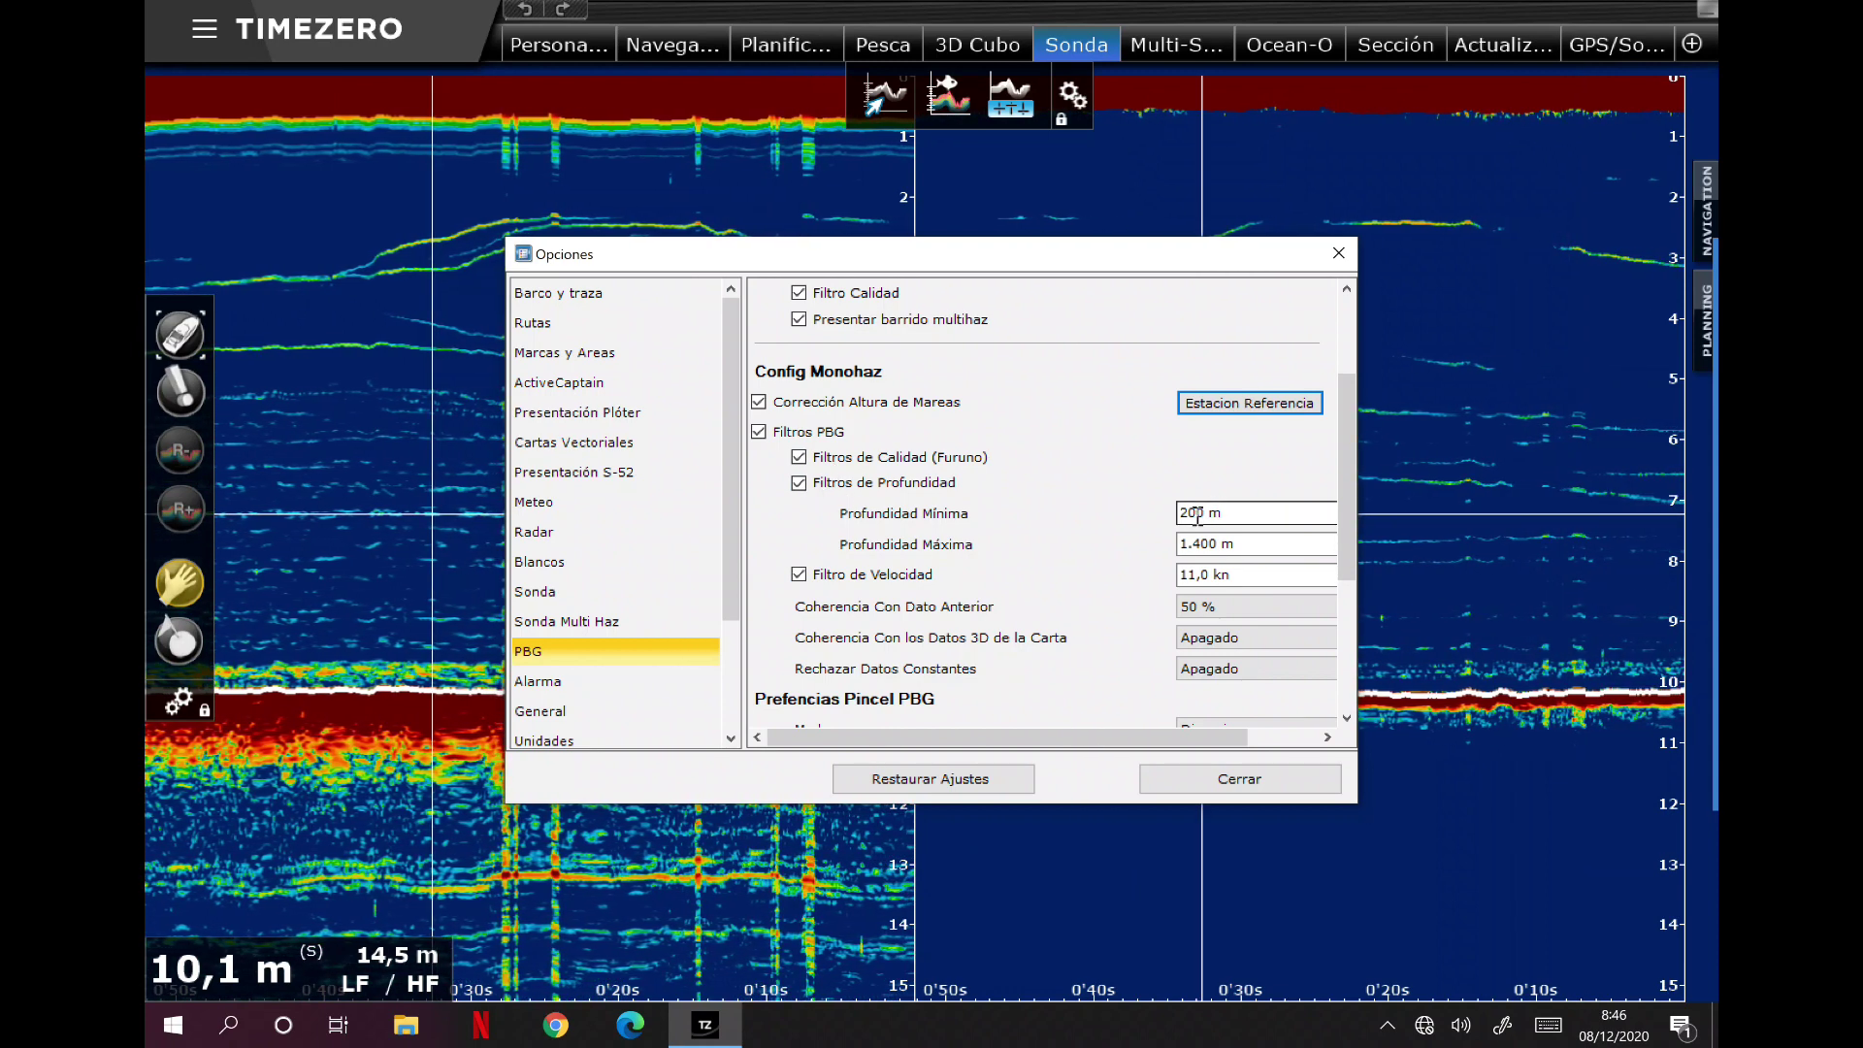
Step: Review the Profundidad Mínima, Profundidad Máxima and Filtro de Velocidad values, switching Filtros de Calidad (Furuno) off and on again
drag(1197, 516, 1027, 495)
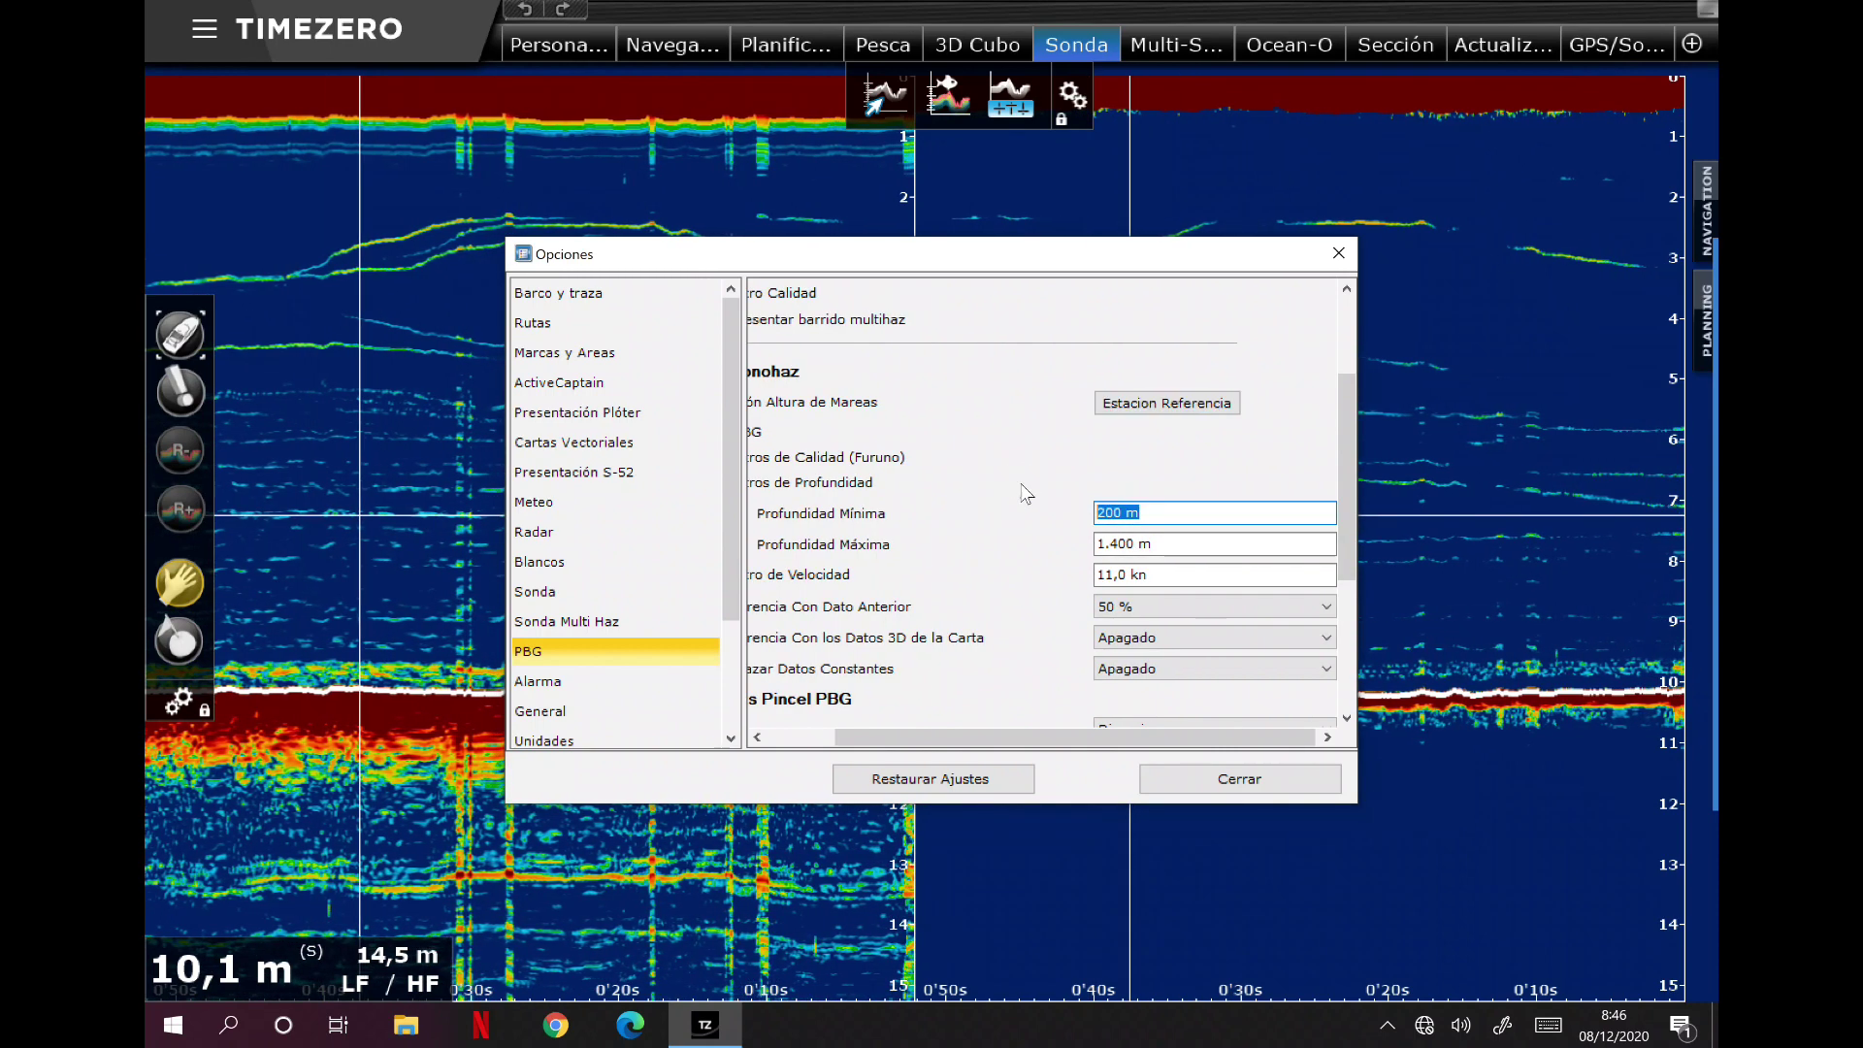
click(1019, 449)
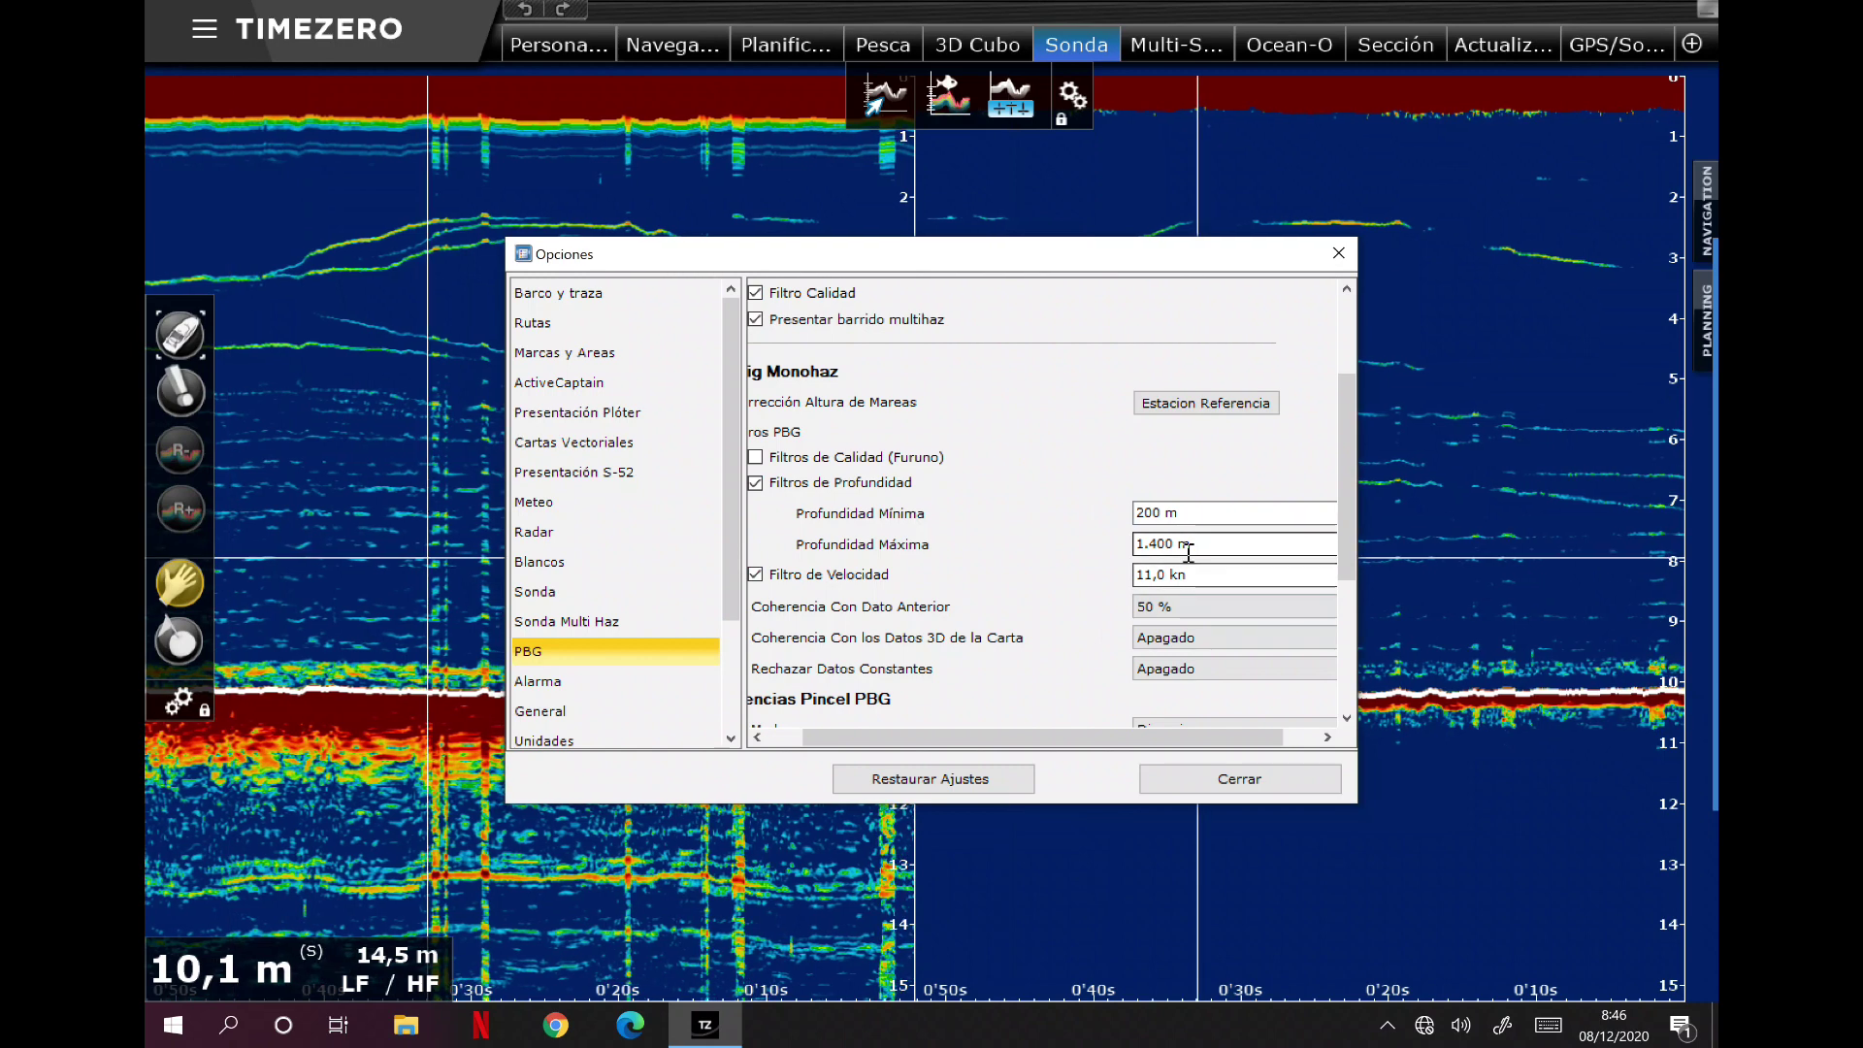
drag(1200, 542, 1097, 527)
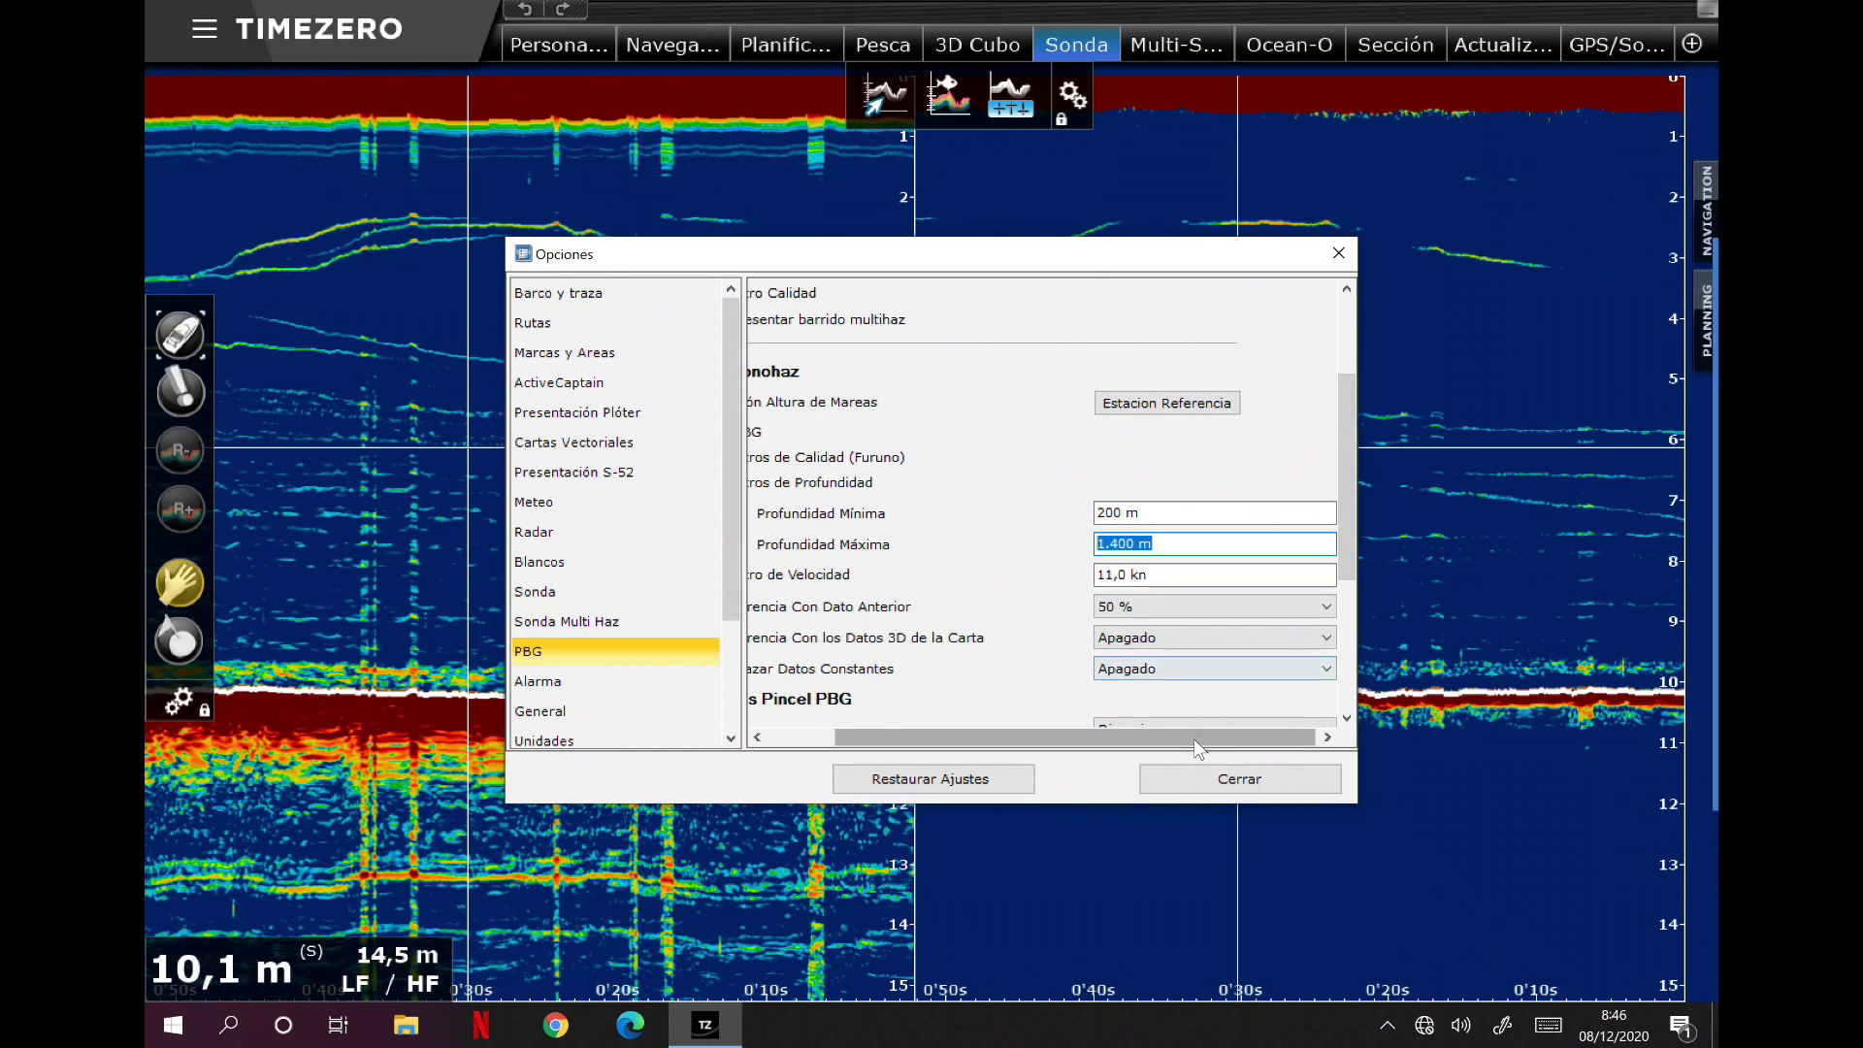
drag(1131, 736, 1063, 736)
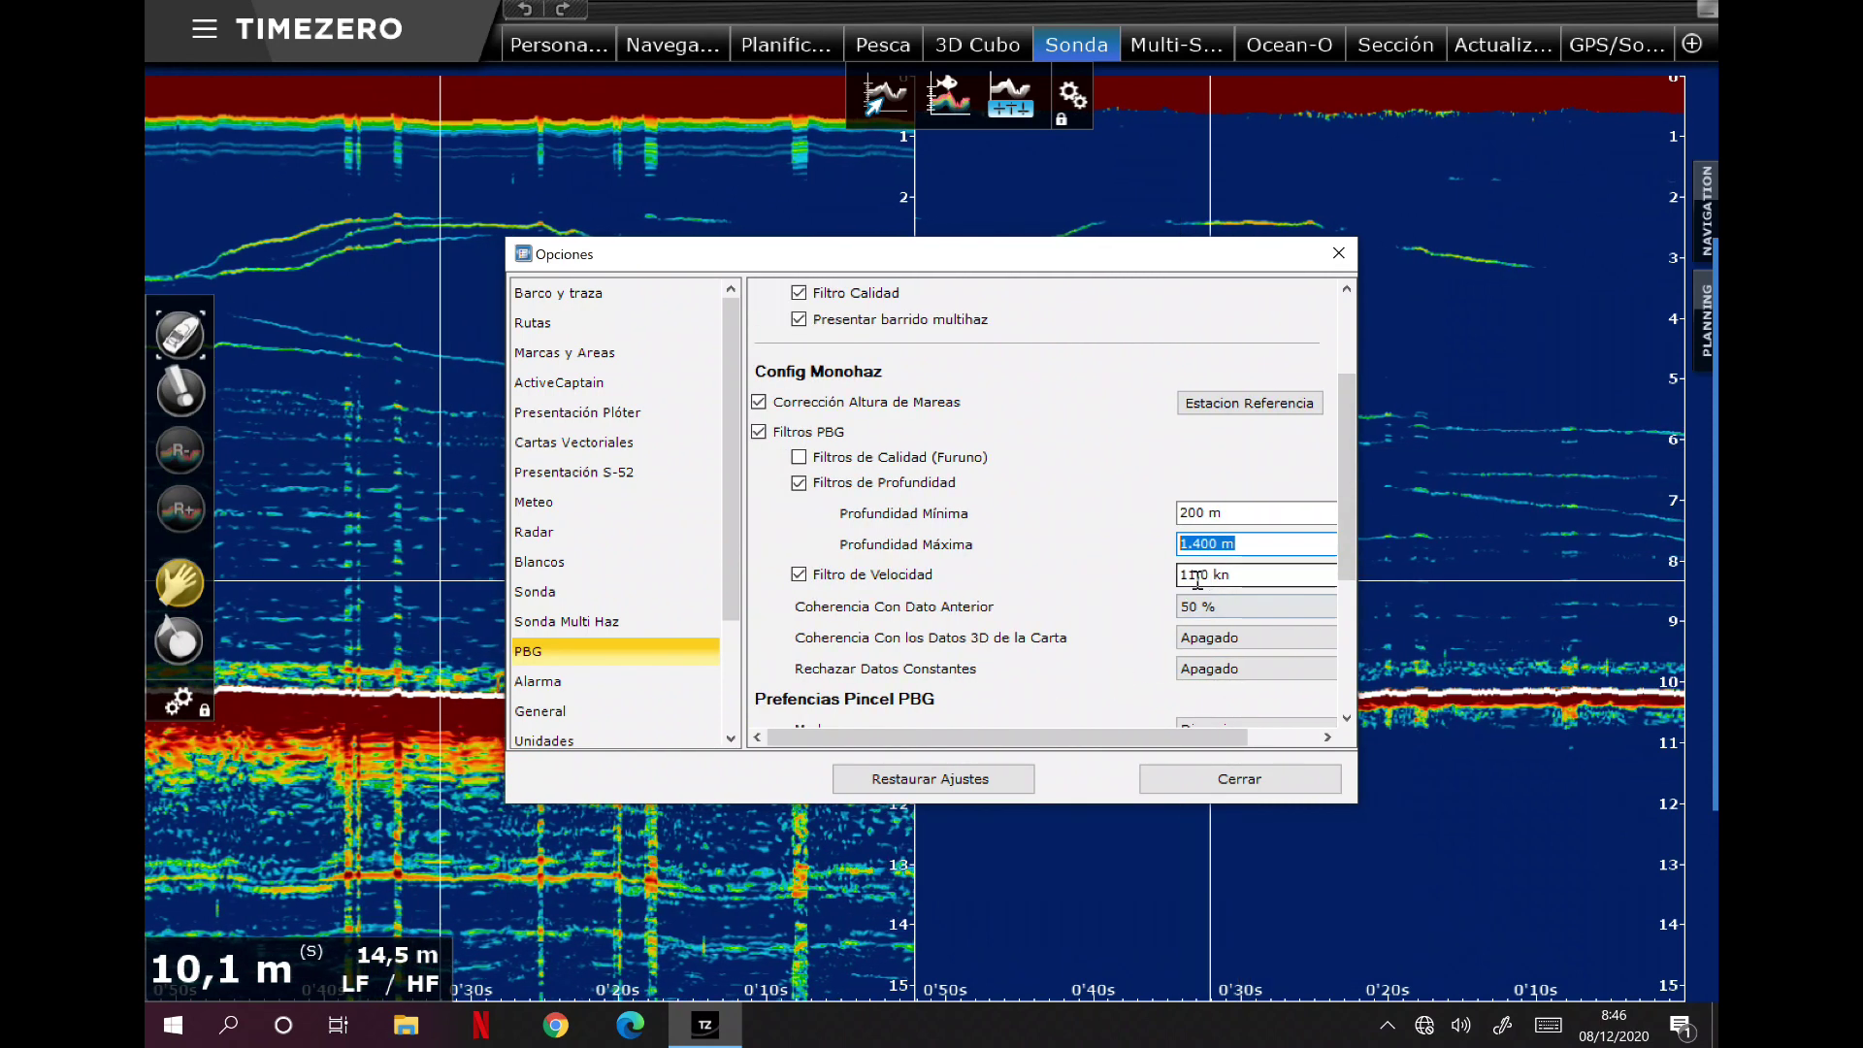
drag(1197, 577, 1101, 579)
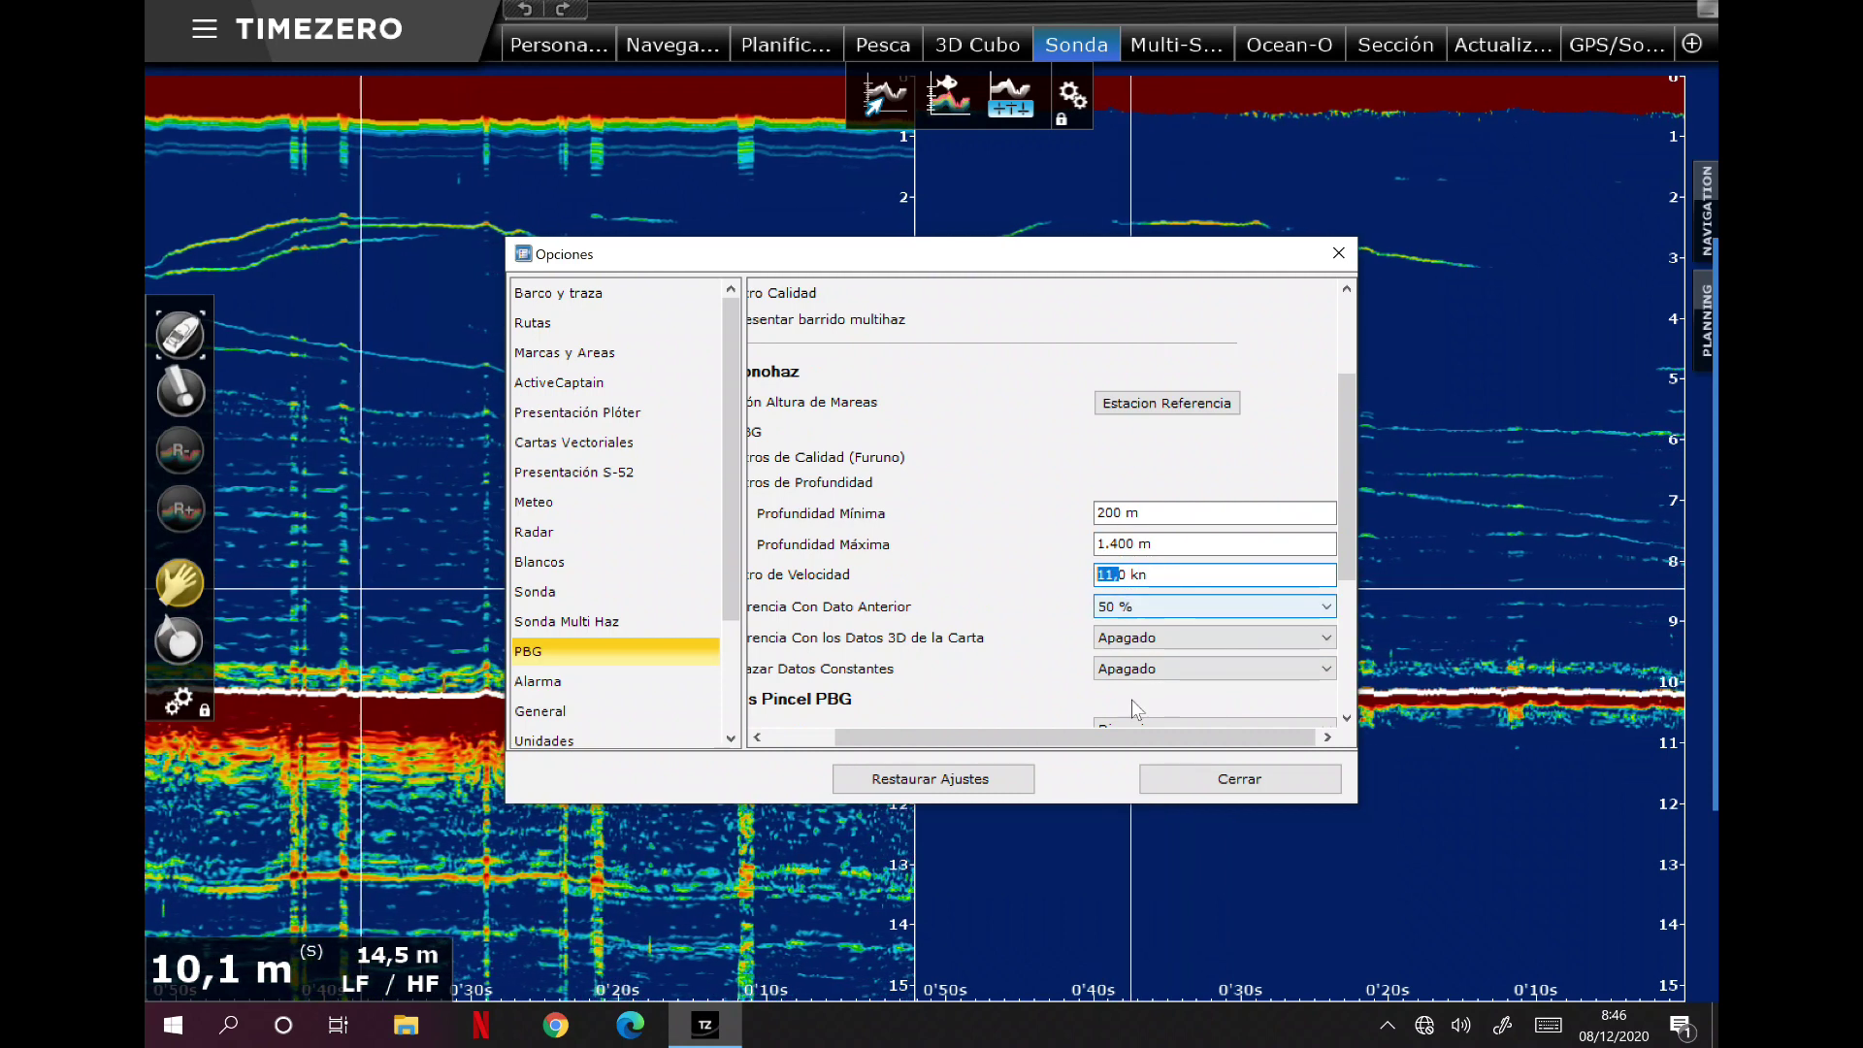
click(1216, 471)
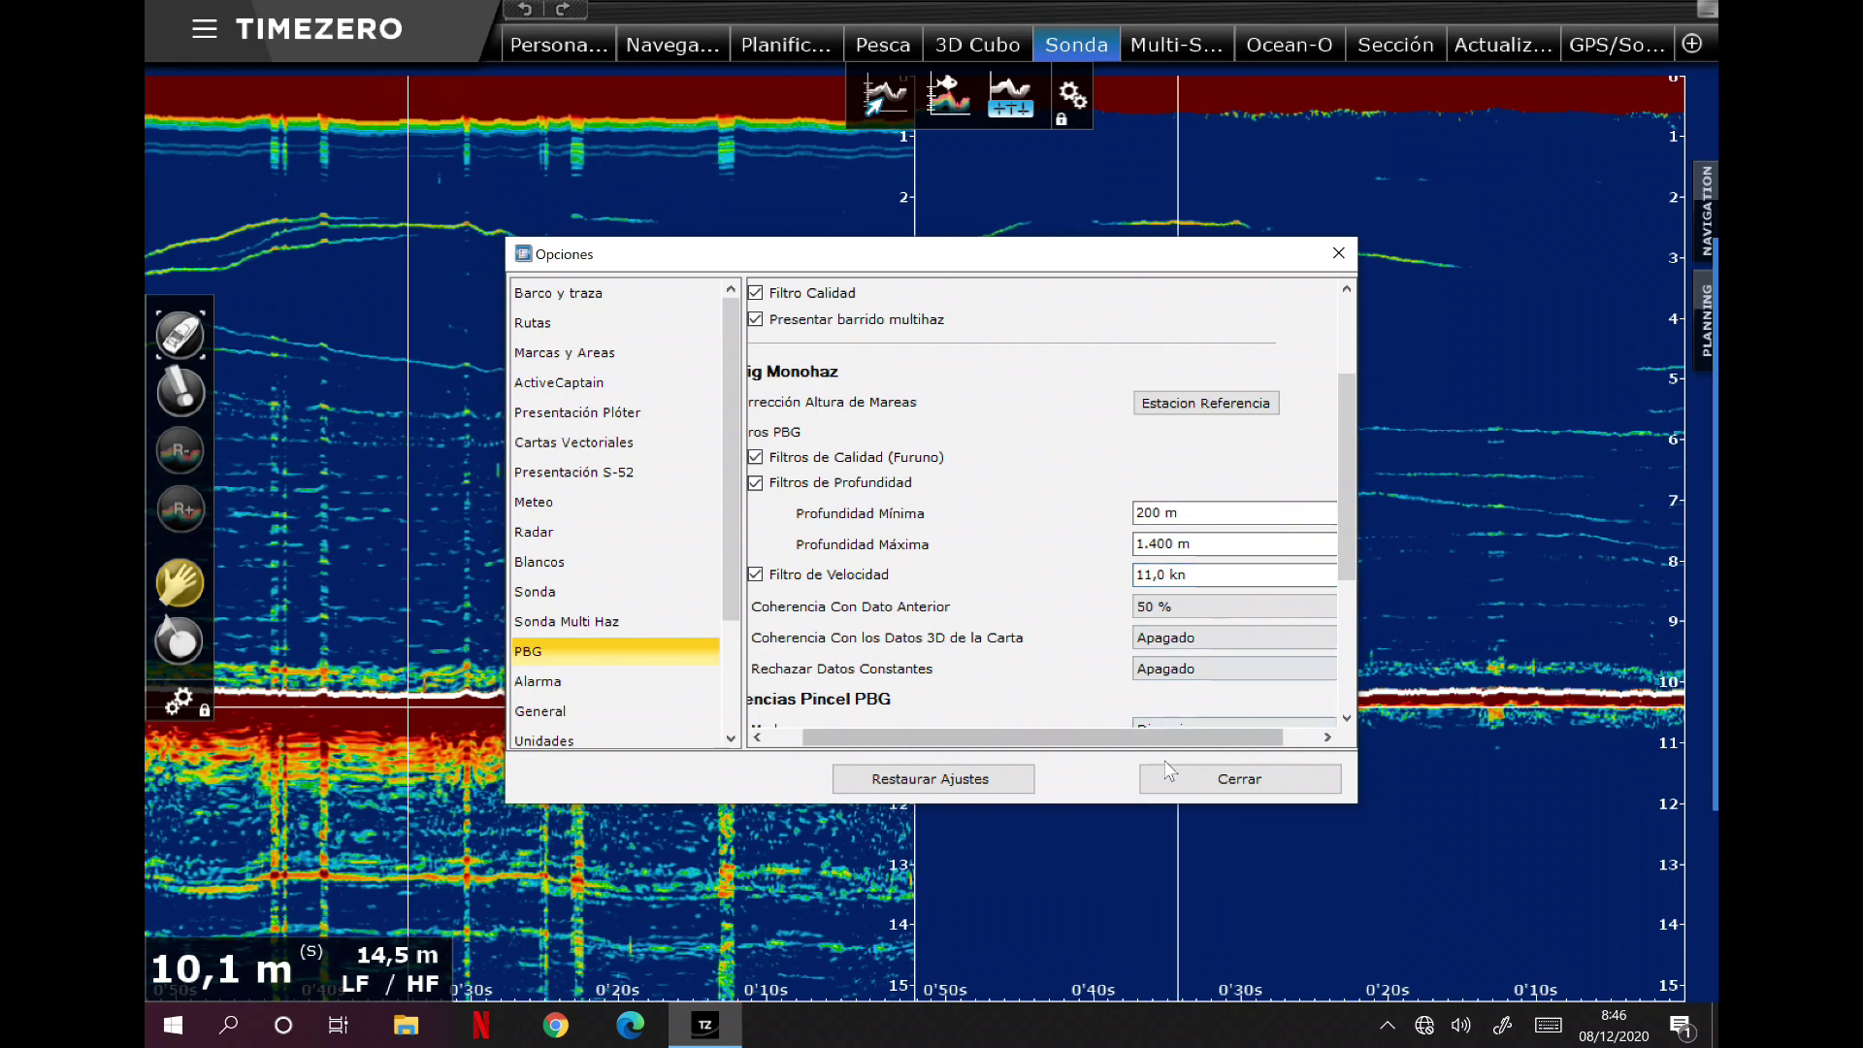
drag(1153, 738, 1116, 742)
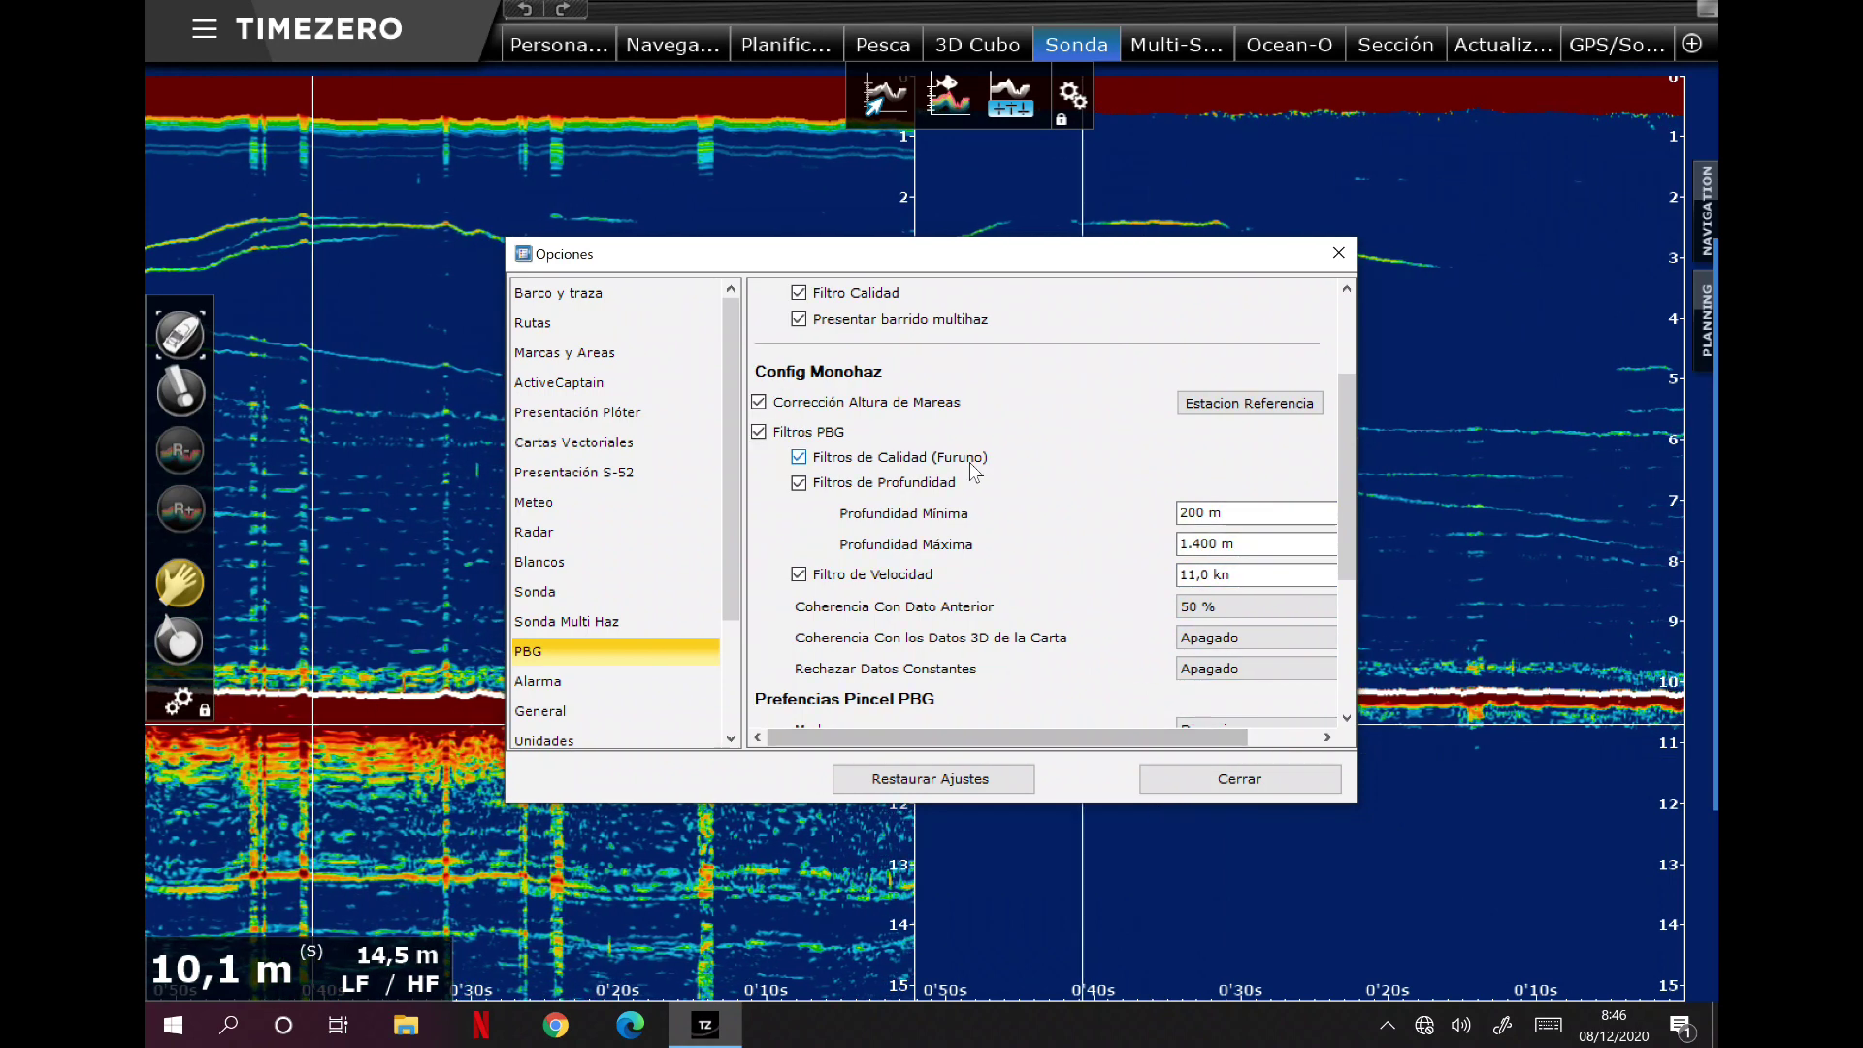
Step: Try Apagado for Coherencia Con Dato Anterior under Config Monohaz and set it back to 50 %
scroll(1090, 615, up, 1)
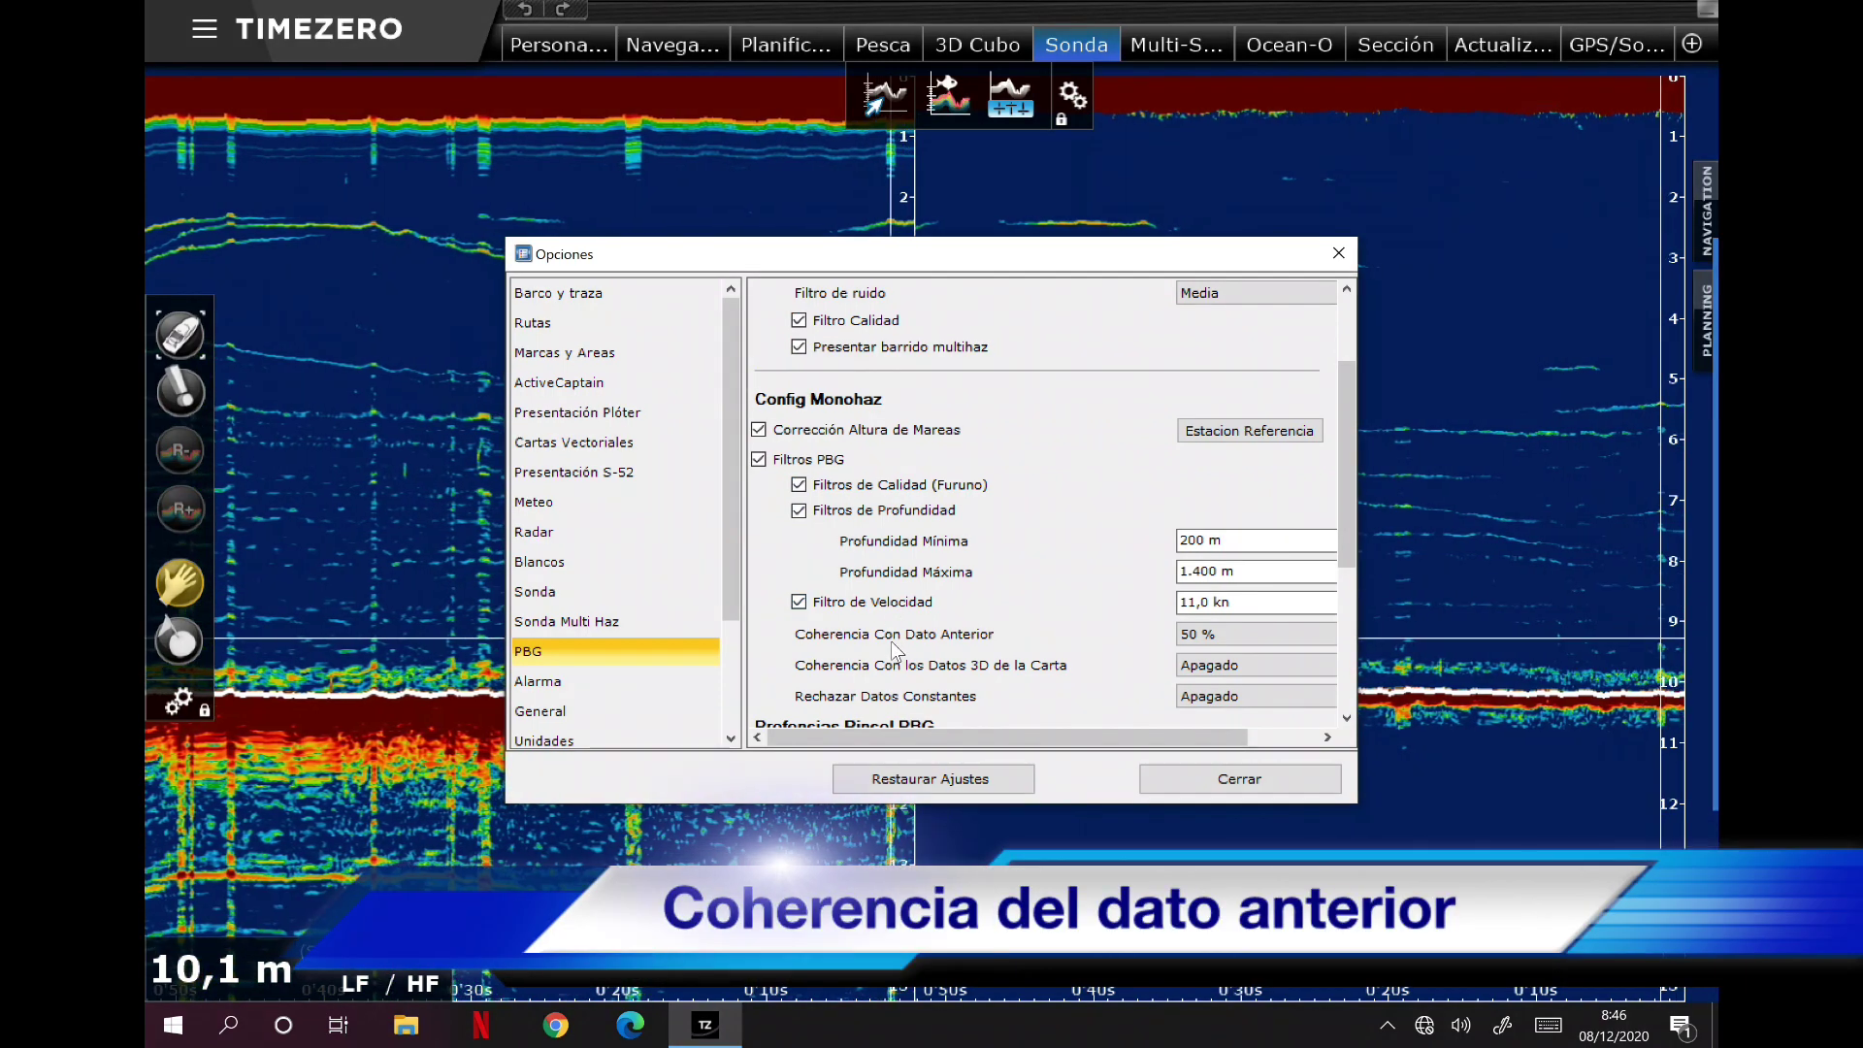
drag(986, 738, 1059, 737)
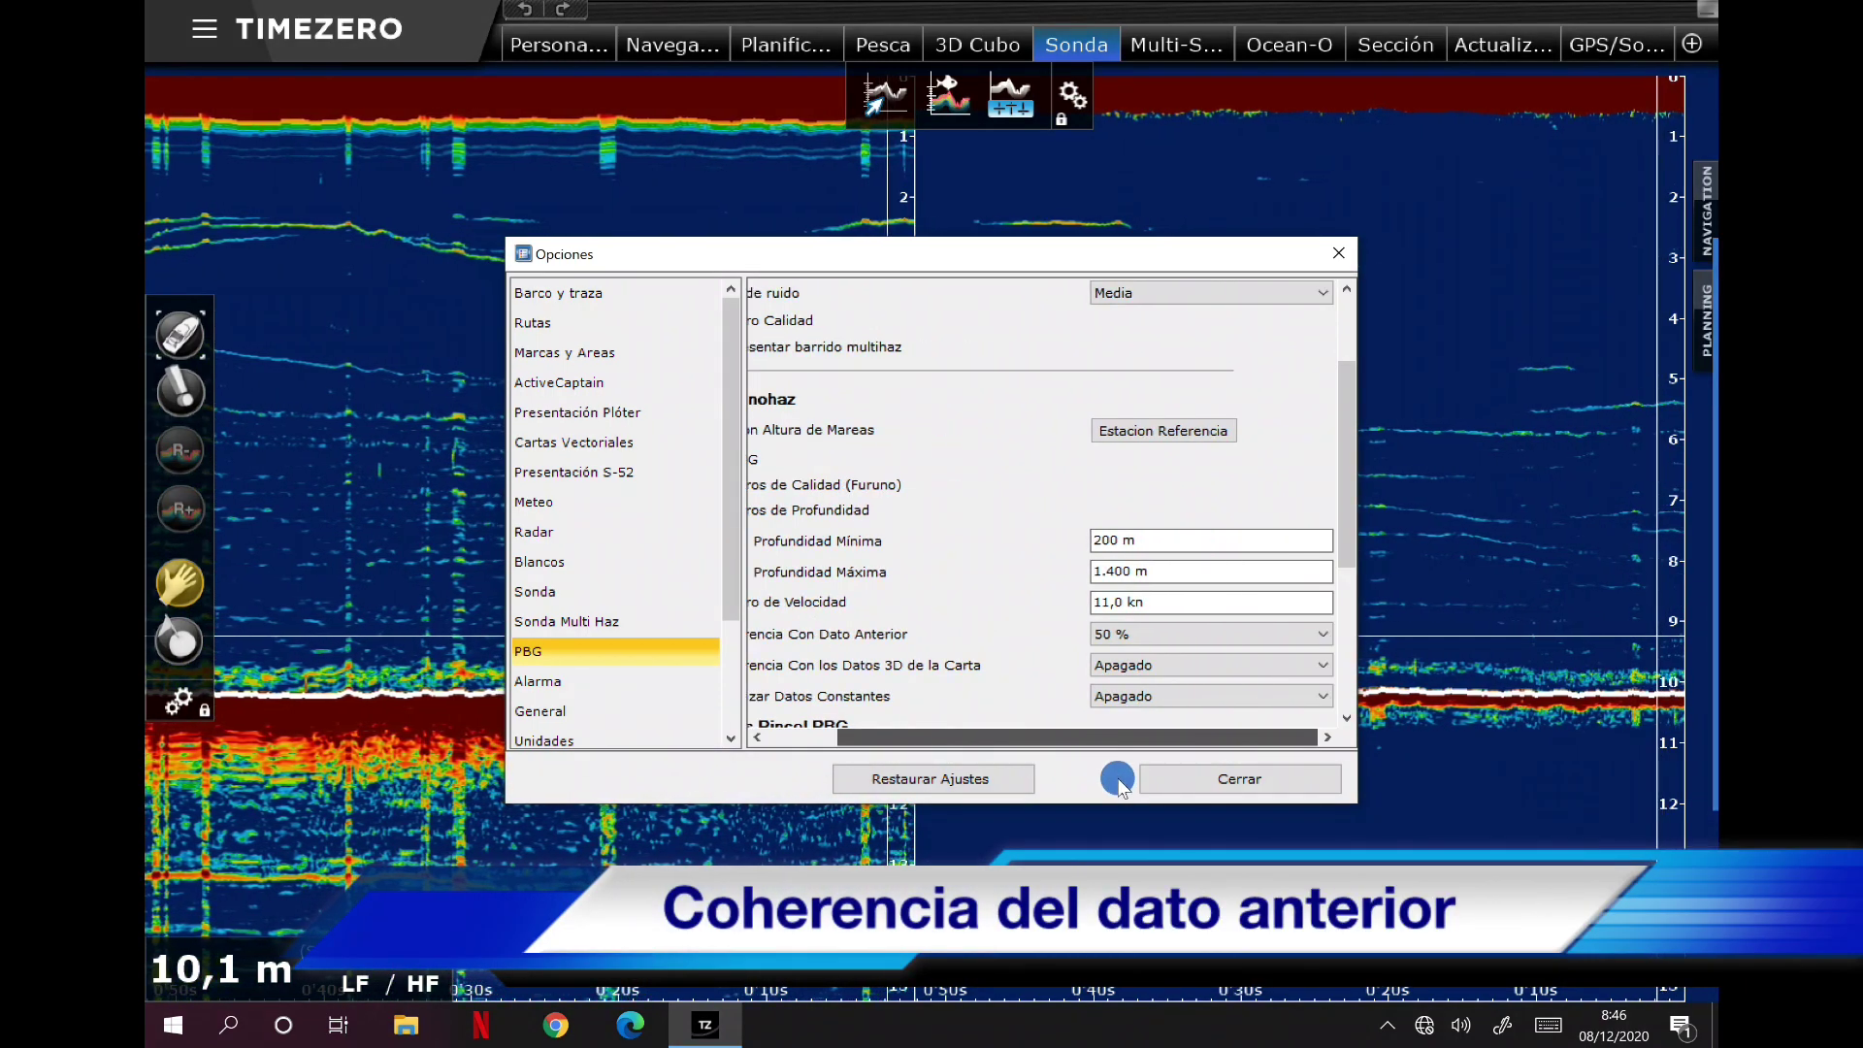
click(1322, 636)
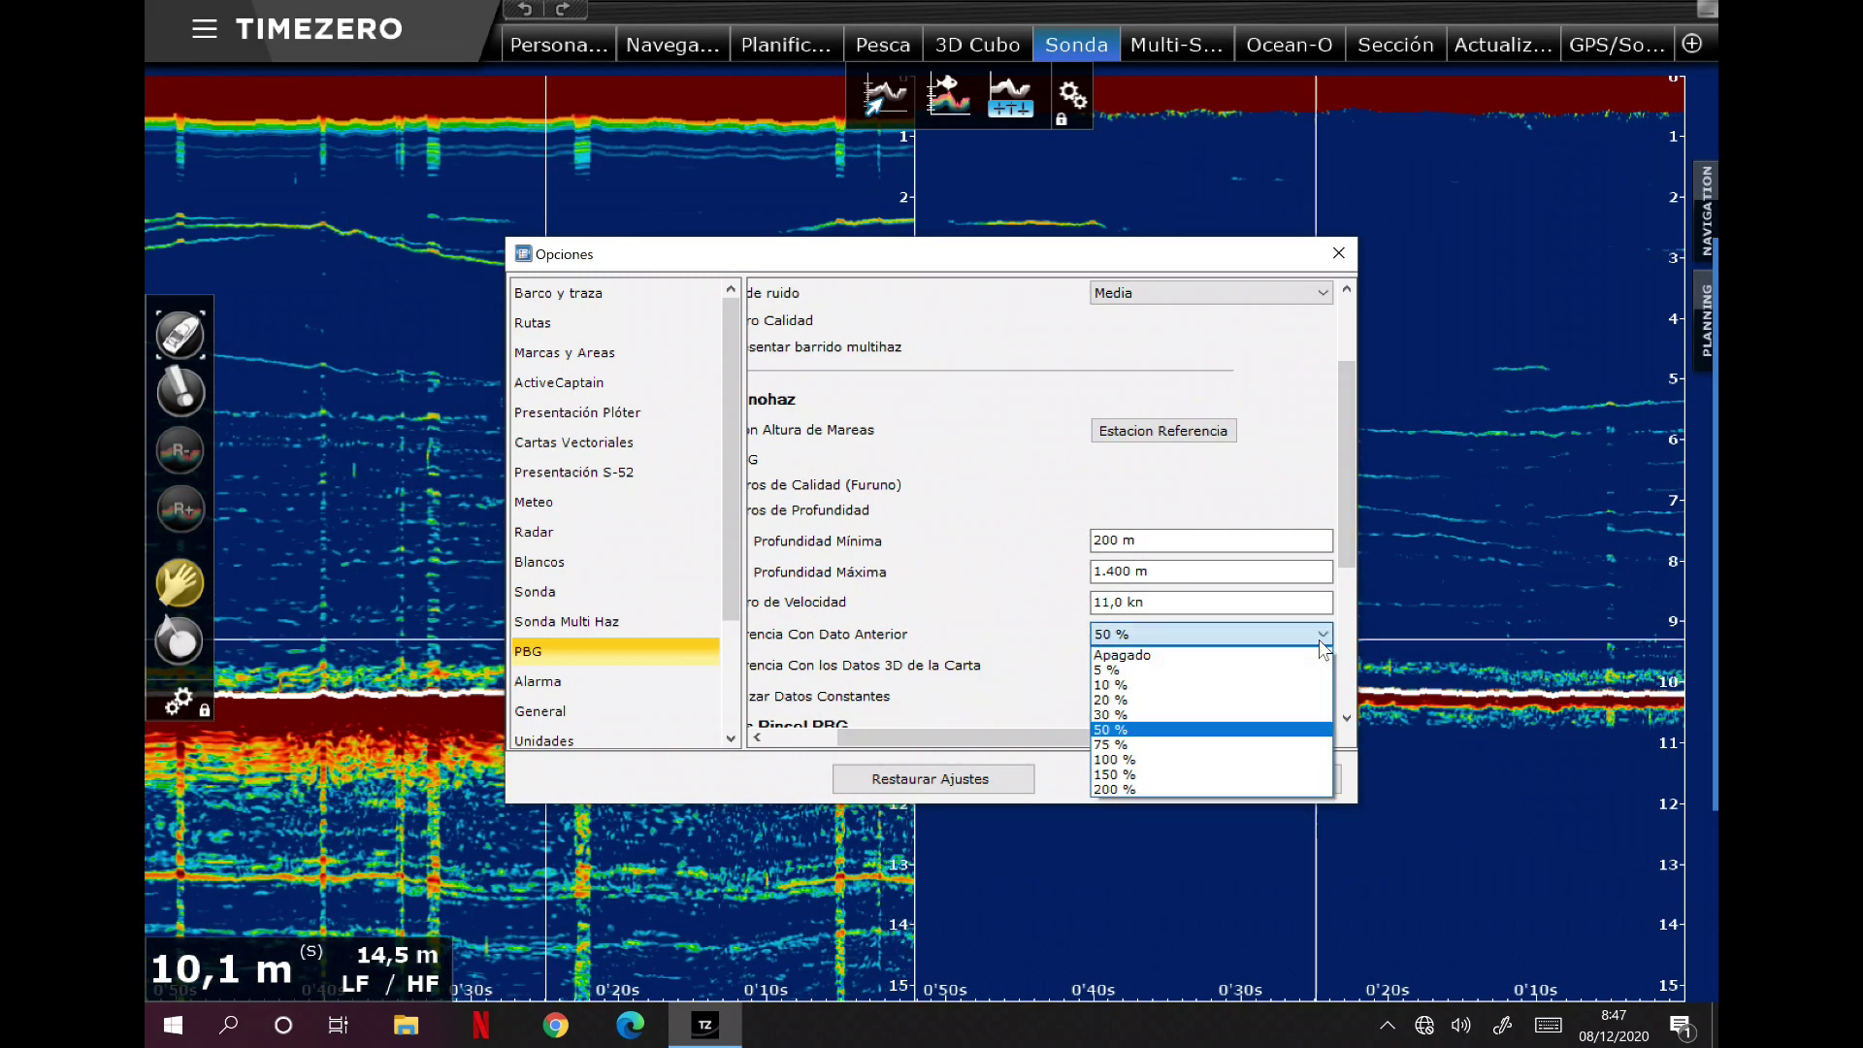
click(1201, 655)
click(1326, 637)
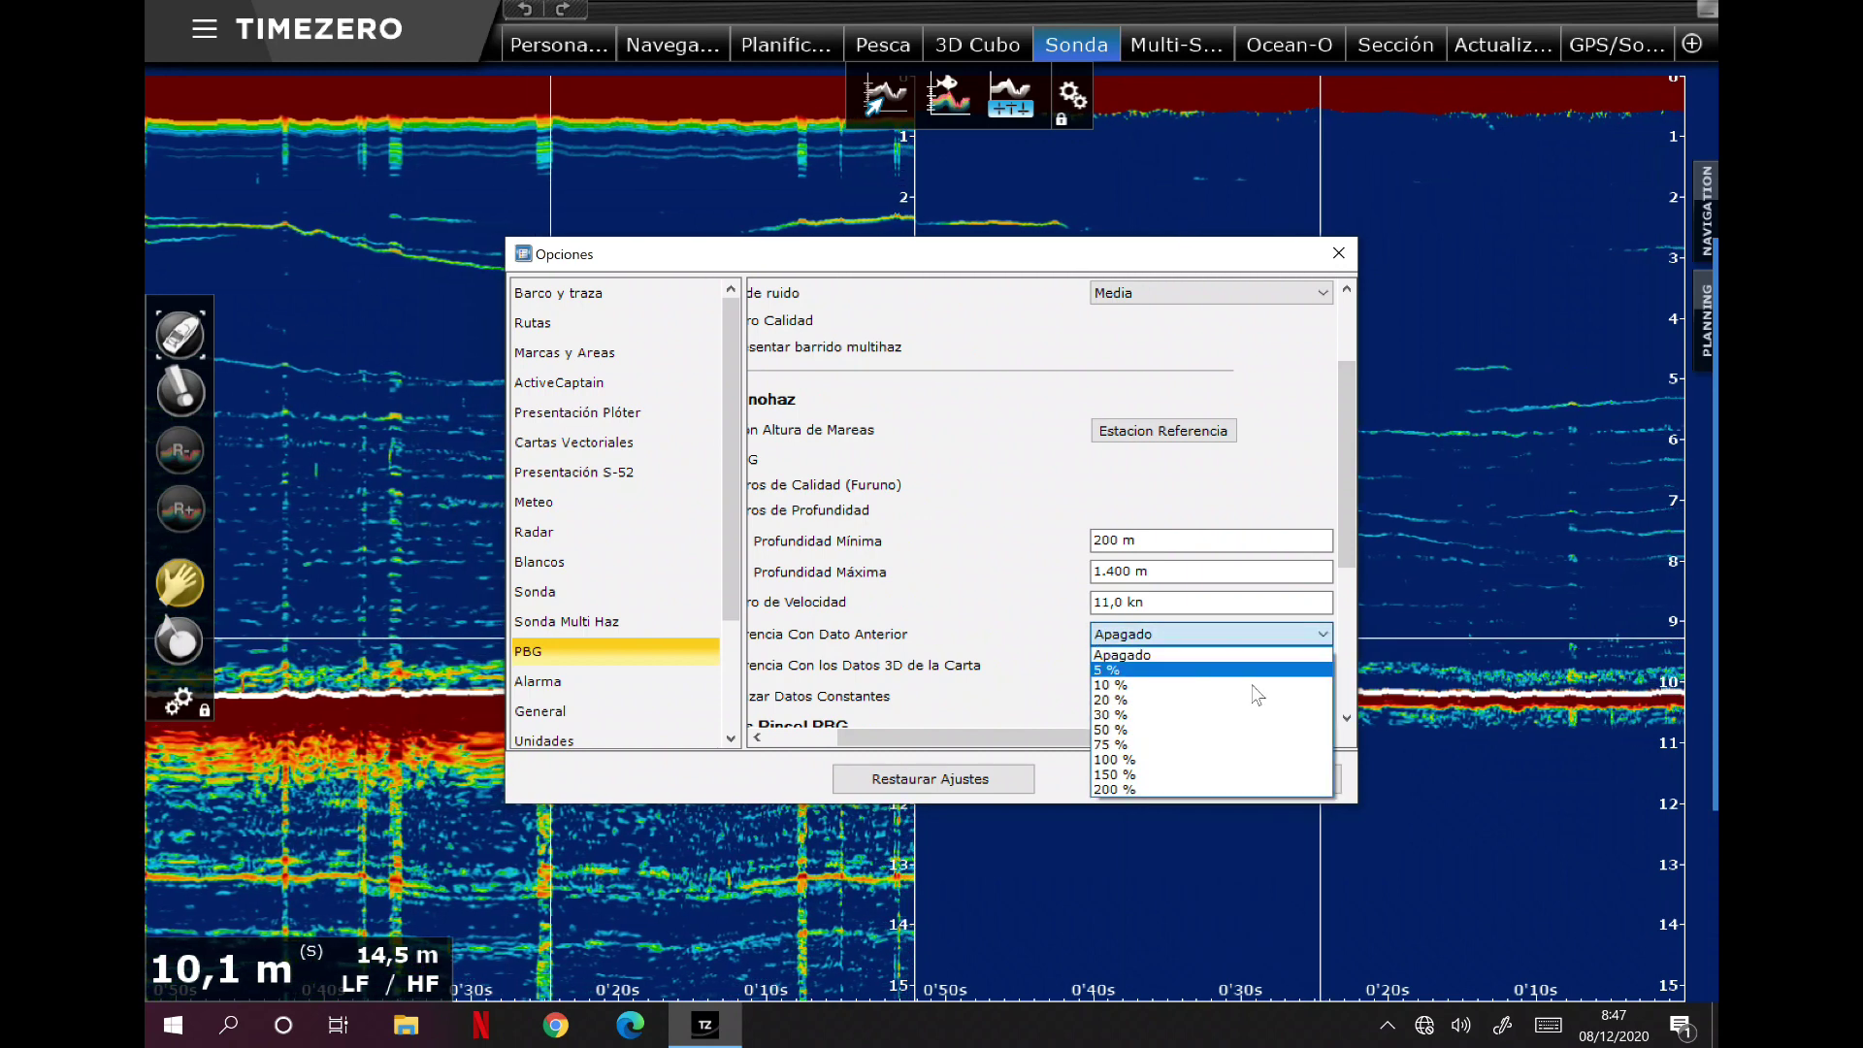
click(1237, 729)
key(Tab)
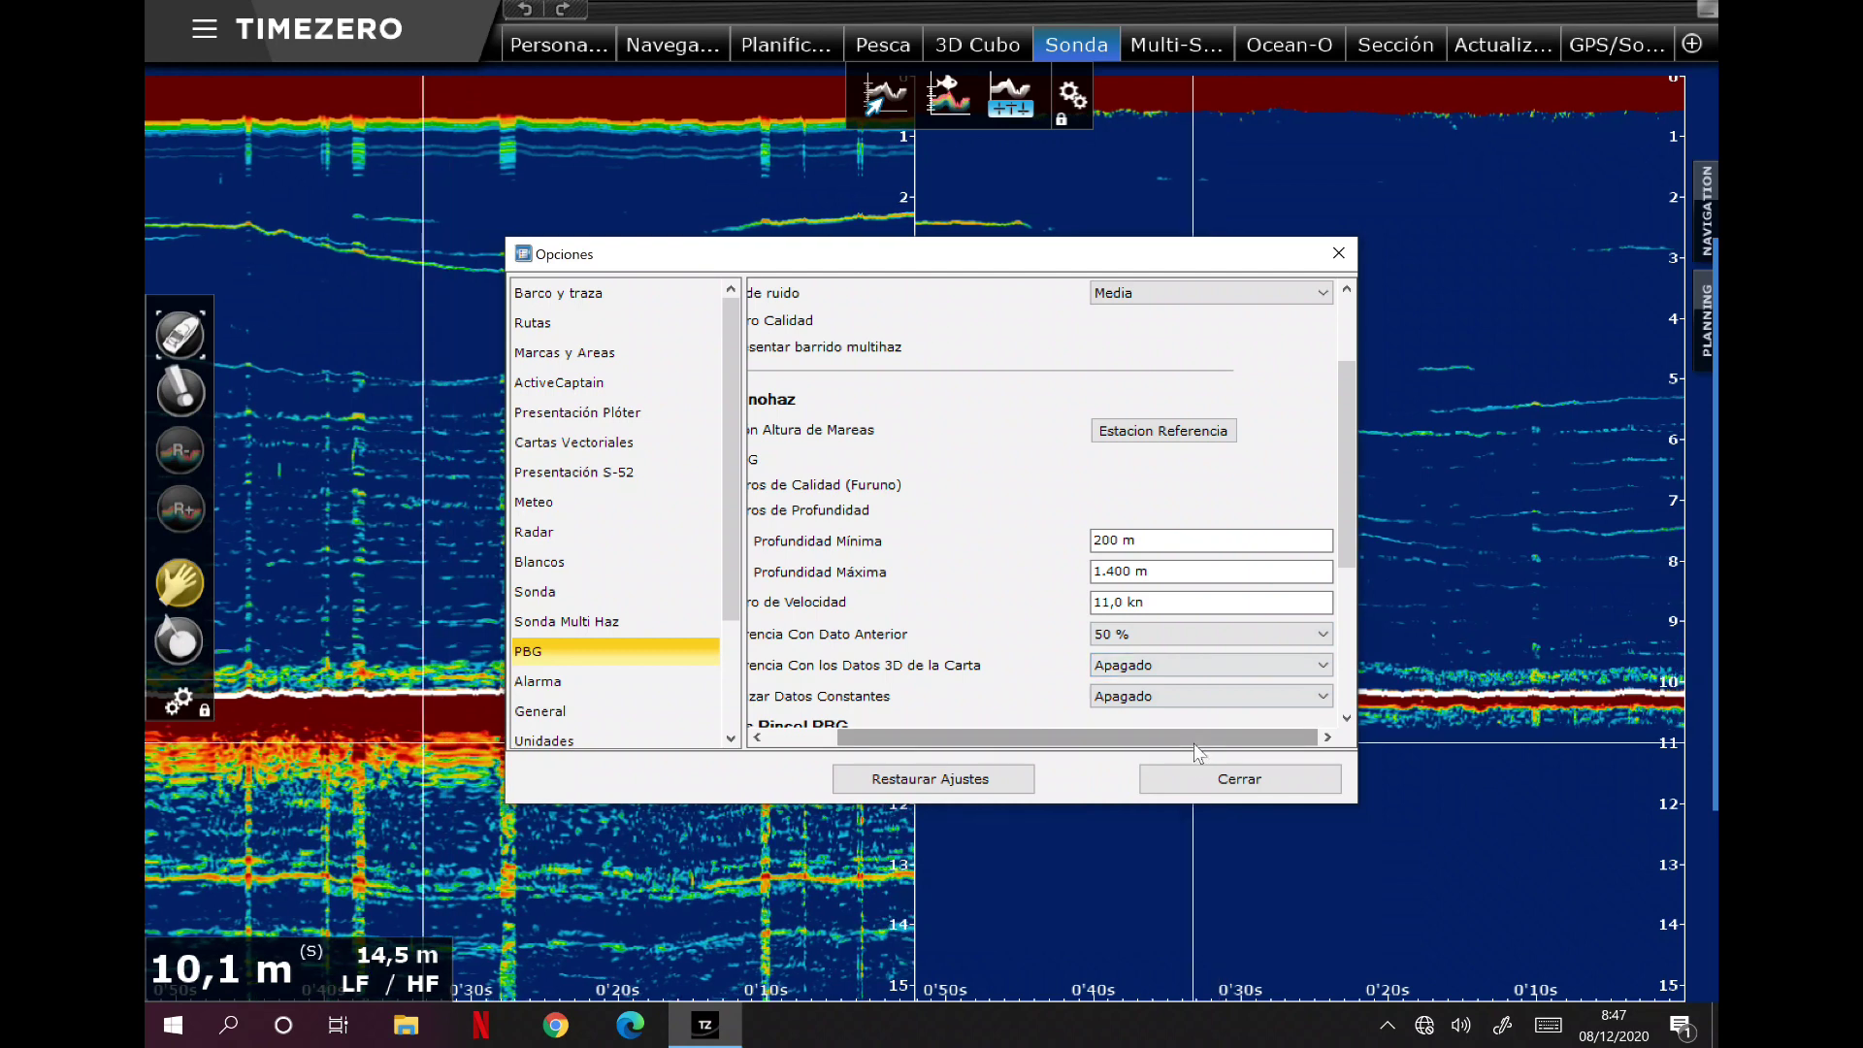
Step: Review the choices for Coherencia Con los Datos 3D de la Carta and Rechazar Datos Constantes, keeping both at Apagado
drag(1195, 743, 1091, 743)
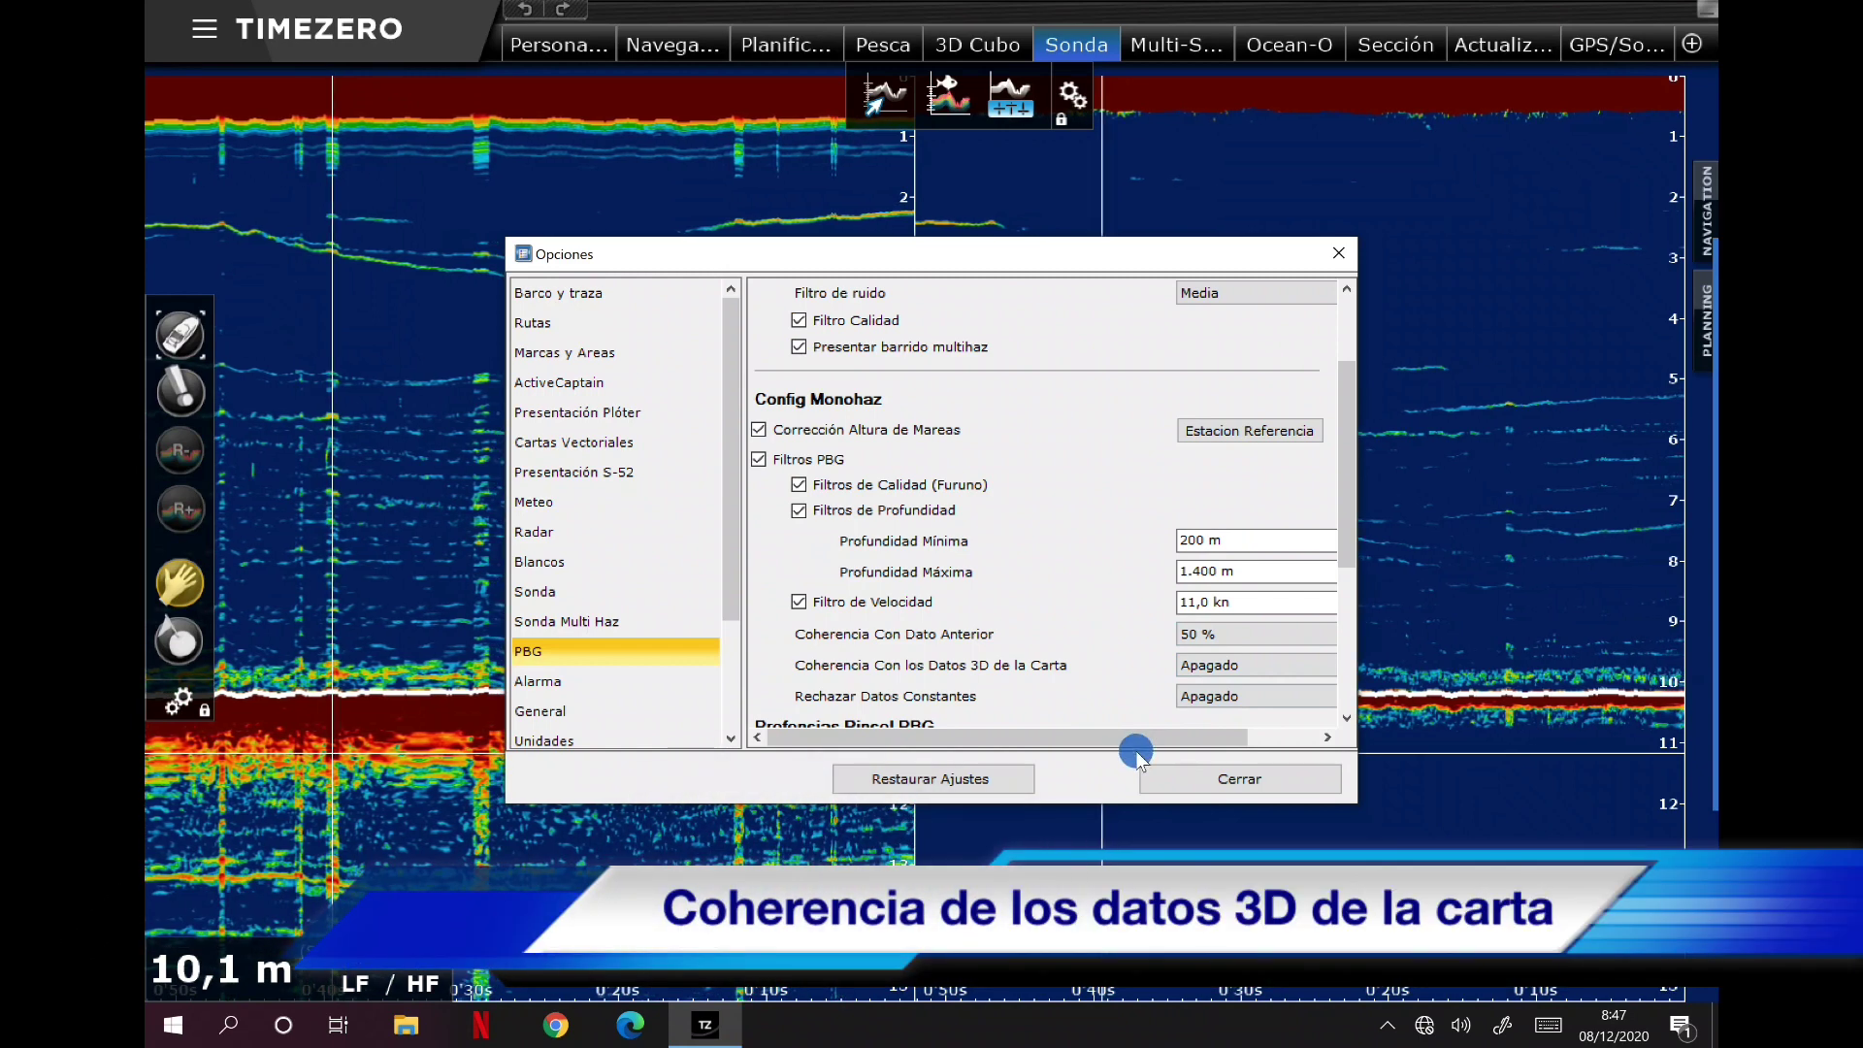
click(1241, 769)
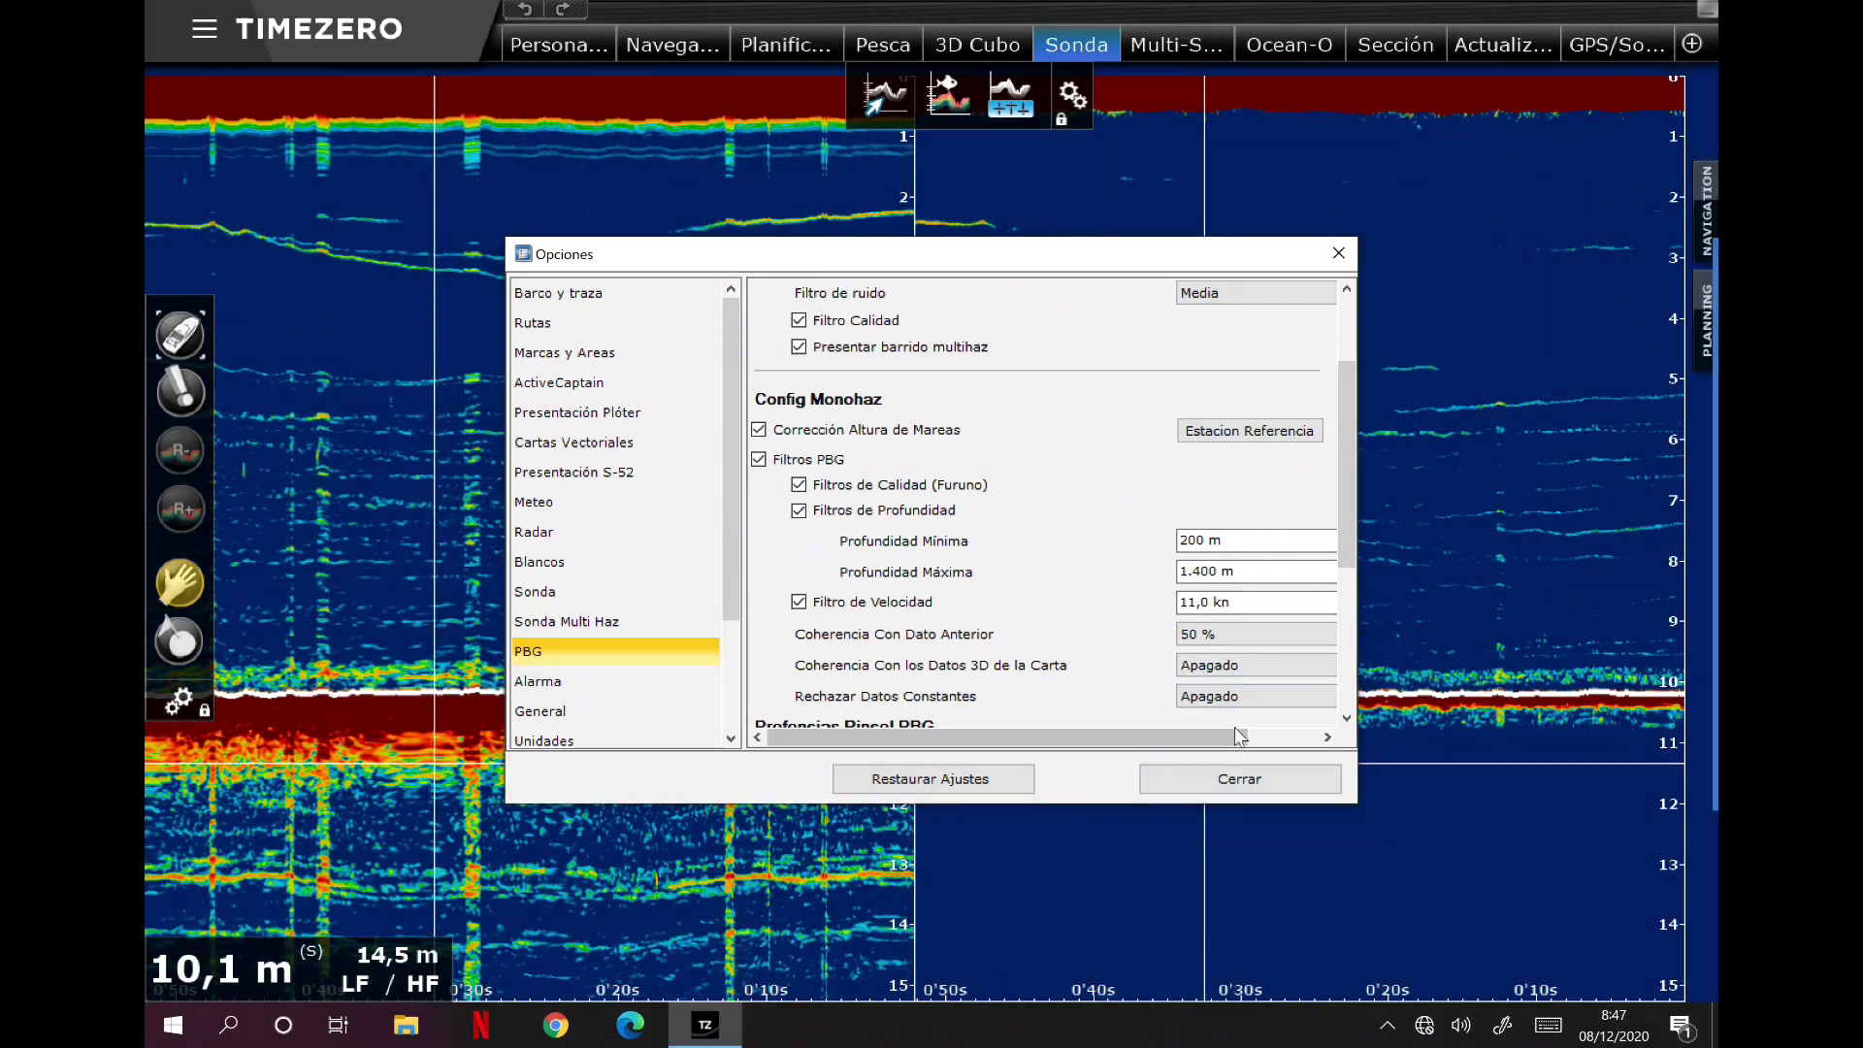
click(1222, 665)
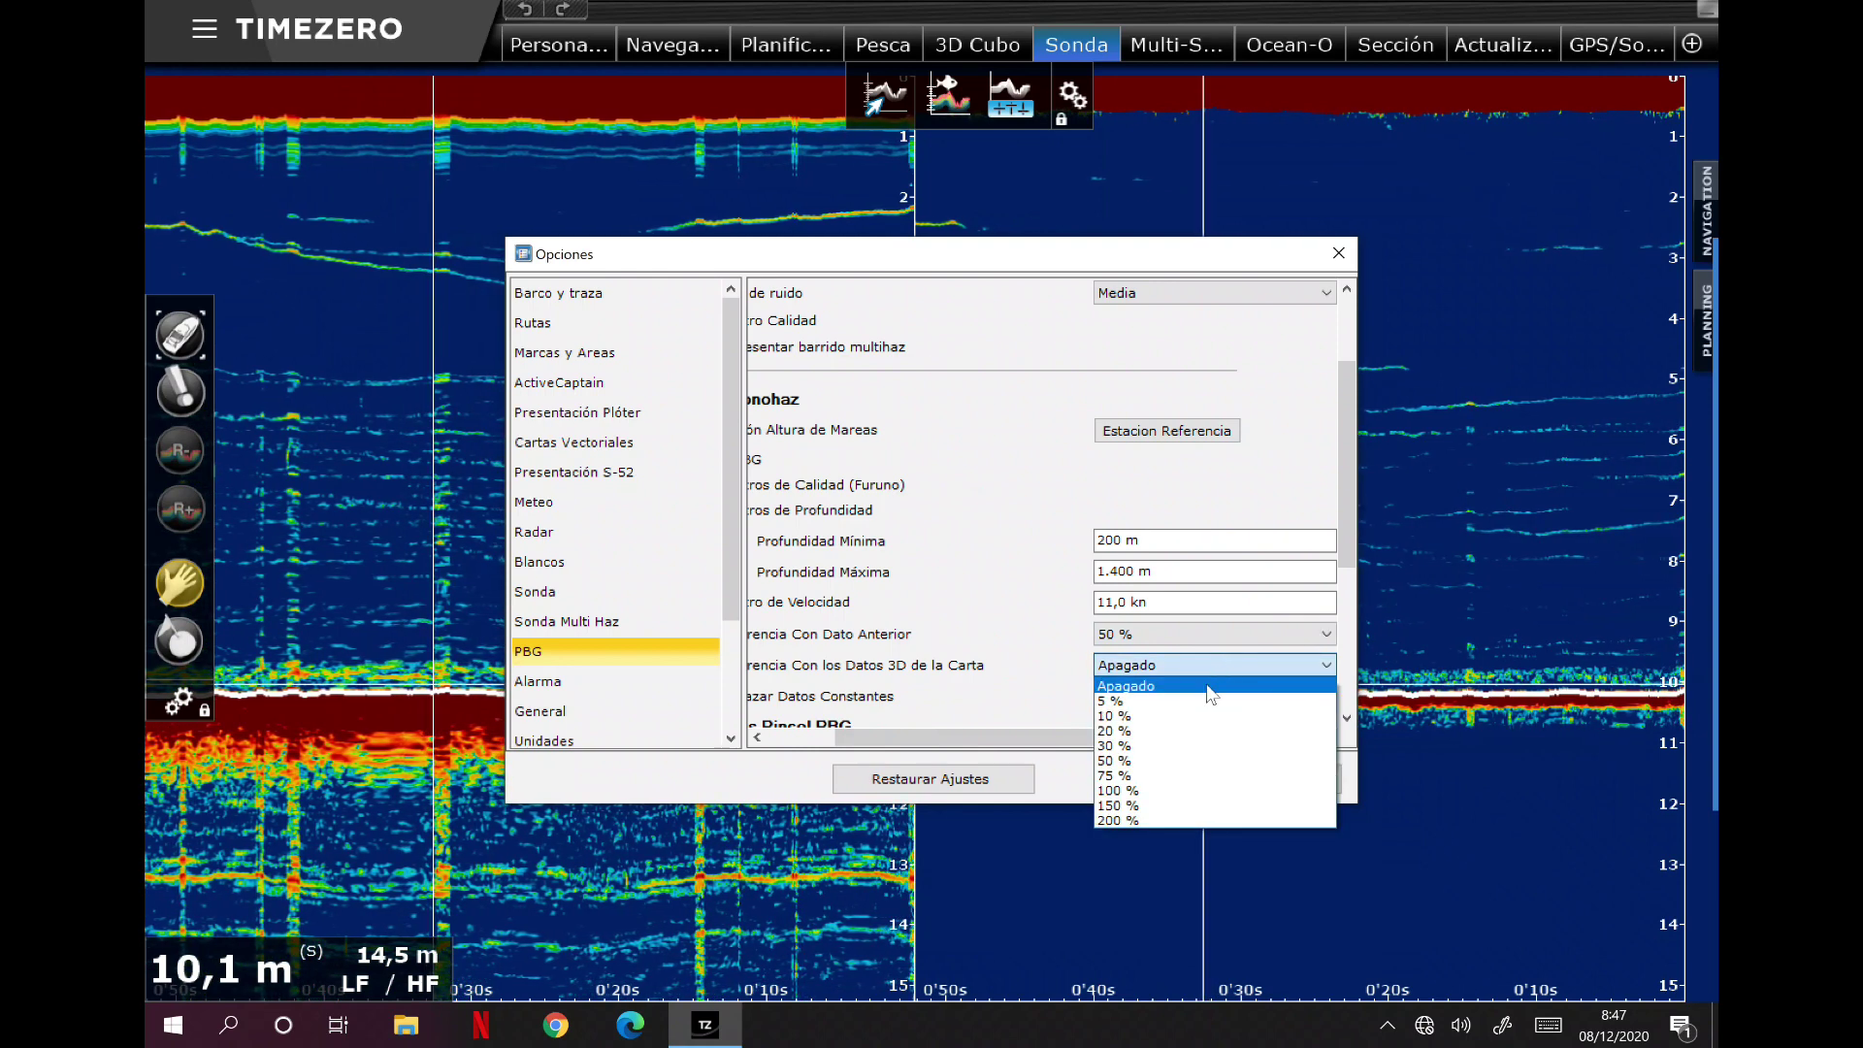
click(1208, 686)
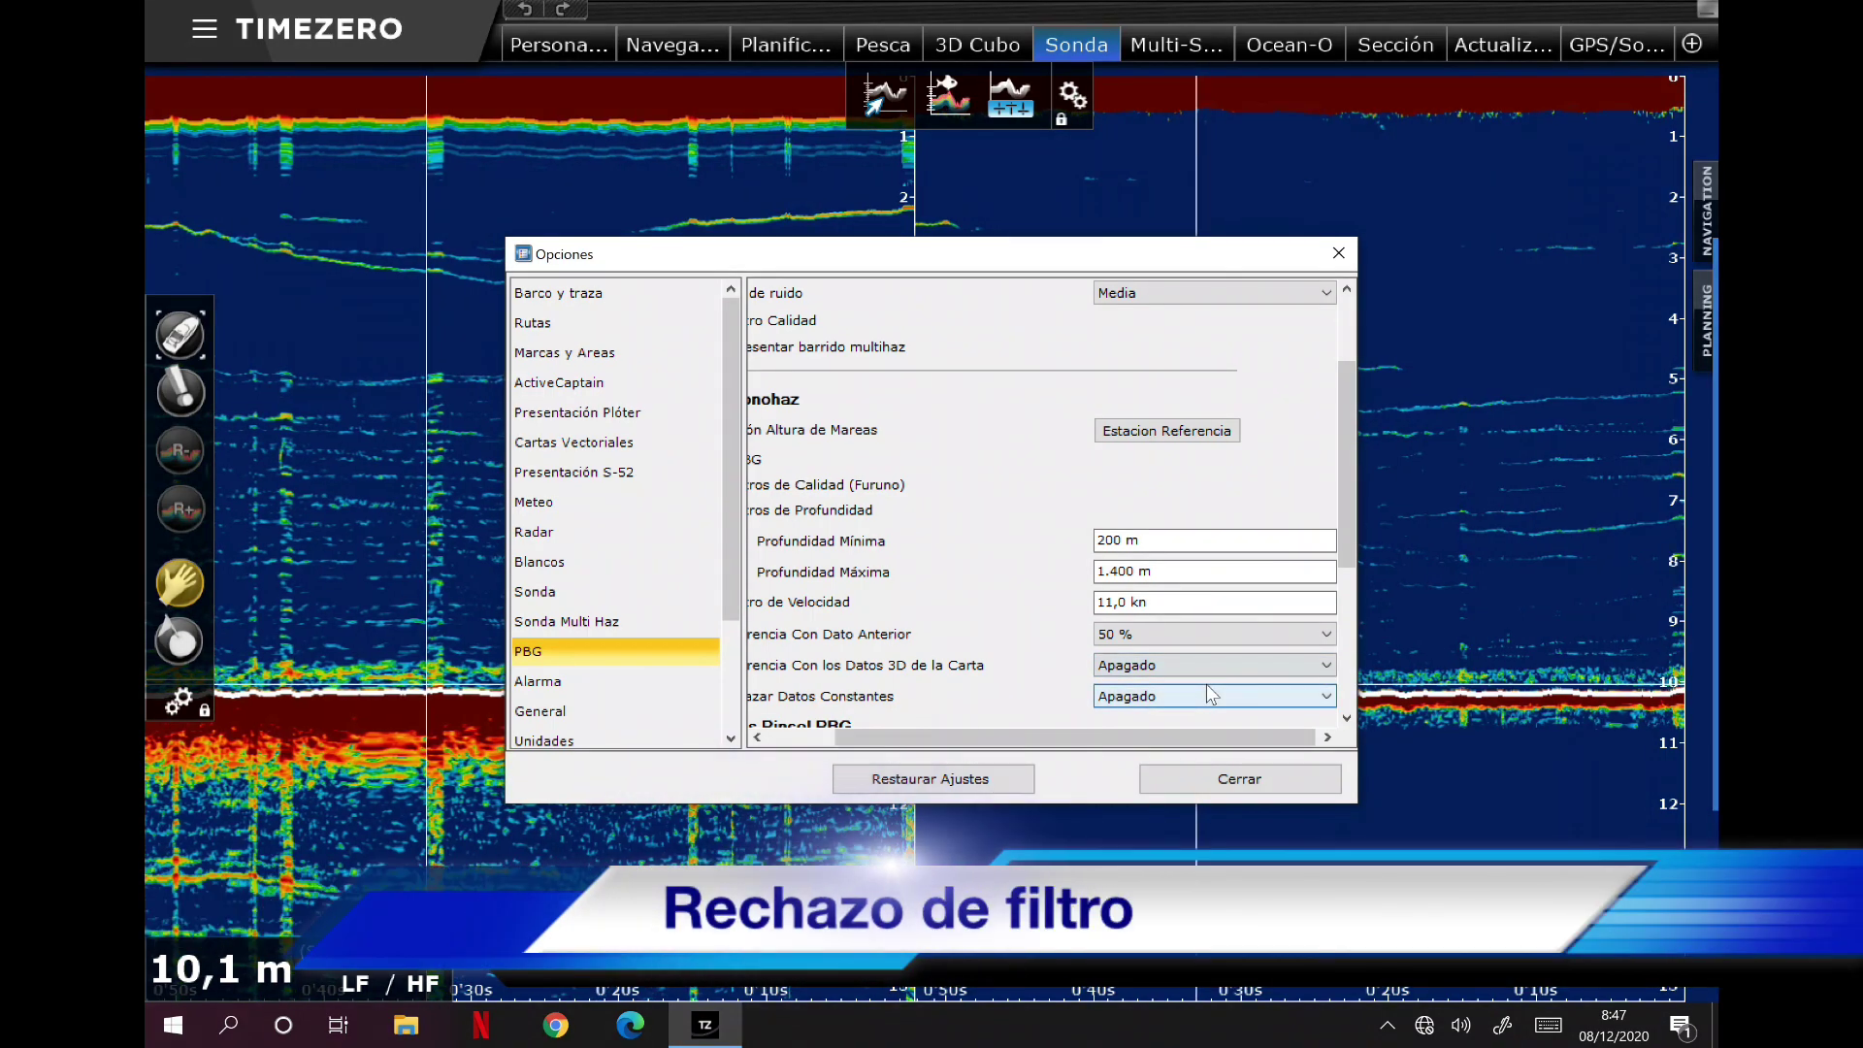
click(1156, 696)
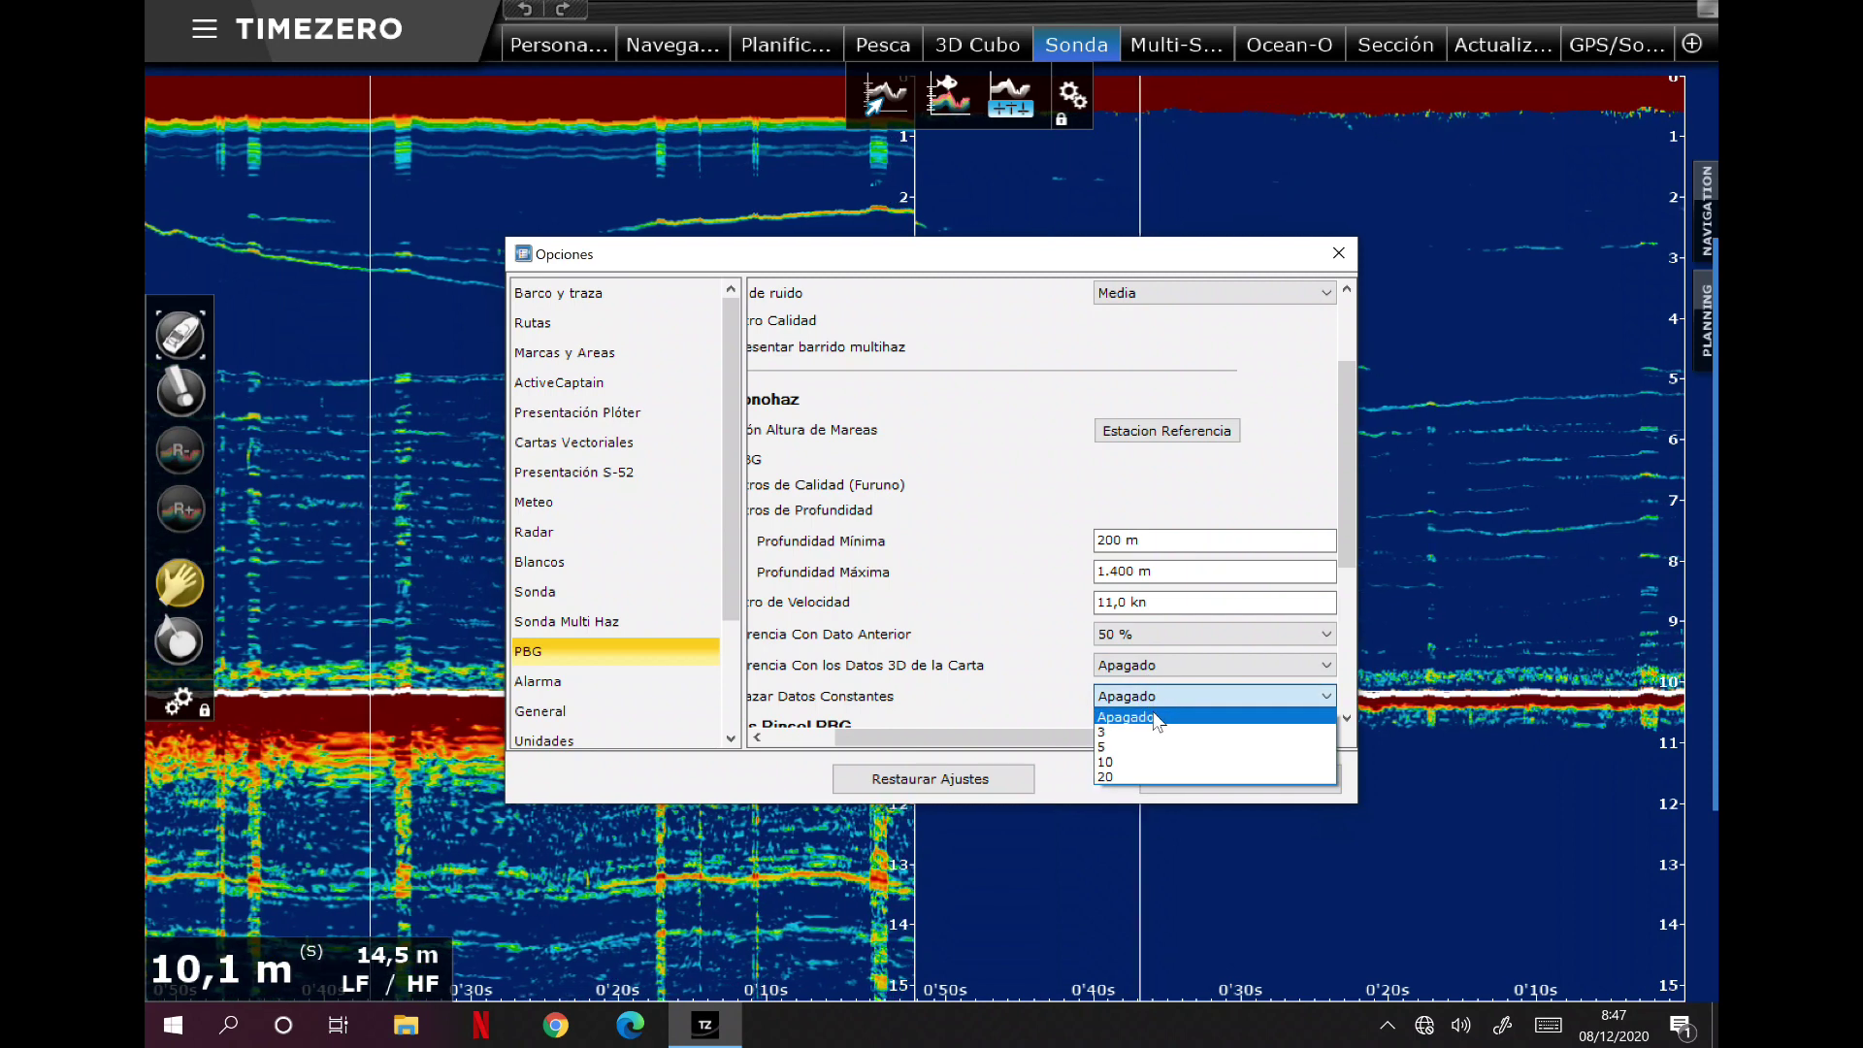
click(1153, 719)
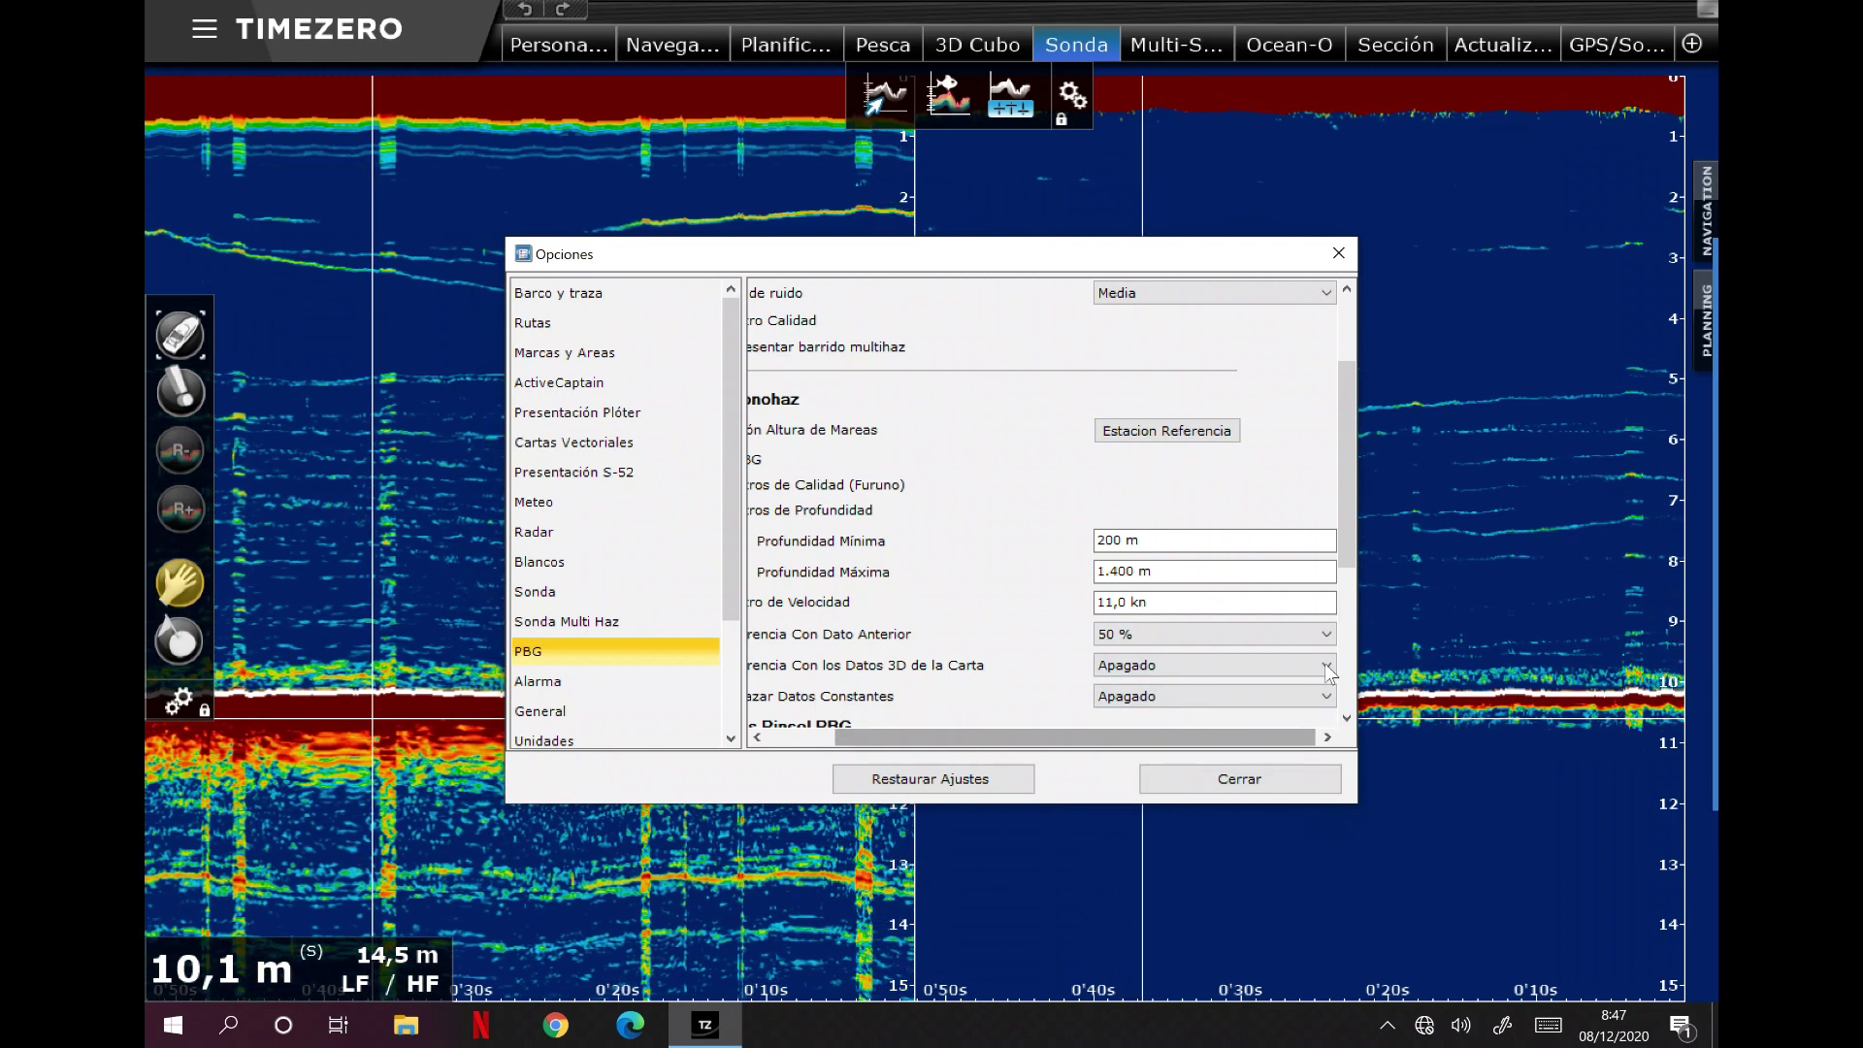
Step: Review the Modo choices in the PBG brush preferences, keeping Dinamico
drag(1349, 544, 1349, 651)
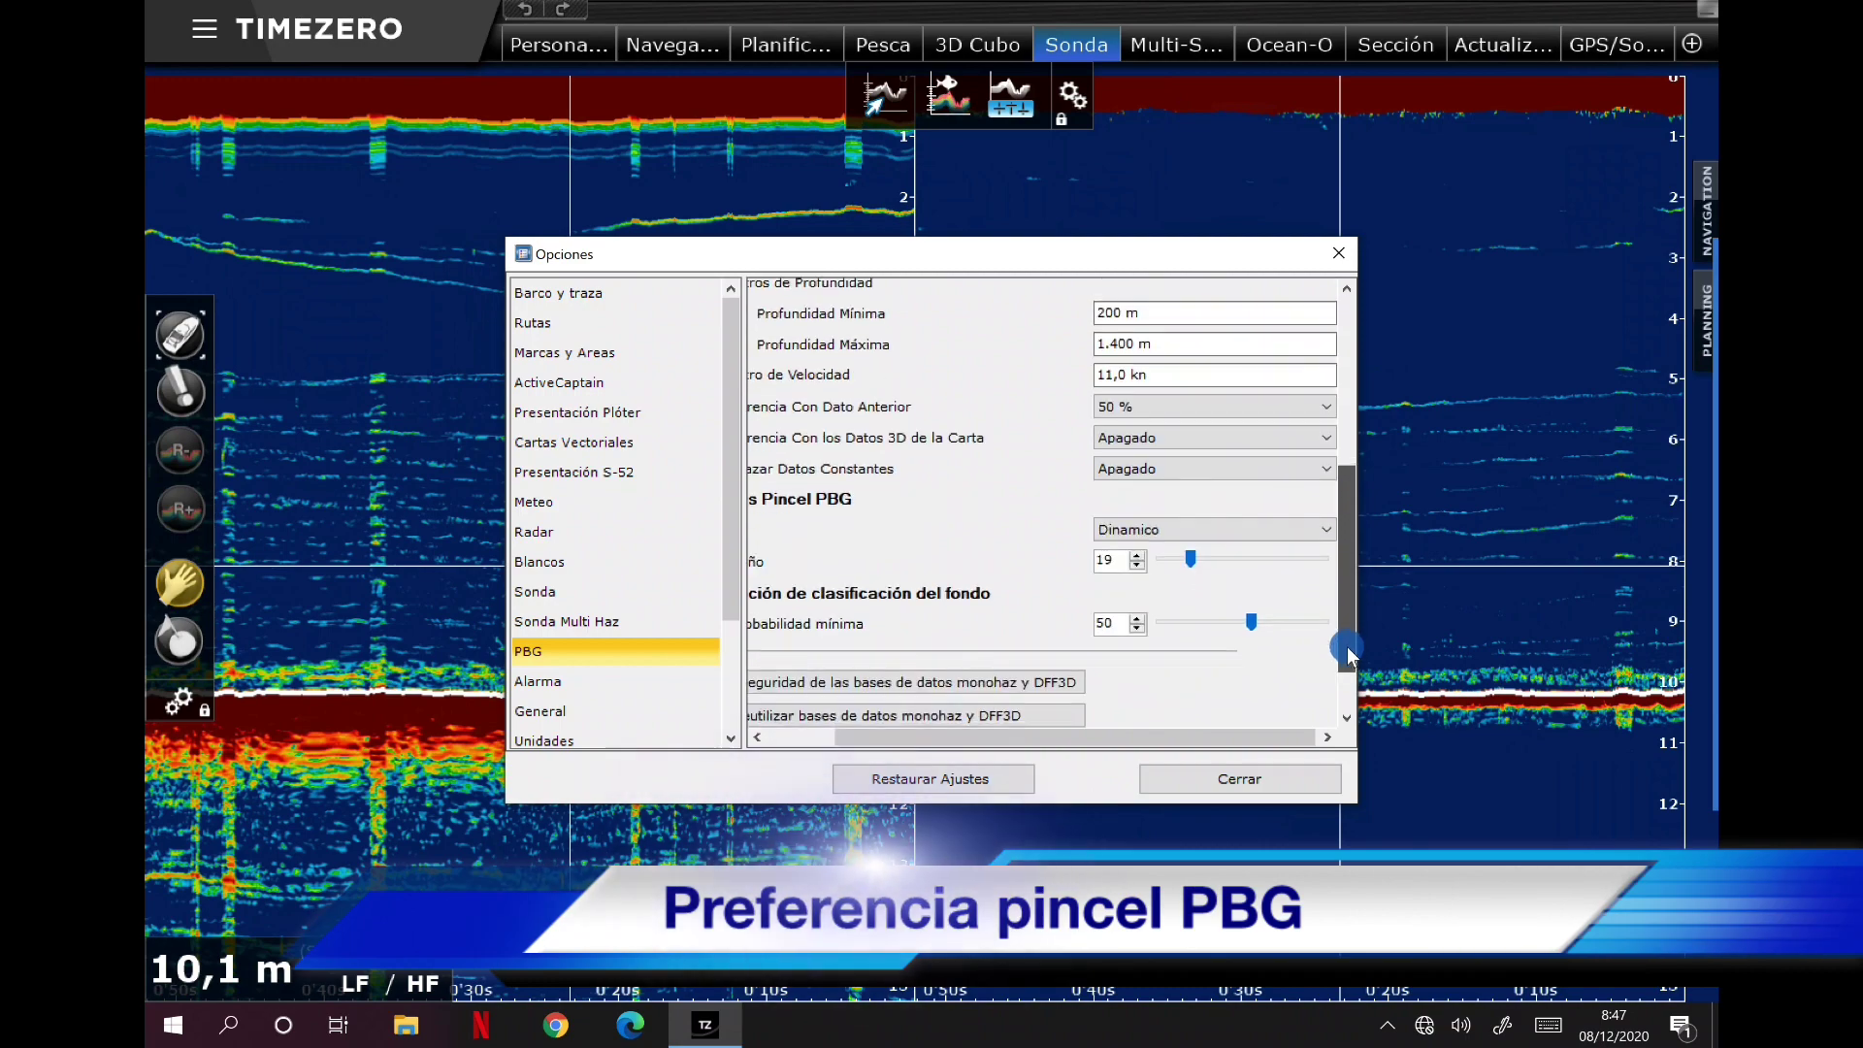
drag(1186, 737, 1053, 743)
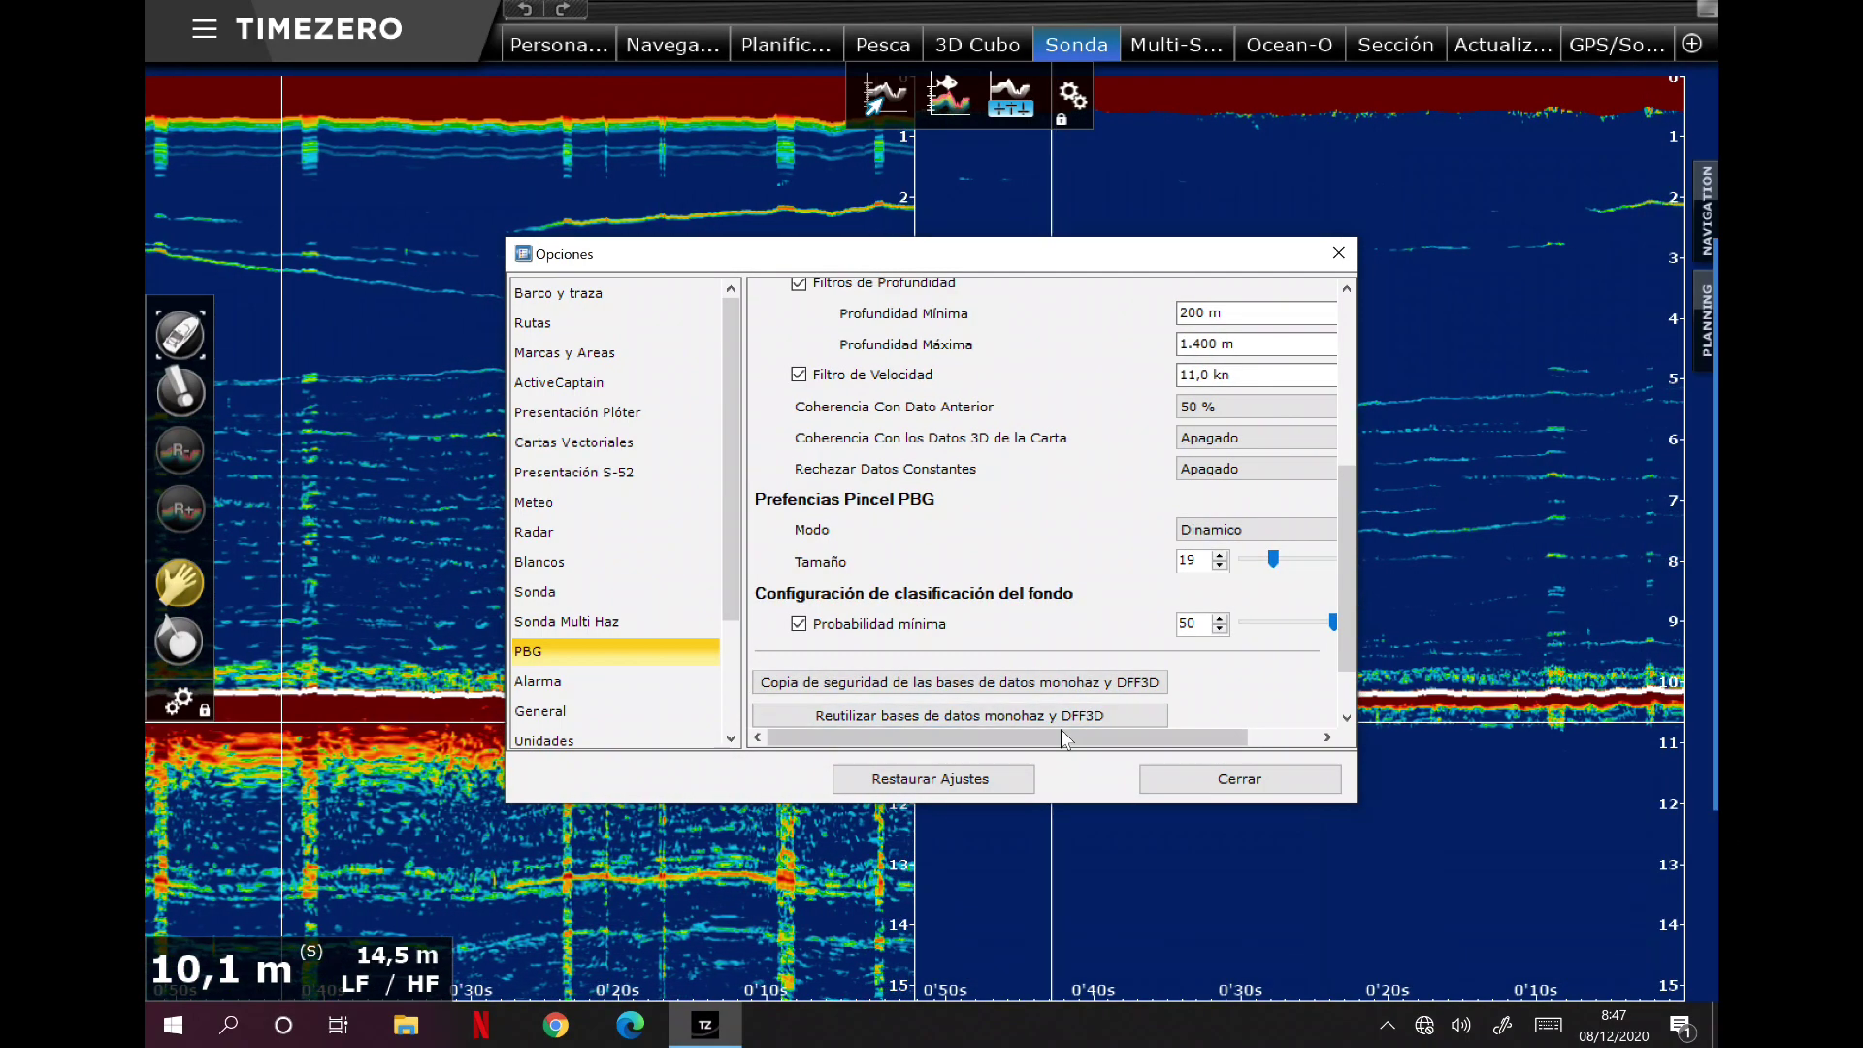
drag(1095, 738, 1165, 762)
click(1323, 530)
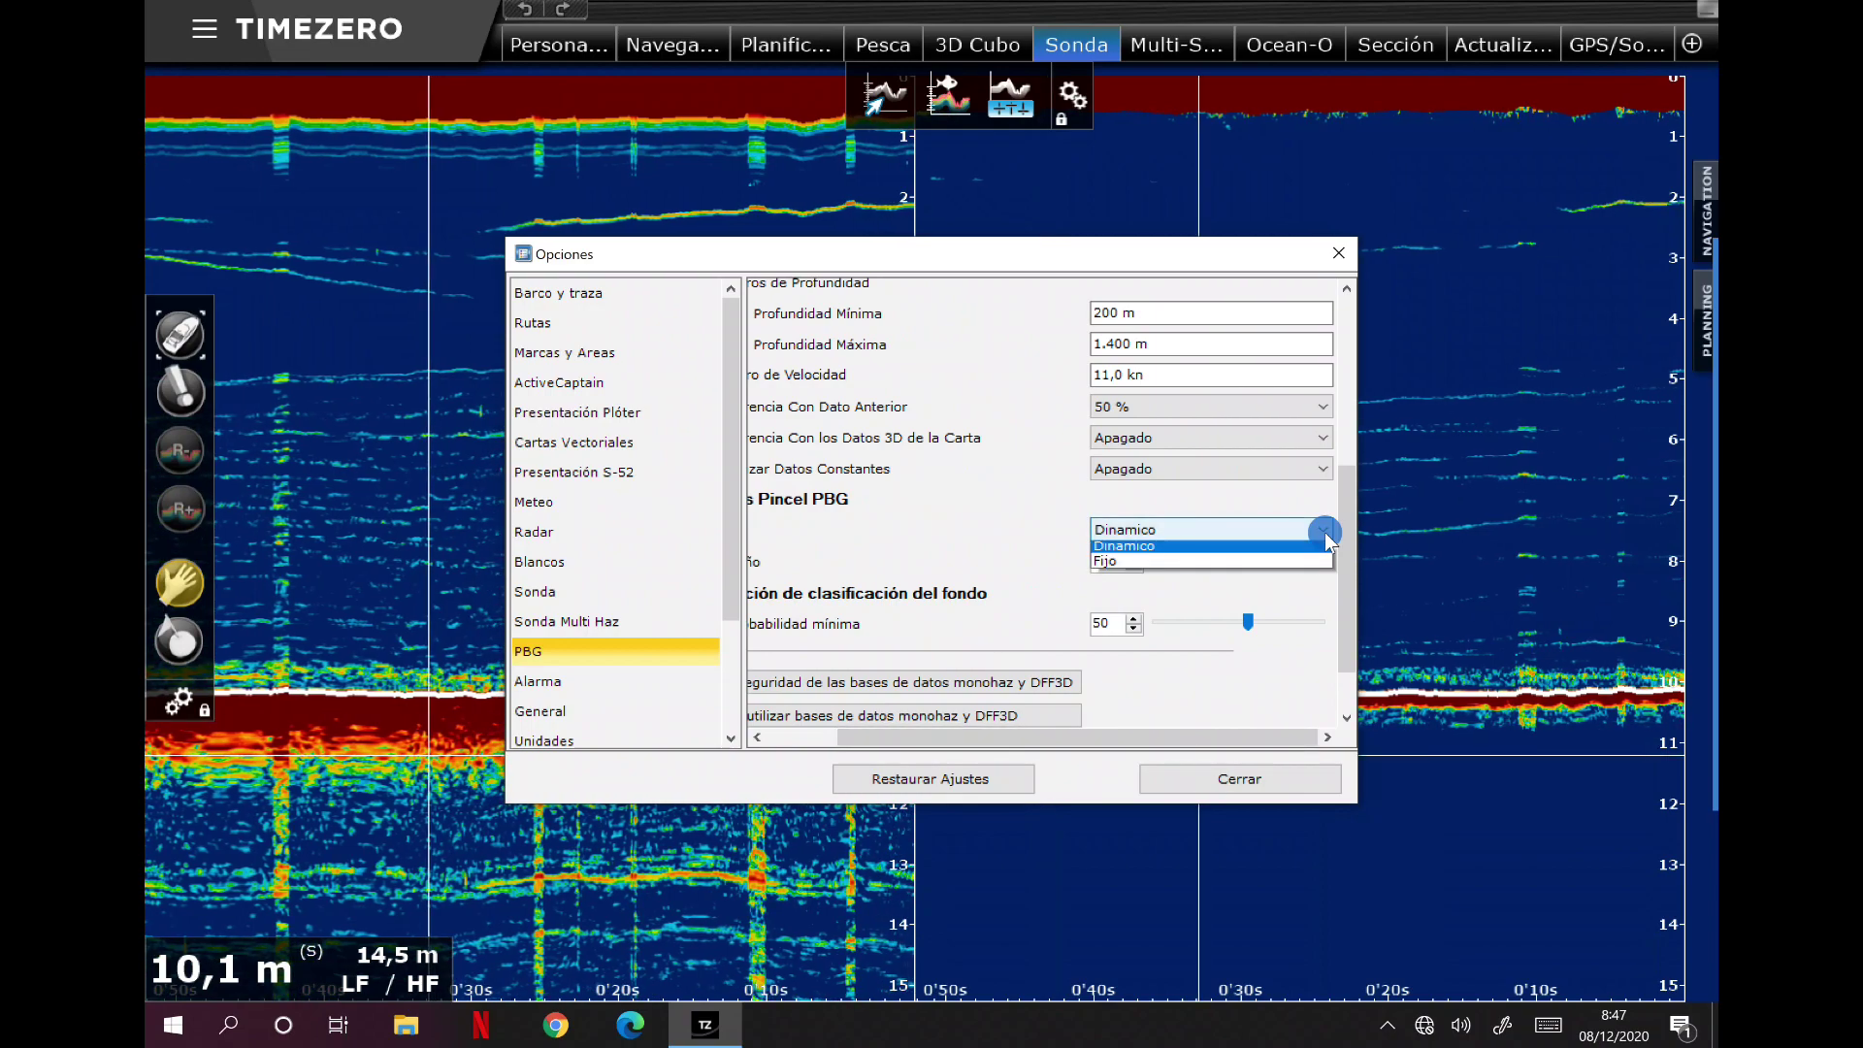
click(1213, 550)
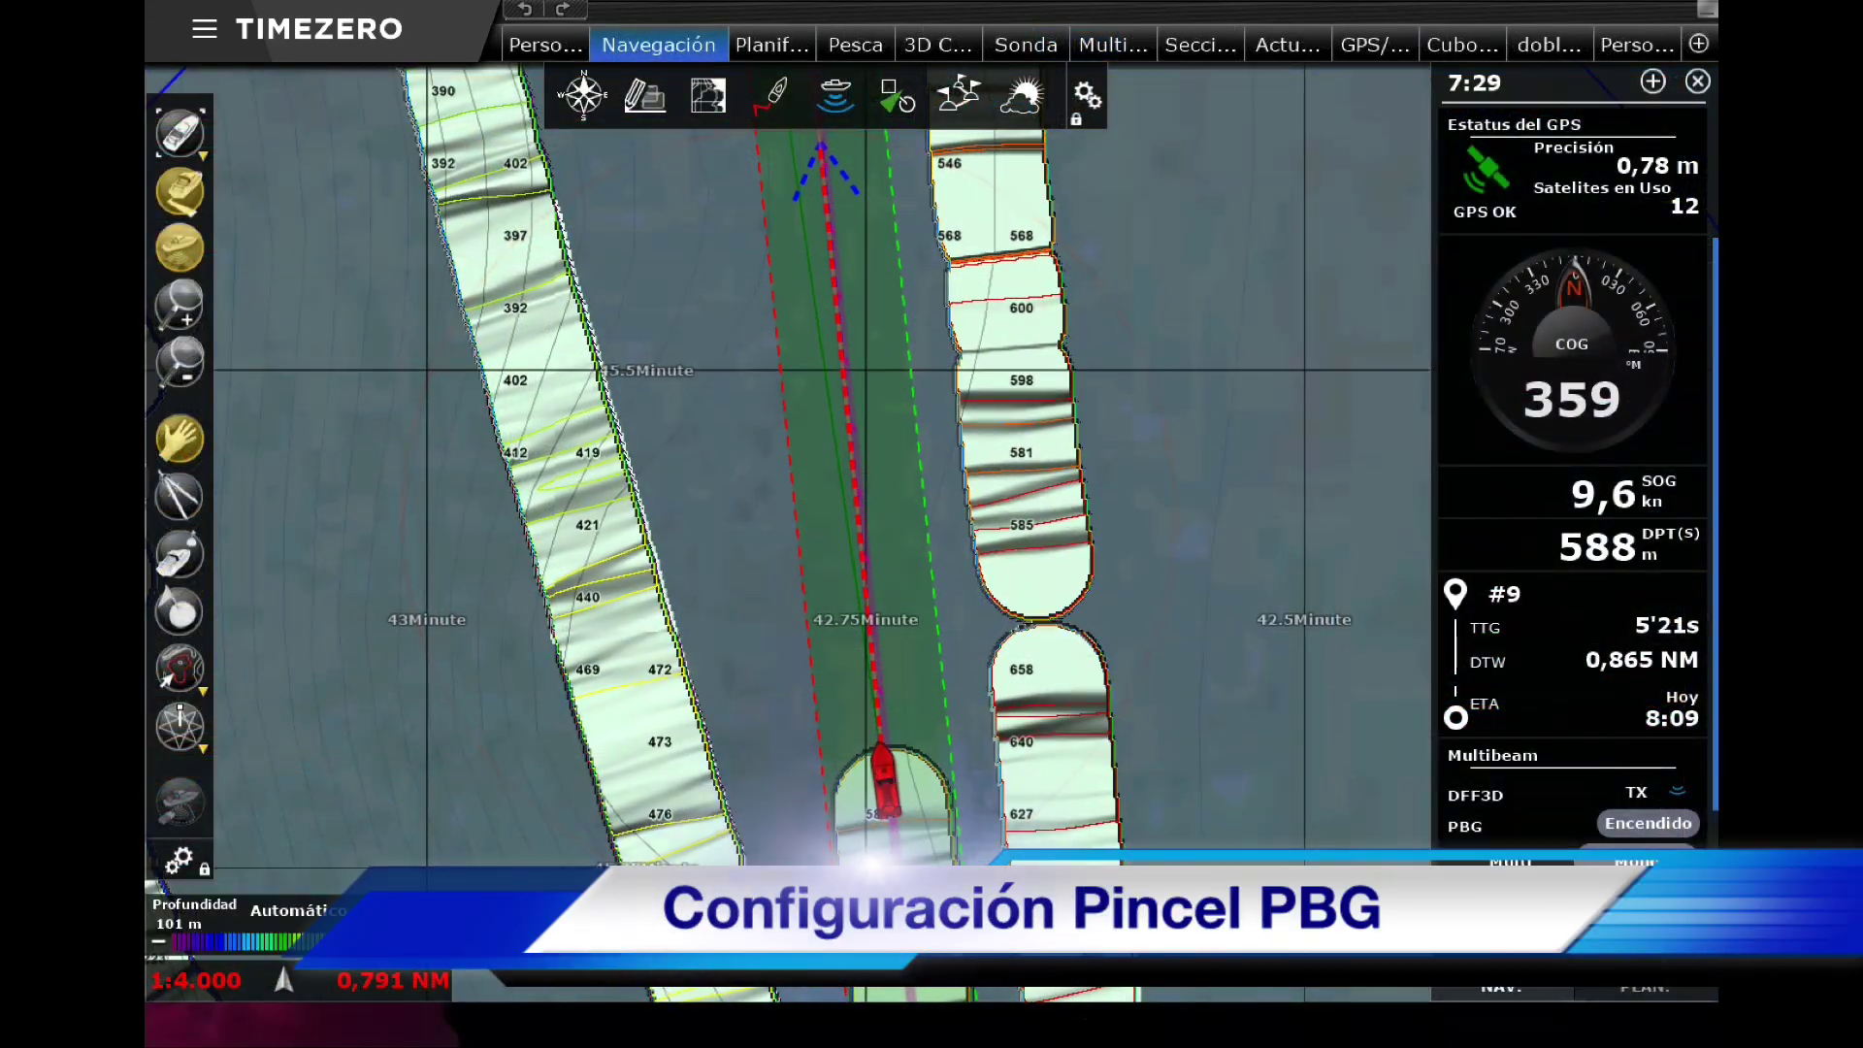
Step: Open the PBG options over the navigation chart, try brush sizes of 32 and 65 in Dinamico mode and reduce the size again
click(835, 95)
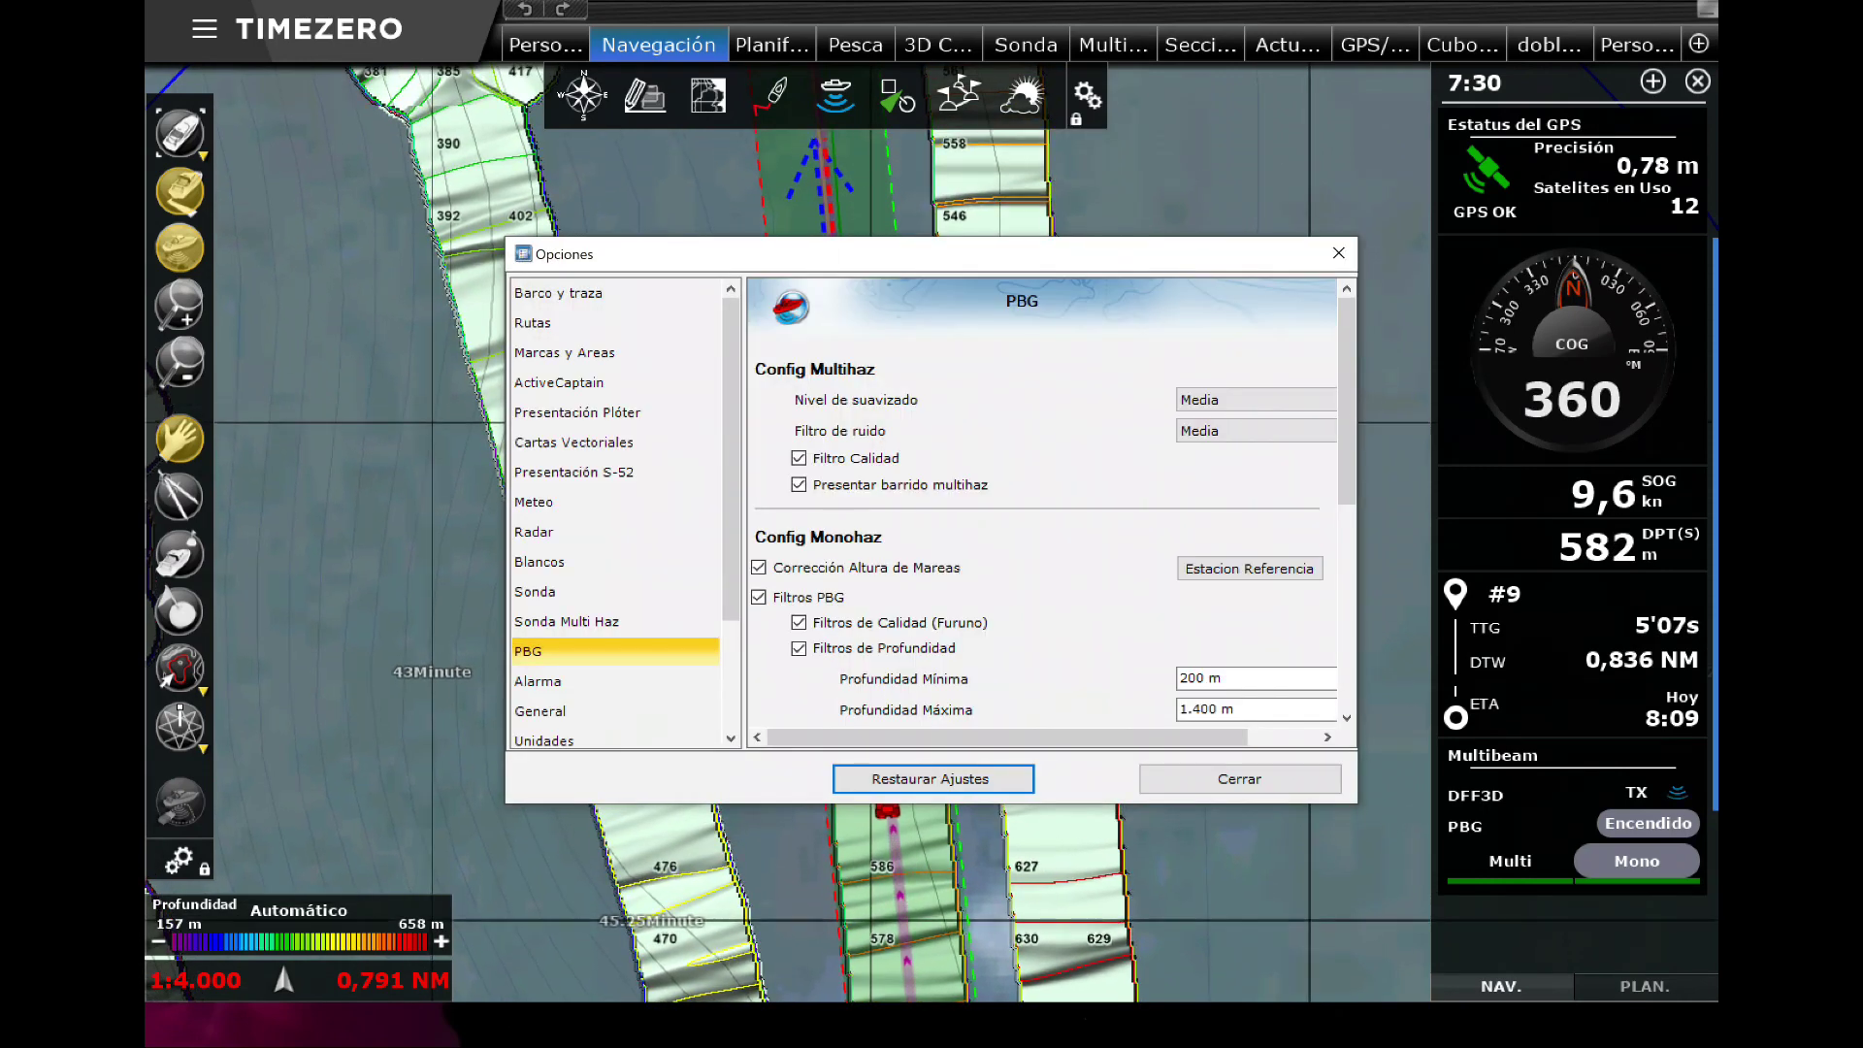
scroll(1043, 505, down, 3)
scroll(1043, 505, up, 1)
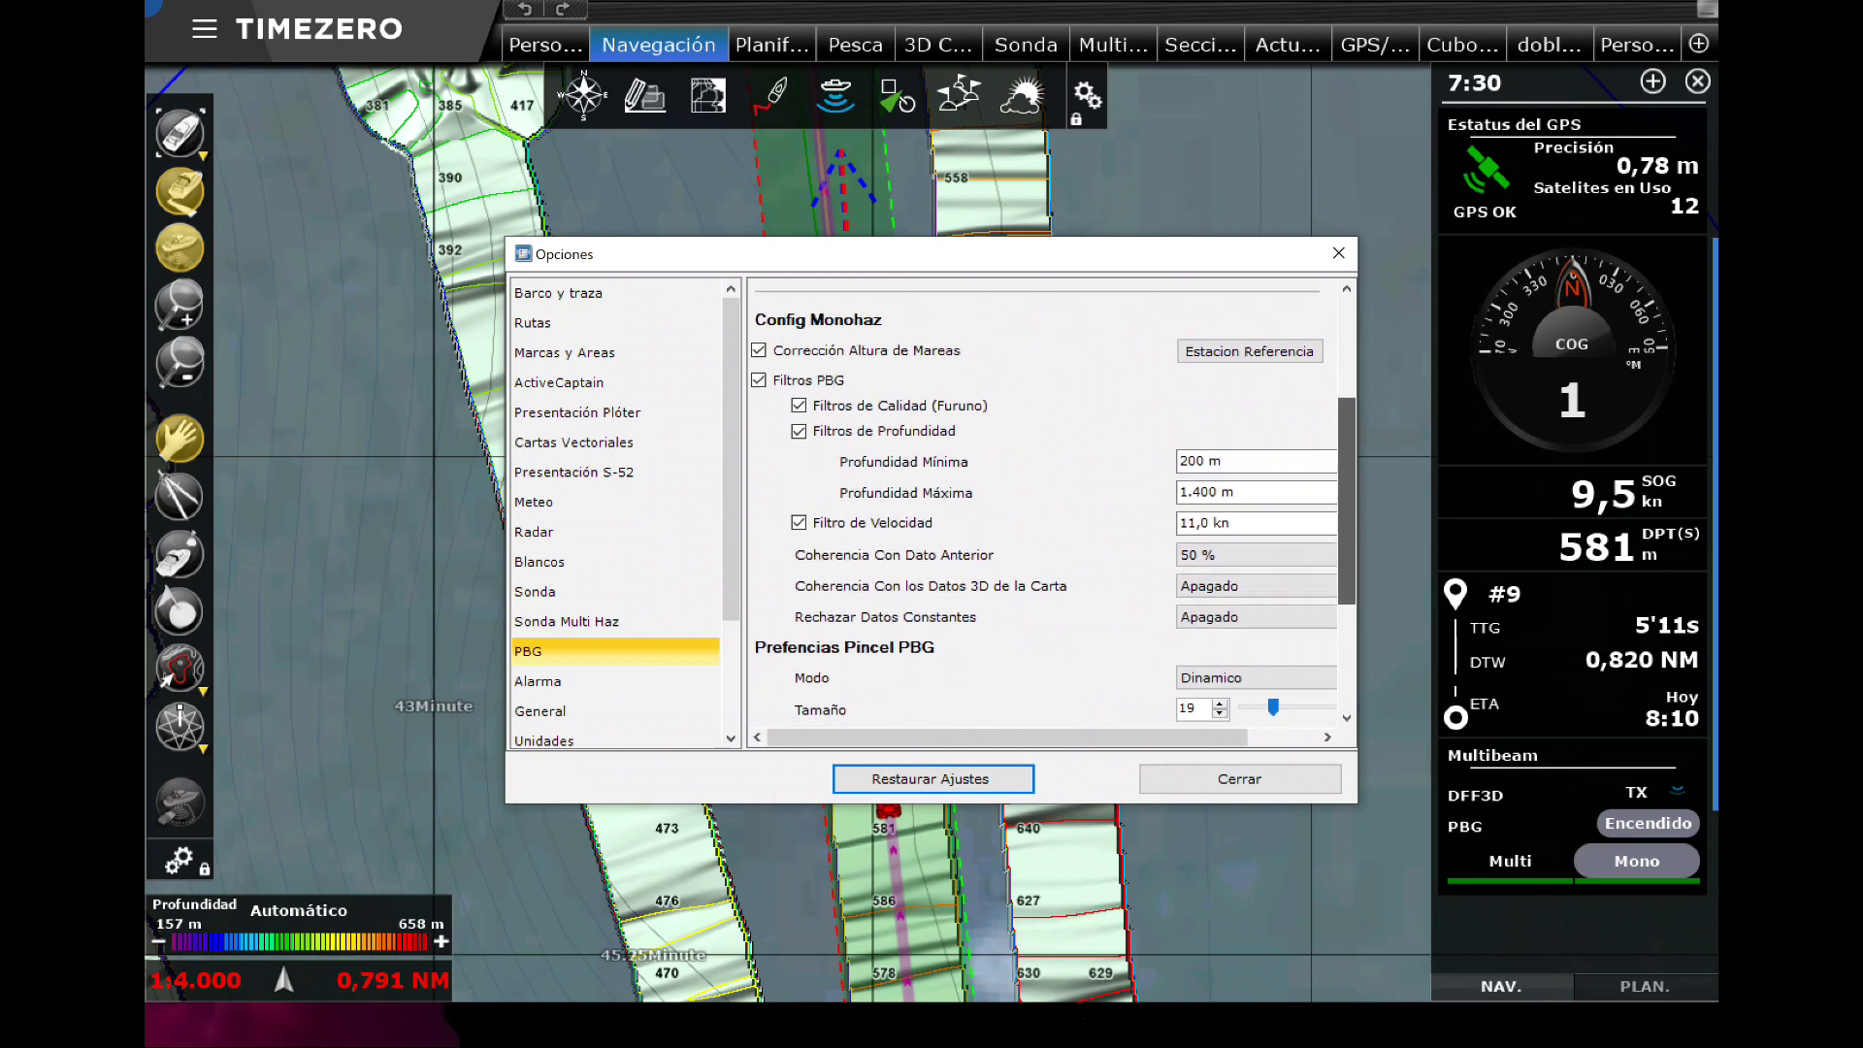
scroll(1043, 505, down, 4)
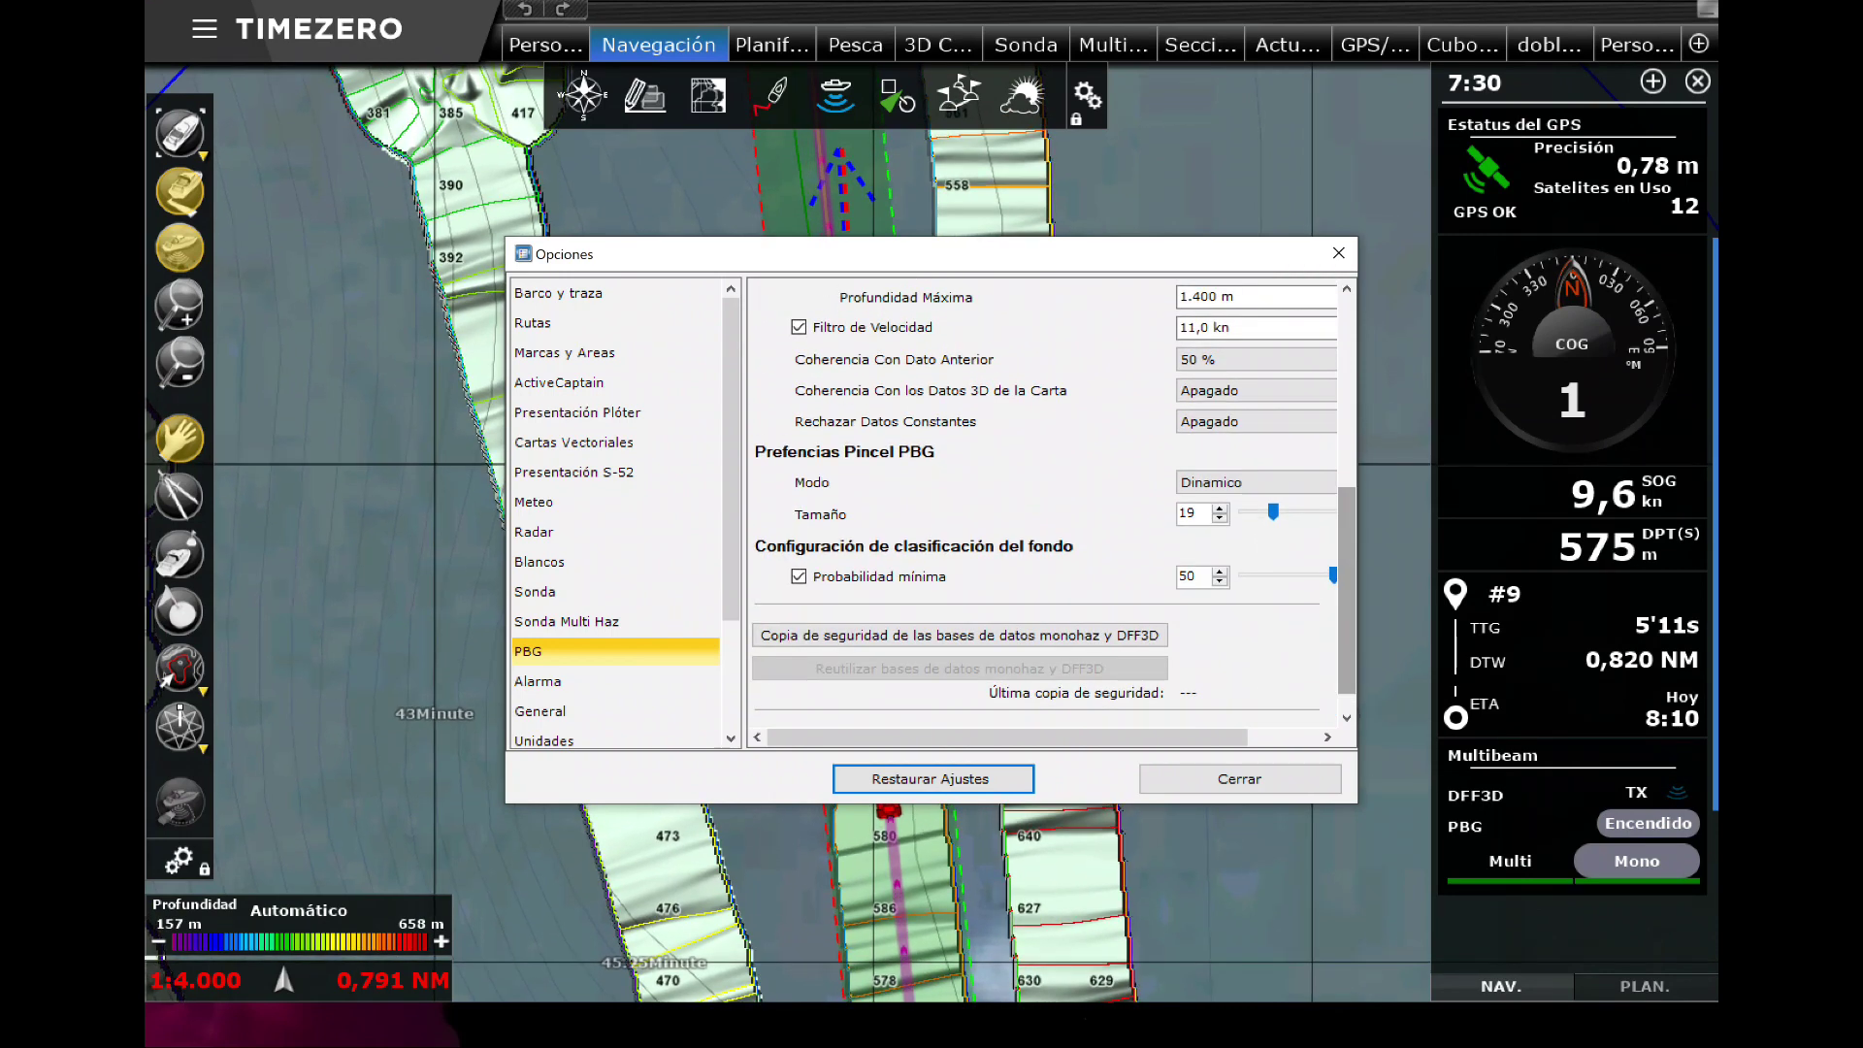
drag(1273, 511, 1283, 511)
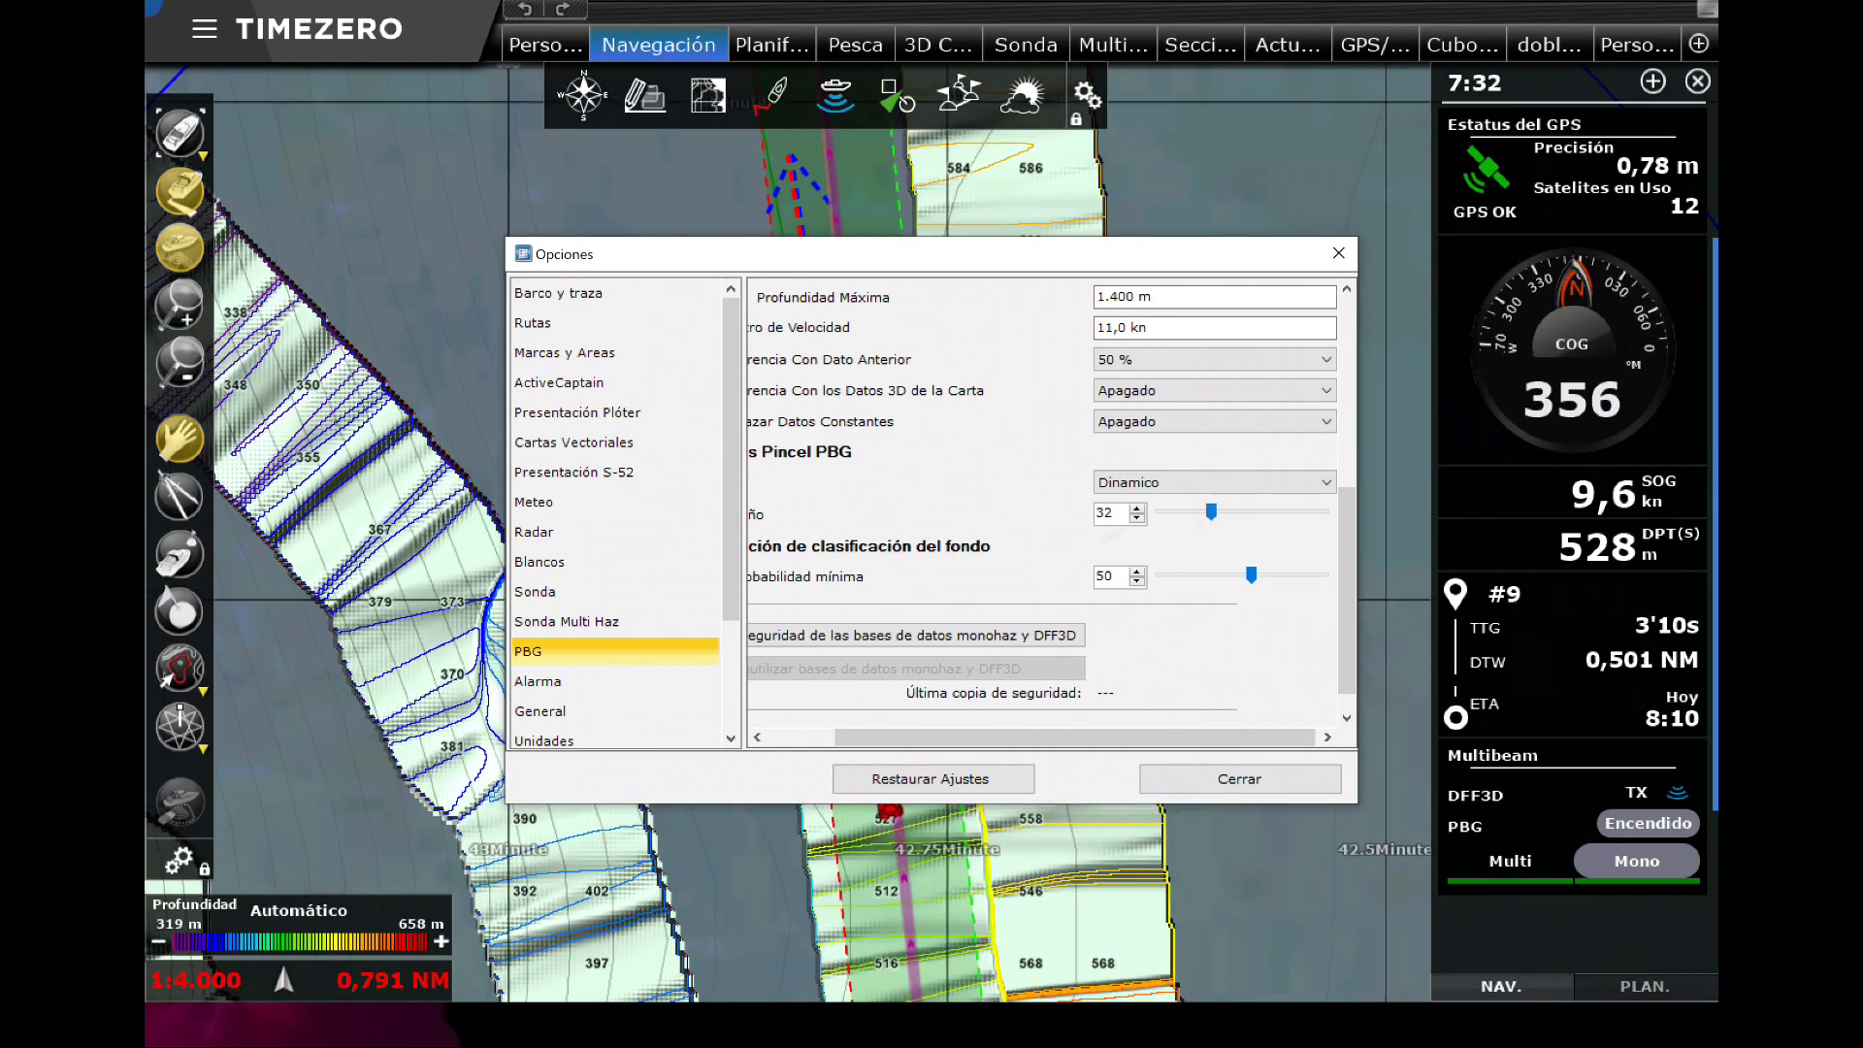
drag(1208, 512, 1185, 511)
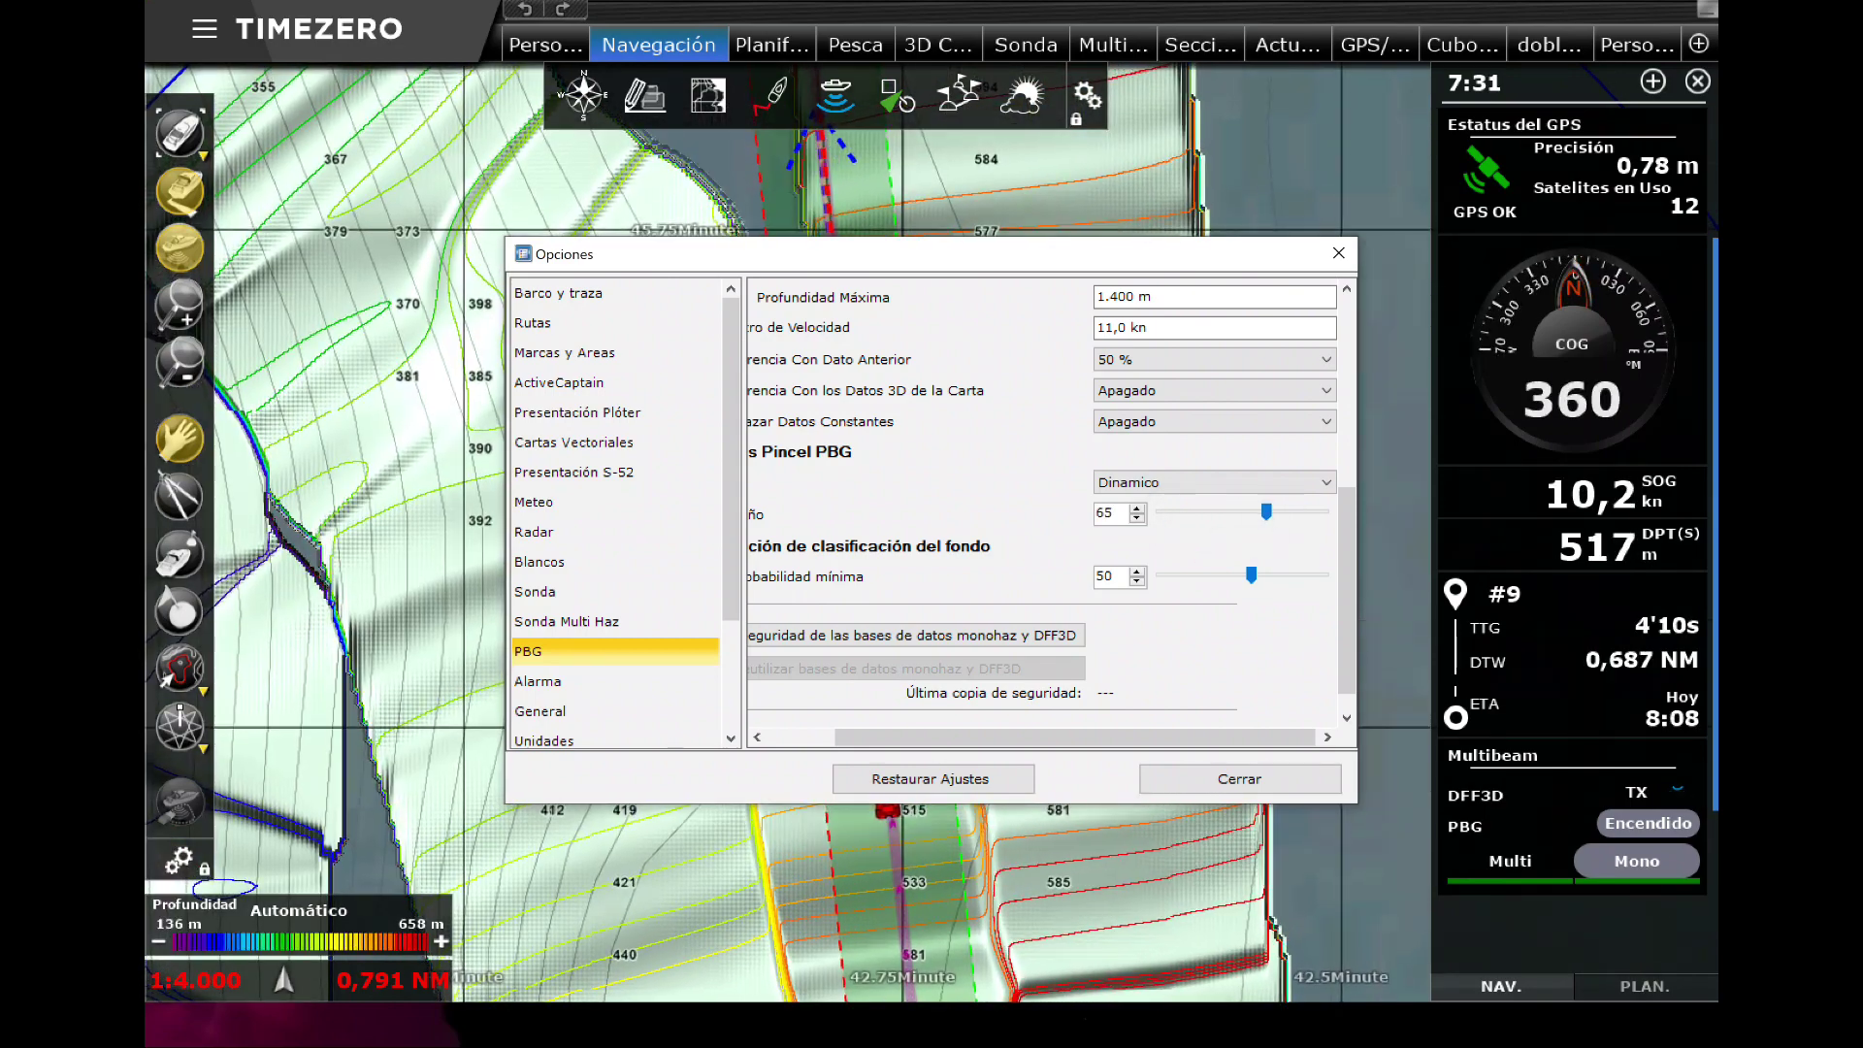
drag(1263, 511, 1192, 512)
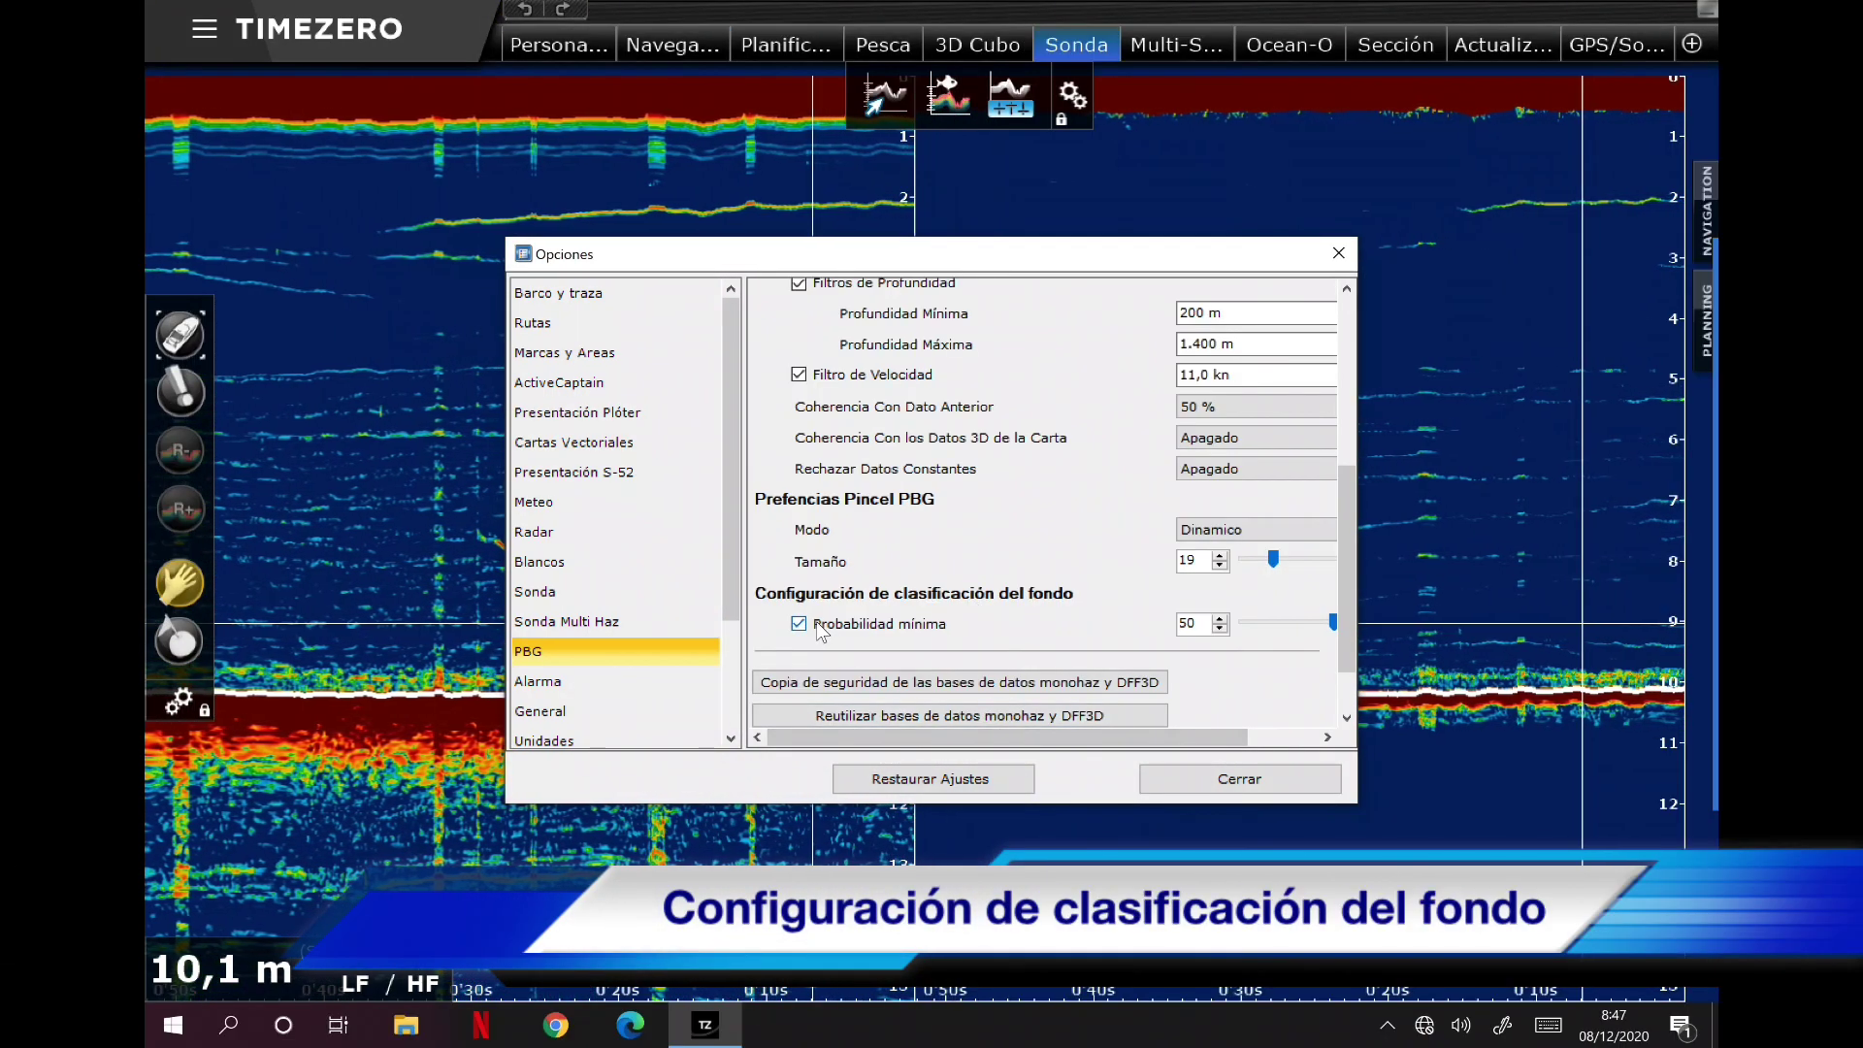
Step: Back up the monohaz and DFF3D databases, and open the request to reuse the backed-up databases but cancel it
scroll(1038, 699, down, 1)
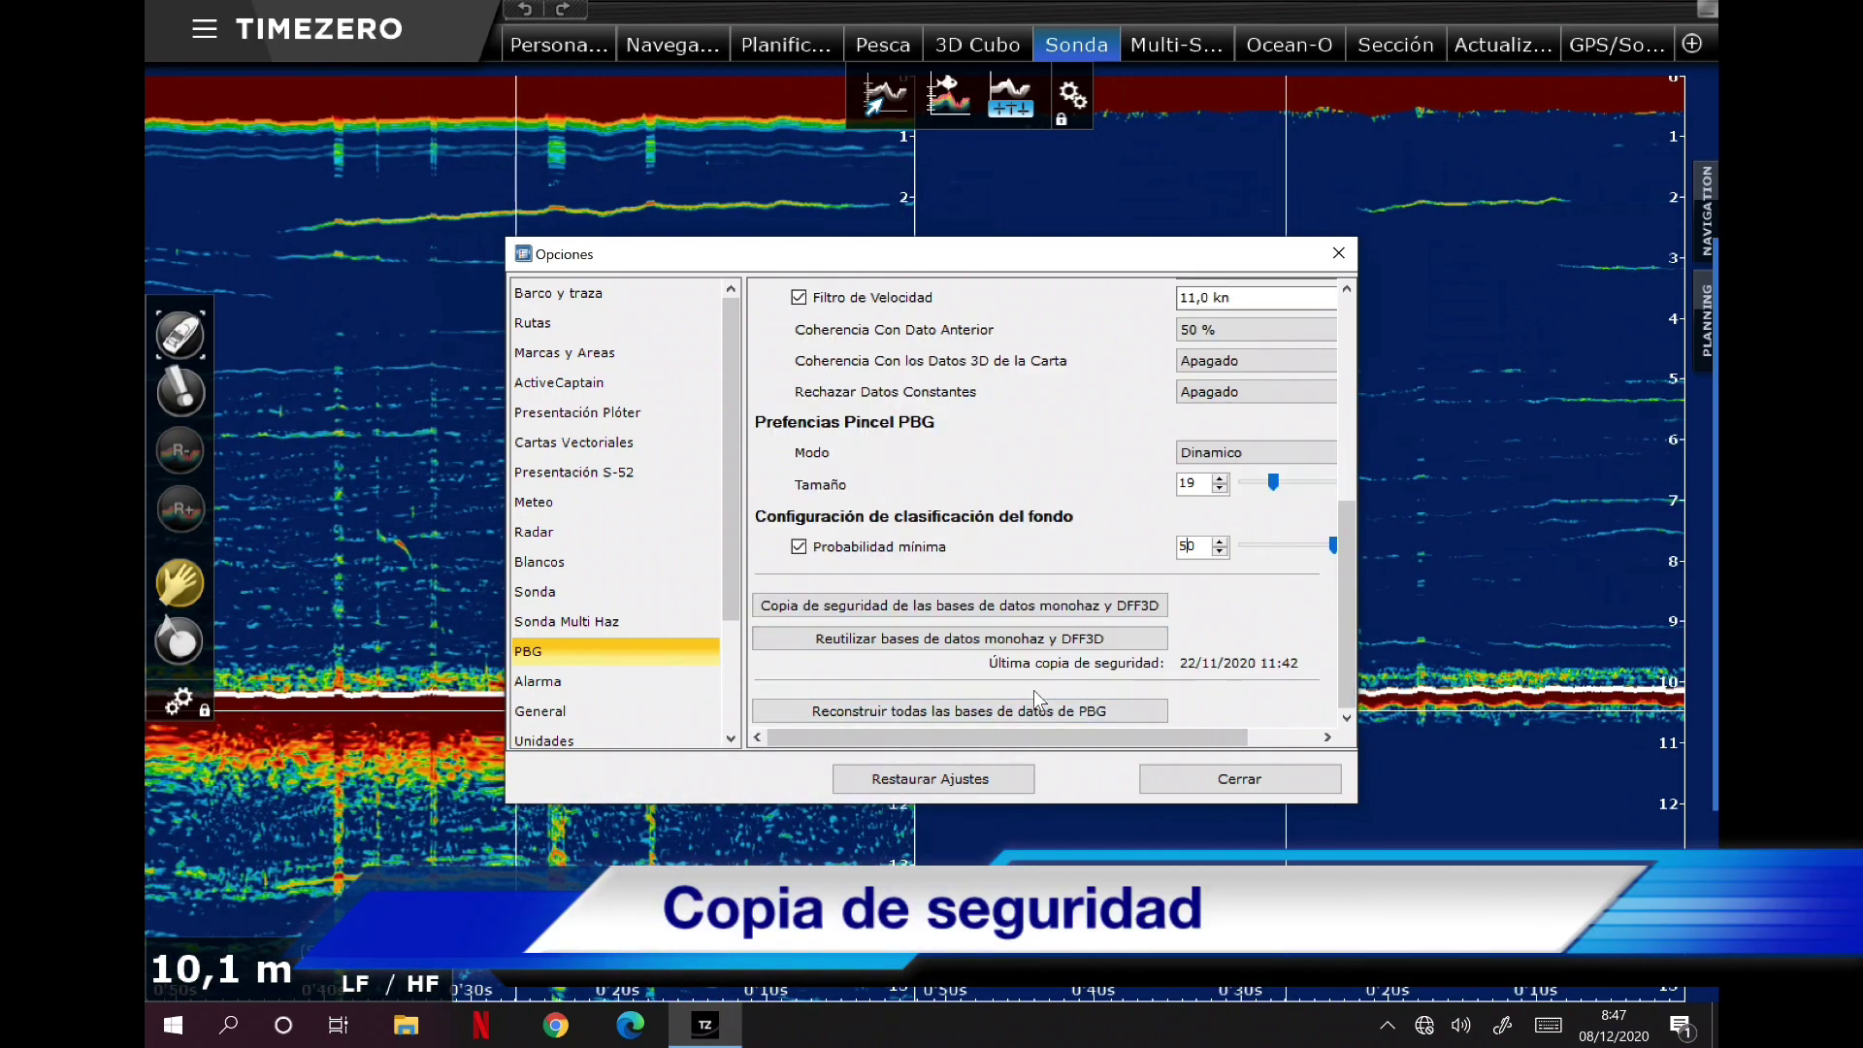
click(935, 621)
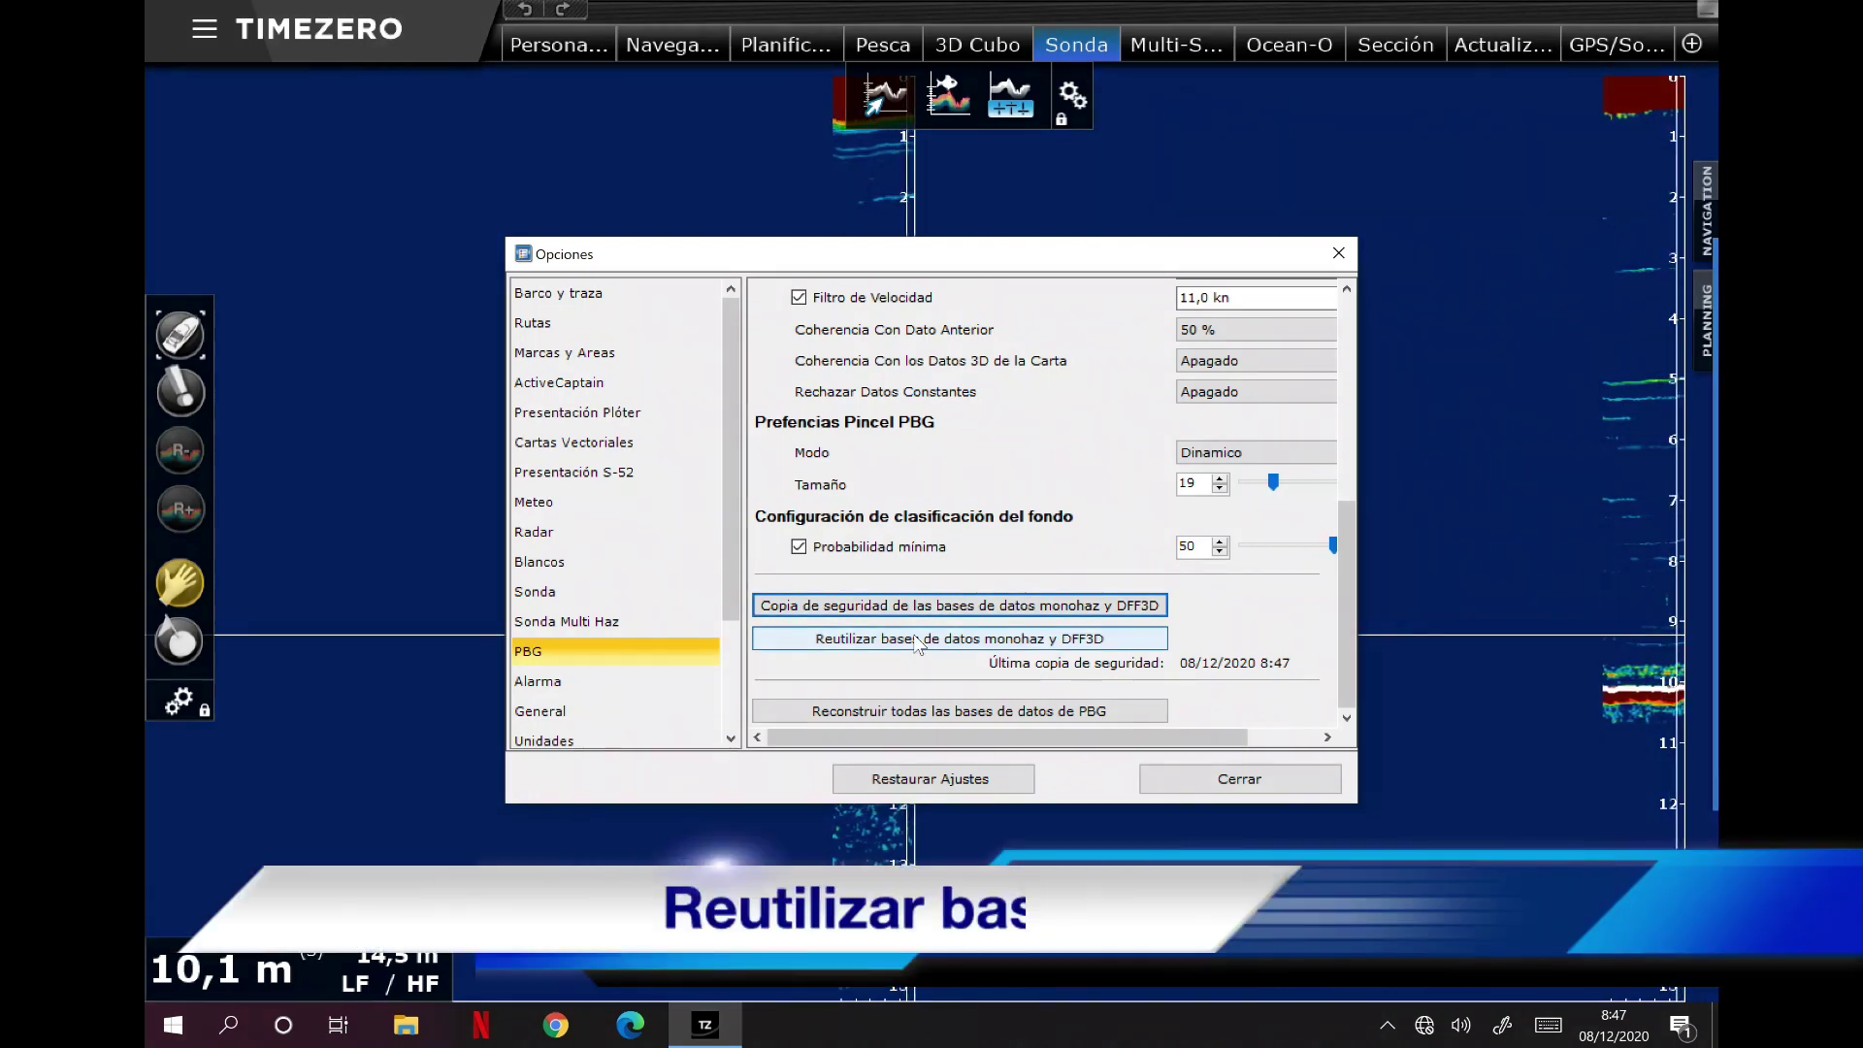
click(918, 640)
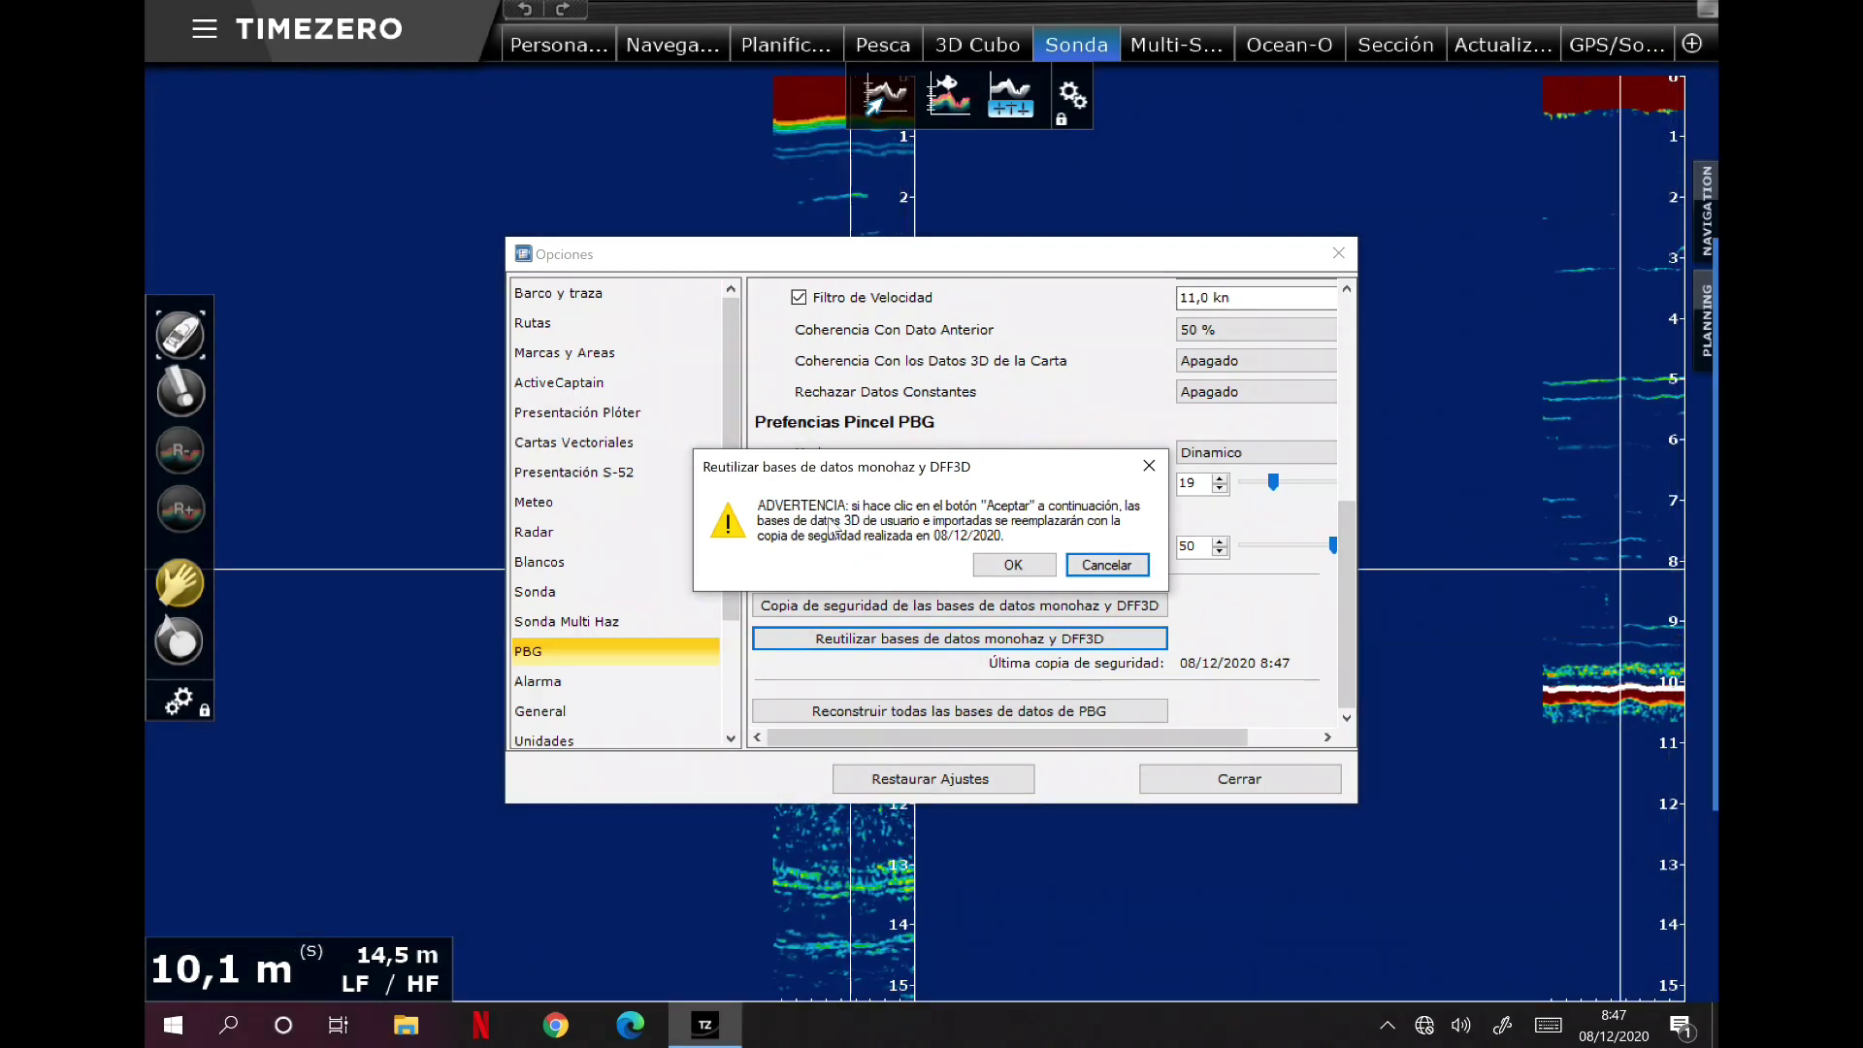
click(1106, 565)
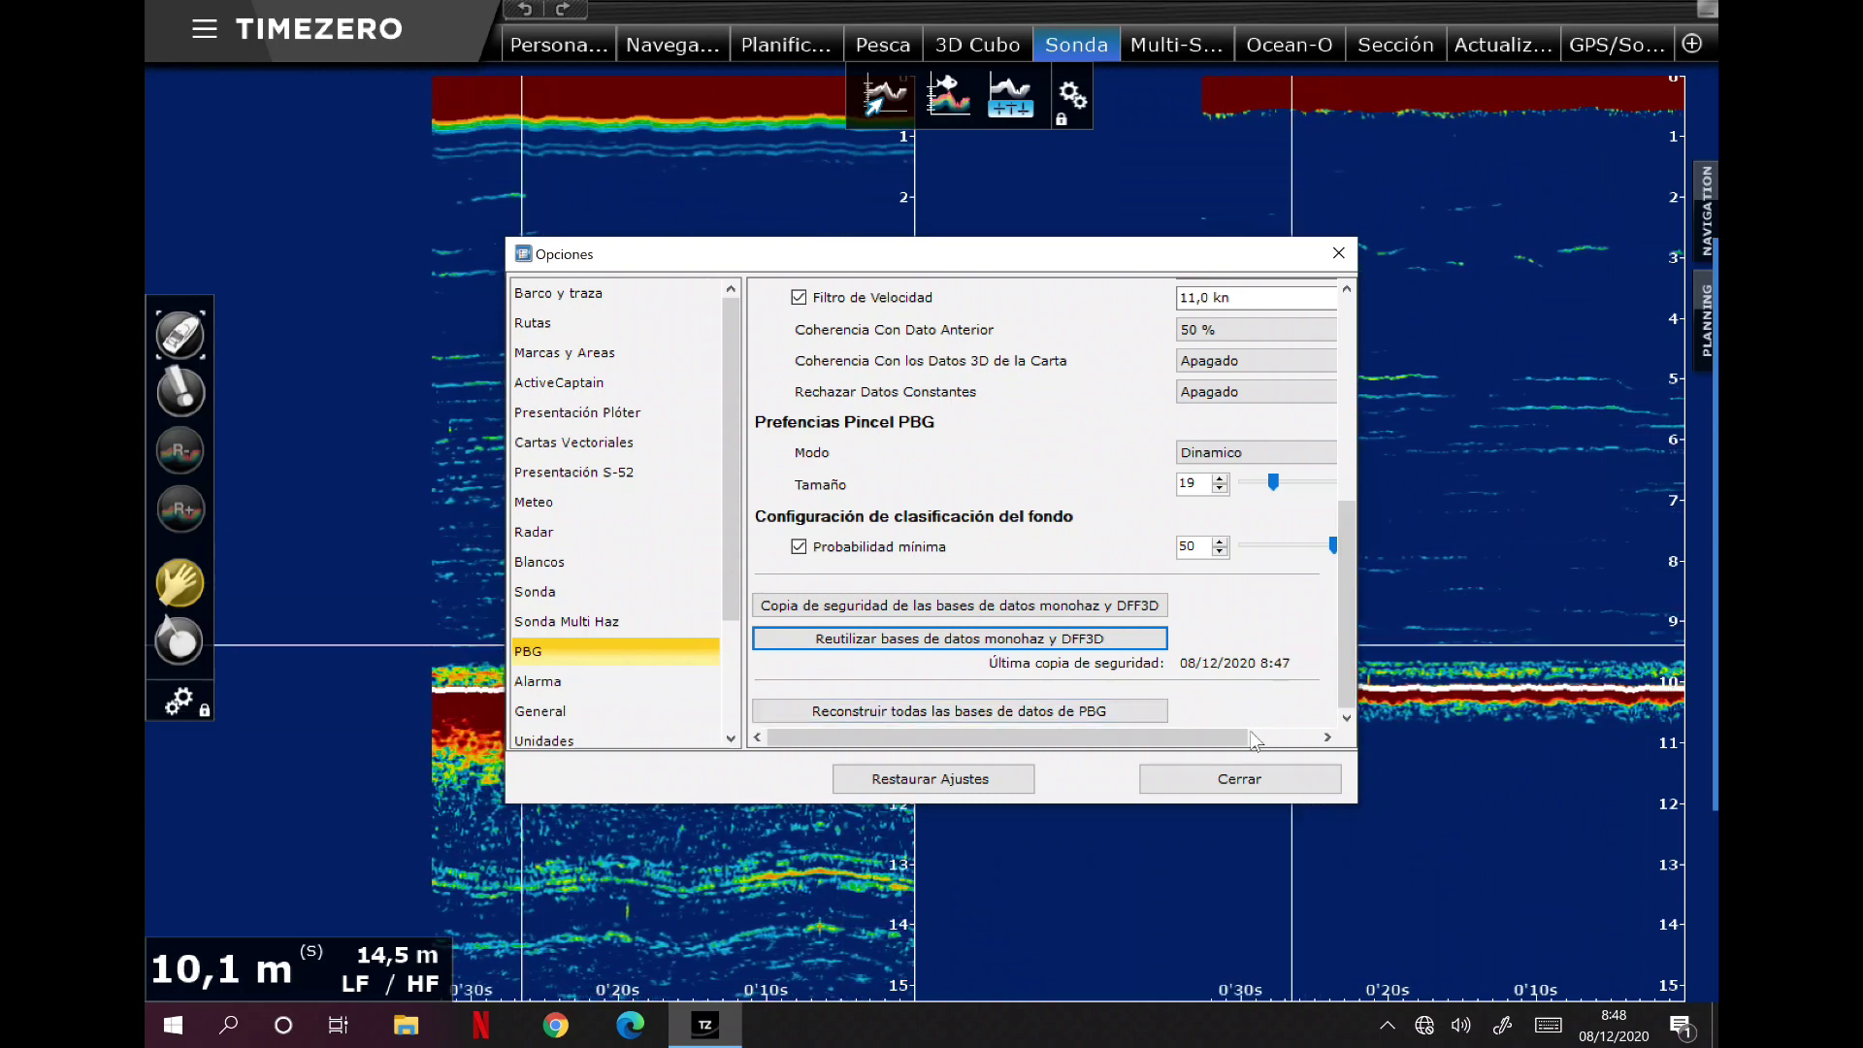
Step: Close the options and start the automatic PBG cleaning from the navigation chart, keeping the 3D database backup enabled and the detection threshold at Media
click(1239, 778)
click(673, 44)
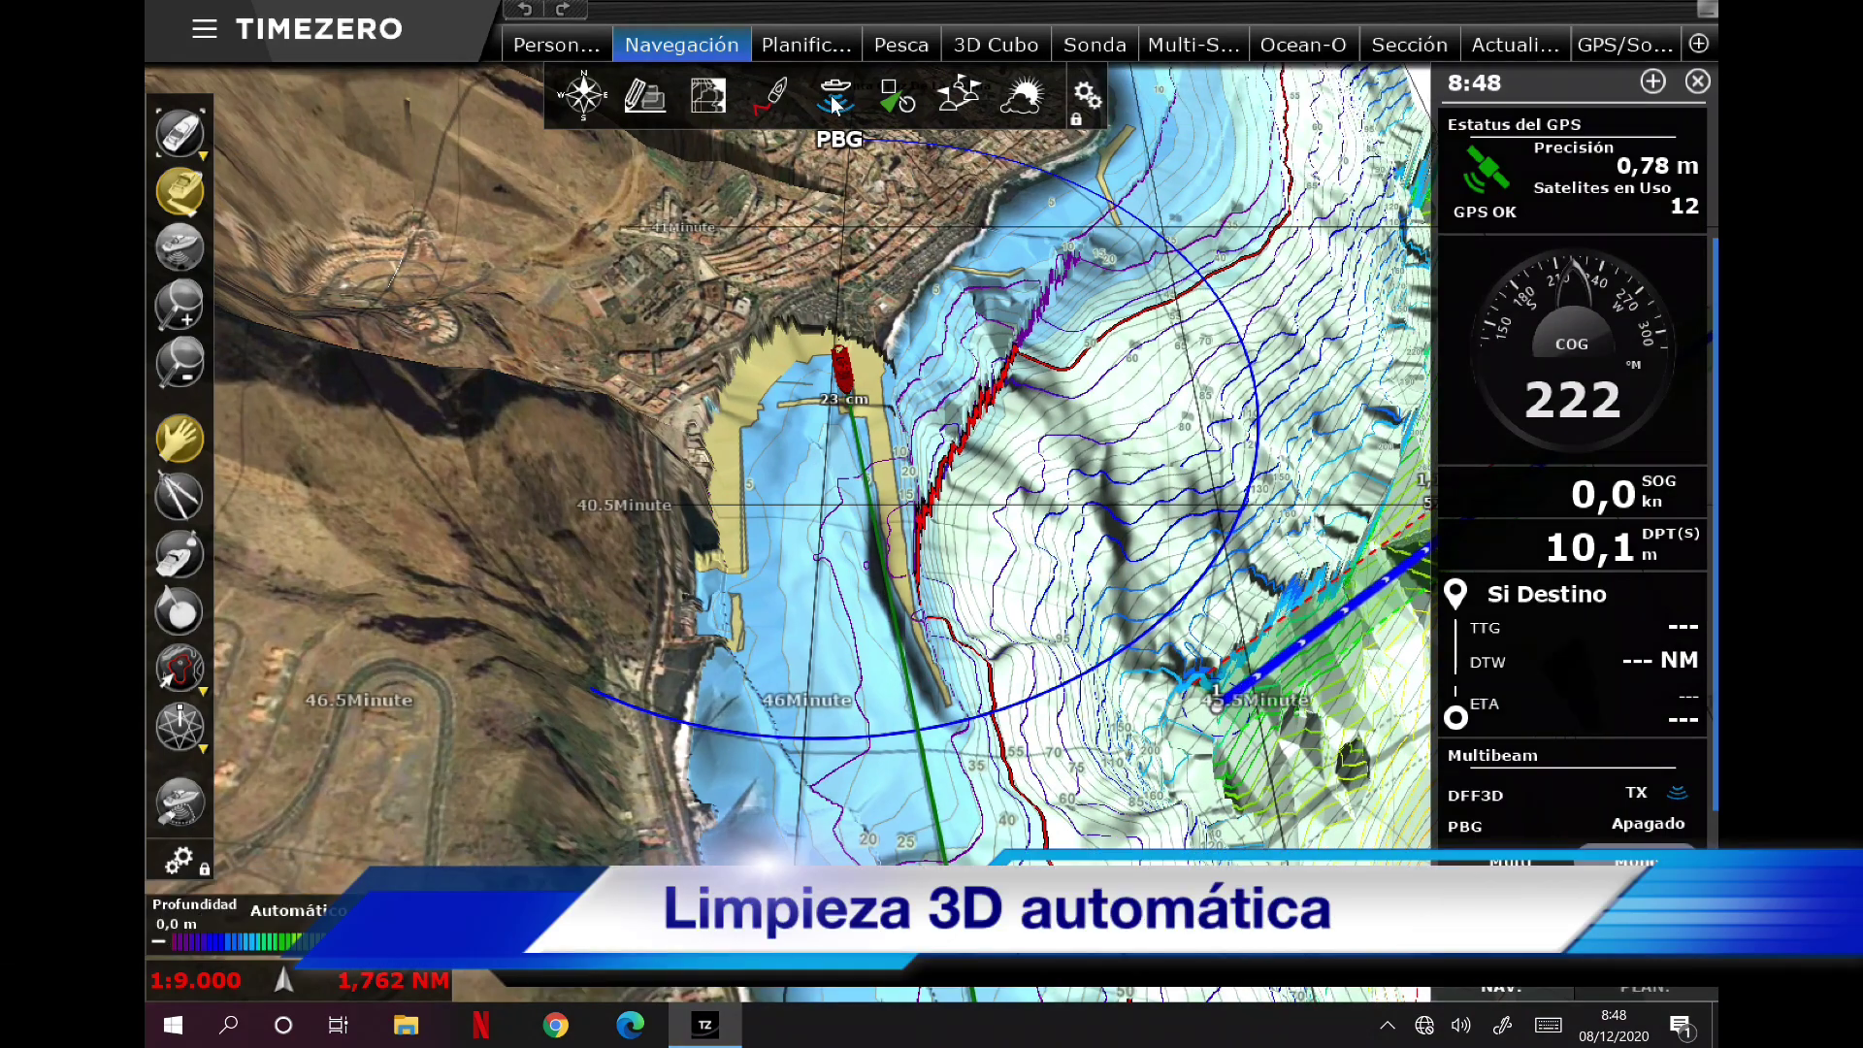
click(830, 97)
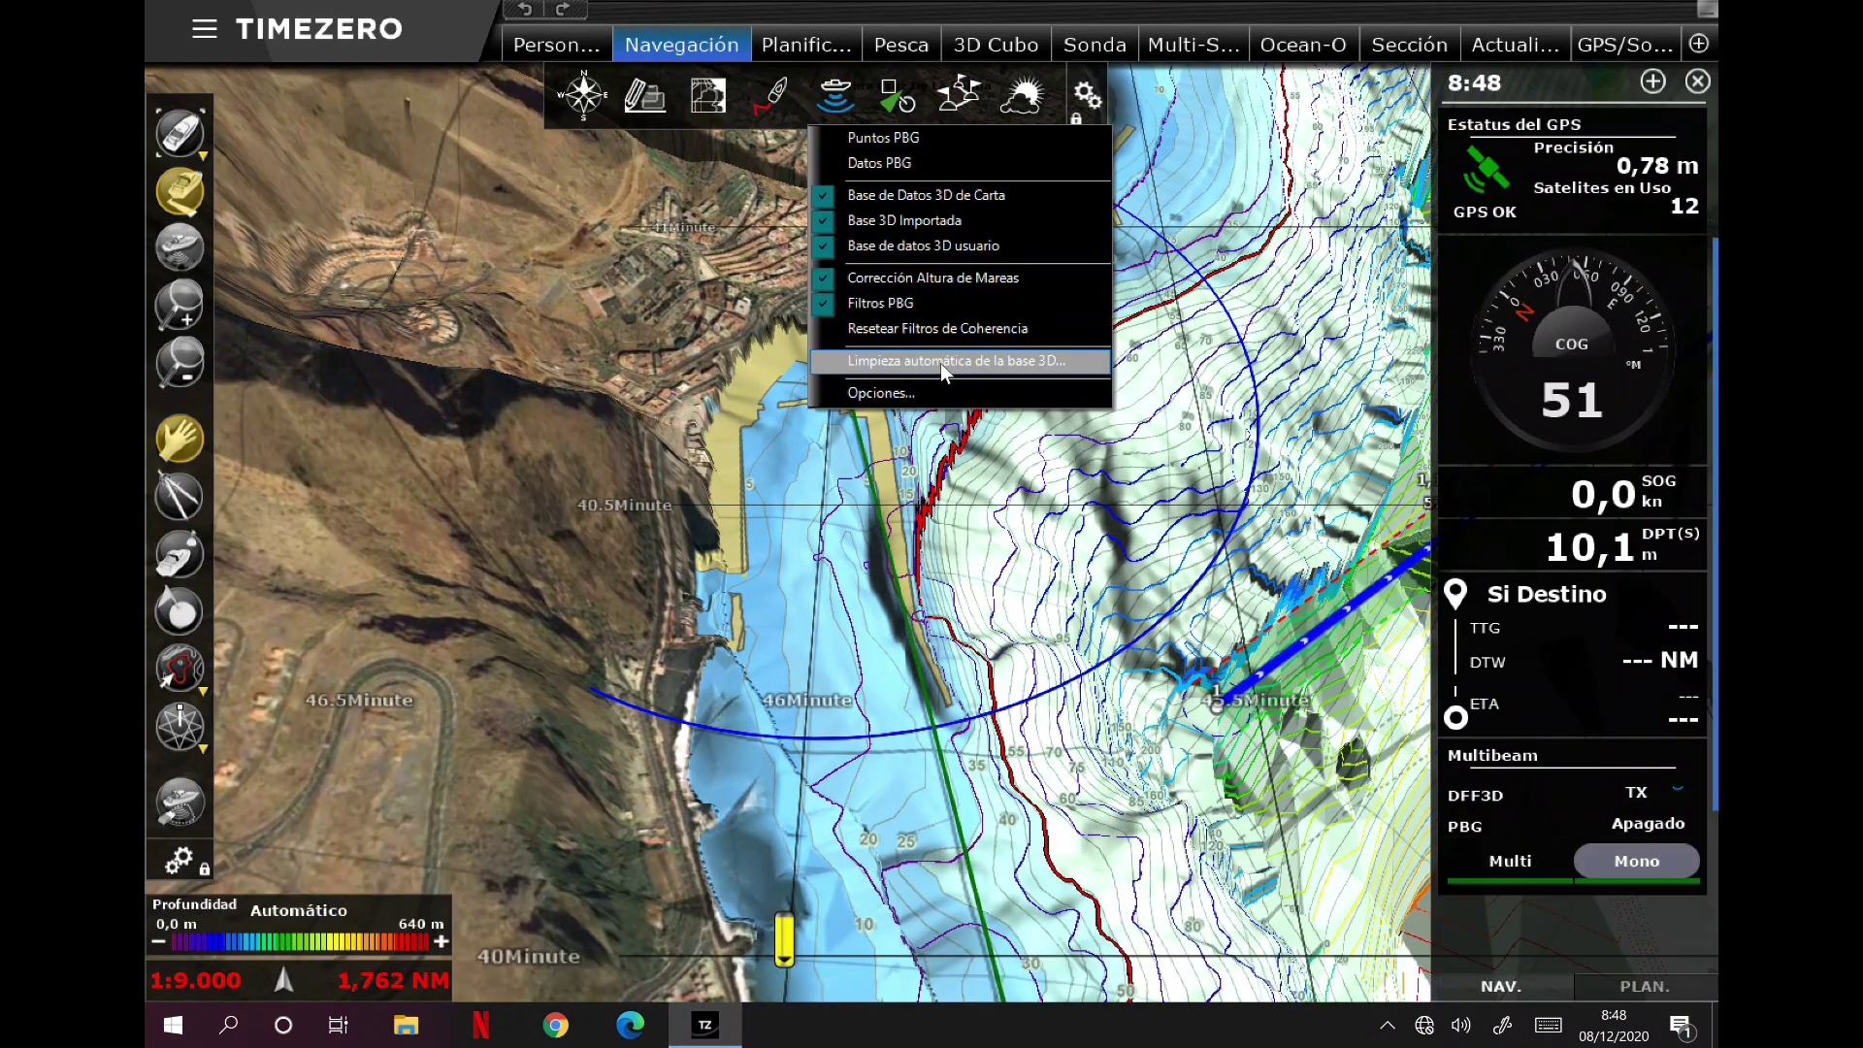
click(941, 363)
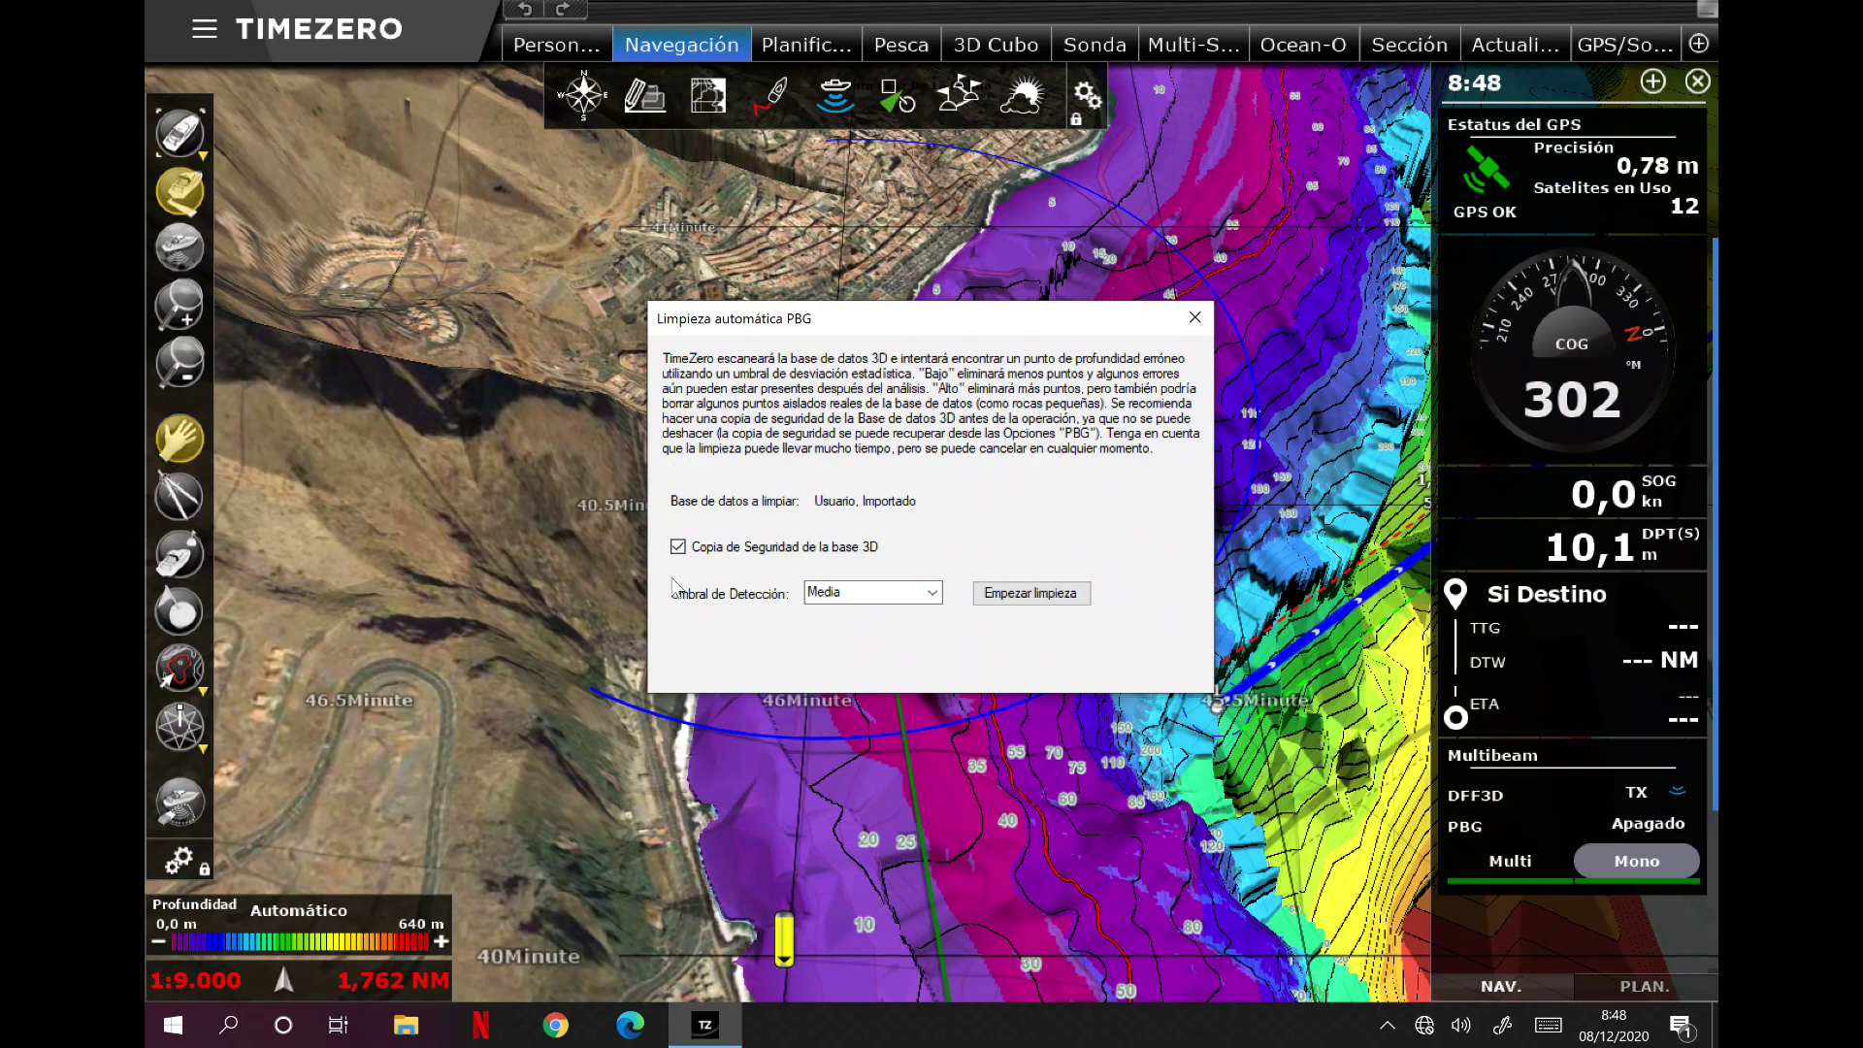
click(932, 592)
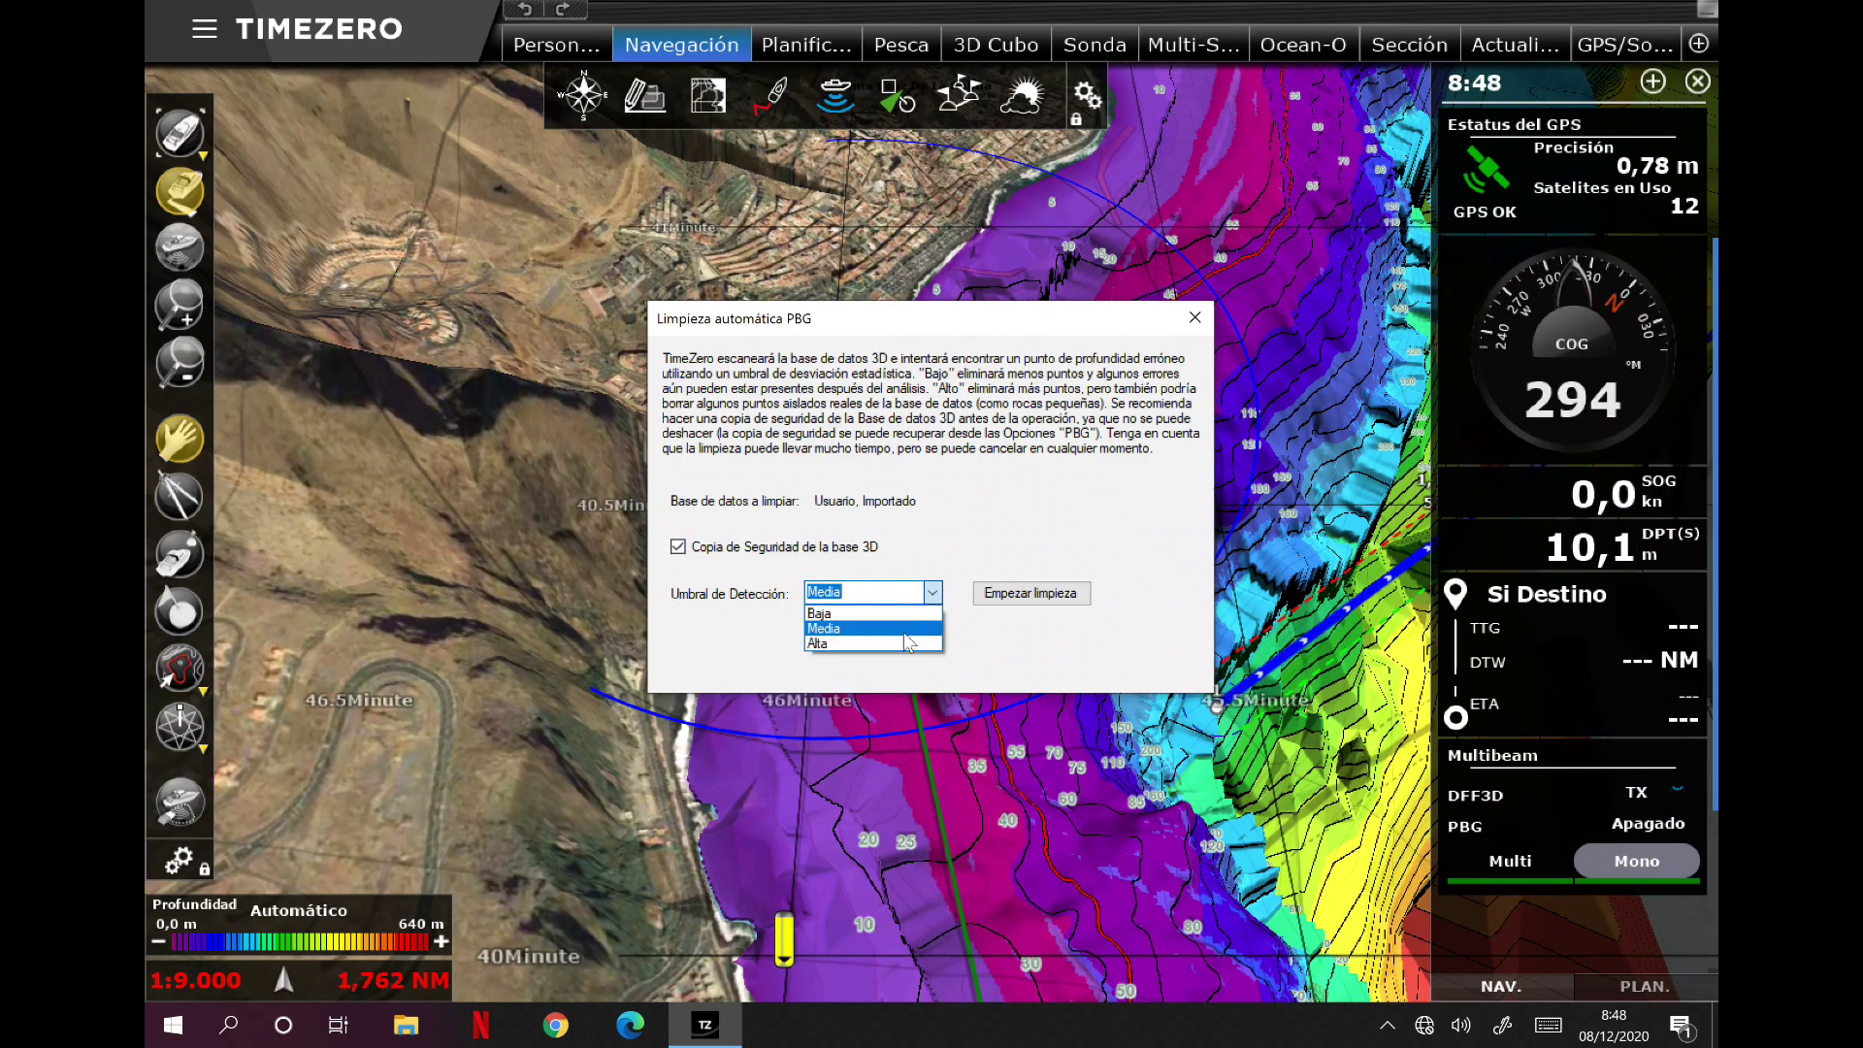
click(901, 633)
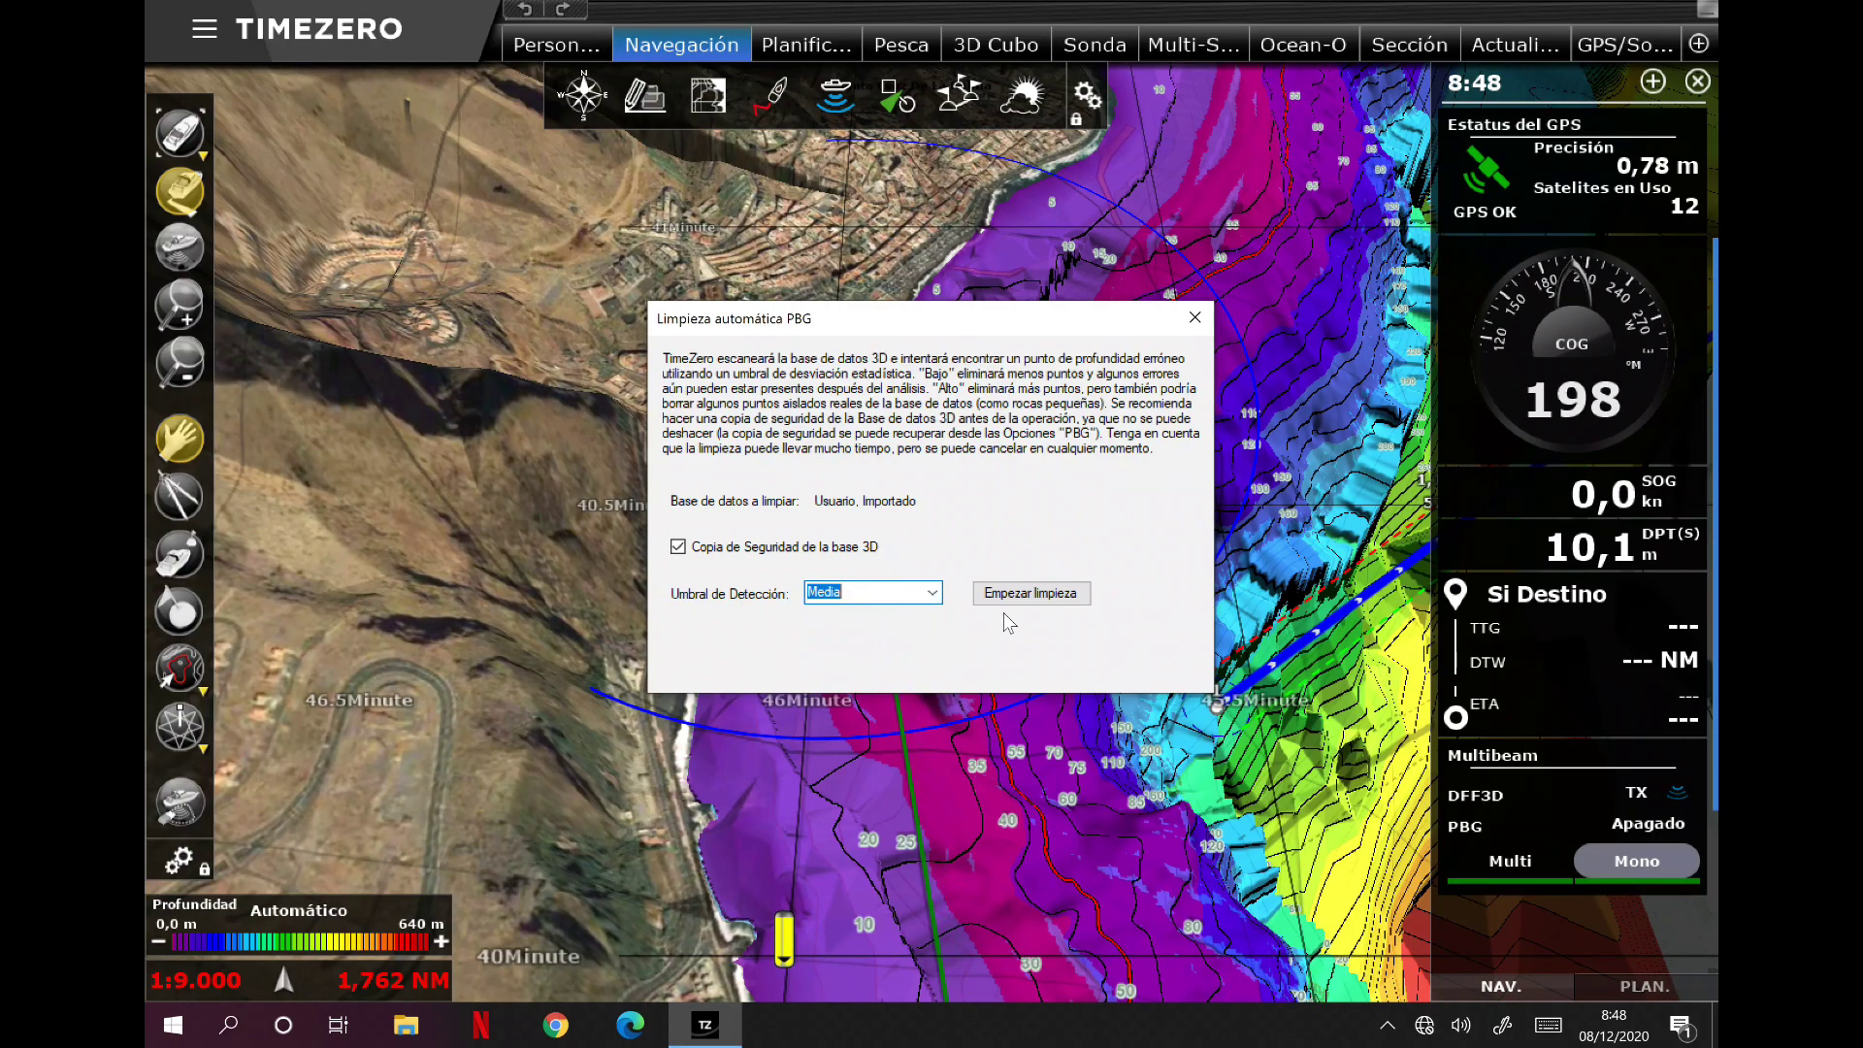
click(1035, 593)
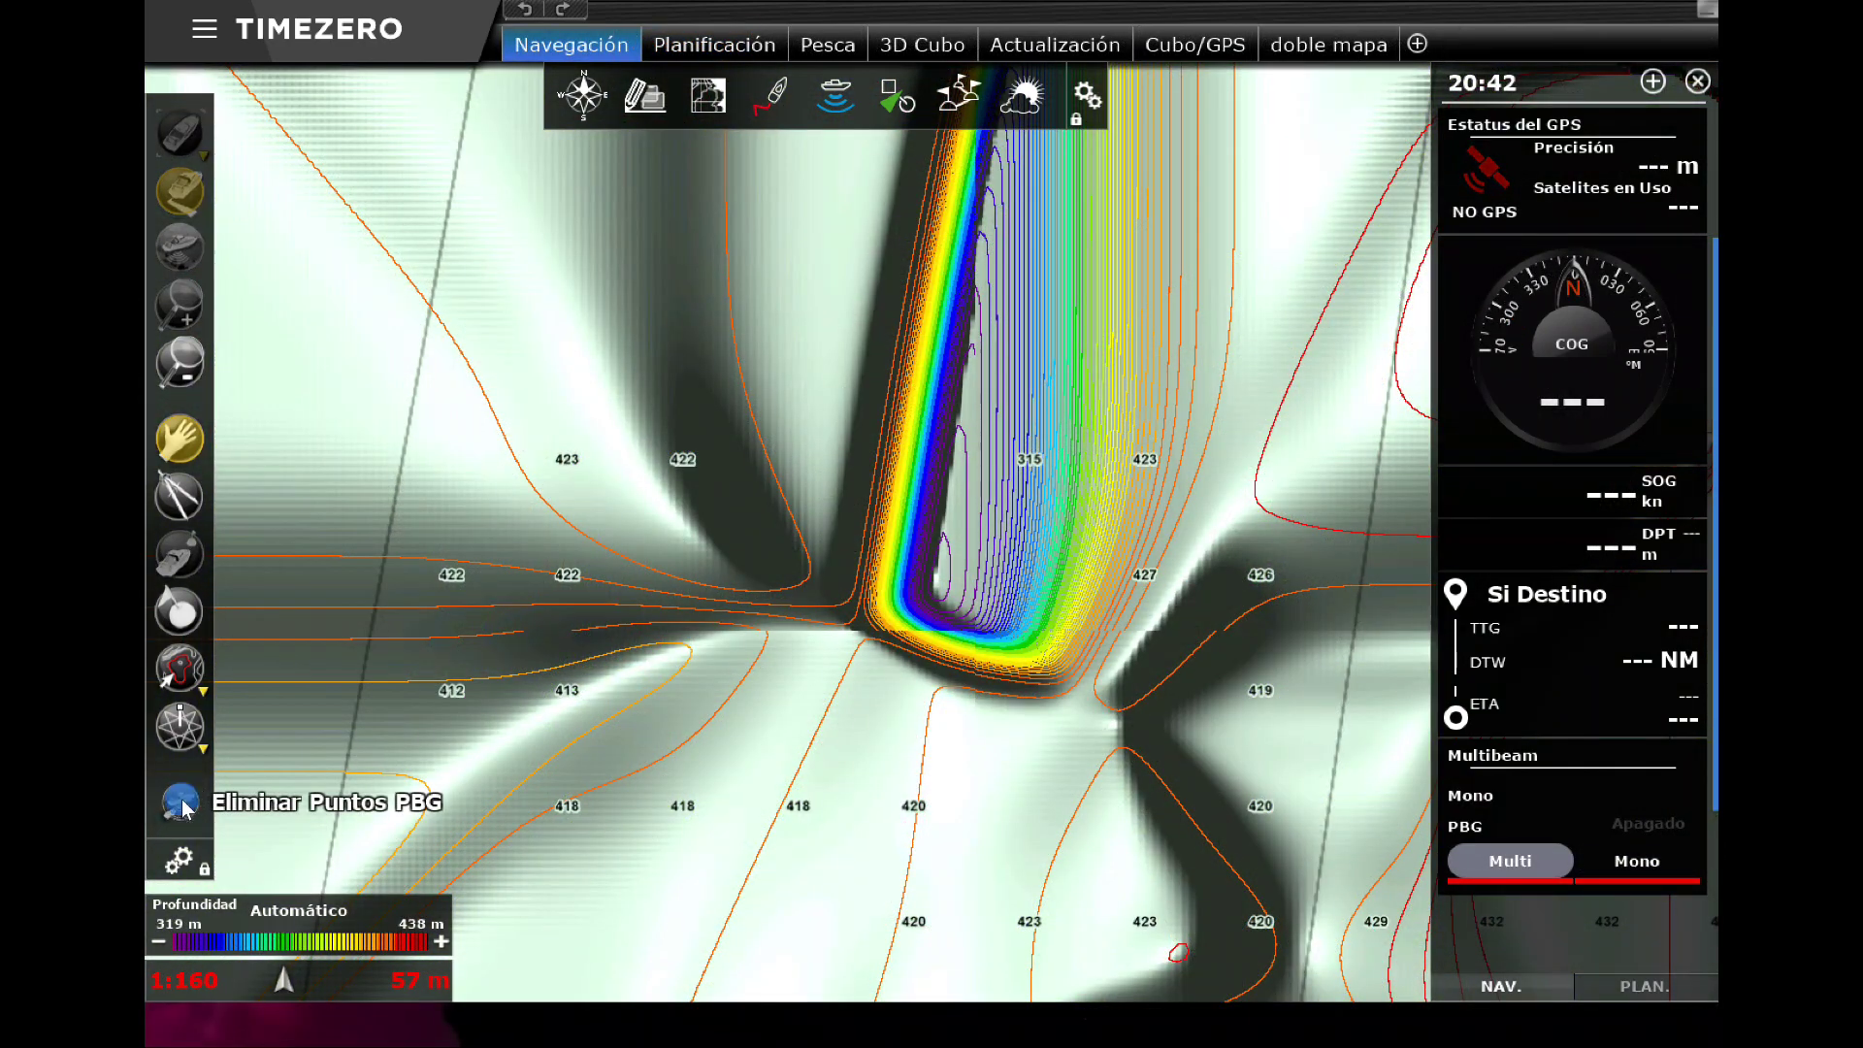
Step: Delete erroneous PBG points with Eliminar Puntos PBG, twice at the lower end of the anomalous ridge and once beside the 315 sounding
click(180, 804)
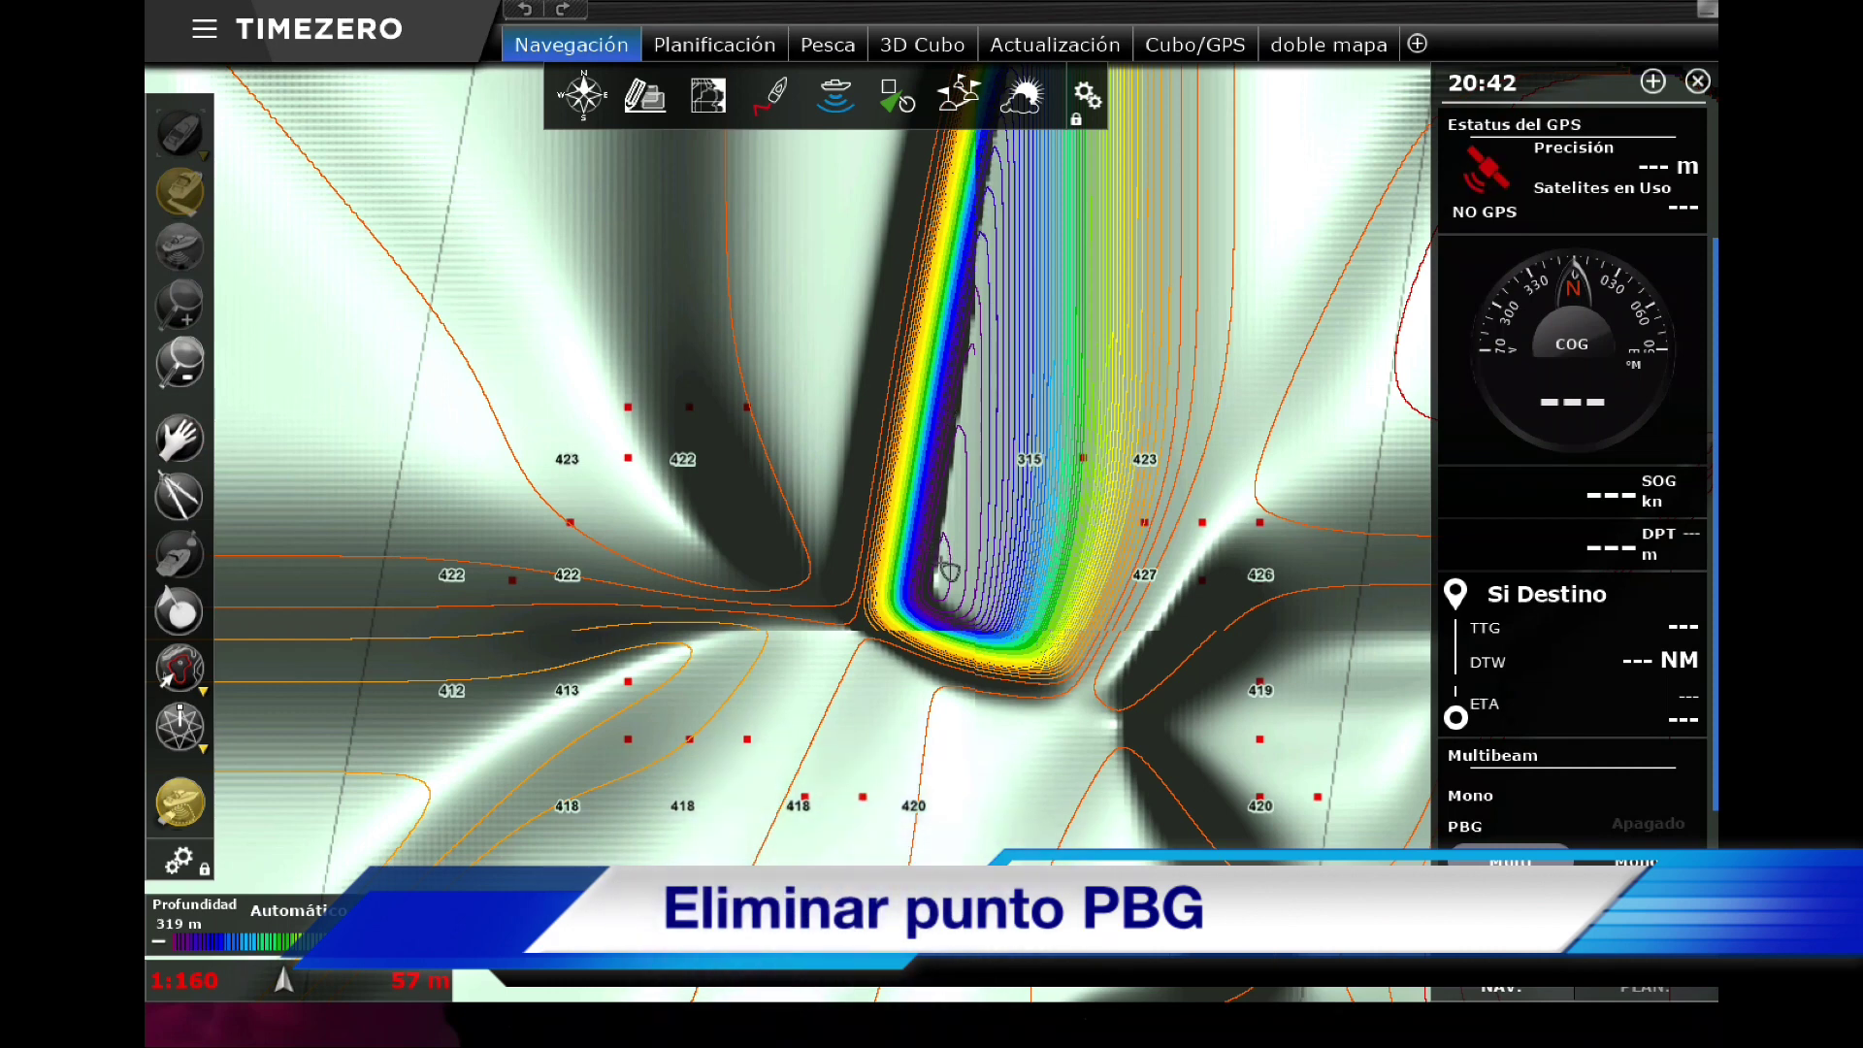
click(940, 562)
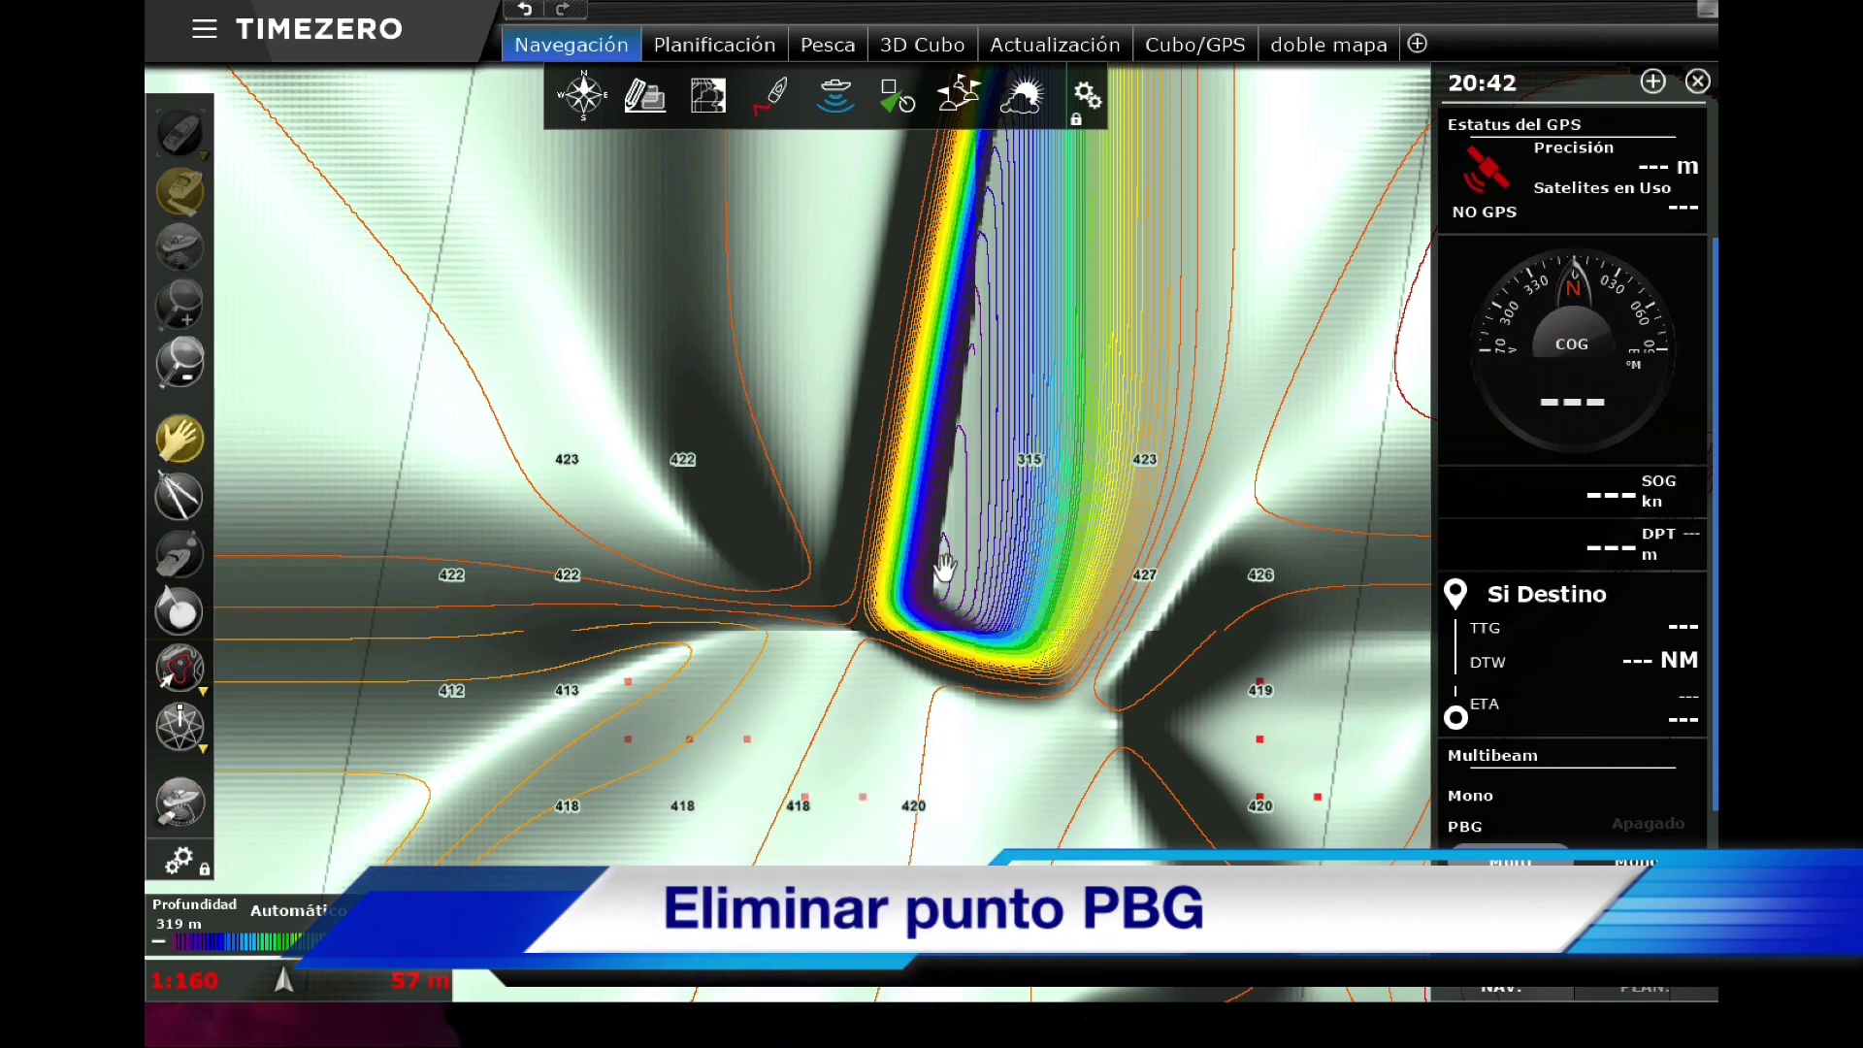
click(192, 813)
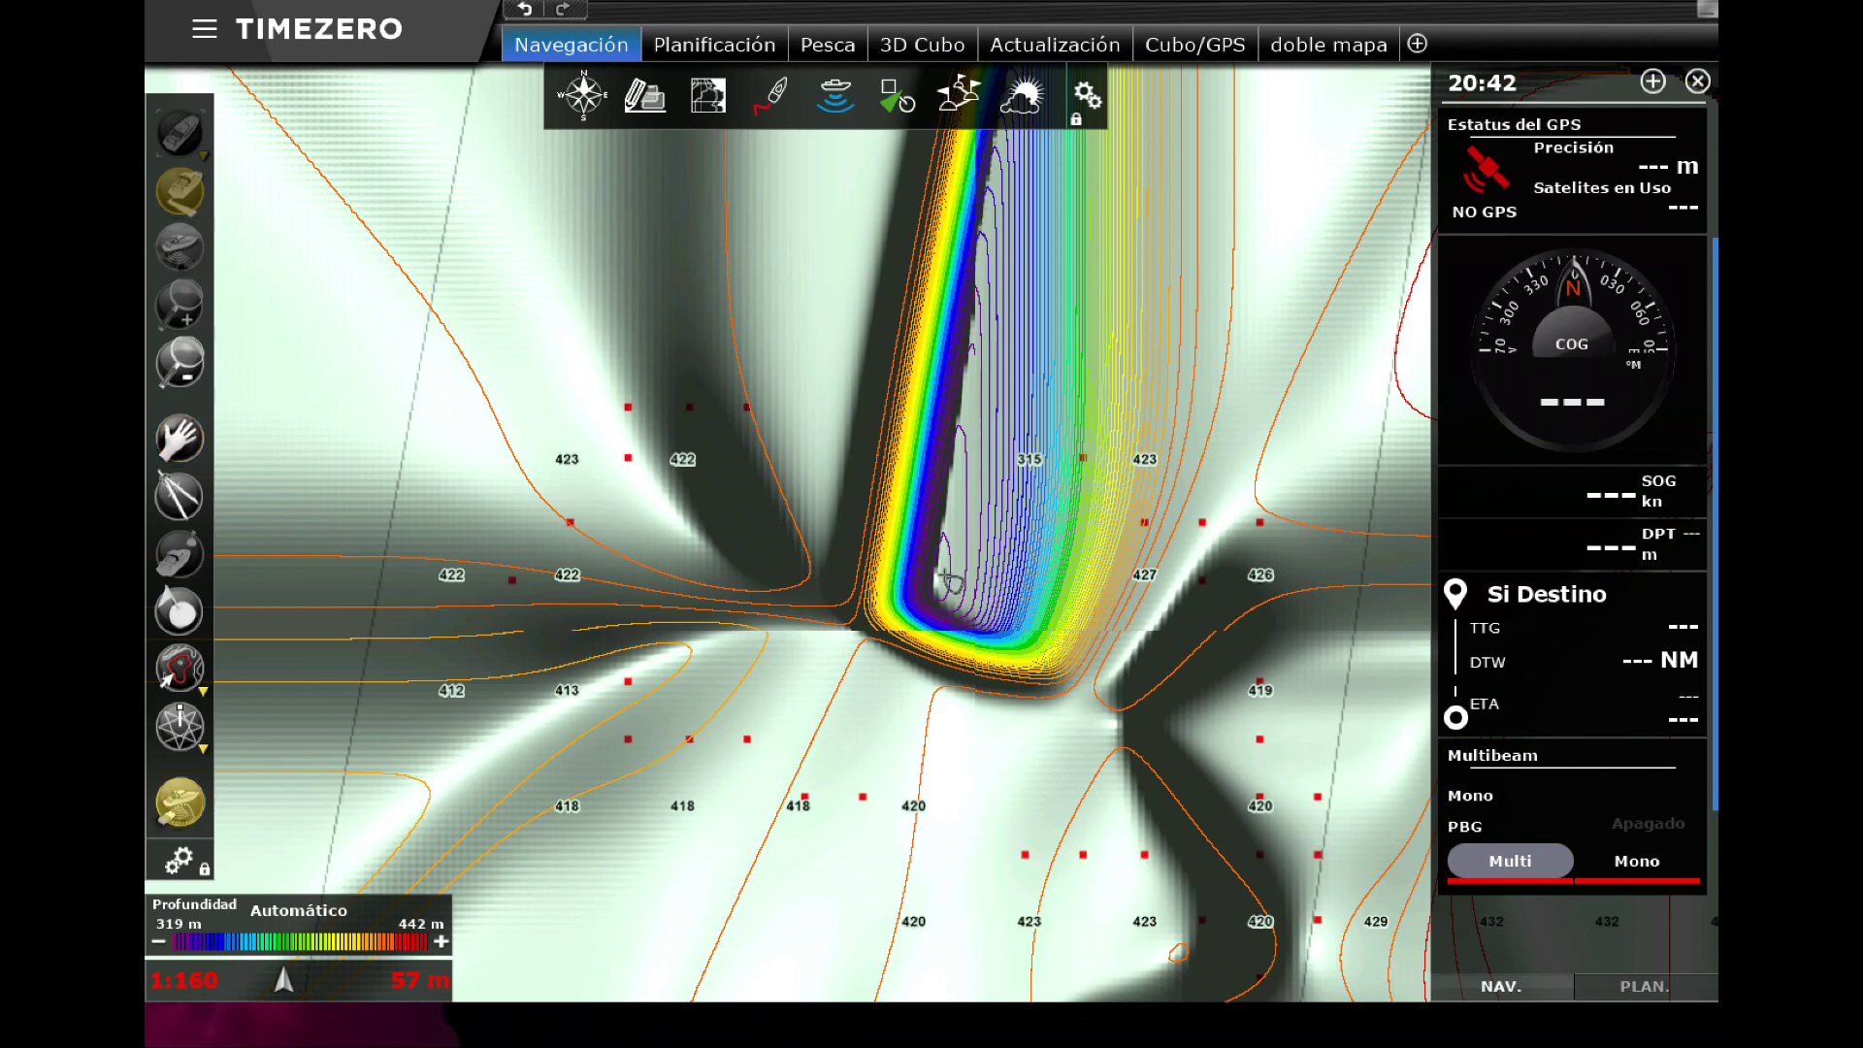
click(937, 572)
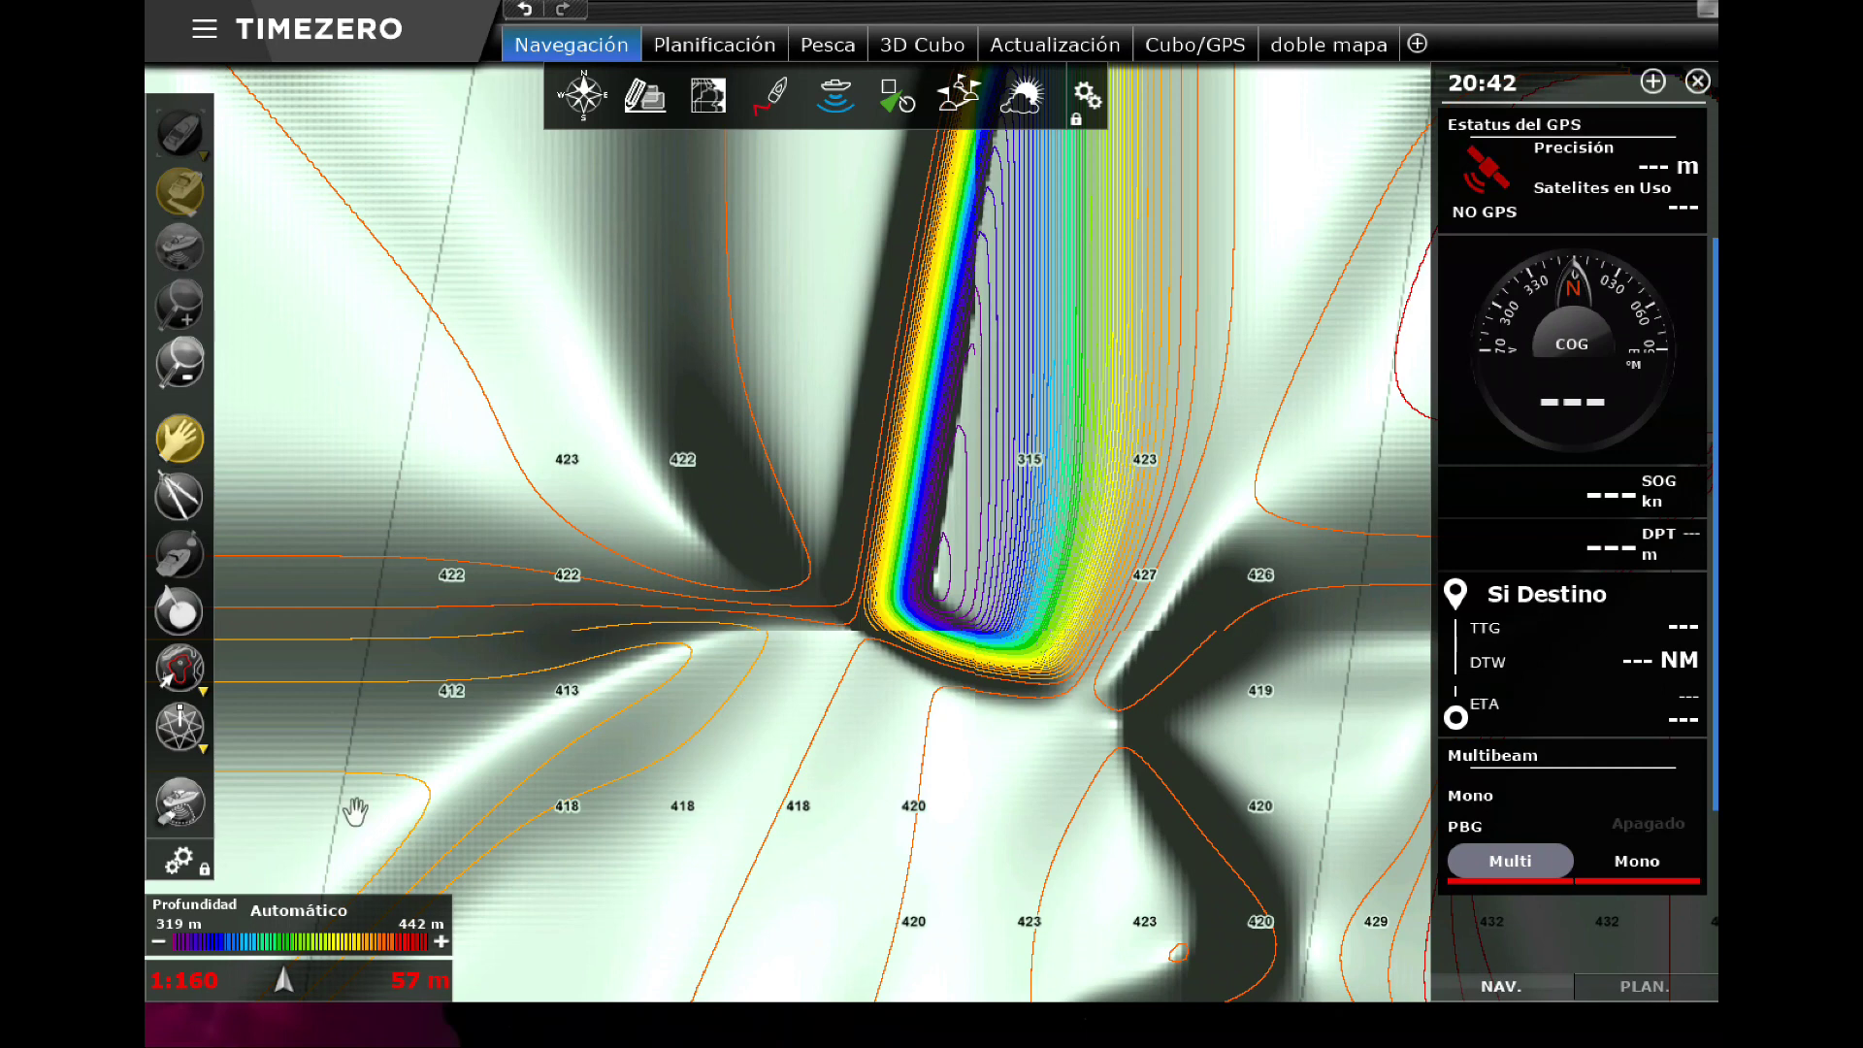
click(180, 803)
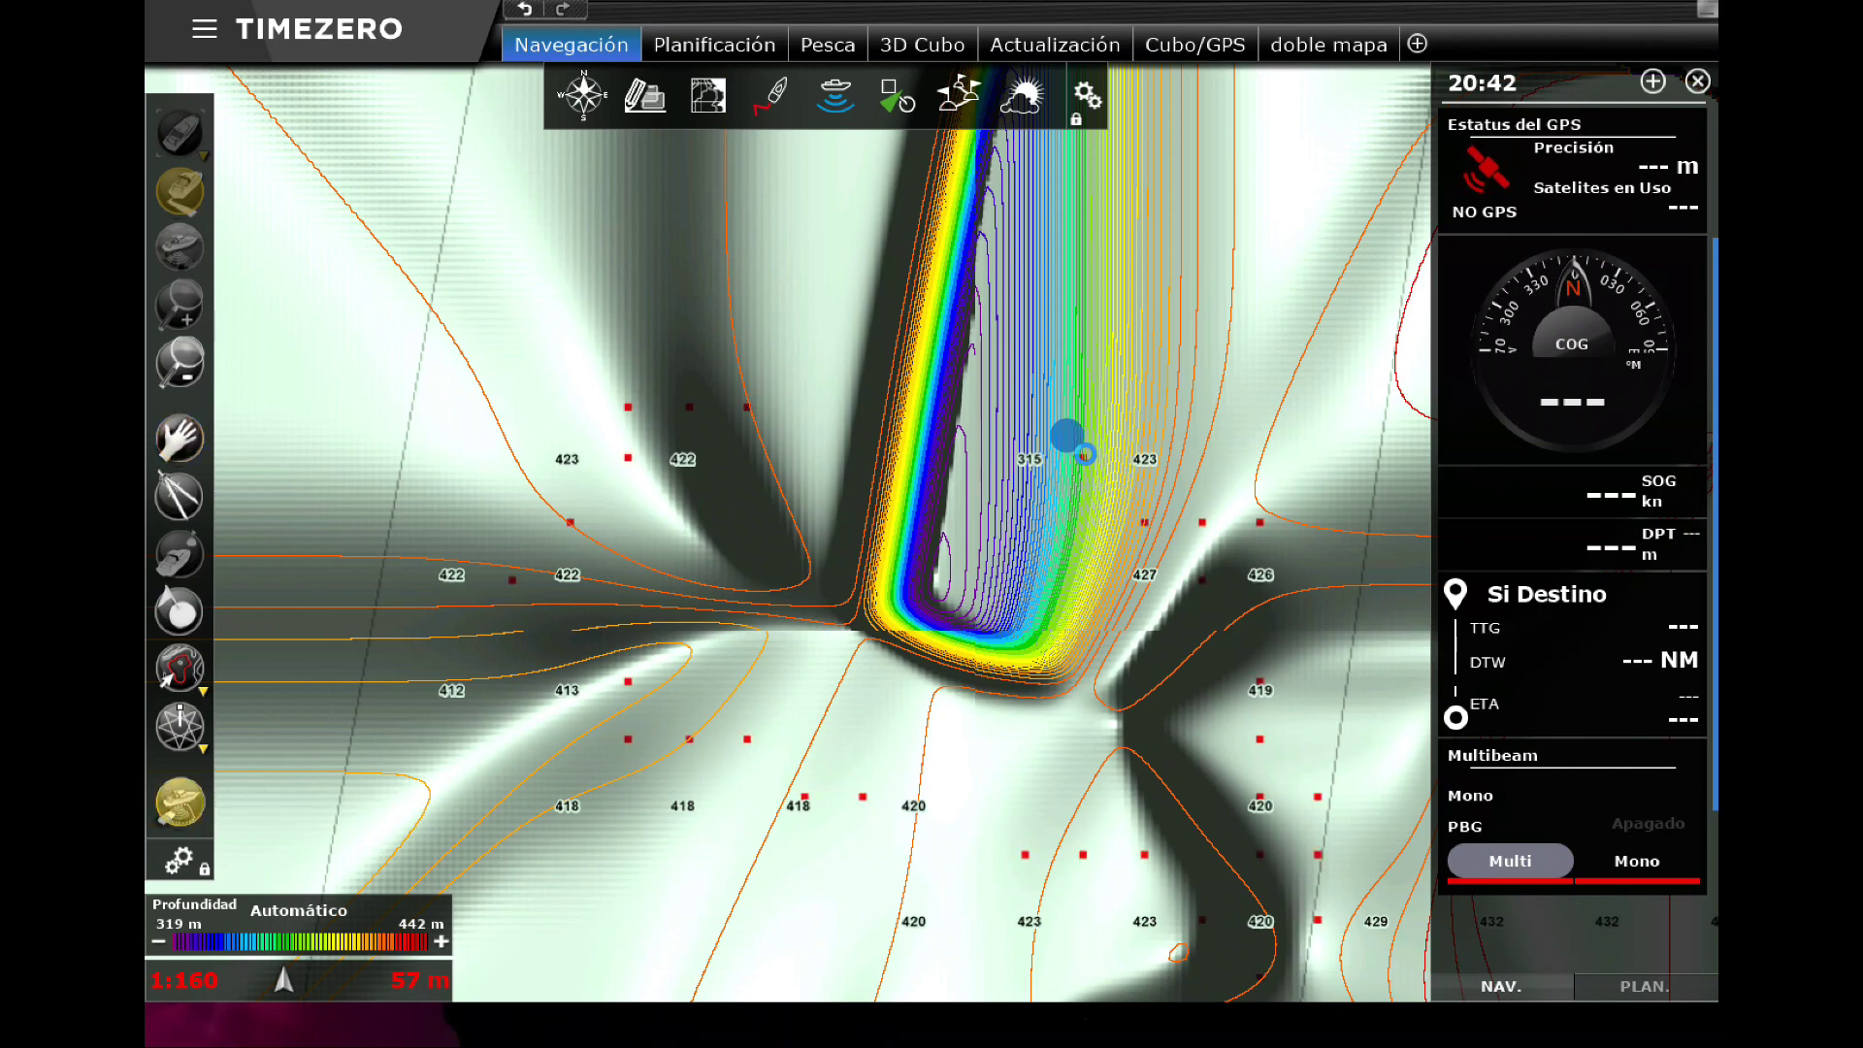
click(1085, 453)
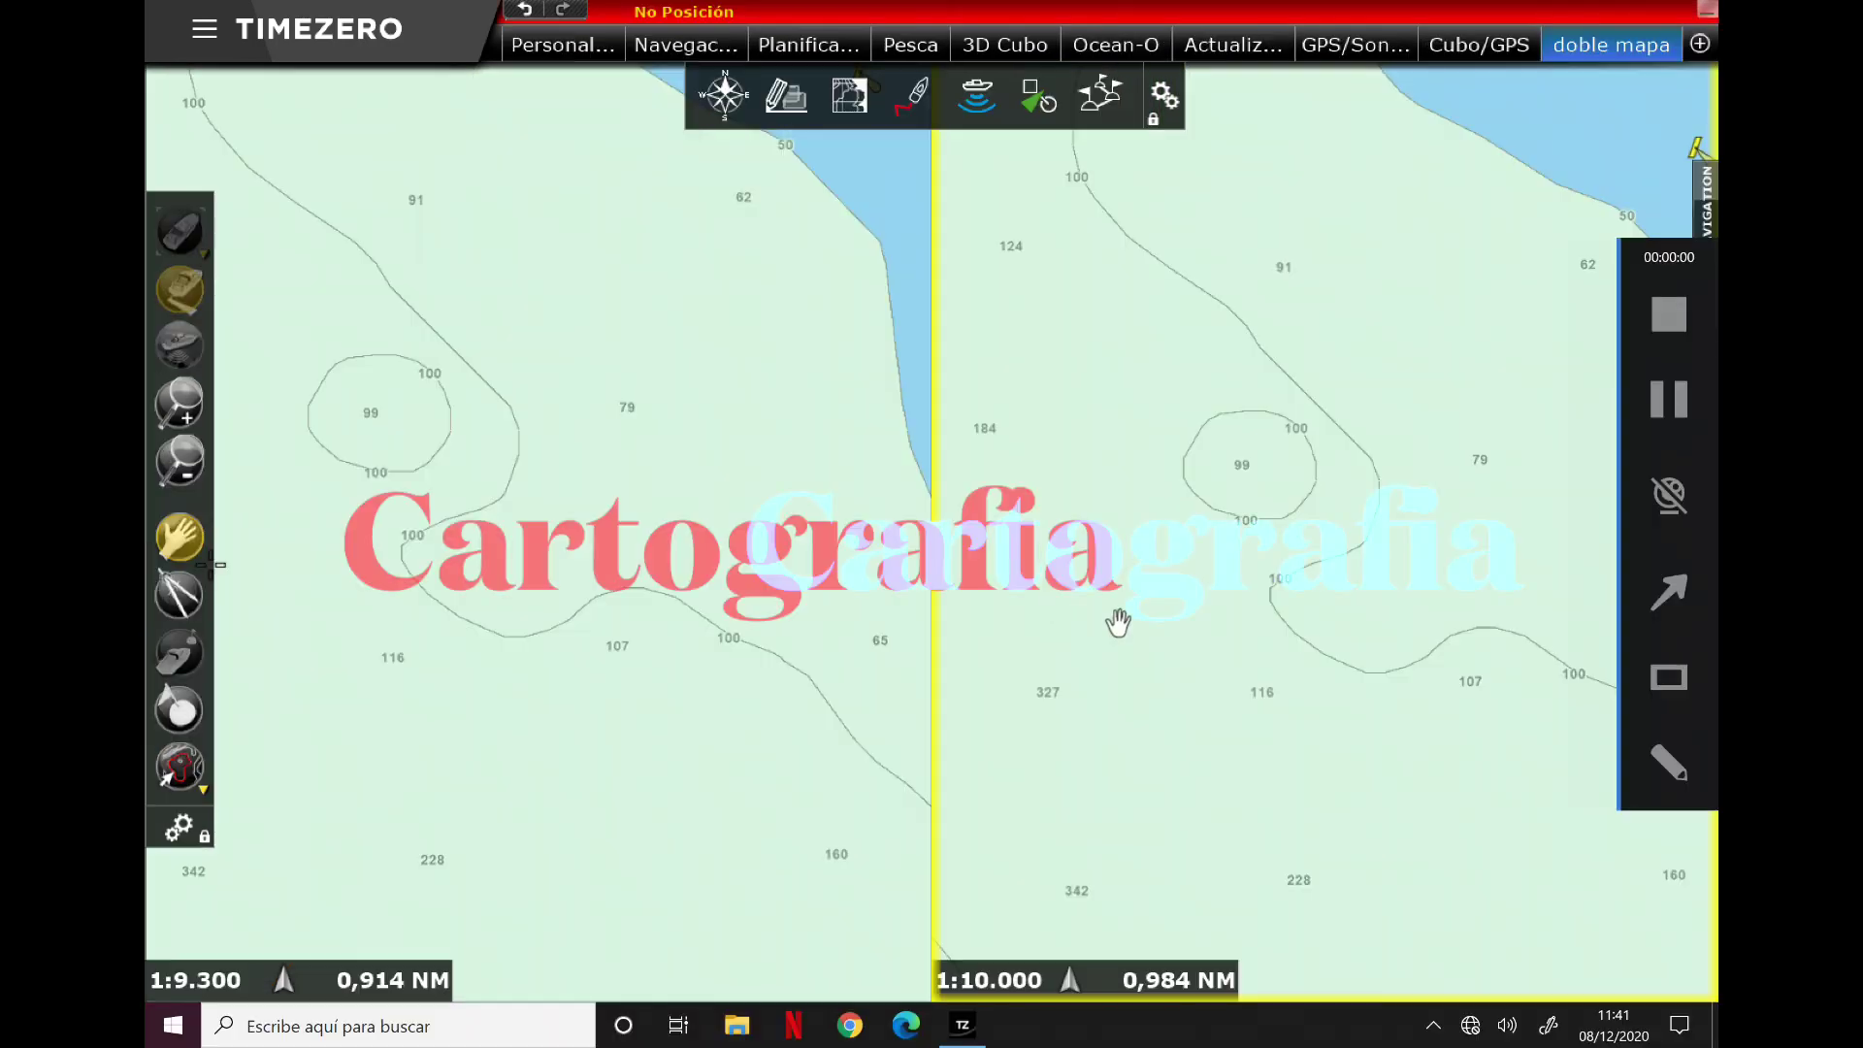
Step: Alternate the active chart between the 1:10.000 and 1:9.300 charts in the doble mapa workspace to compare them
click(1112, 623)
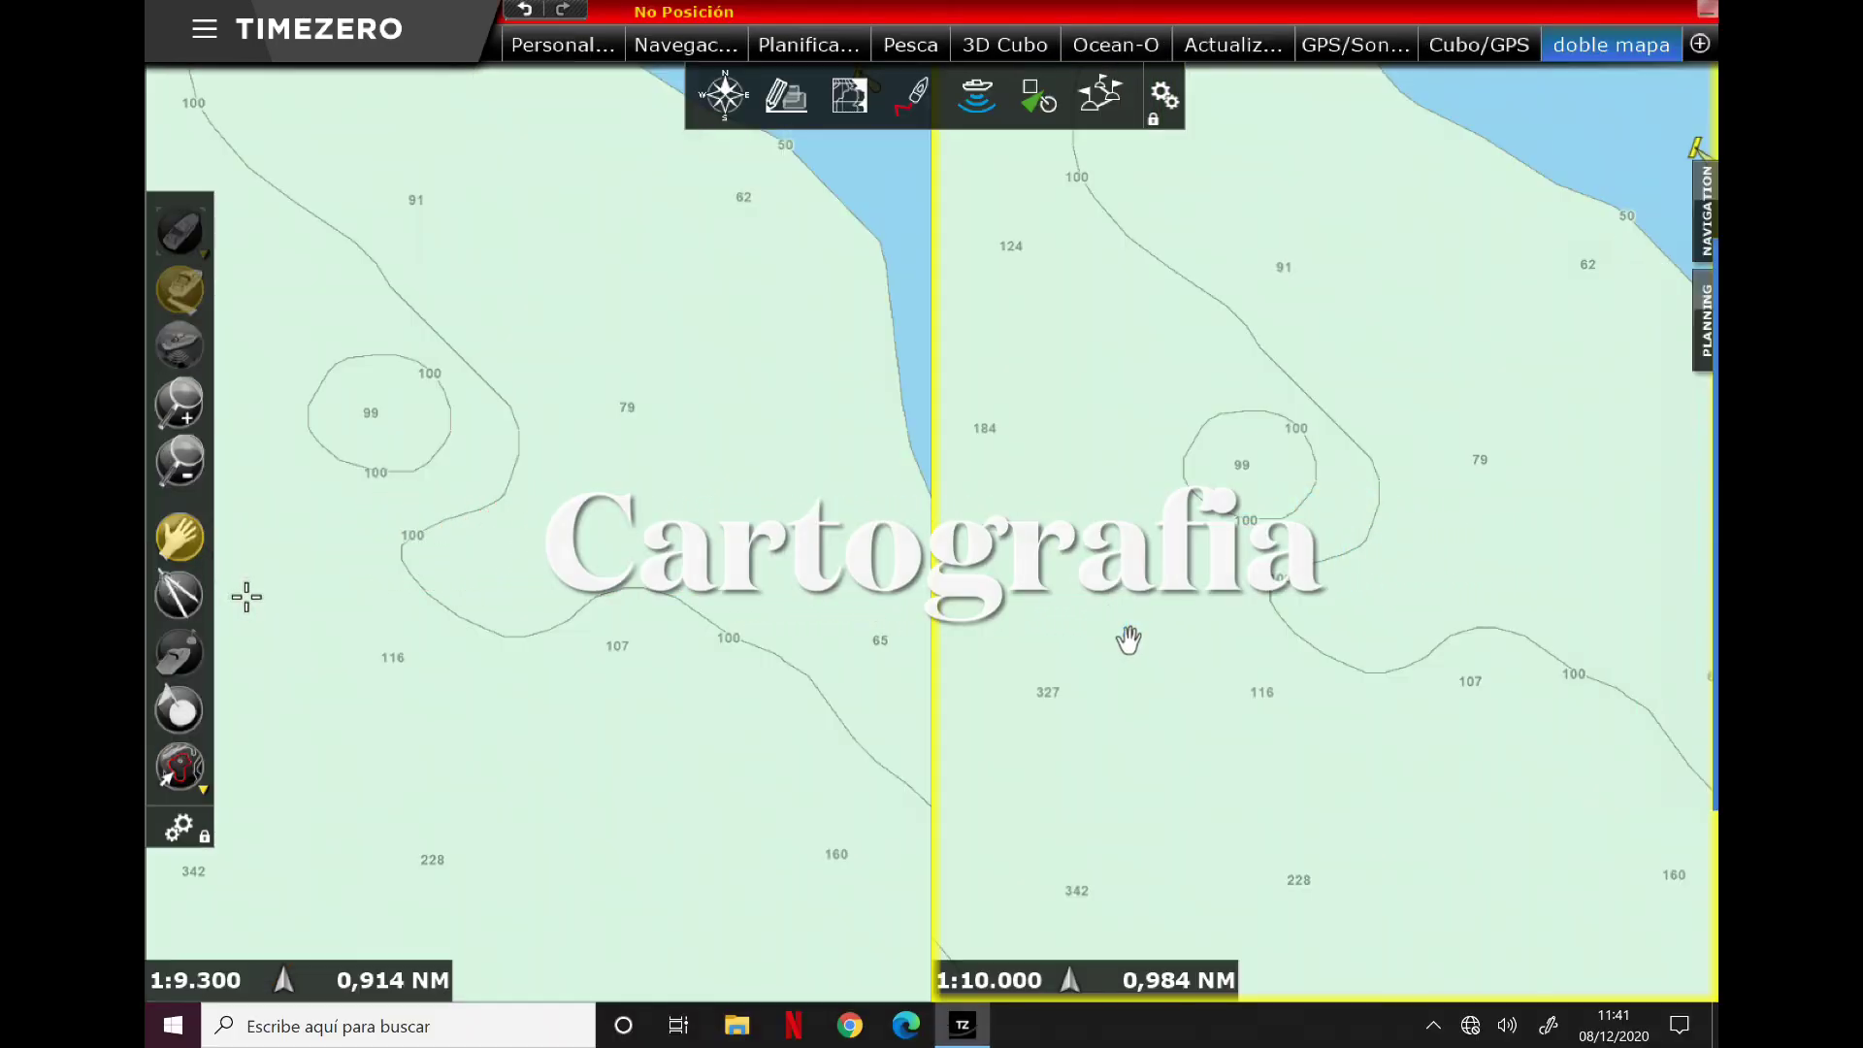
click(563, 597)
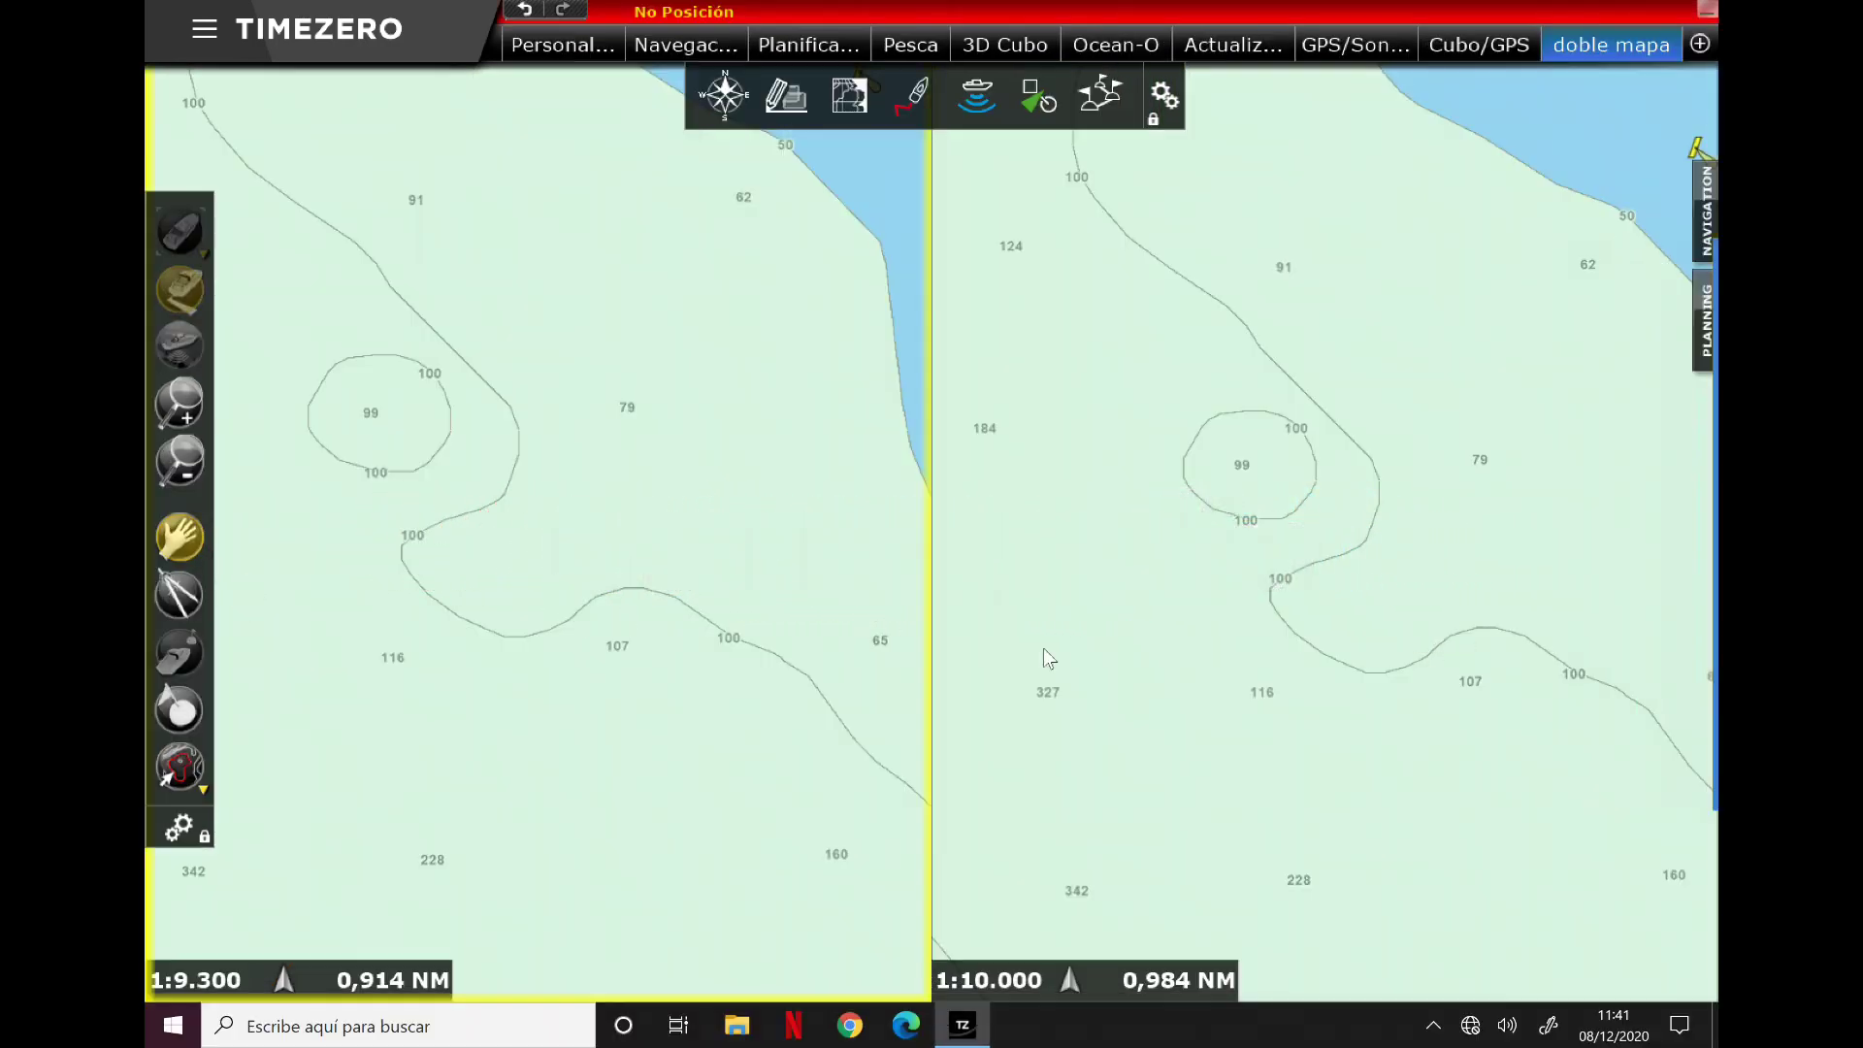
click(1110, 622)
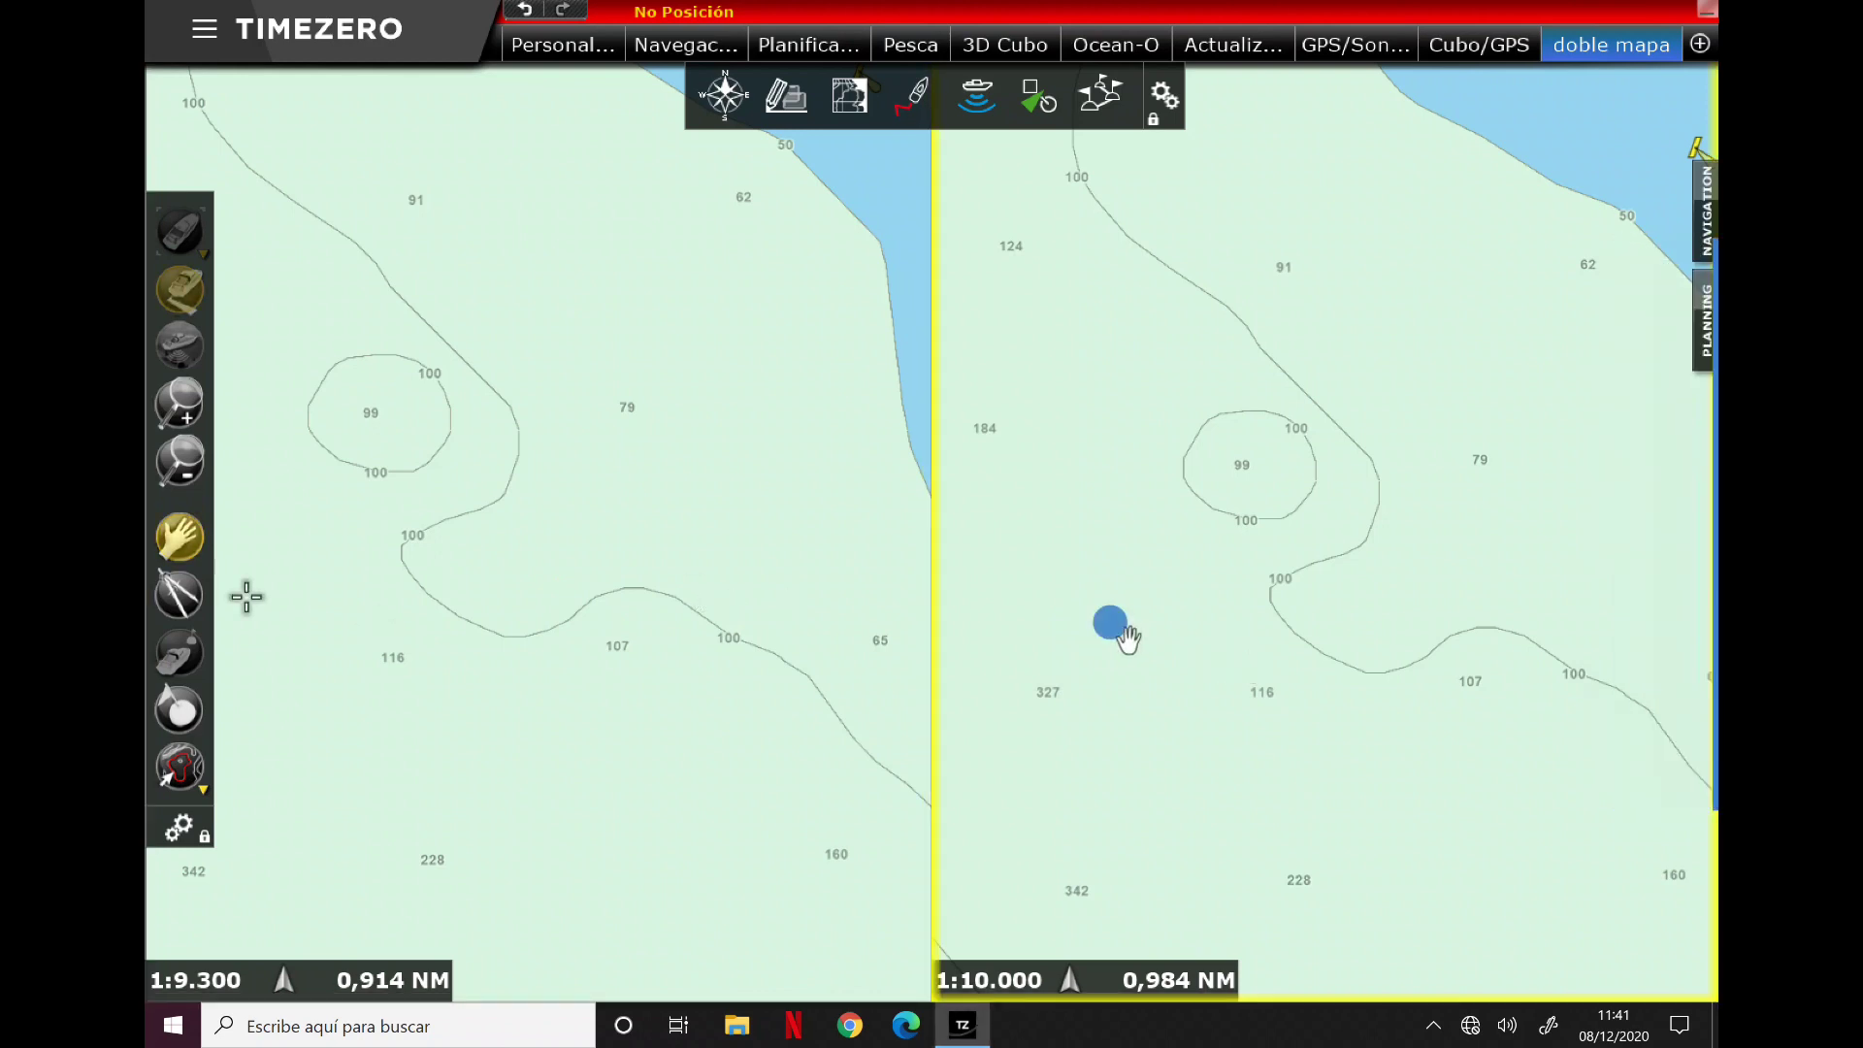
click(579, 616)
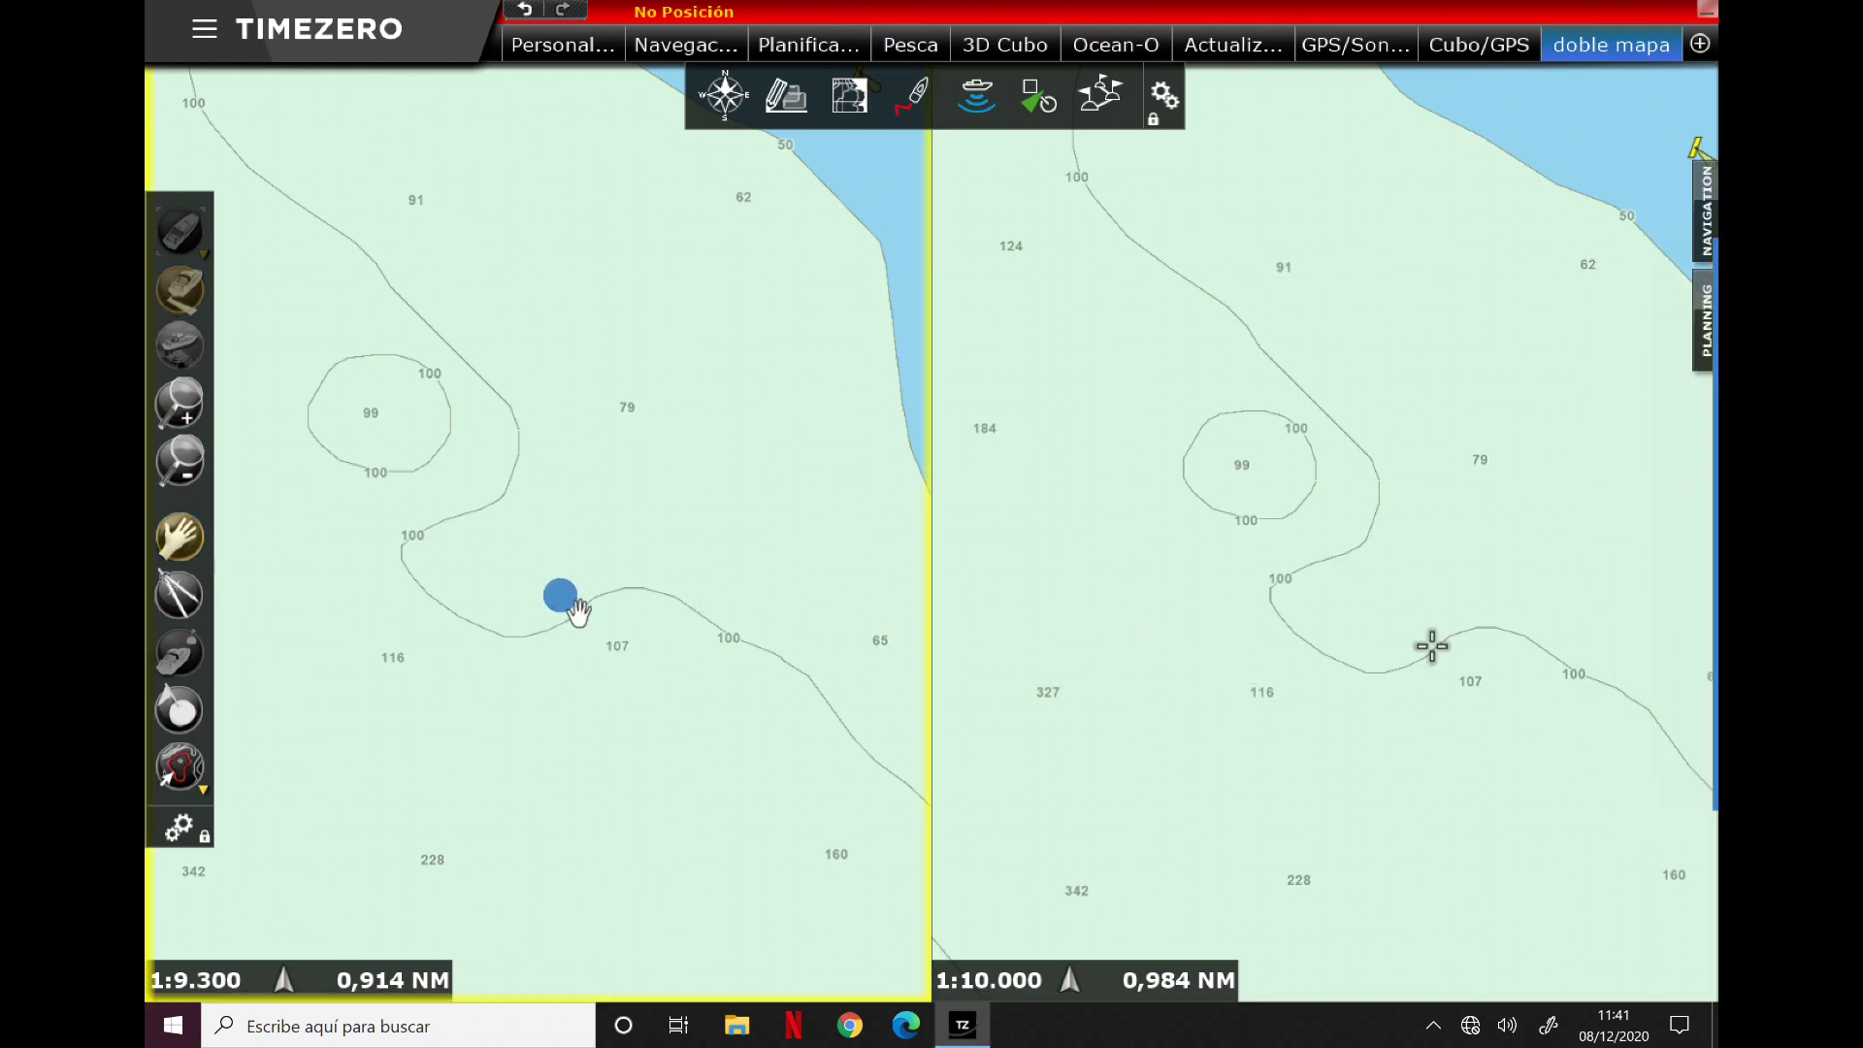
click(1234, 651)
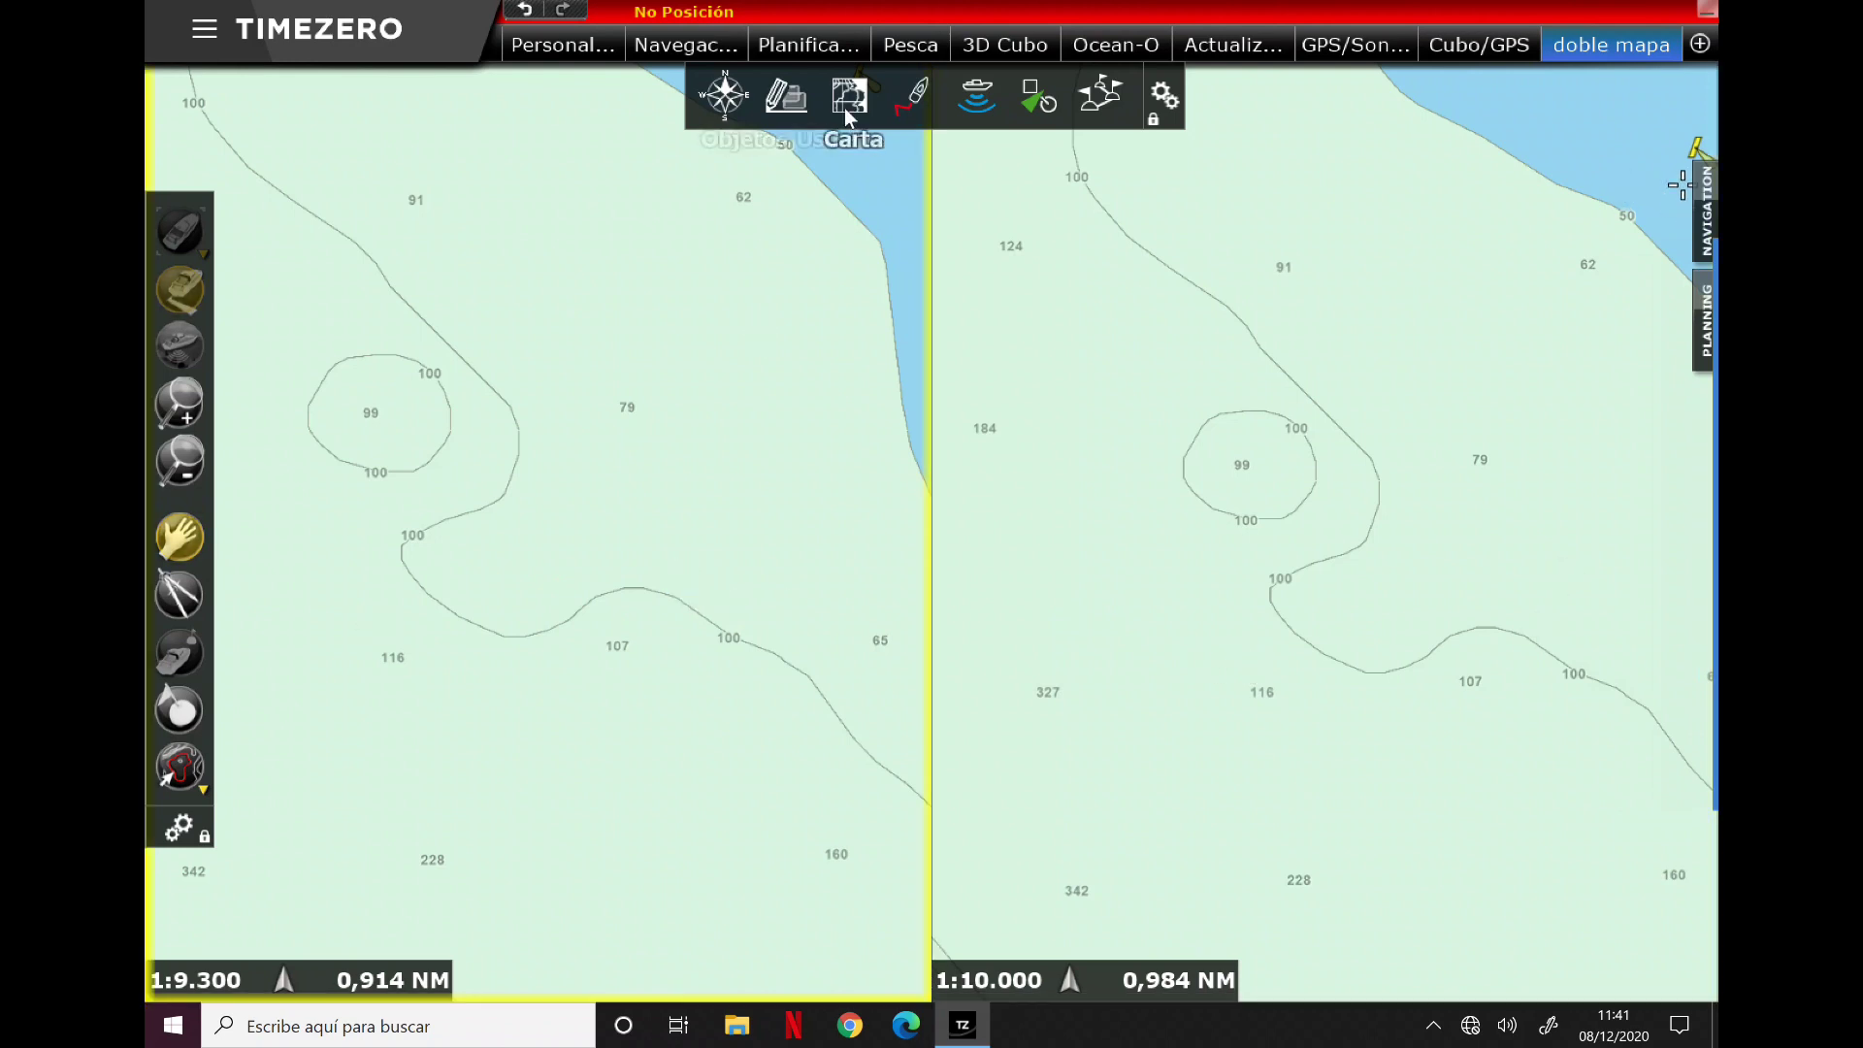
Step: Review the chart types available for the 1:9.300 chart, keeping MM3D C-MAP
click(846, 102)
mouse_move(902, 143)
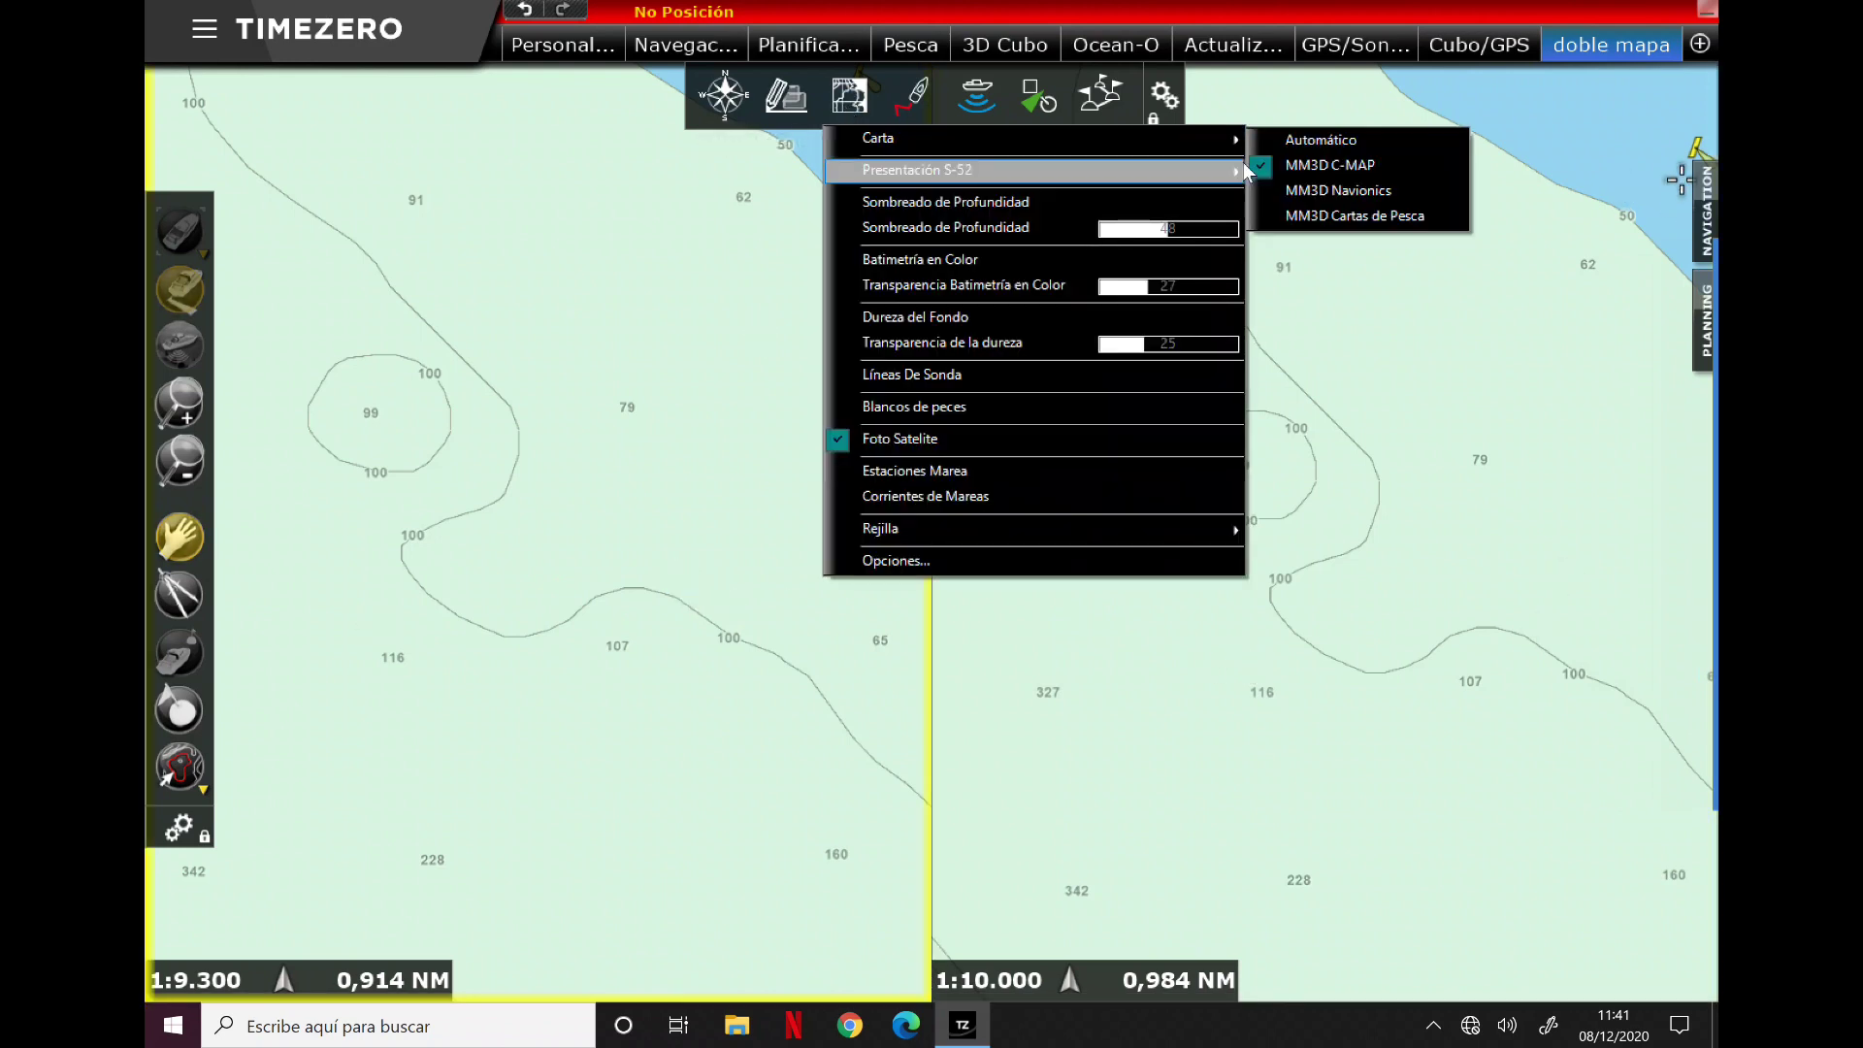
click(1328, 174)
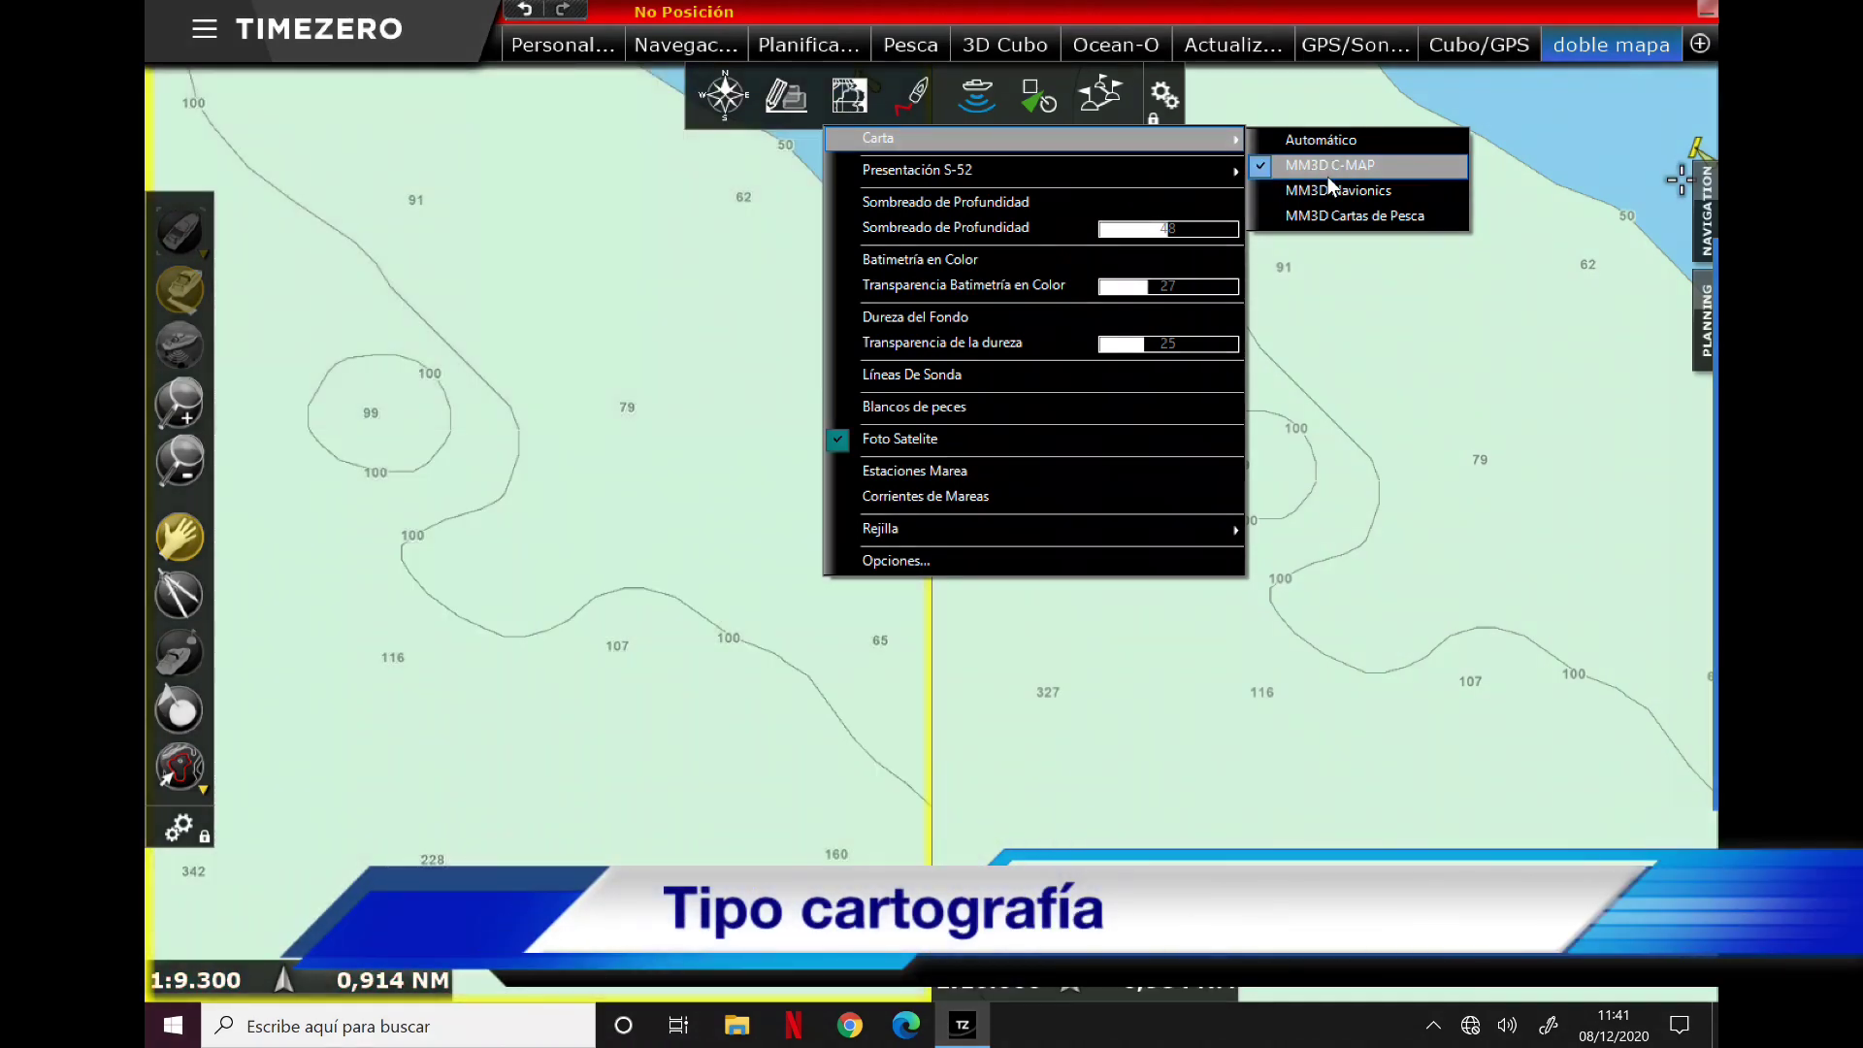
click(1382, 485)
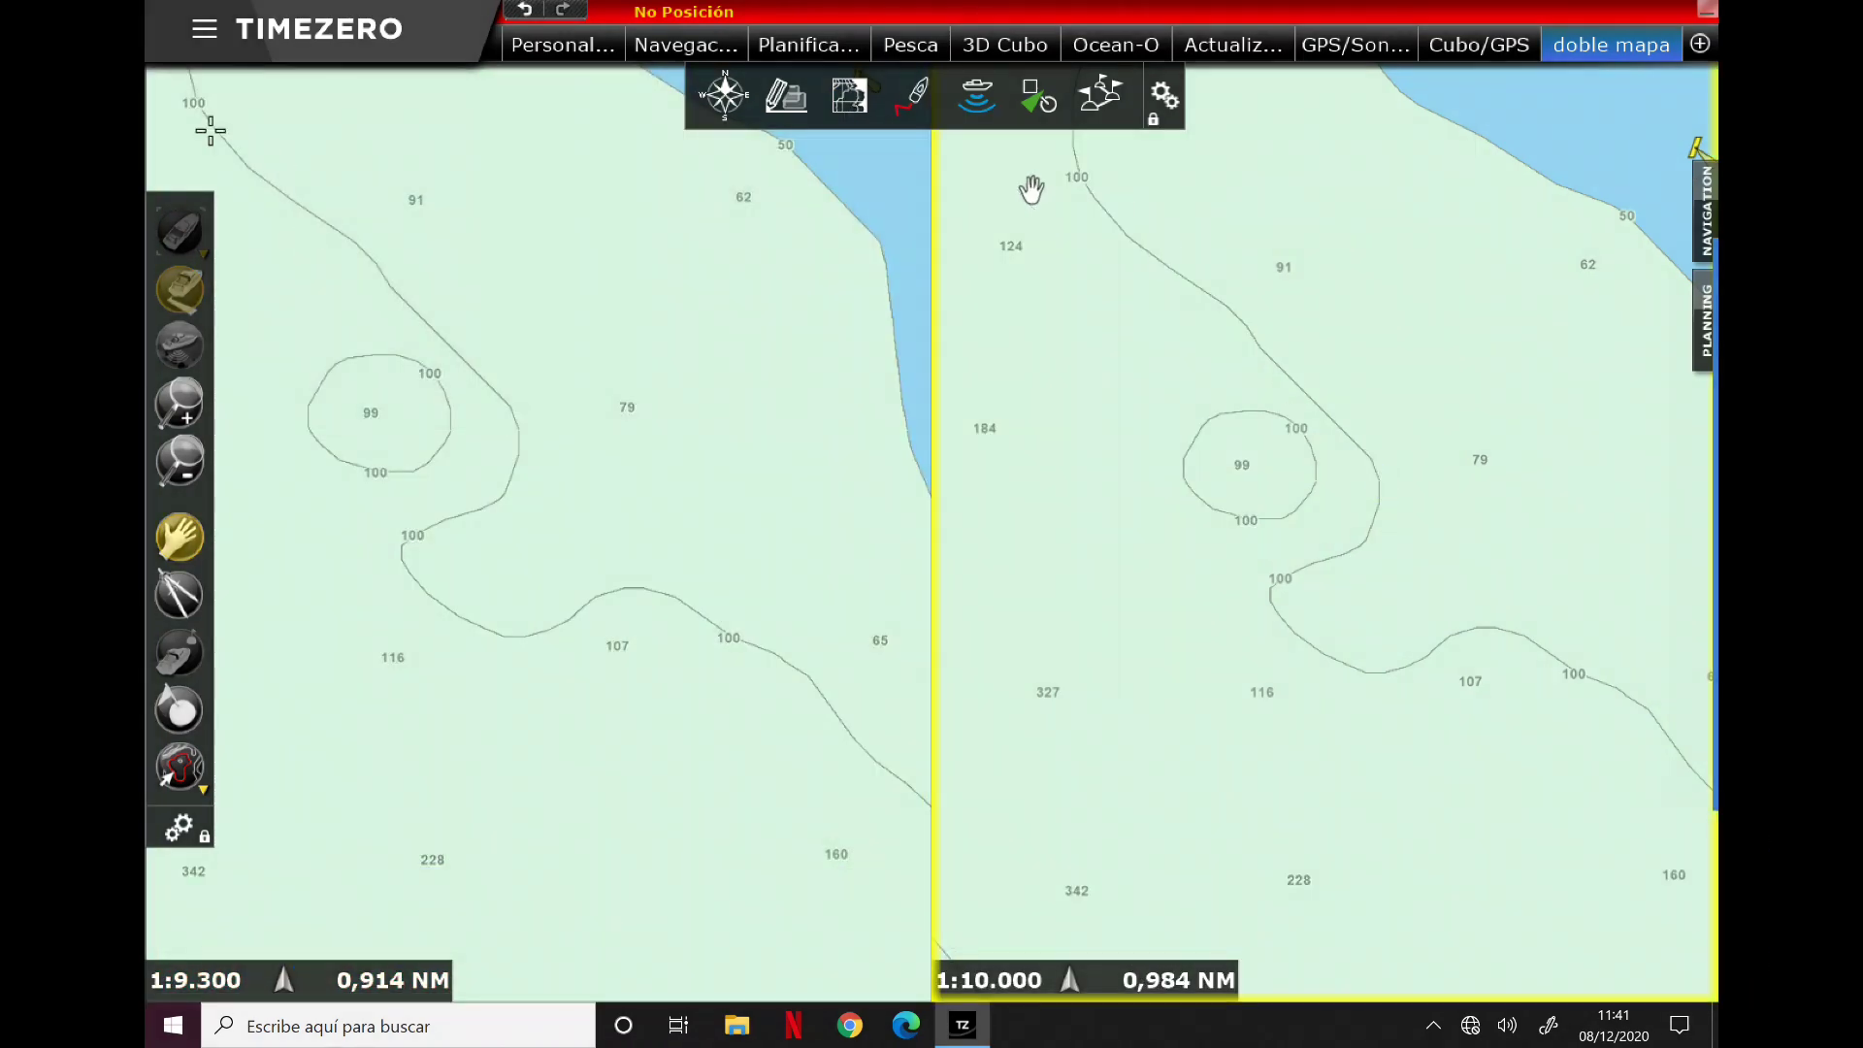
Step: Set the chart type of the 1:10.000 chart to MM3D Cartas de Pesca
click(1316, 427)
click(851, 97)
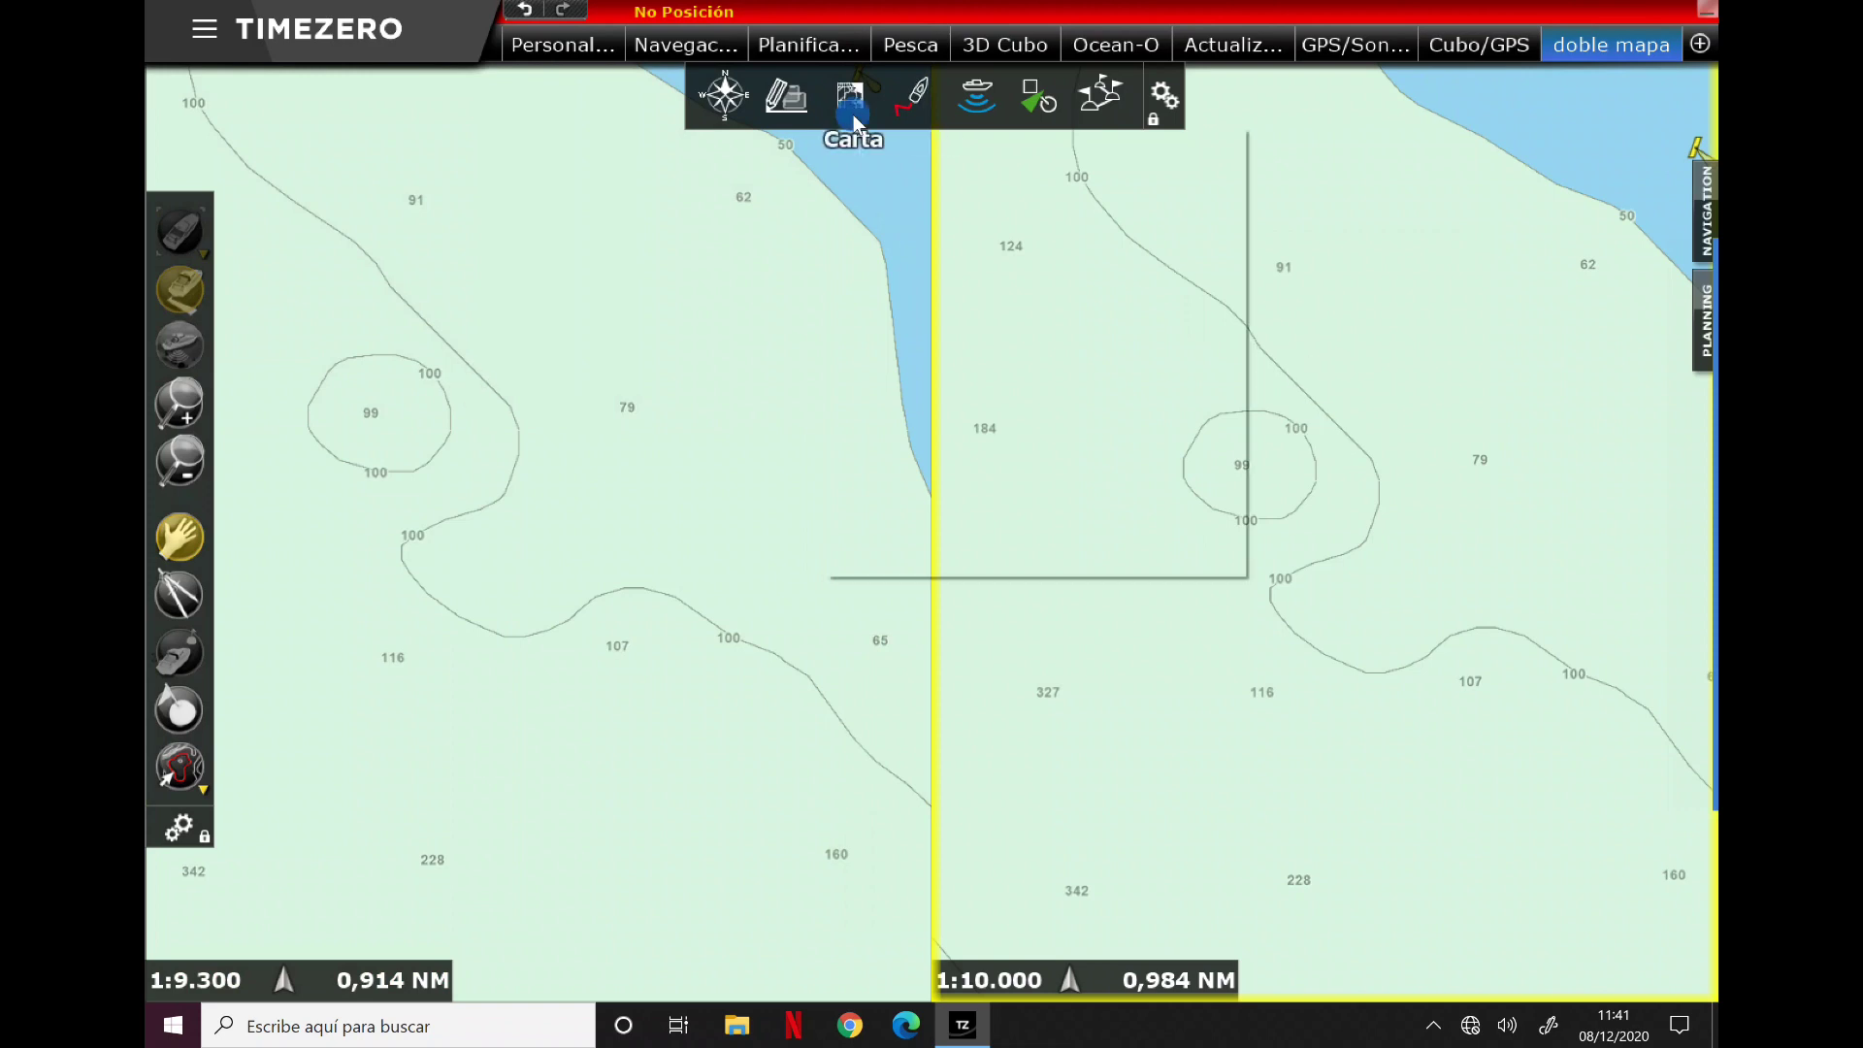
mouse_move(970, 141)
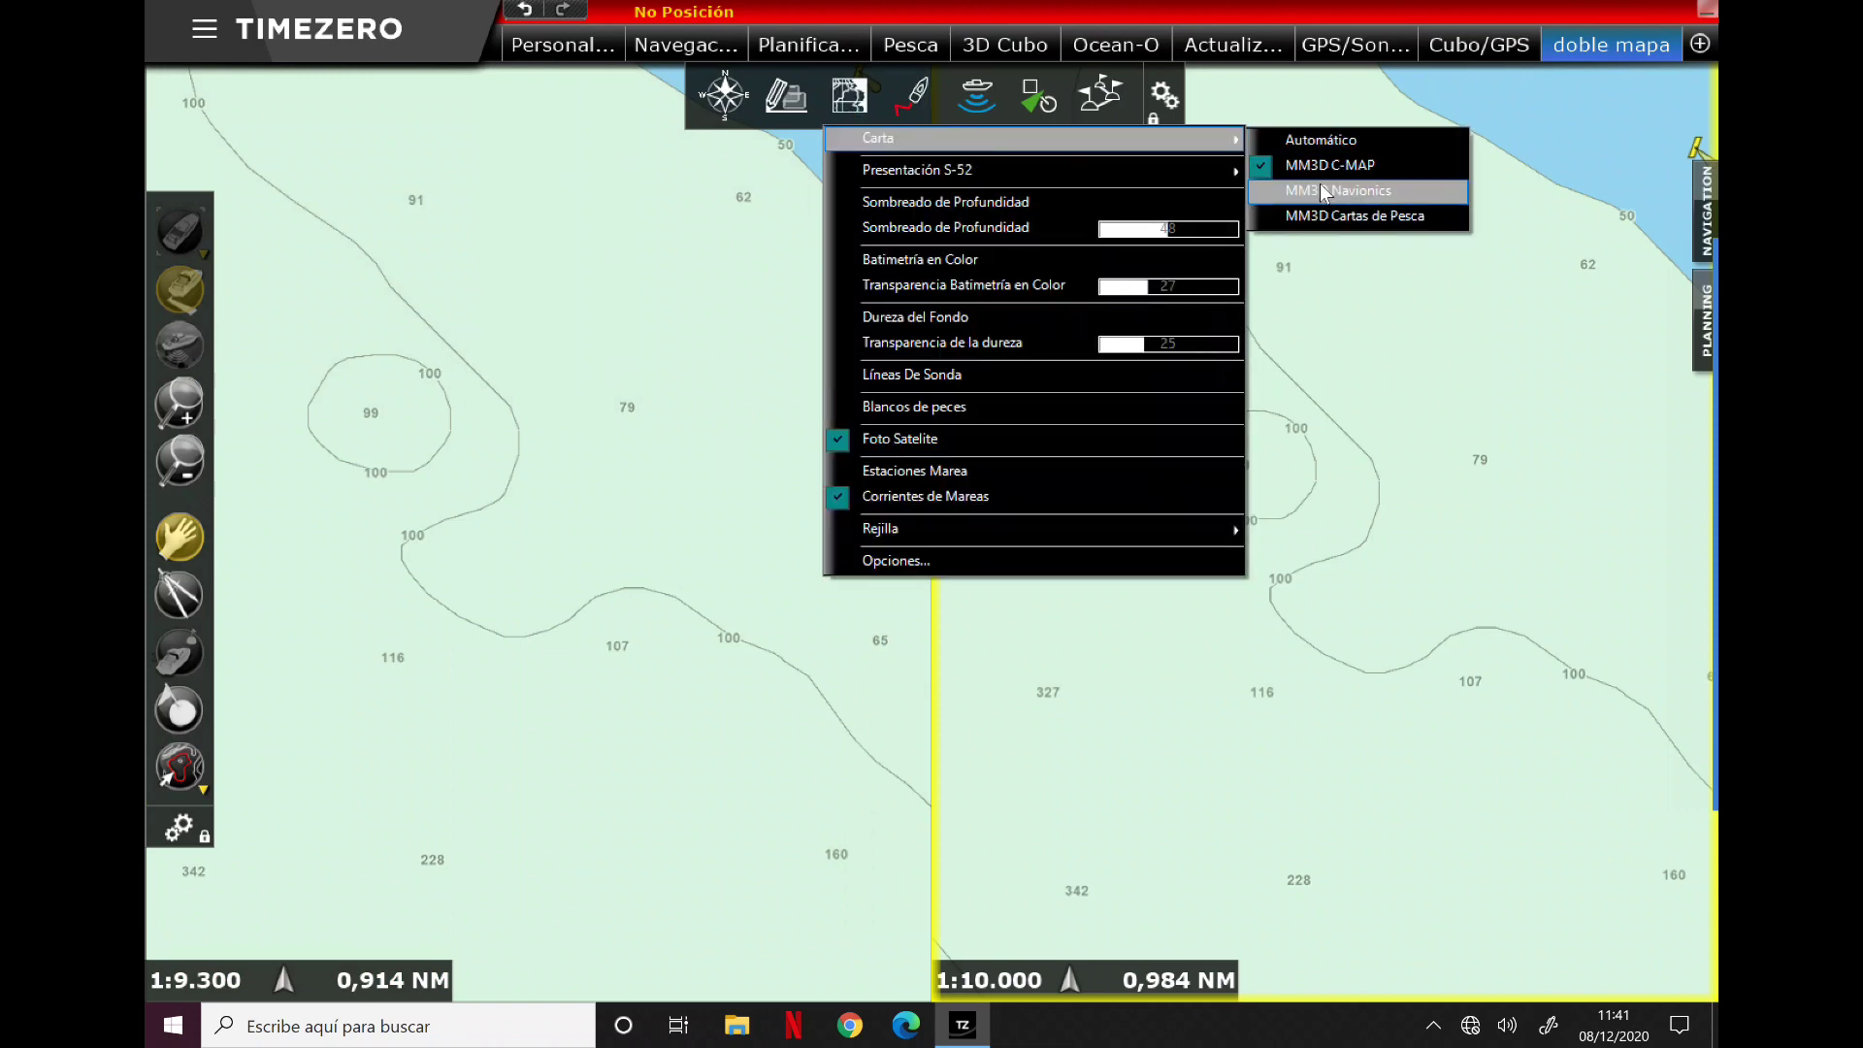
click(1325, 218)
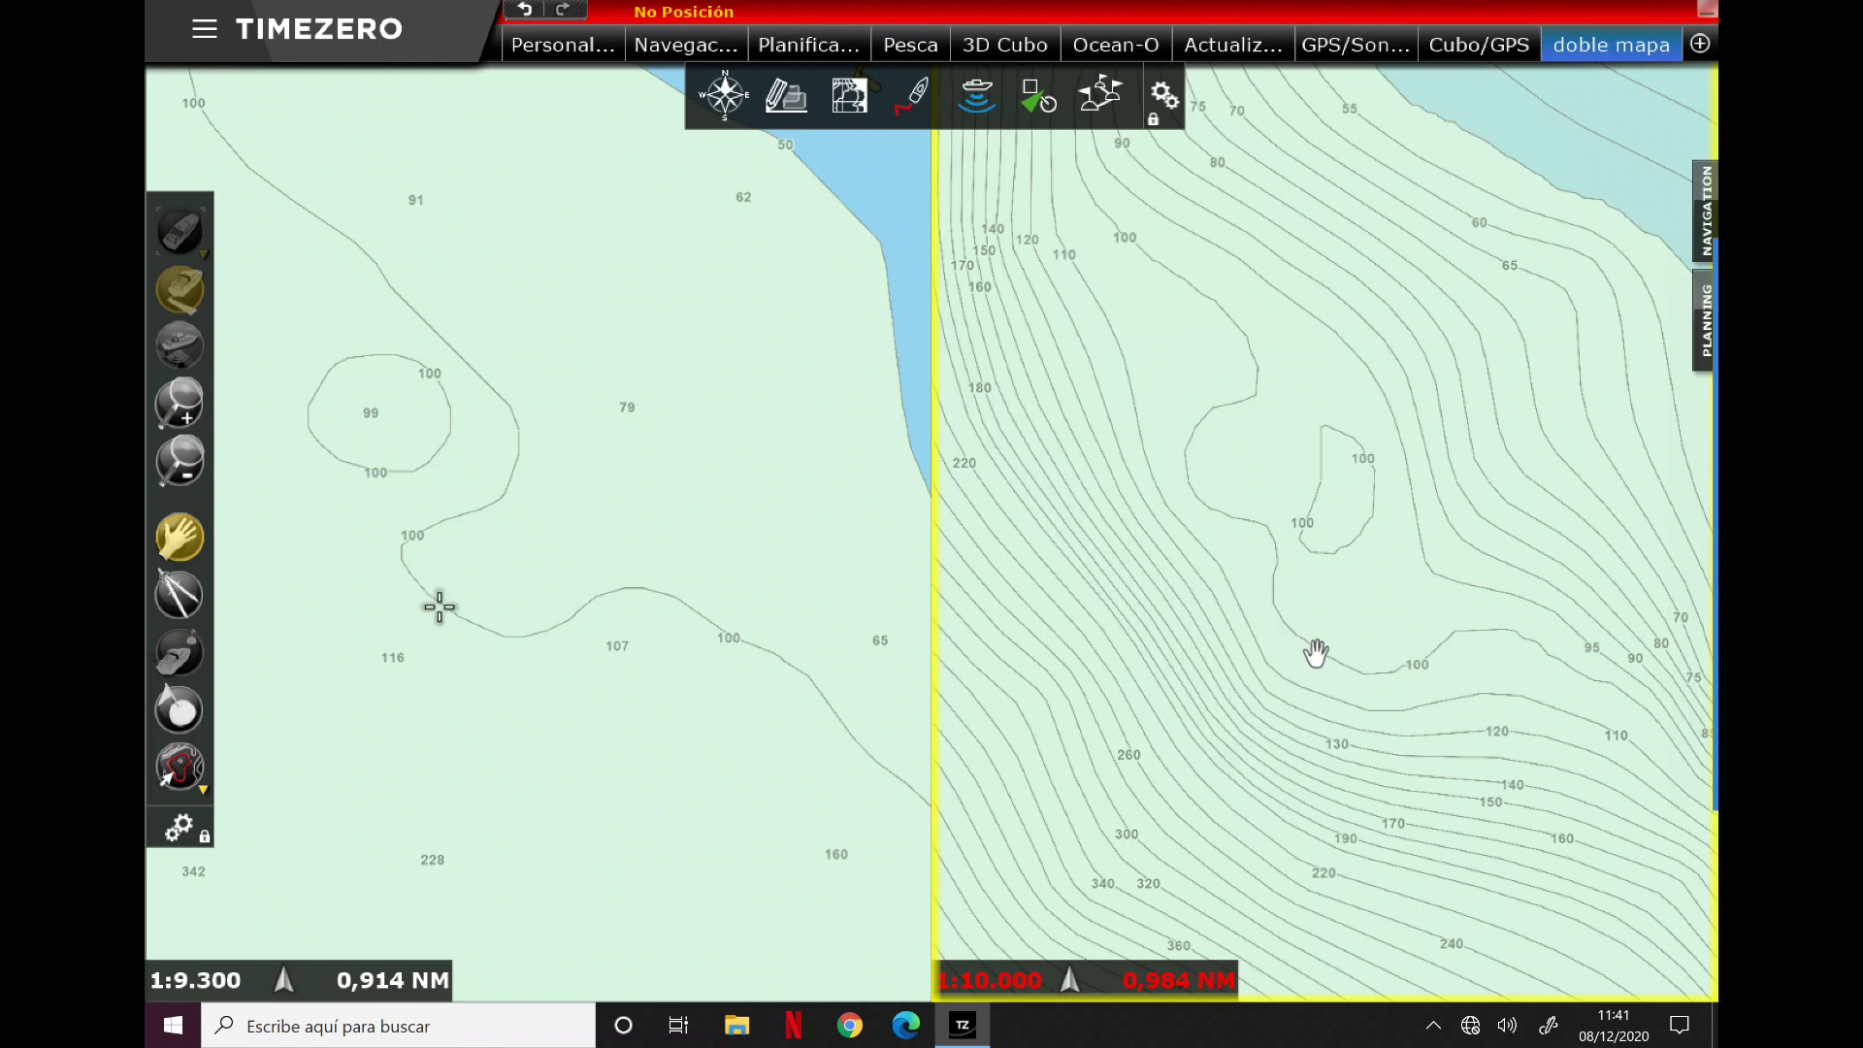
Step: Display Puntos PBG on the 1:10.000 chart, and replace that layer with Datos PBG
click(965, 105)
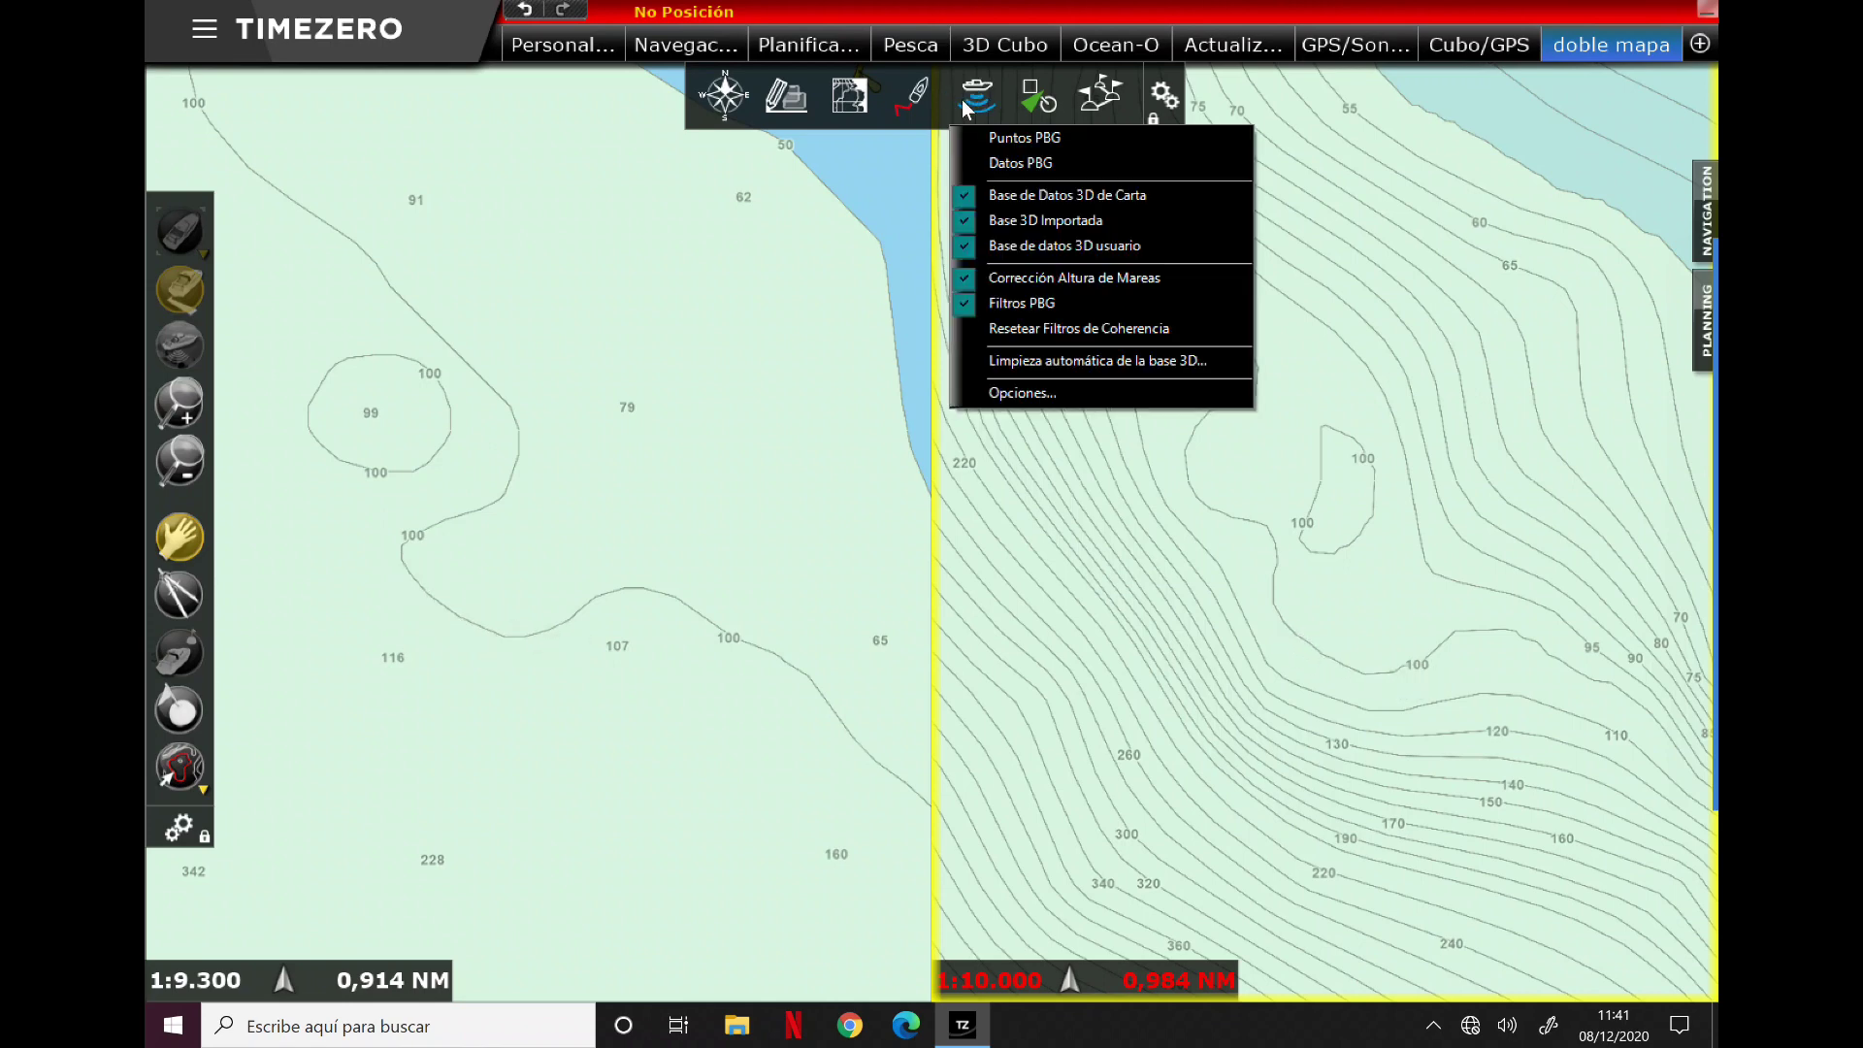
click(1033, 142)
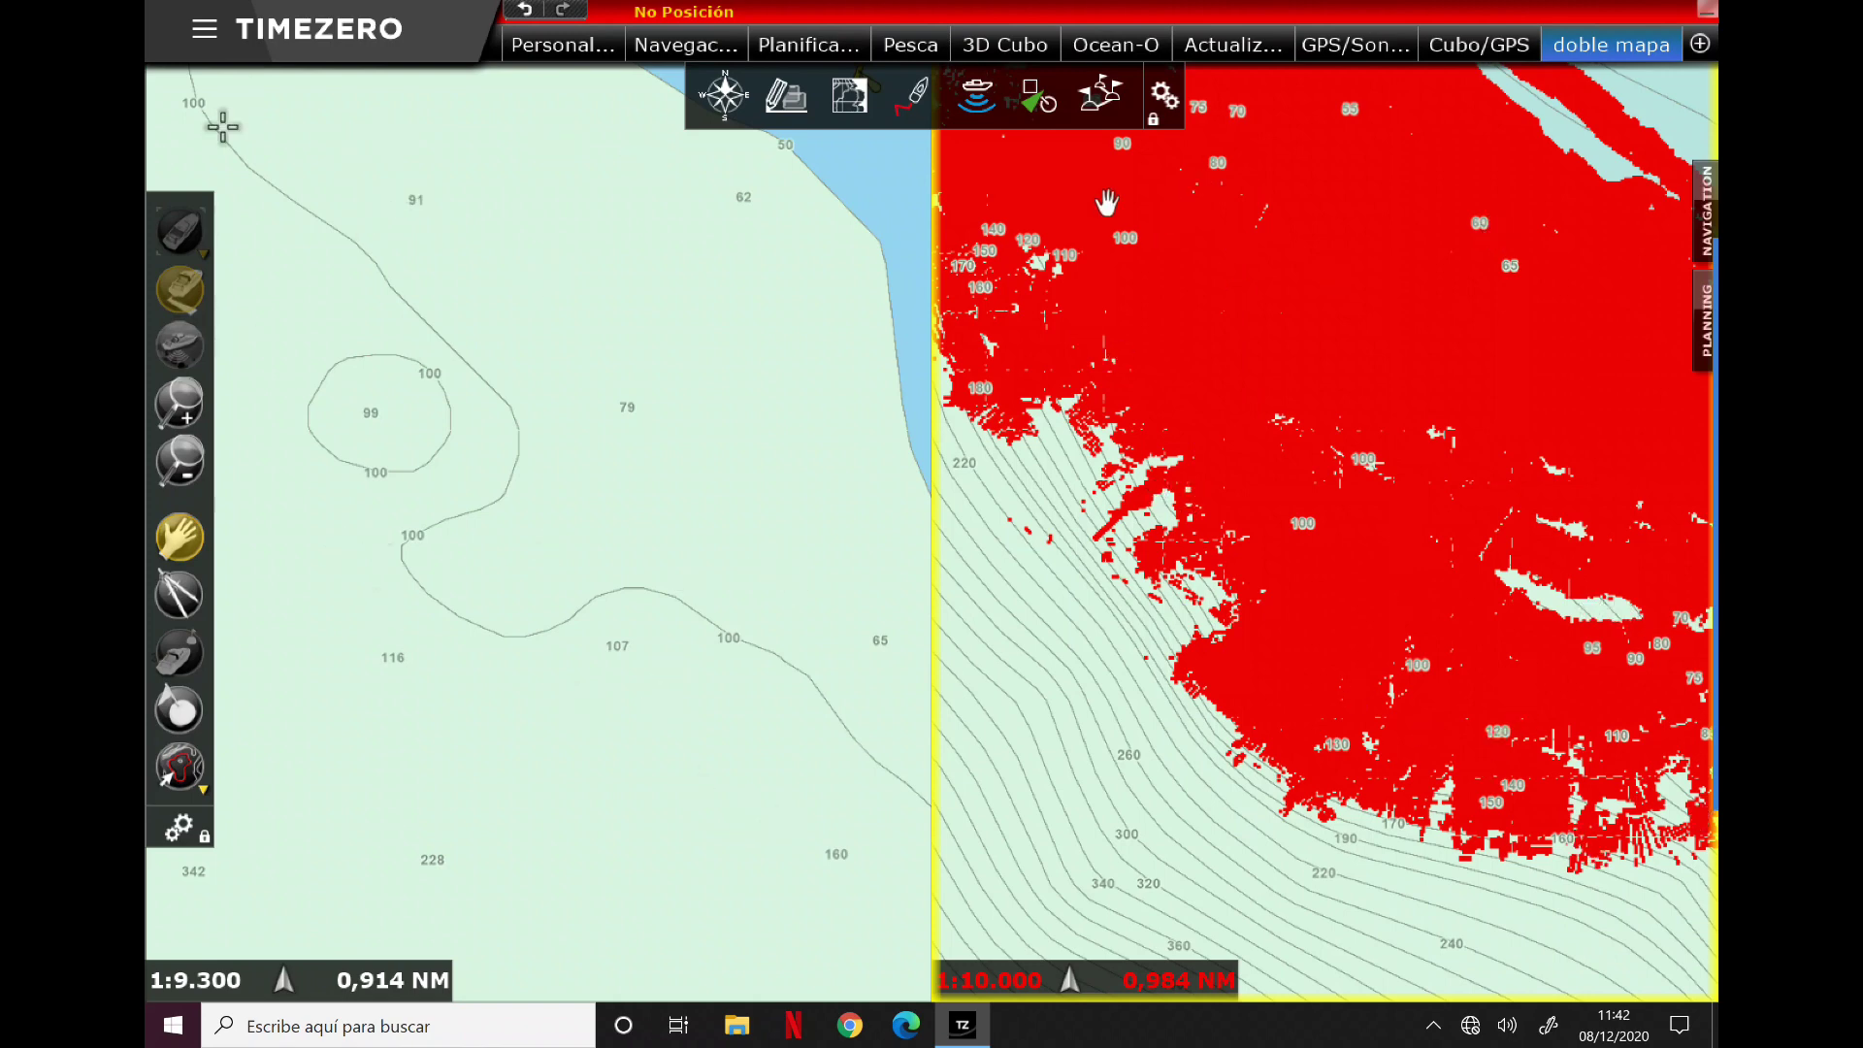
click(977, 107)
click(1017, 138)
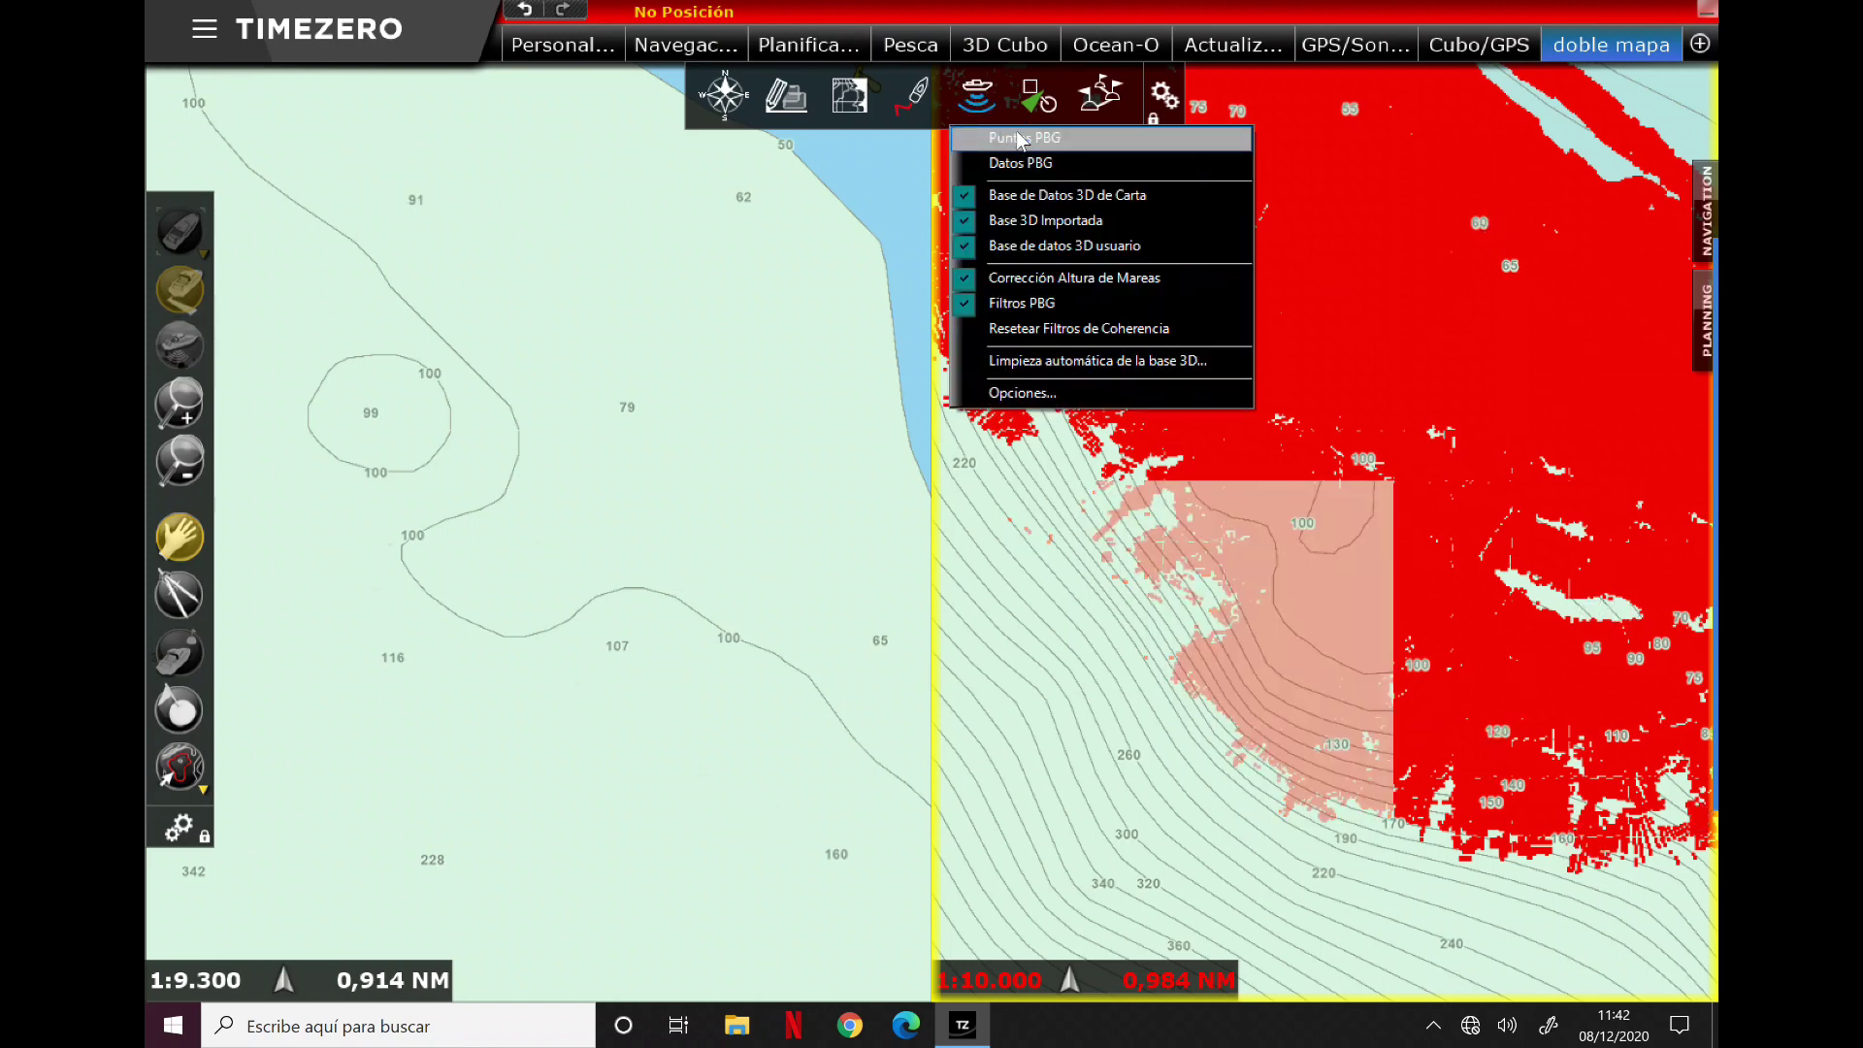
click(1022, 161)
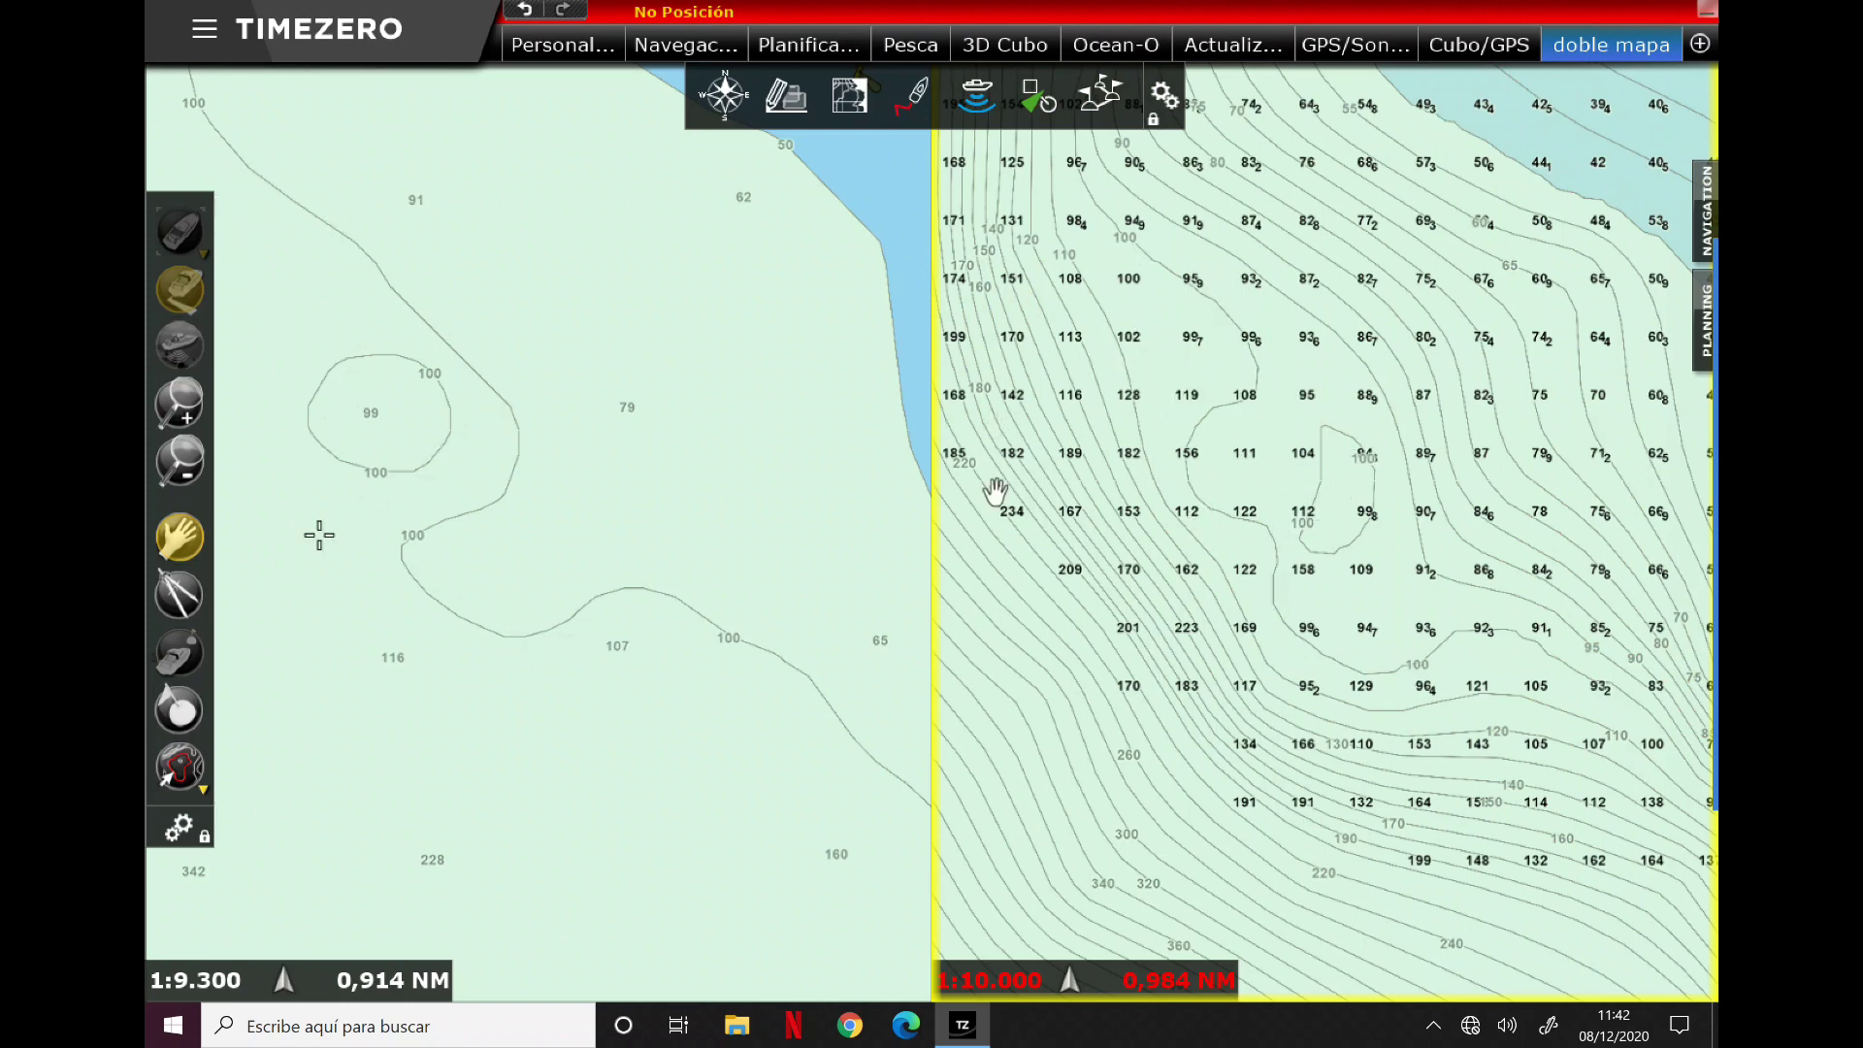
Step: Turn off Base de Datos 3D de Carta and Base 3D Importada among the PBG layers of the 1:10.000 chart
click(971, 114)
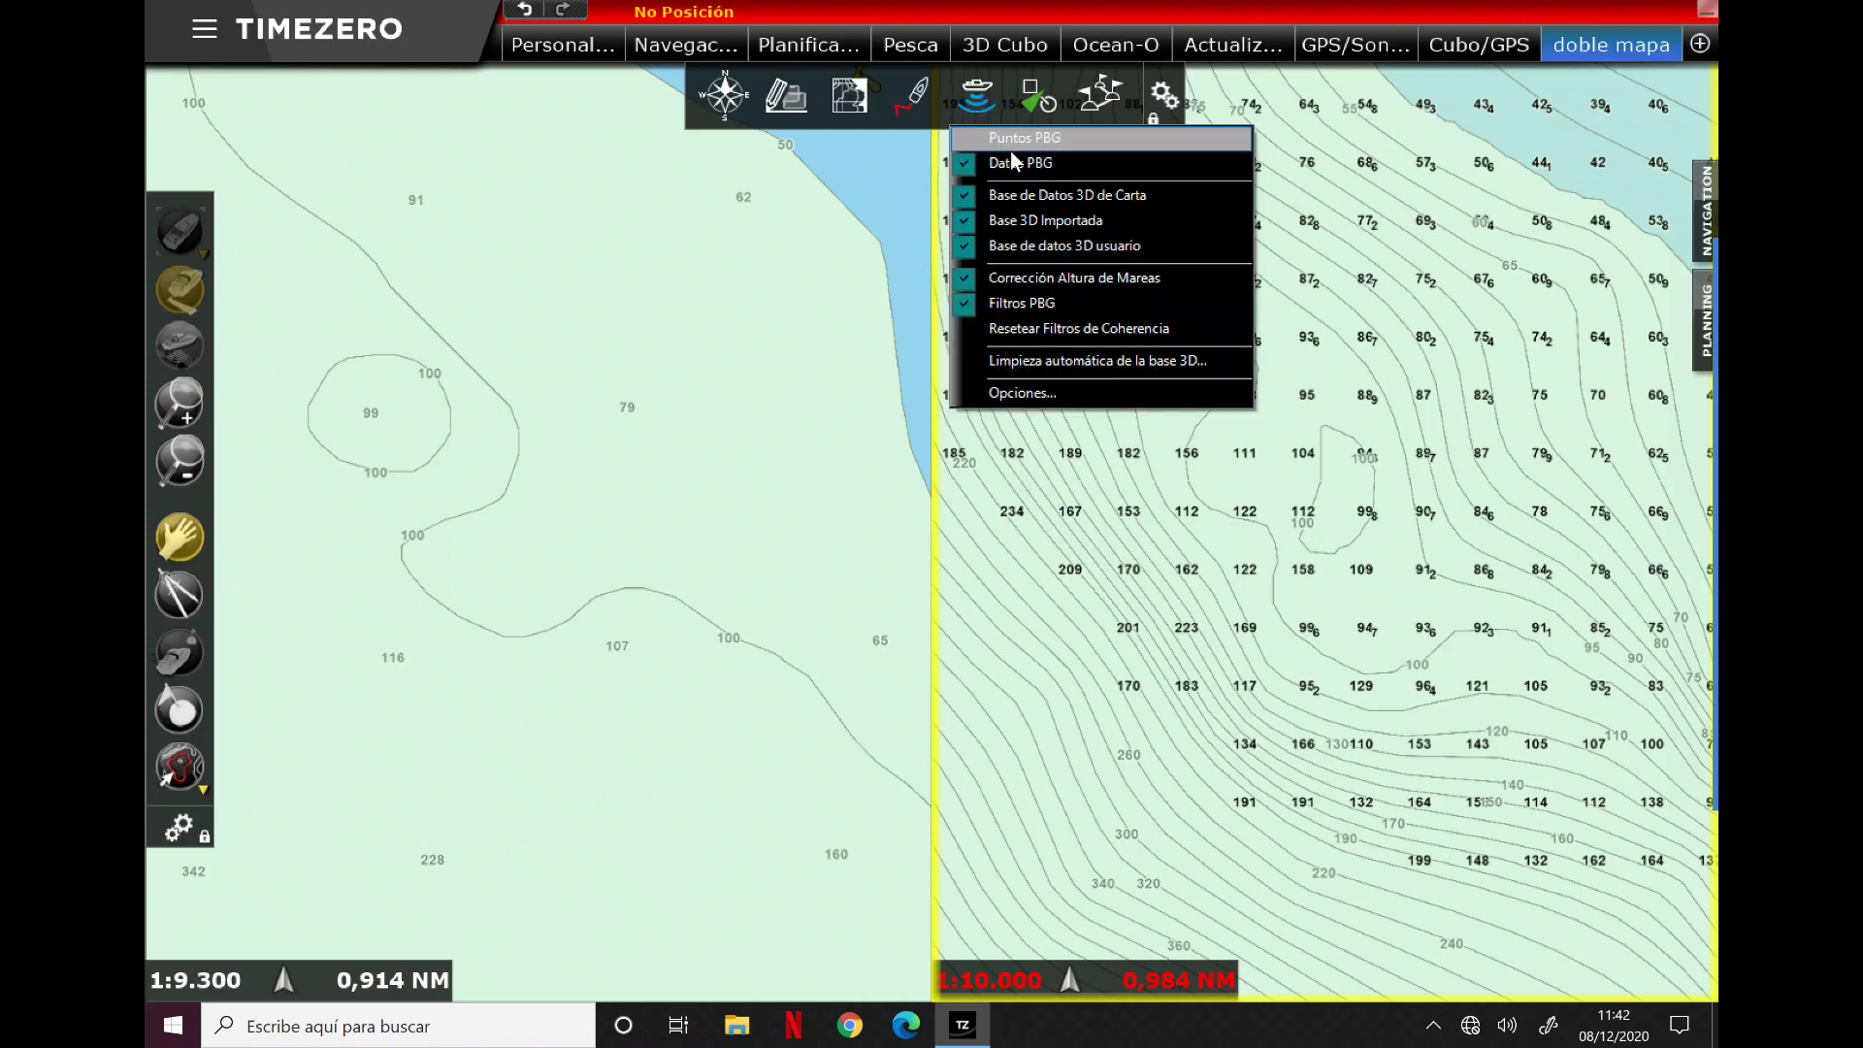
click(1027, 195)
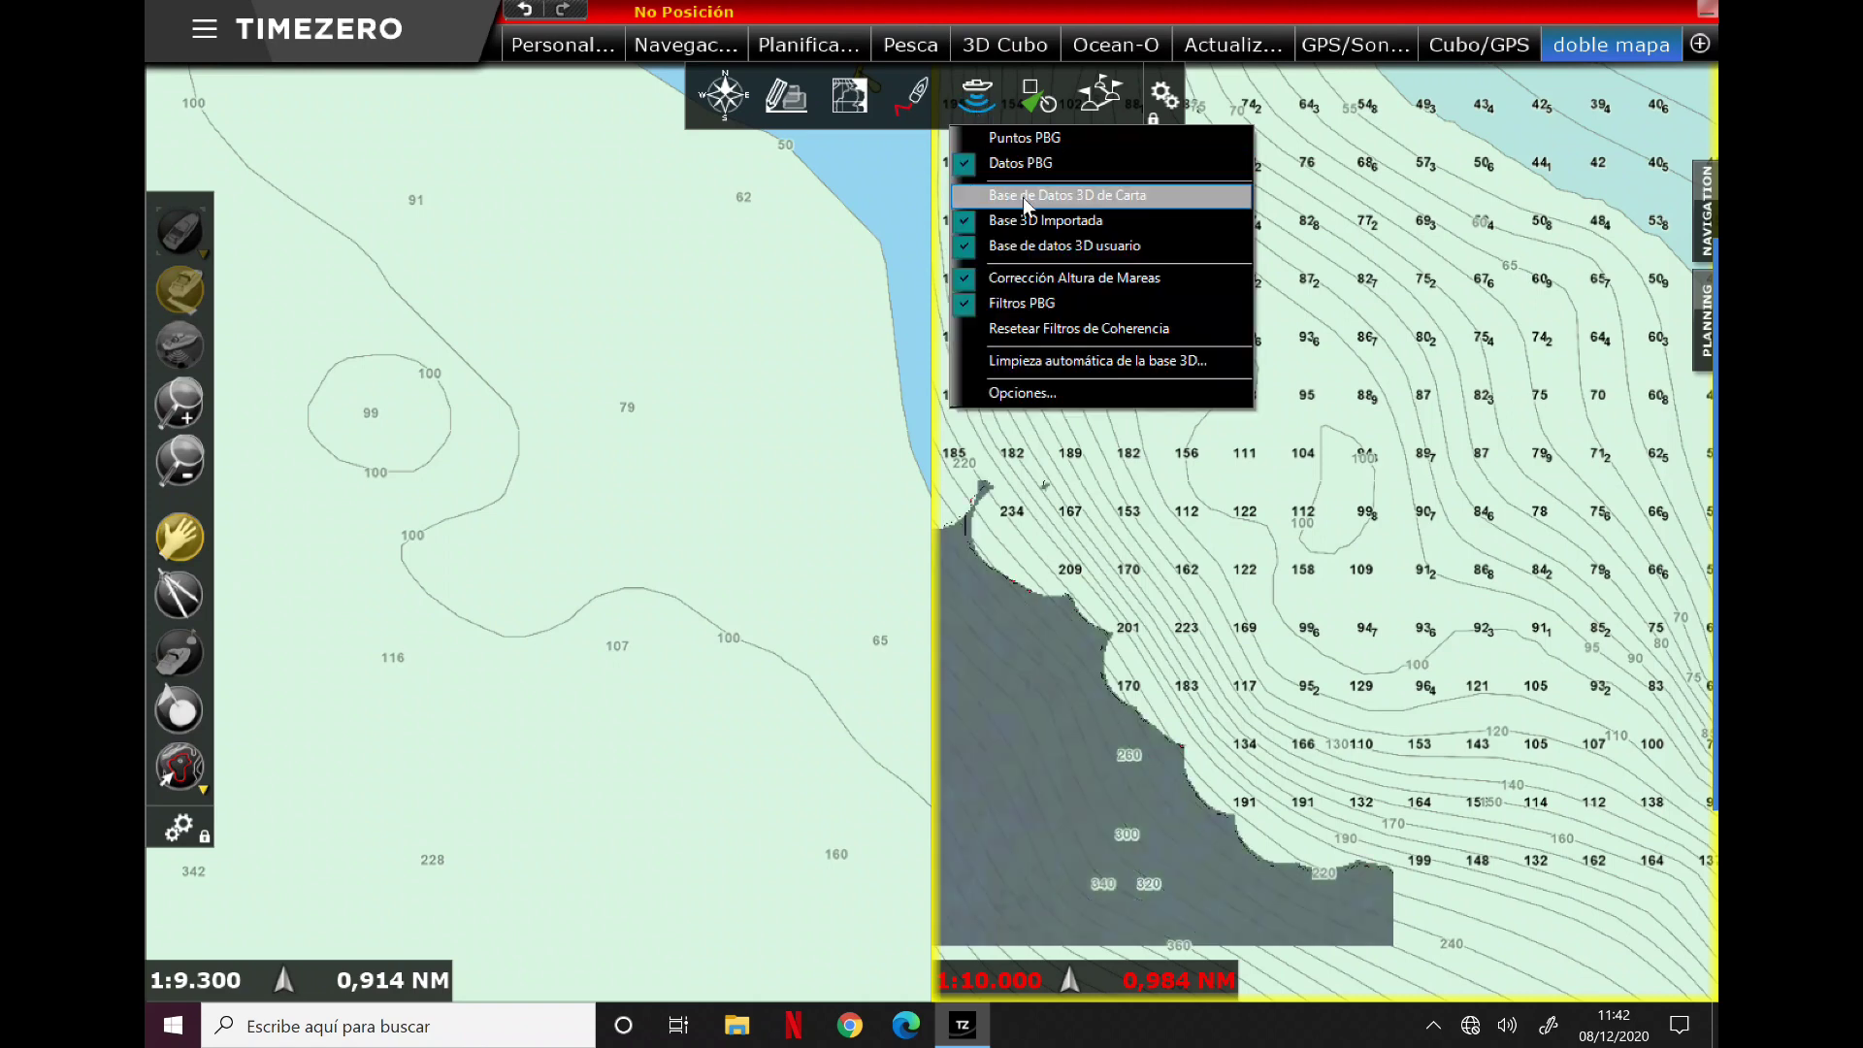
click(1029, 220)
click(1334, 608)
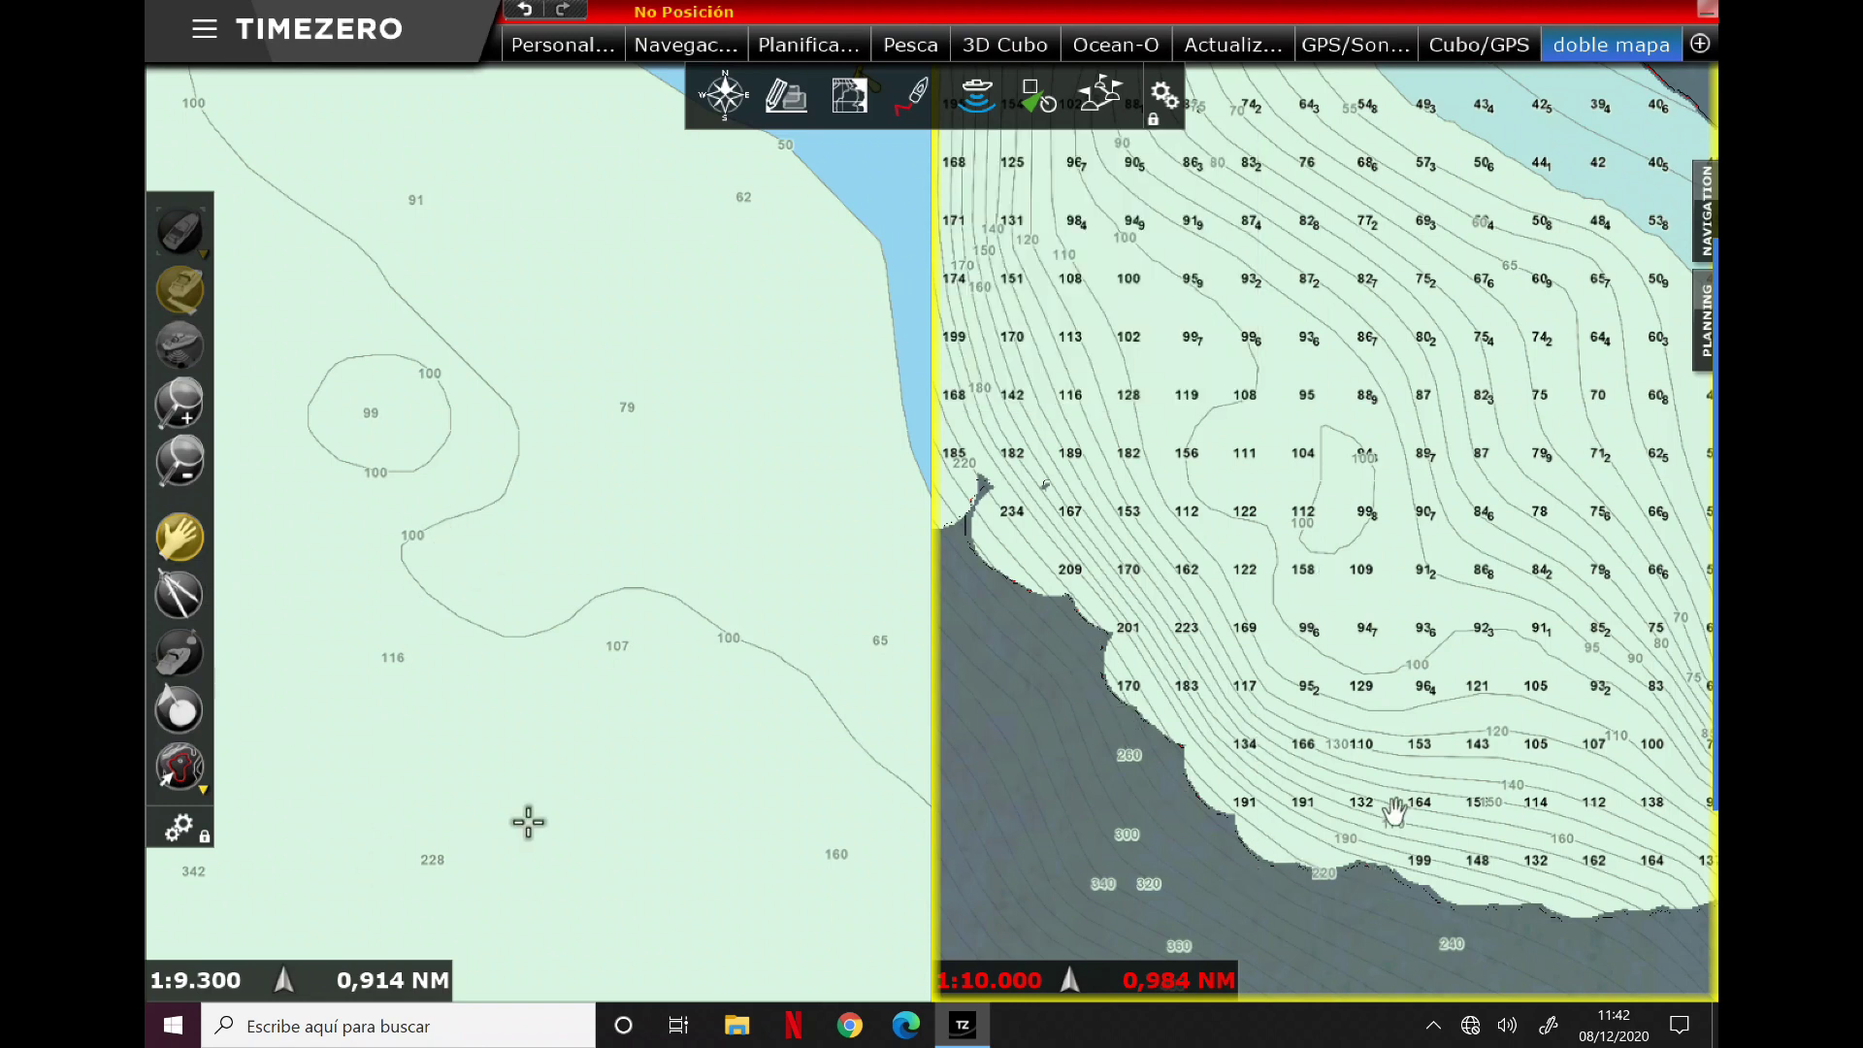
Step: Review the chart types for the 1:10.000 chart and select MM3D Cartas de Pesca again
click(867, 103)
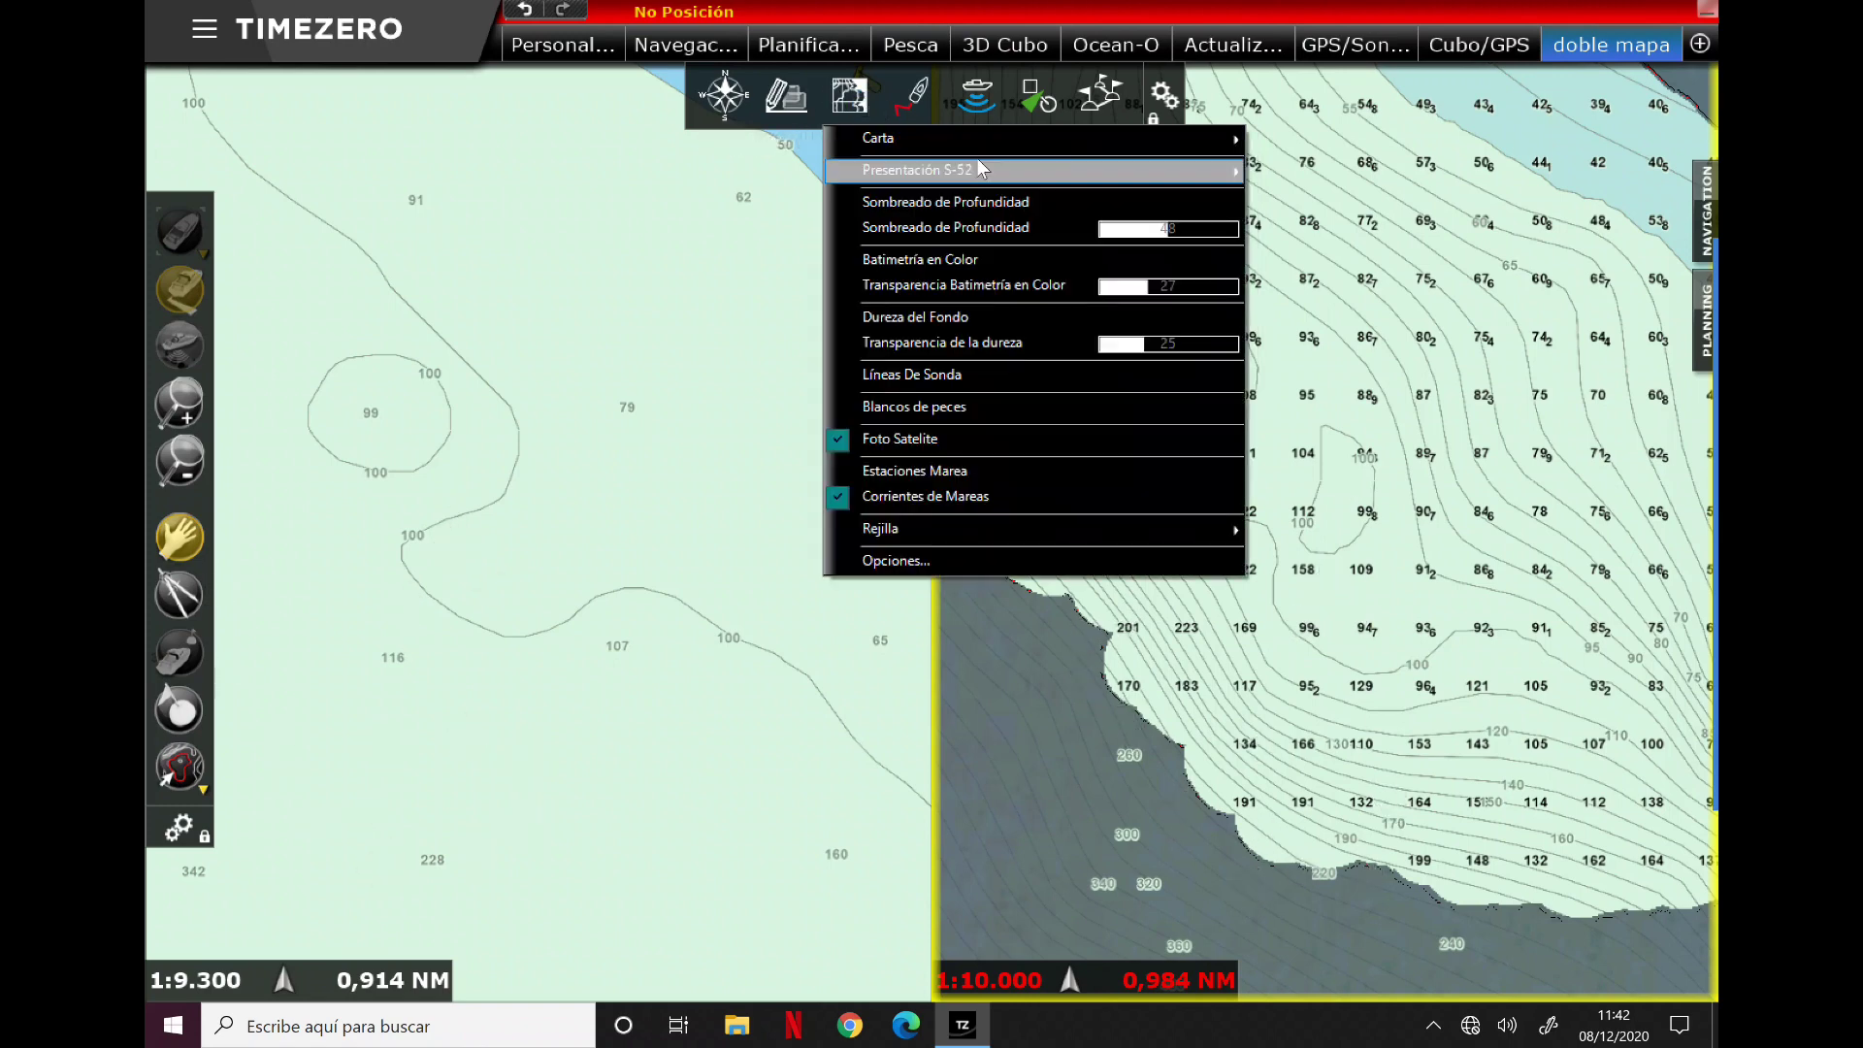
mouse_move(1213, 138)
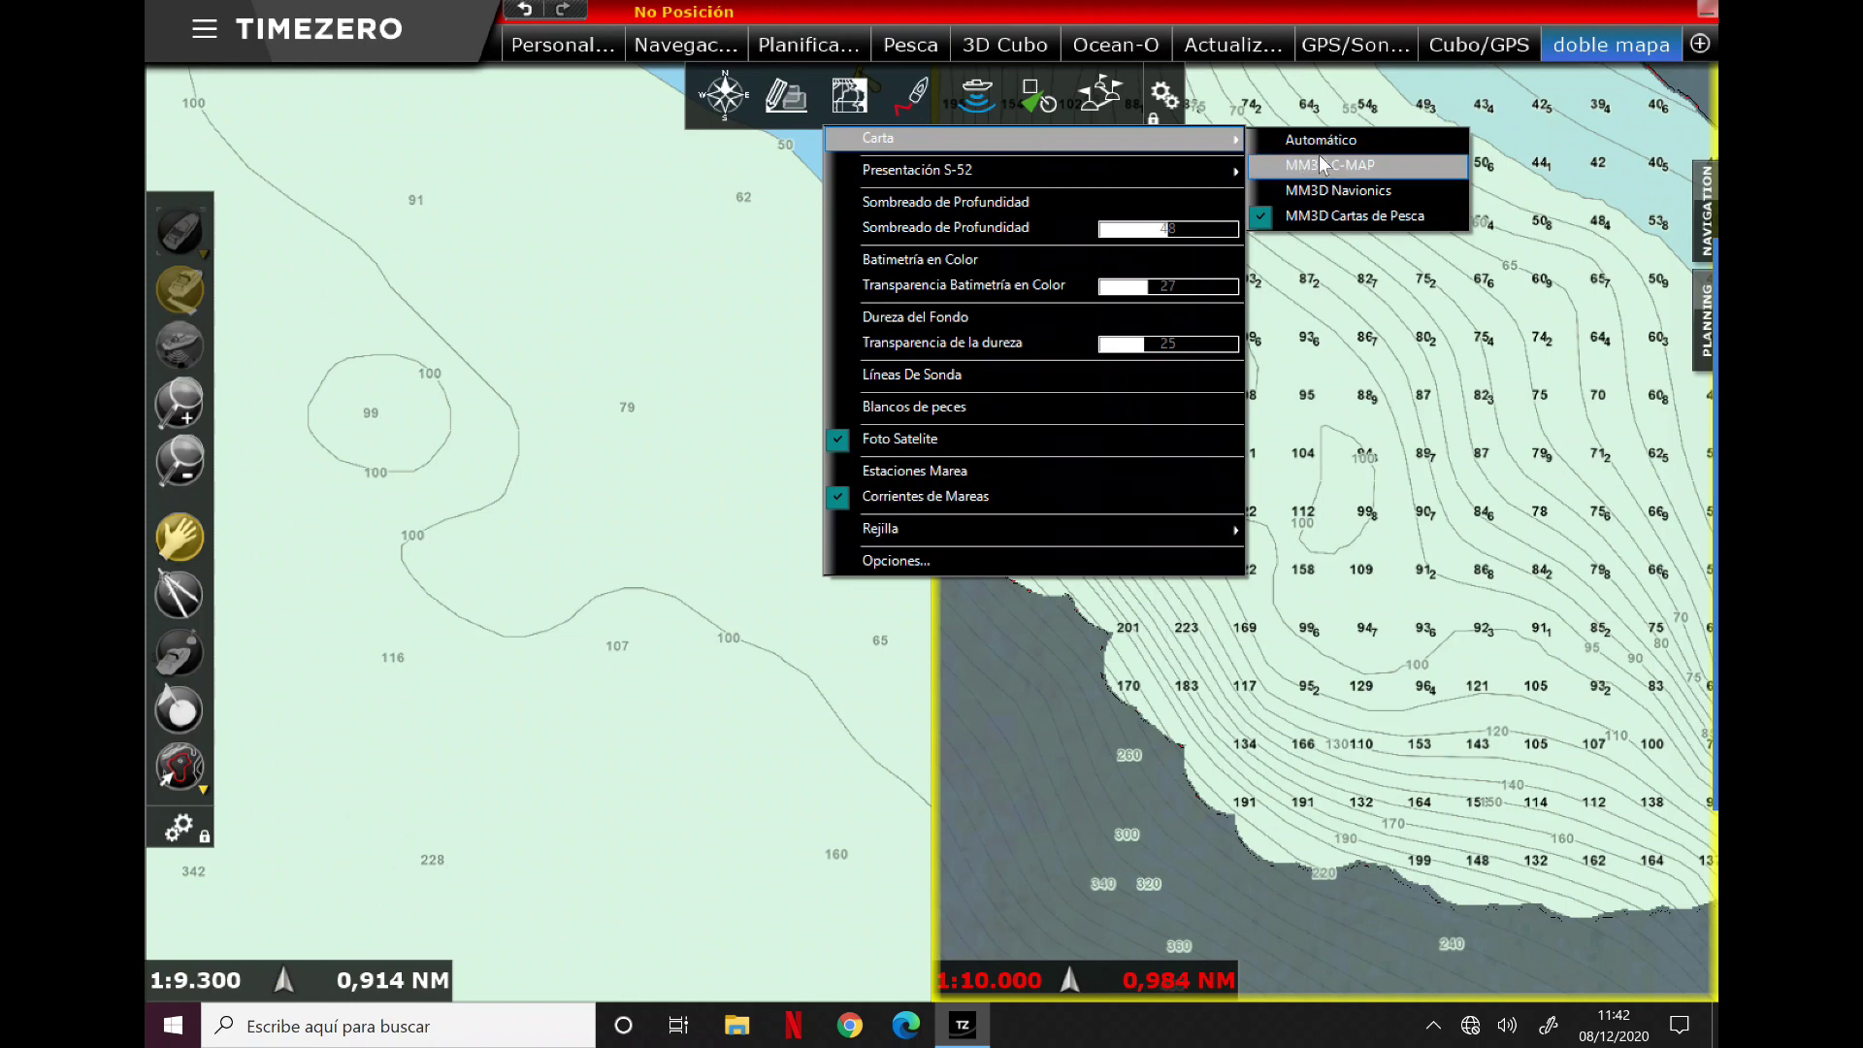
click(1322, 216)
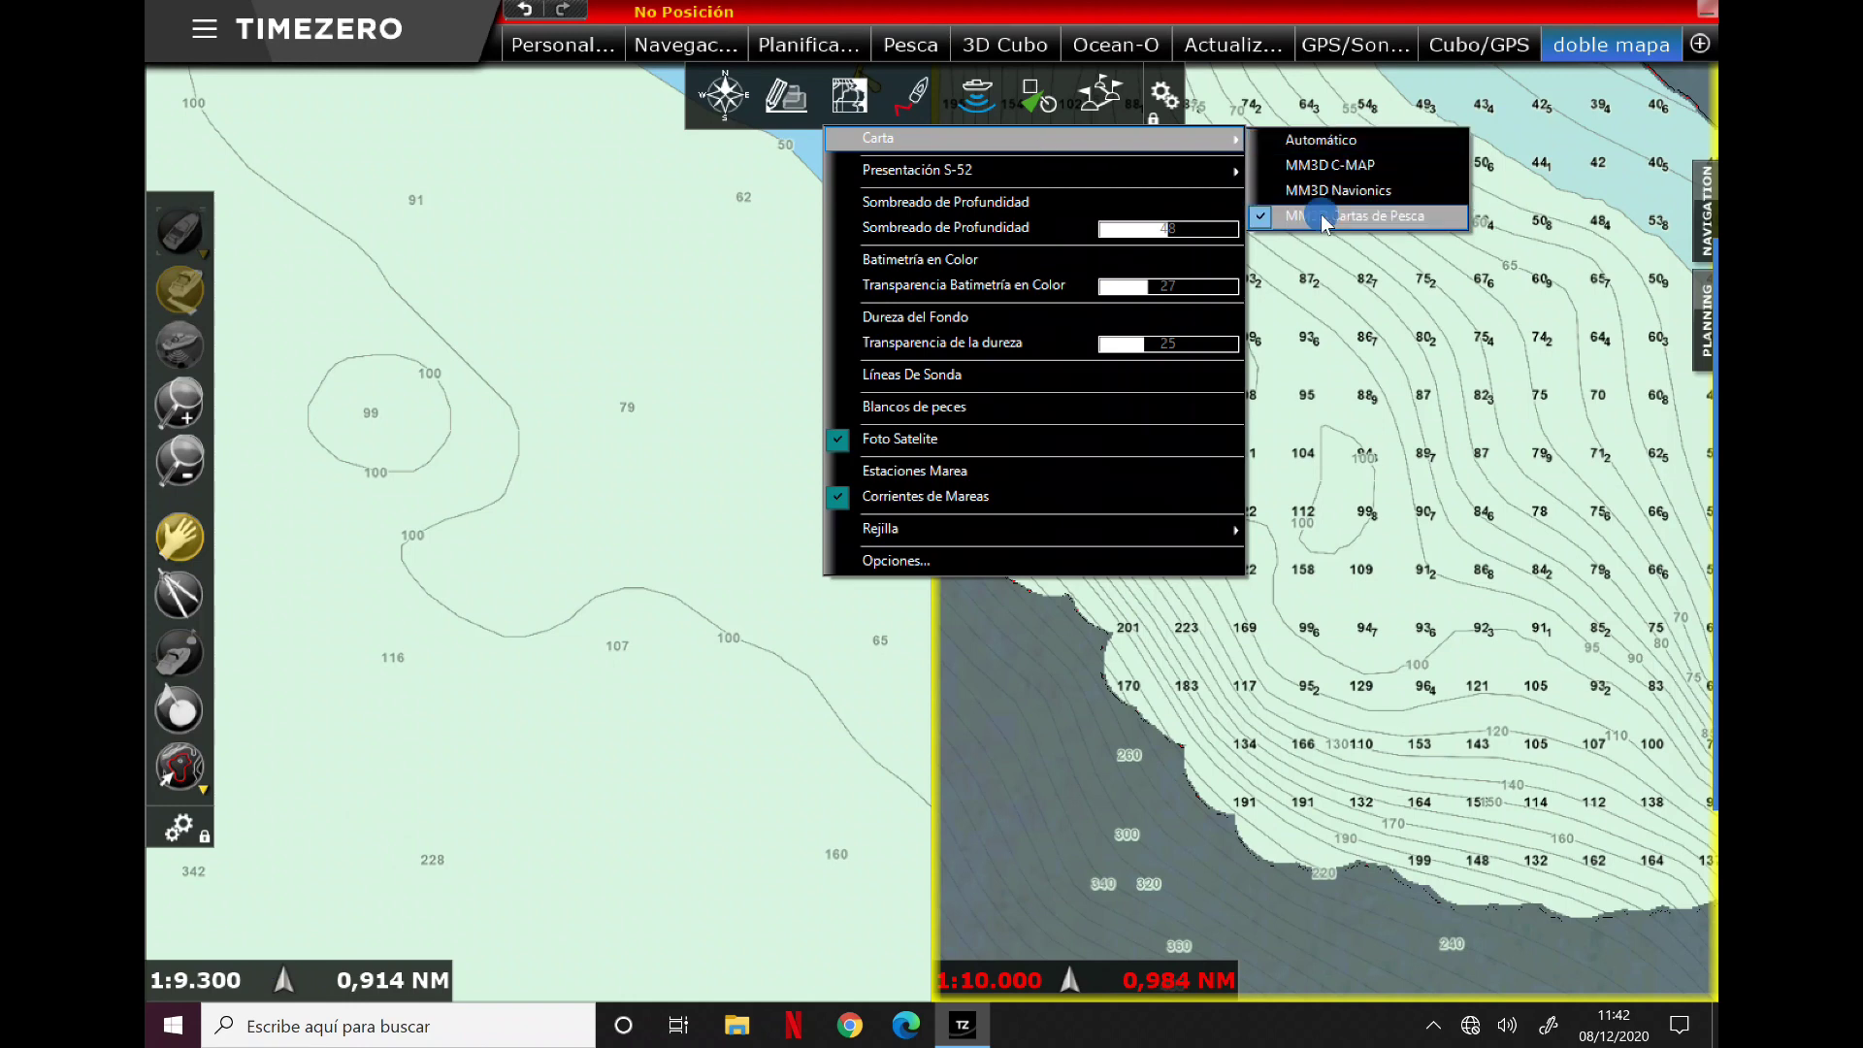
click(1358, 470)
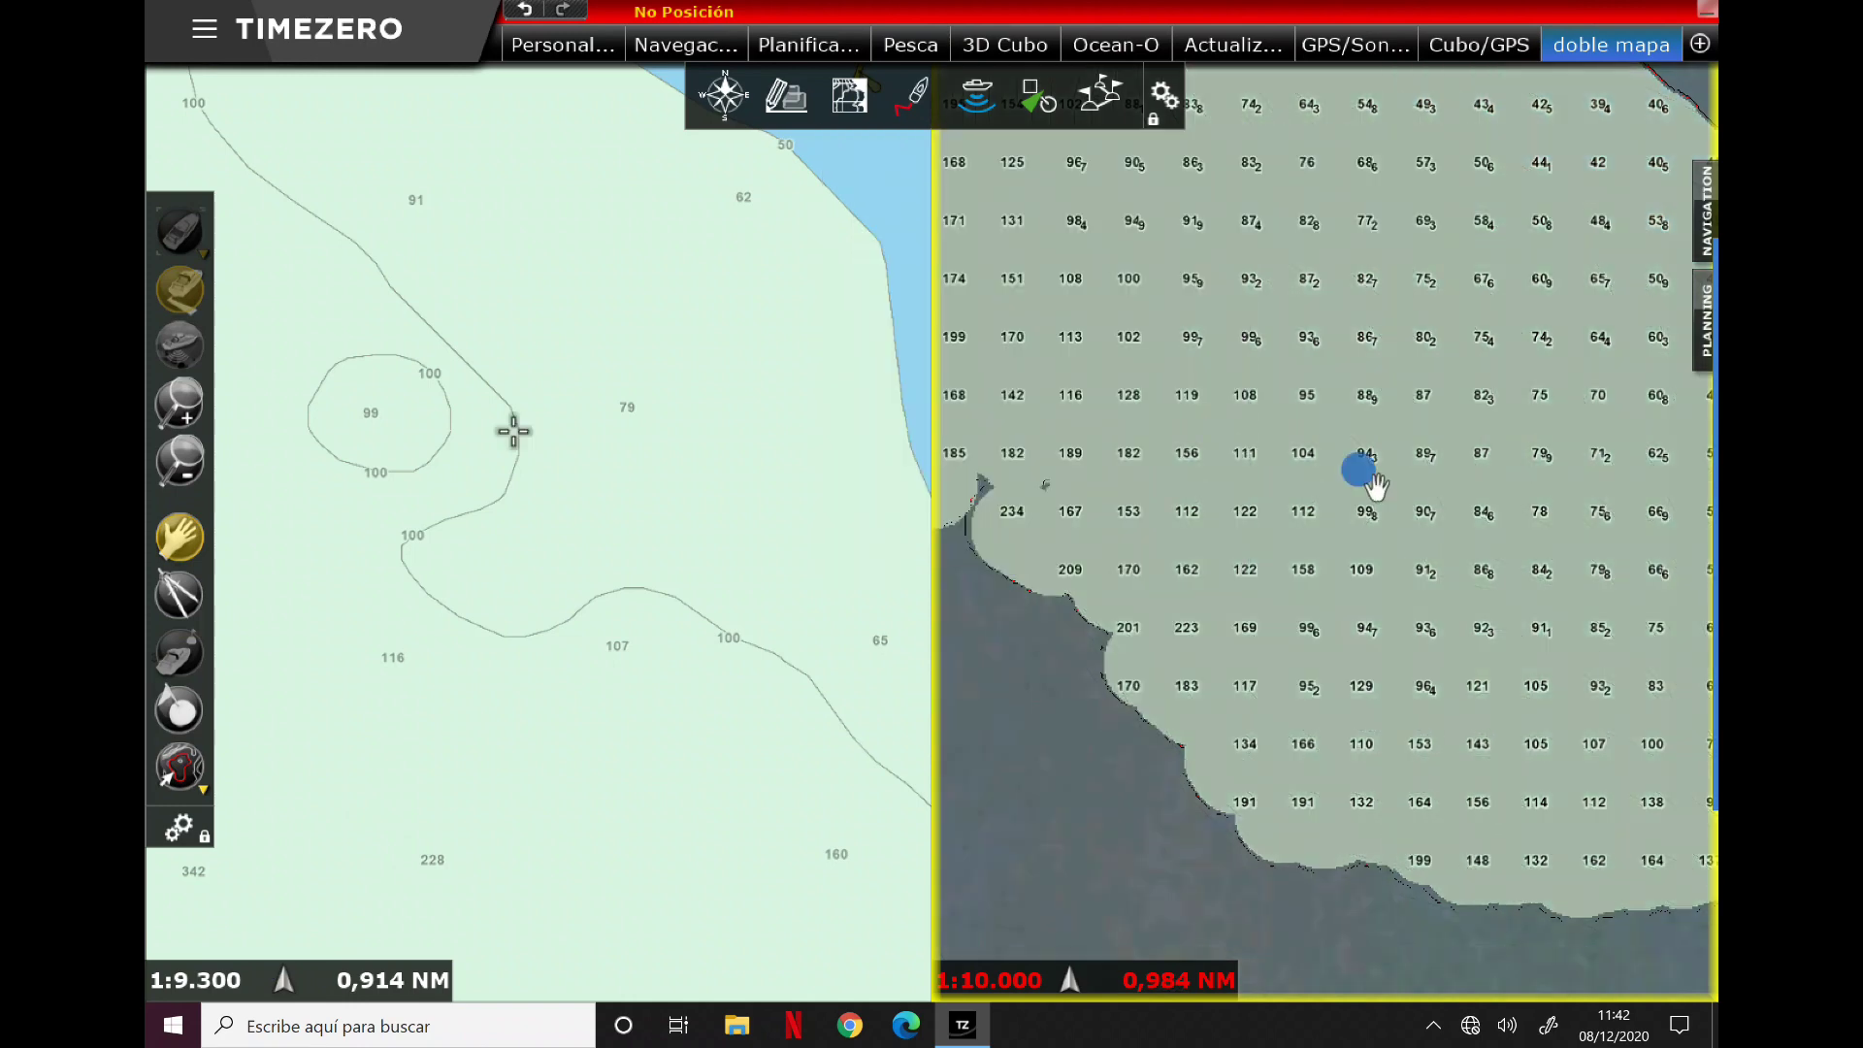
Step: Turn on Líneas De Sonda for the 1:10.000 chart and inspect the depth contours around the steep southwestern edge
click(847, 94)
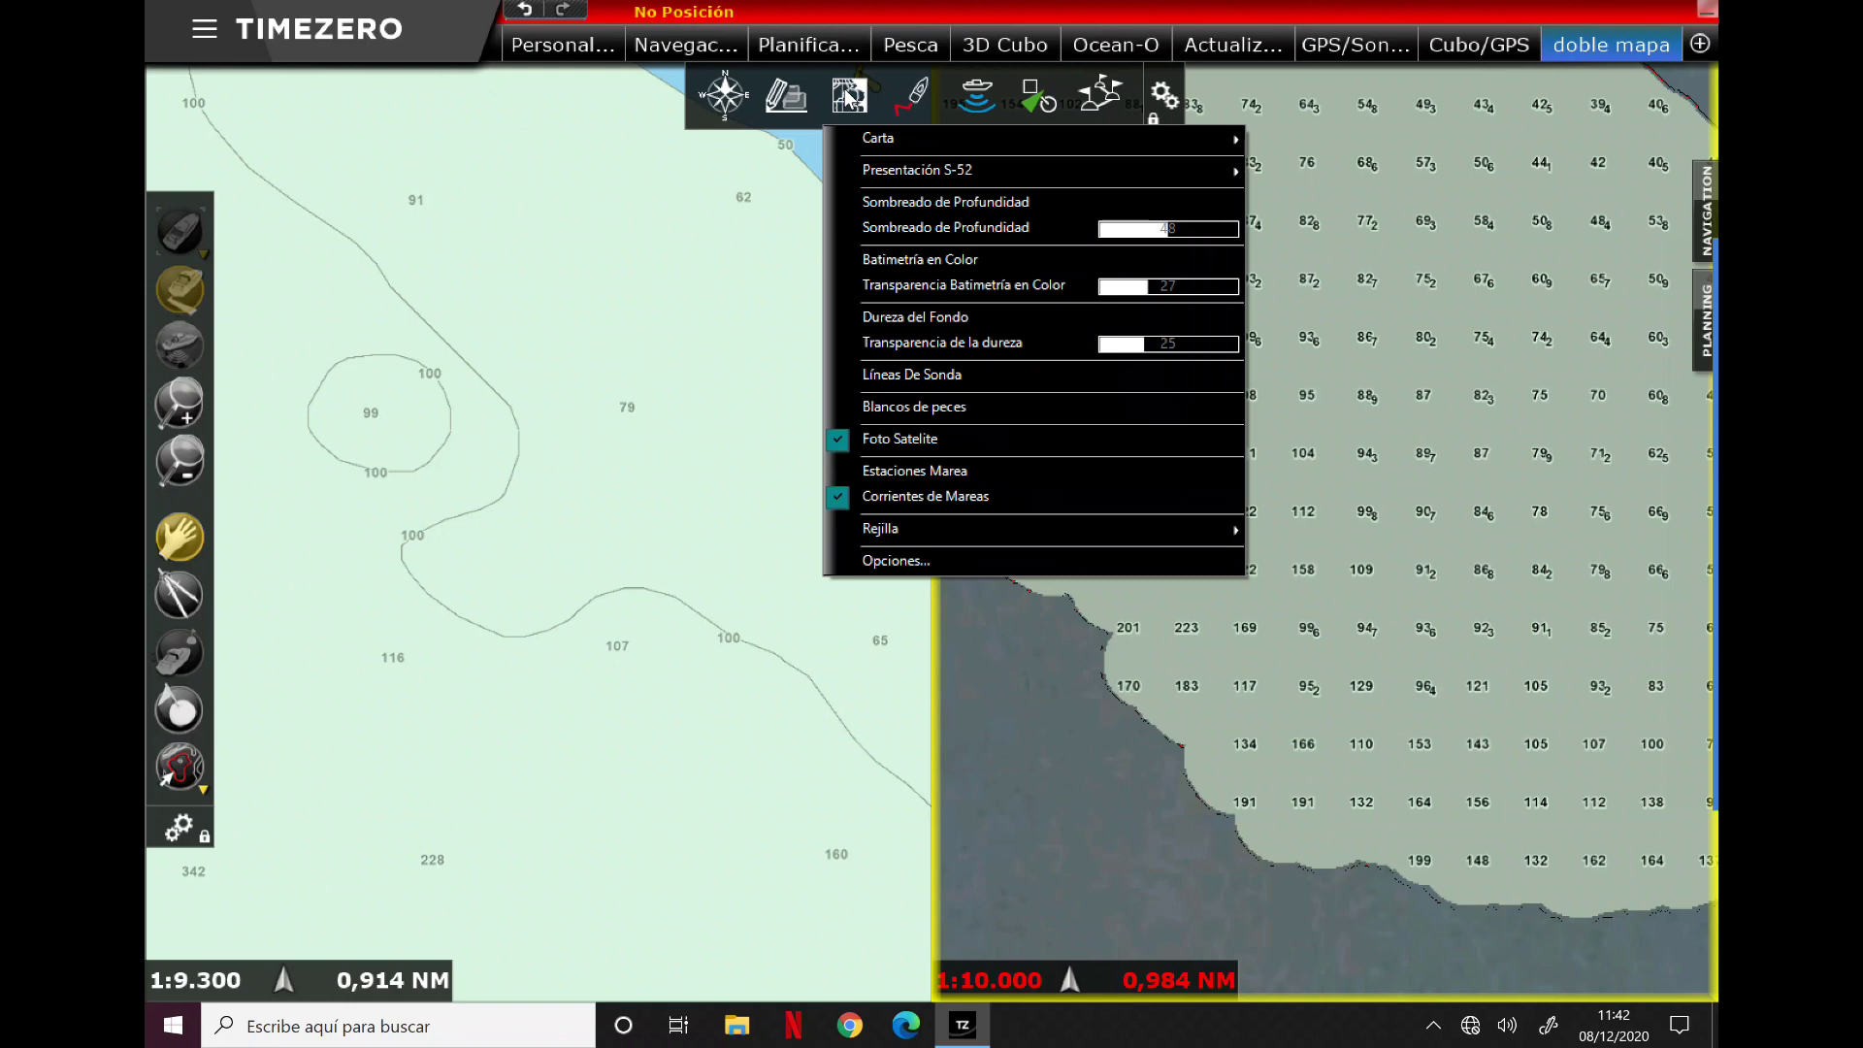
click(944, 374)
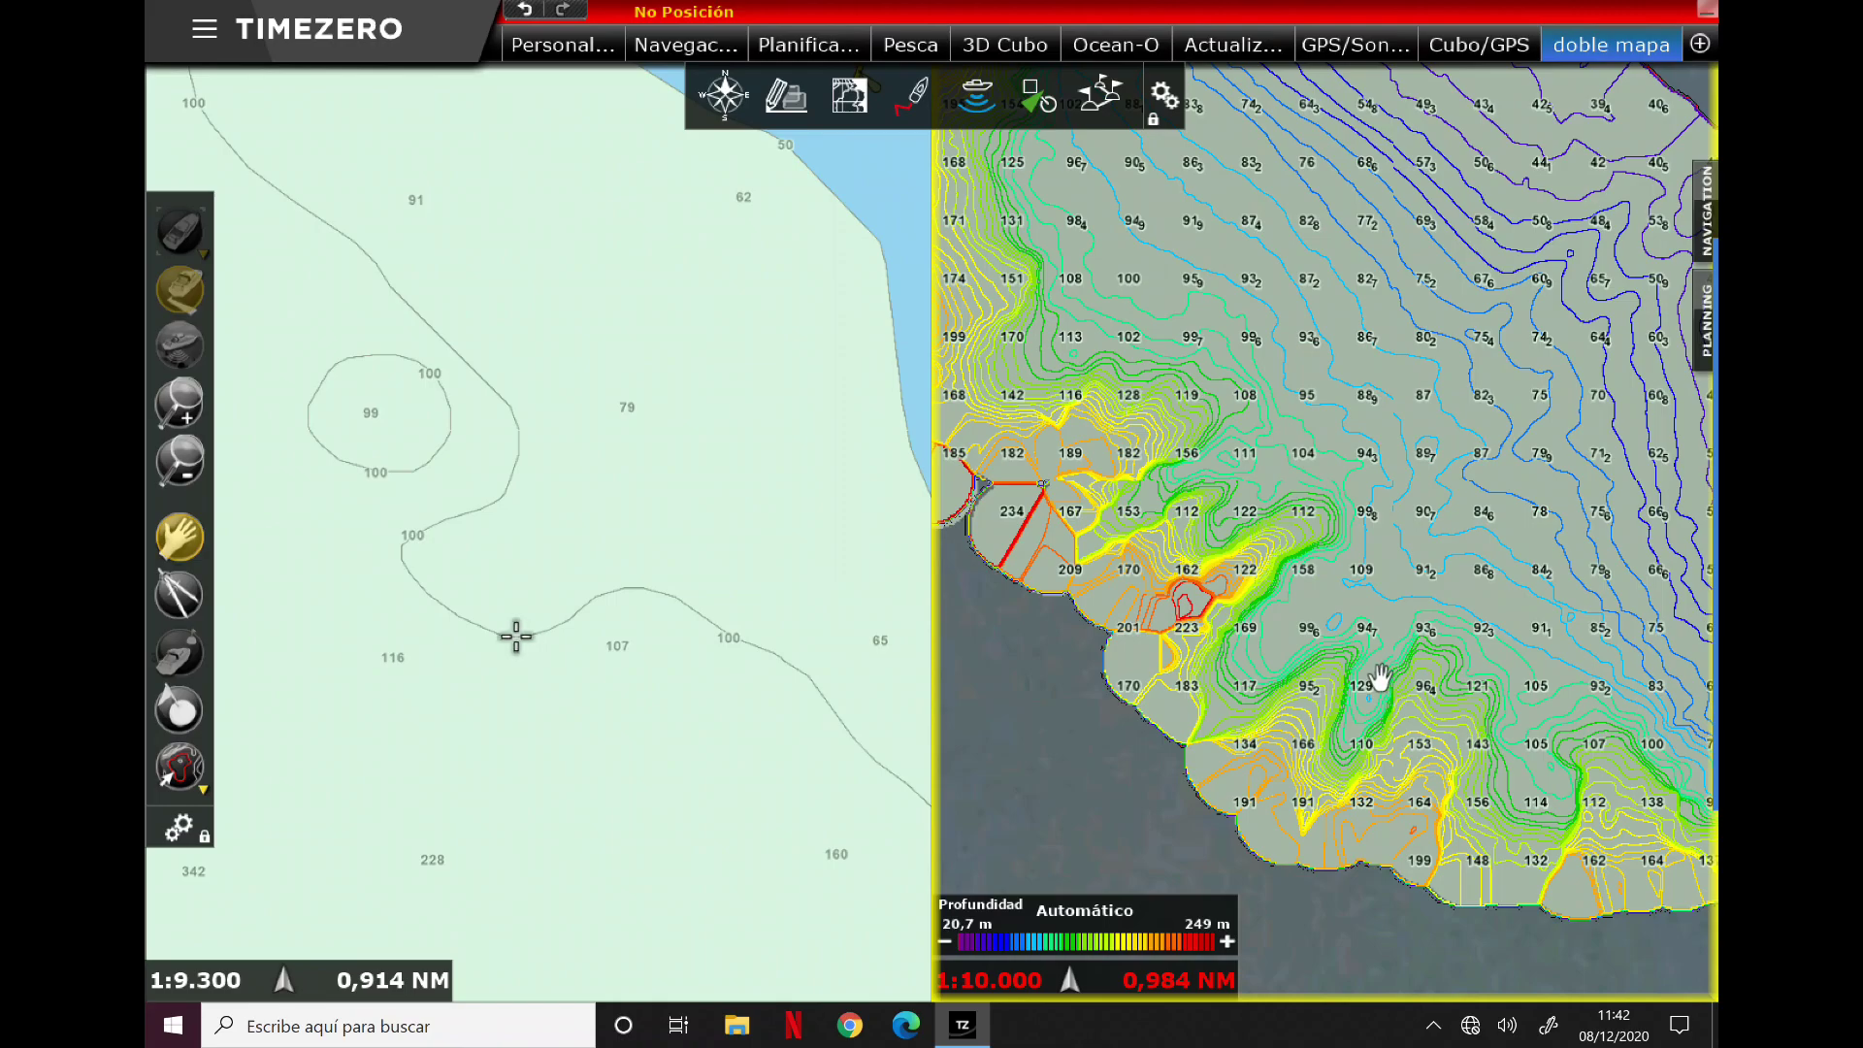
scroll(1380, 676, up, 3)
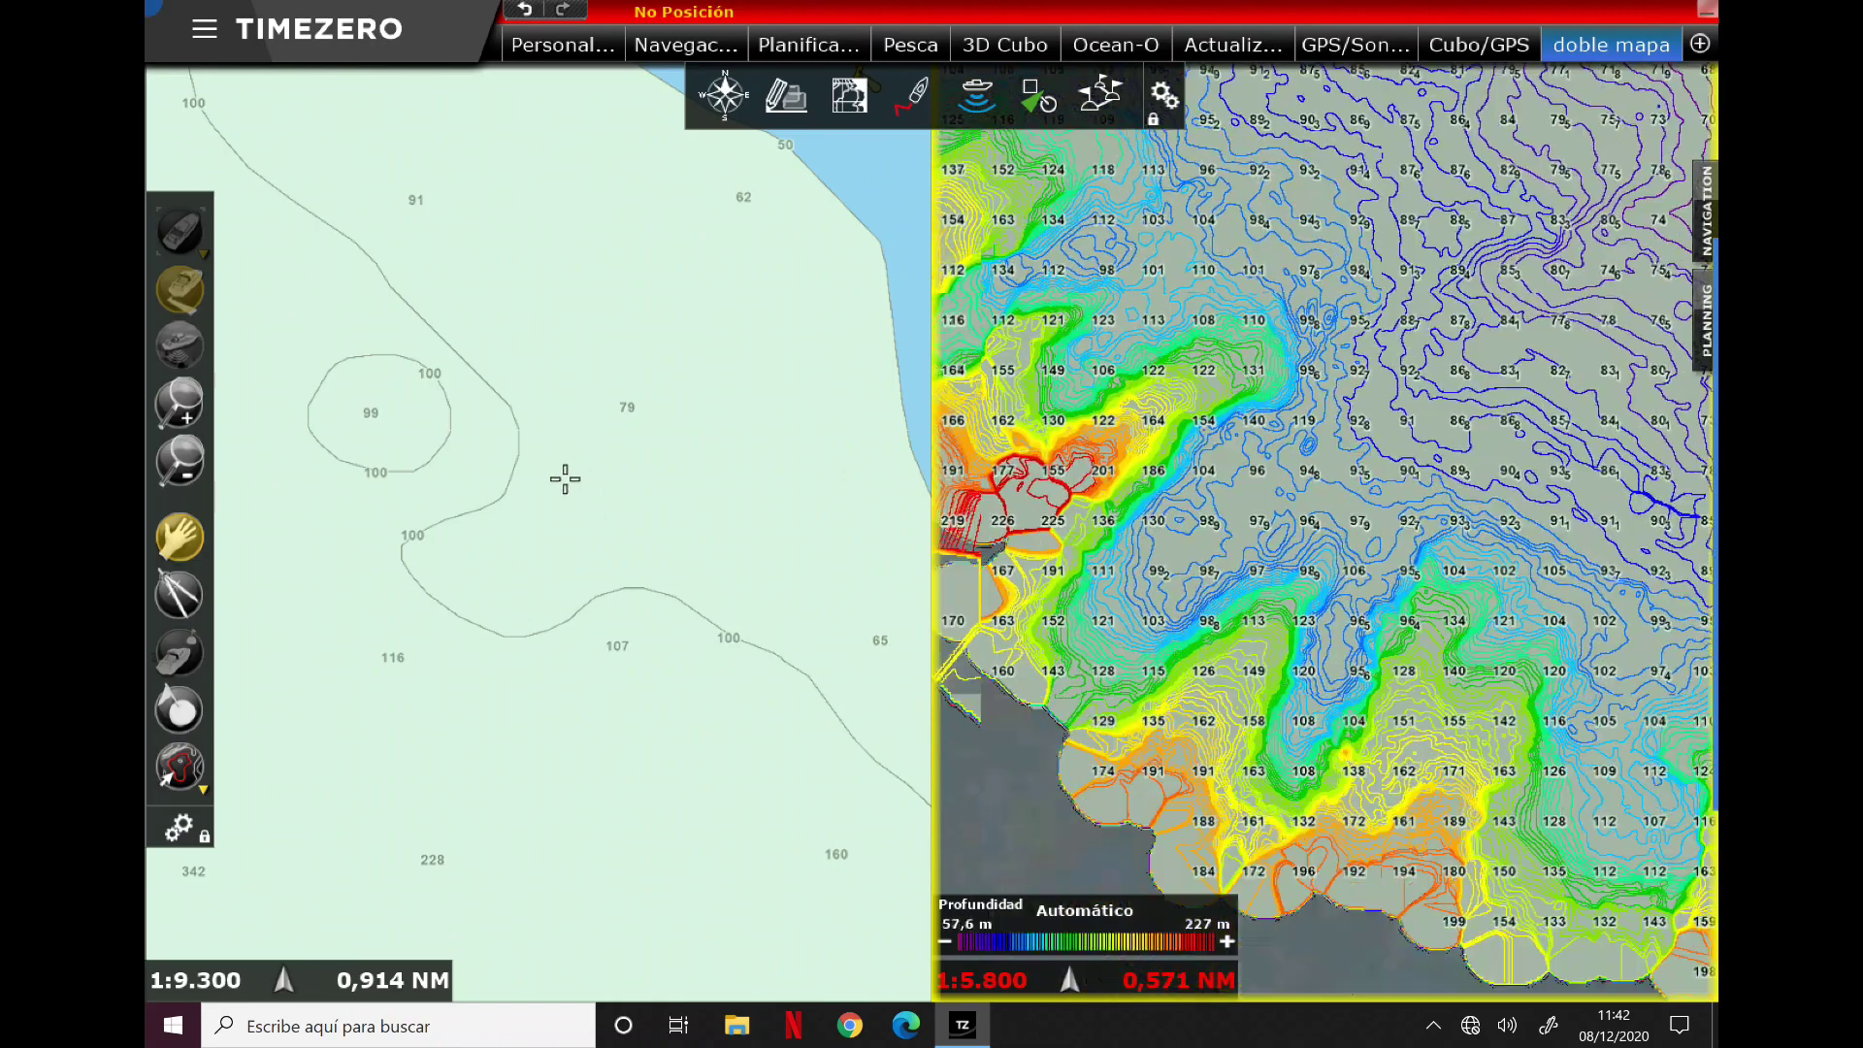
scroll(1324, 531, up, 2)
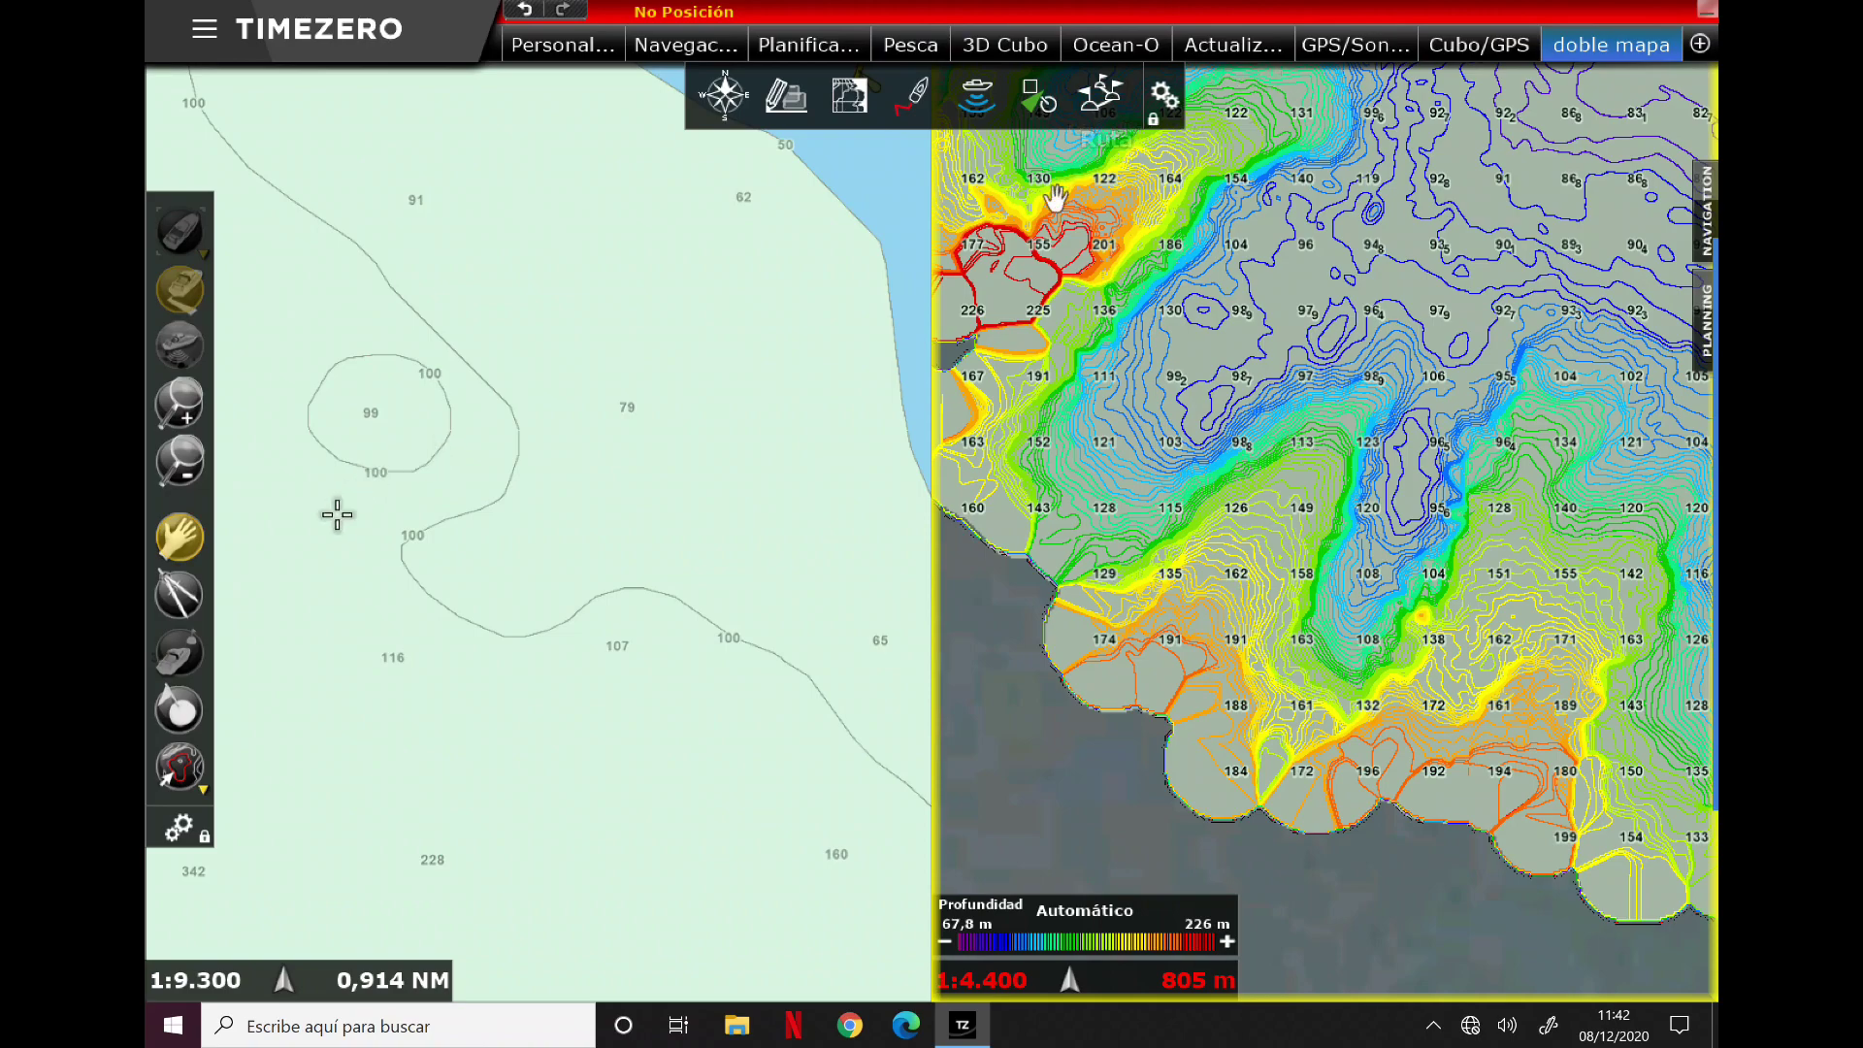
scroll(1390, 556, down, 4)
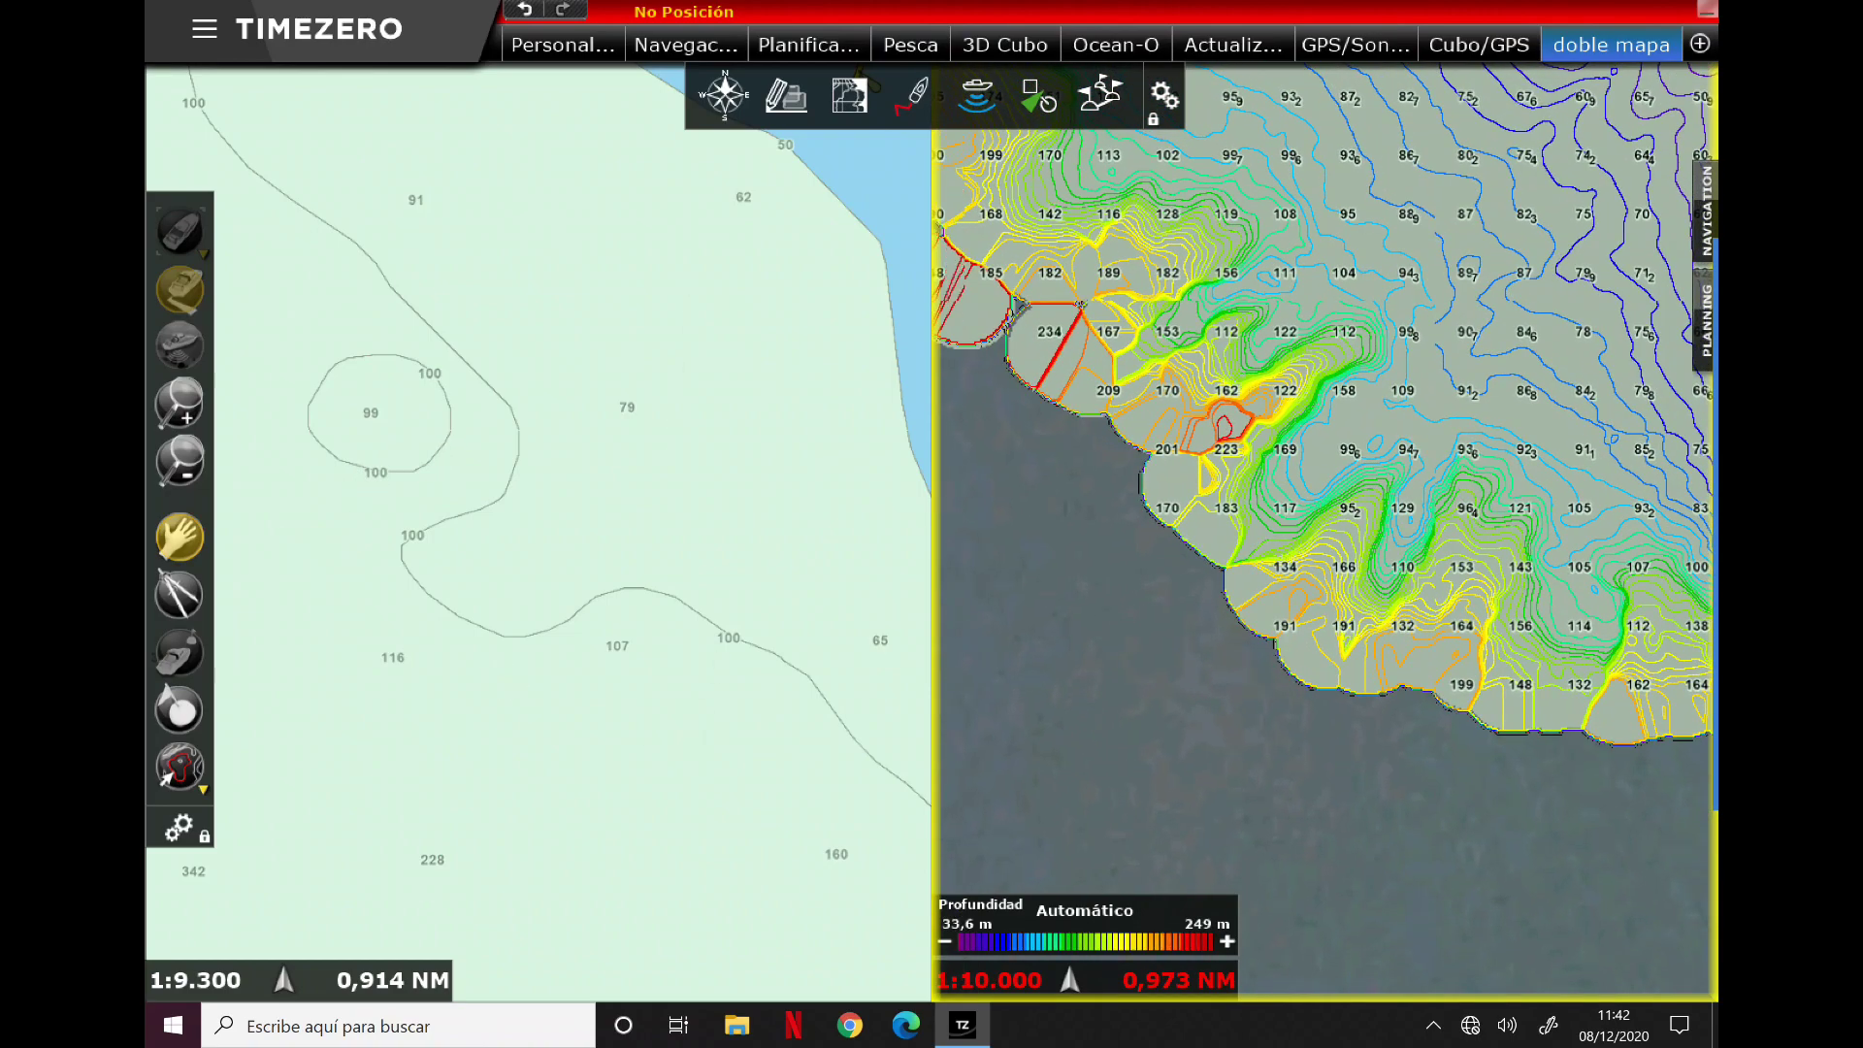
drag(1432, 655, 1273, 642)
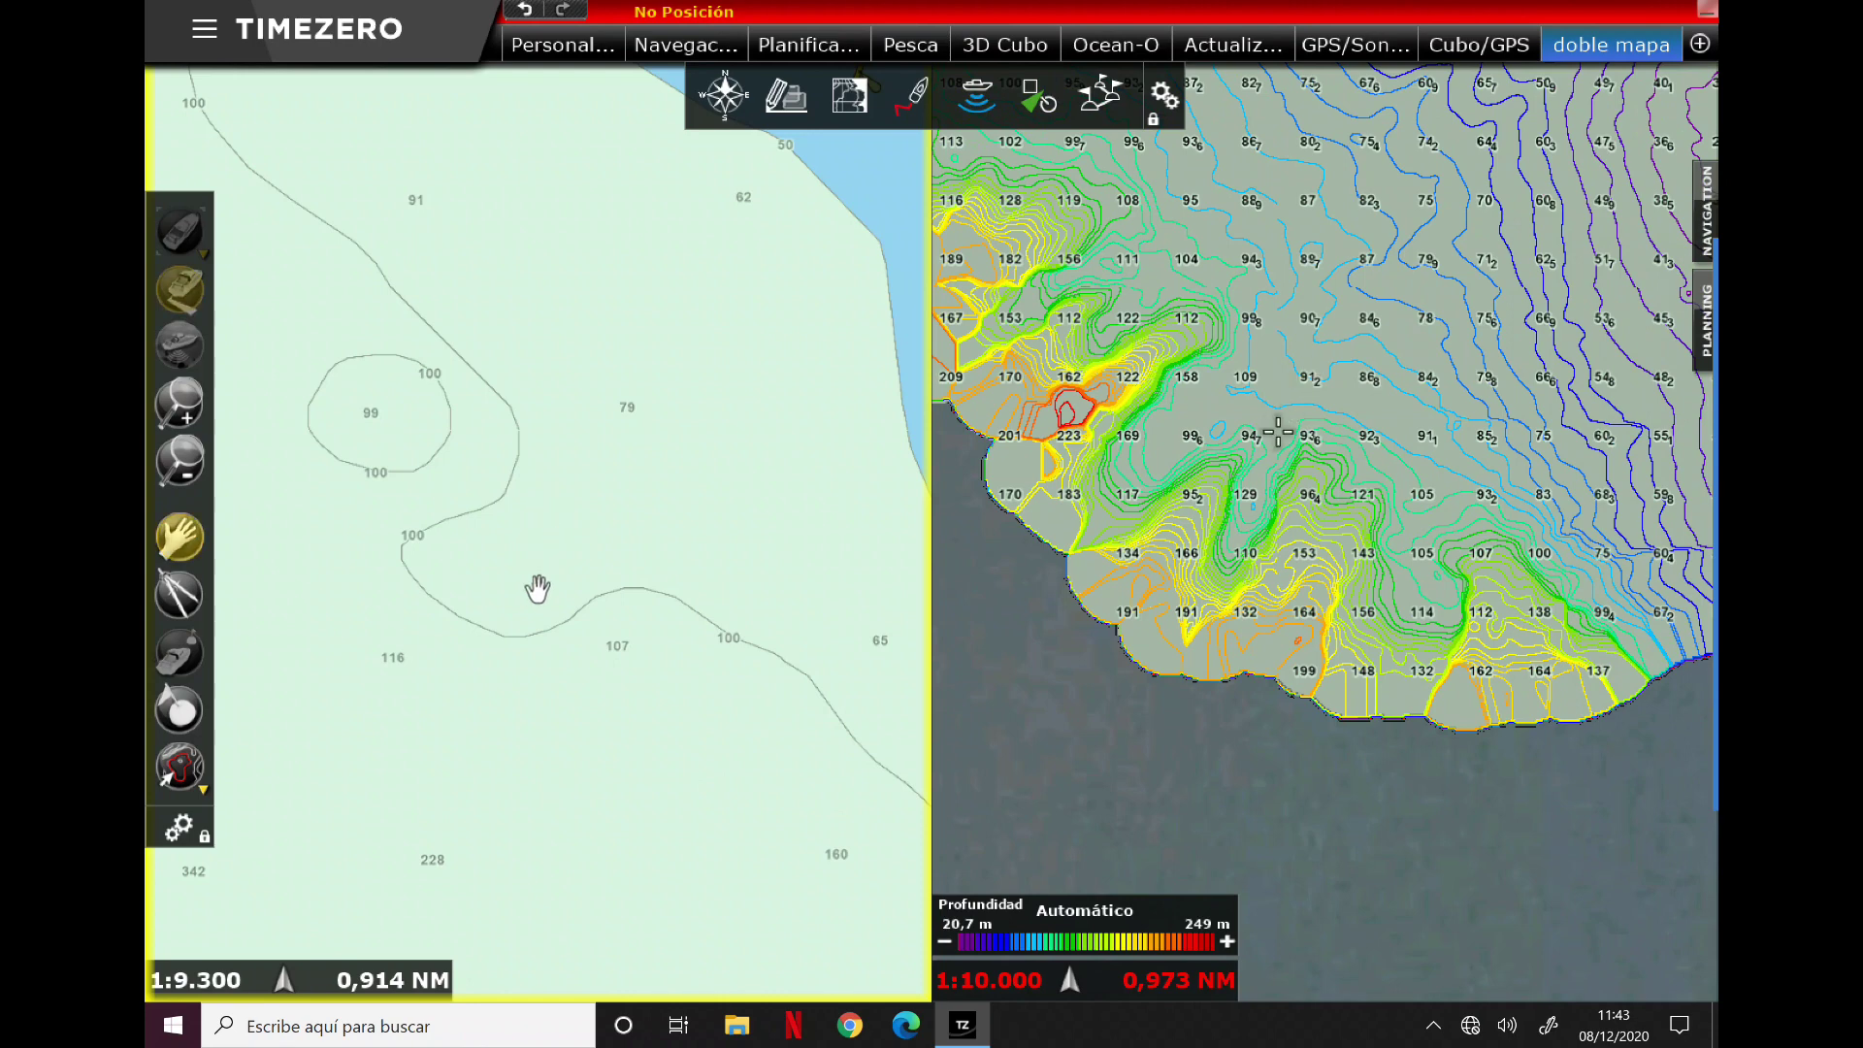
Step: Compare the area with the 1:9.300 chart and return the depth colour scale of the 1:10.000 chart to Automático
drag(553, 599, 199, 408)
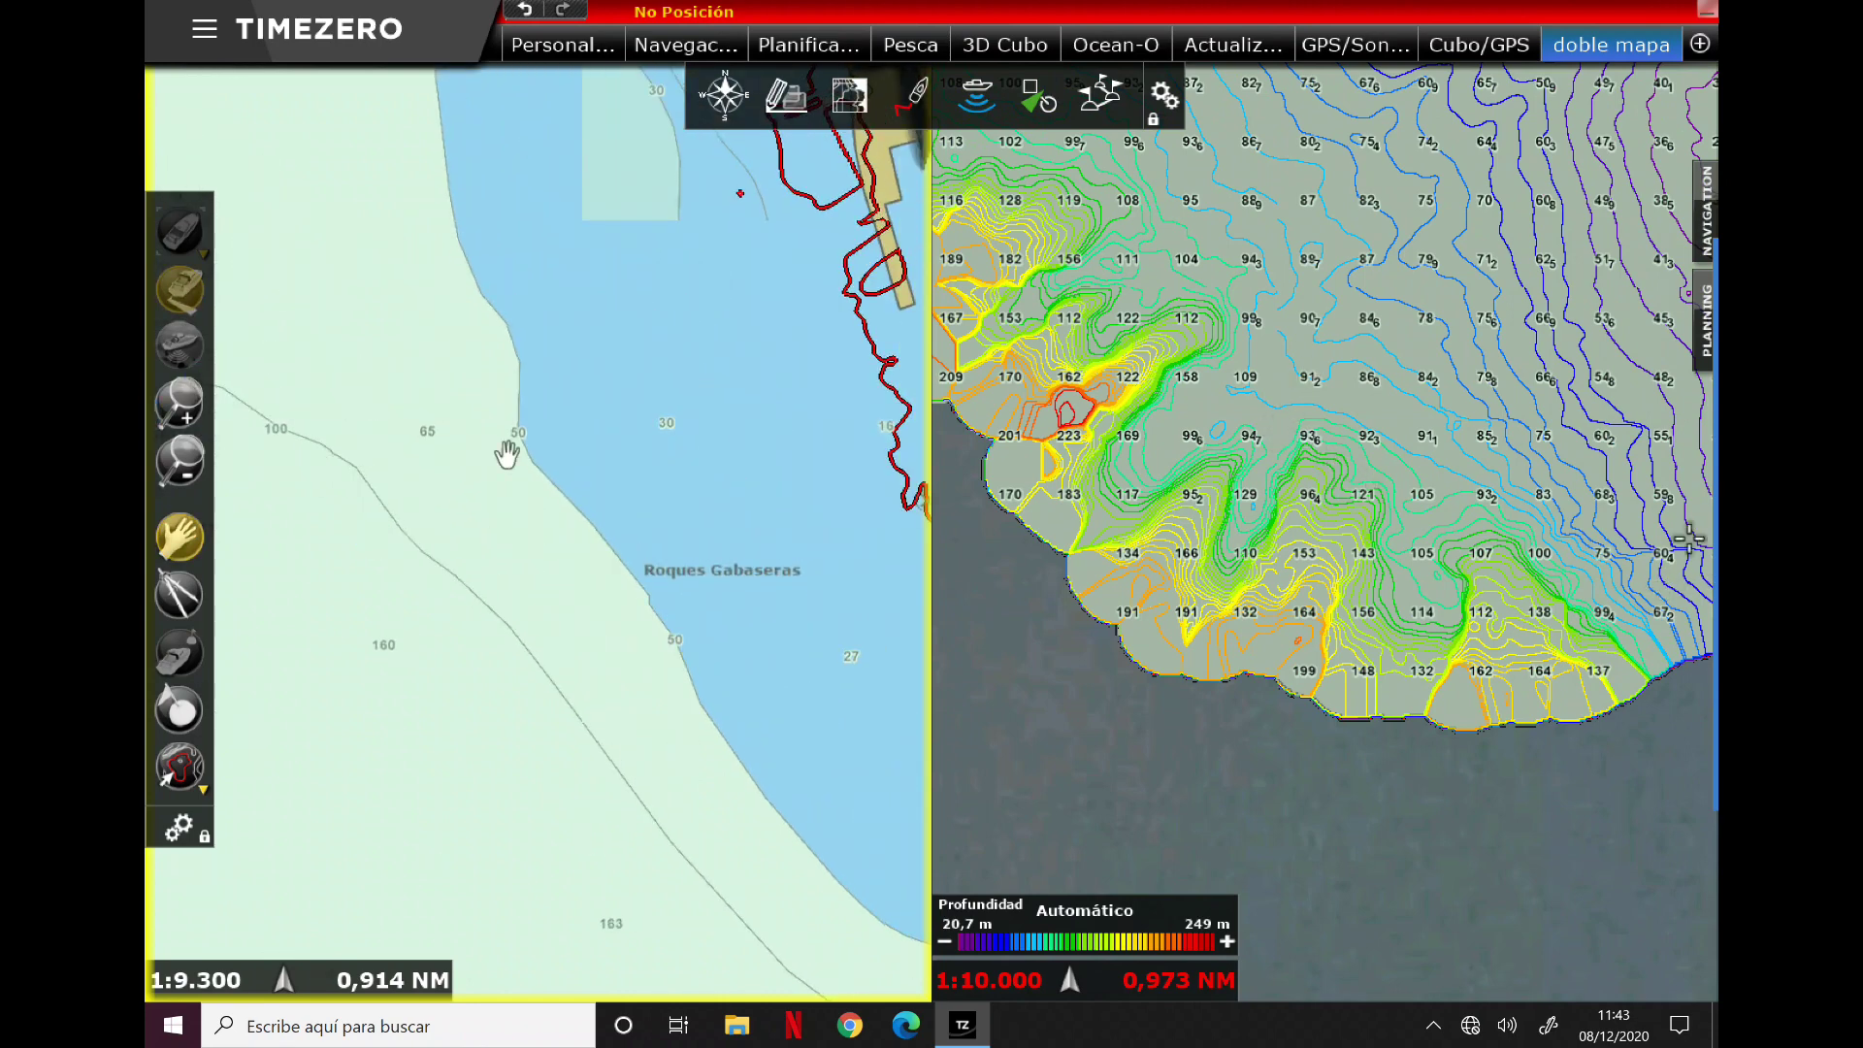
drag(507, 454, 882, 595)
drag(666, 469, 524, 482)
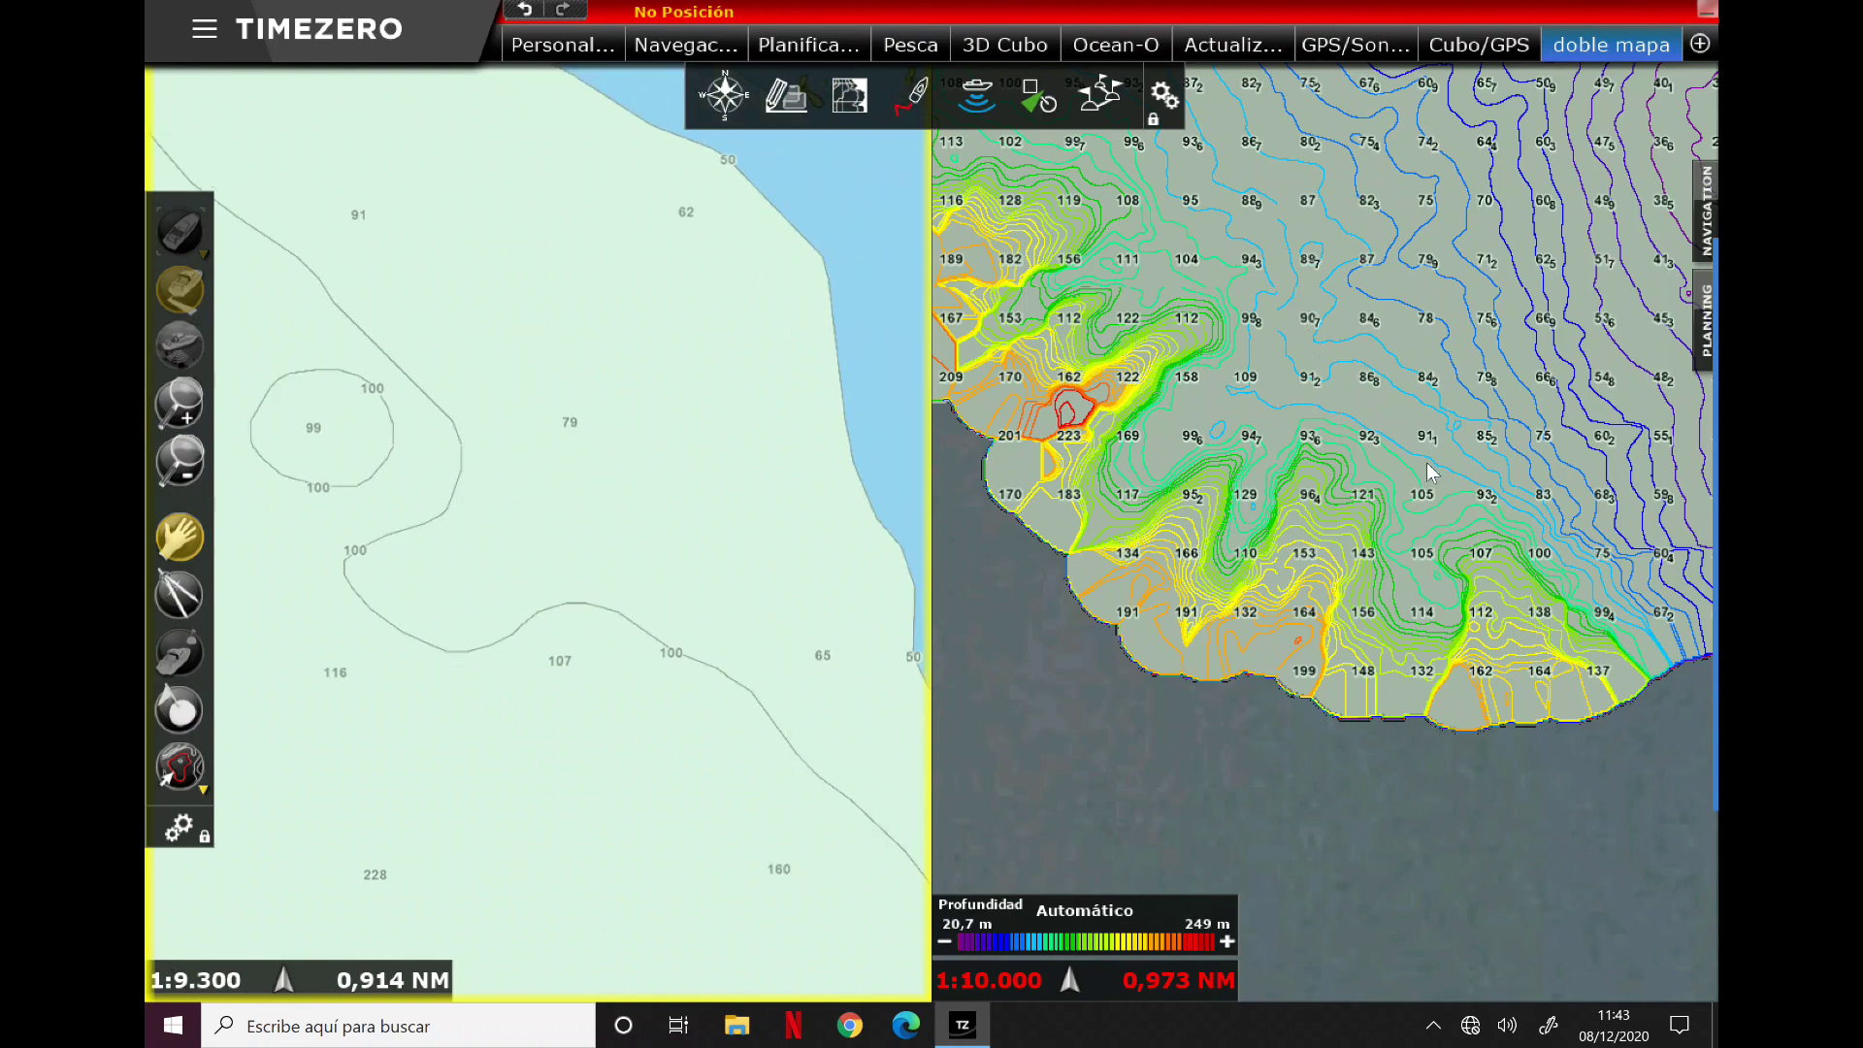
click(1318, 474)
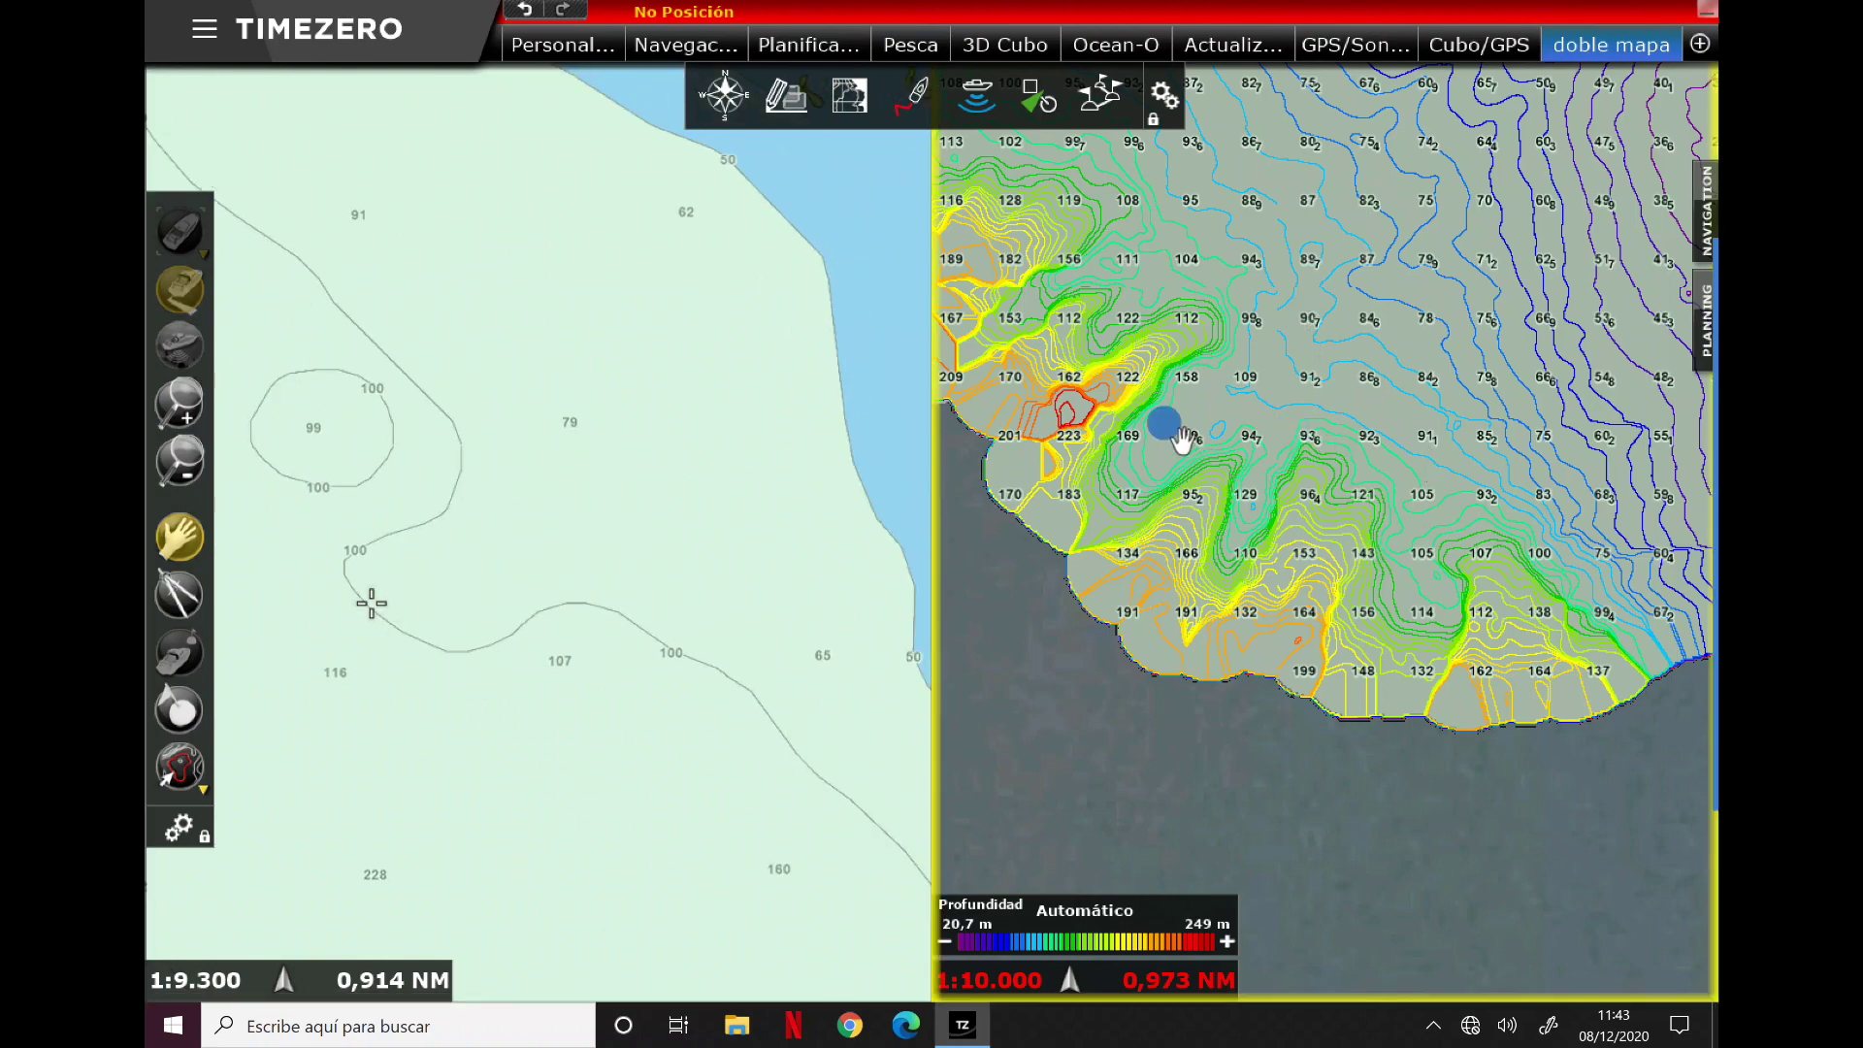
drag(1182, 440, 1460, 615)
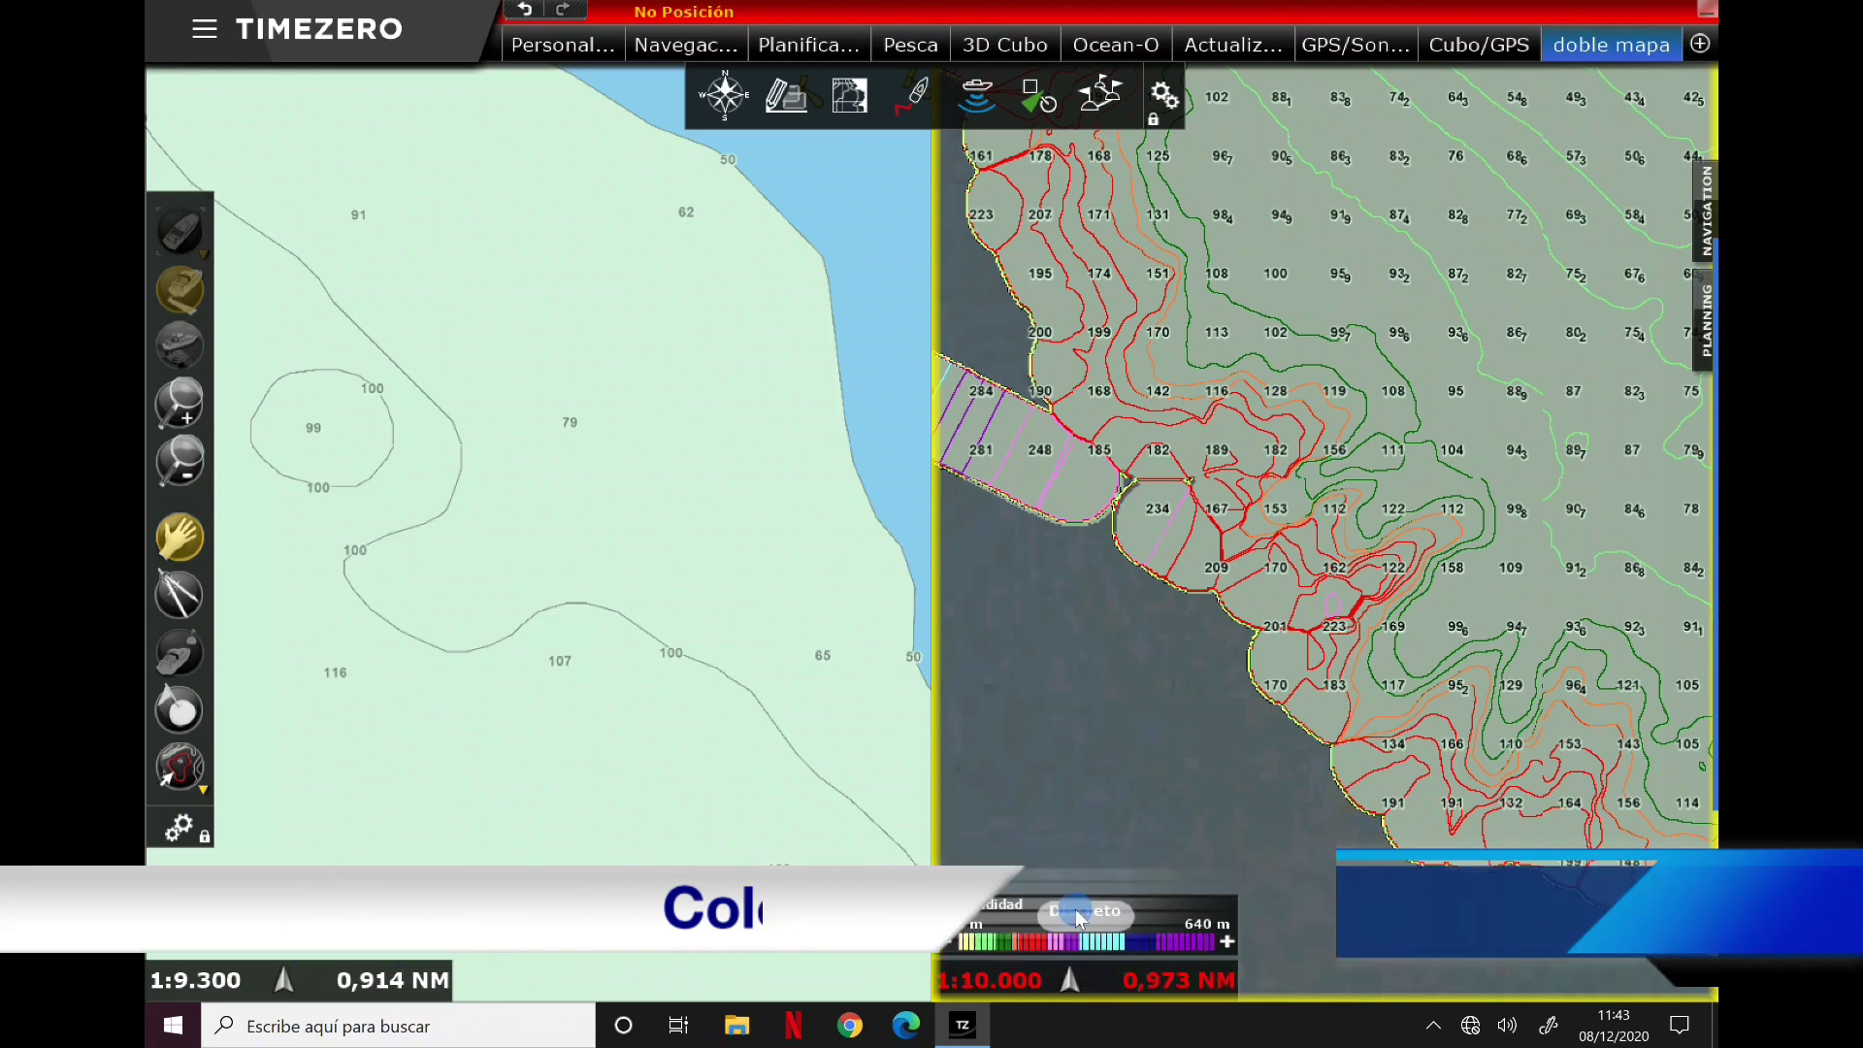
click(1075, 910)
mouse_move(1349, 496)
mouse_down()
mouse_move(1356, 522)
mouse_move(1293, 600)
mouse_move(1289, 650)
mouse_move(1286, 618)
mouse_up()
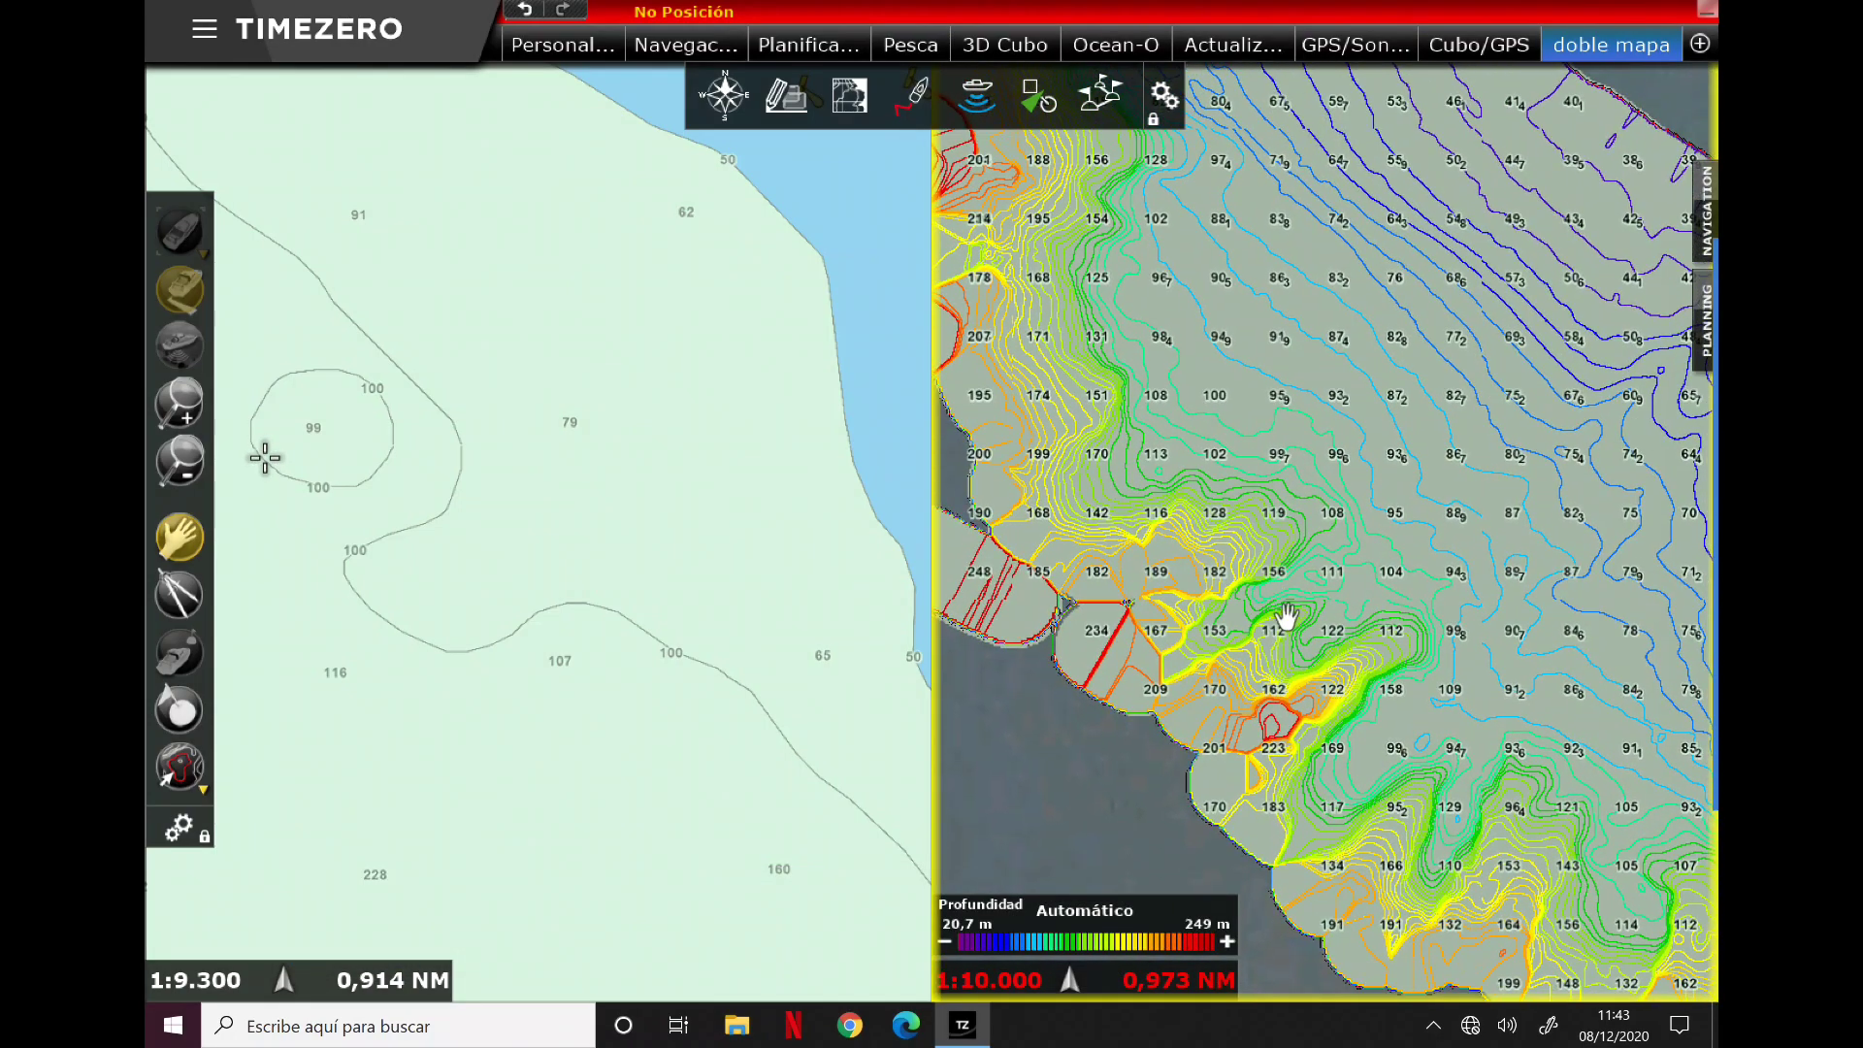
Step: Turn on Base 3D Importada and Base de Datos 3D de Carta for the 1:10.000 chart and inspect the combined contours
click(978, 114)
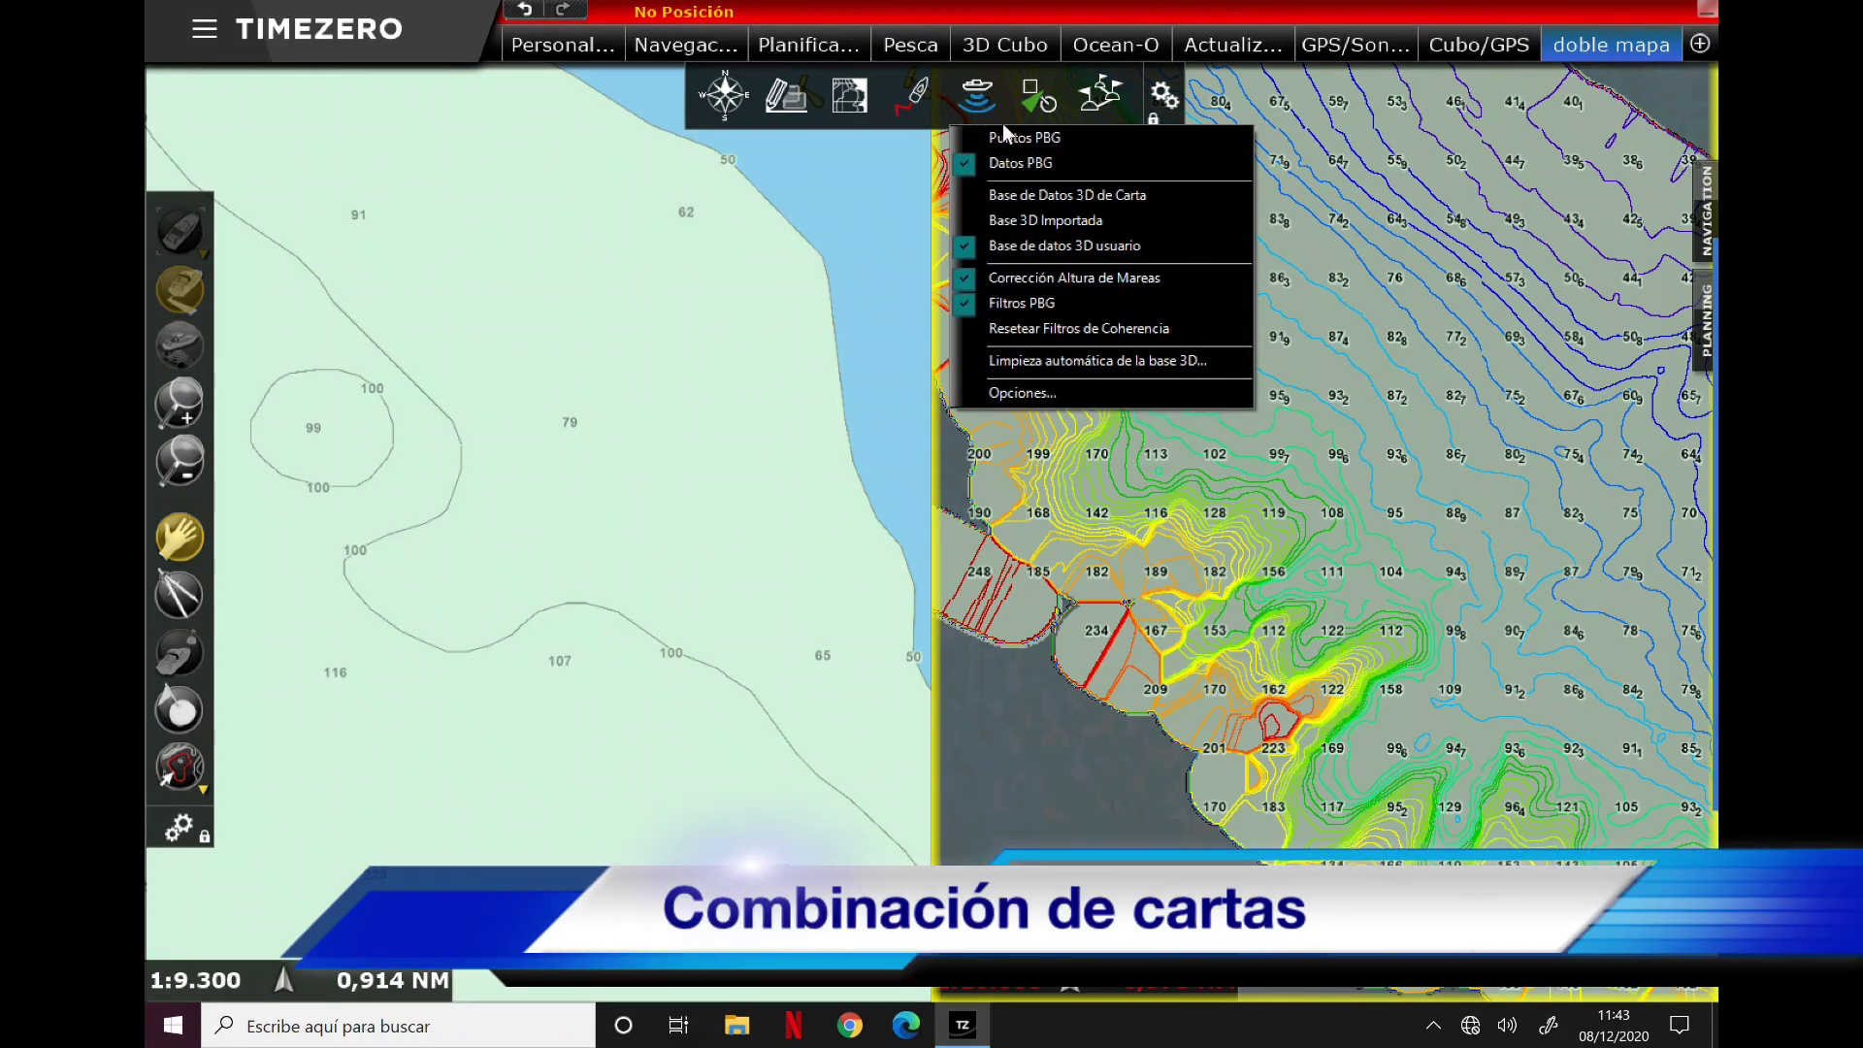
click(1033, 225)
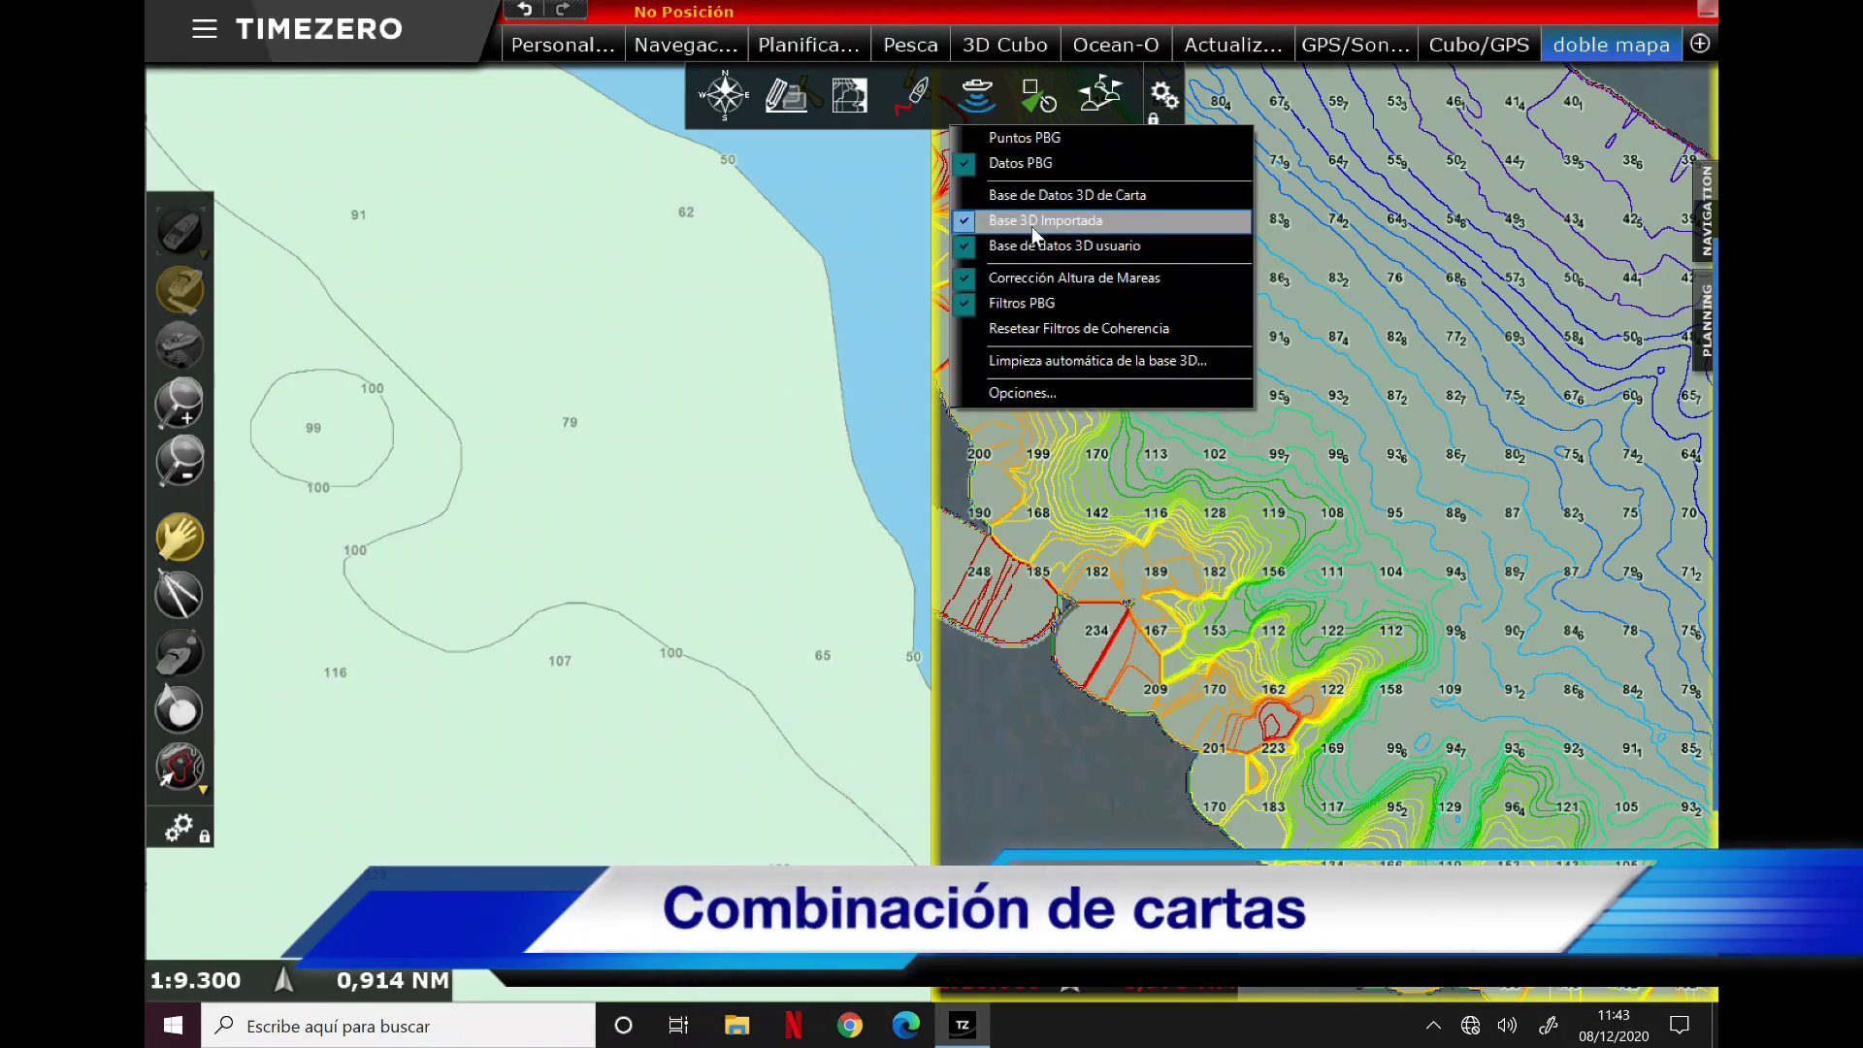
click(1032, 195)
click(1442, 679)
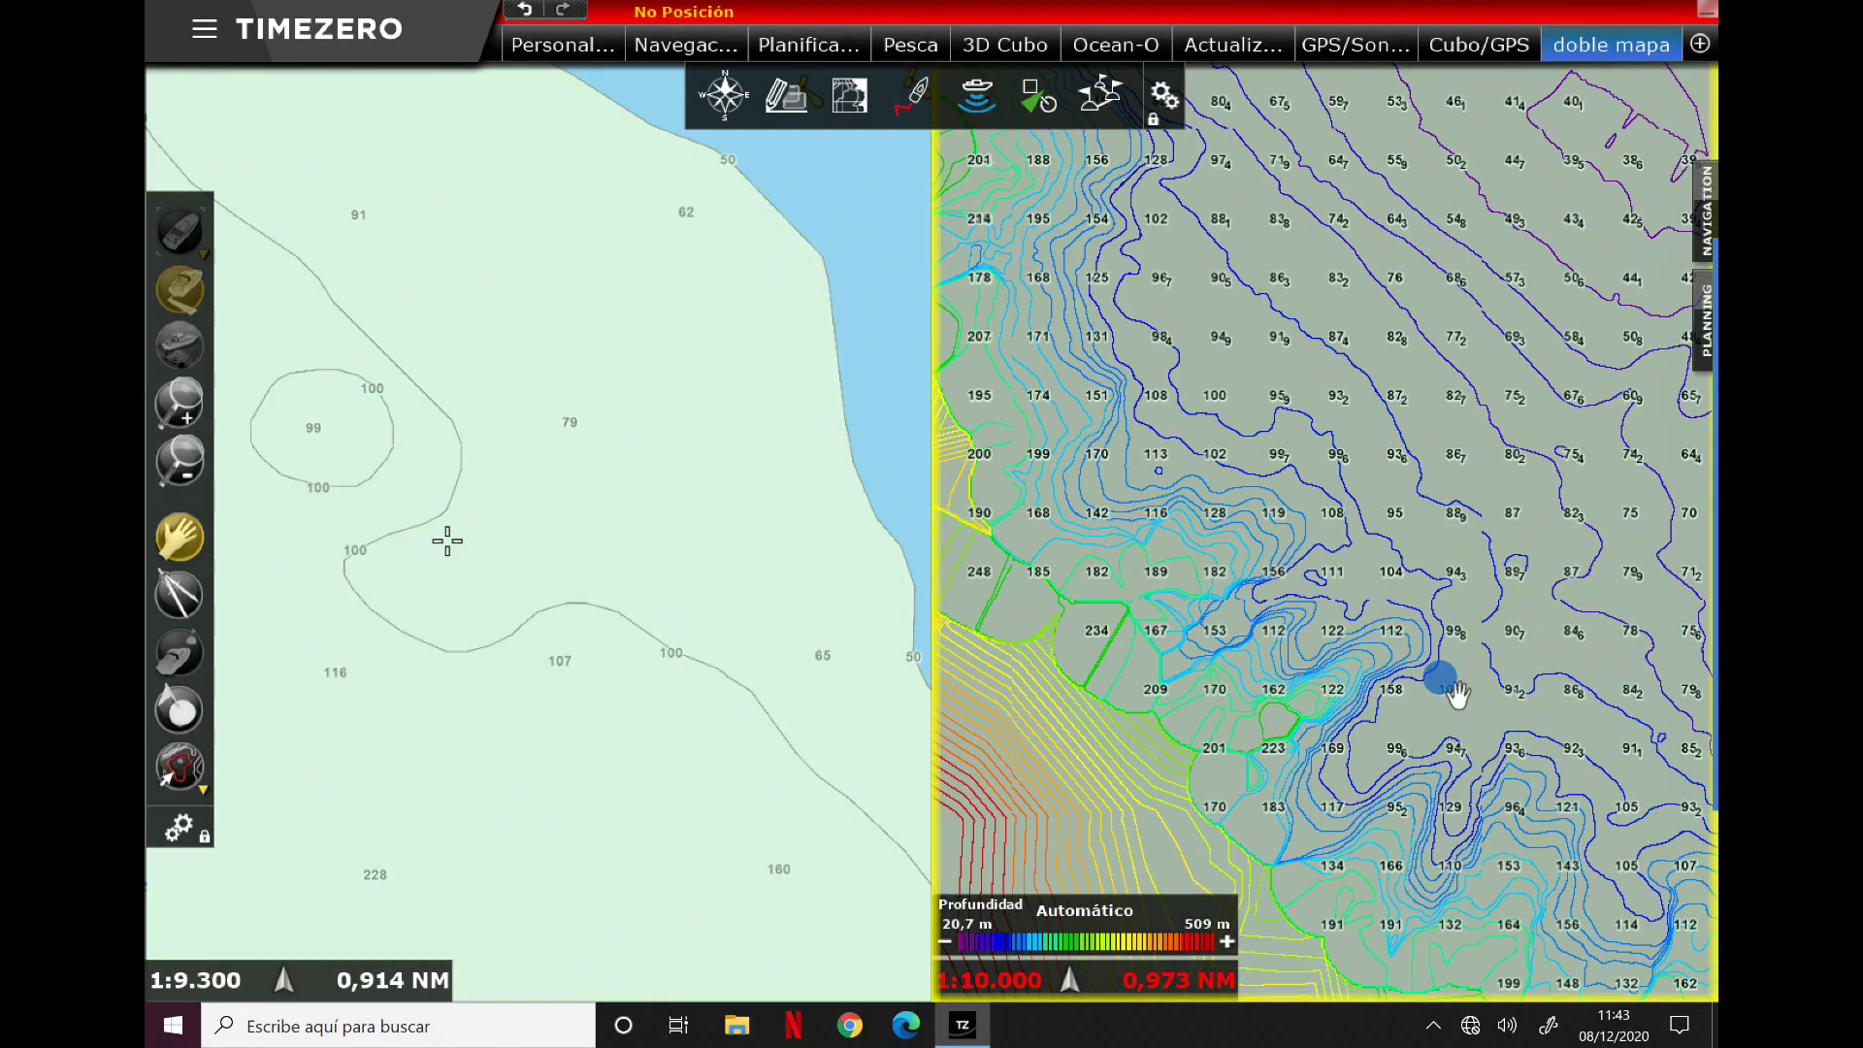
scroll(1294, 543, down, 3)
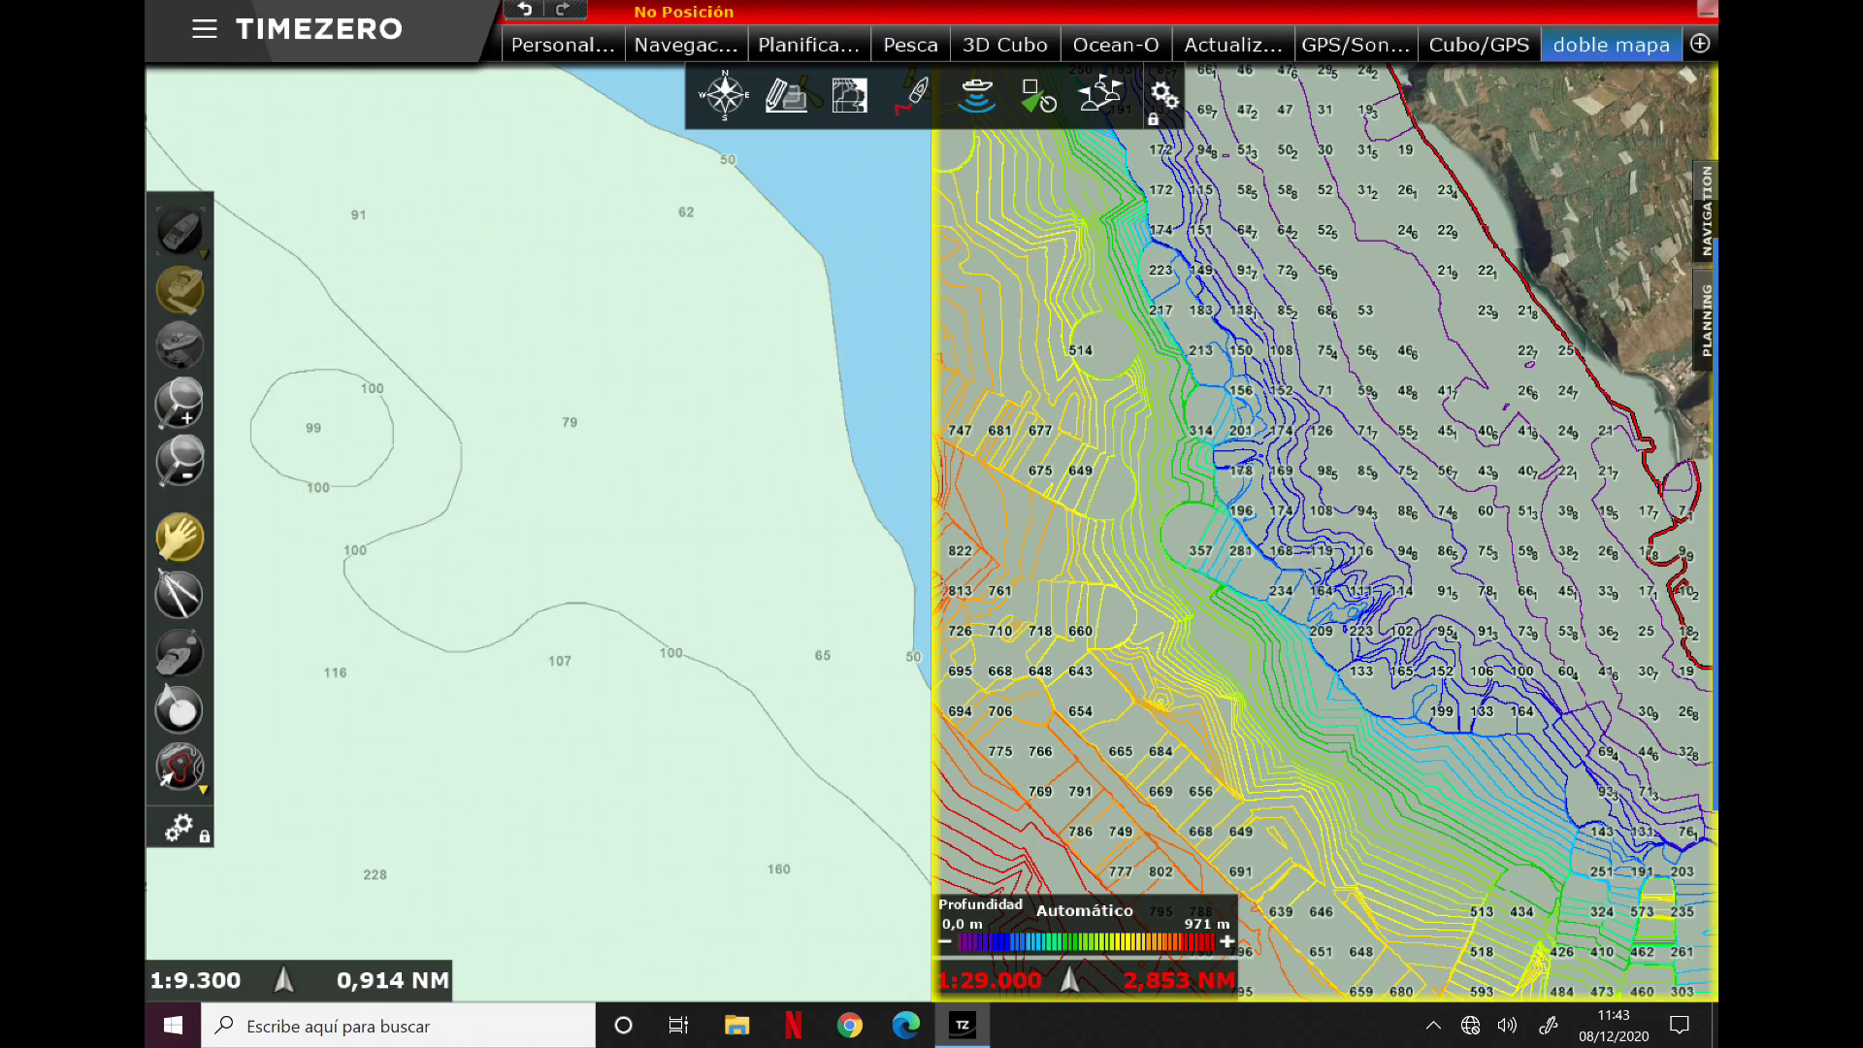
scroll(1398, 558, up, 3)
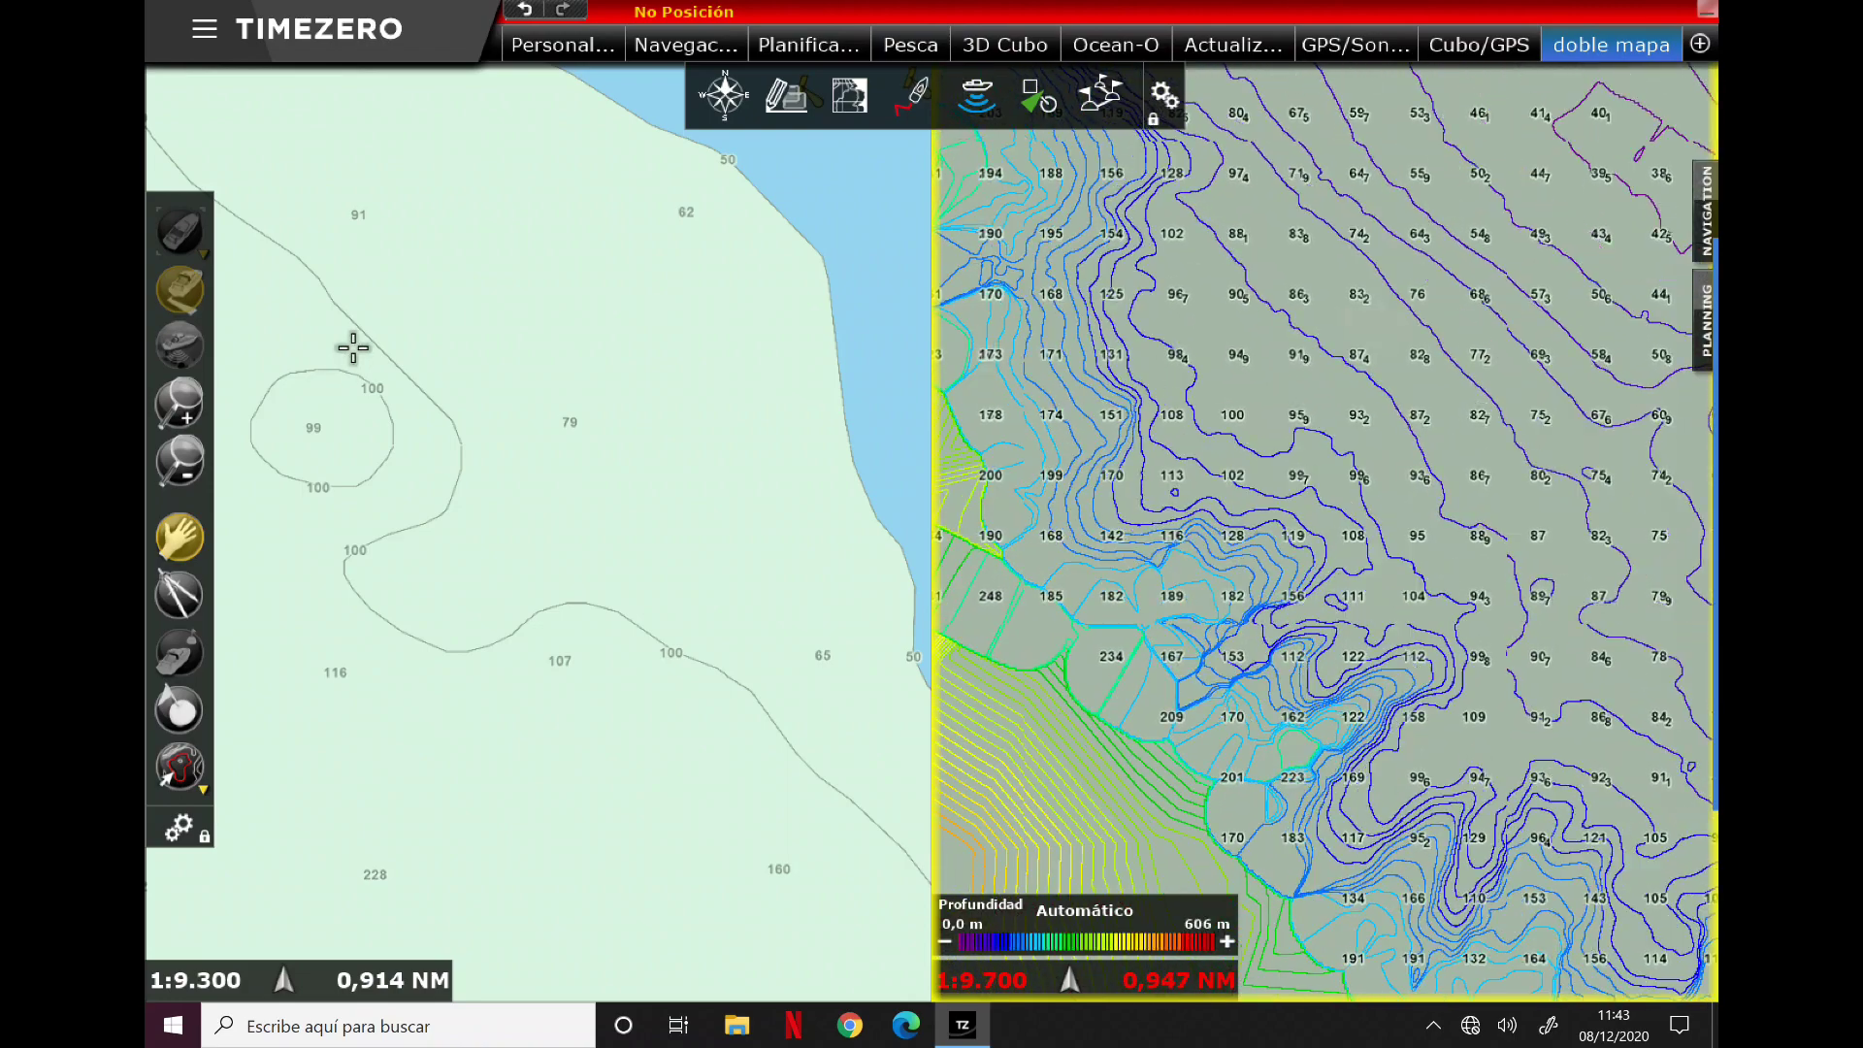
scroll(1378, 495, up, 1)
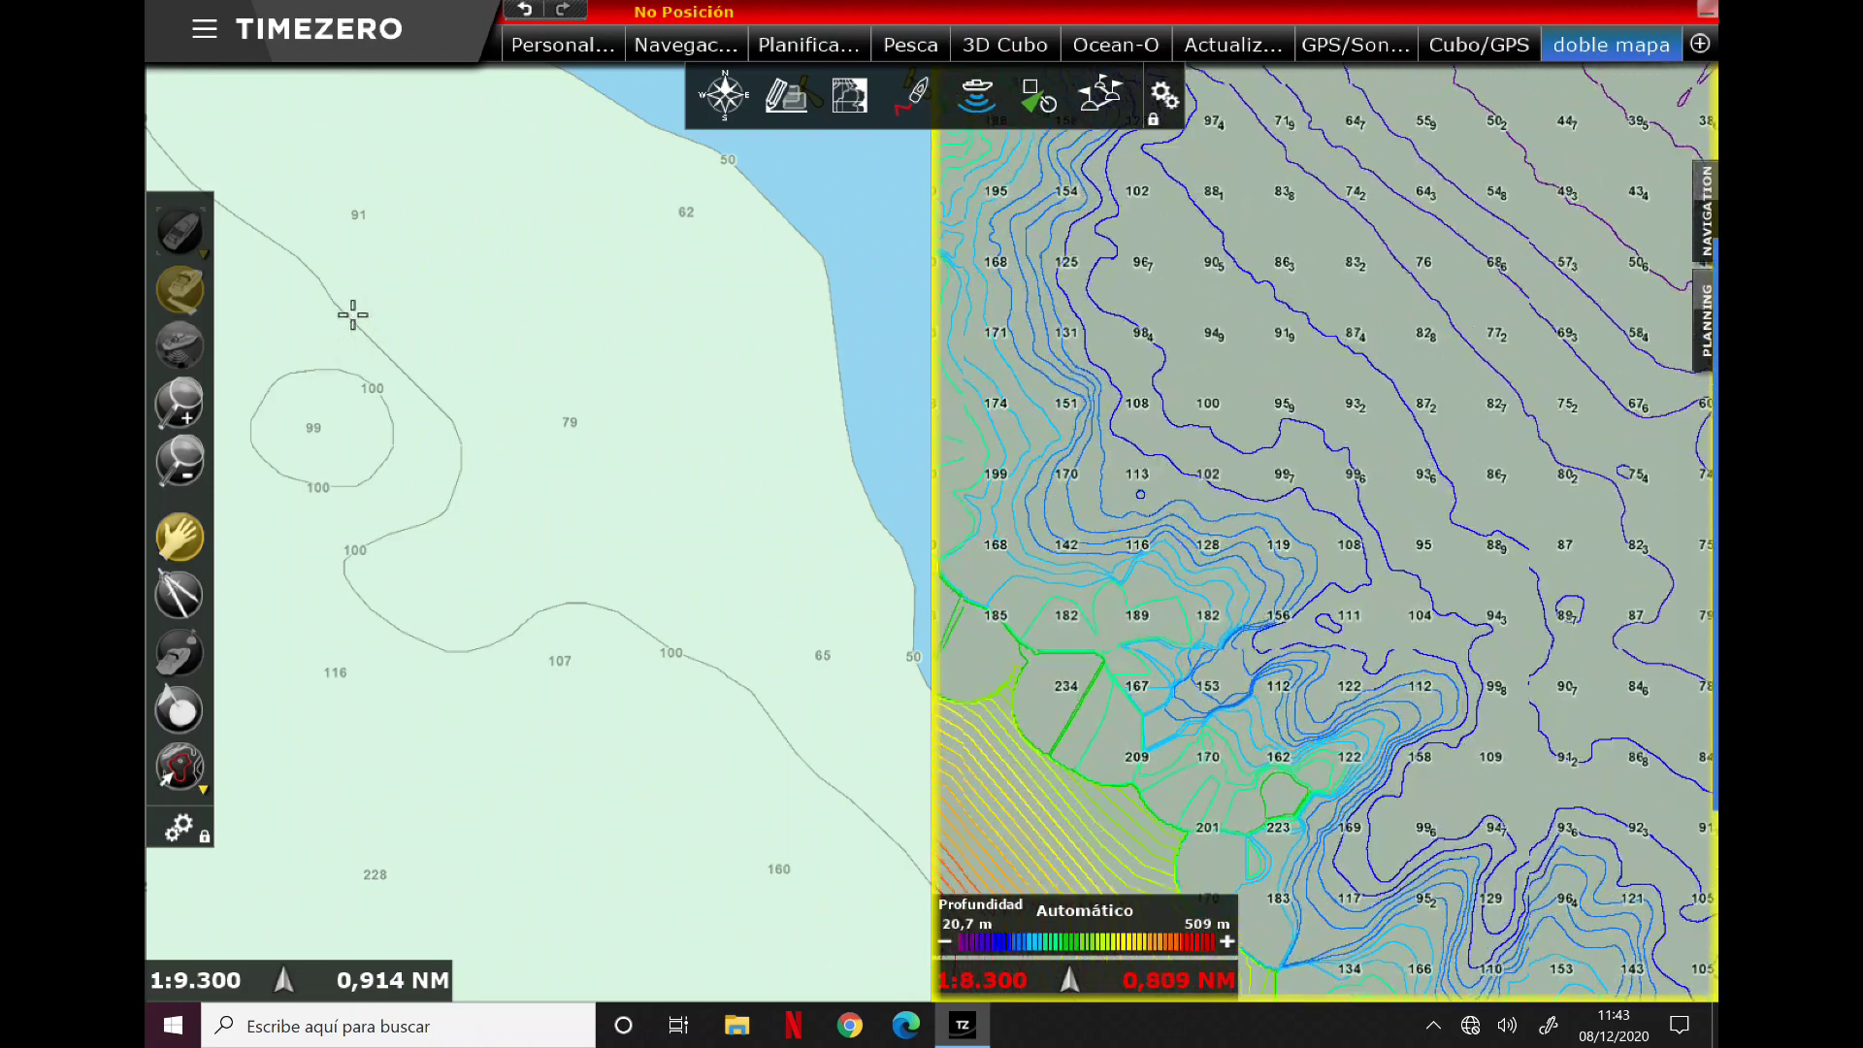
scroll(1378, 495, up, 1)
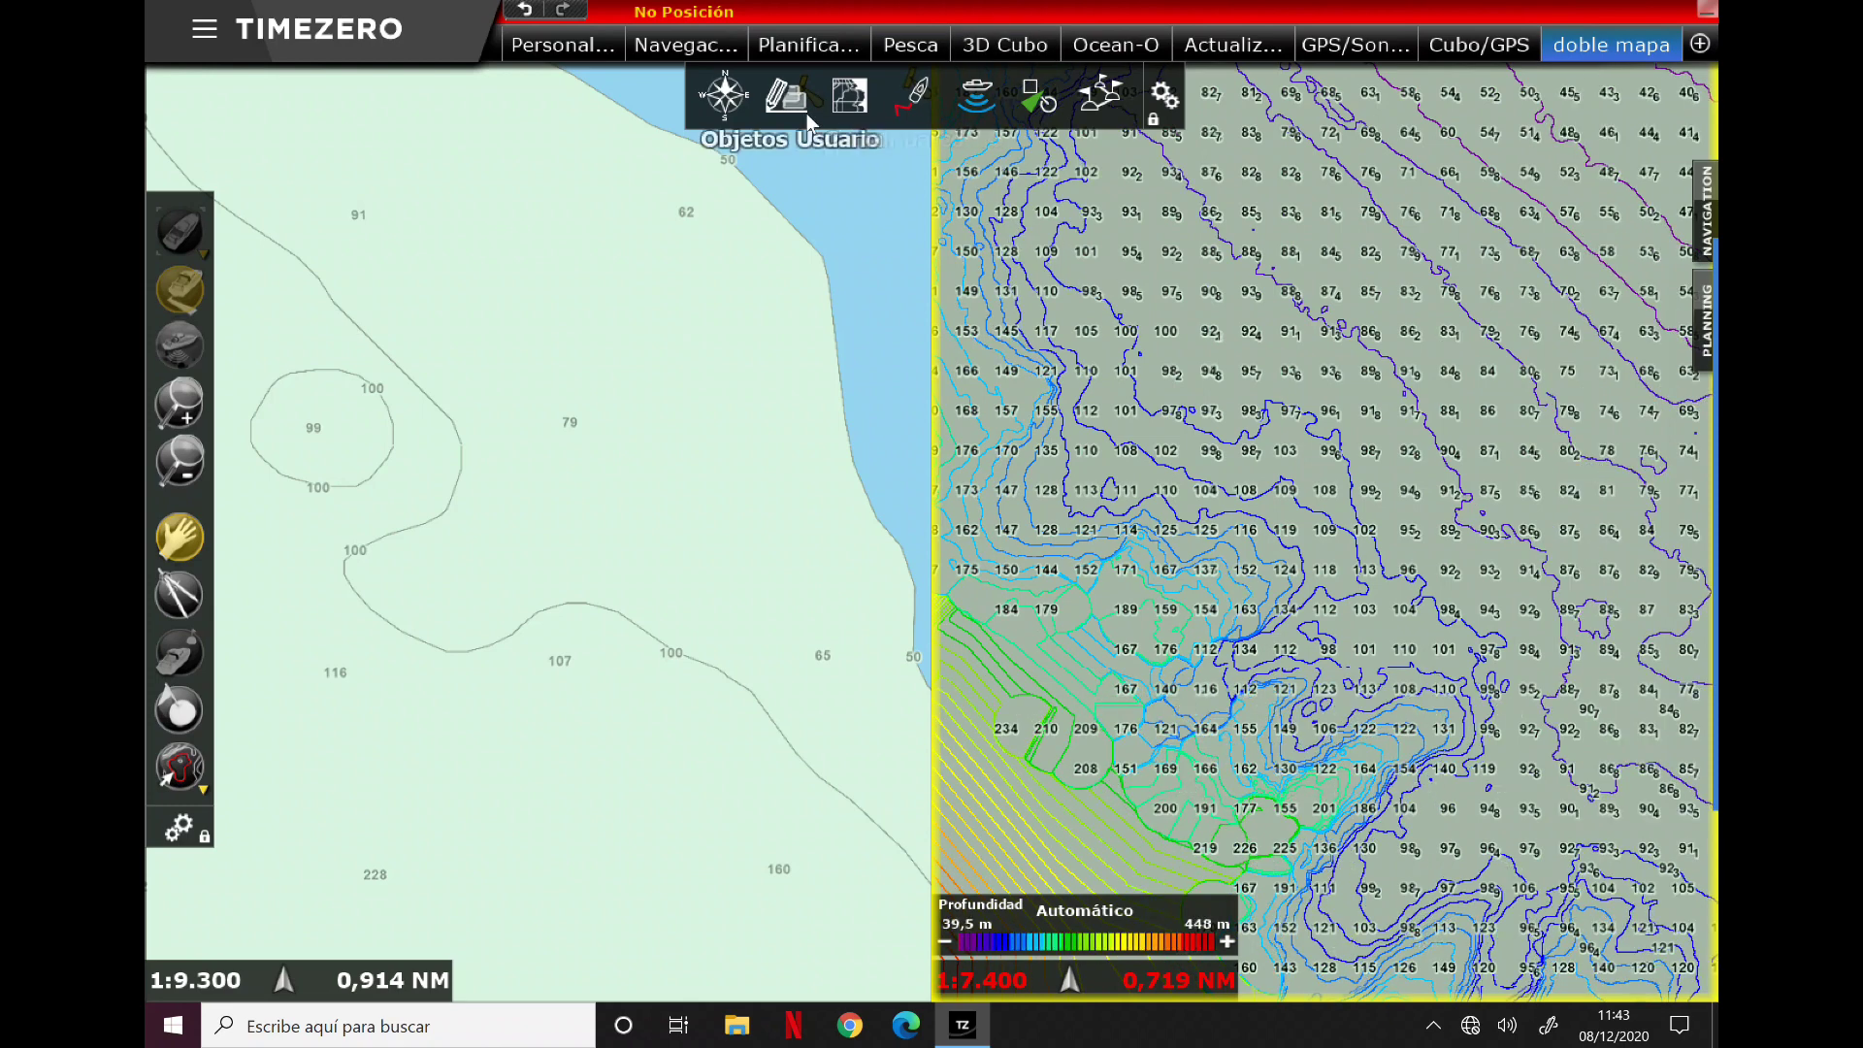
Step: Set the chart type of the 1:7.400 chart to MM3D C-MAP beneath the depth contours
click(975, 94)
mouse_move(1075, 155)
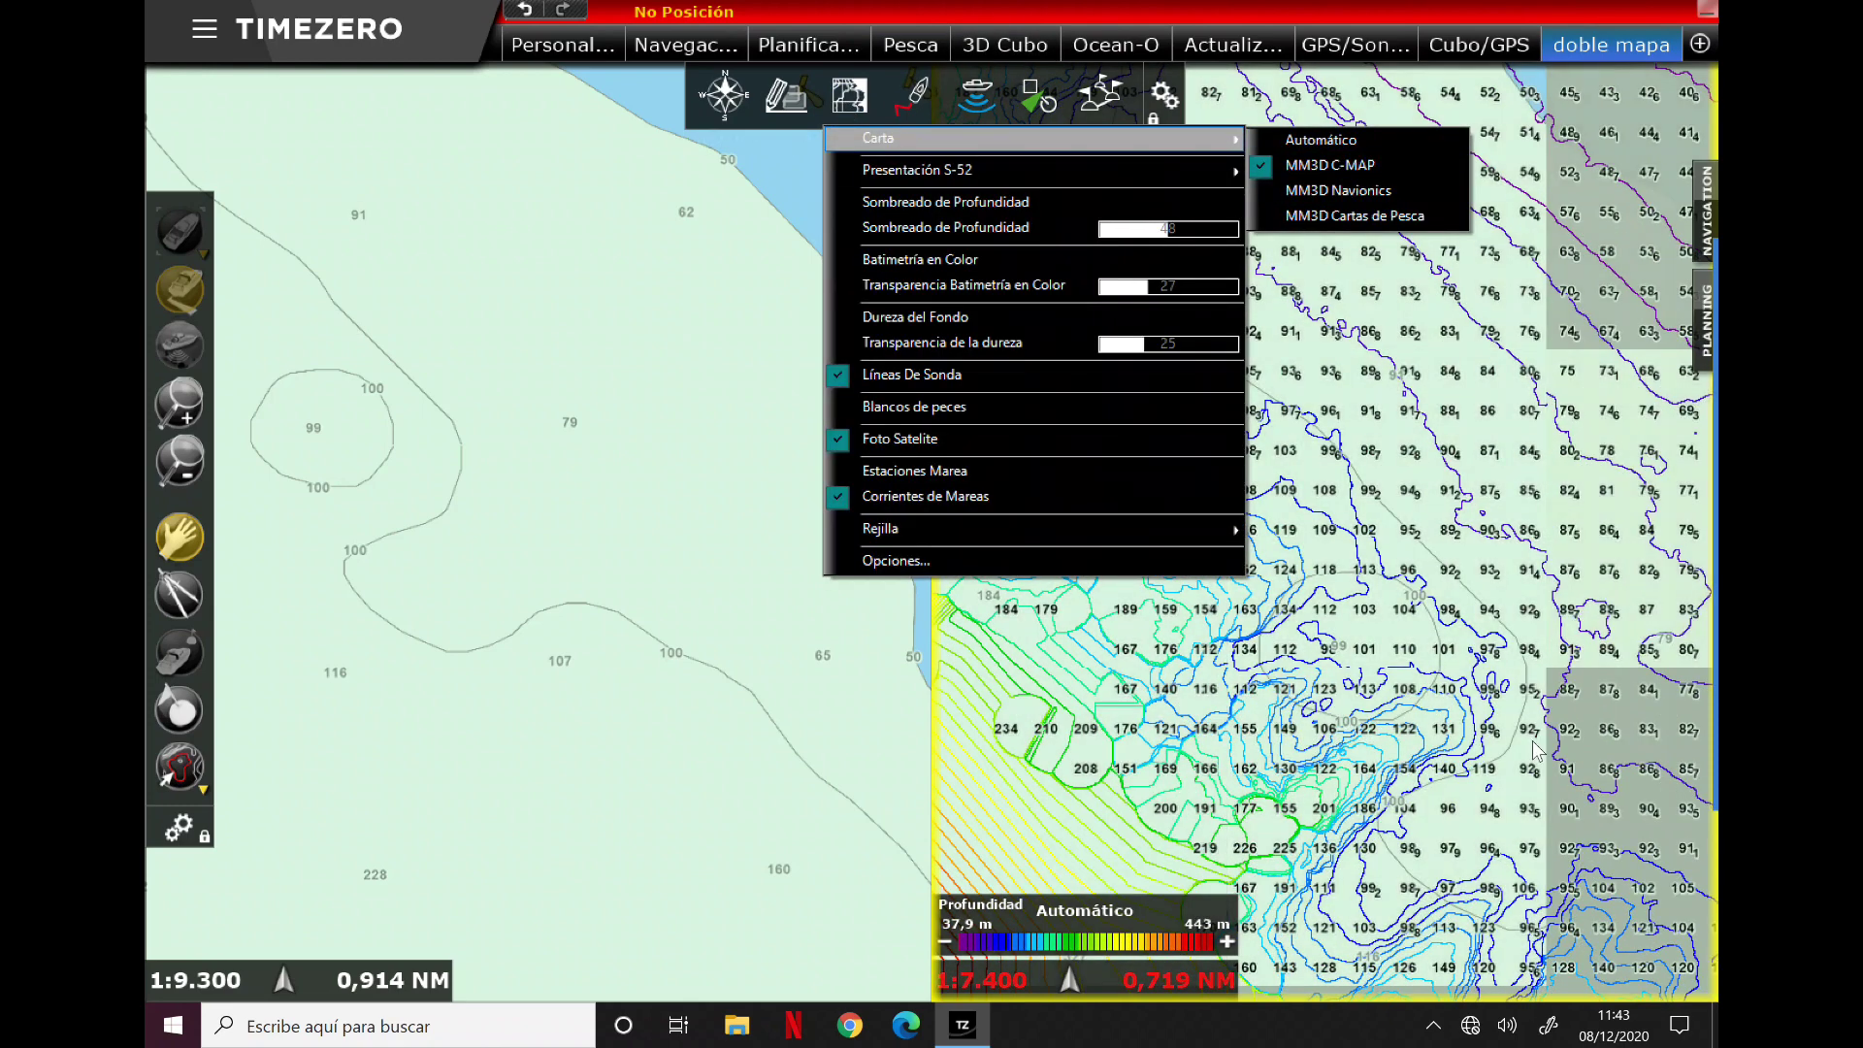
click(1379, 189)
drag(1525, 659, 1385, 531)
Step: Set the chart type of the 1:9.300 chart to MM3D Navionics and view the same seabed area
click(587, 545)
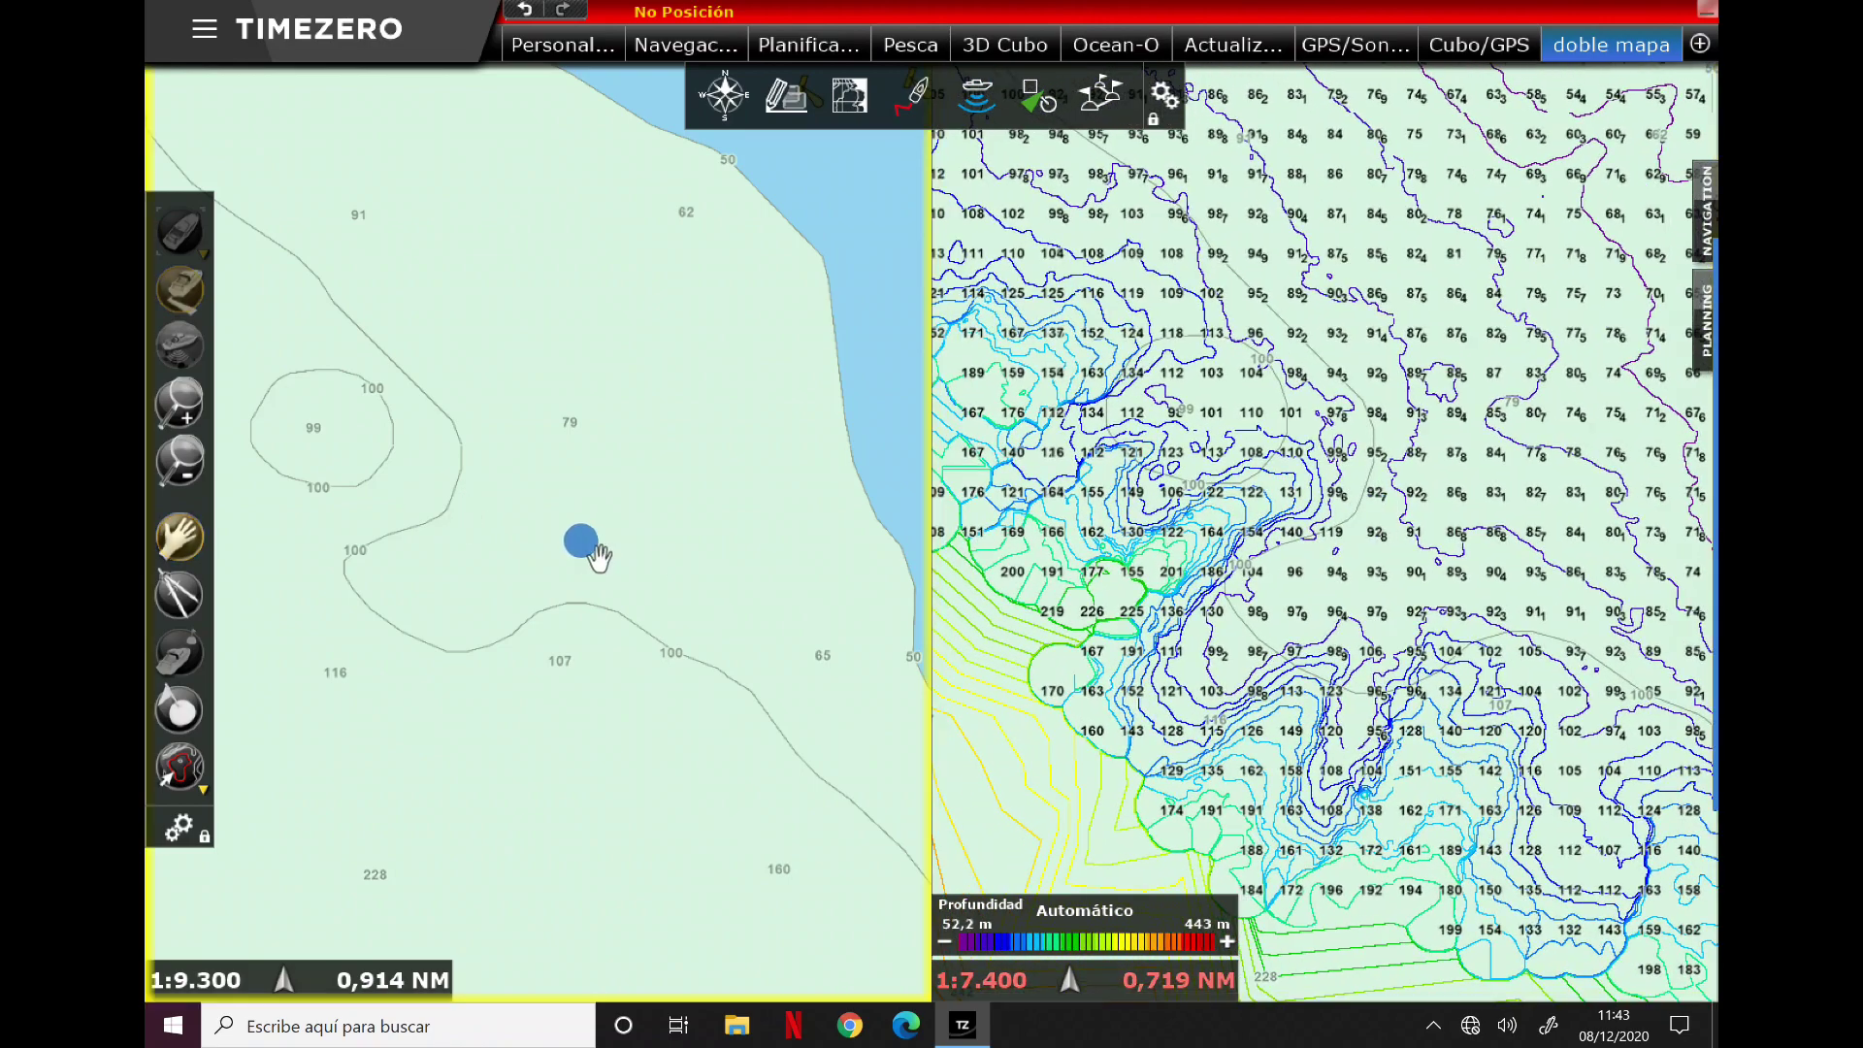
click(864, 97)
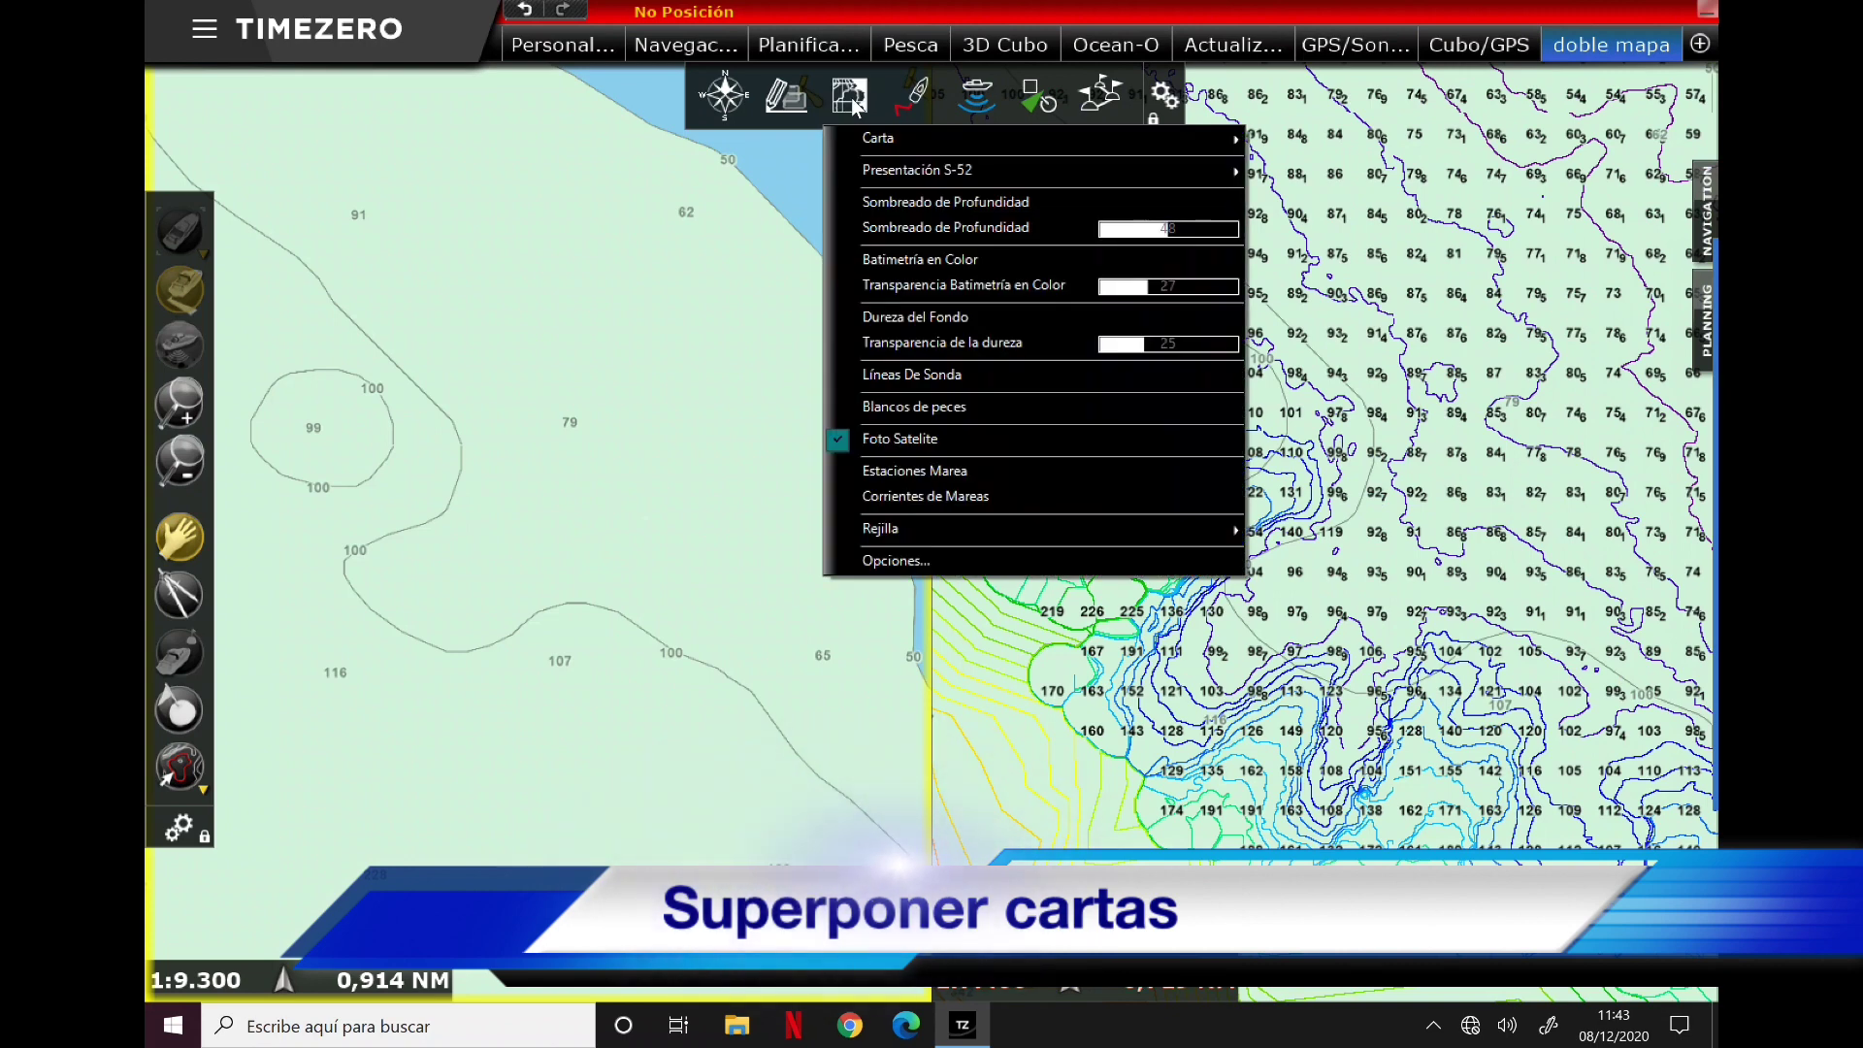
mouse_move(913, 143)
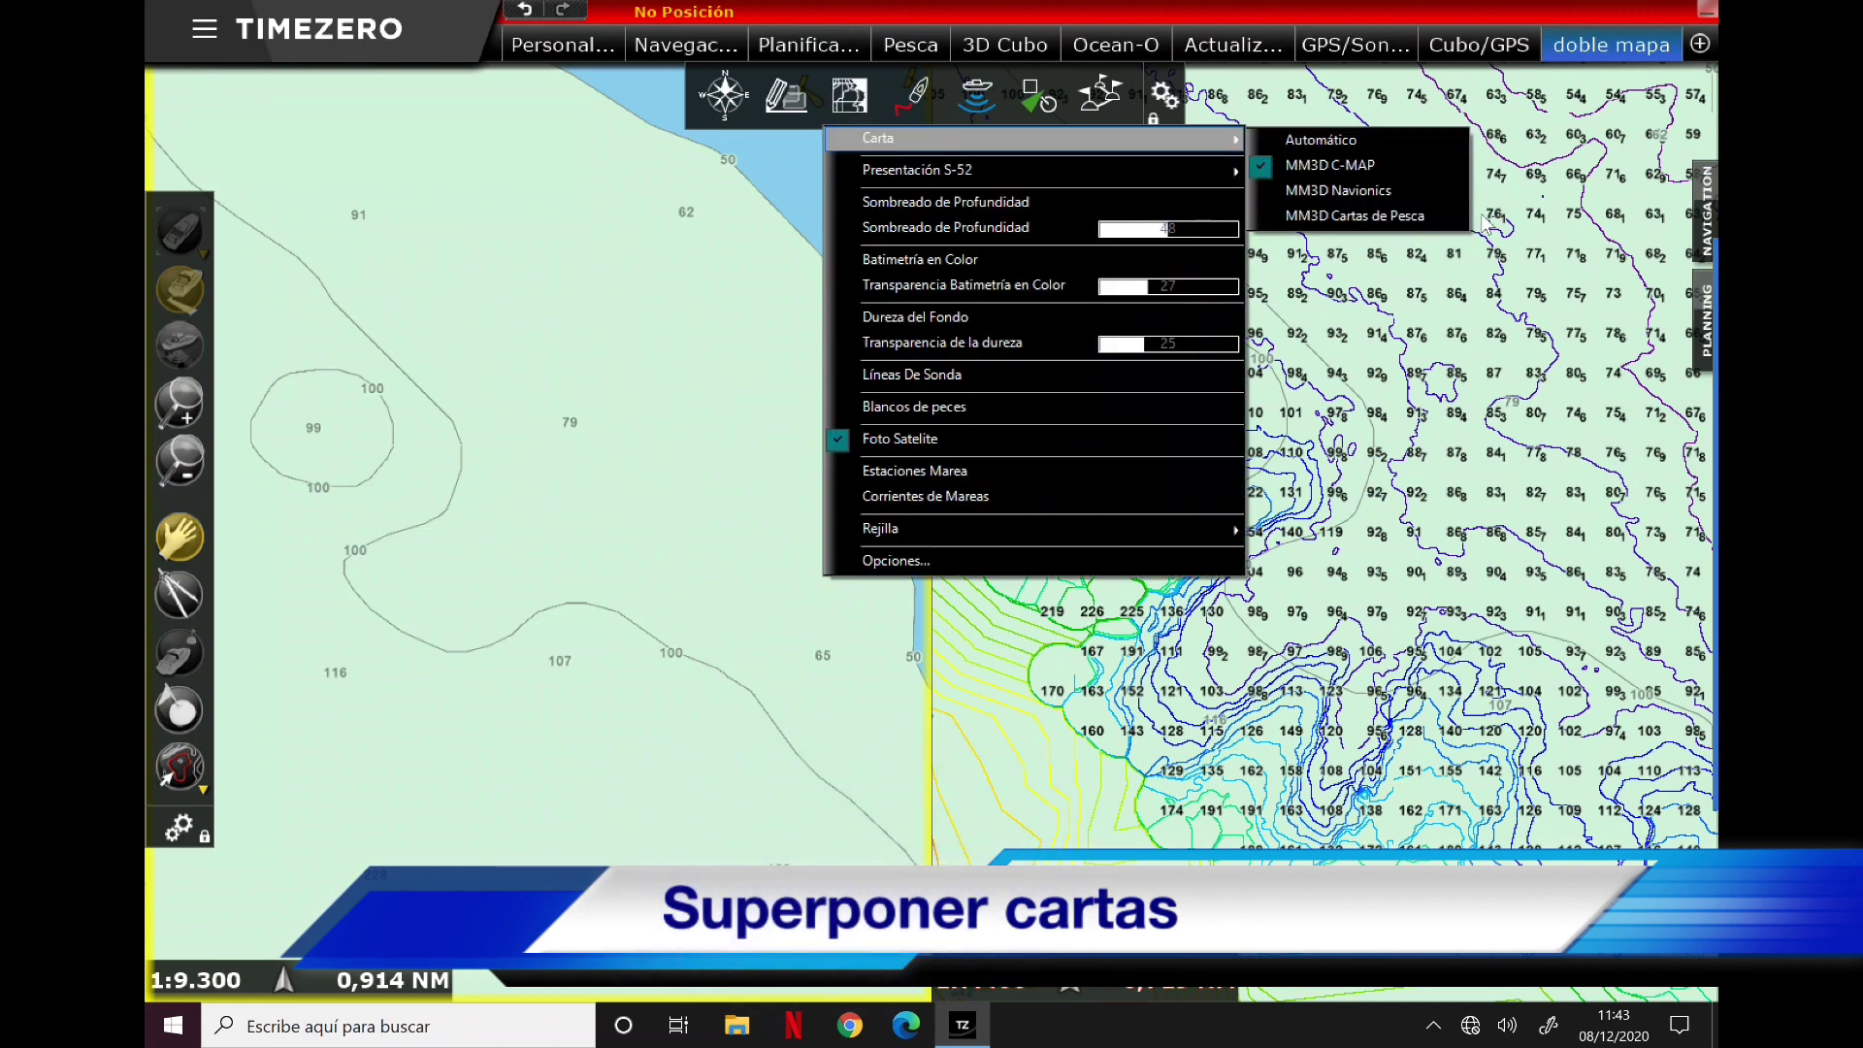
click(1434, 215)
click(500, 576)
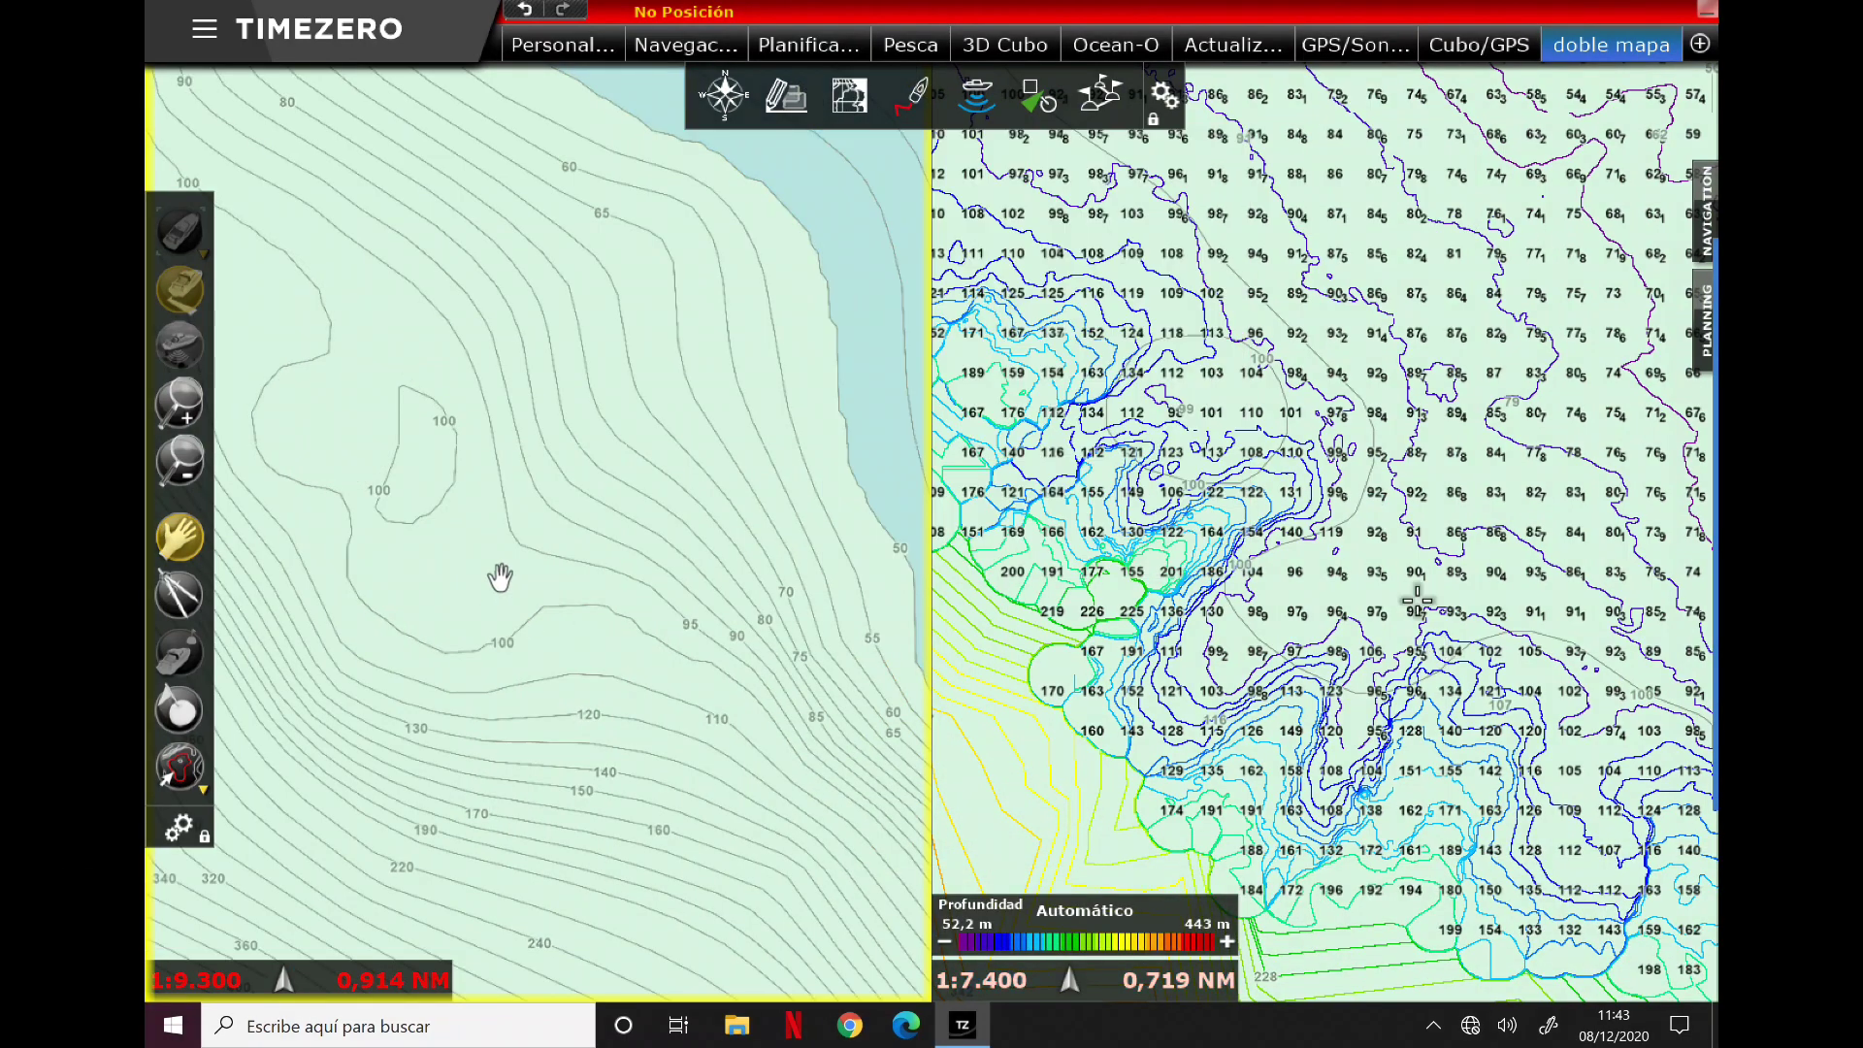
drag(500, 576, 597, 542)
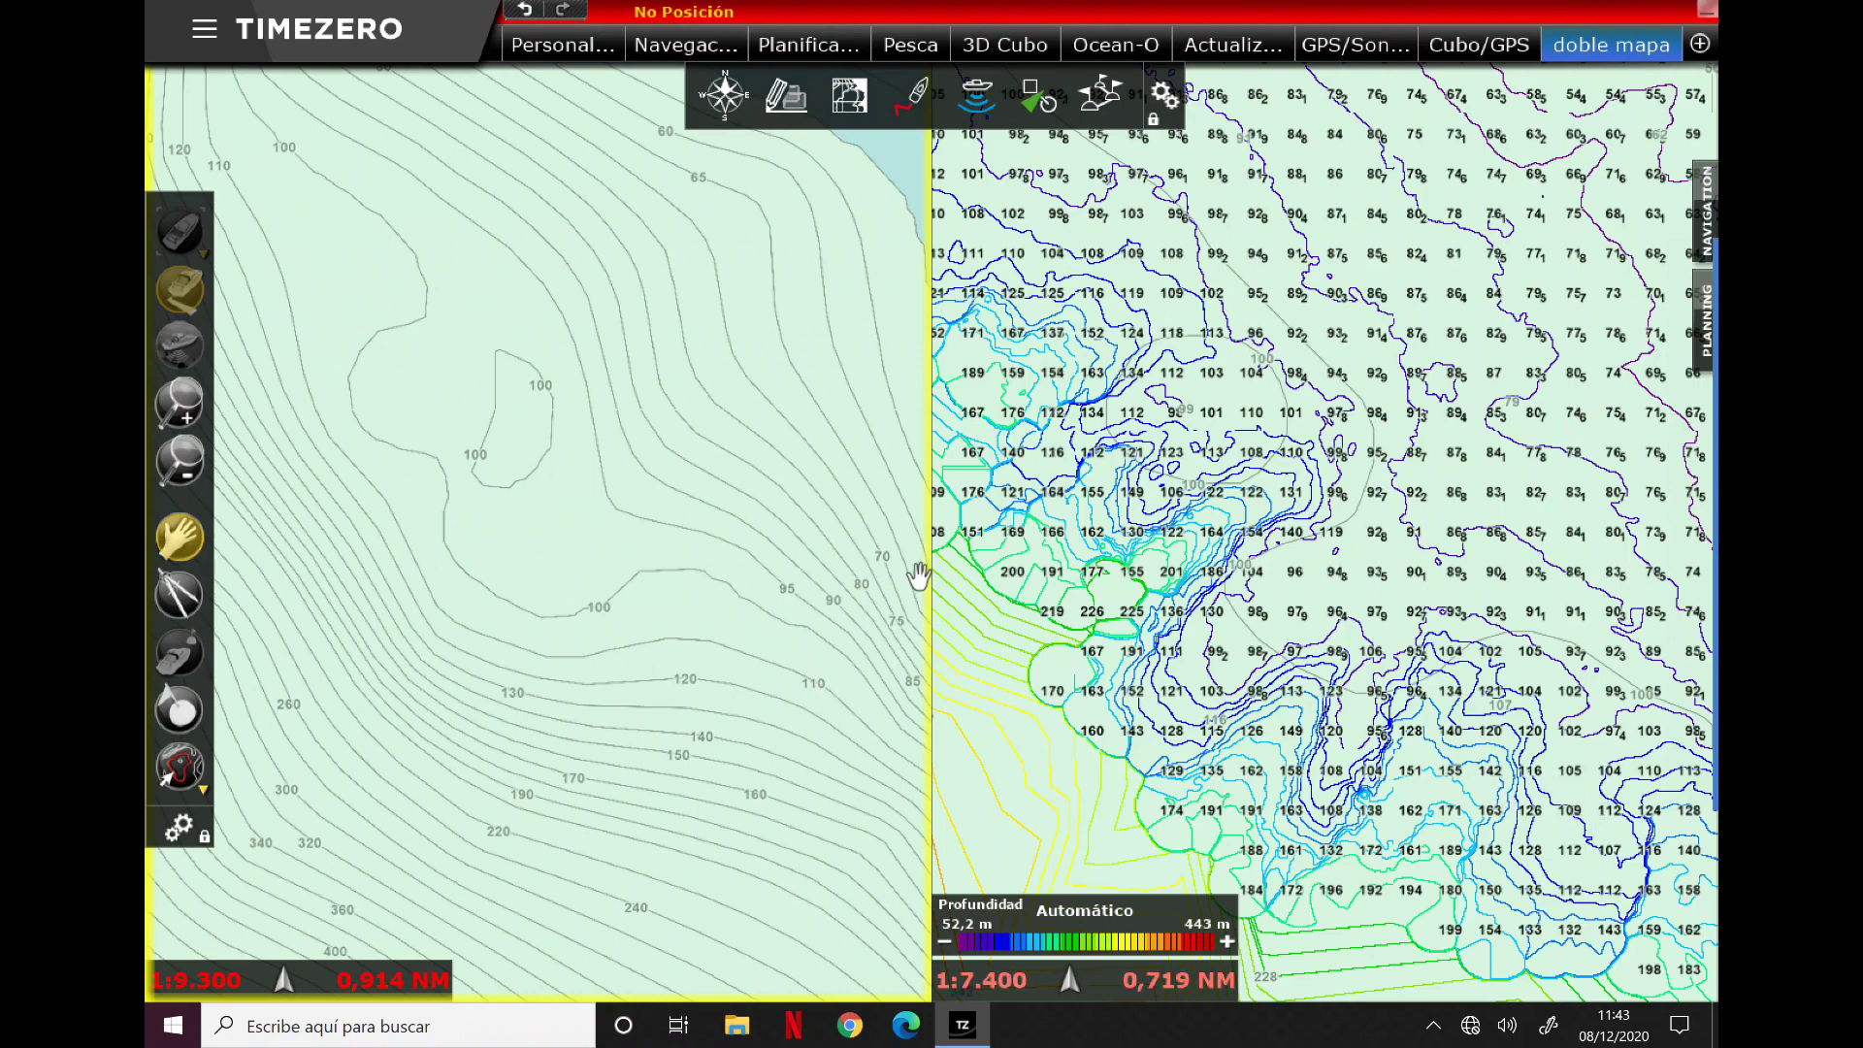
mouse_move(918, 575)
mouse_down()
mouse_move(761, 440)
mouse_move(707, 475)
mouse_move(653, 573)
mouse_up()
Step: Display Blancos de peces over the depth contours of the 1:4.200 chart, and turn that layer off again
click(1440, 557)
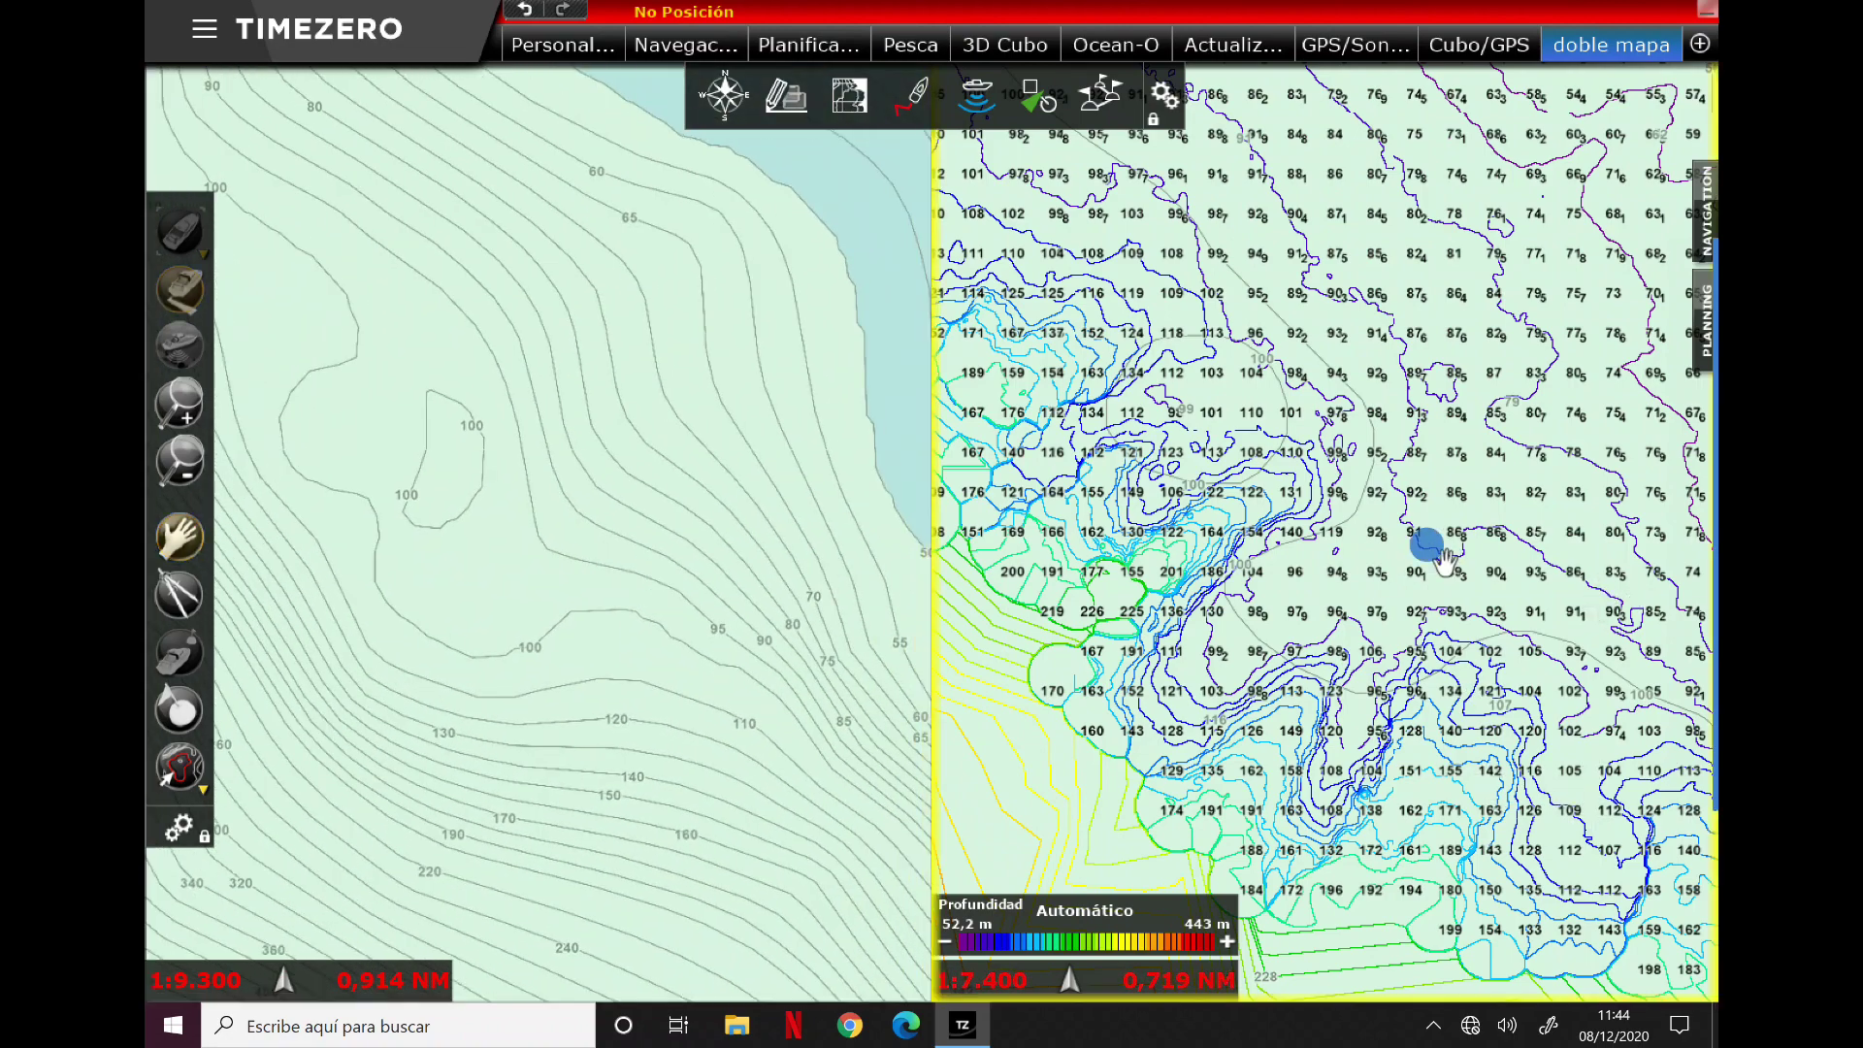
mouse_move(1443, 559)
mouse_down()
mouse_move(1372, 553)
mouse_move(1435, 428)
mouse_move(1480, 456)
mouse_up()
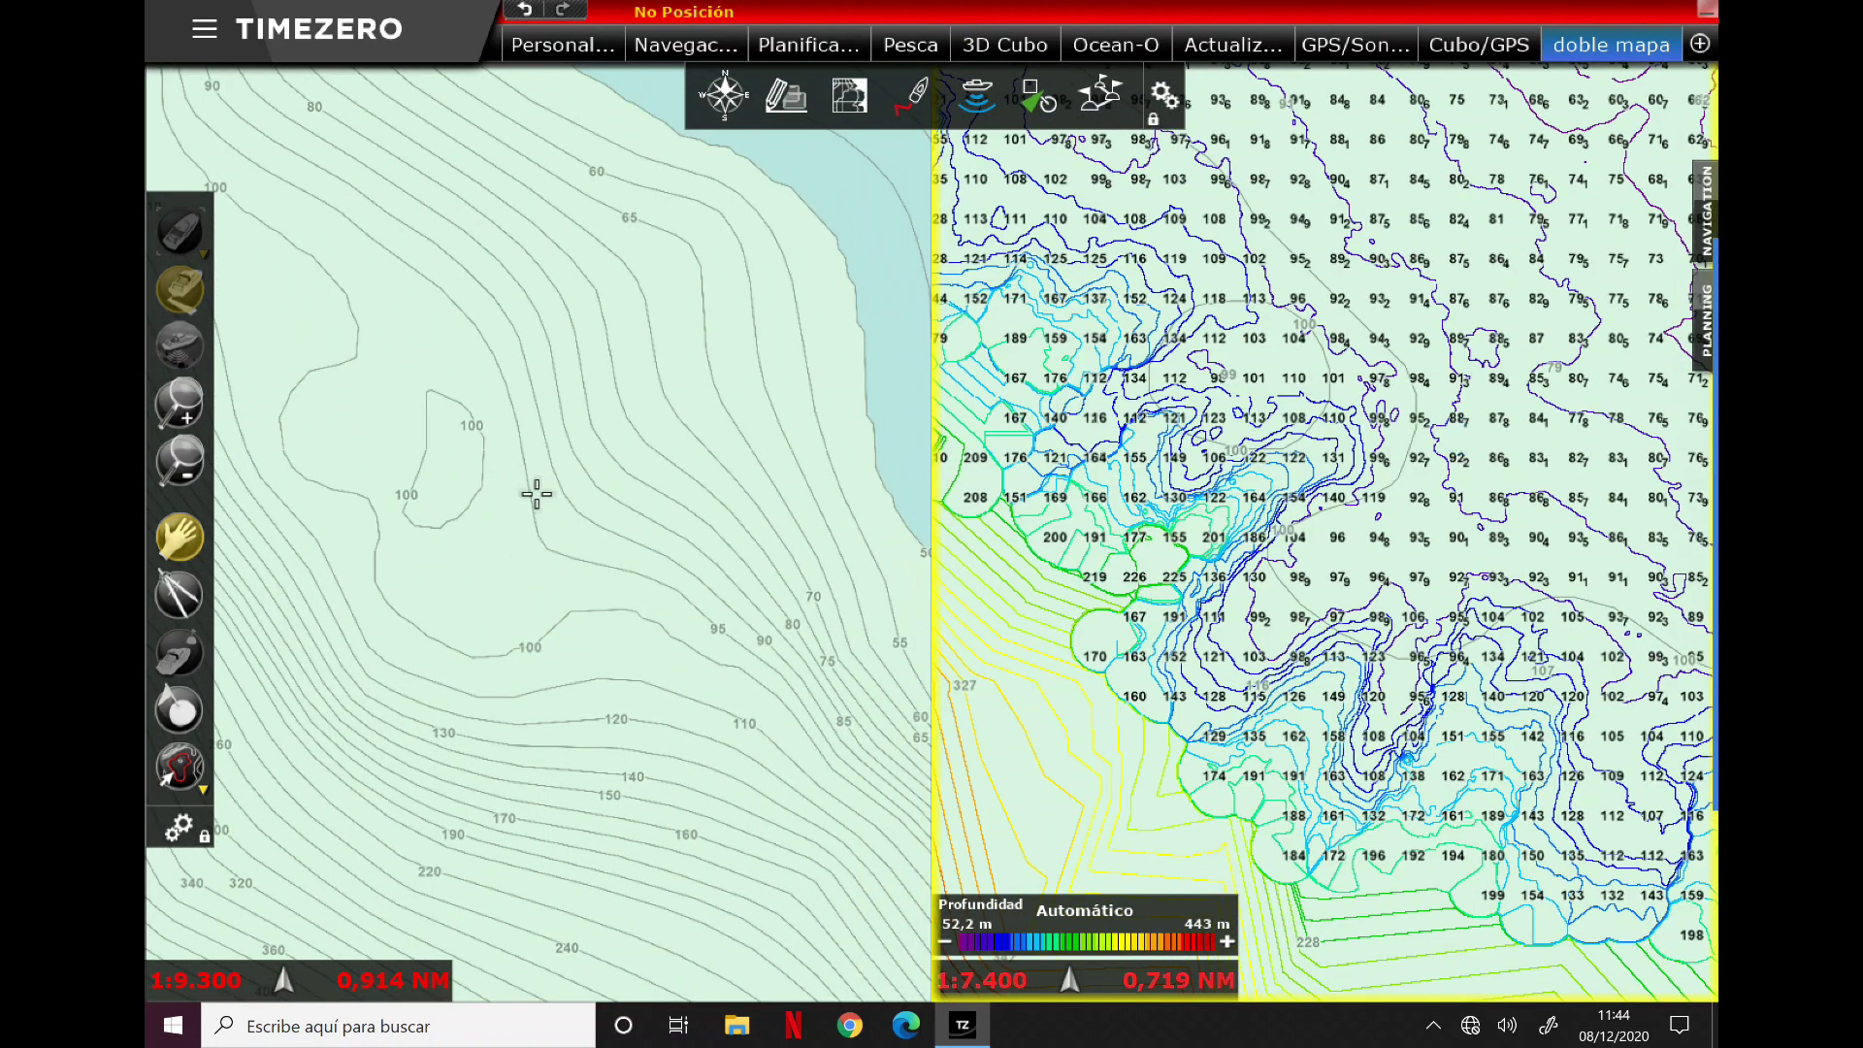
scroll(454, 566, up, 2)
scroll(454, 565, down, 1)
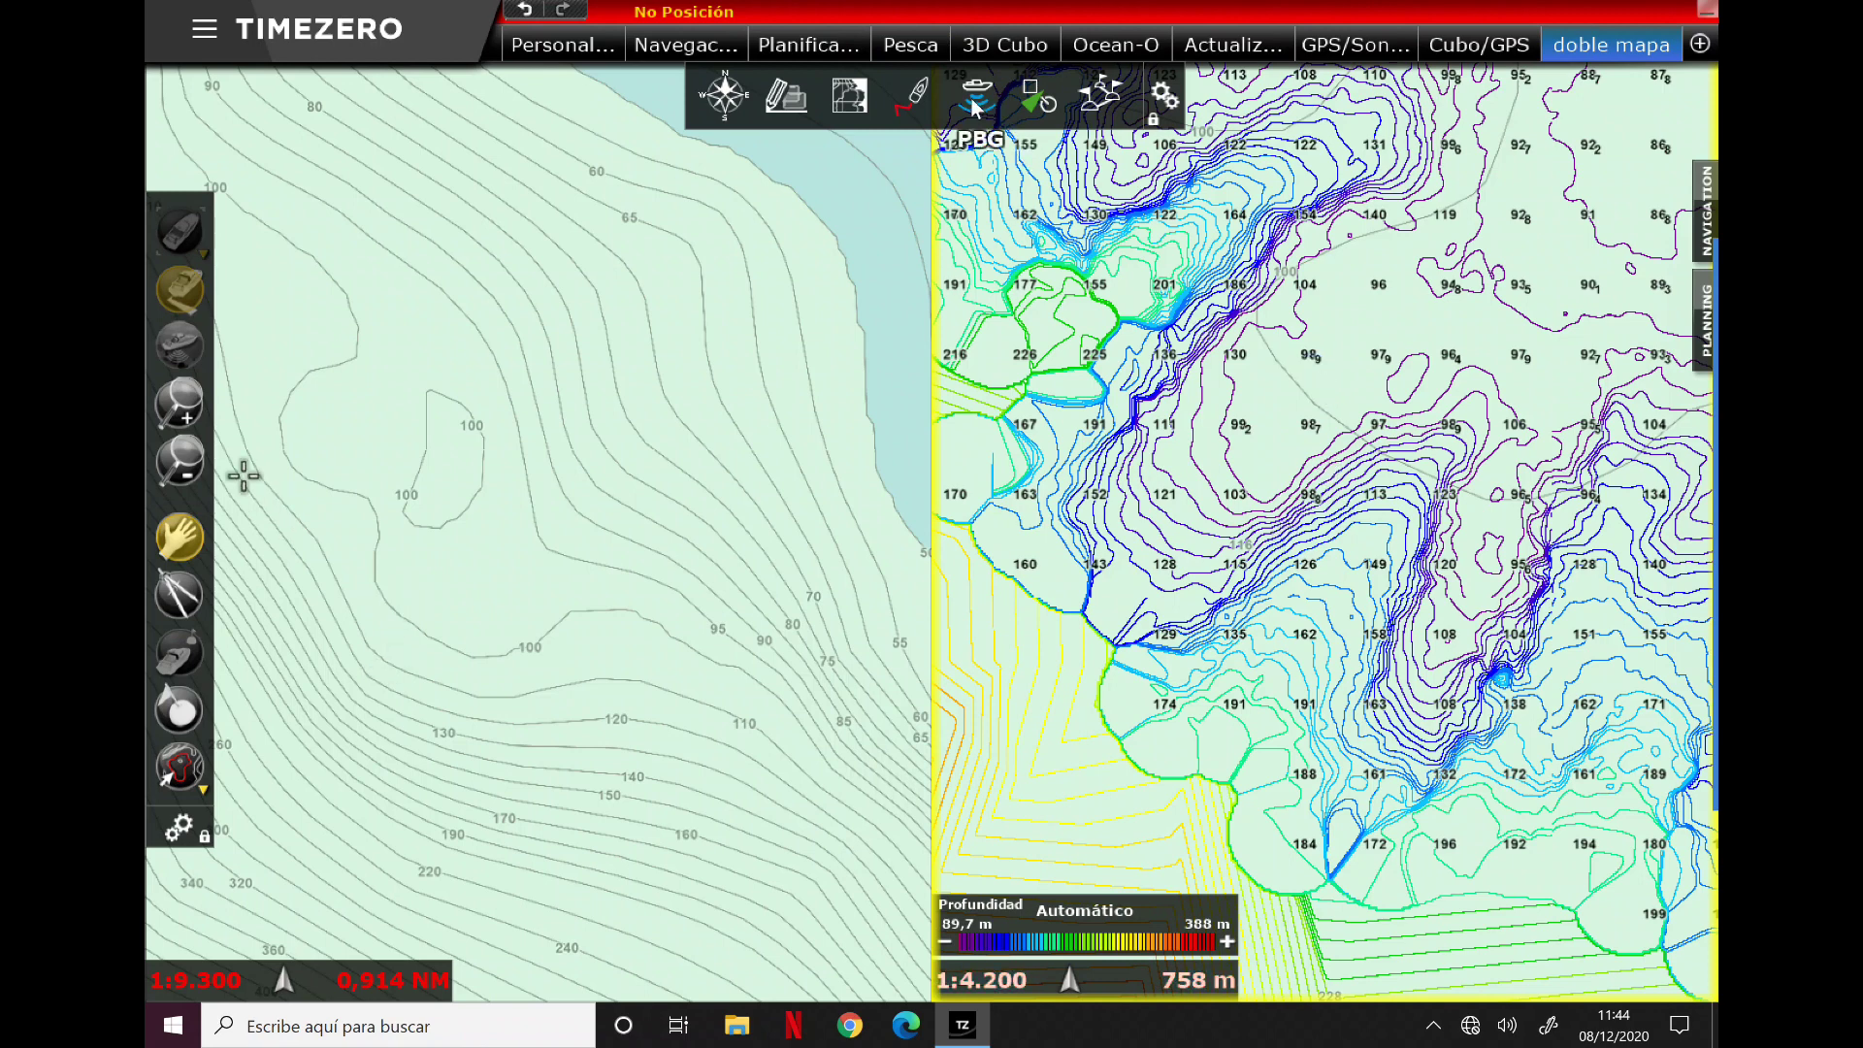
click(862, 107)
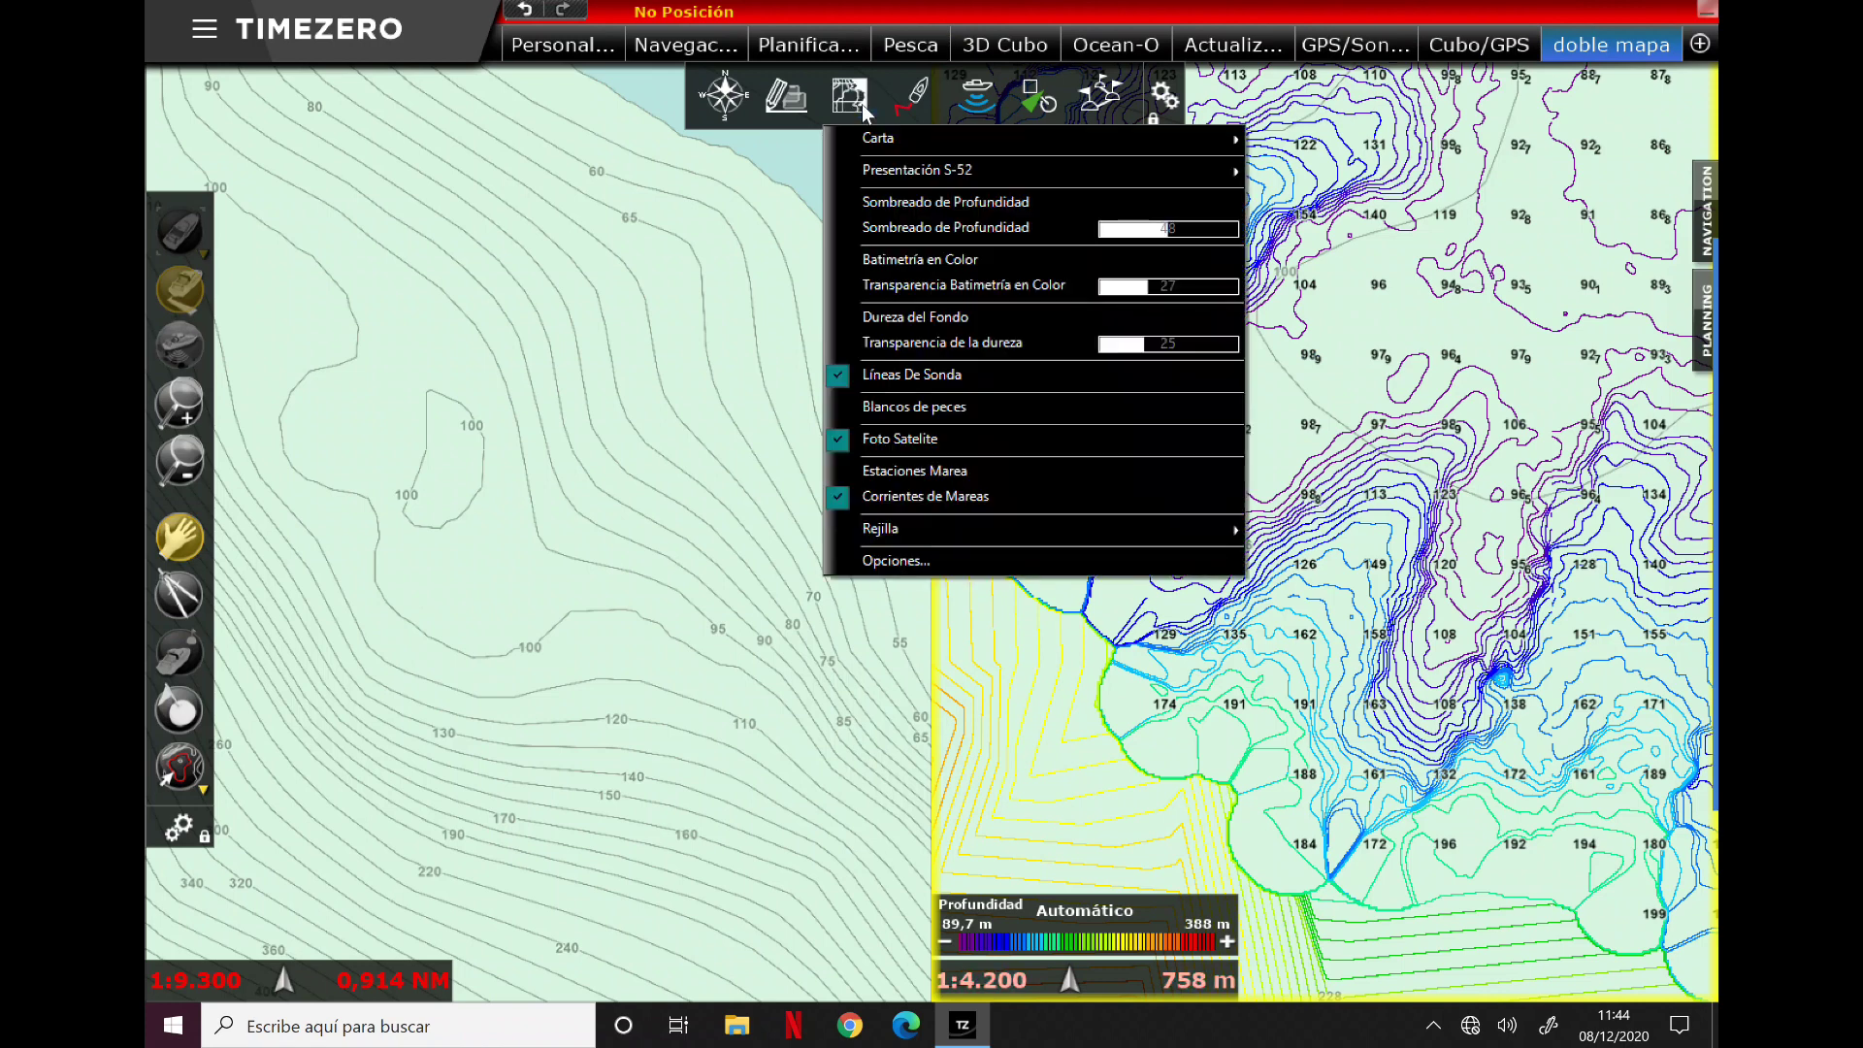
click(930, 406)
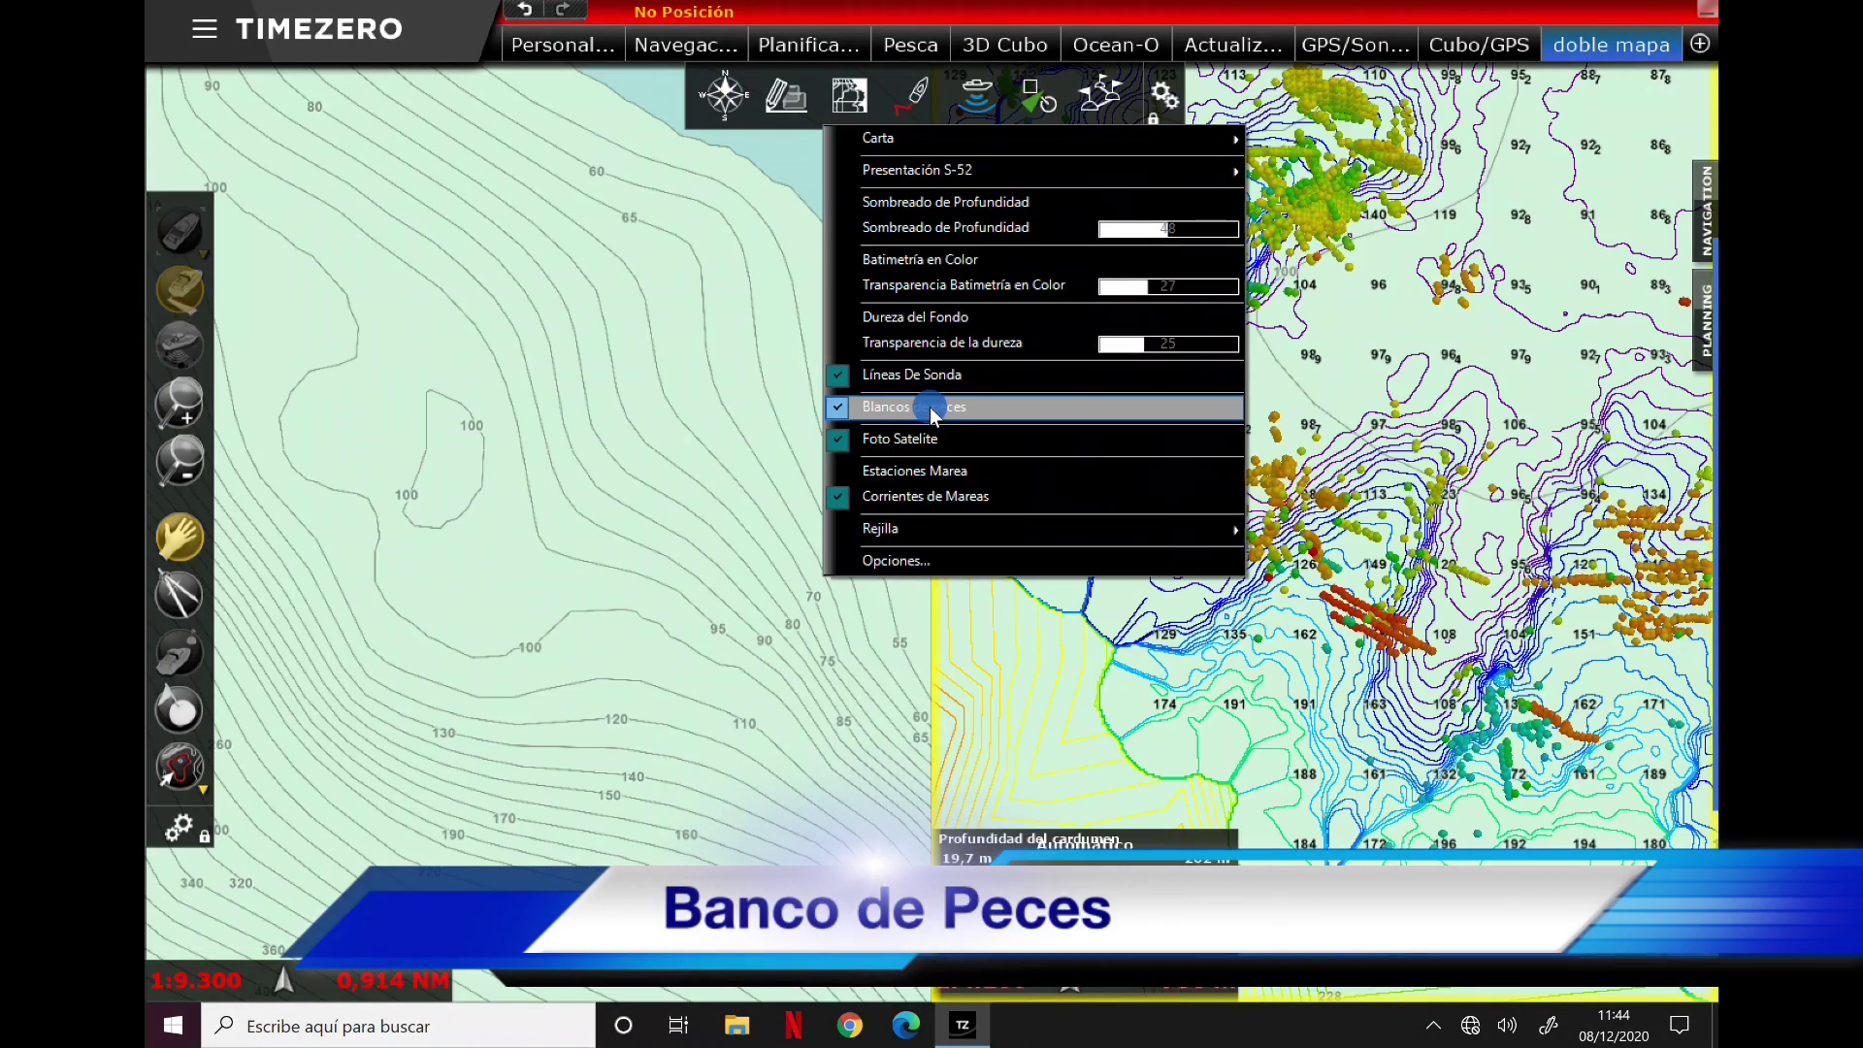
click(1470, 755)
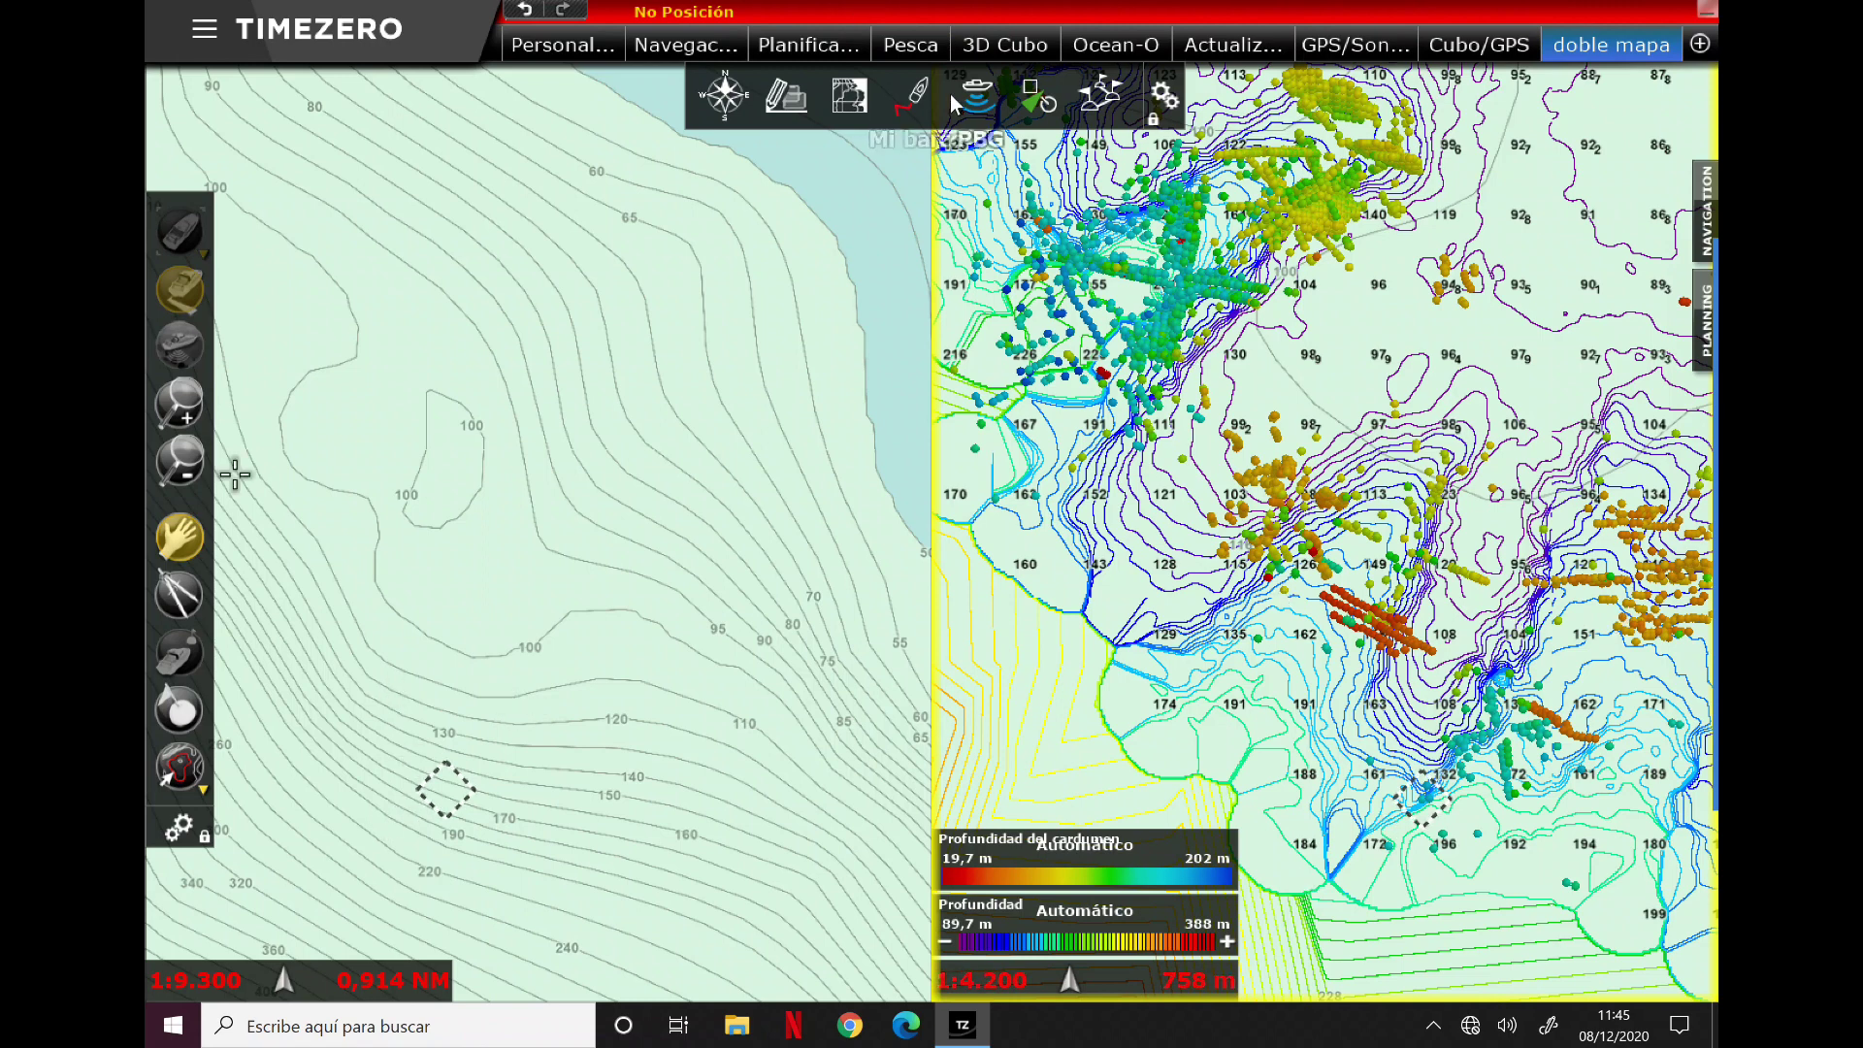
click(850, 96)
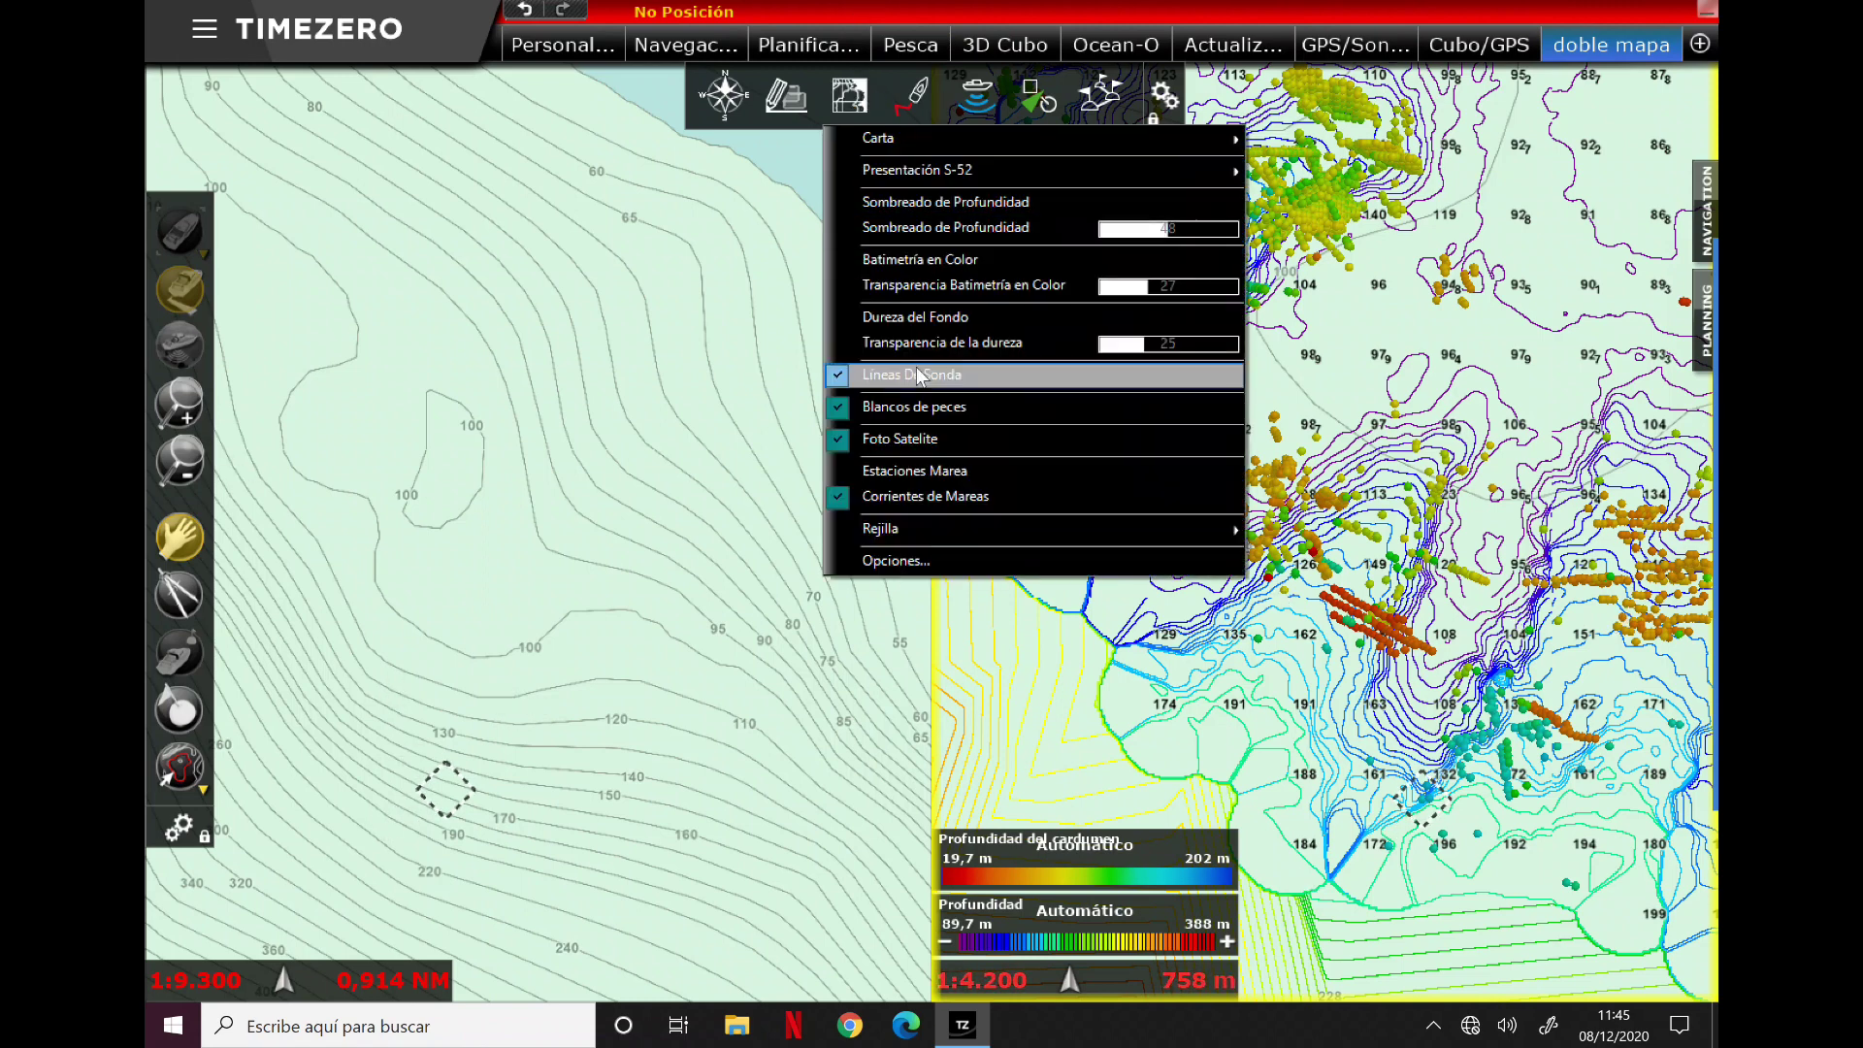
click(920, 408)
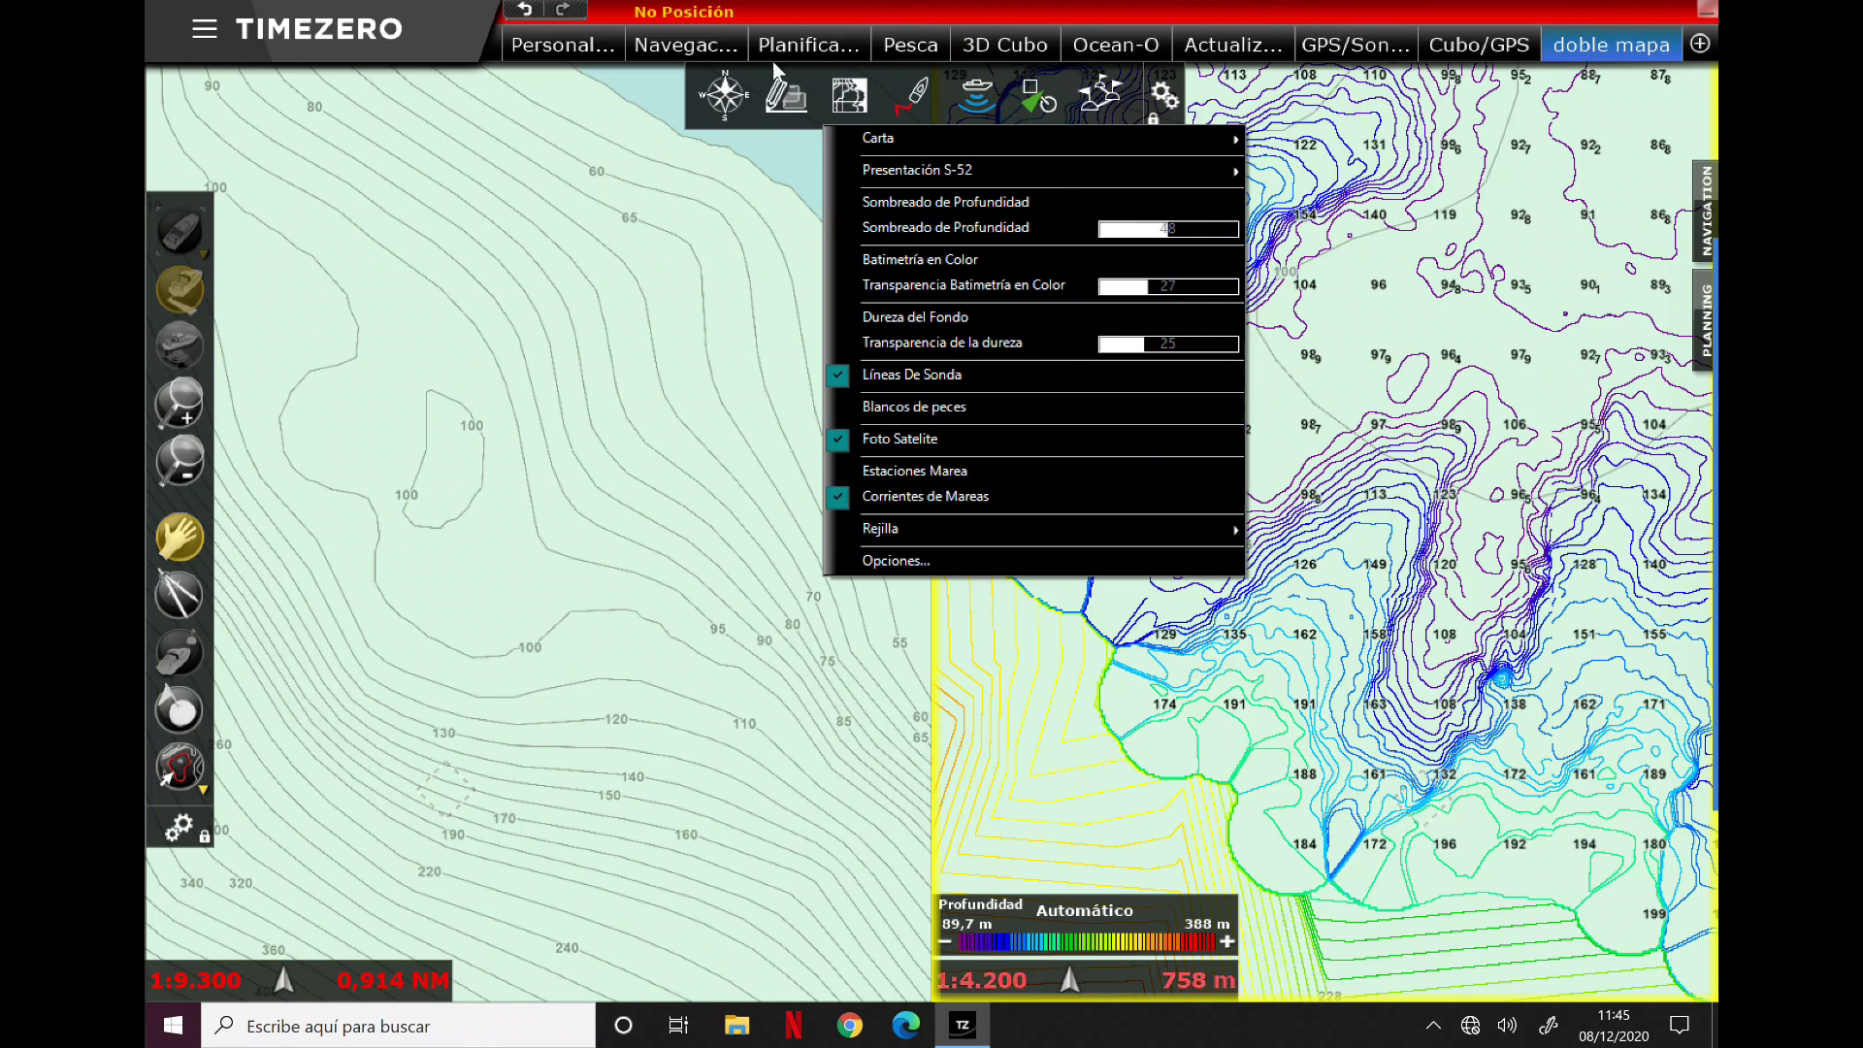
Step: Set the visible user objects to TimeZero to display the fishing marks on the 1:4.200 chart
click(785, 97)
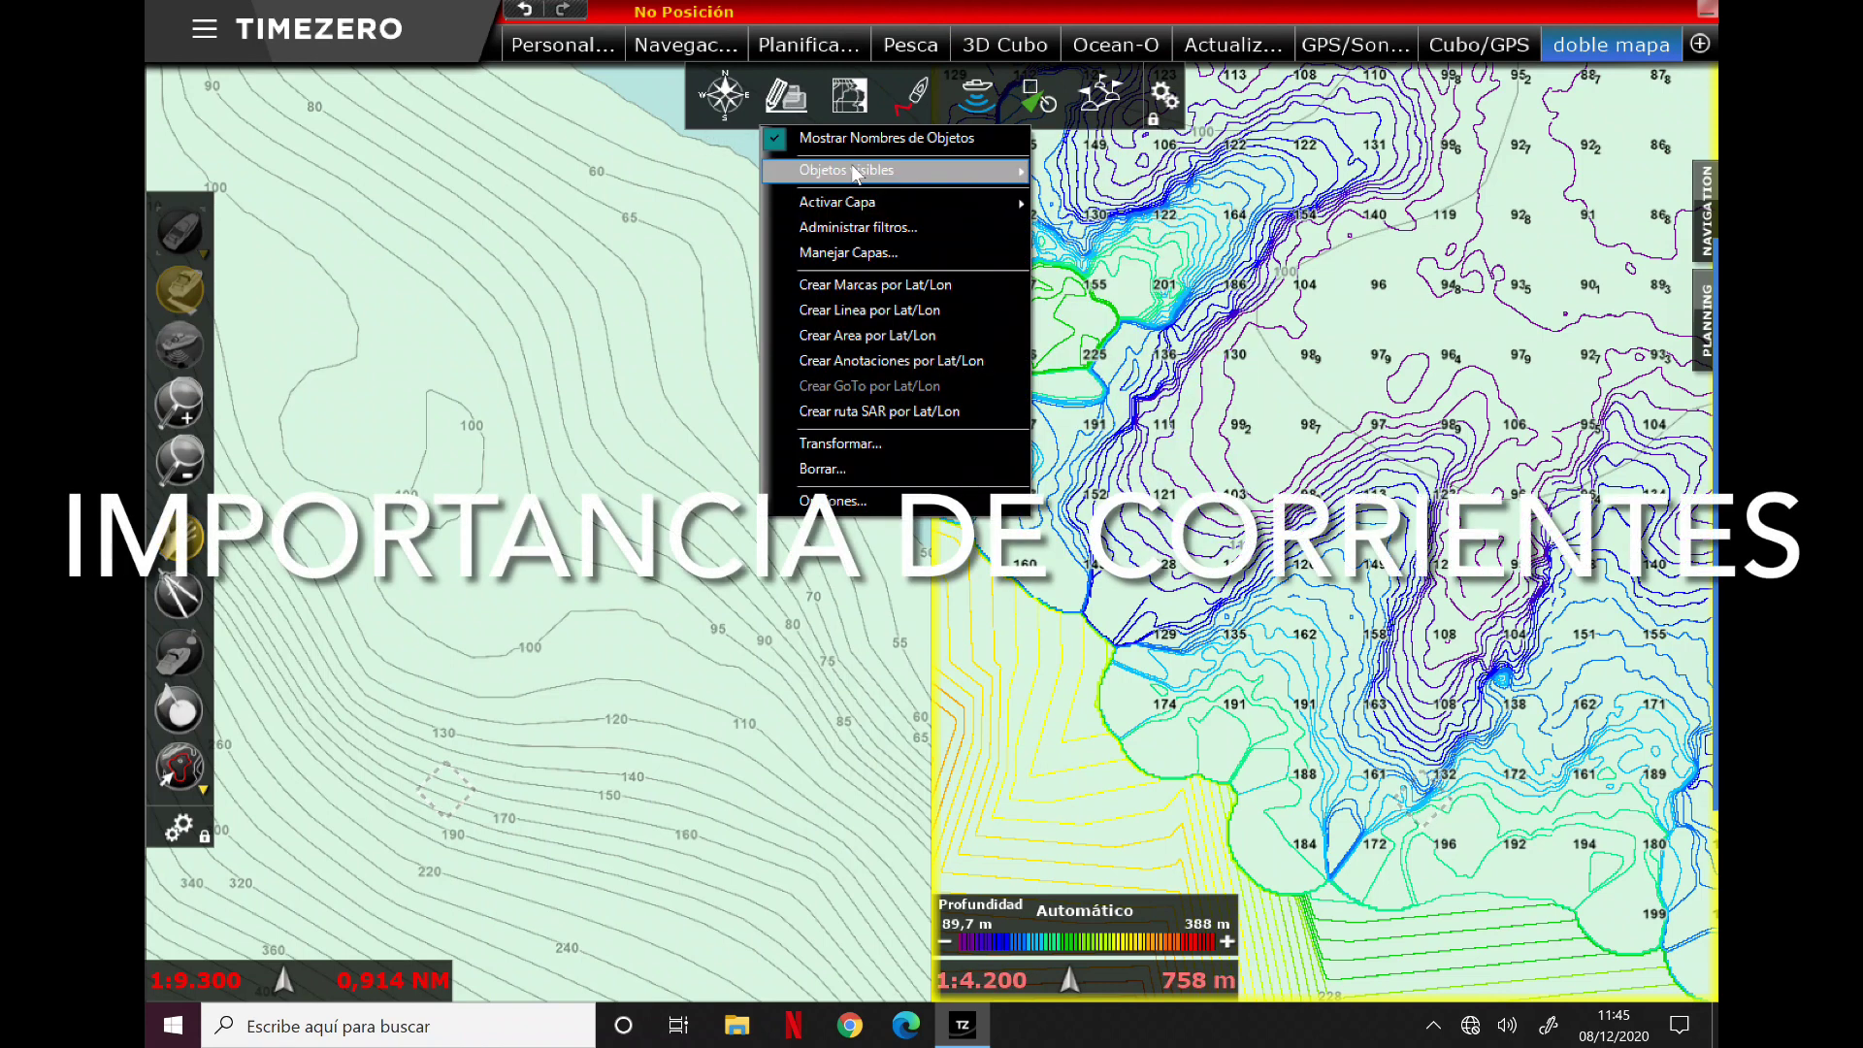
mouse_move(1024, 173)
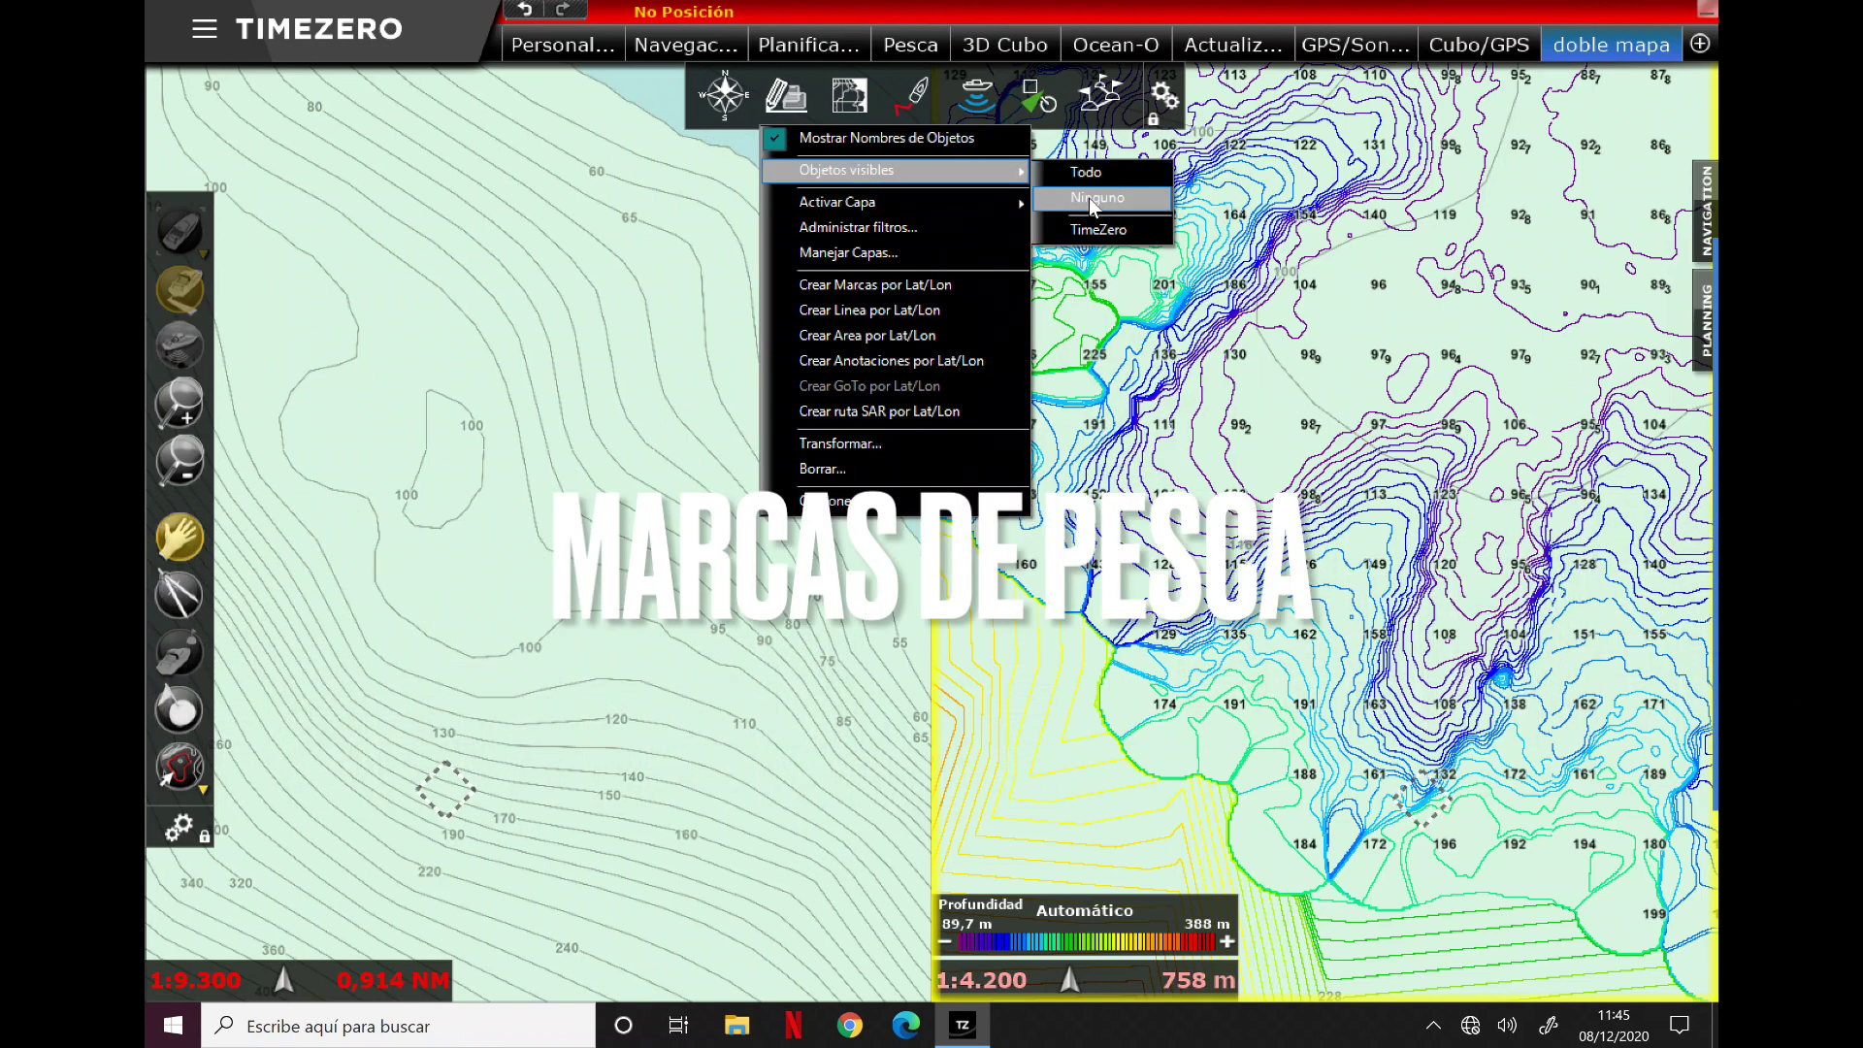
click(1098, 230)
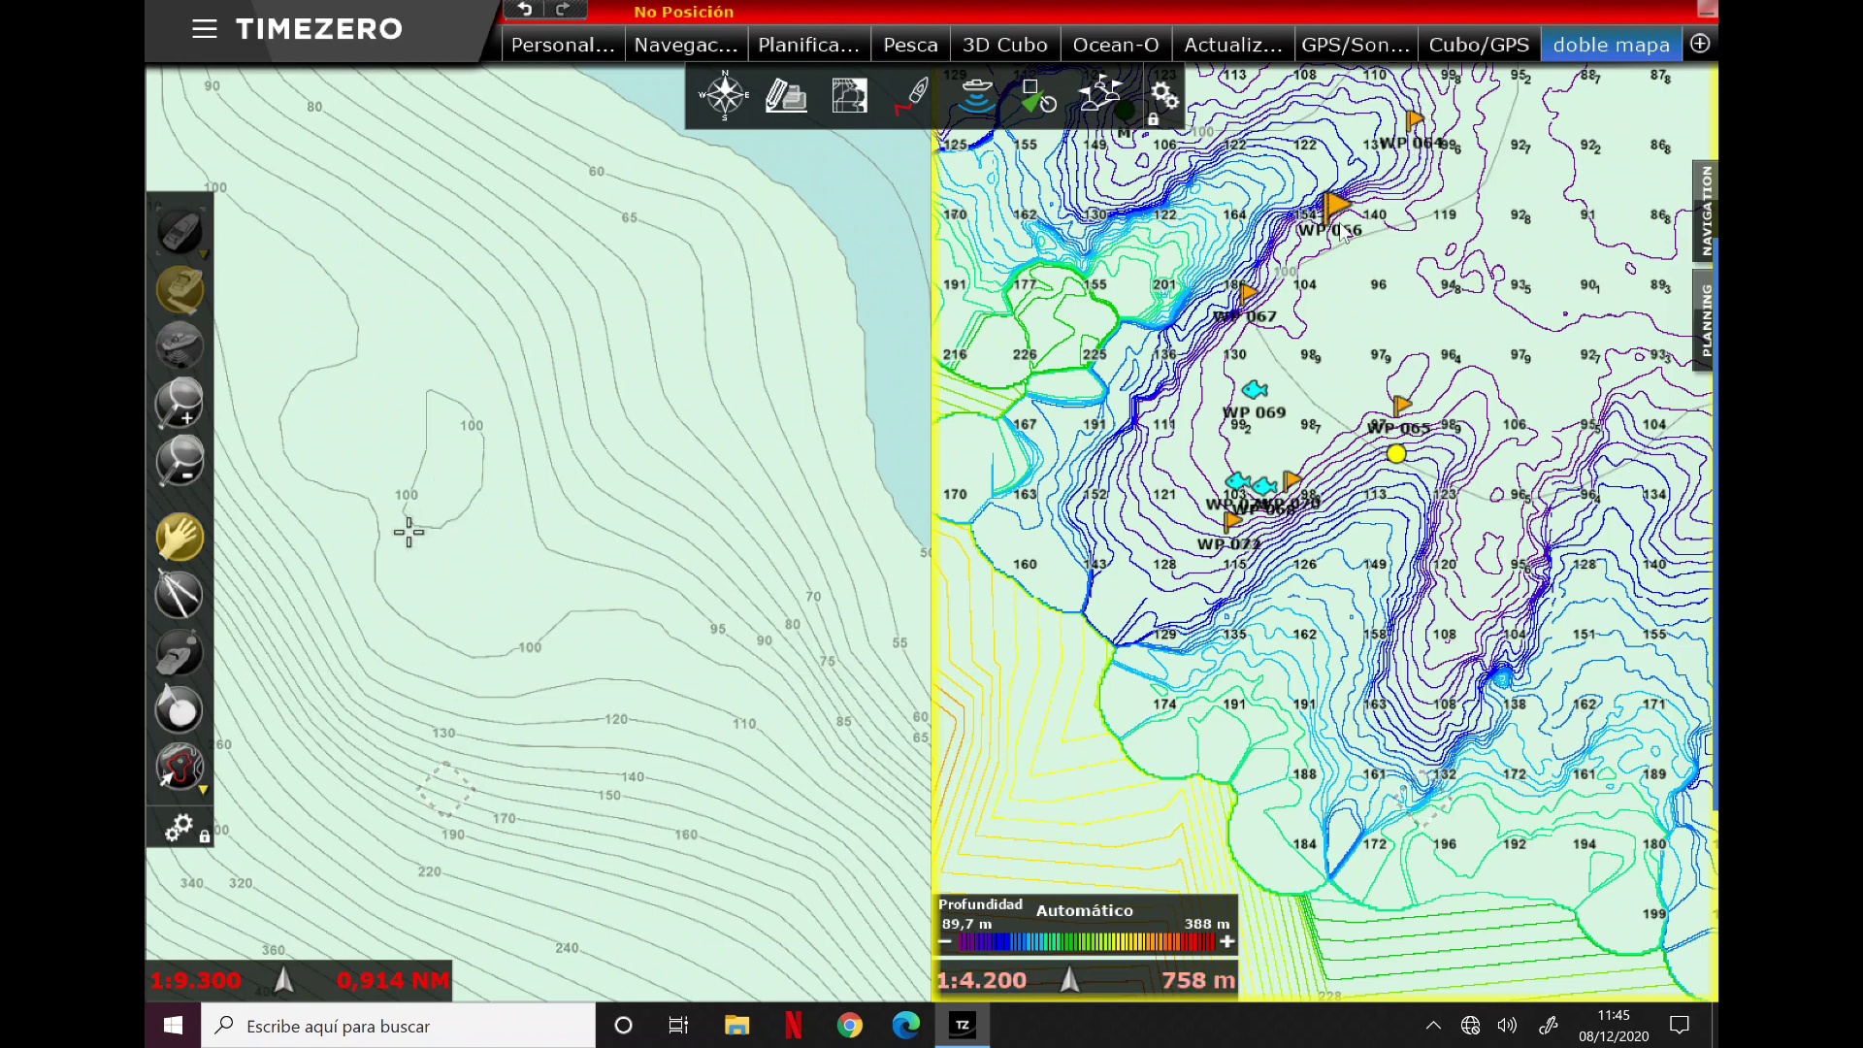
Step: Display the Blancos de peces layer on the 1:4.200 chart with the fishing marks
right_click(1213, 349)
click(1201, 481)
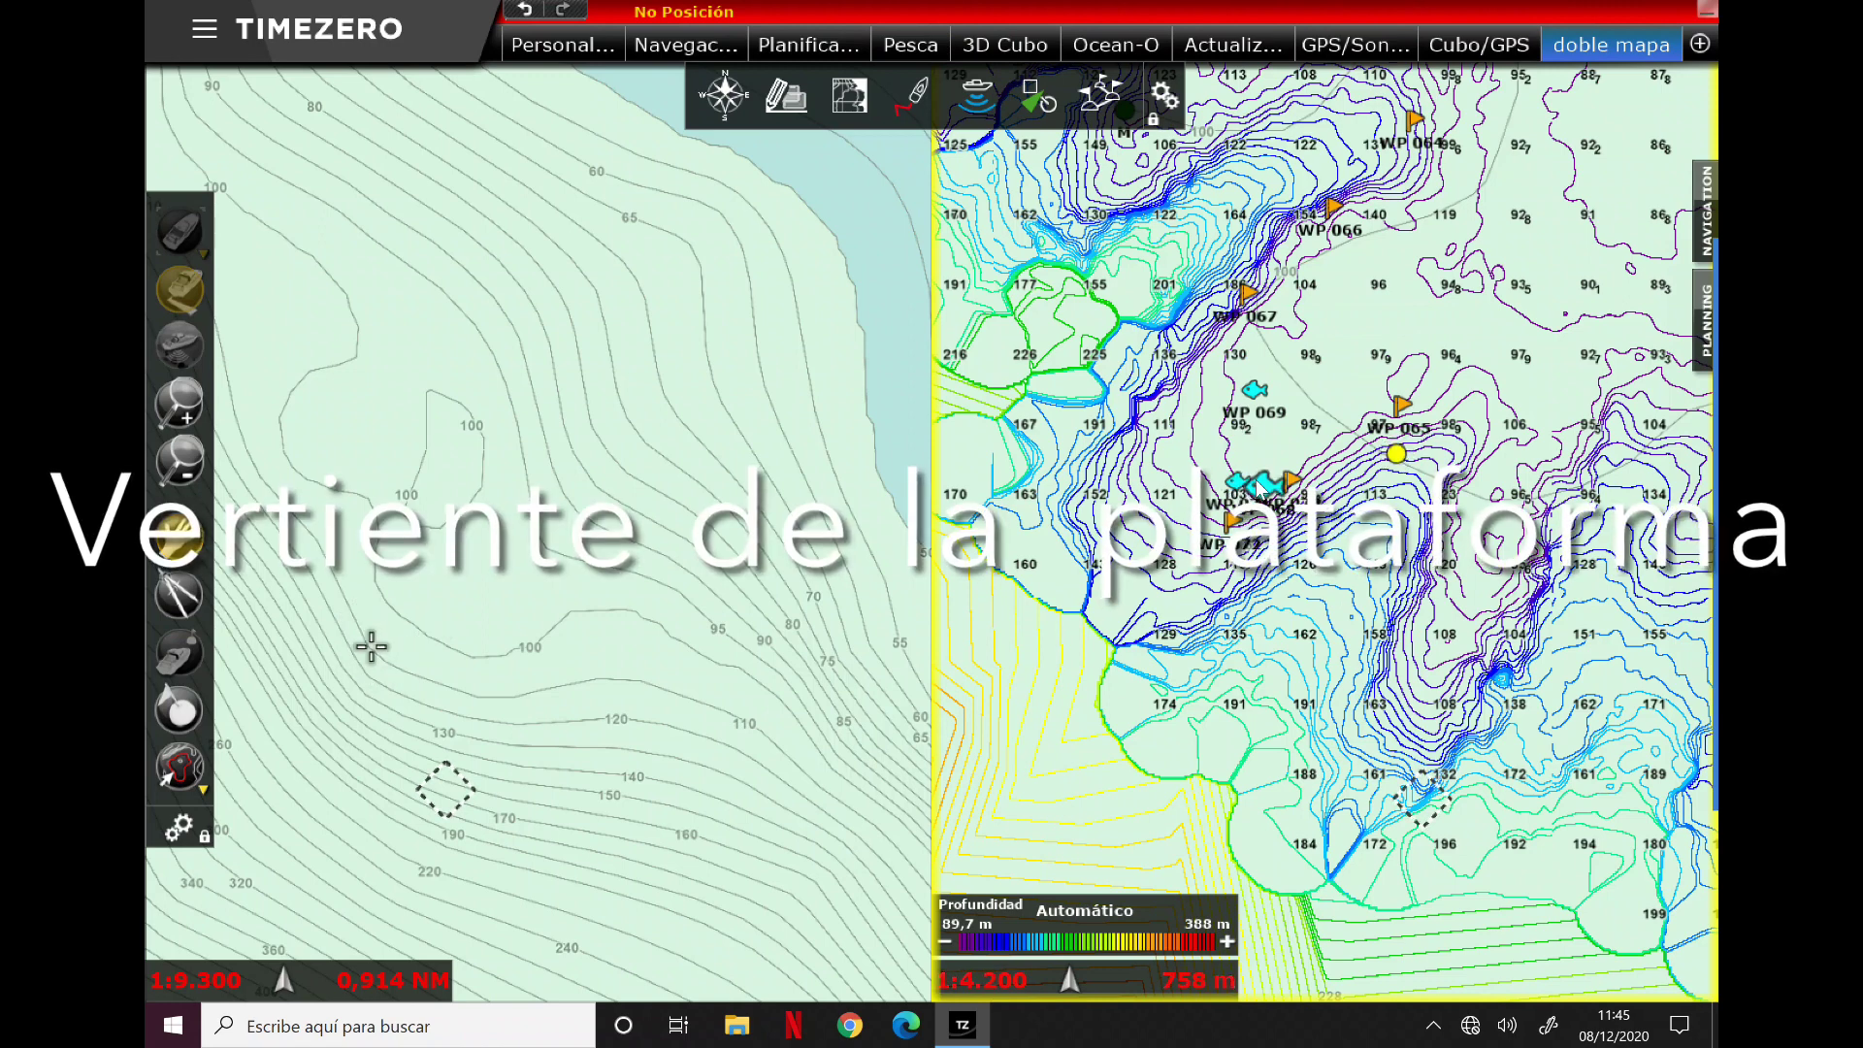
click(854, 95)
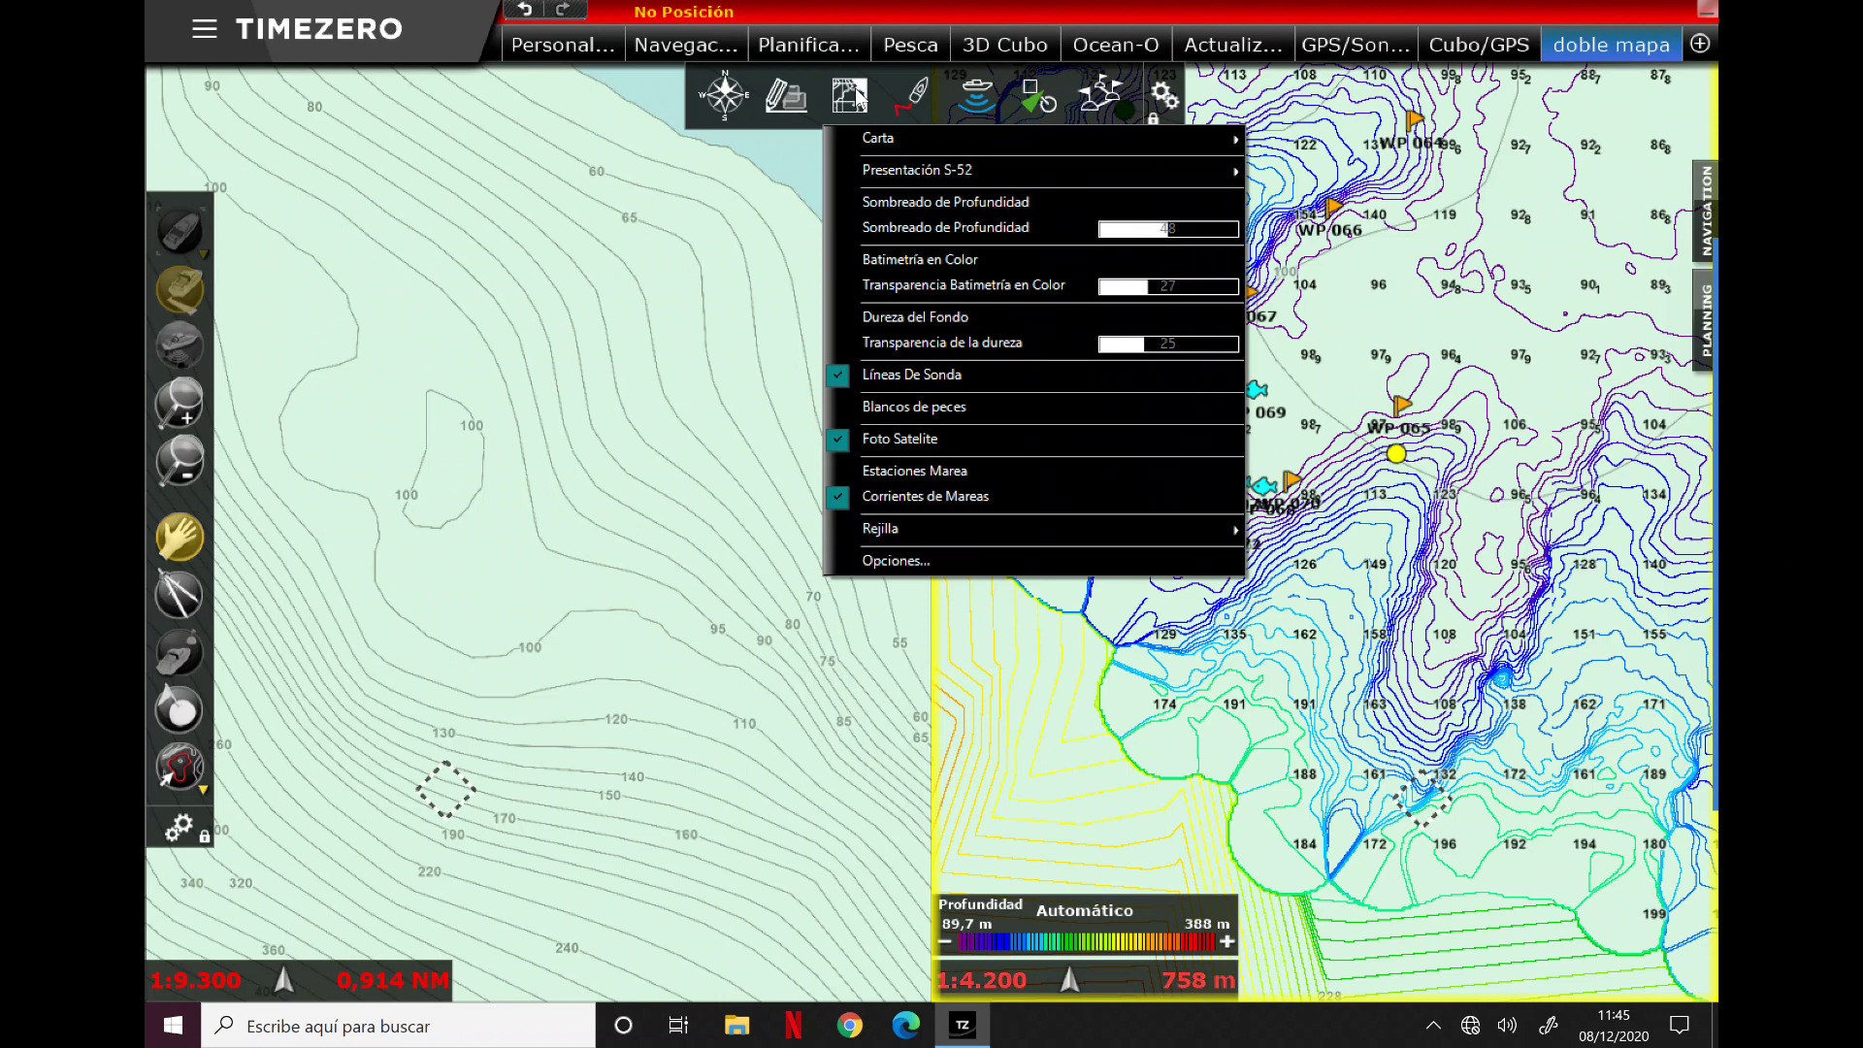
click(954, 412)
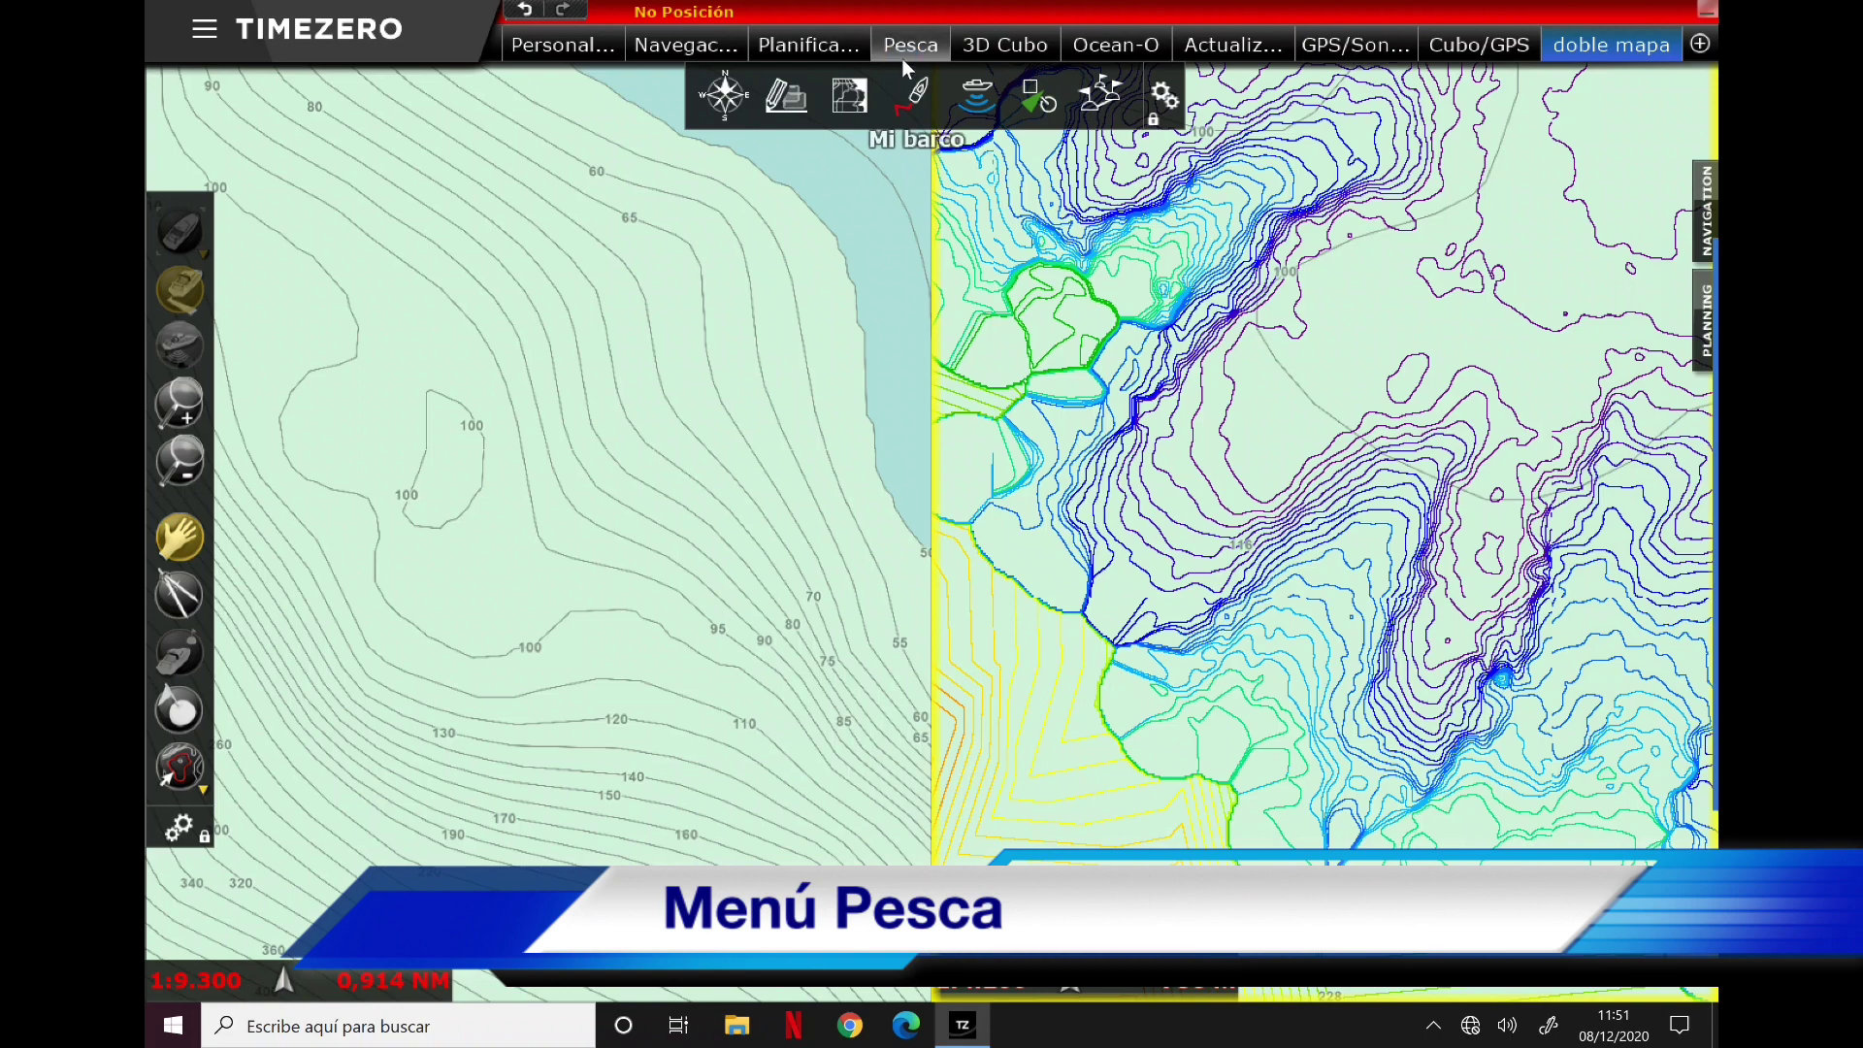
Step: Open the Pesca work area and cycle its depth colour scale through Manual and Discreto back to Automático
click(901, 56)
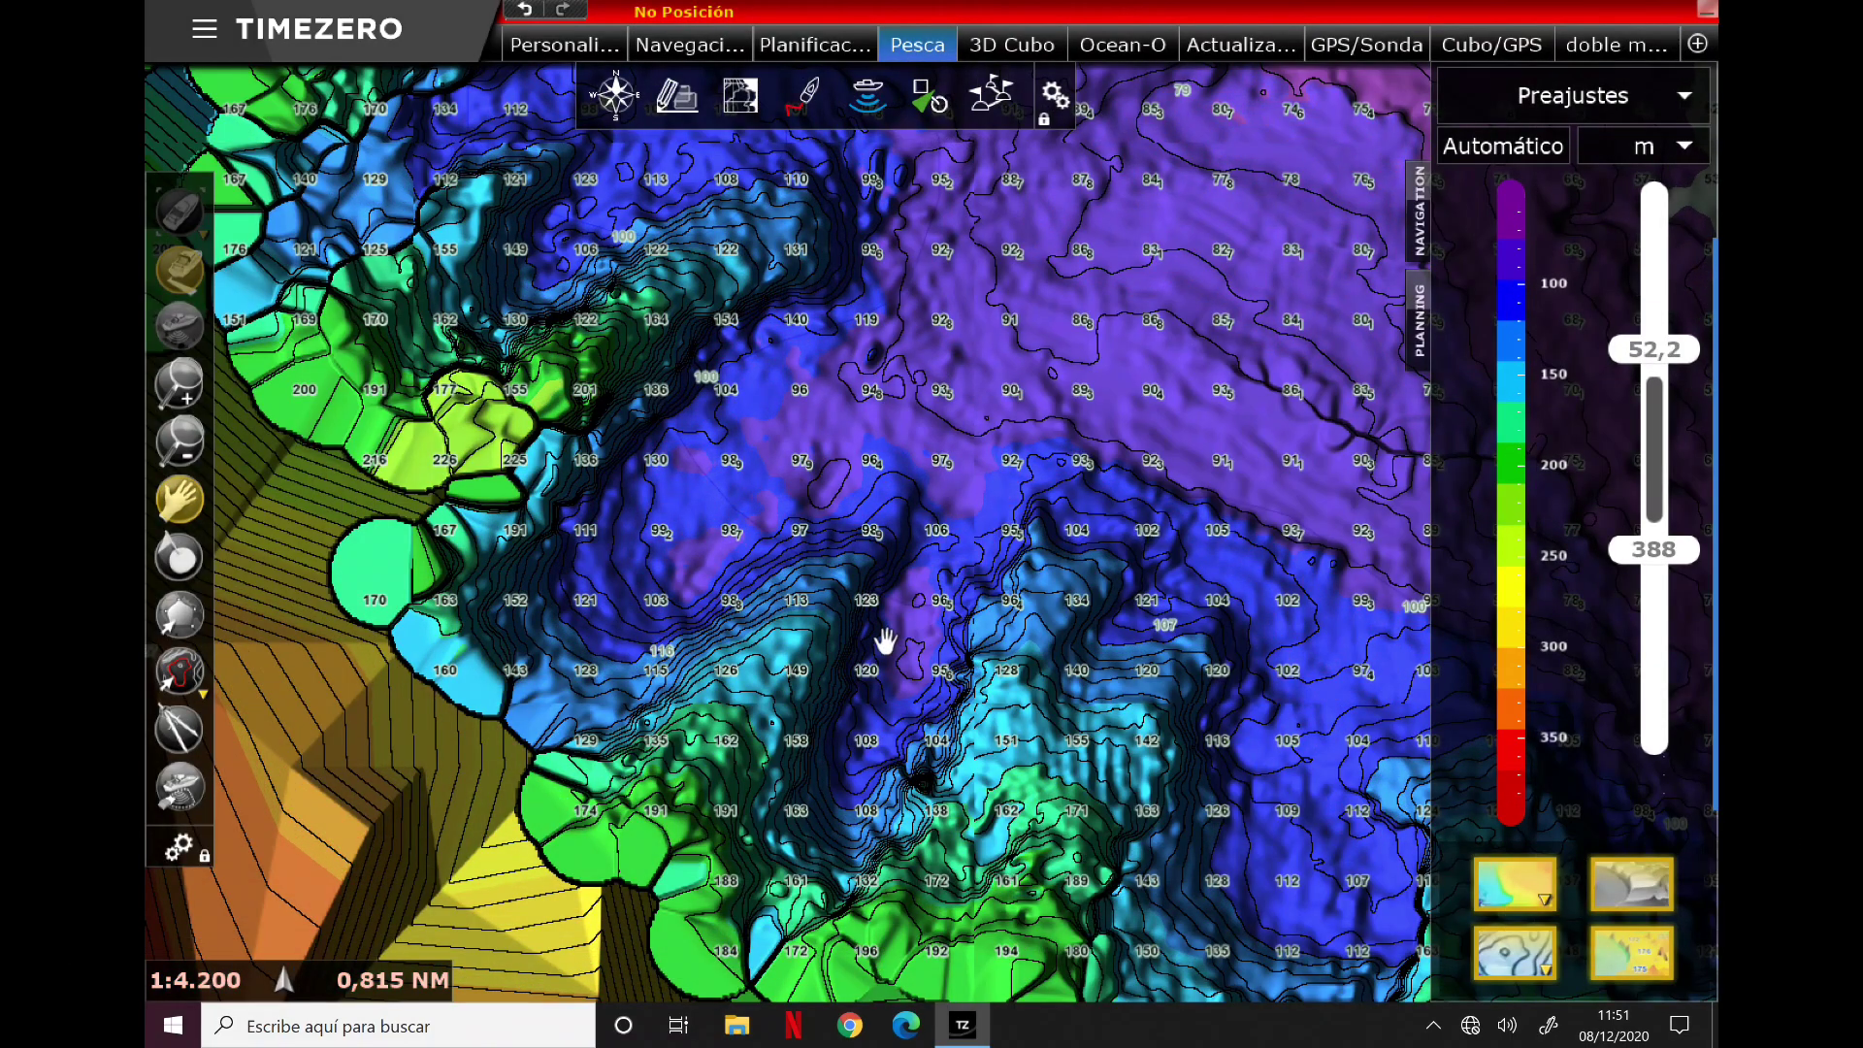
click(1516, 146)
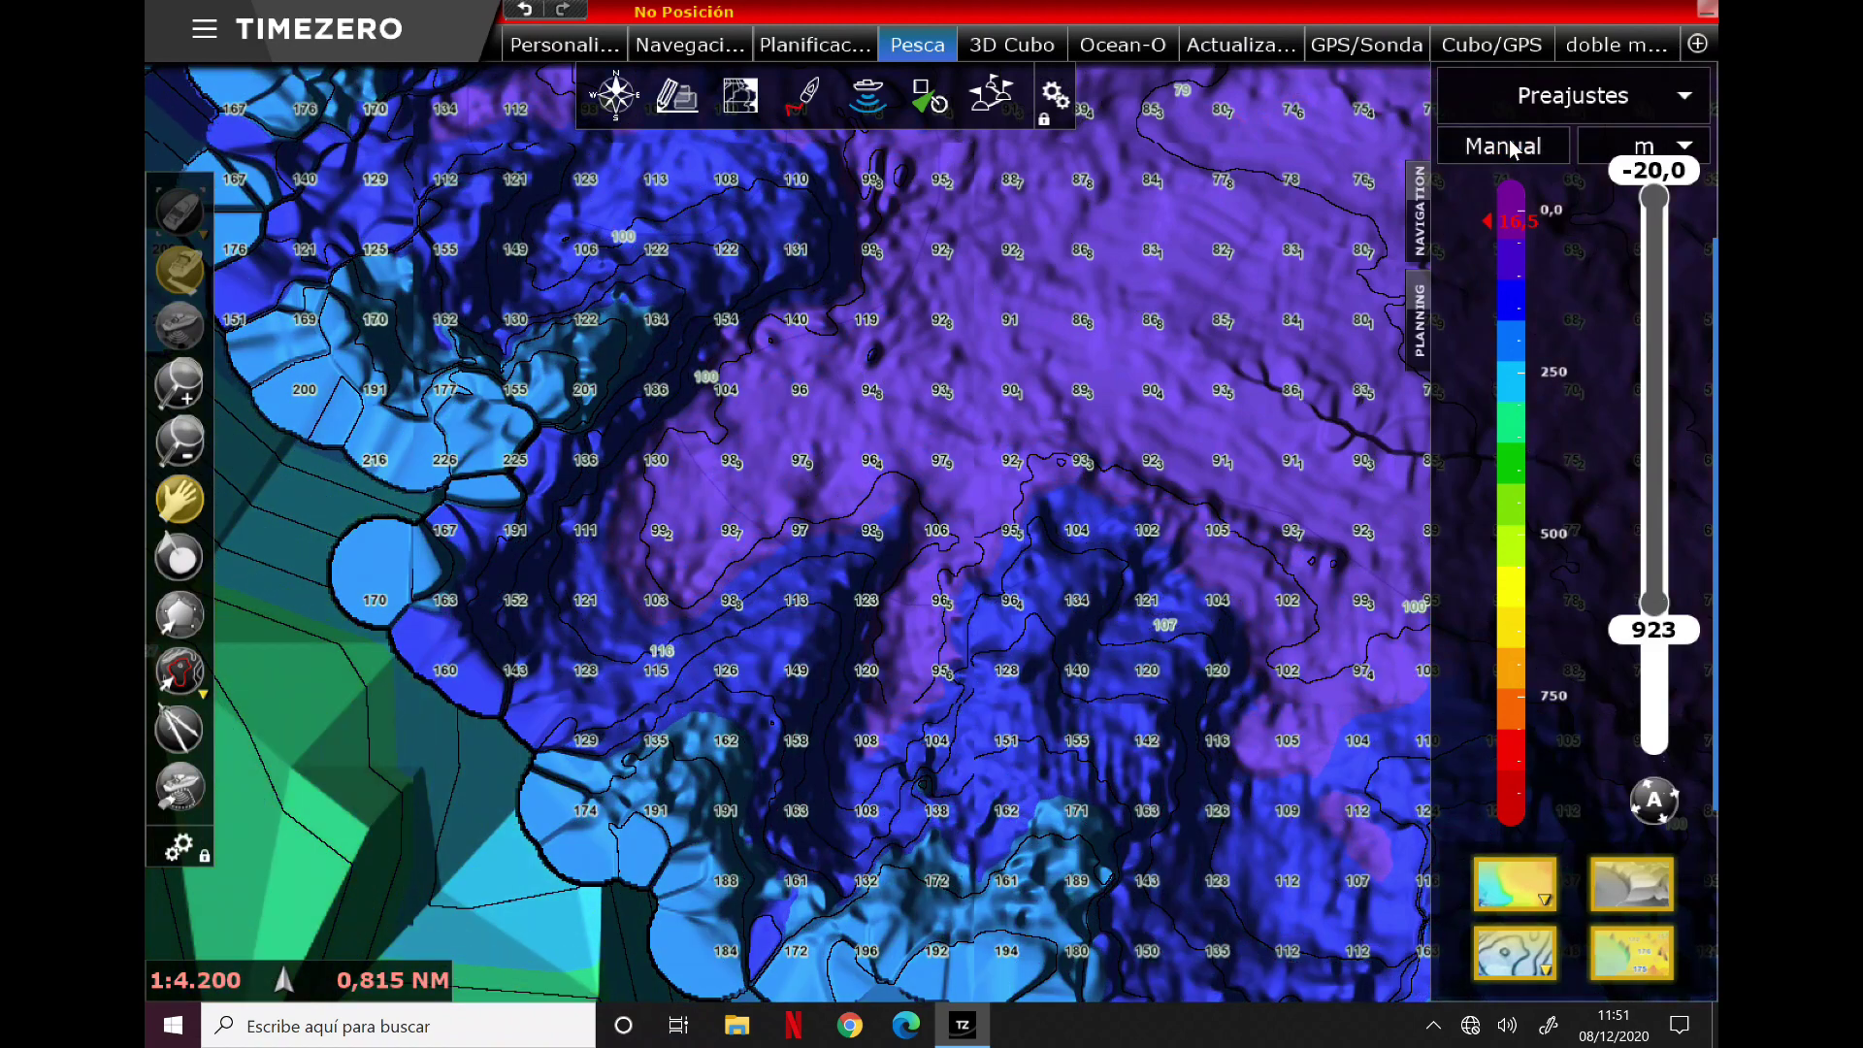
click(1511, 146)
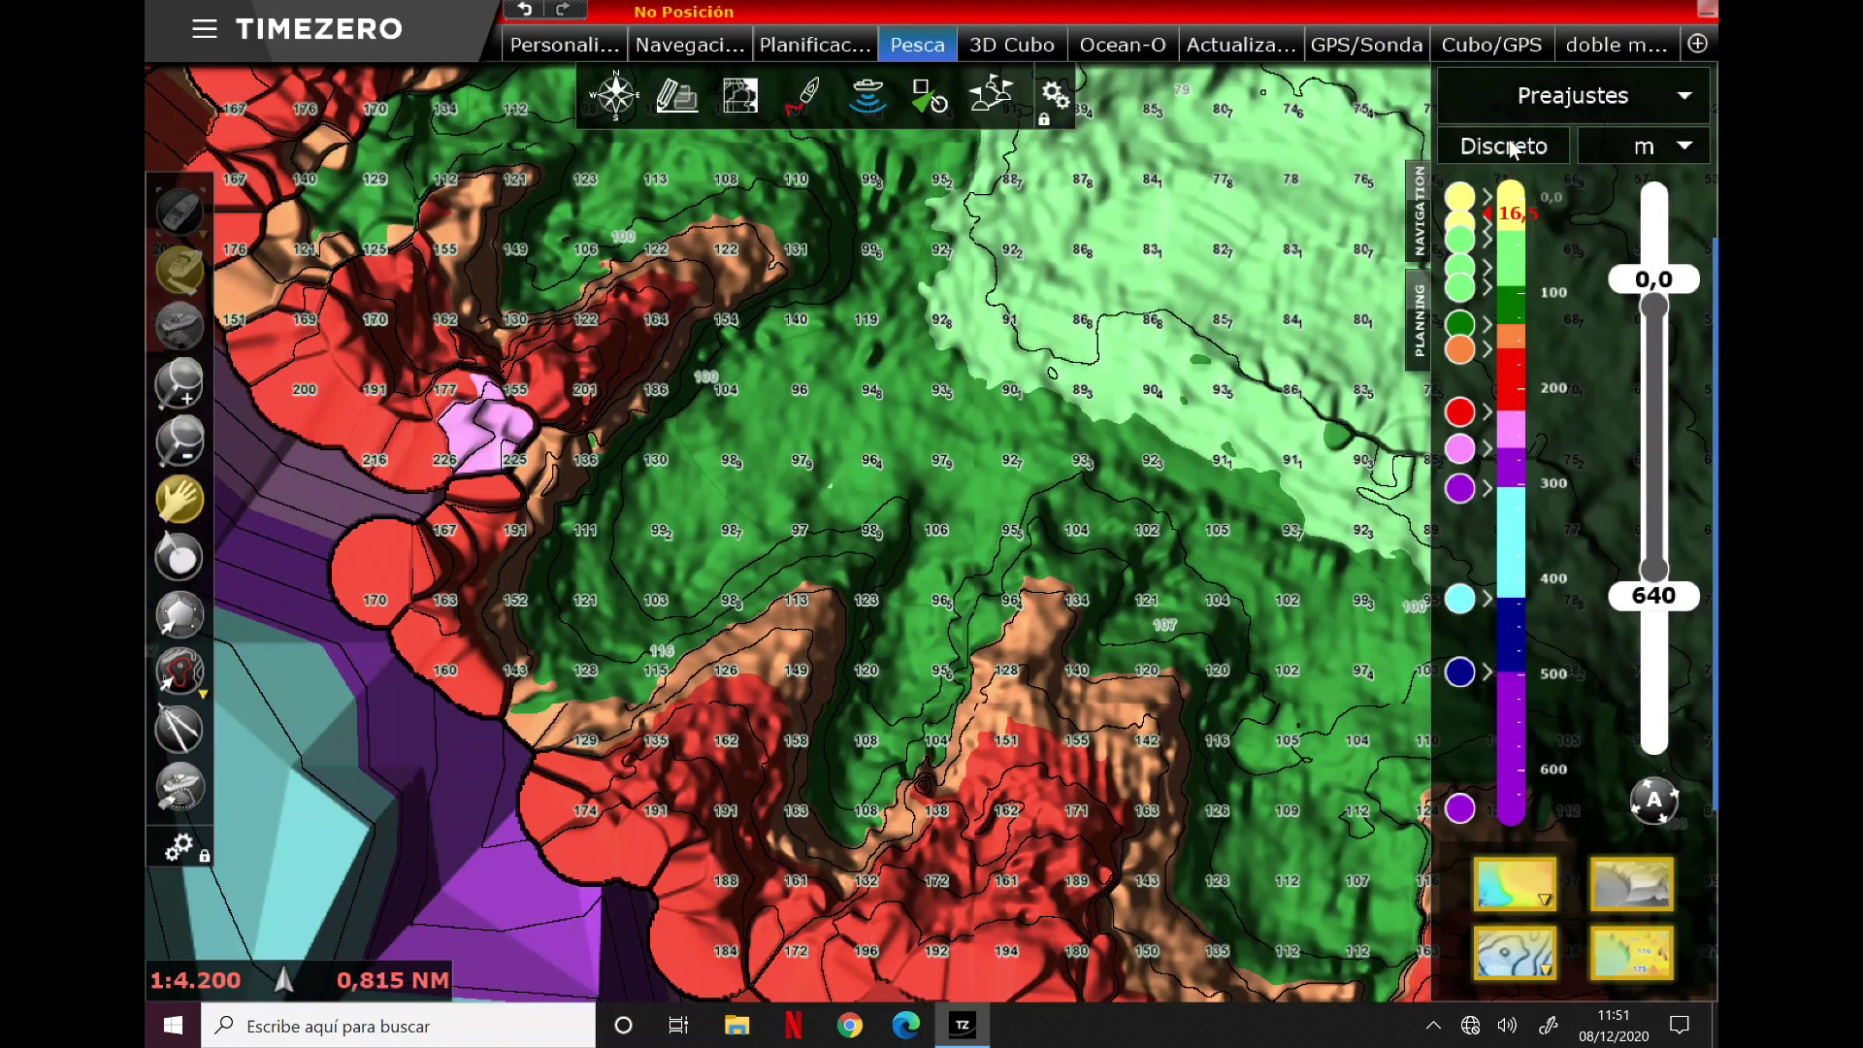
click(1512, 145)
click(1511, 146)
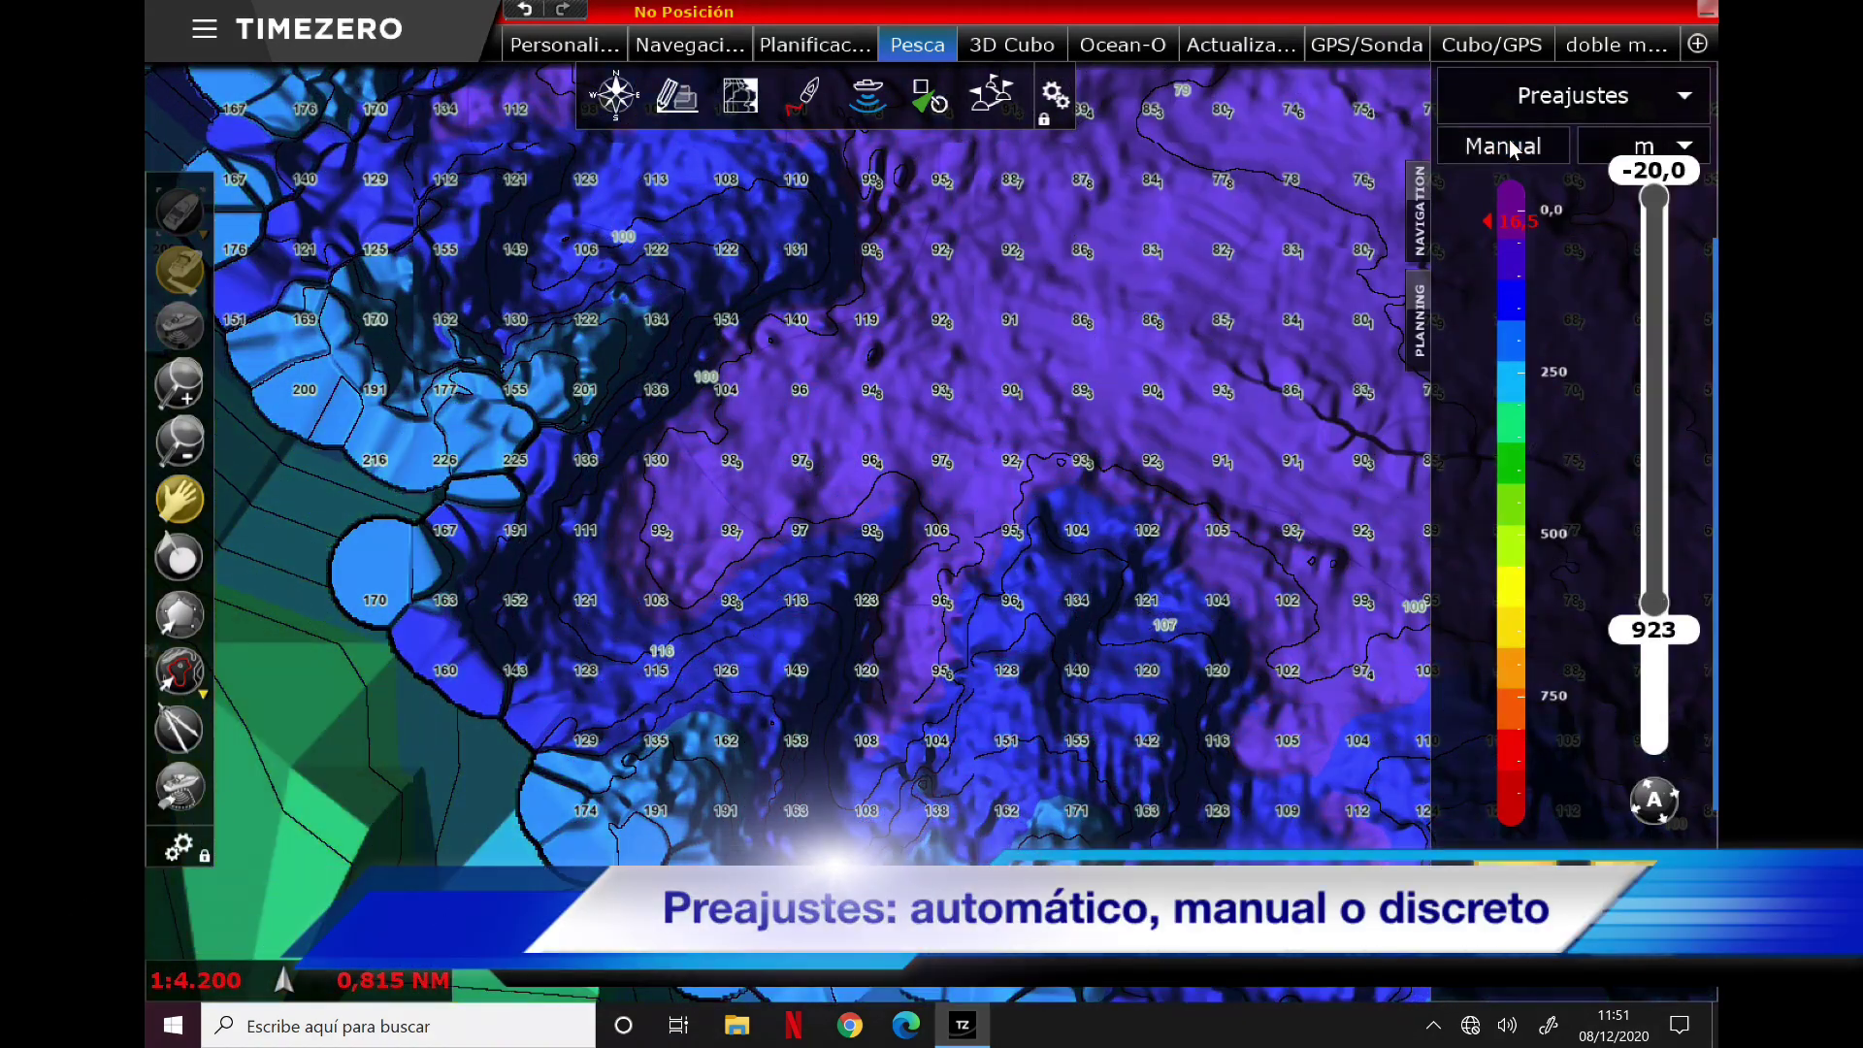
click(1494, 148)
click(1495, 148)
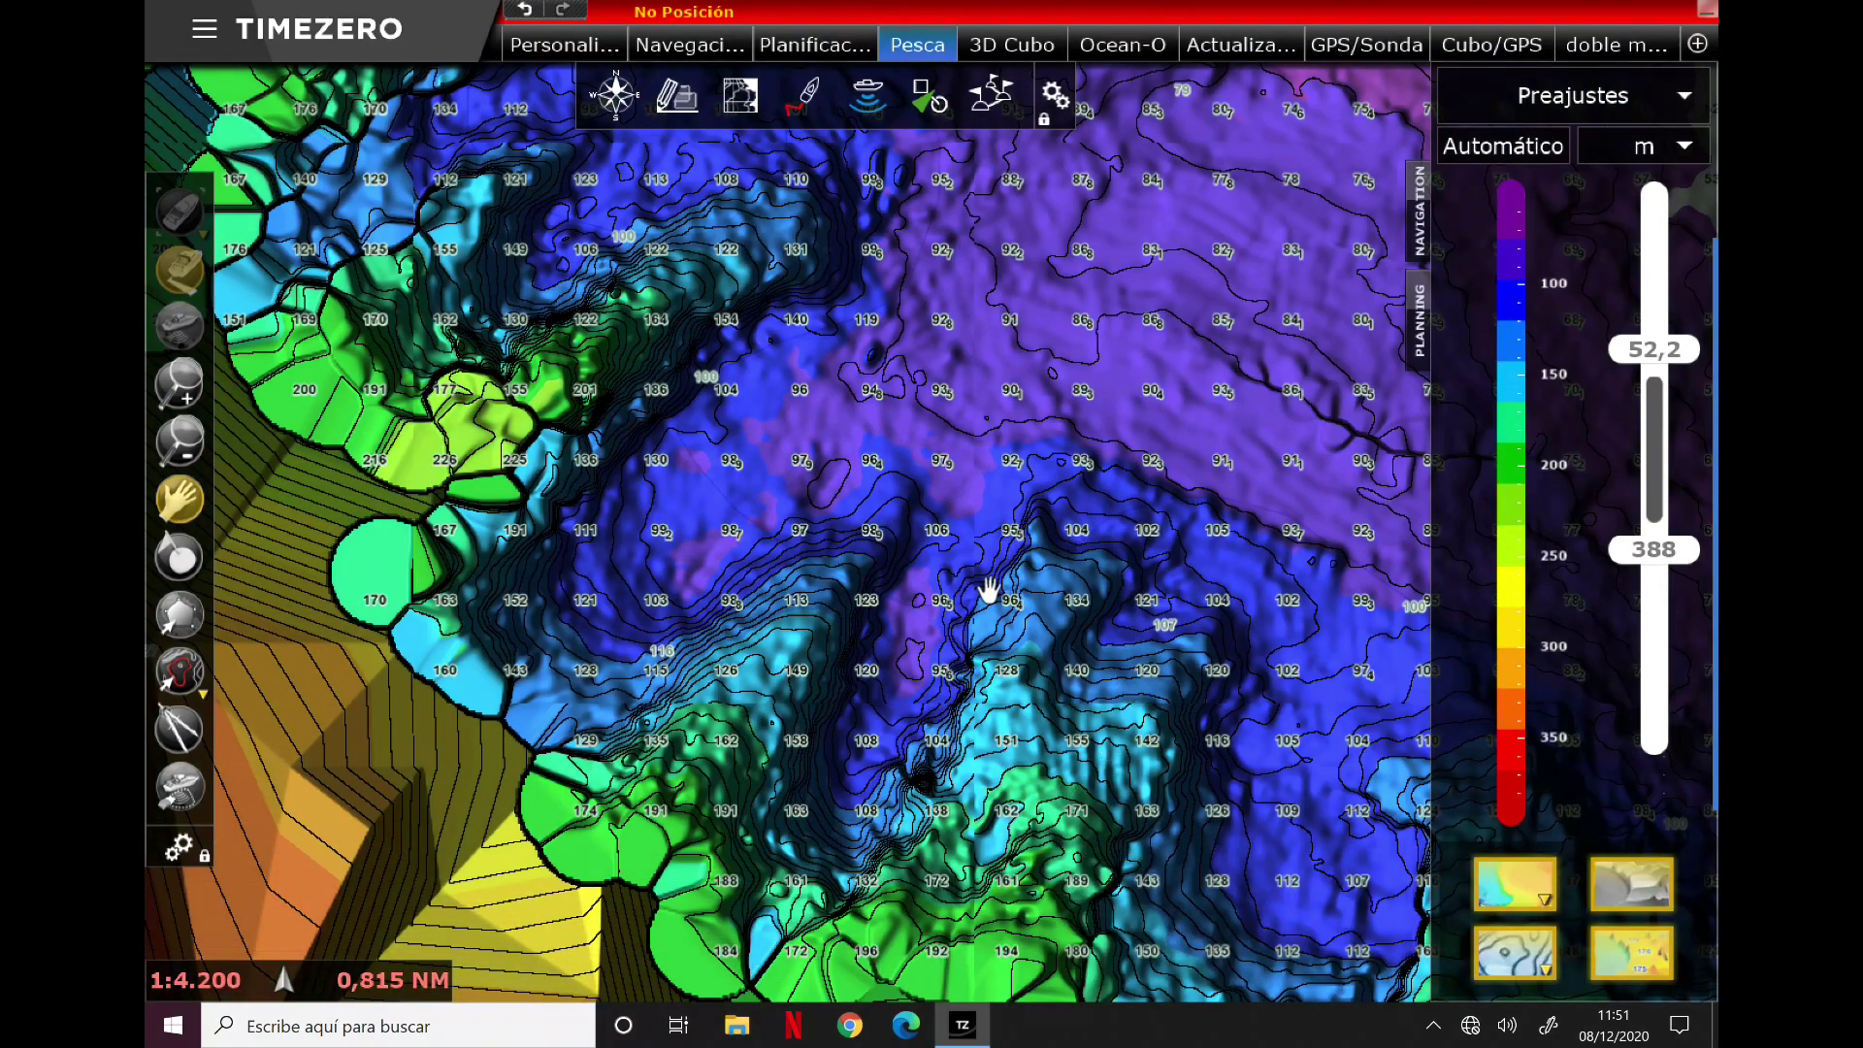
Step: Examine the PBG display options, including Datos PBG and the chart, imported and user 3D databases
click(881, 101)
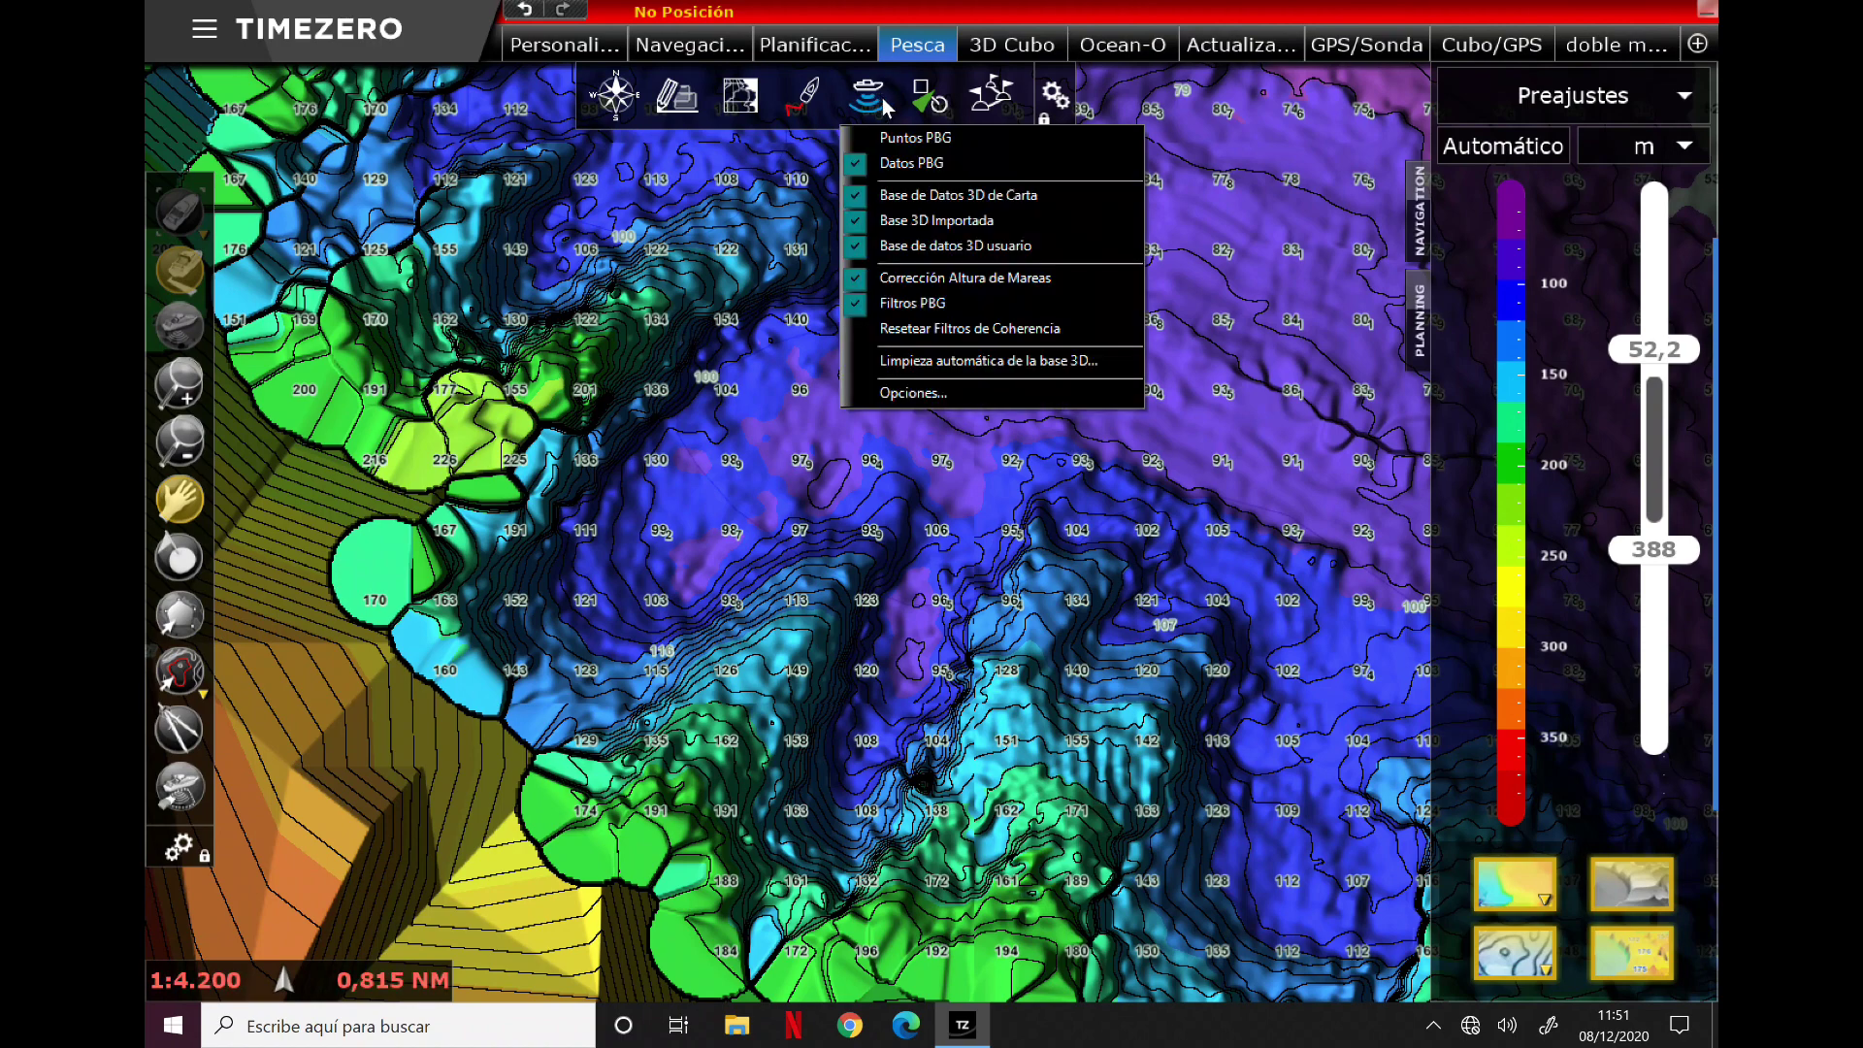
click(917, 163)
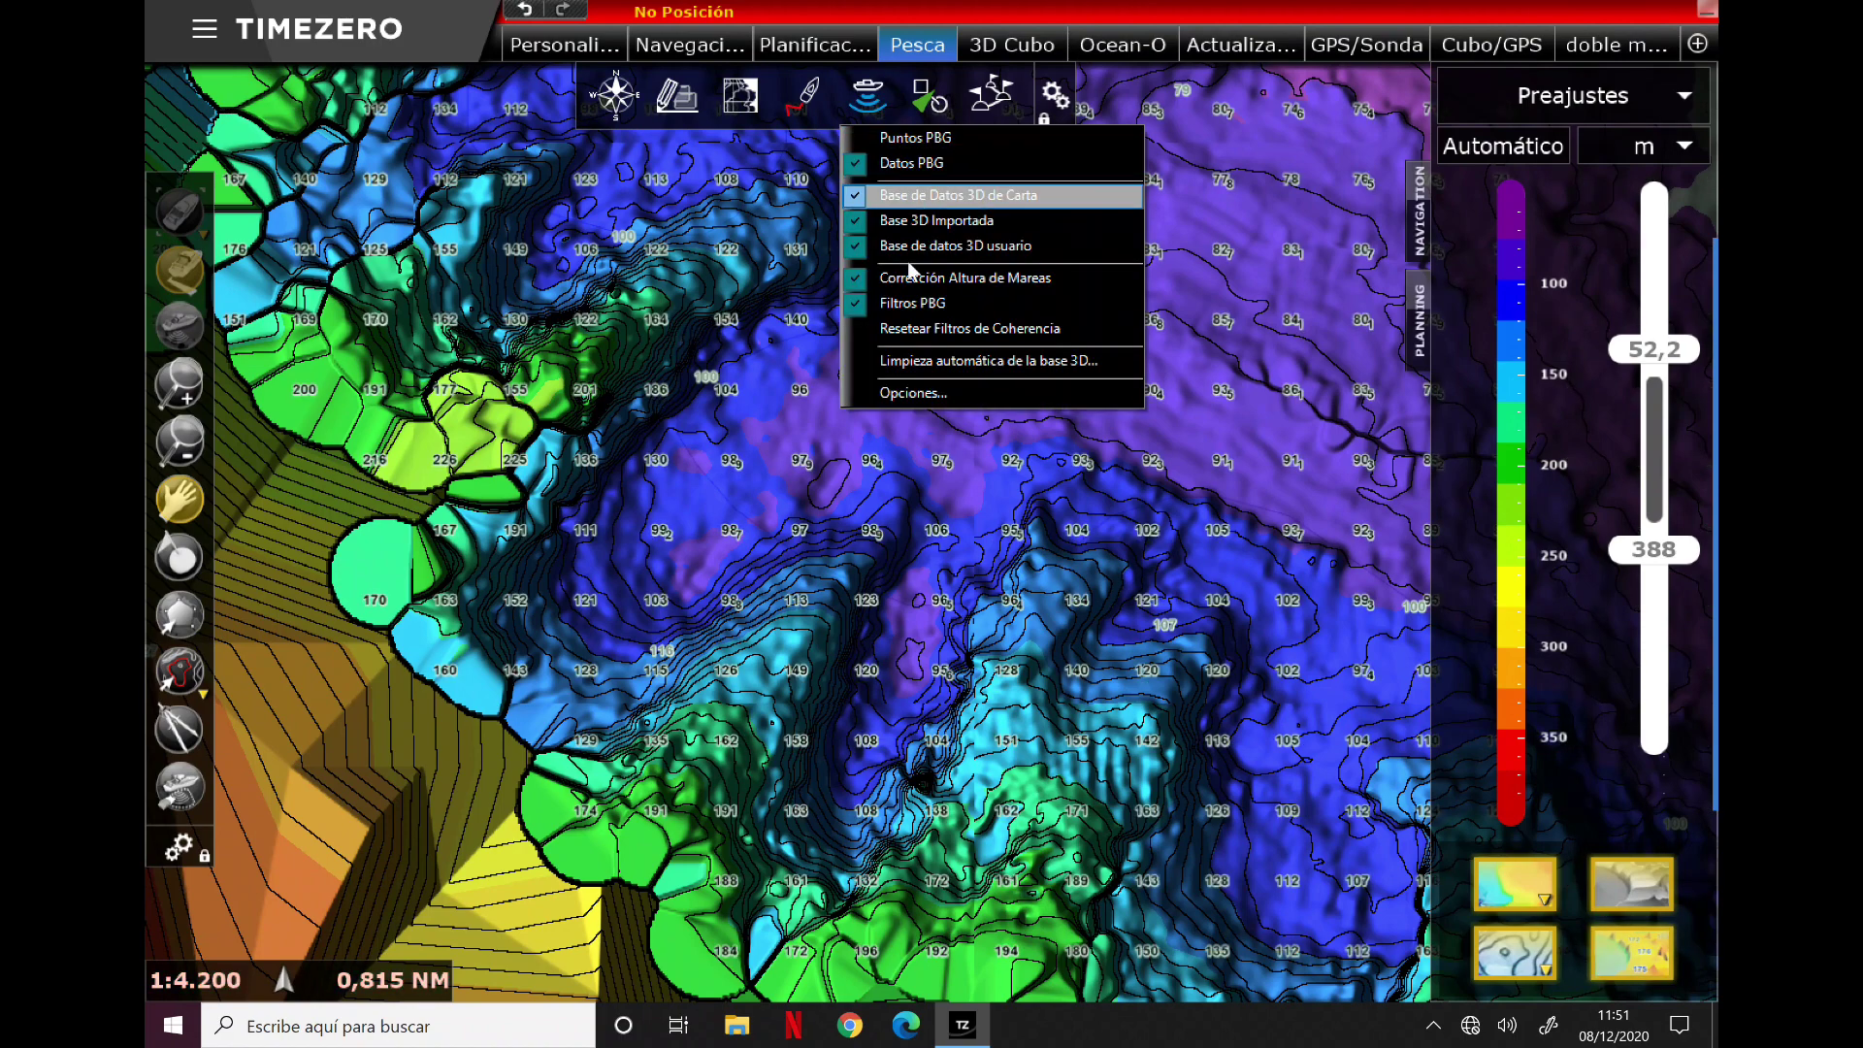
click(871, 637)
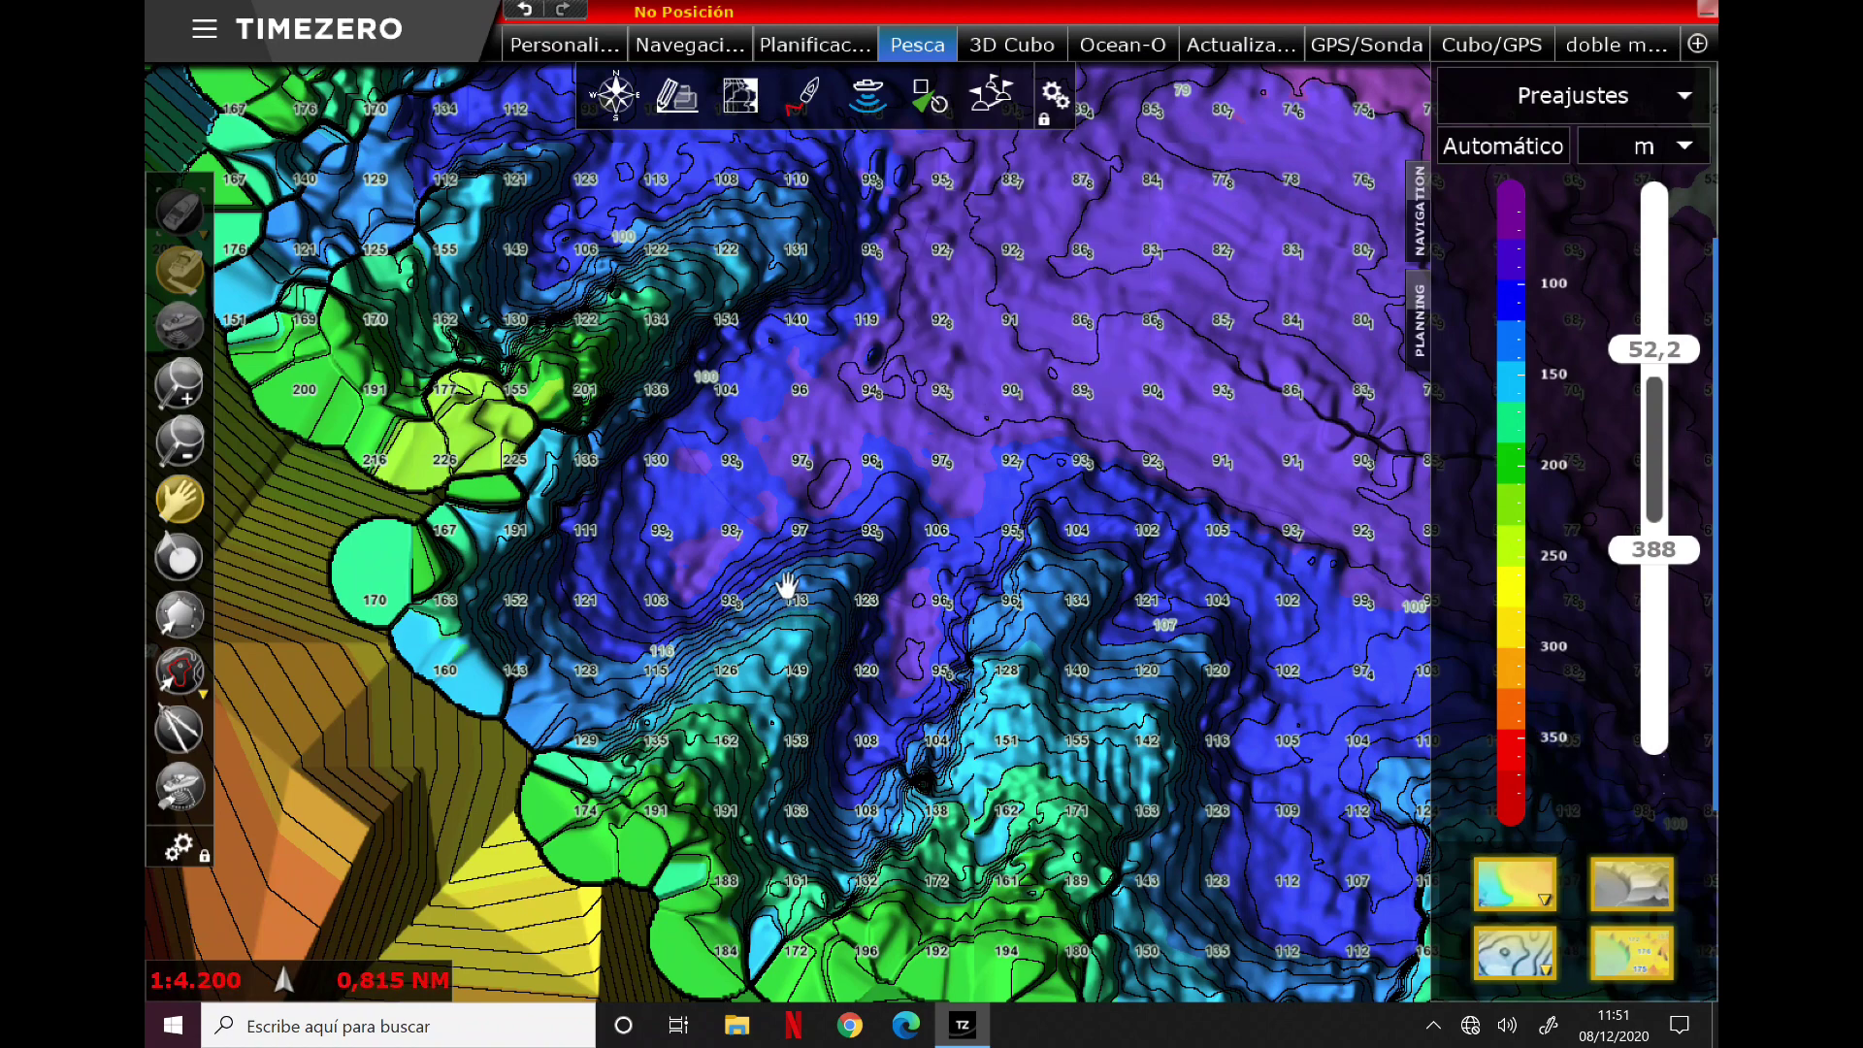
Step: Toggle Batimetría en Color, Líneas de Sonda and the depth soundings off and back on, one at a time
click(1512, 899)
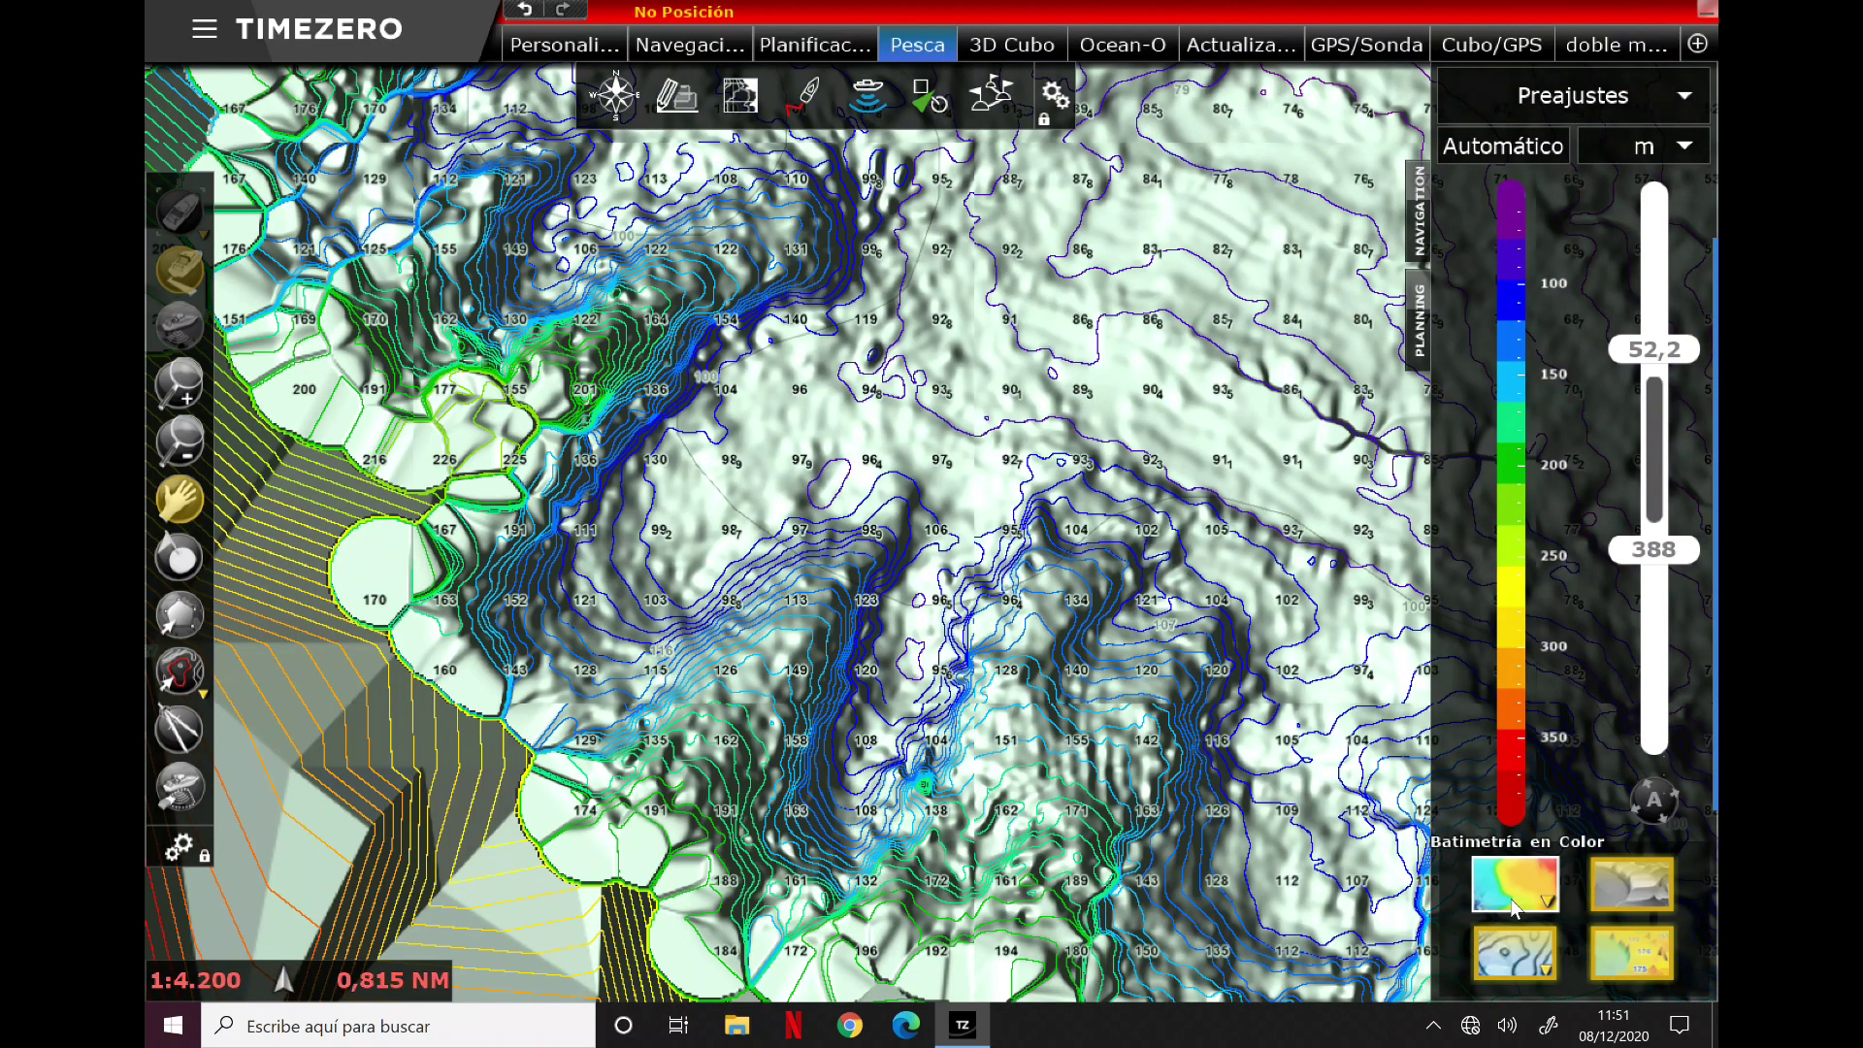
click(1514, 903)
click(1656, 893)
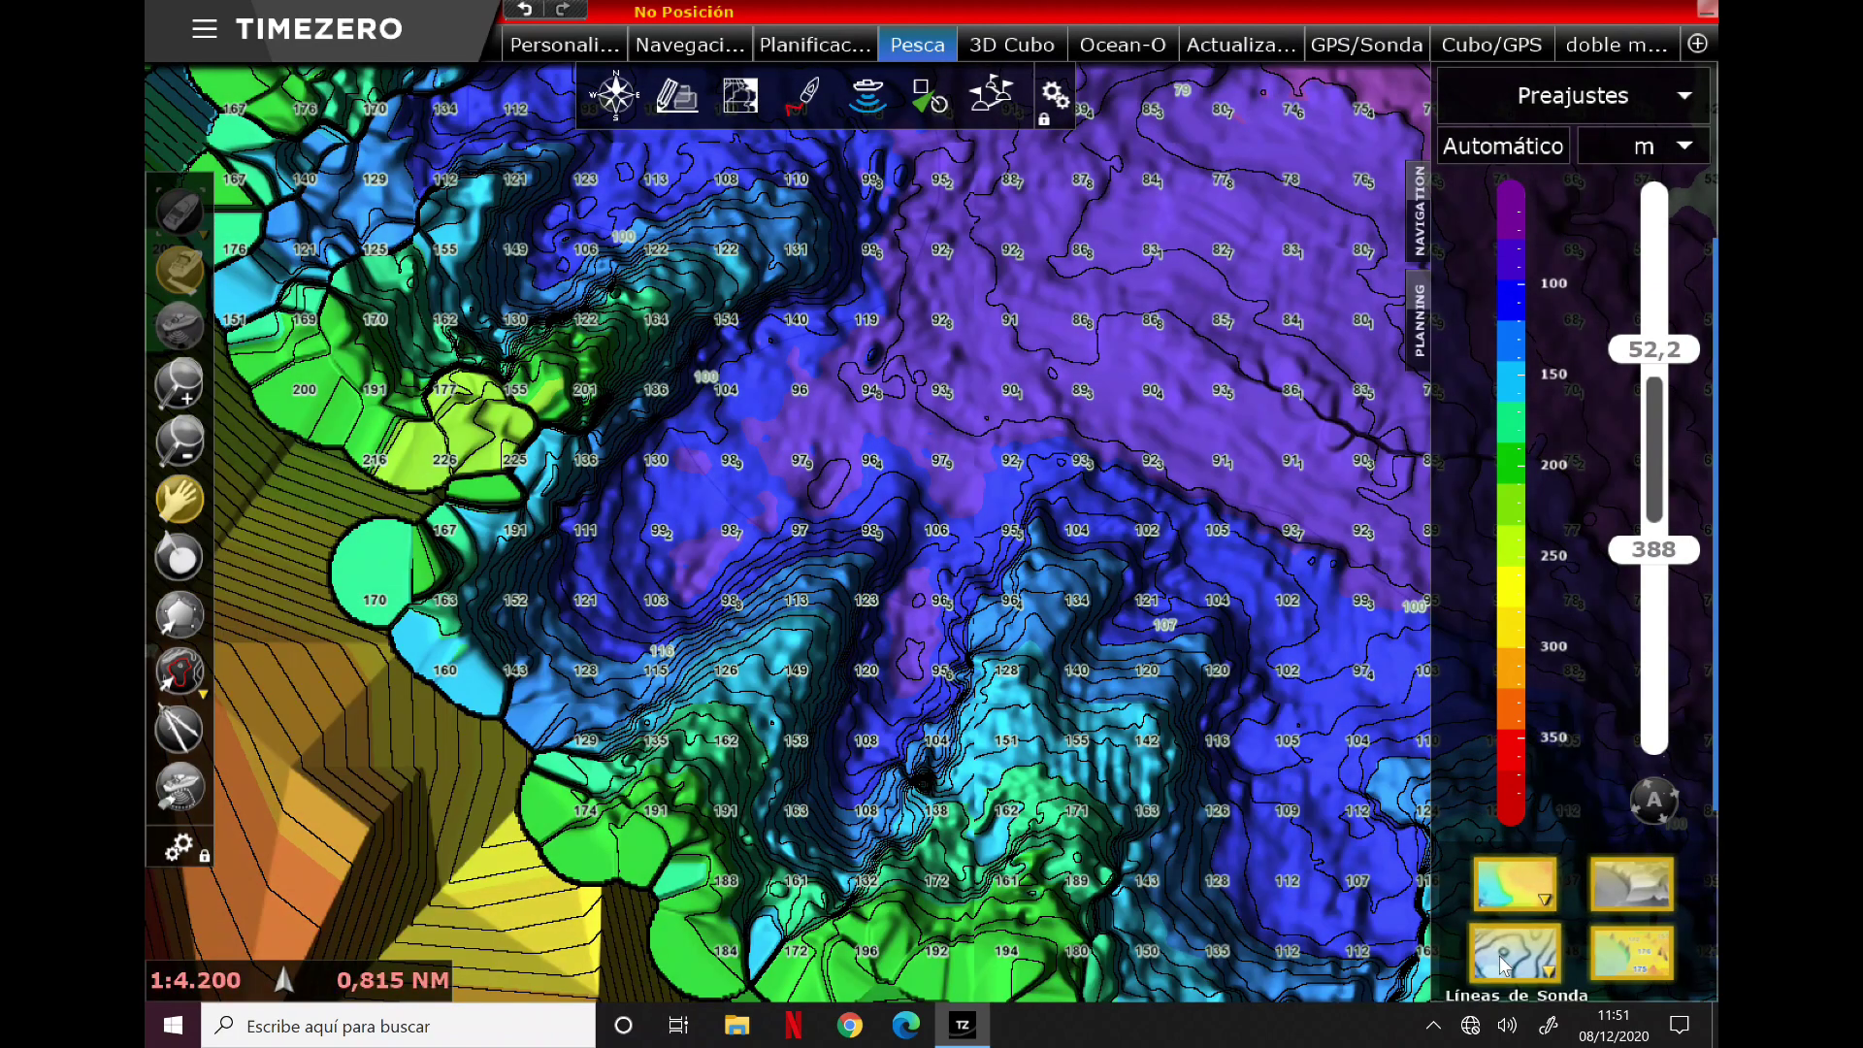
click(1505, 959)
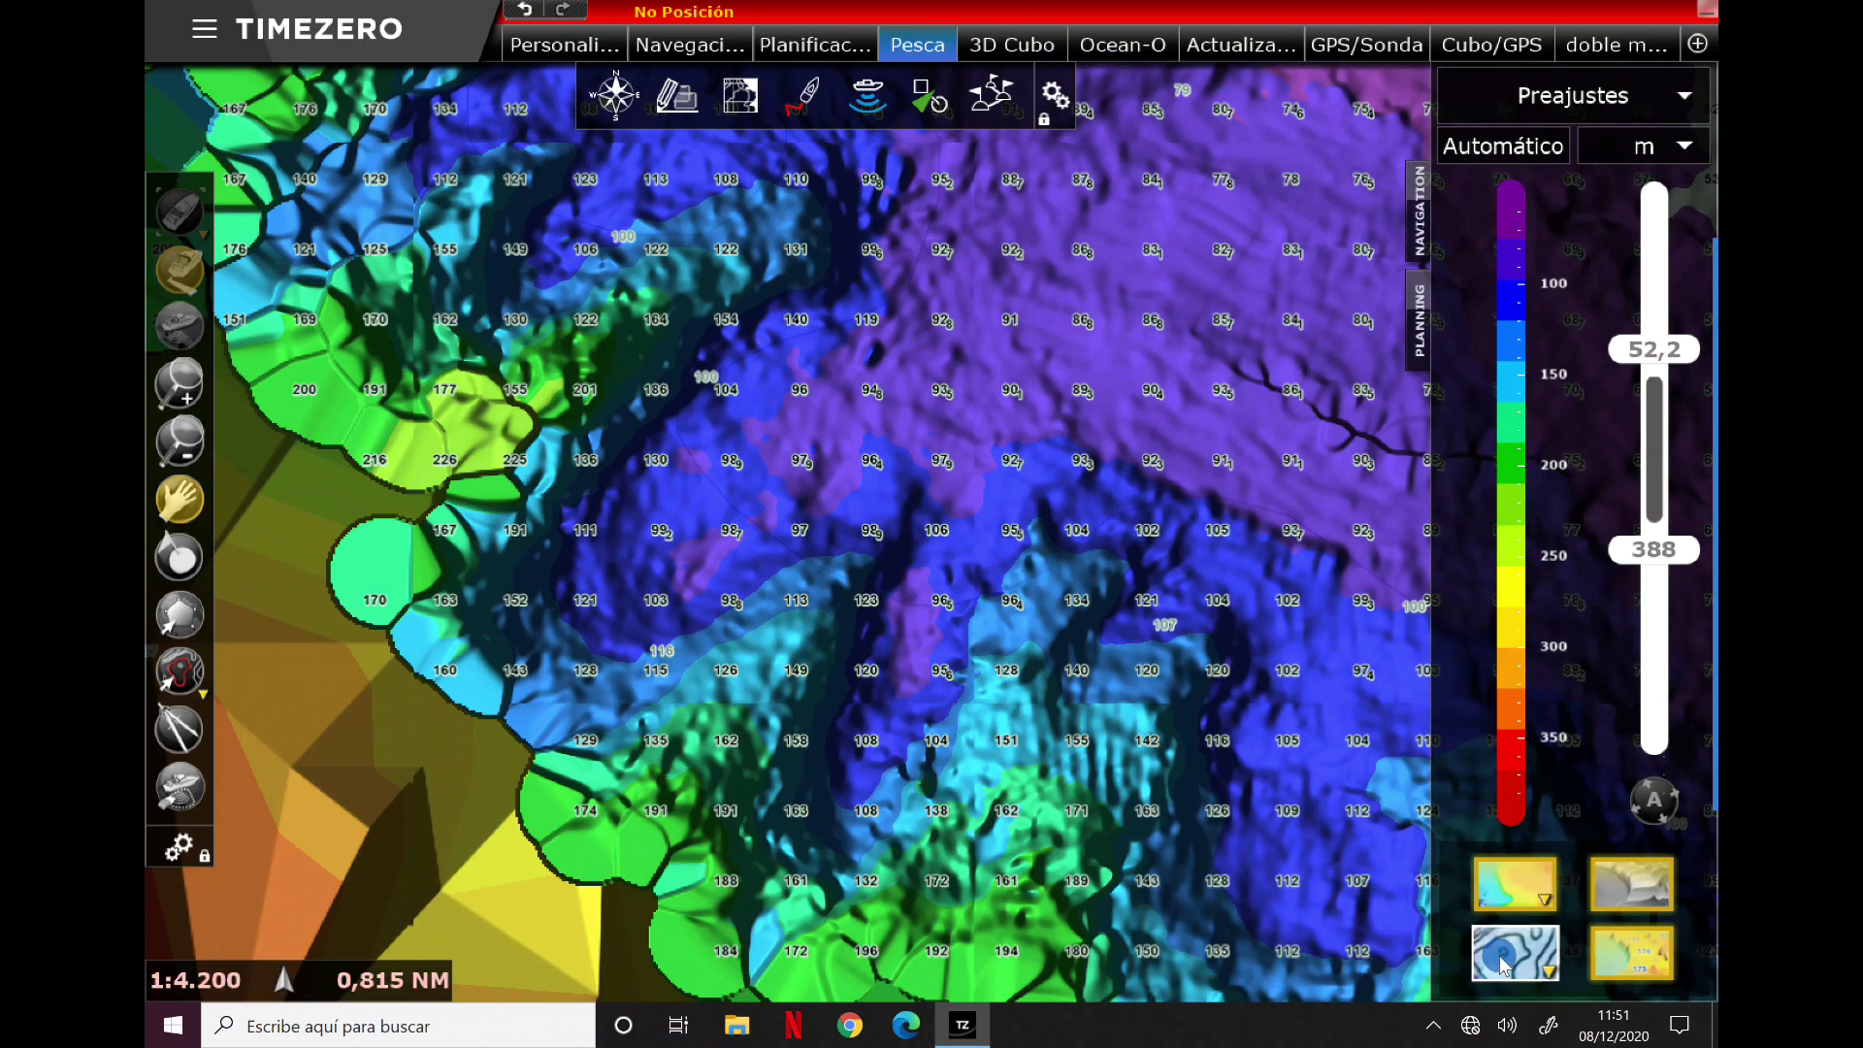
click(1504, 961)
click(1623, 955)
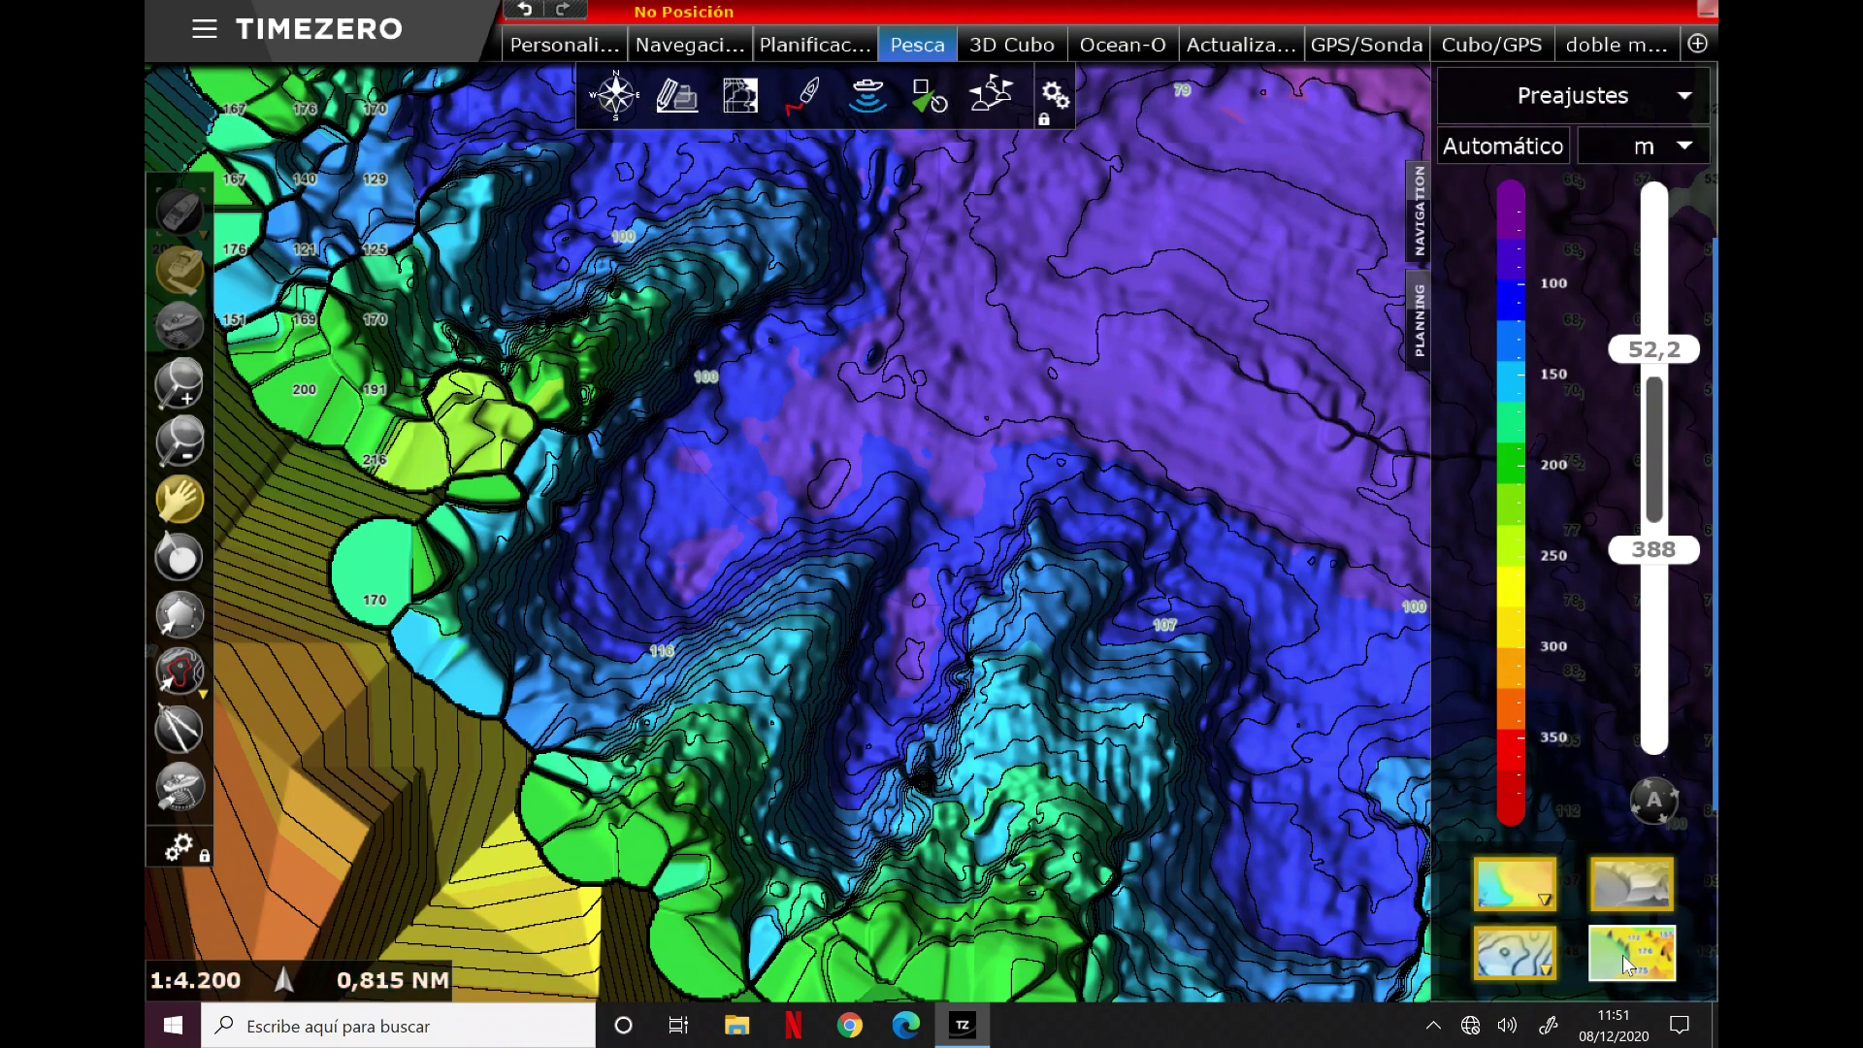
click(1622, 955)
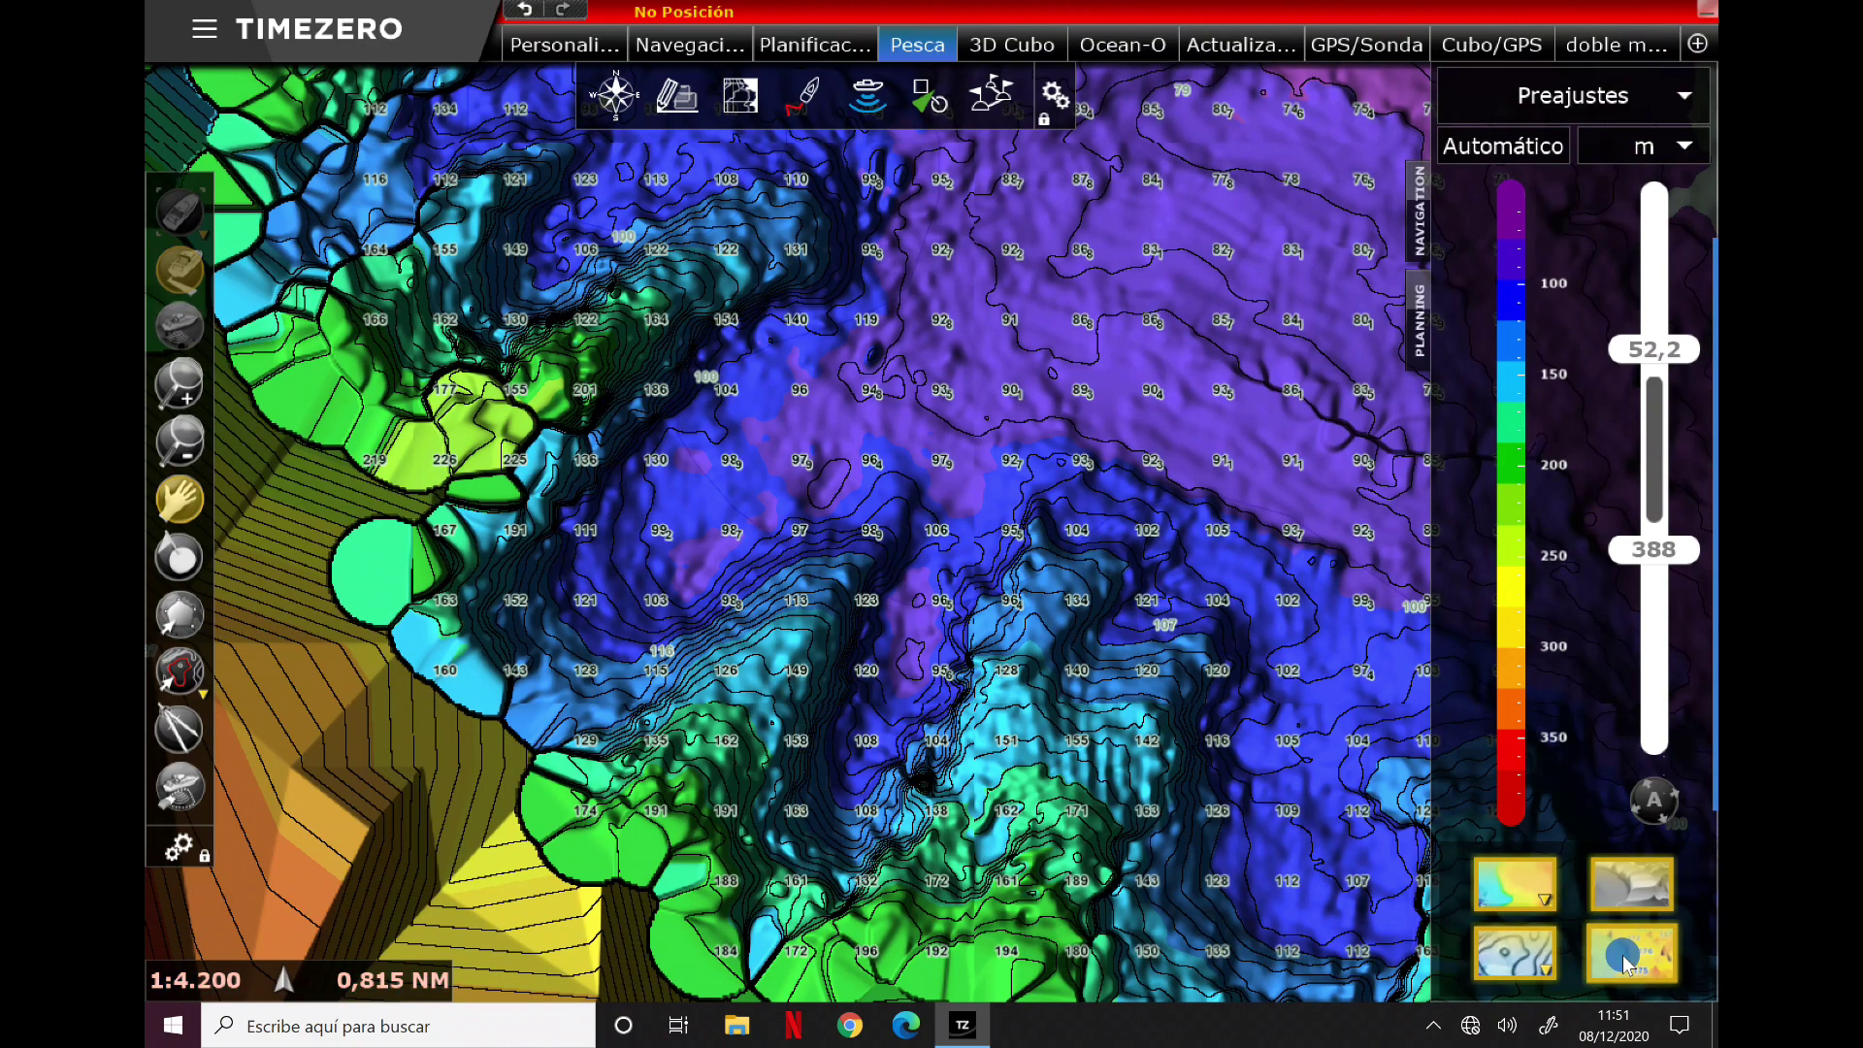
Step: Hide the depth soundings, Líneas de Sonda and Batimetría en Color, and toggle the depth shading off and on
click(1623, 955)
click(1506, 951)
click(1510, 896)
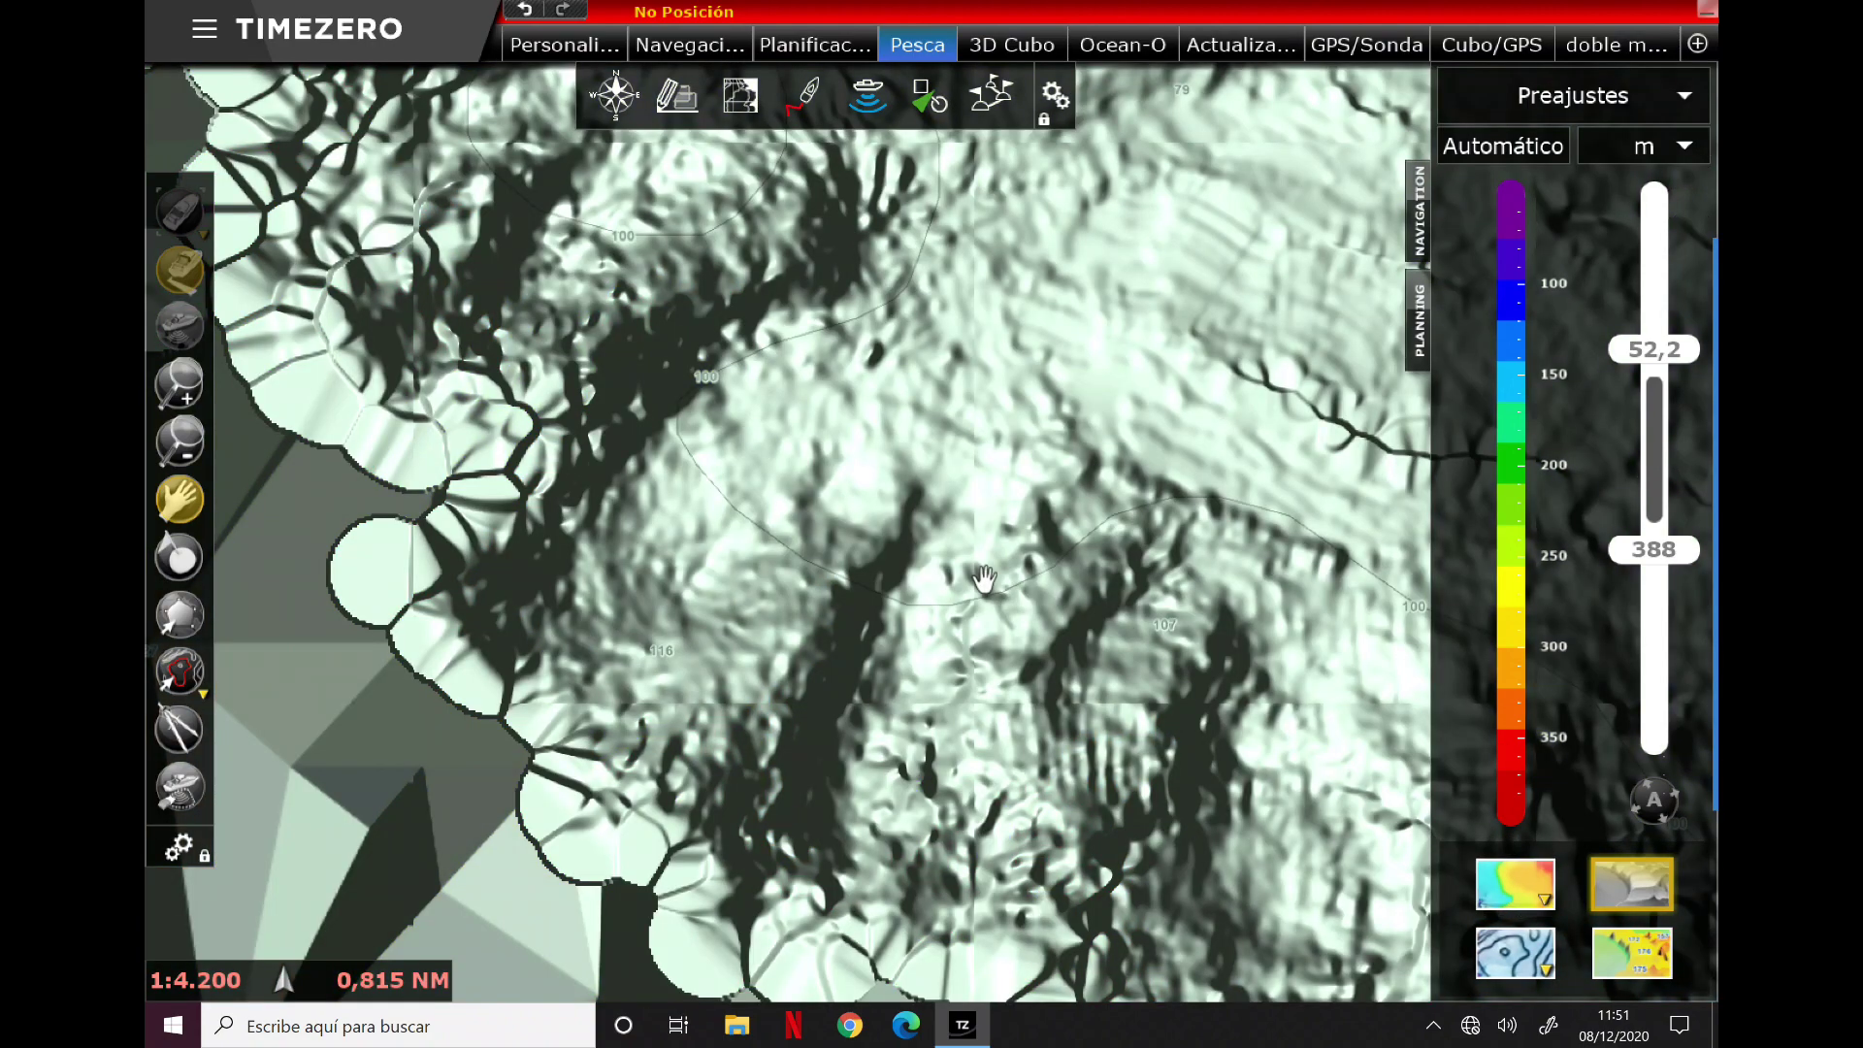
click(1633, 879)
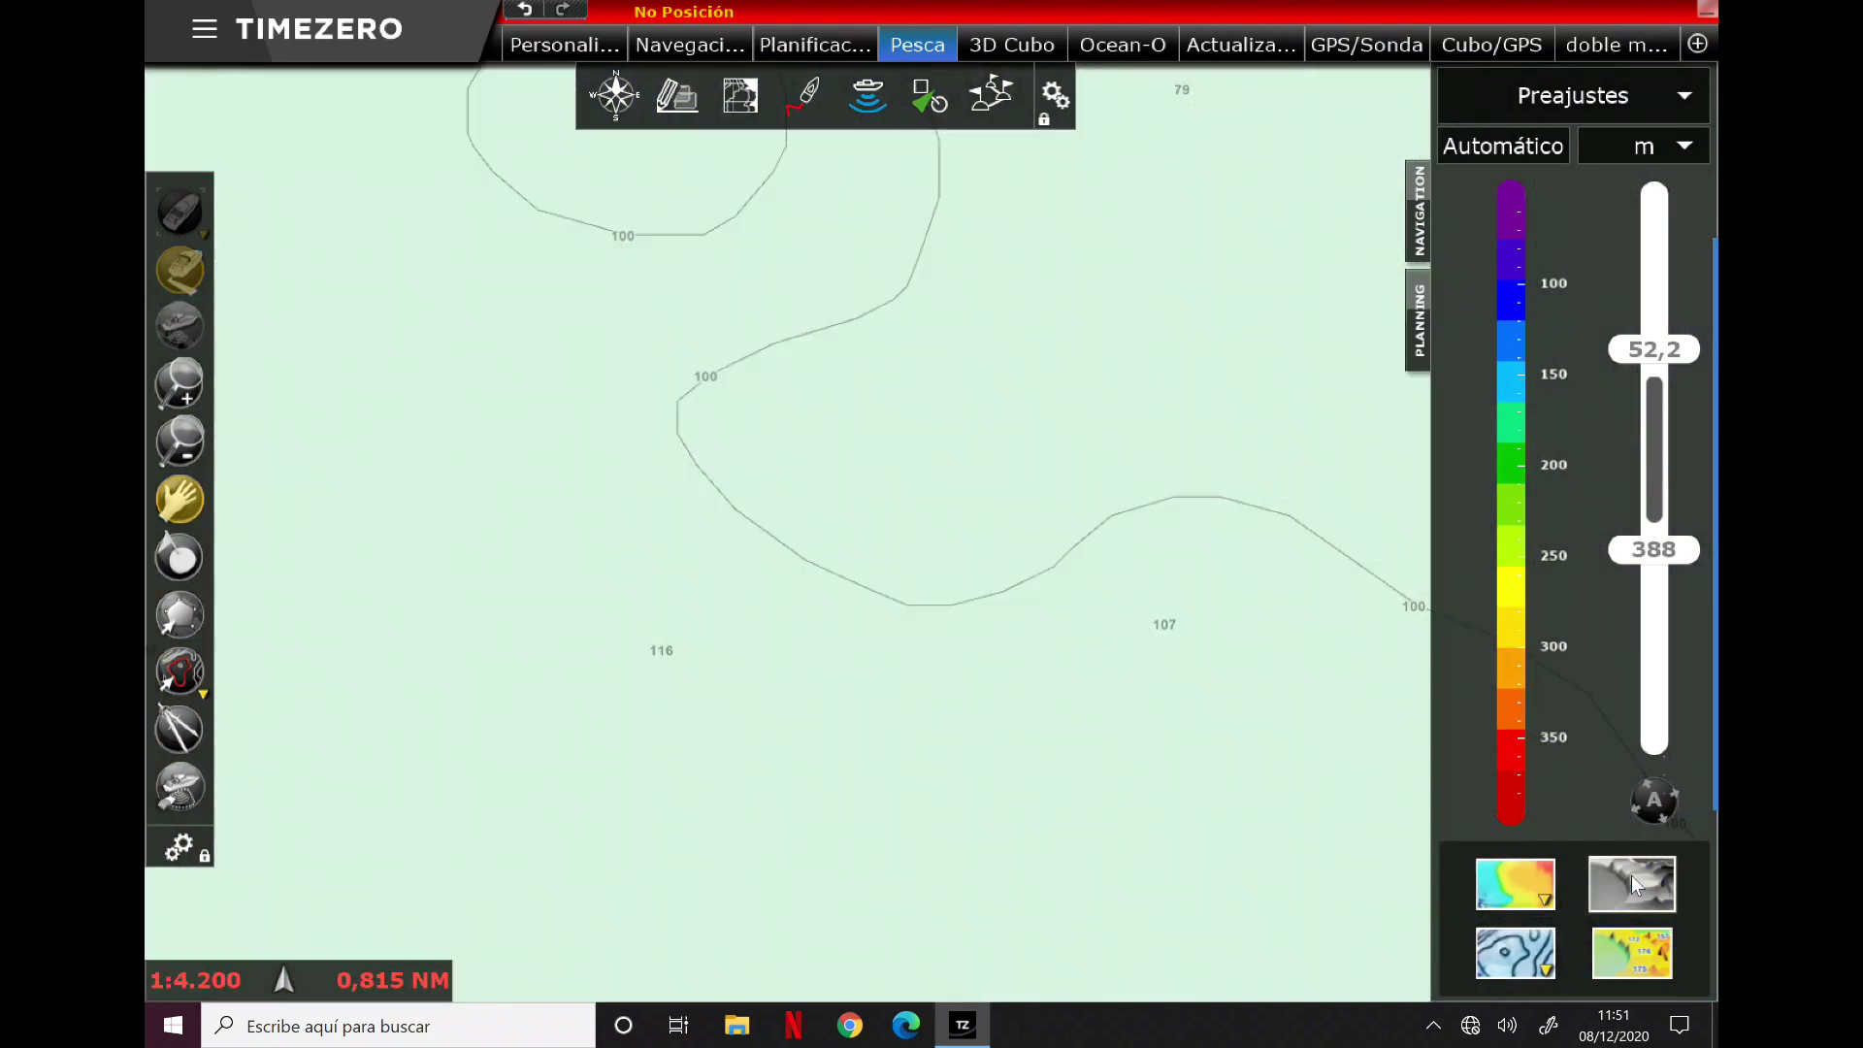
click(1632, 877)
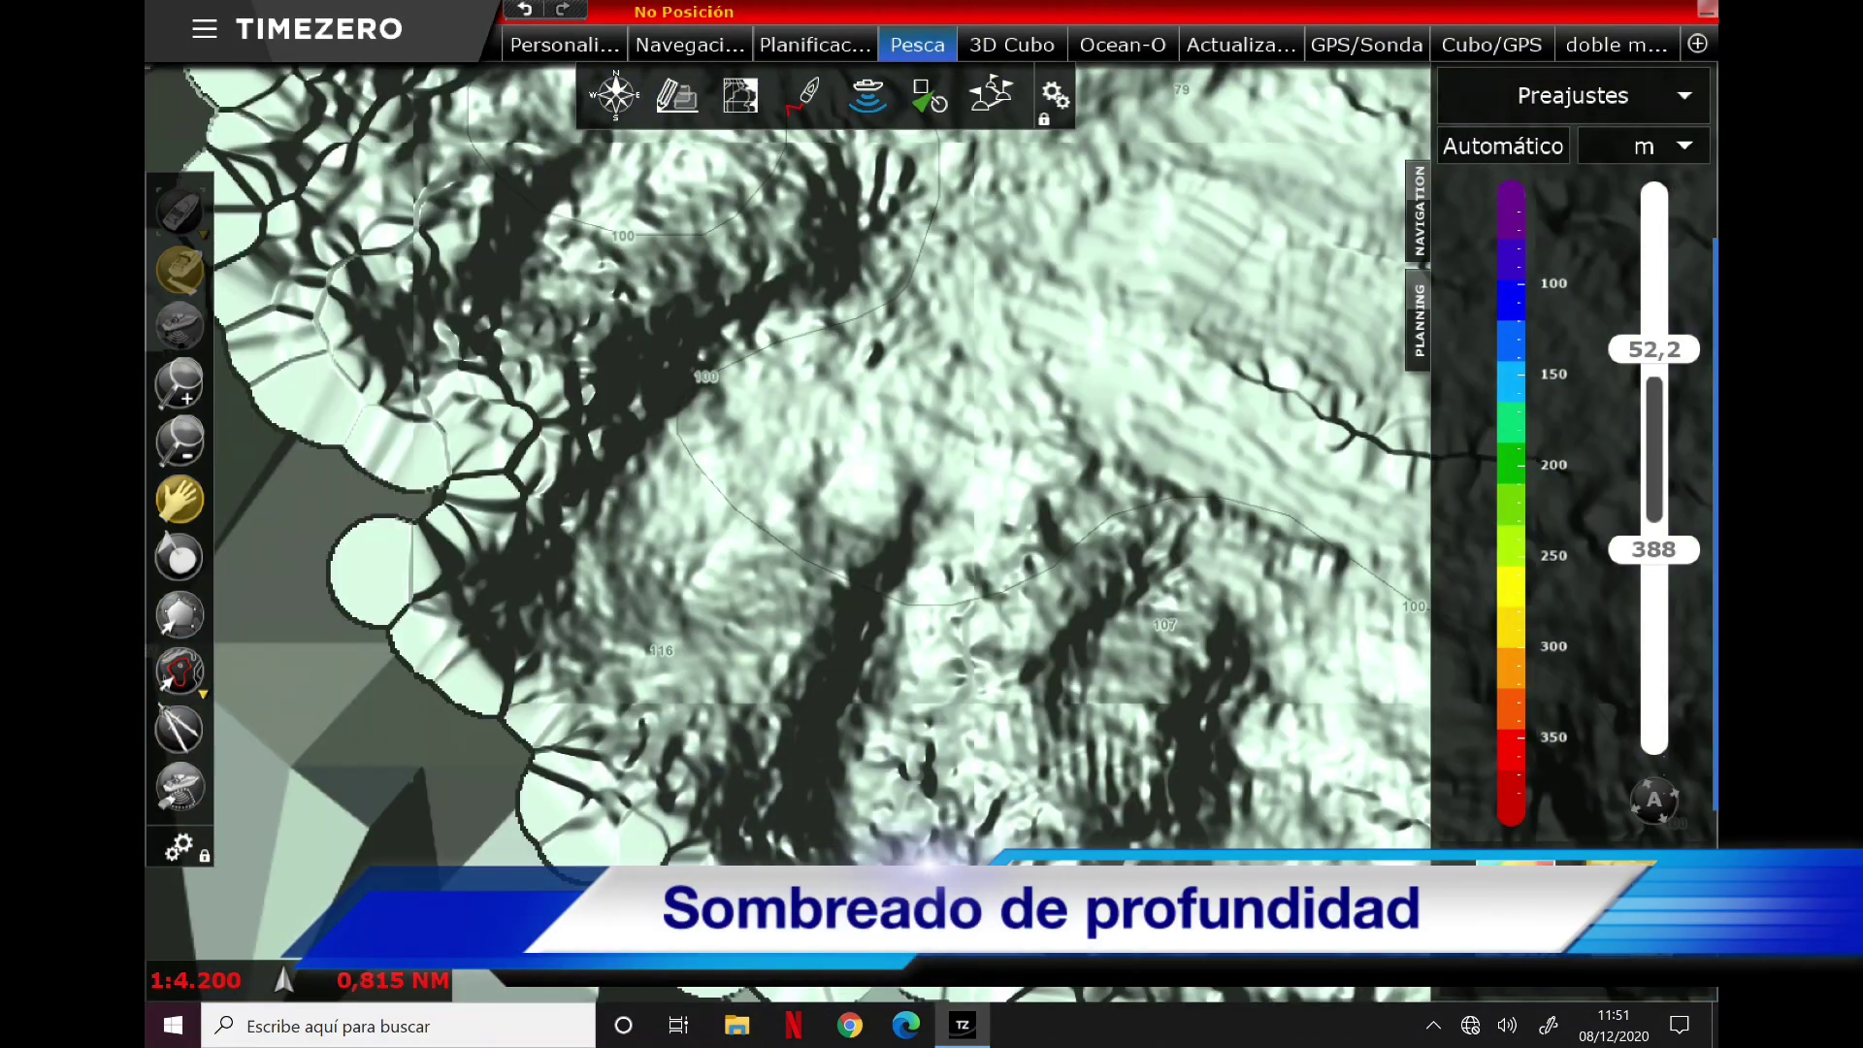
Step: Display Líneas de Sonda, the depth soundings and Batimetría en Color again over the depth shading
click(1517, 946)
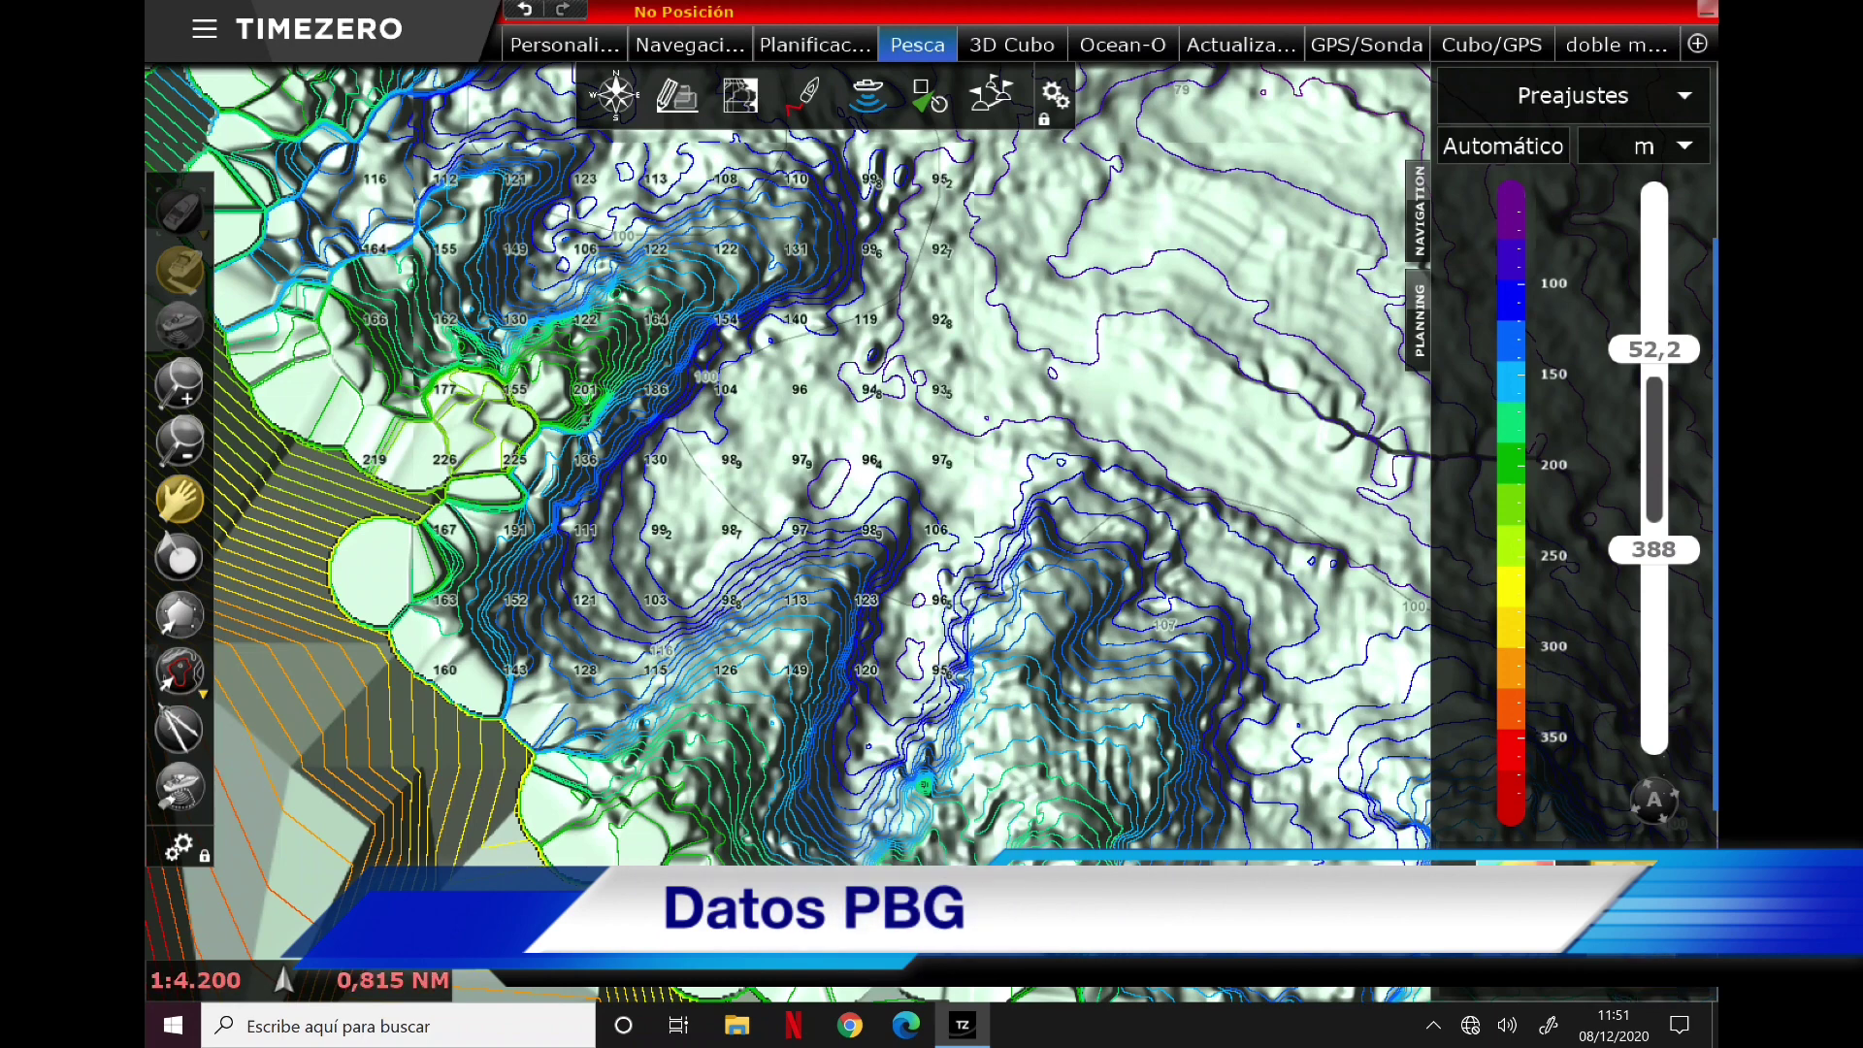
click(1517, 879)
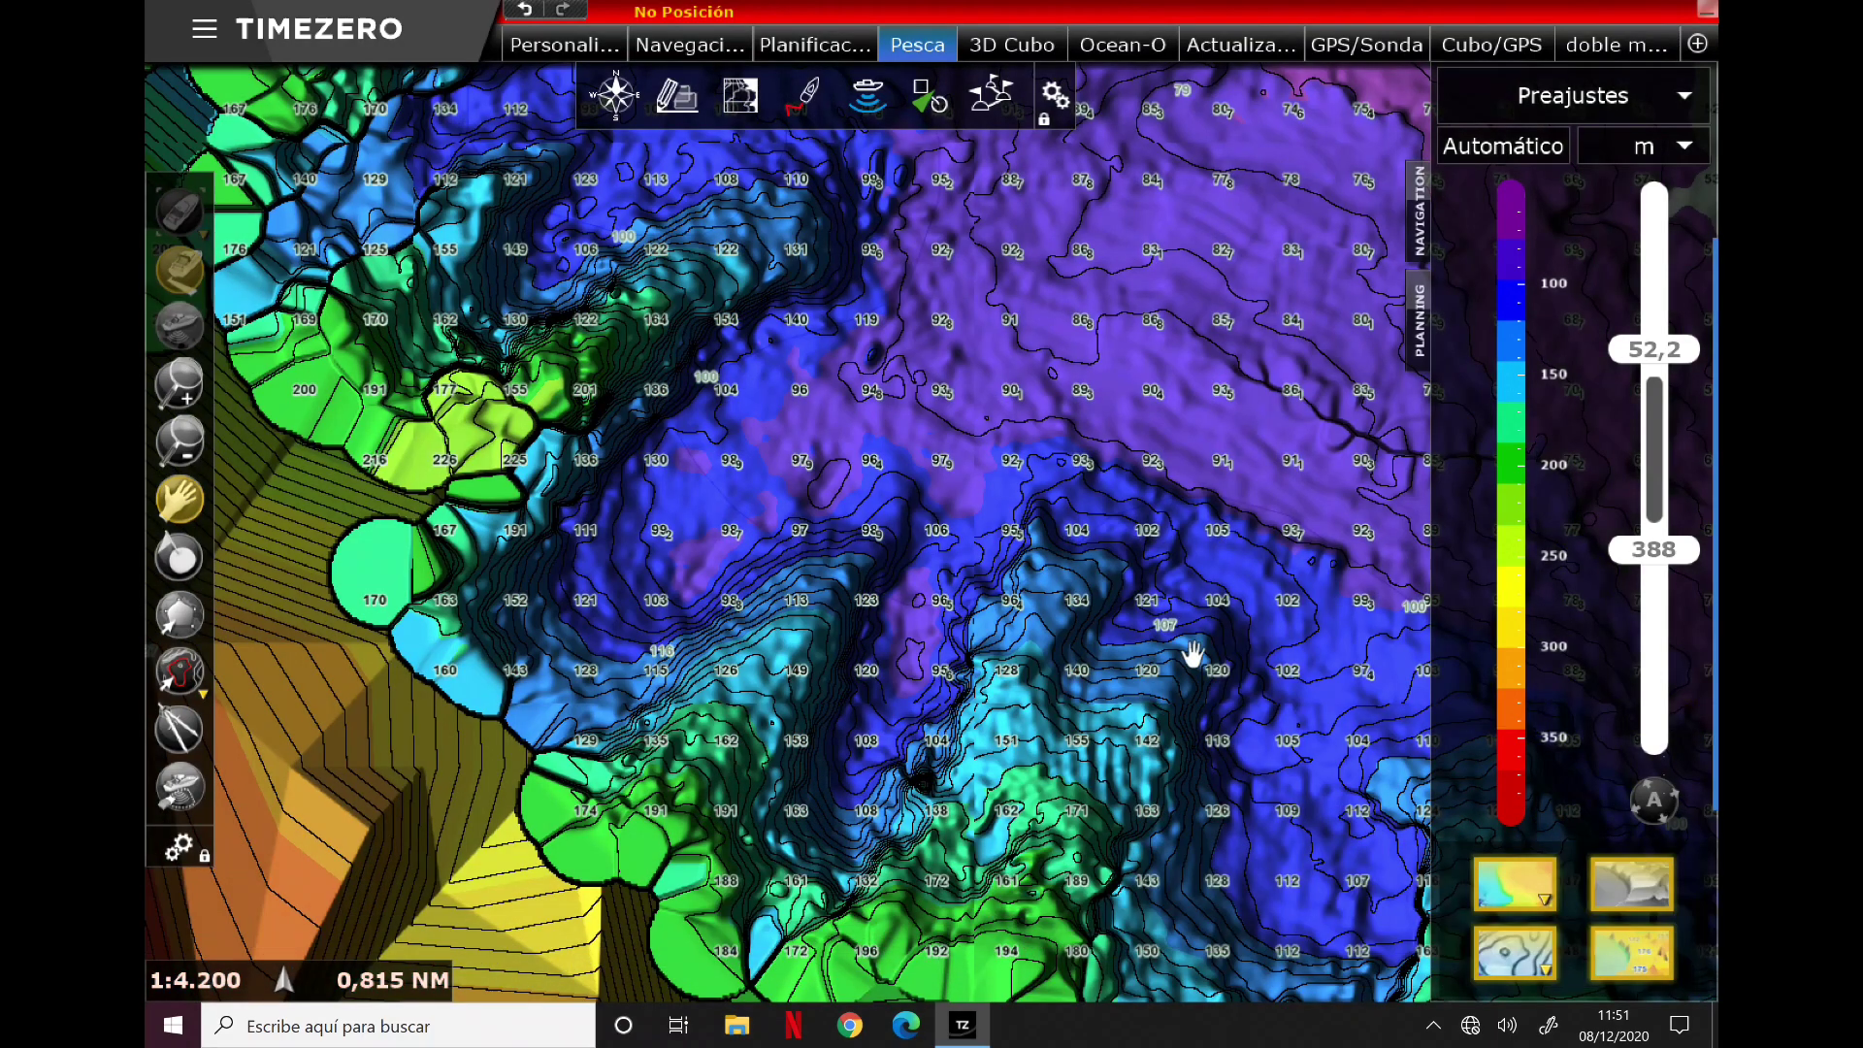
Step: Set the depth colour scale to Discreto and extend the orange band down to about 200 m
click(1514, 148)
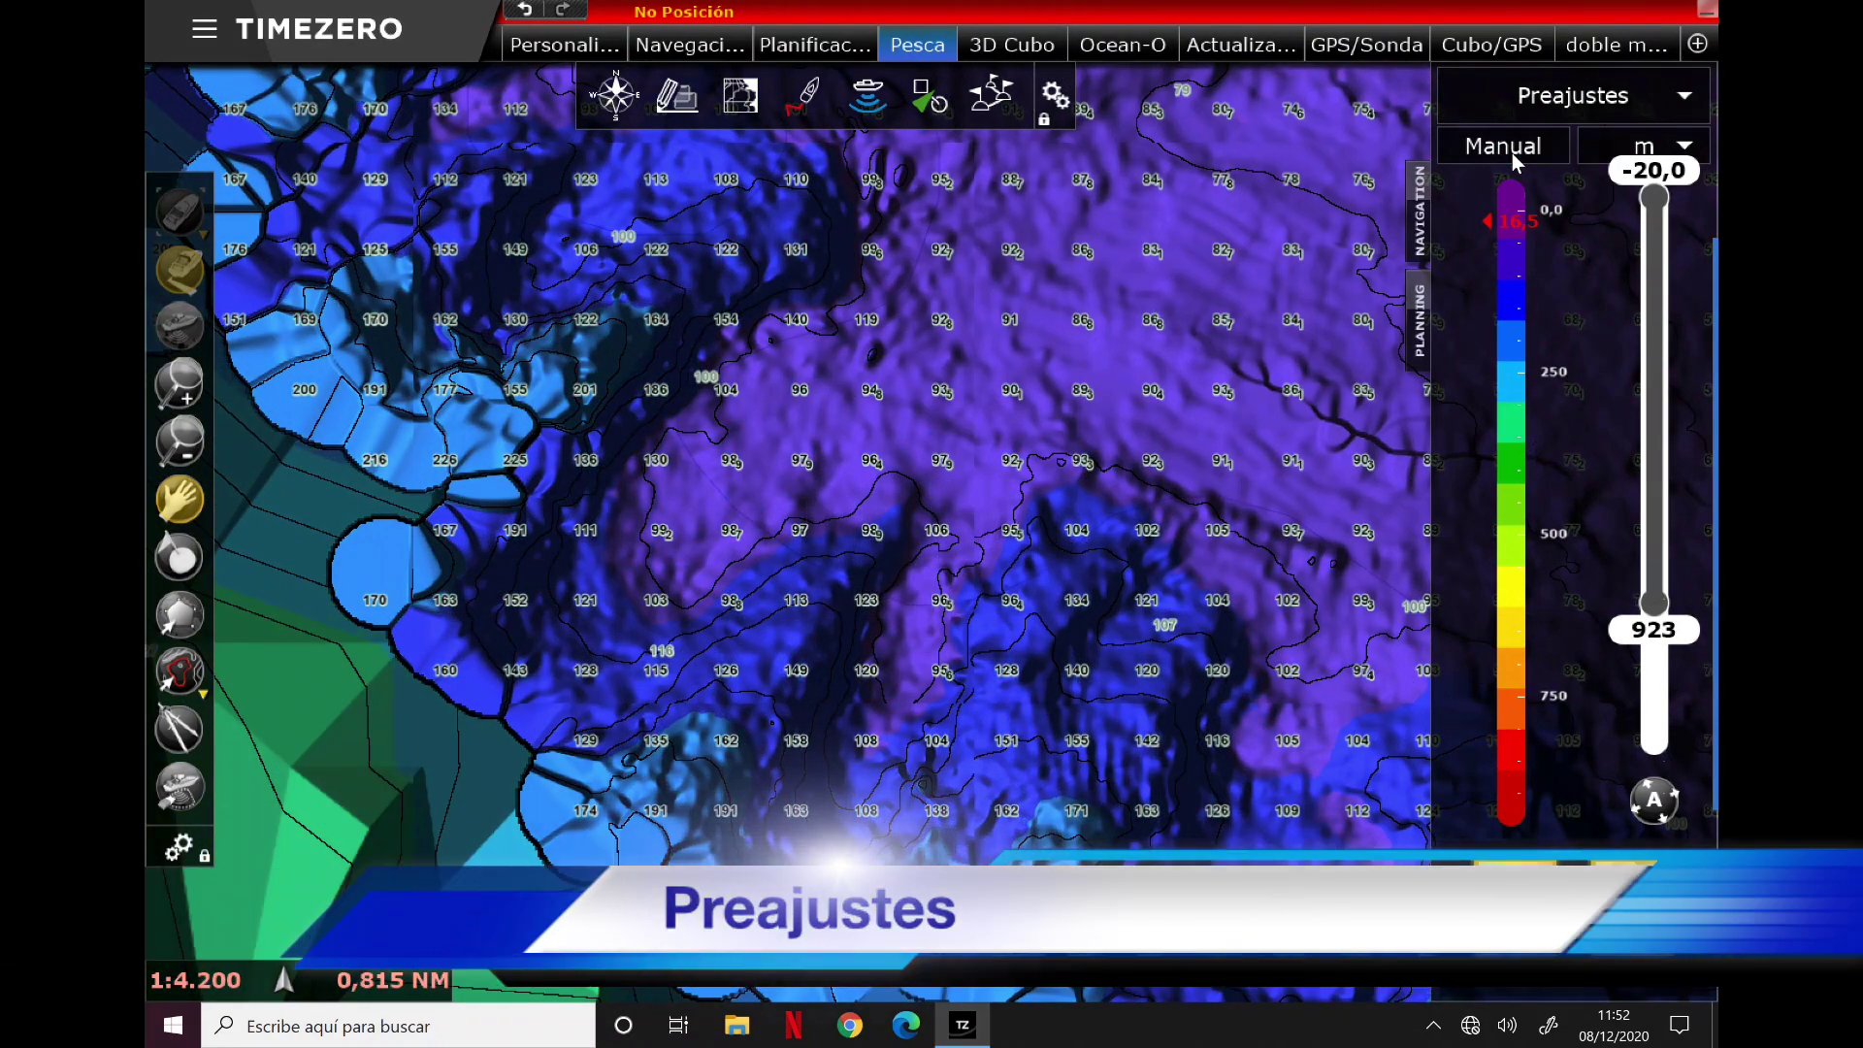
click(1505, 147)
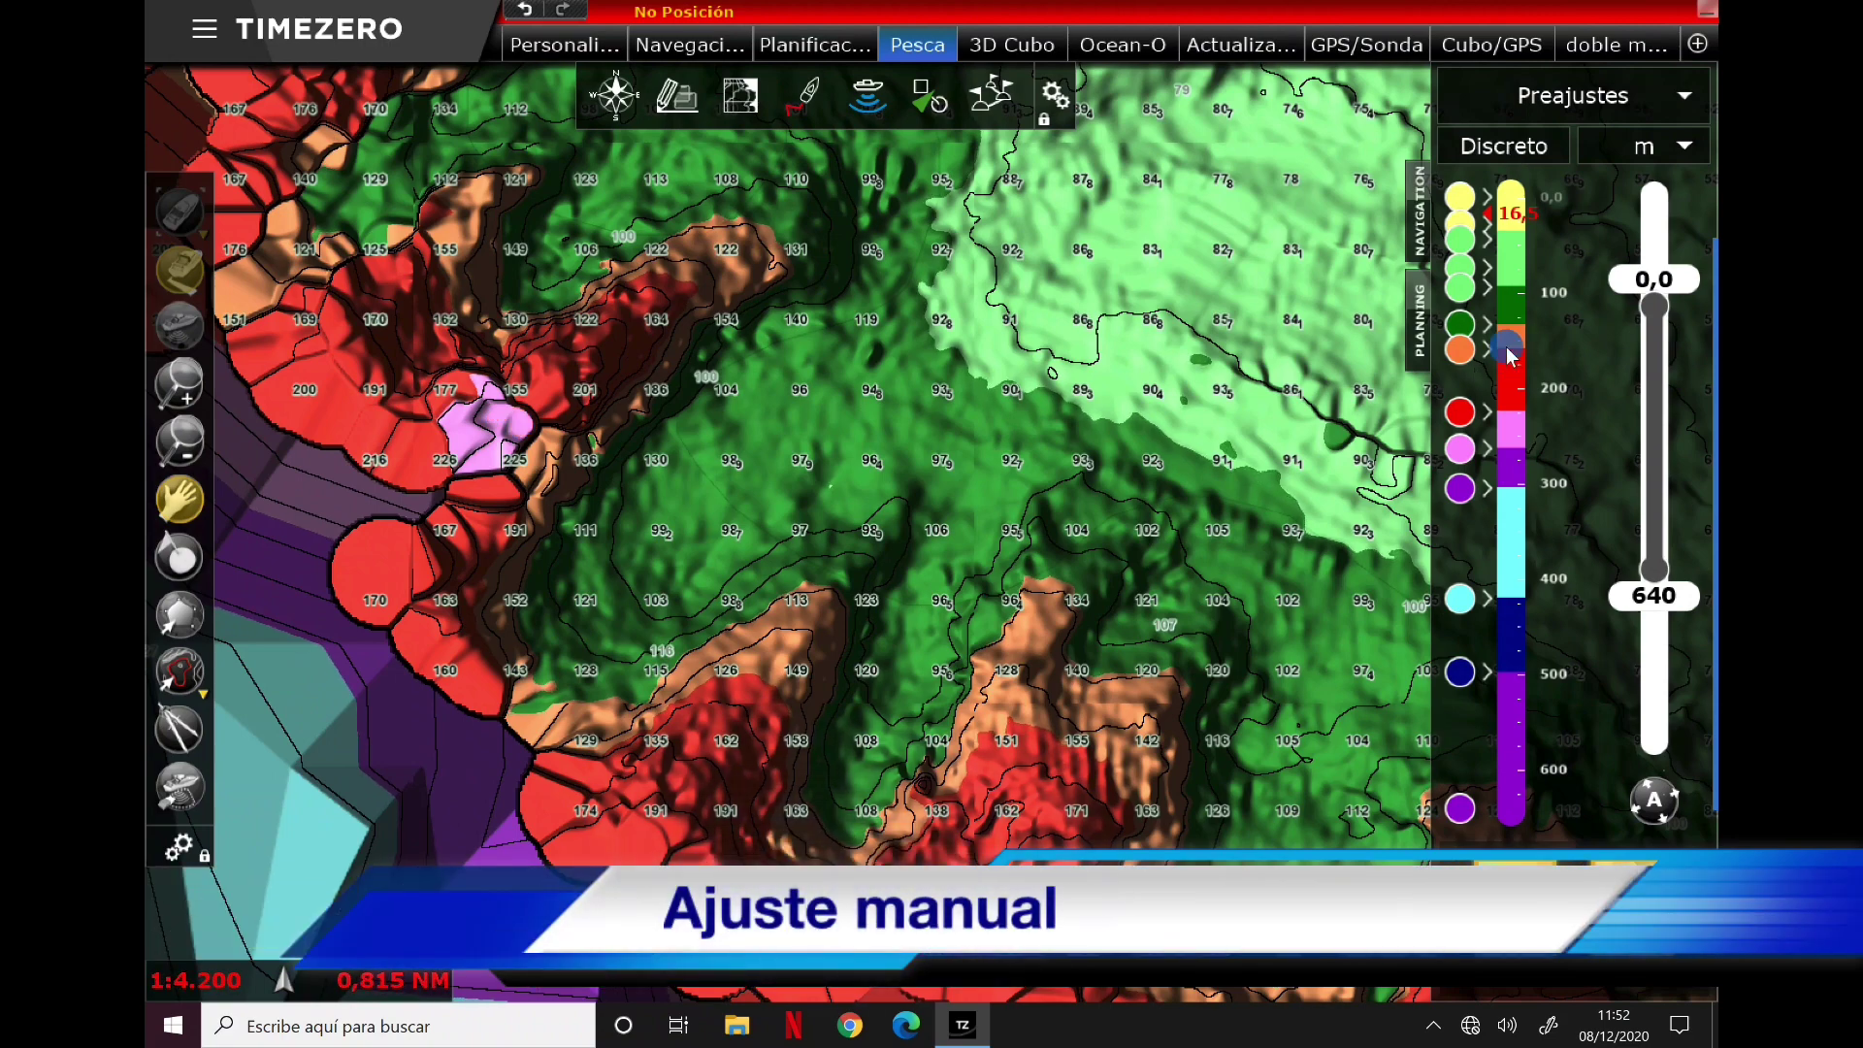
drag(1507, 355, 1522, 393)
Step: Enter a shallower depth for the orange band's limit, and readjust that limit to about 163 m
click(1468, 391)
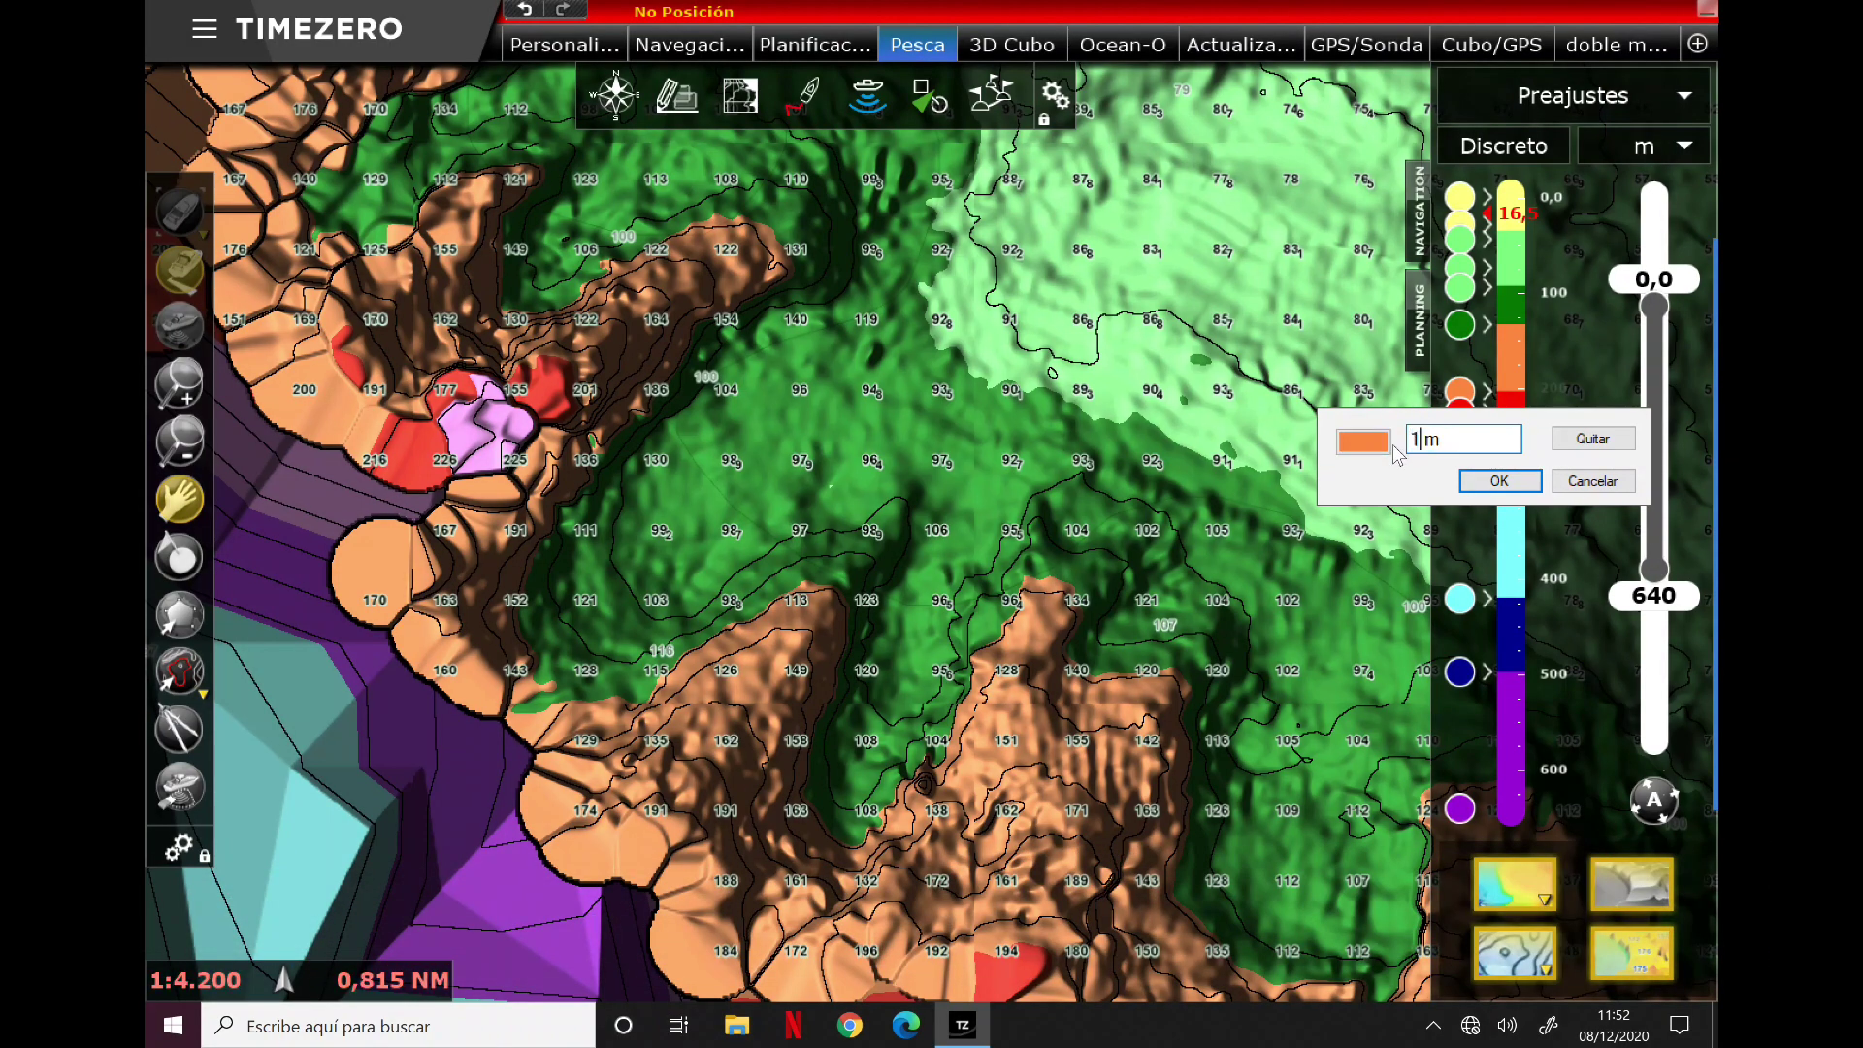
click(1502, 486)
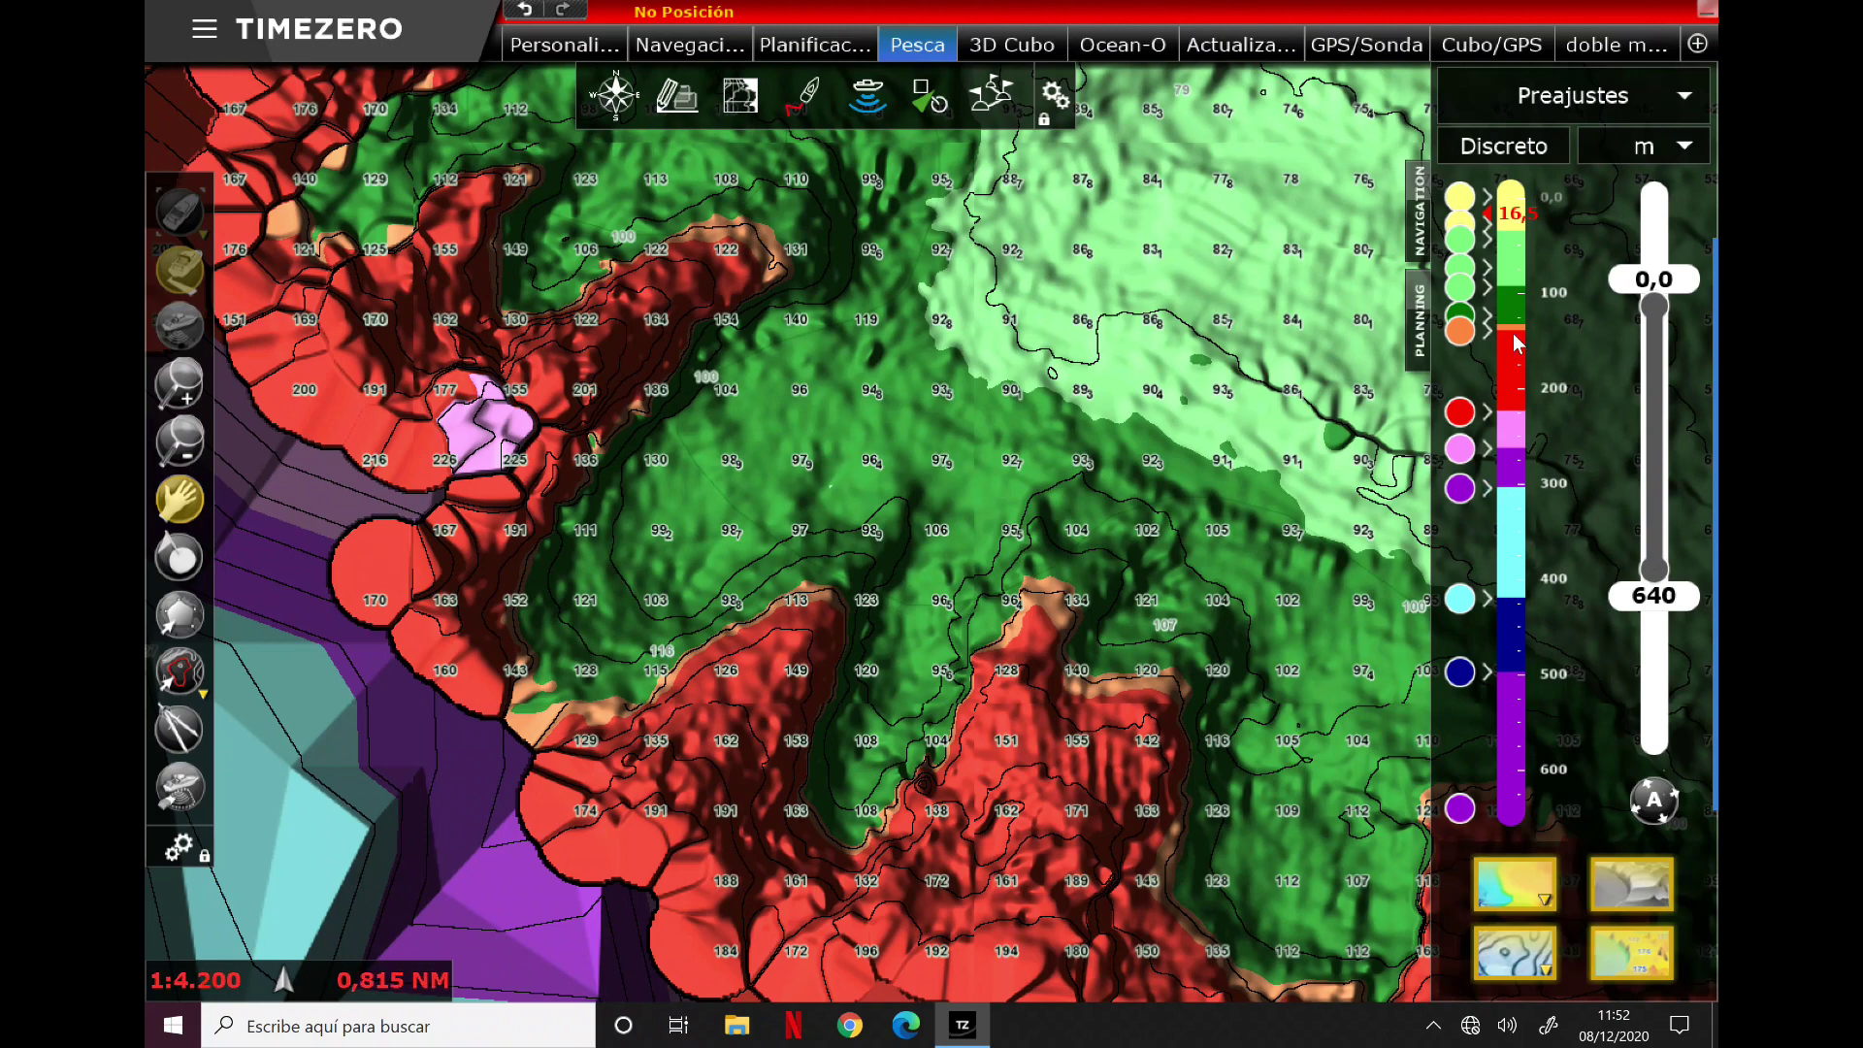
drag(1519, 339, 1519, 355)
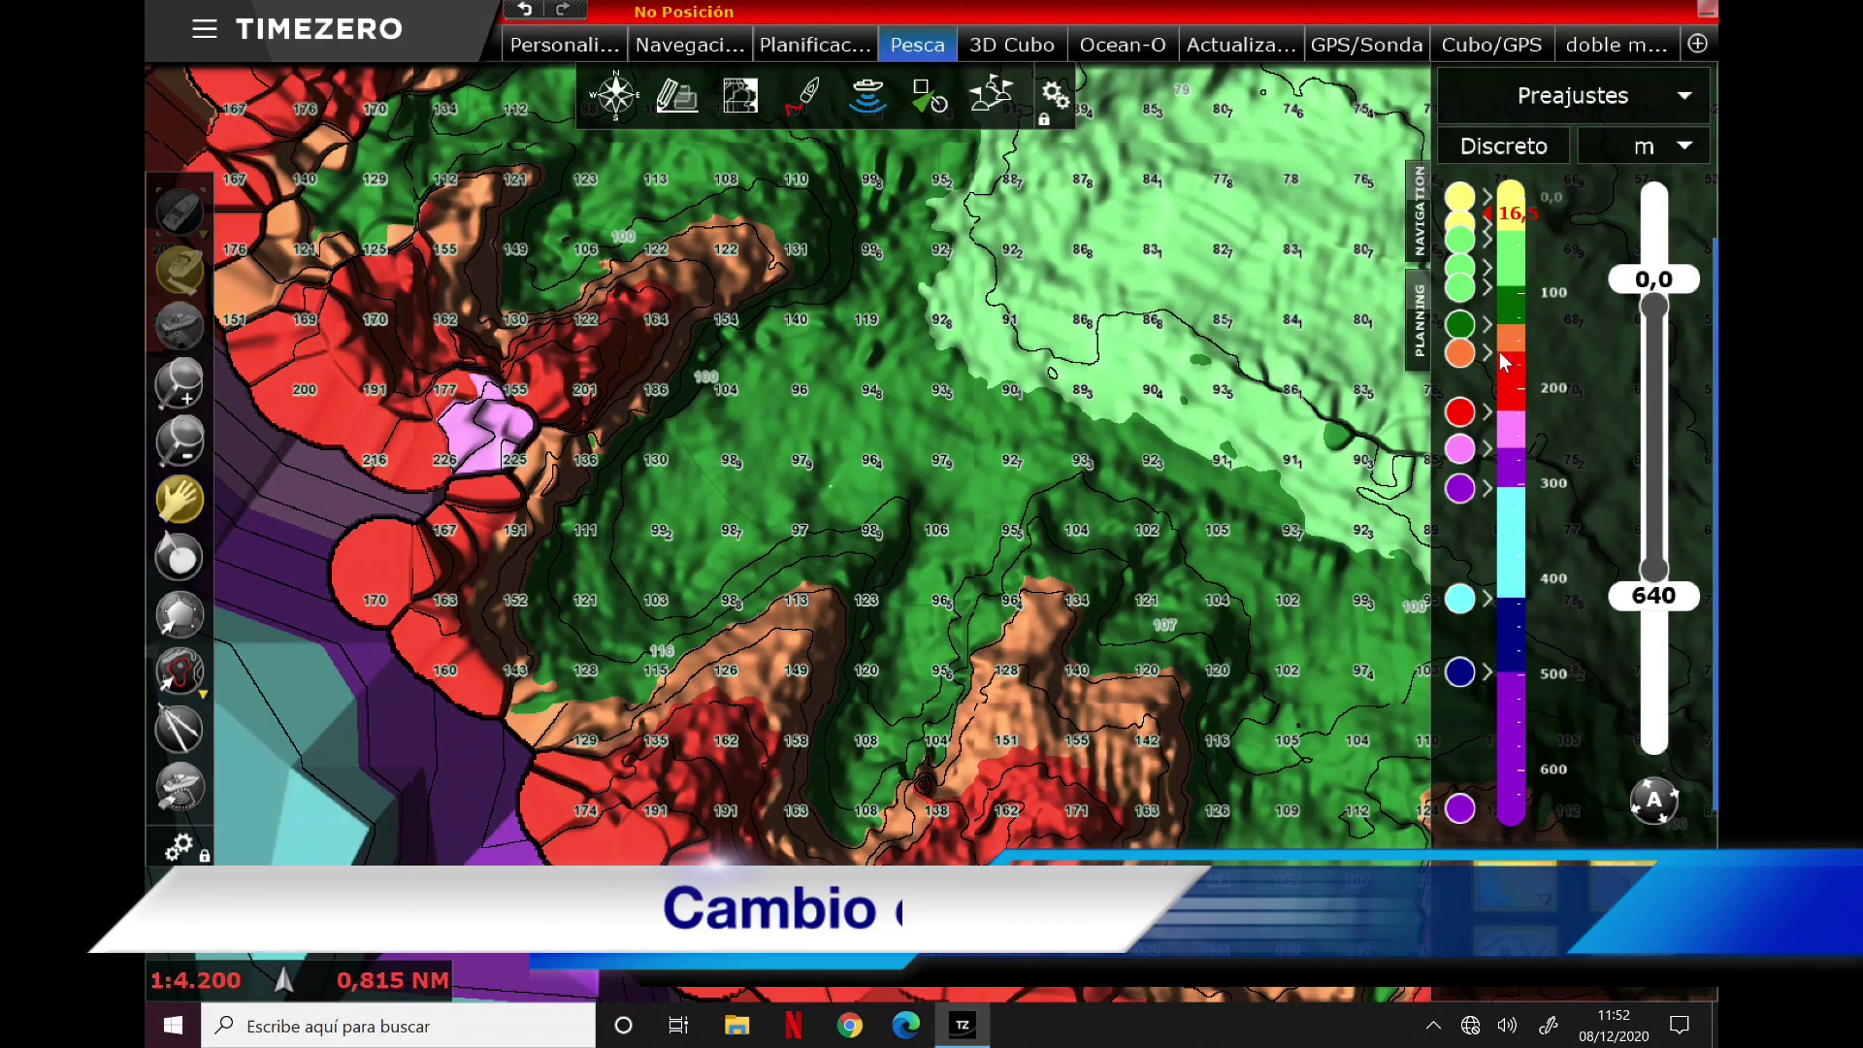
Step: Examine the colour palette offered for the orange depth band and close it without choosing another colour
click(1464, 356)
click(1368, 401)
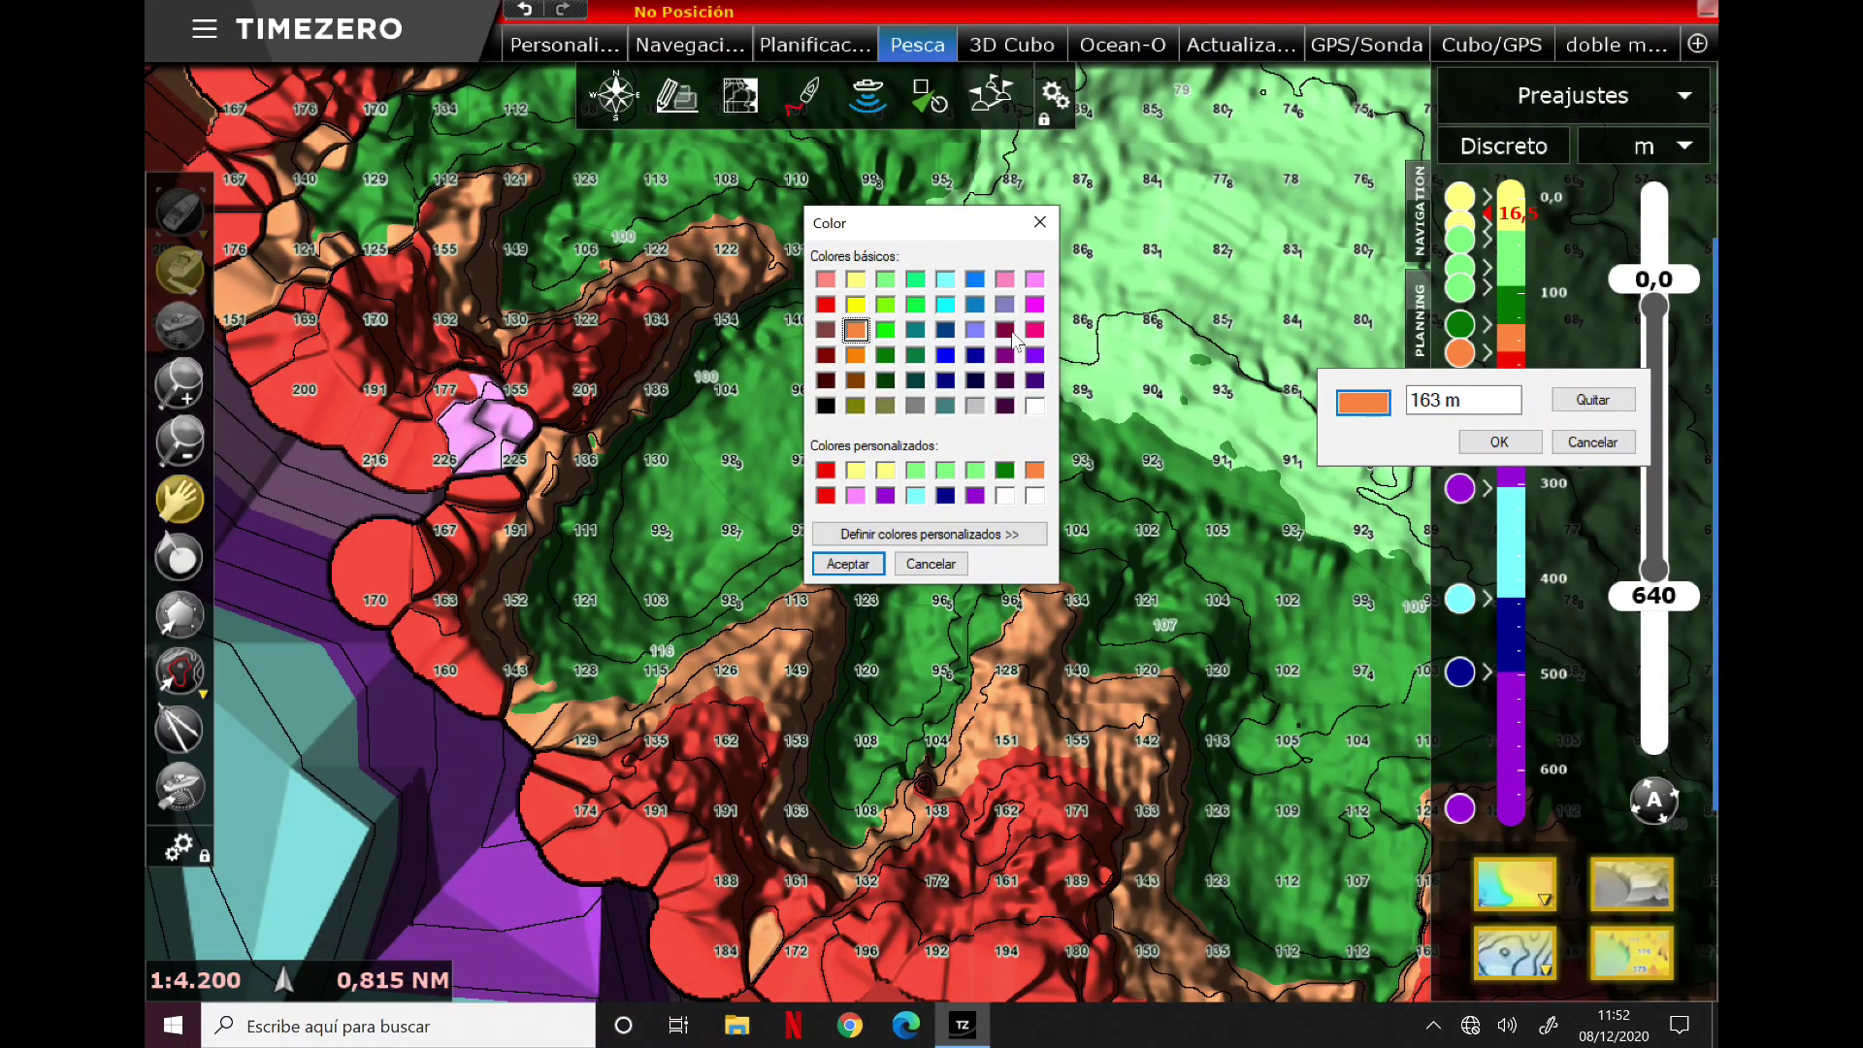
click(934, 566)
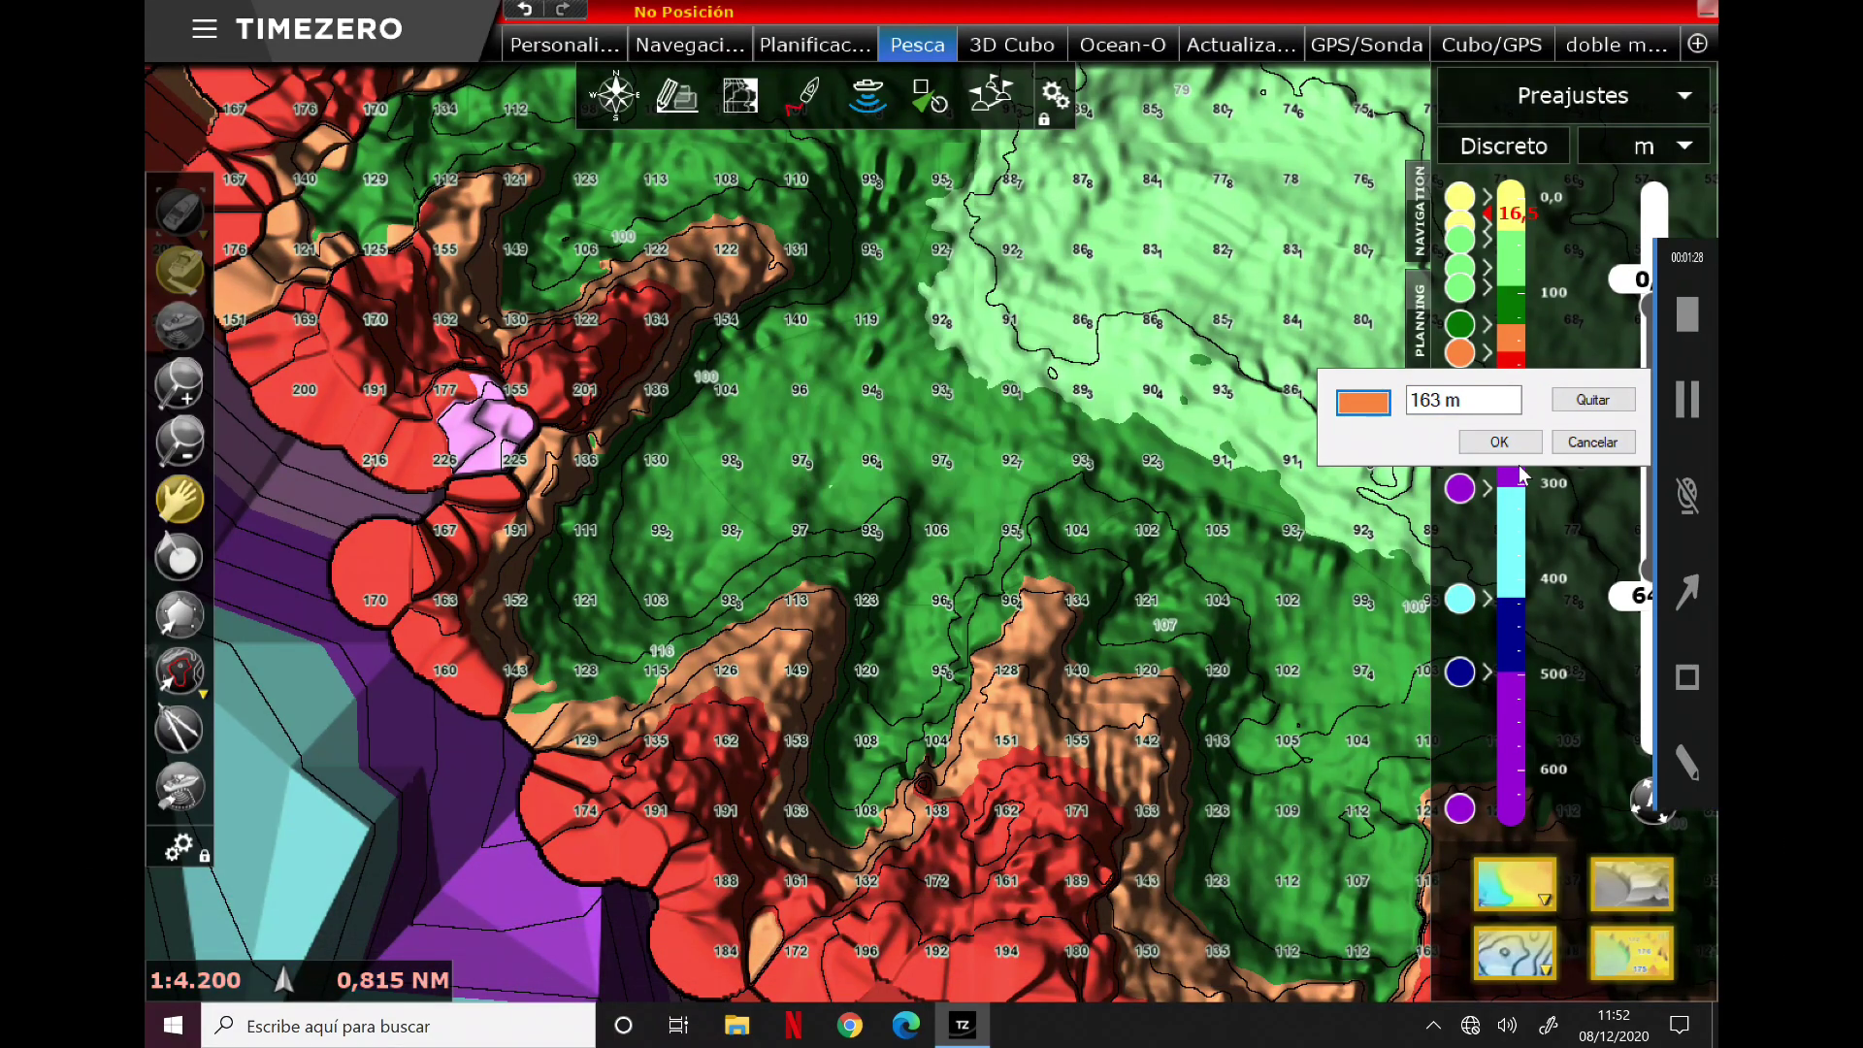
click(1594, 443)
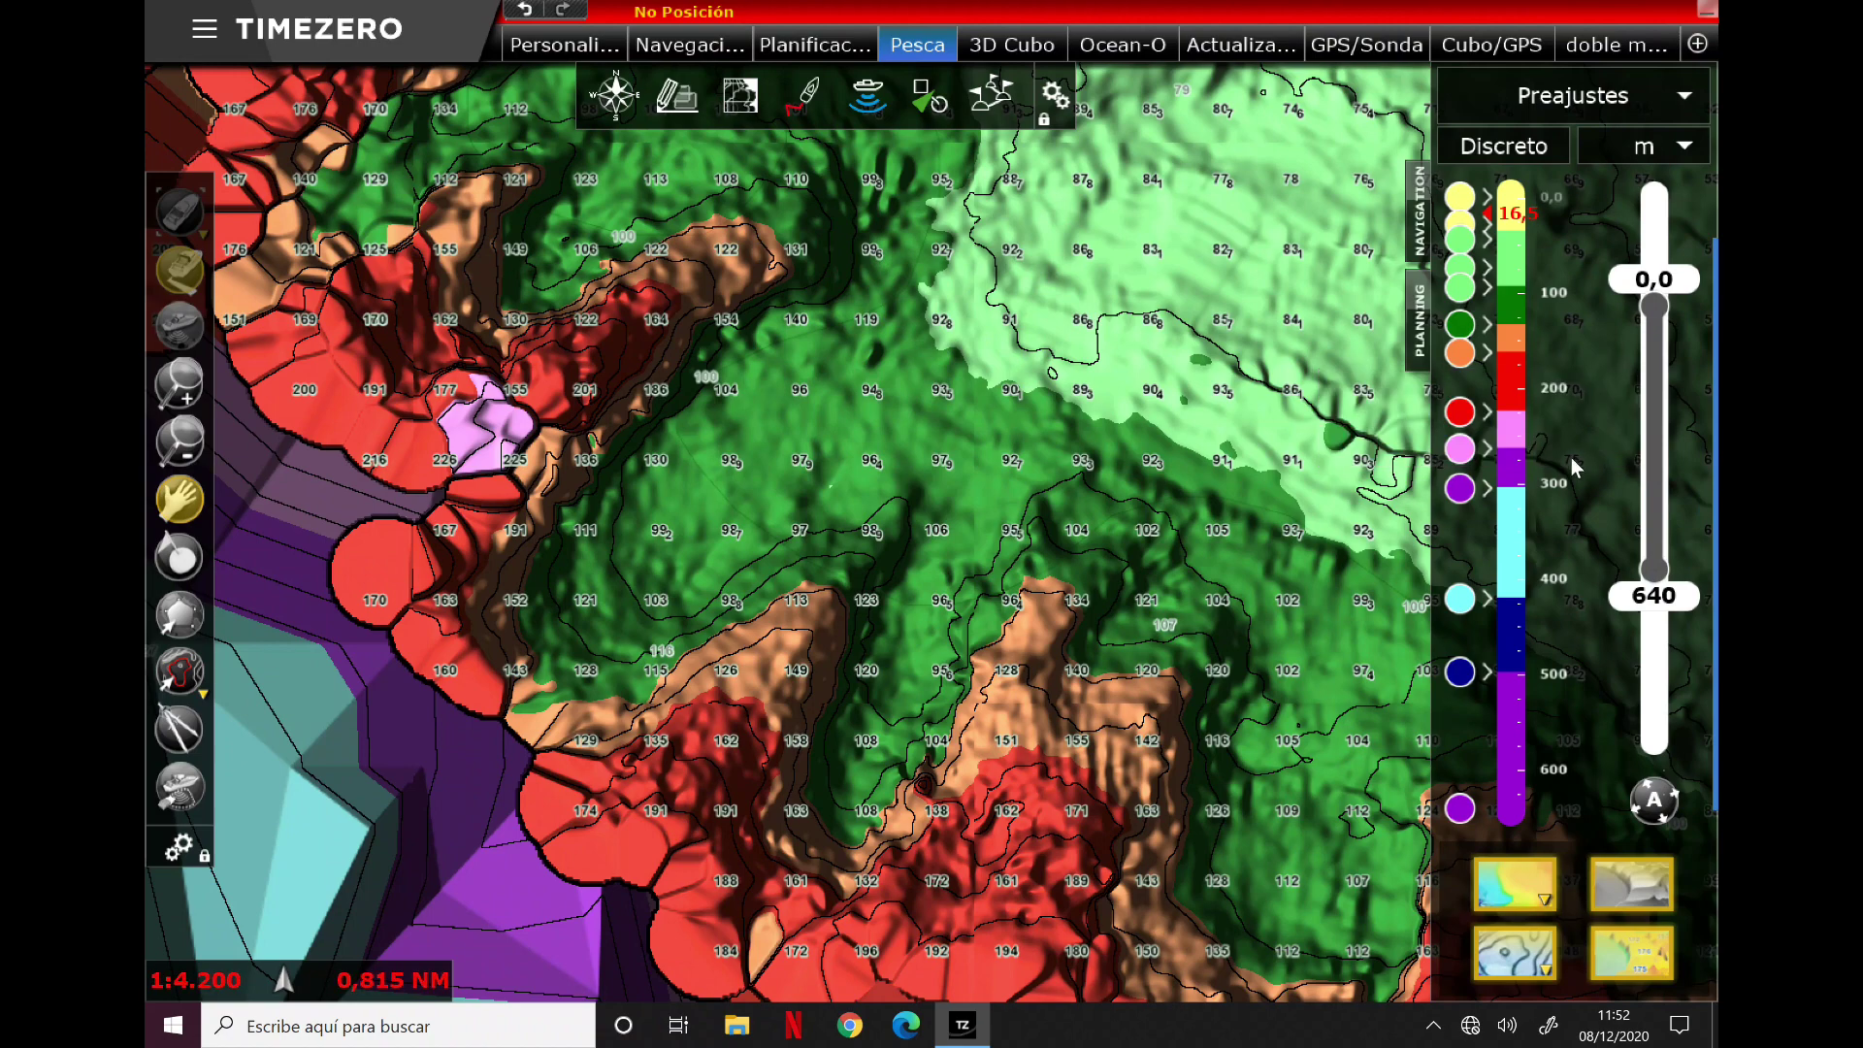
Step: Try depth limits of 9,1 m and 891 m on the Discreto scale, and fit the range automatically to the displayed seabed
click(1654, 802)
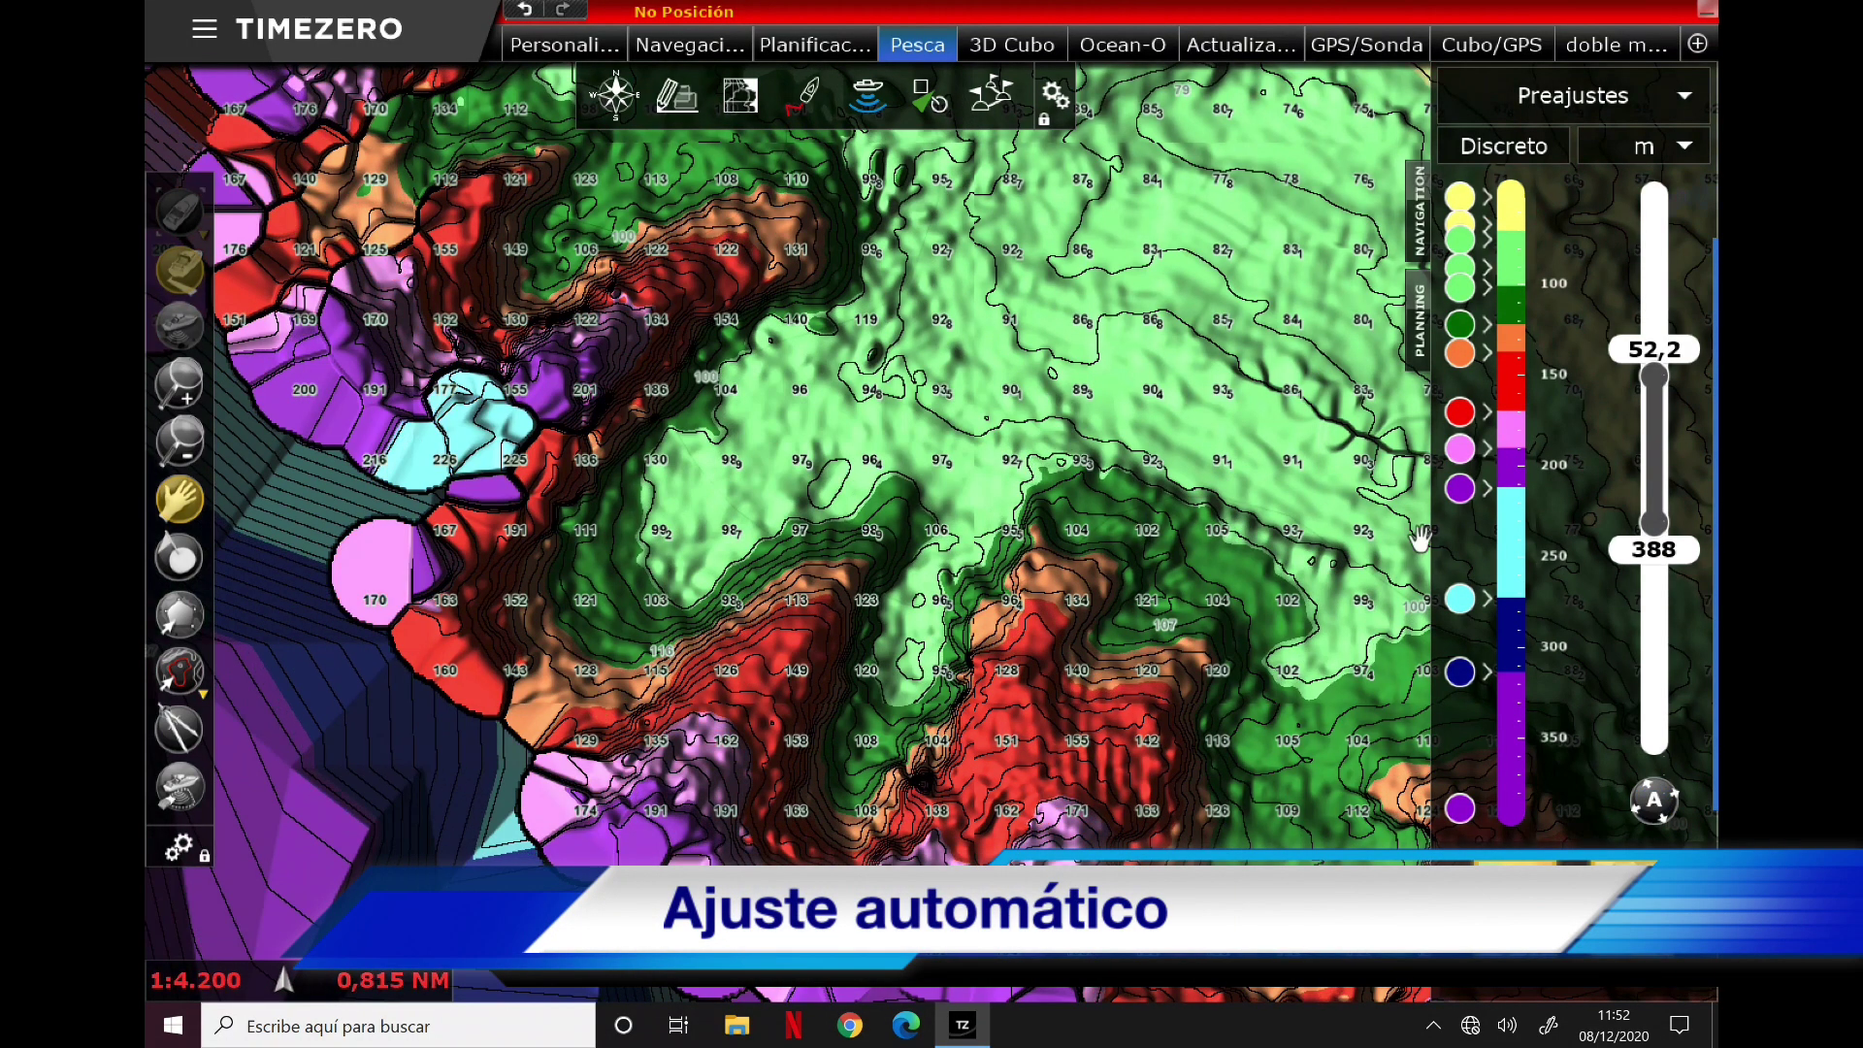
drag(1654, 377, 1656, 324)
drag(1659, 550, 1671, 622)
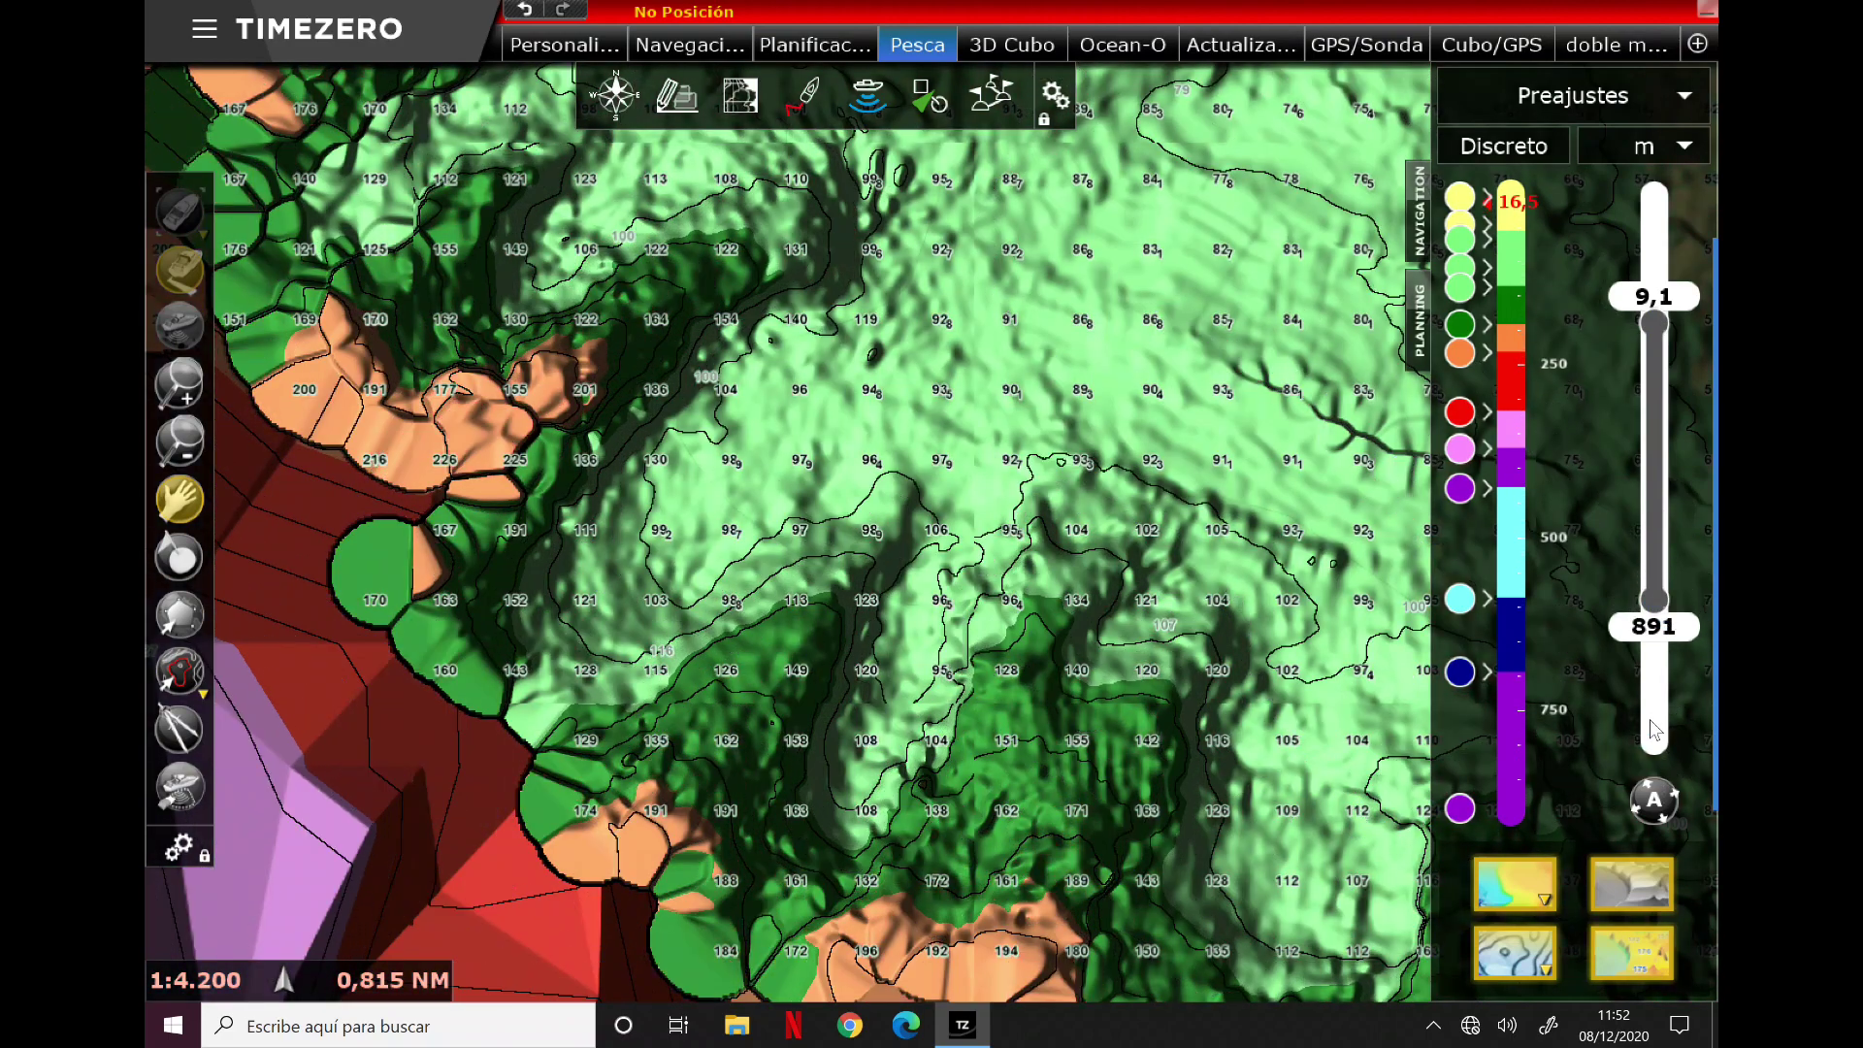
click(1654, 801)
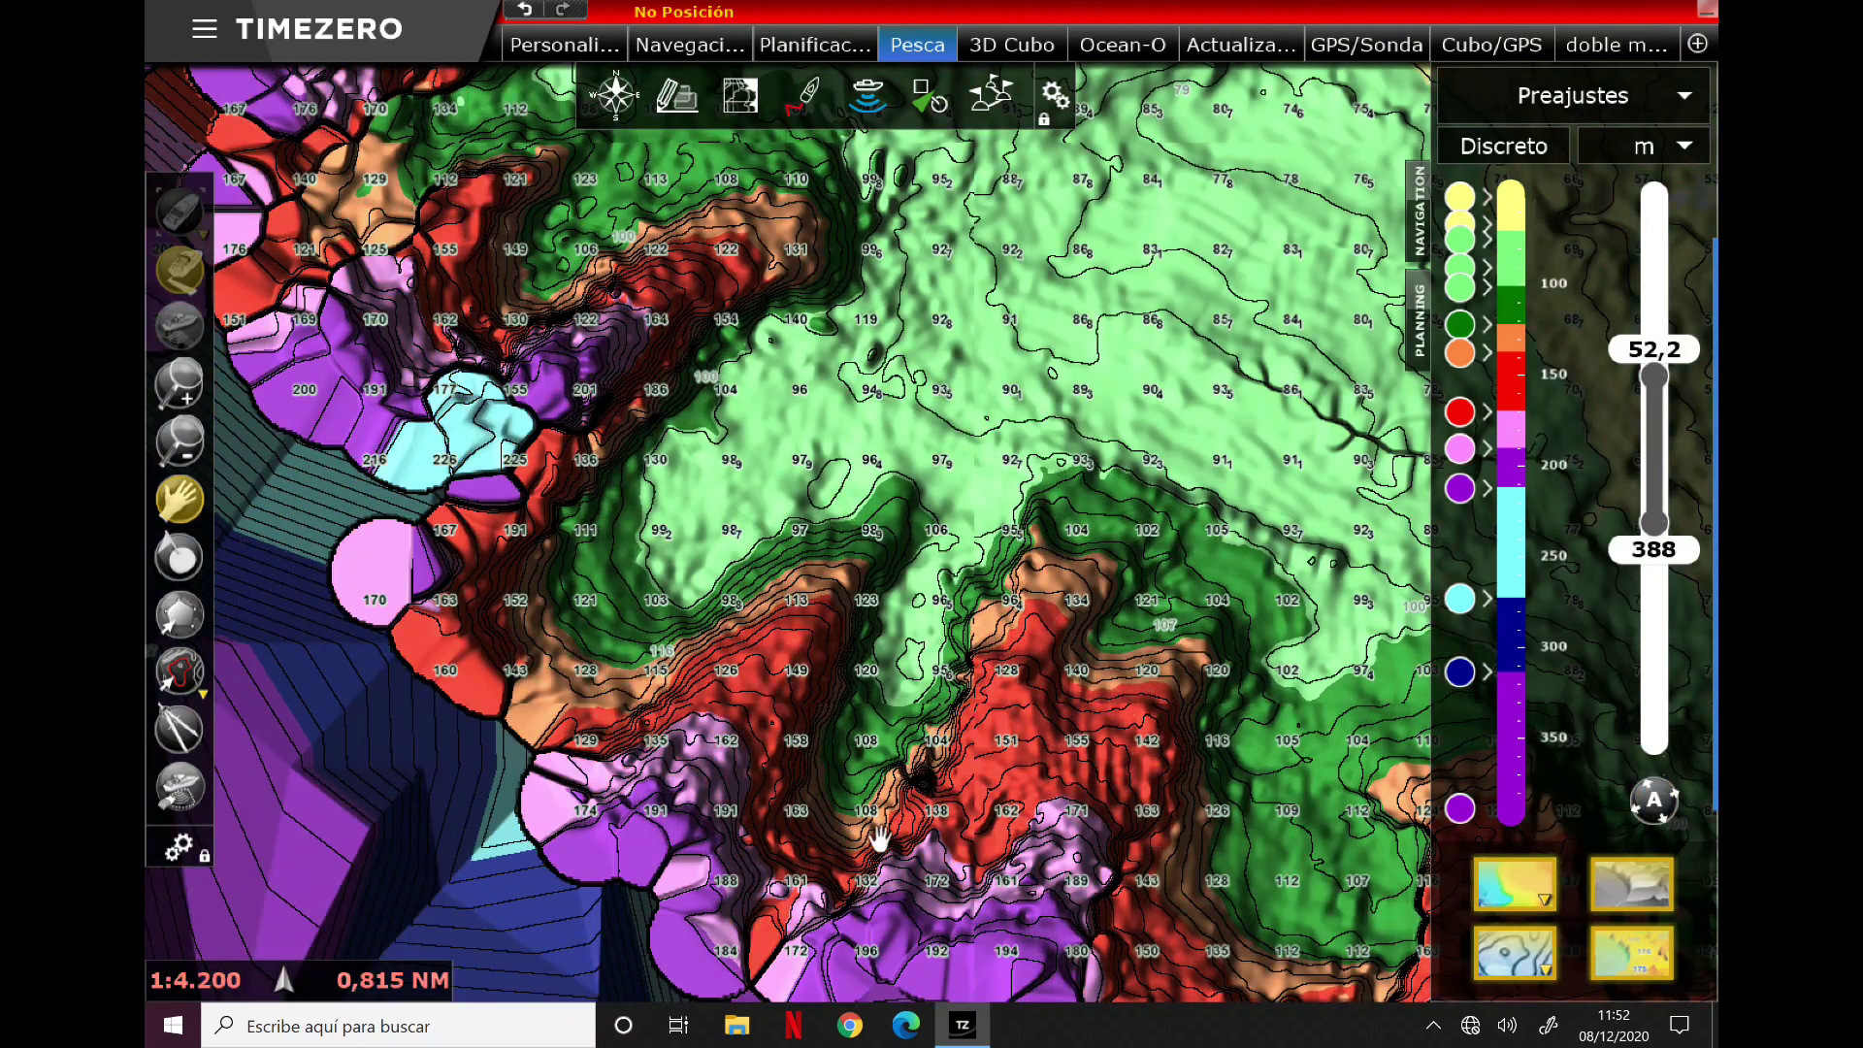
Step: View the seabed in the 3D Cubo work area, and switch to Cubo/GPS with its 2D chart active
click(1028, 45)
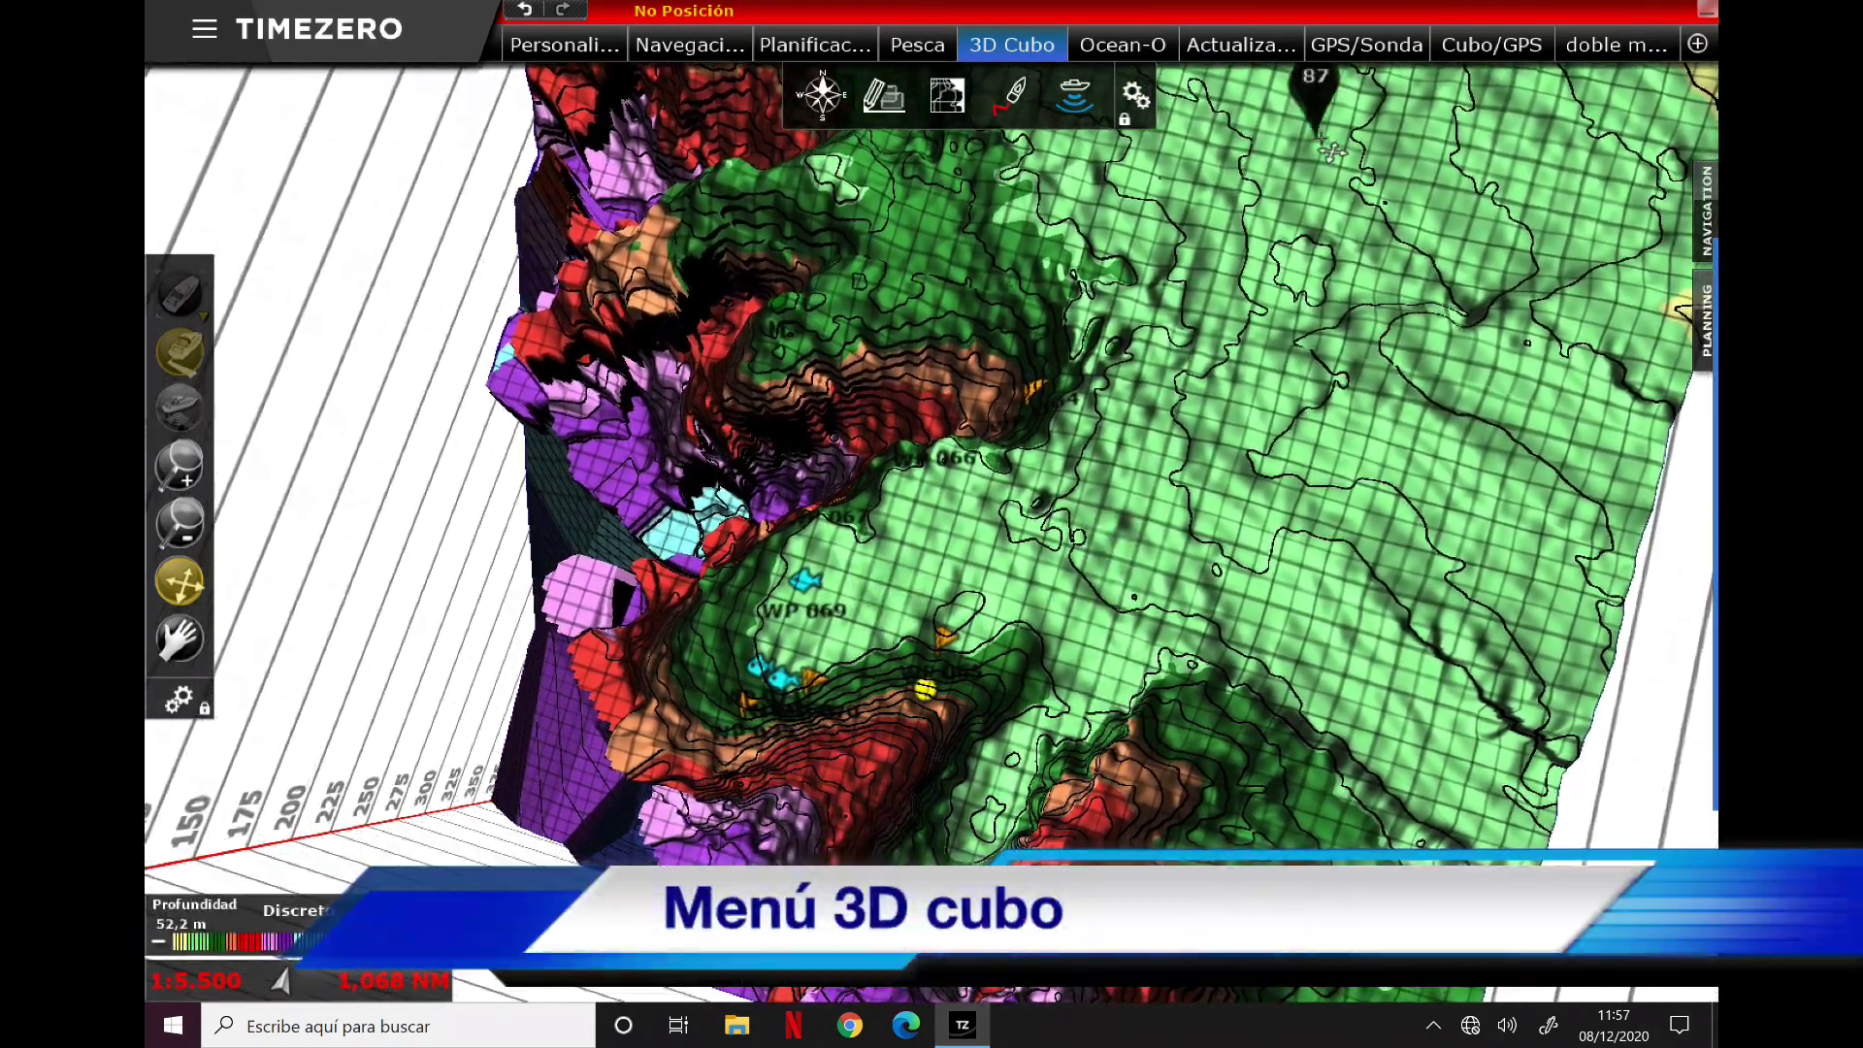
click(1489, 46)
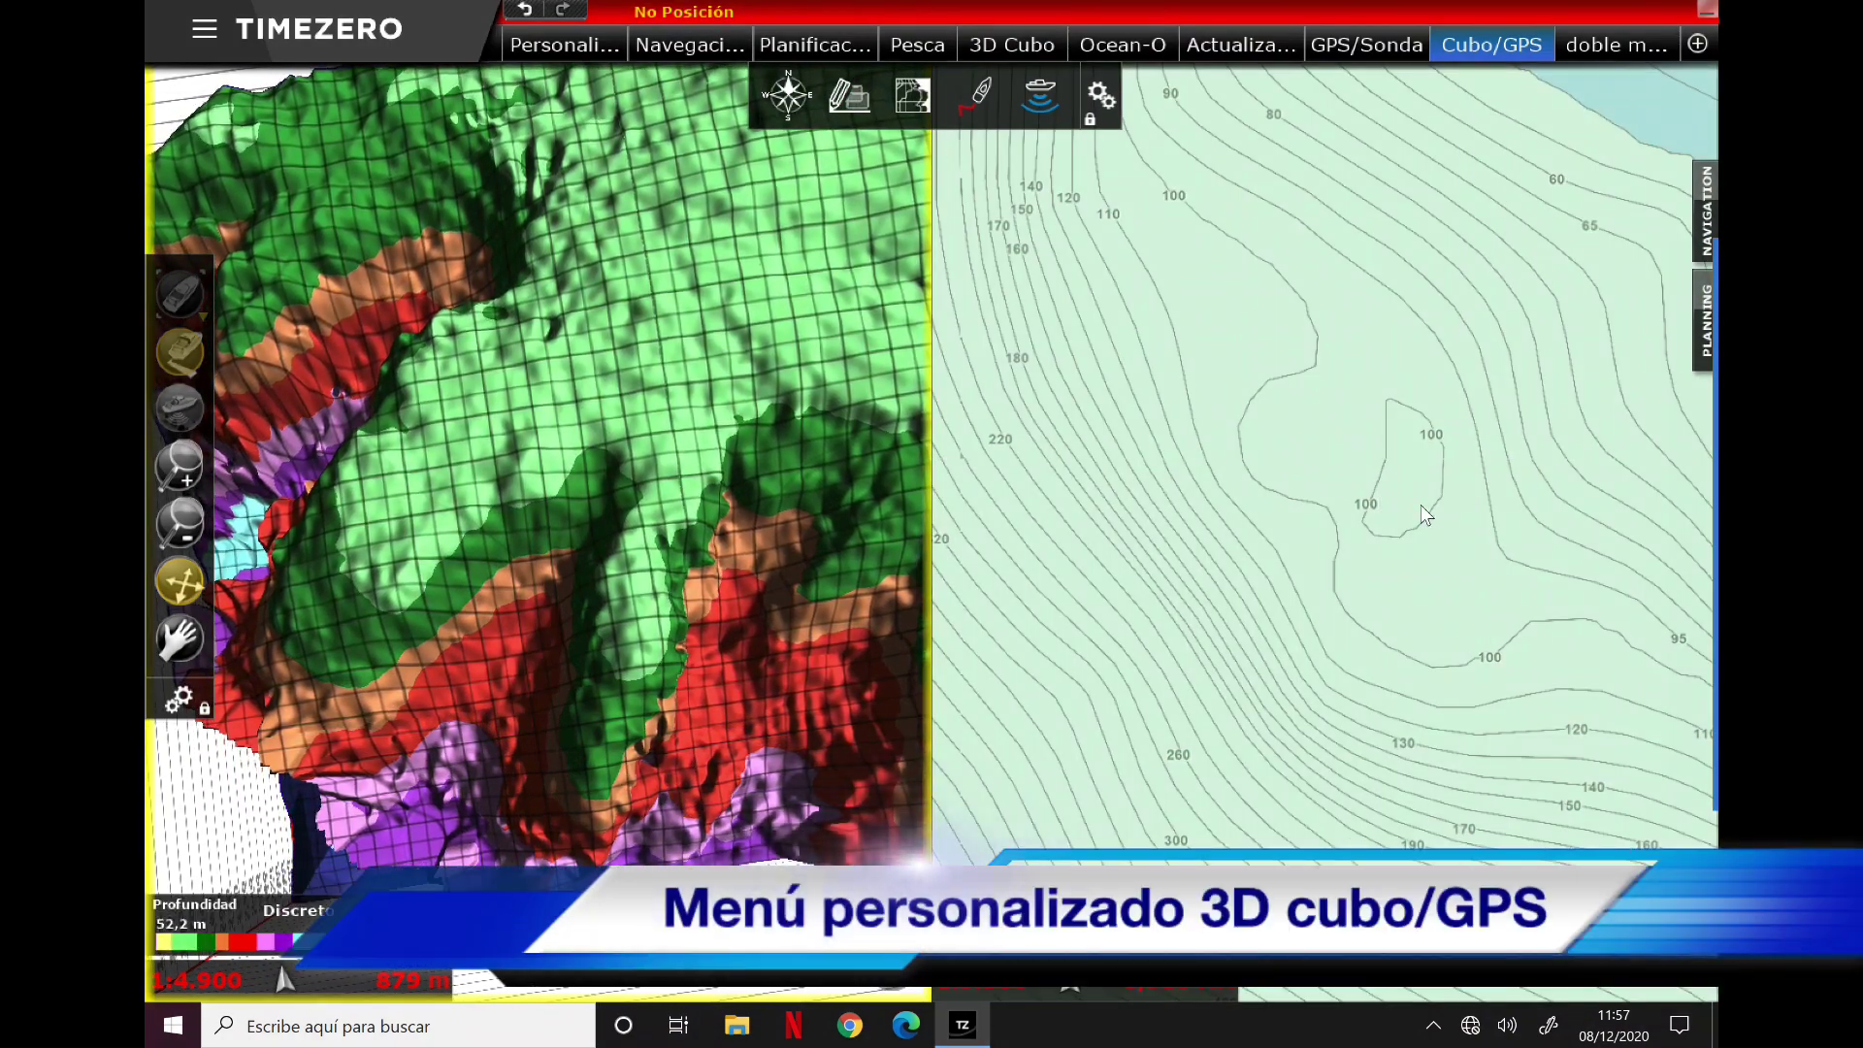
click(1278, 460)
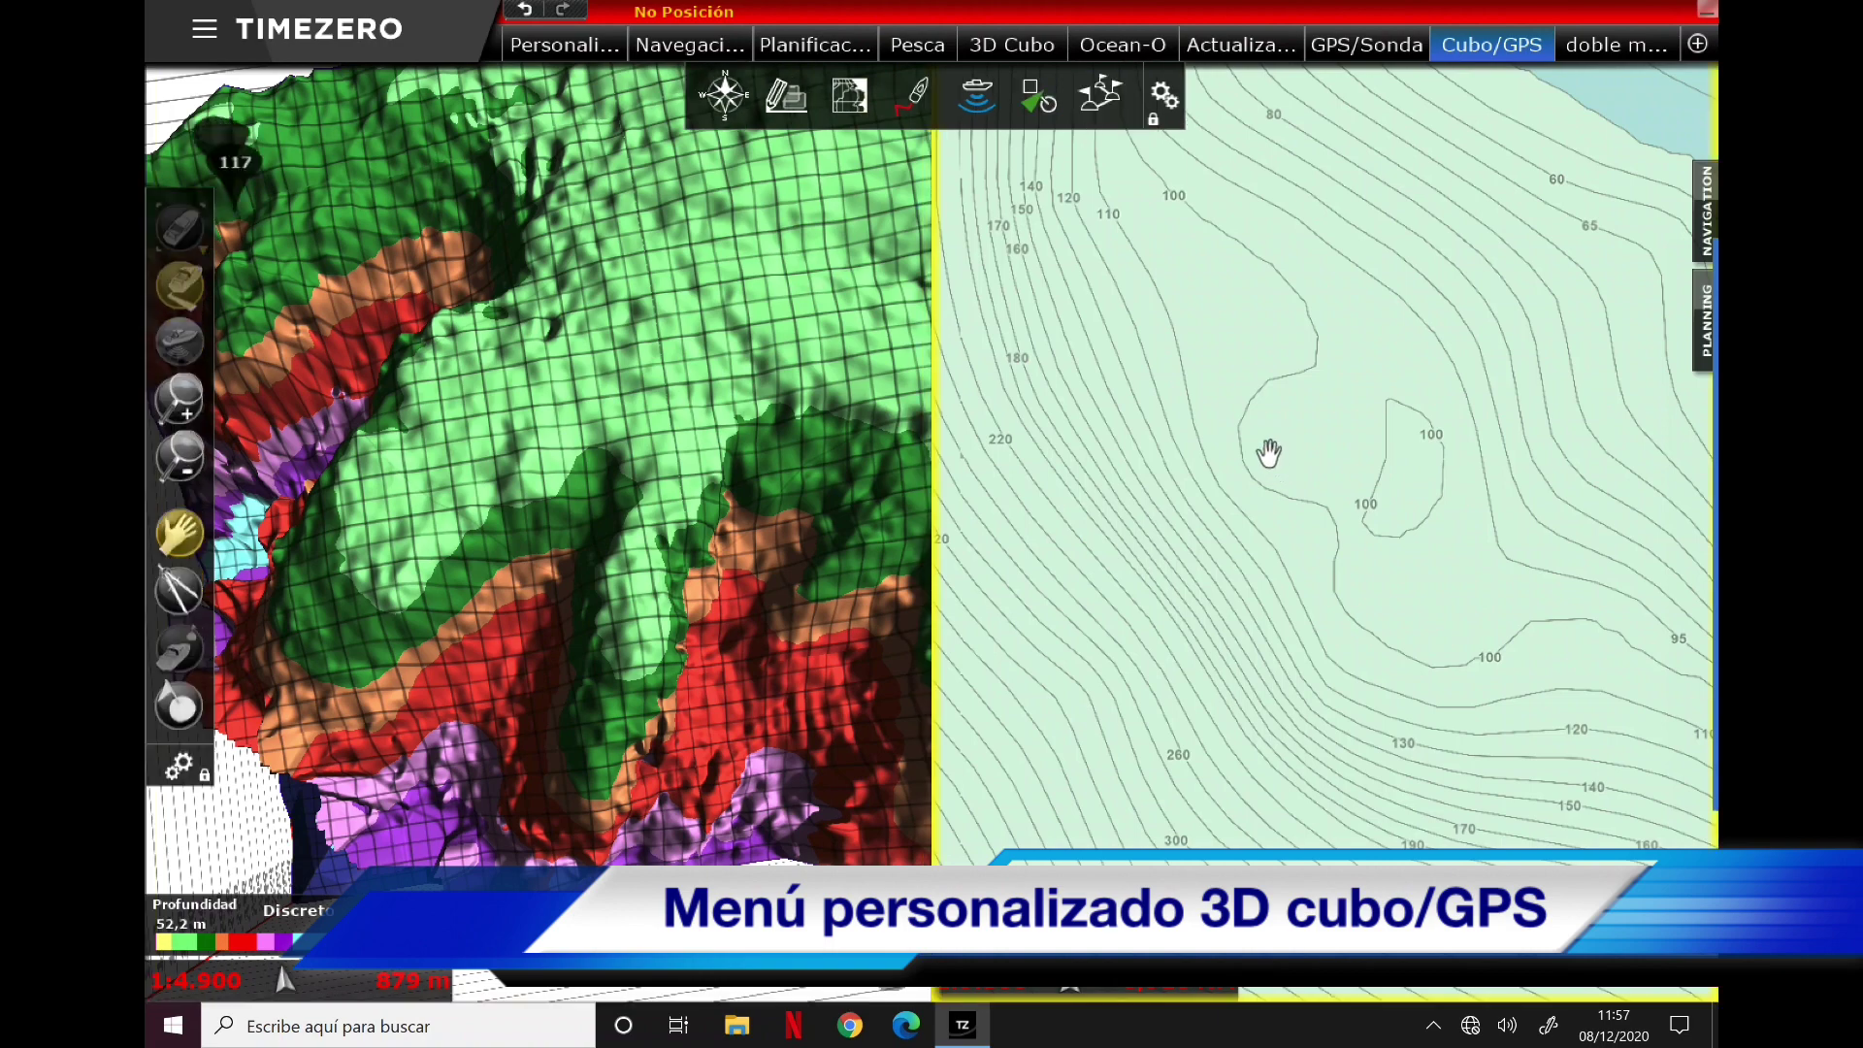
Step: Display the Datos PBG depth soundings on the 2D chart of the Cubo/GPS work area
click(976, 94)
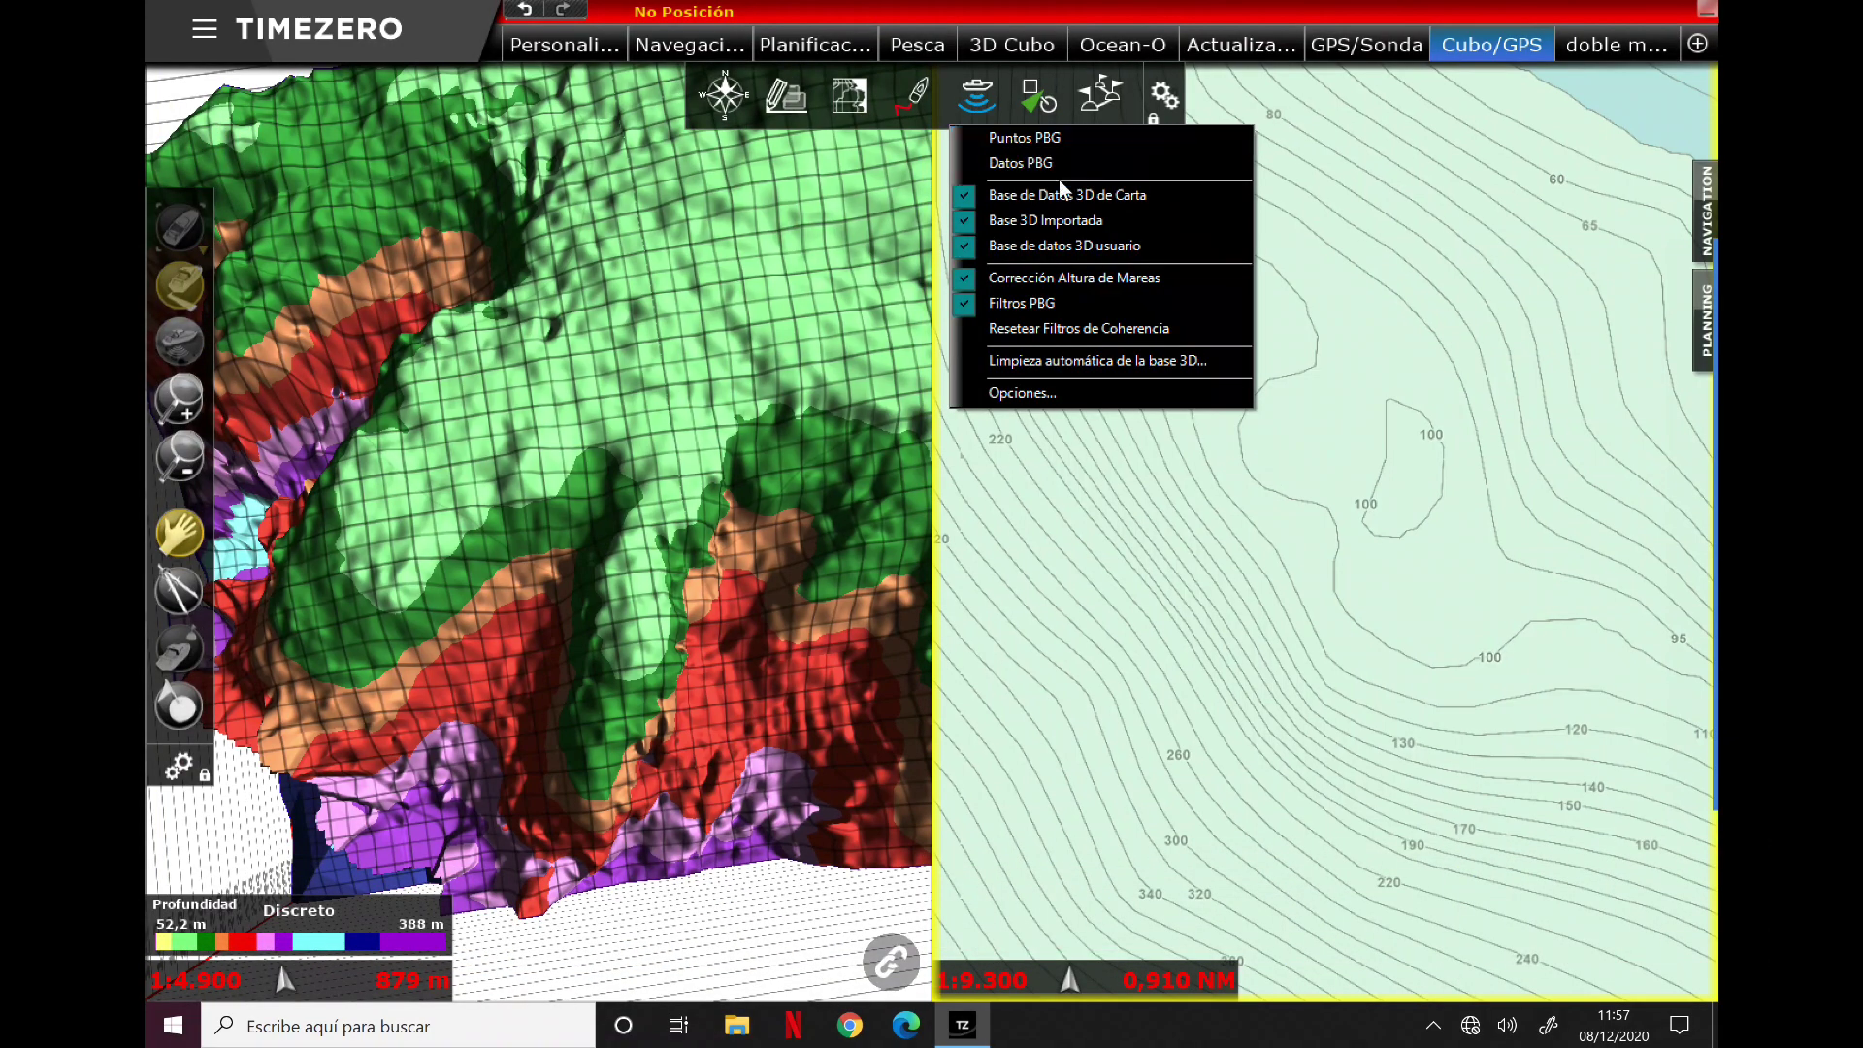
click(1058, 164)
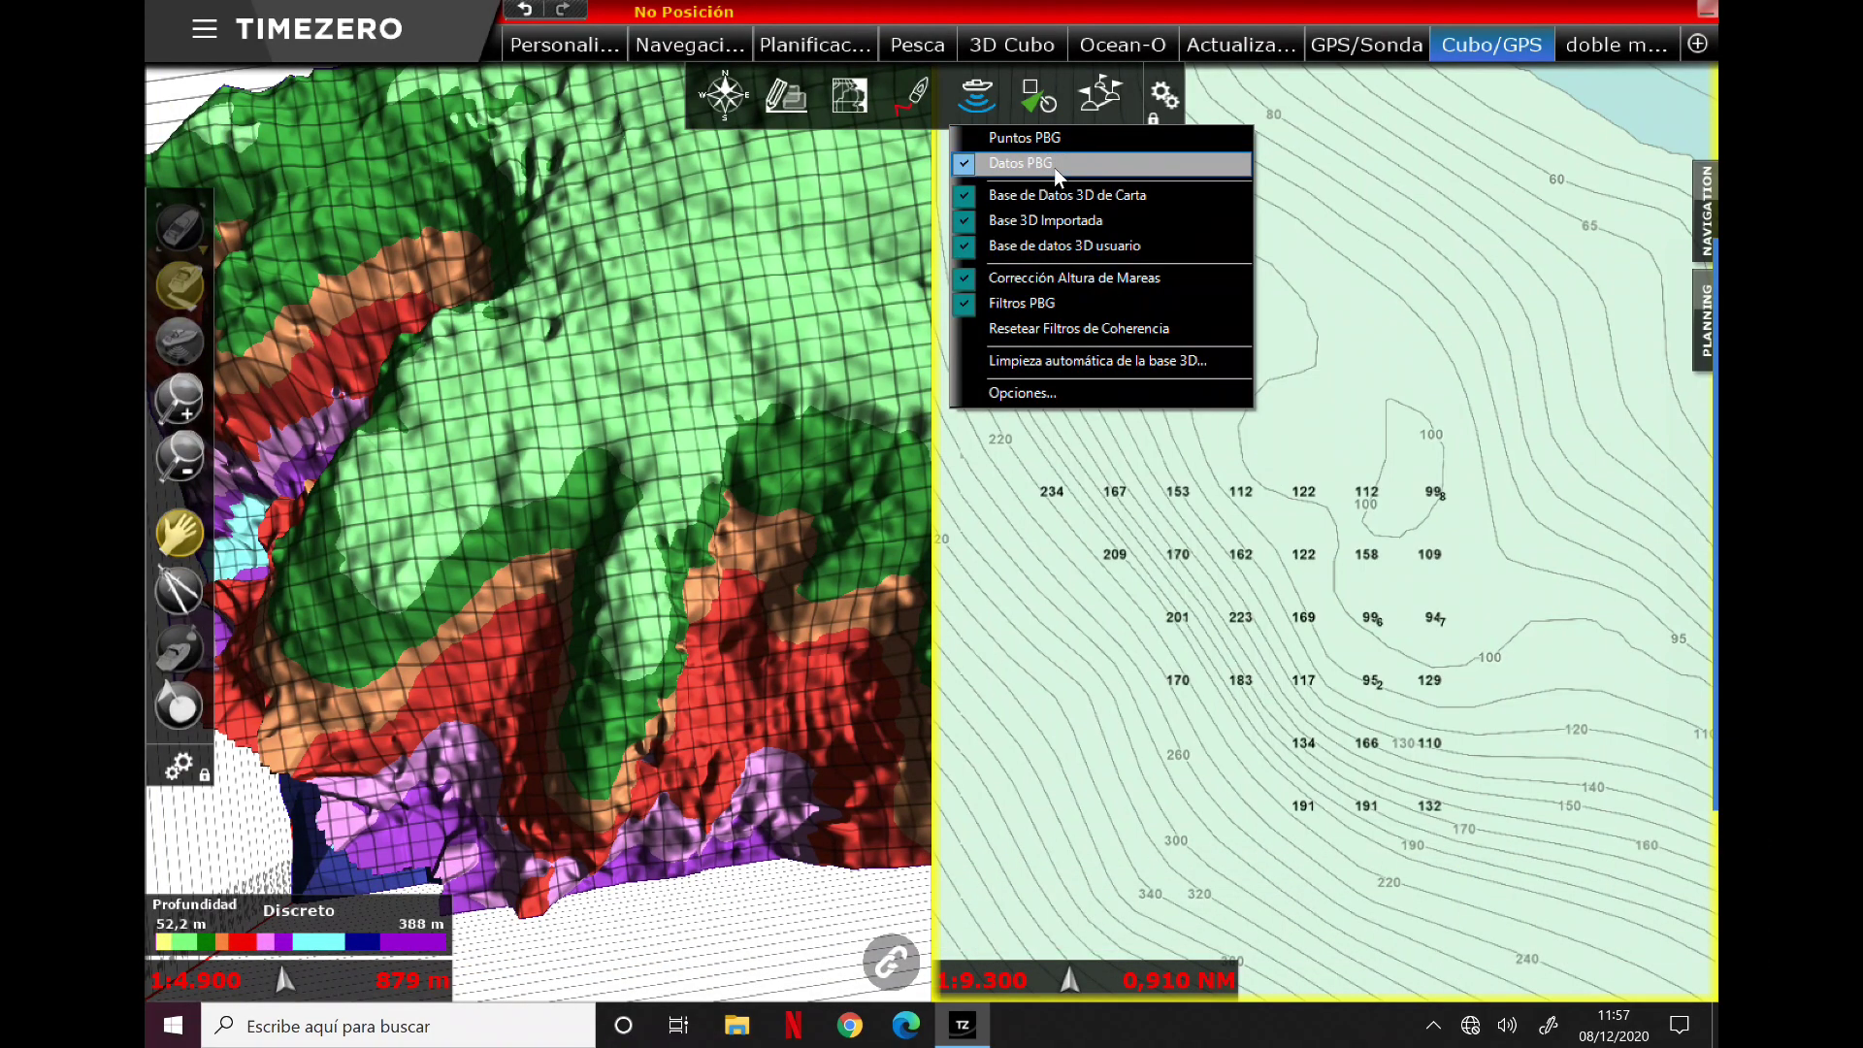
click(1384, 505)
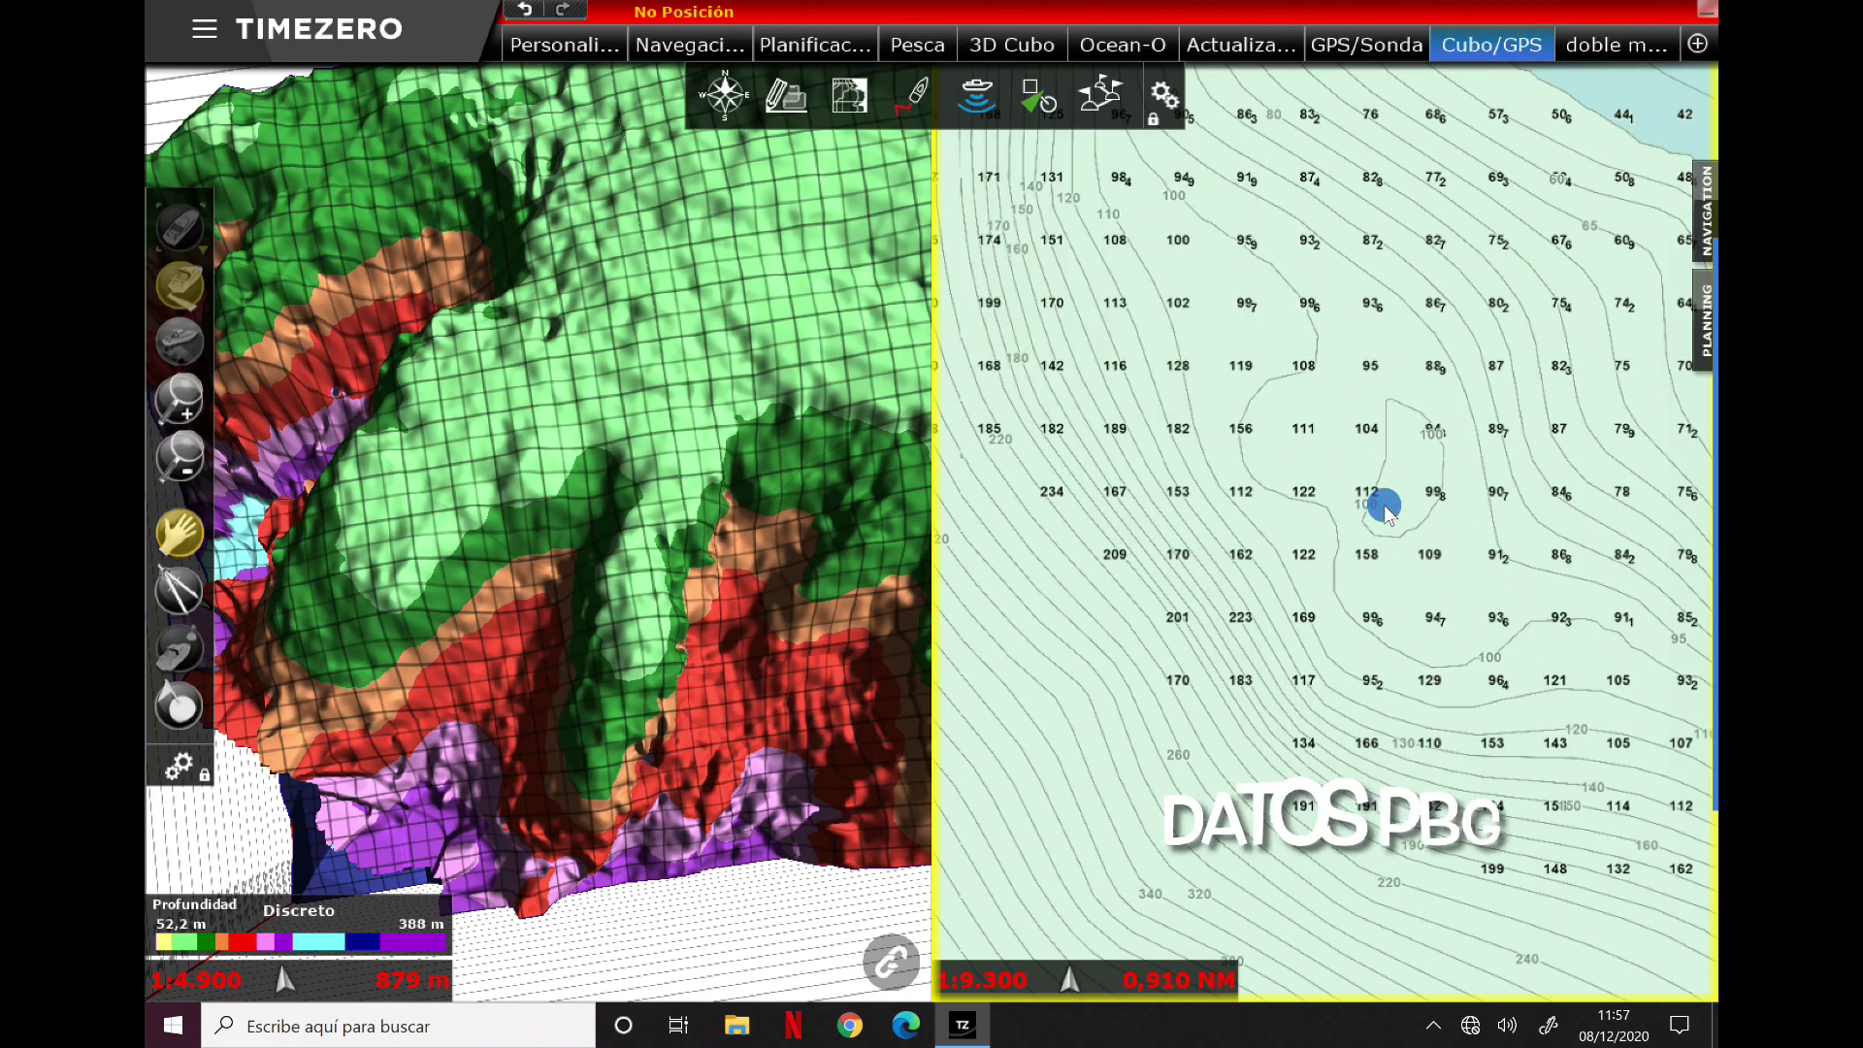
Step: Turn on Sombreado de Profundidad, Batimetría en Color and Líneas De Sonda for the 2D chart
click(840, 102)
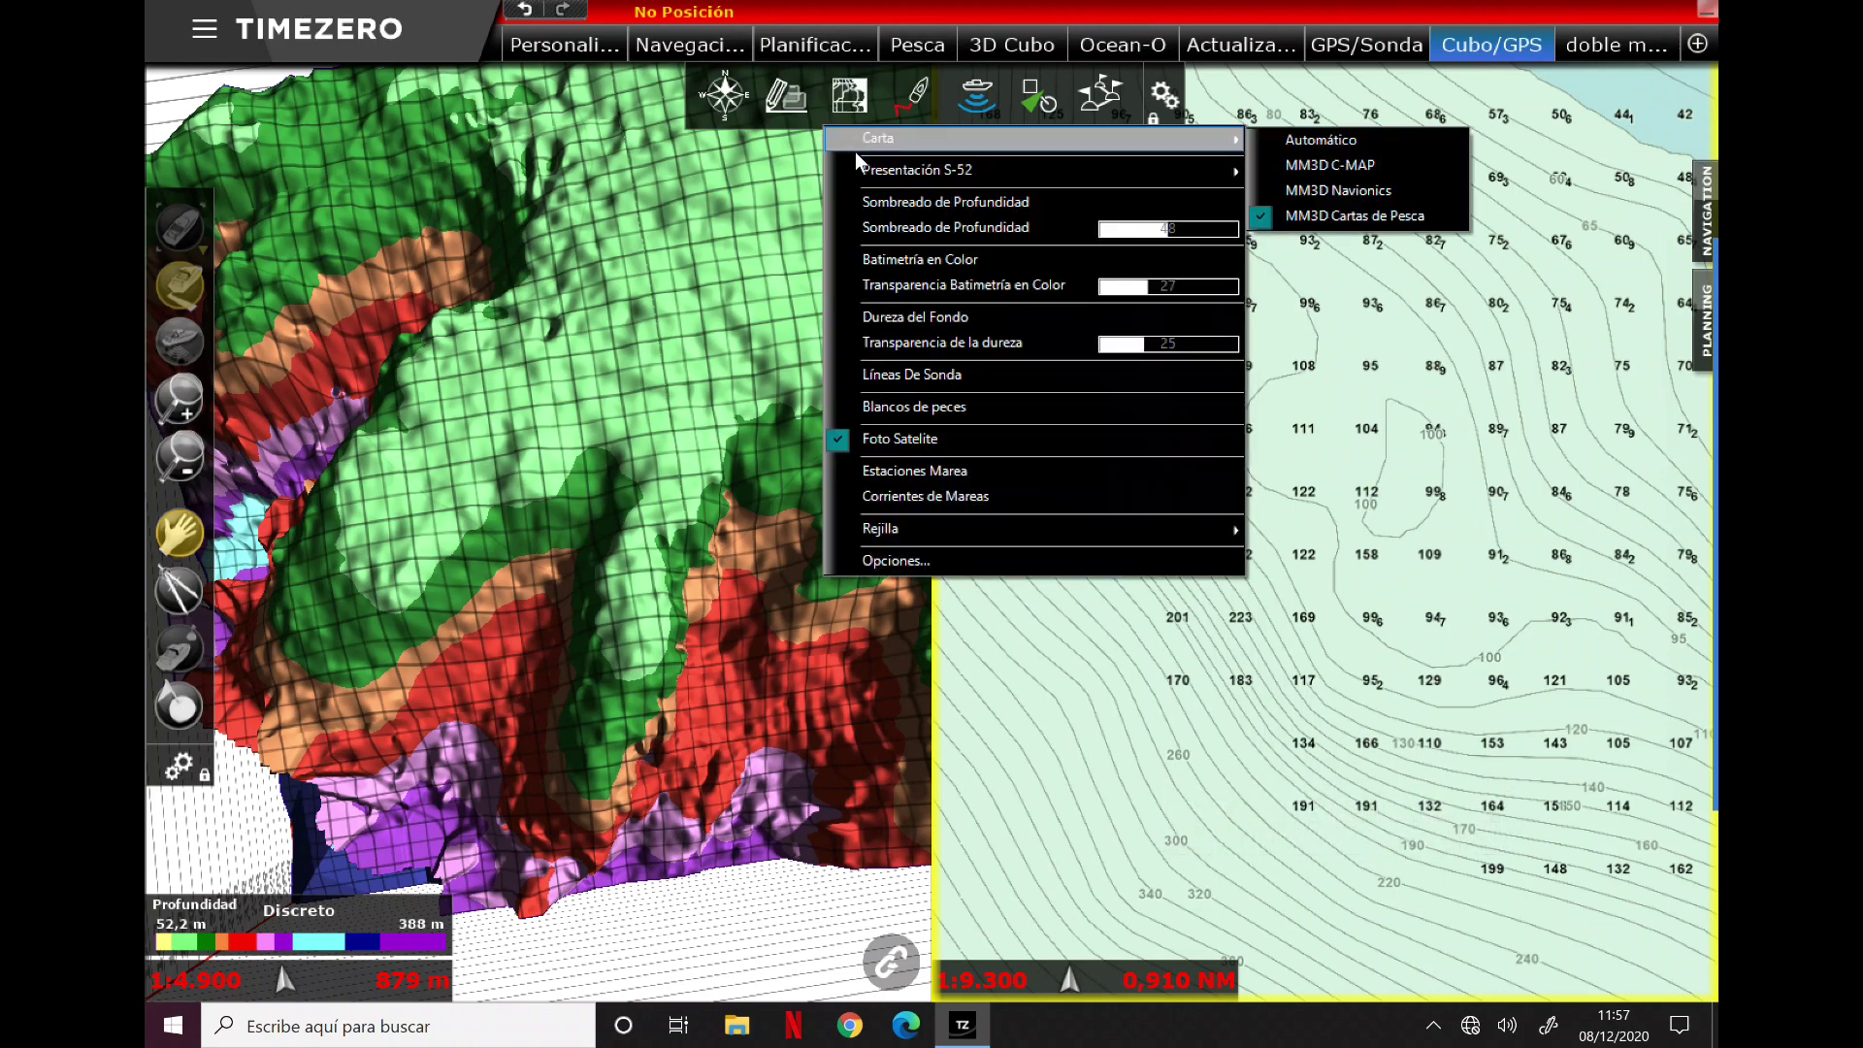
click(868, 204)
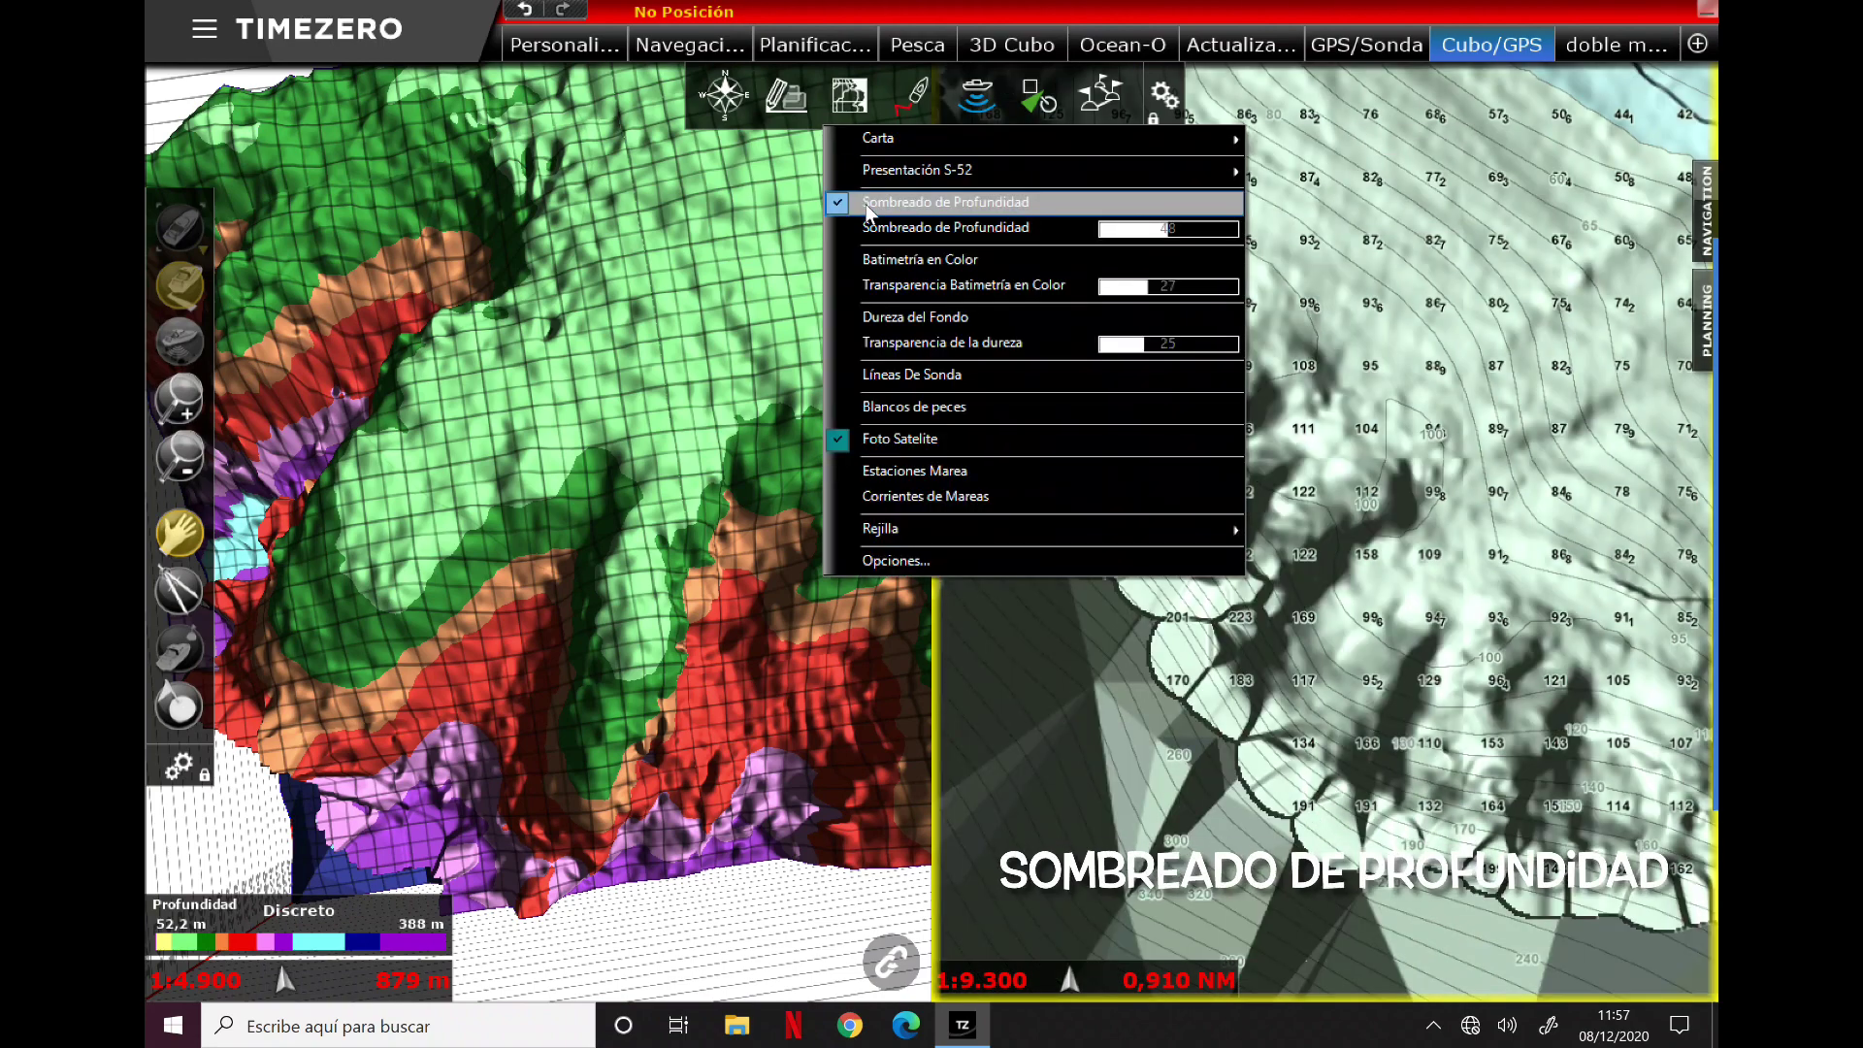
click(879, 258)
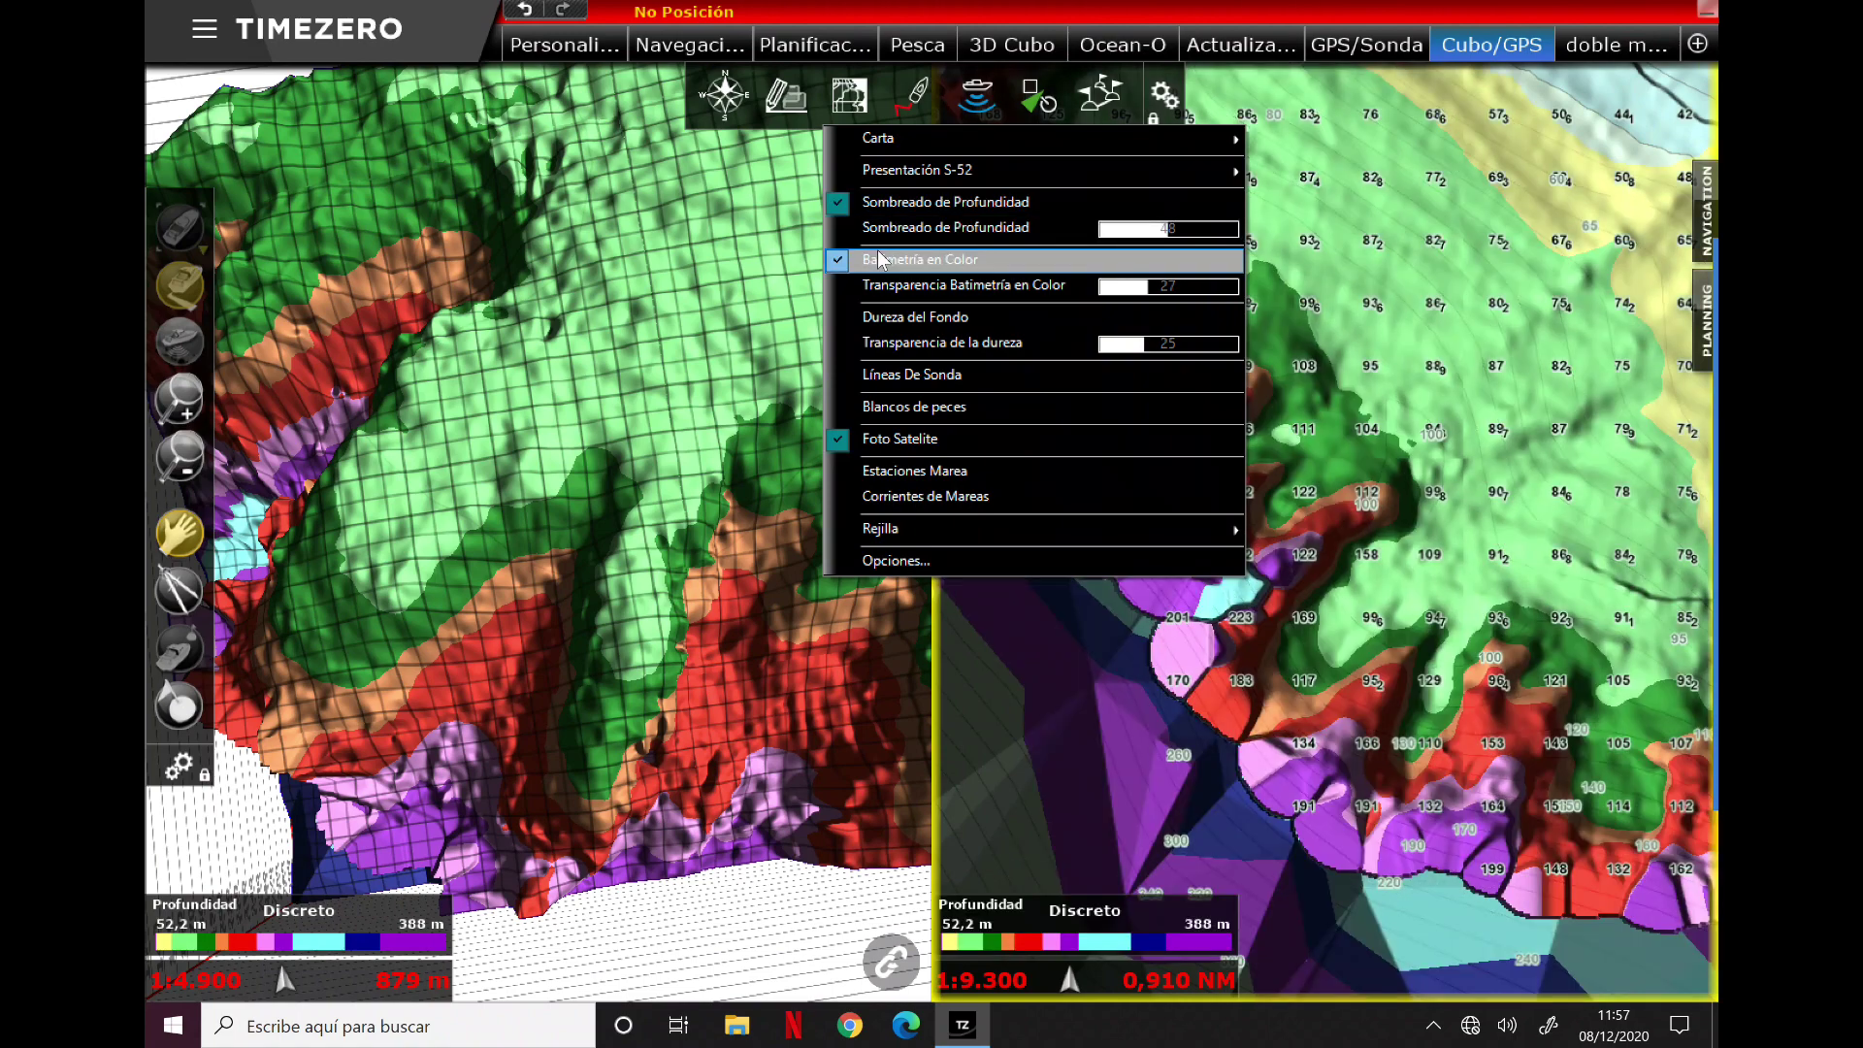
click(930, 377)
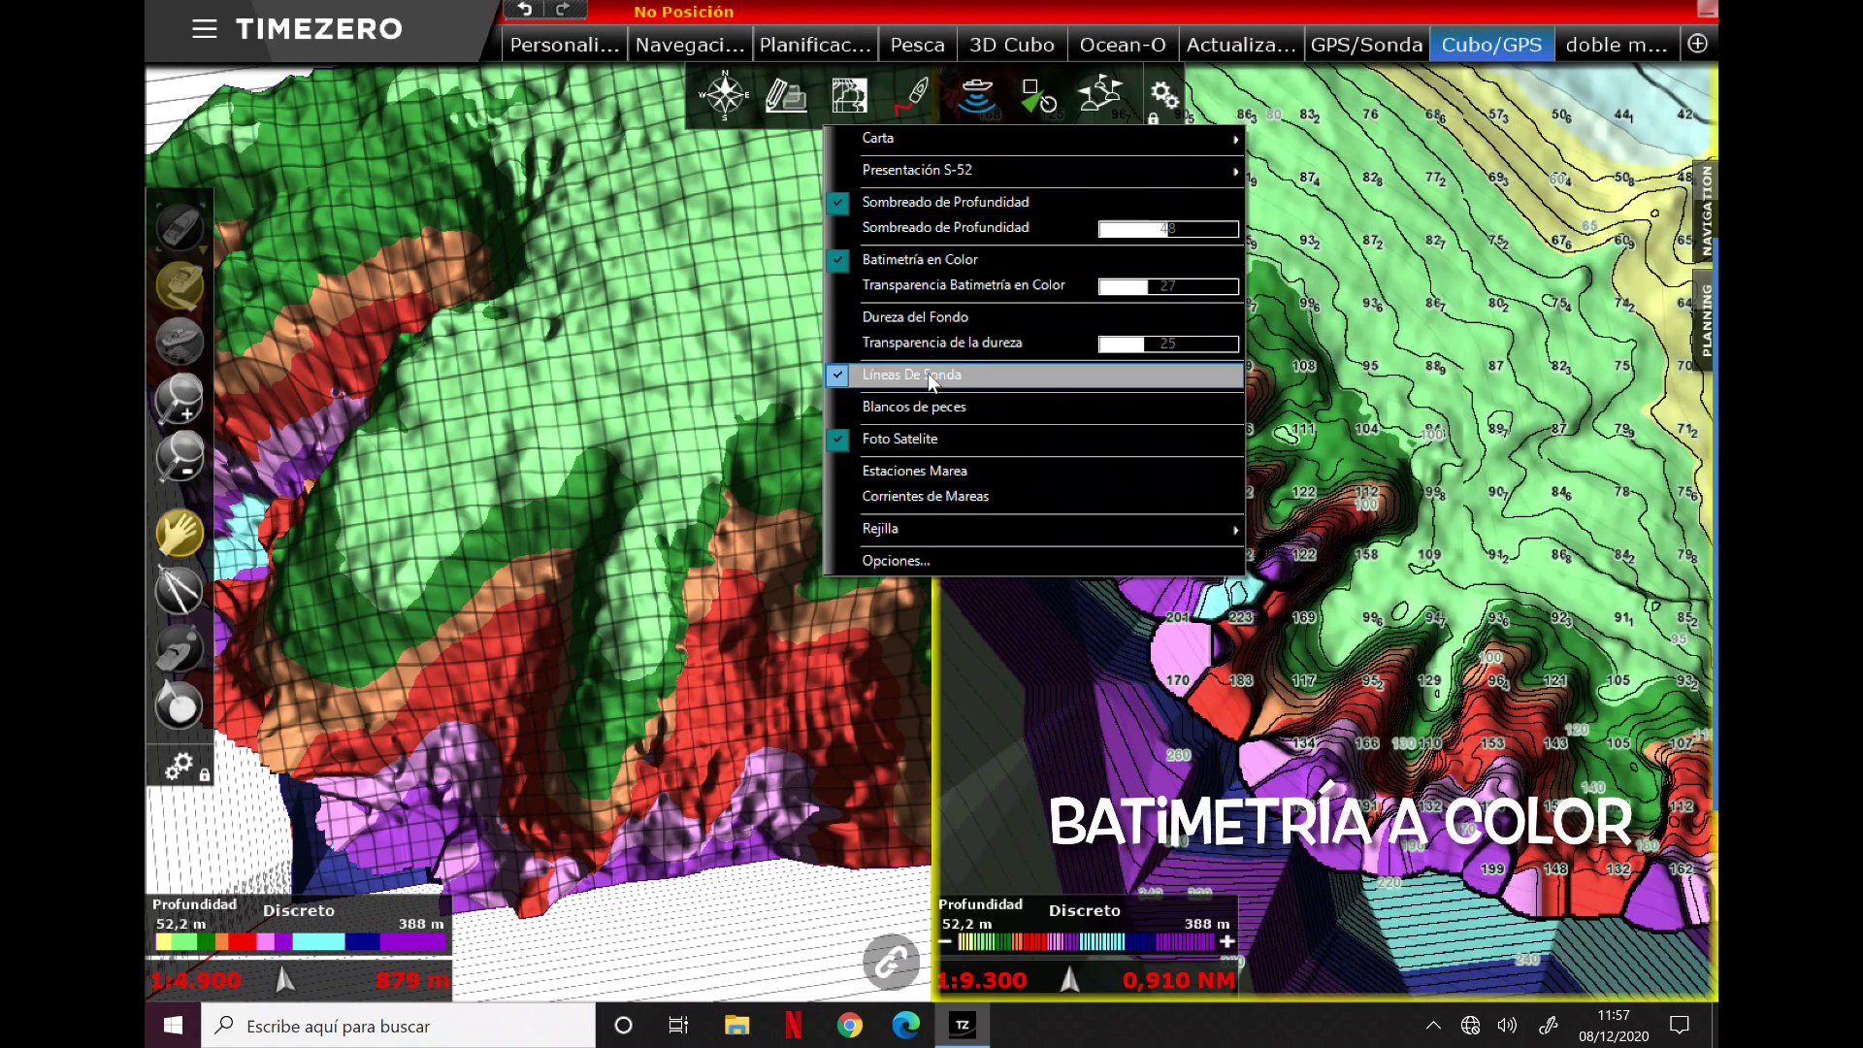
click(1490, 506)
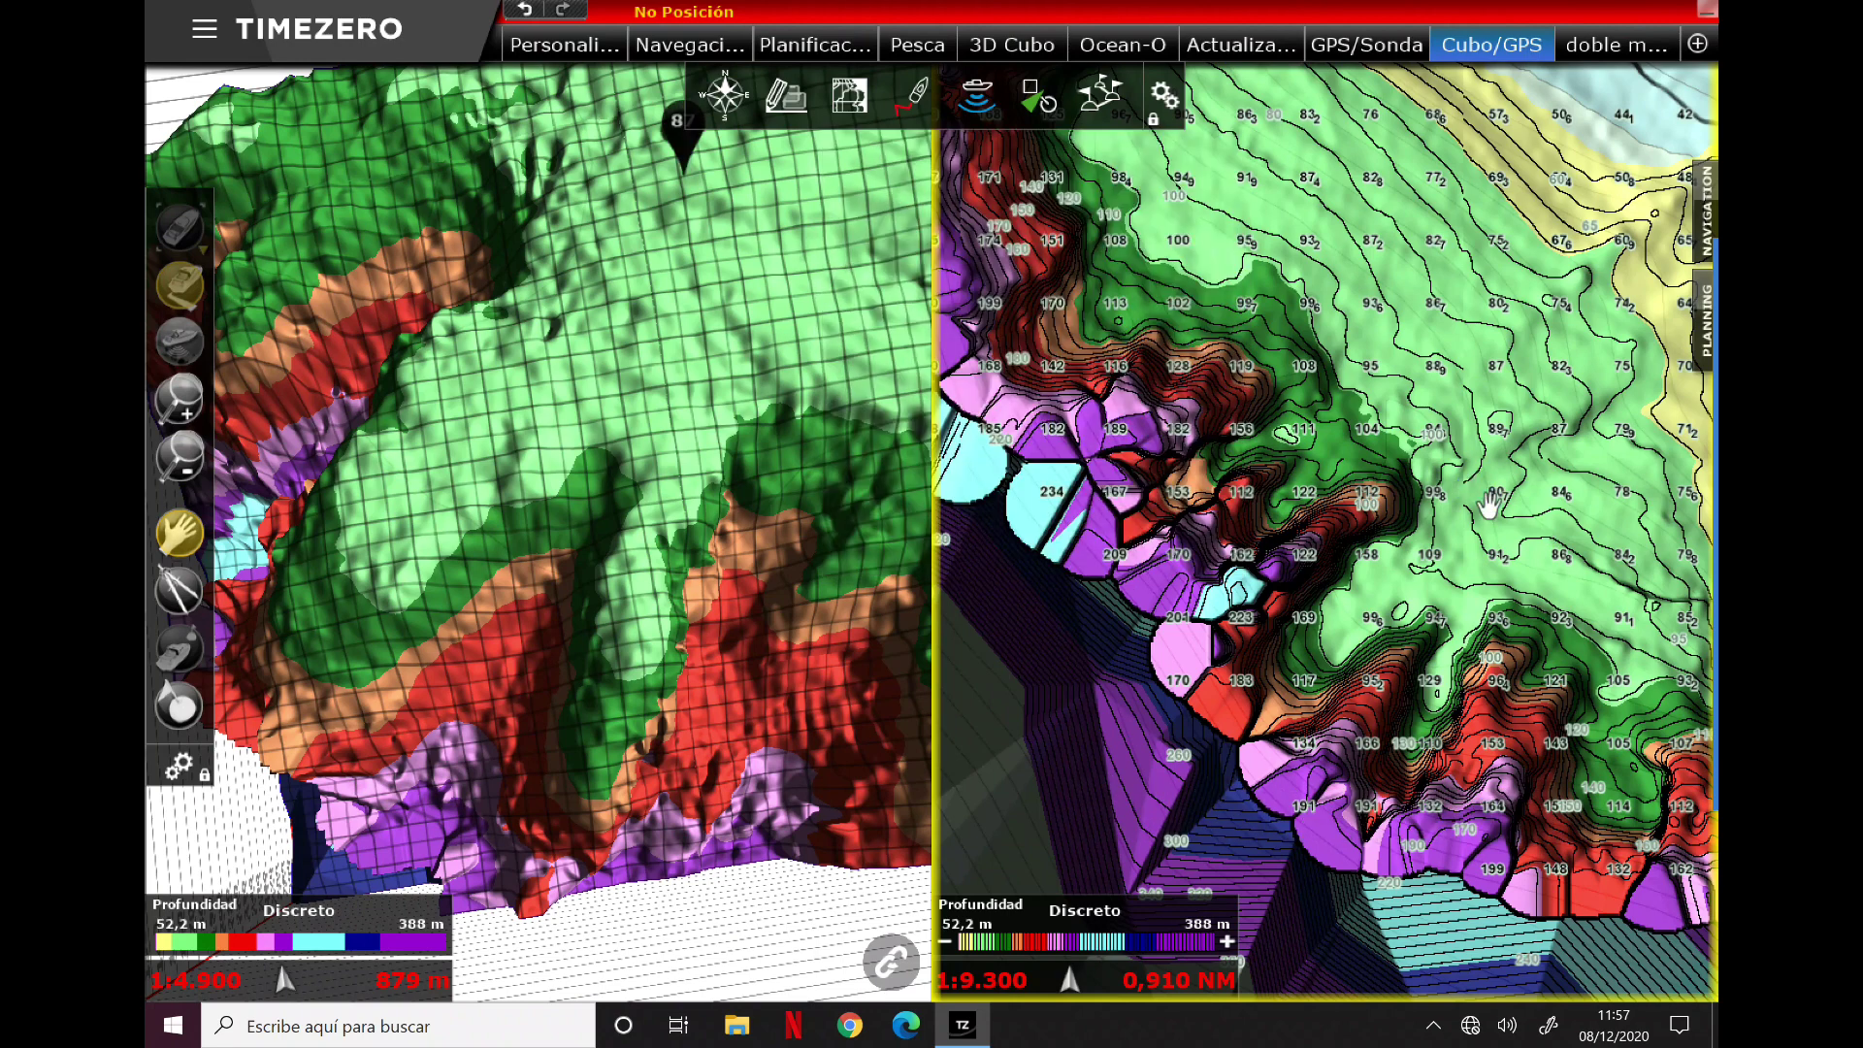
Step: Examine the underwater slope and canyons in the 3D view of Cubo/GPS at different scales and angles
click(627, 615)
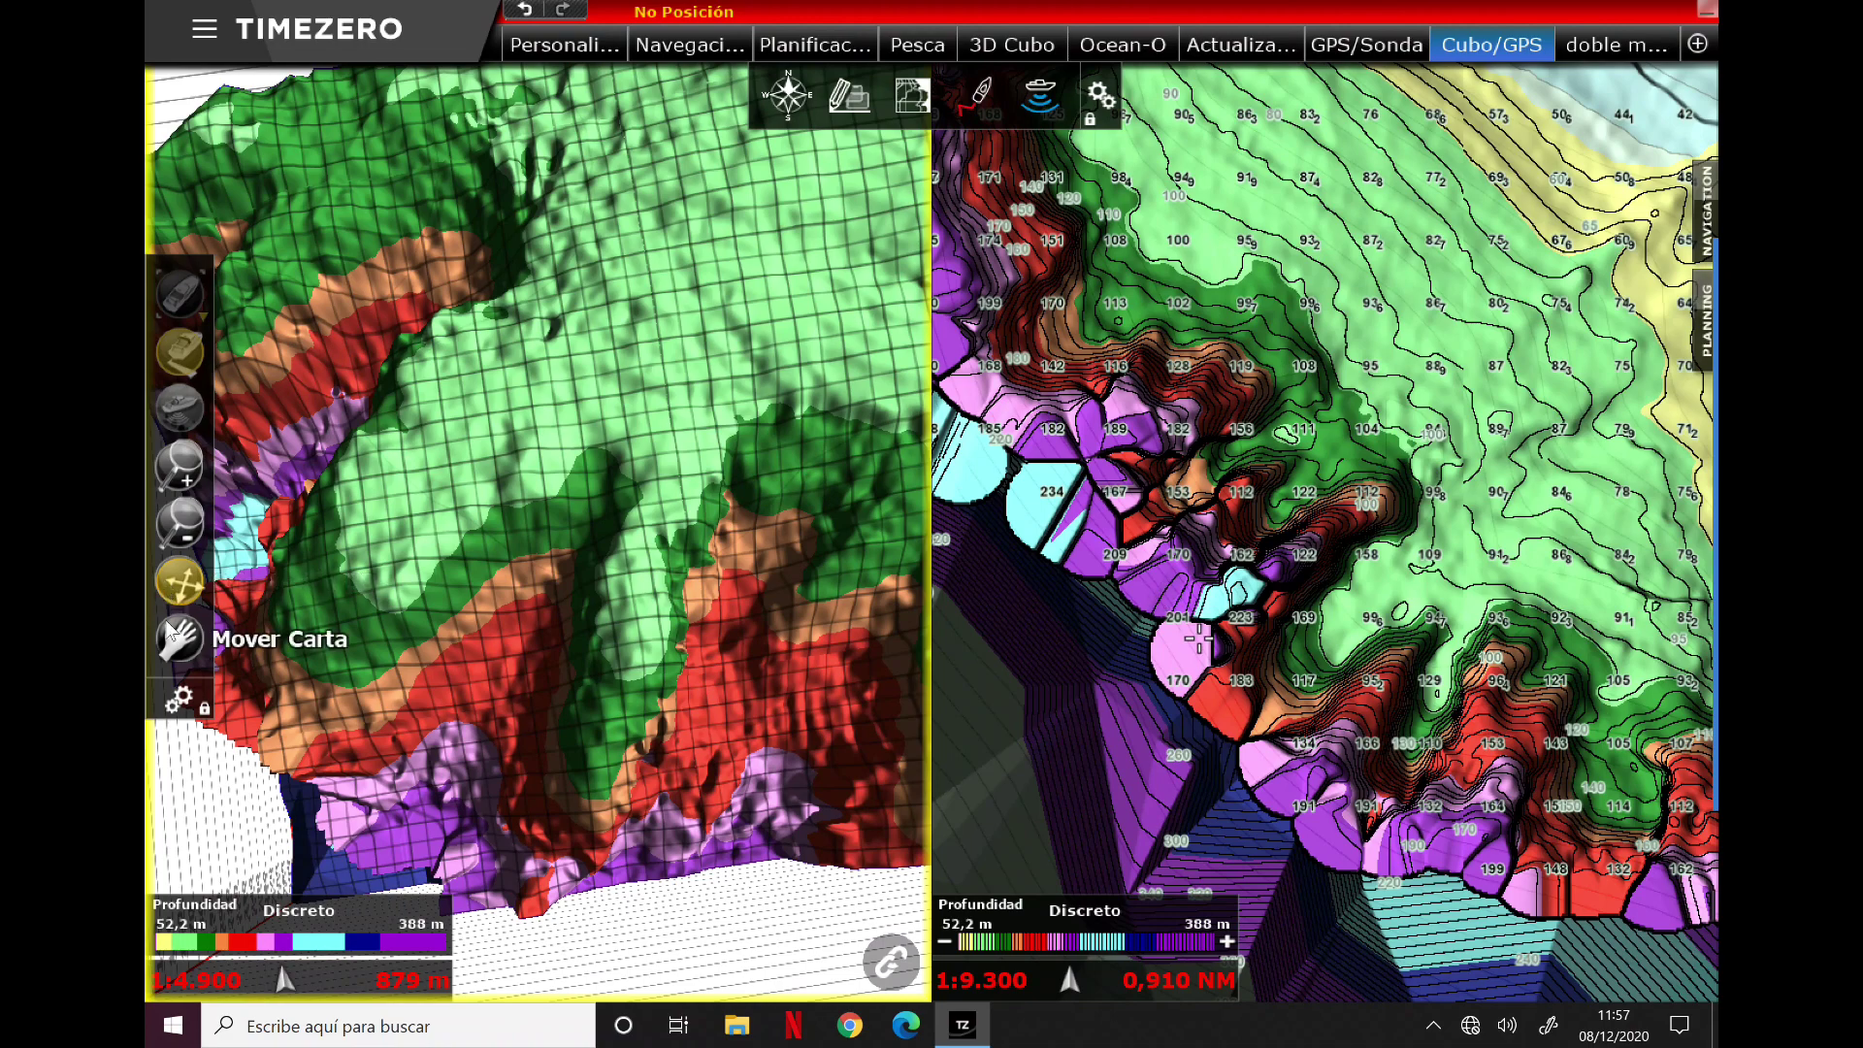
scroll(548, 731, down, 6)
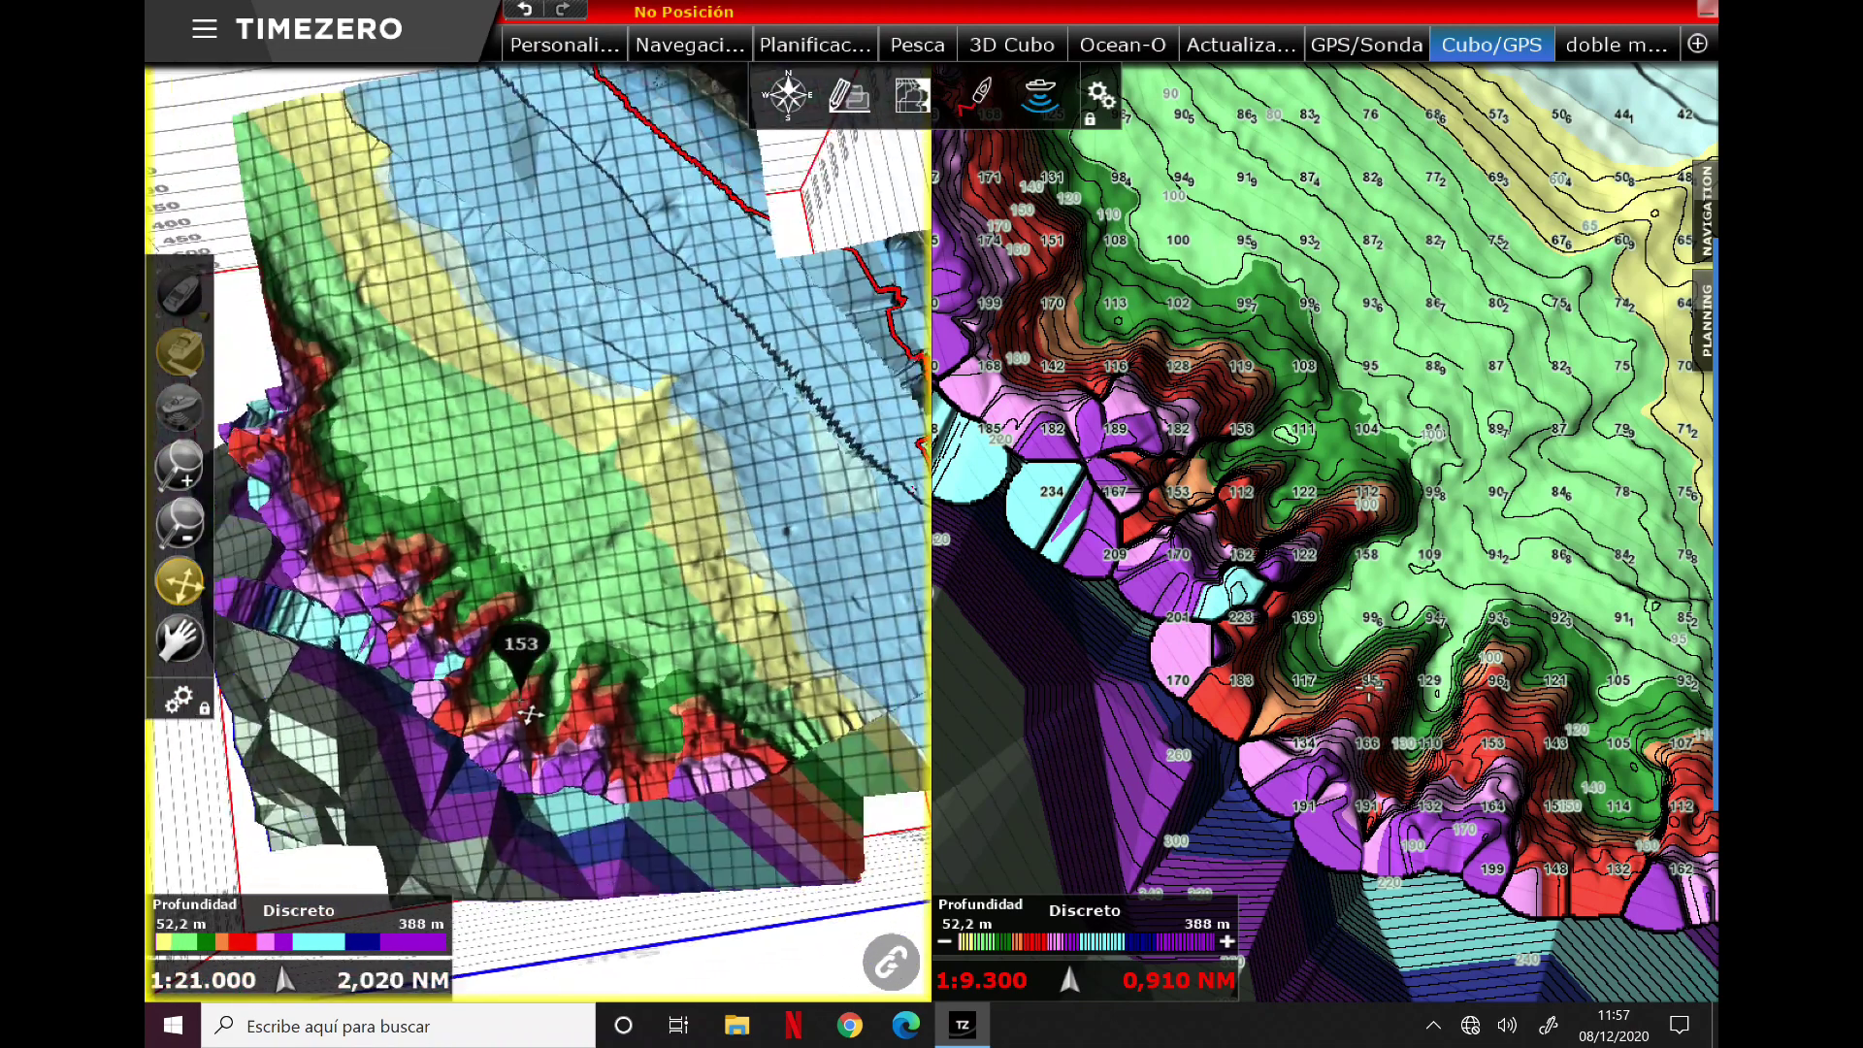
scroll(573, 635, up, 5)
scroll(580, 635, up, 5)
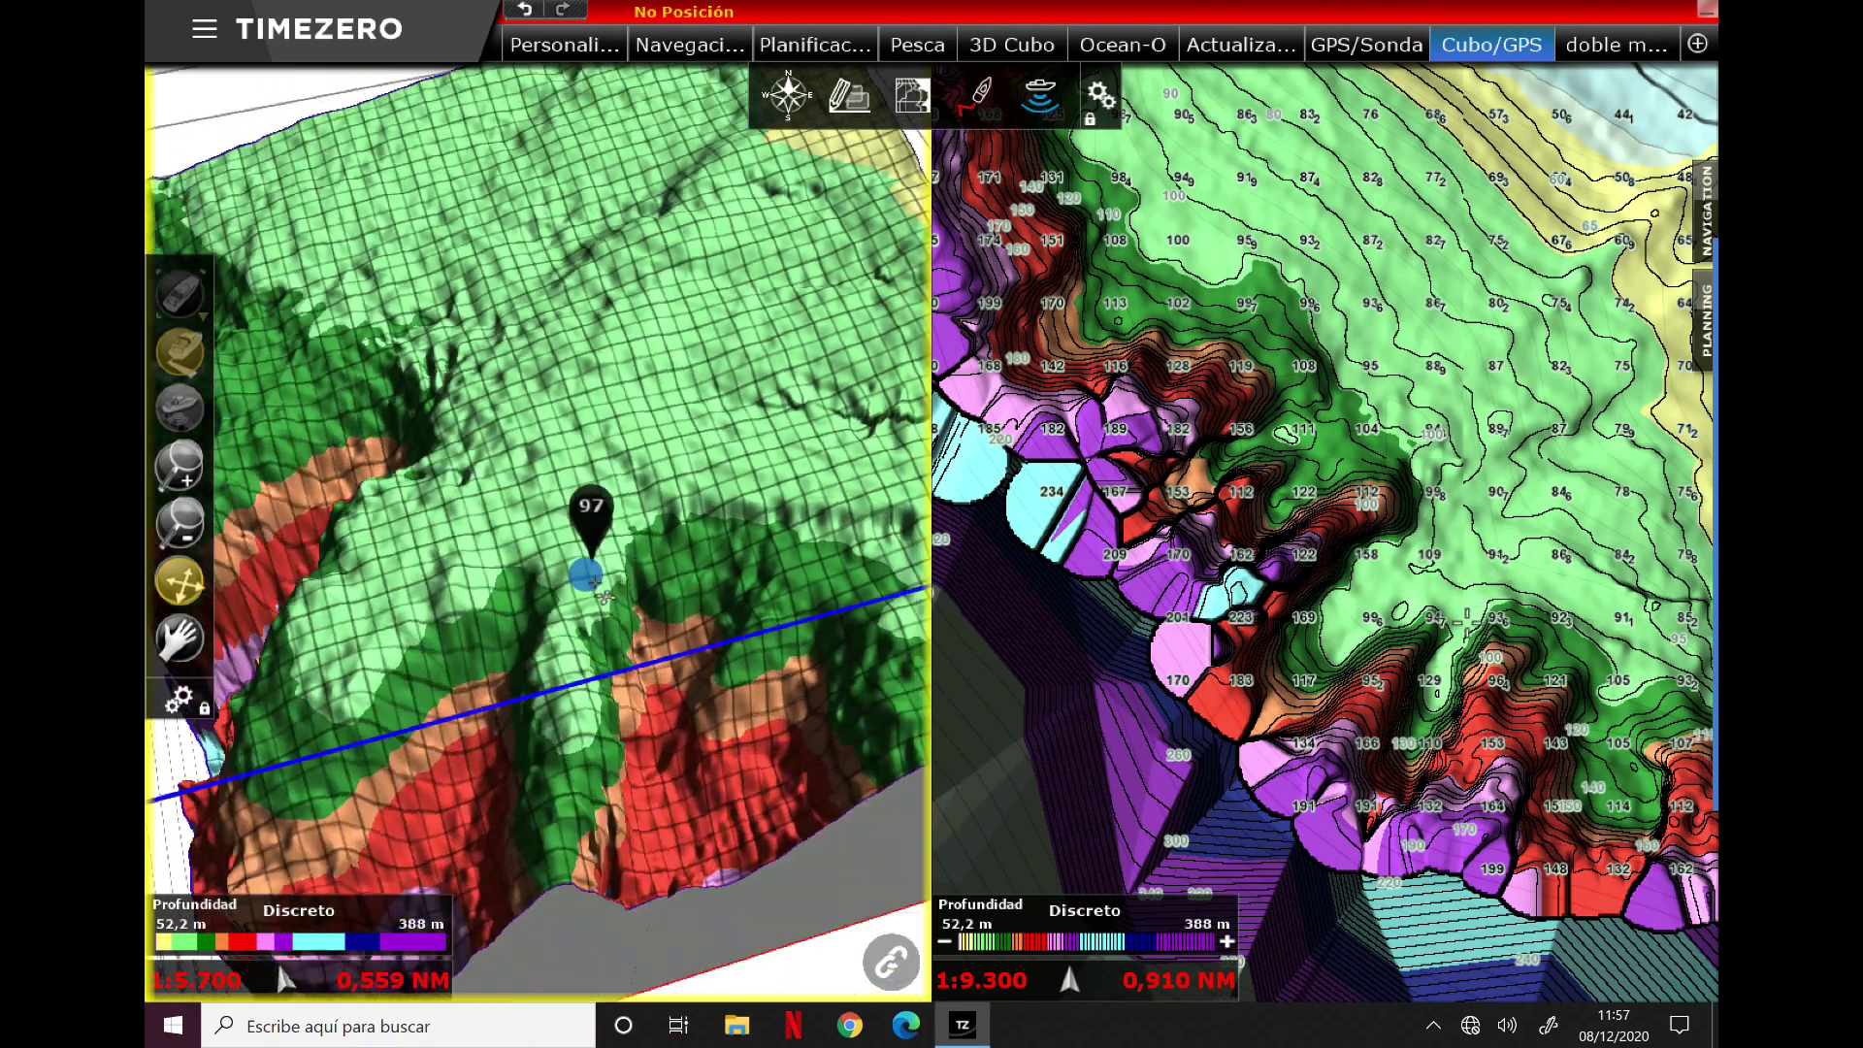
drag(604, 596, 255, 643)
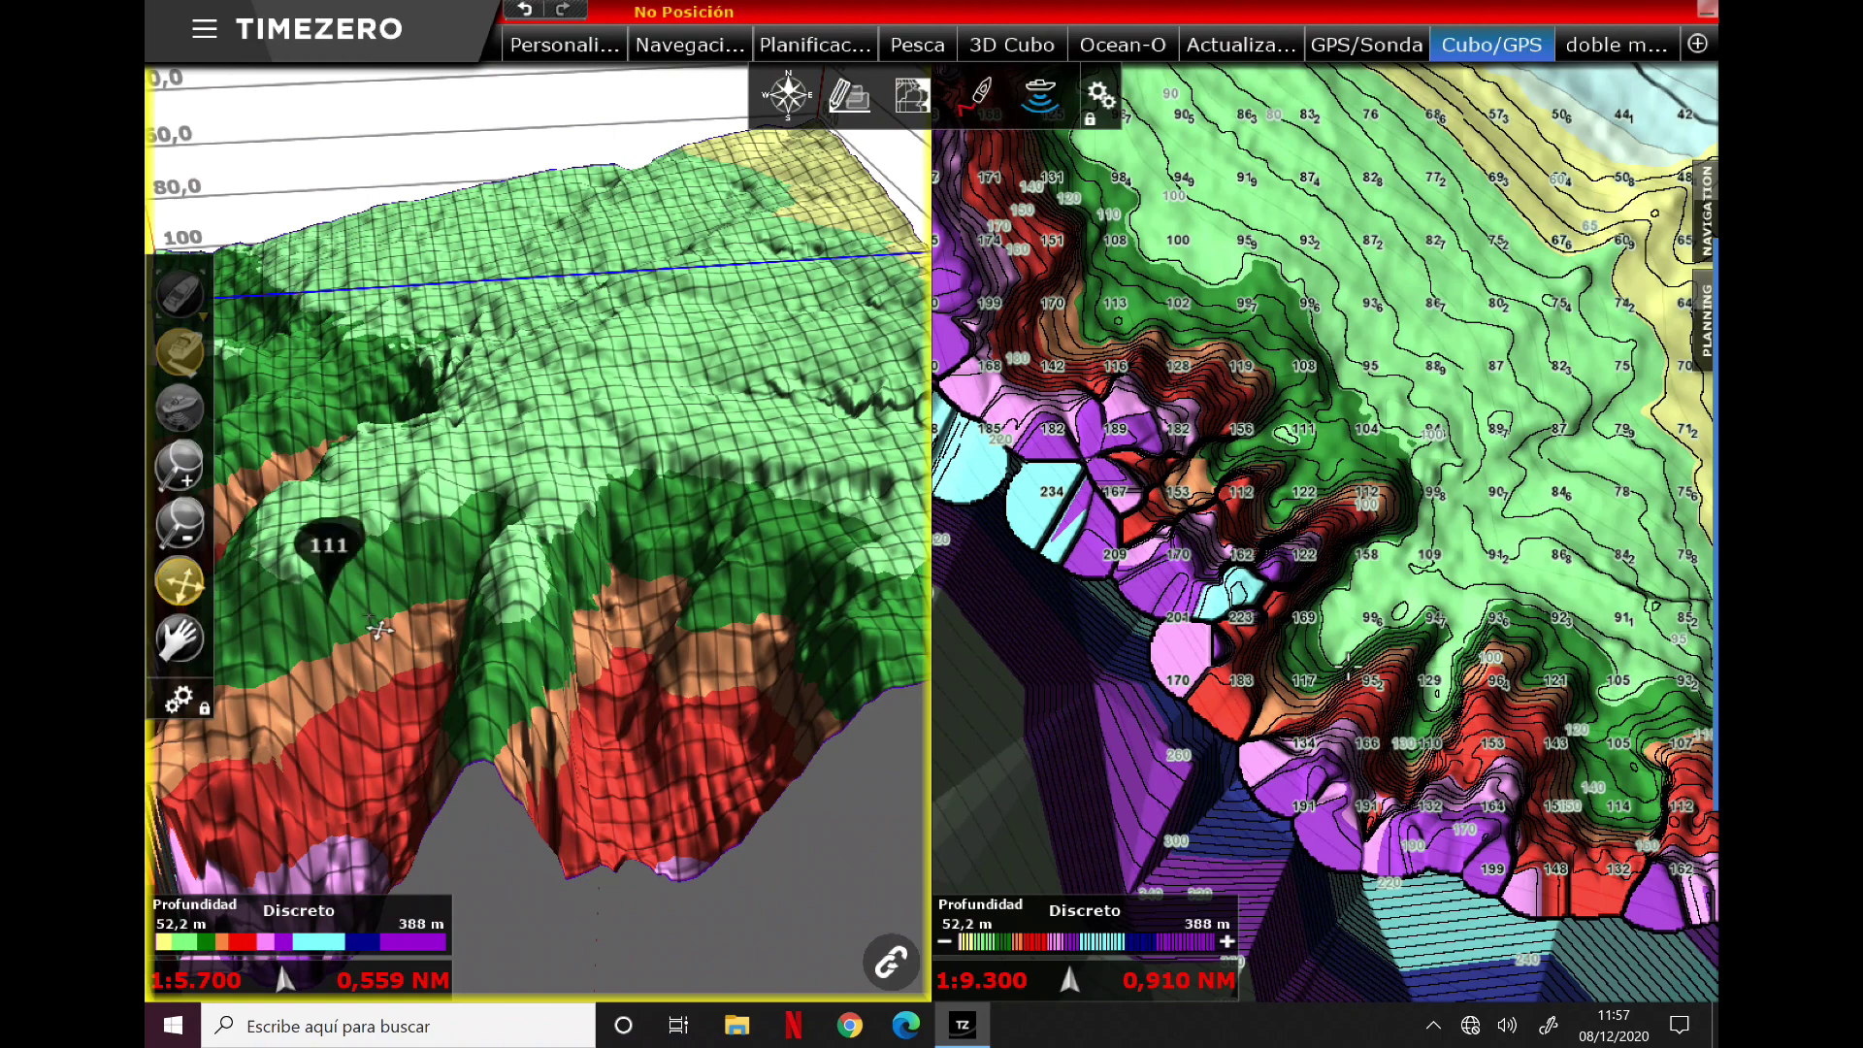
mouse_move(379, 628)
mouse_down()
mouse_move(374, 728)
mouse_move(382, 603)
mouse_move(401, 640)
mouse_move(490, 671)
mouse_up()
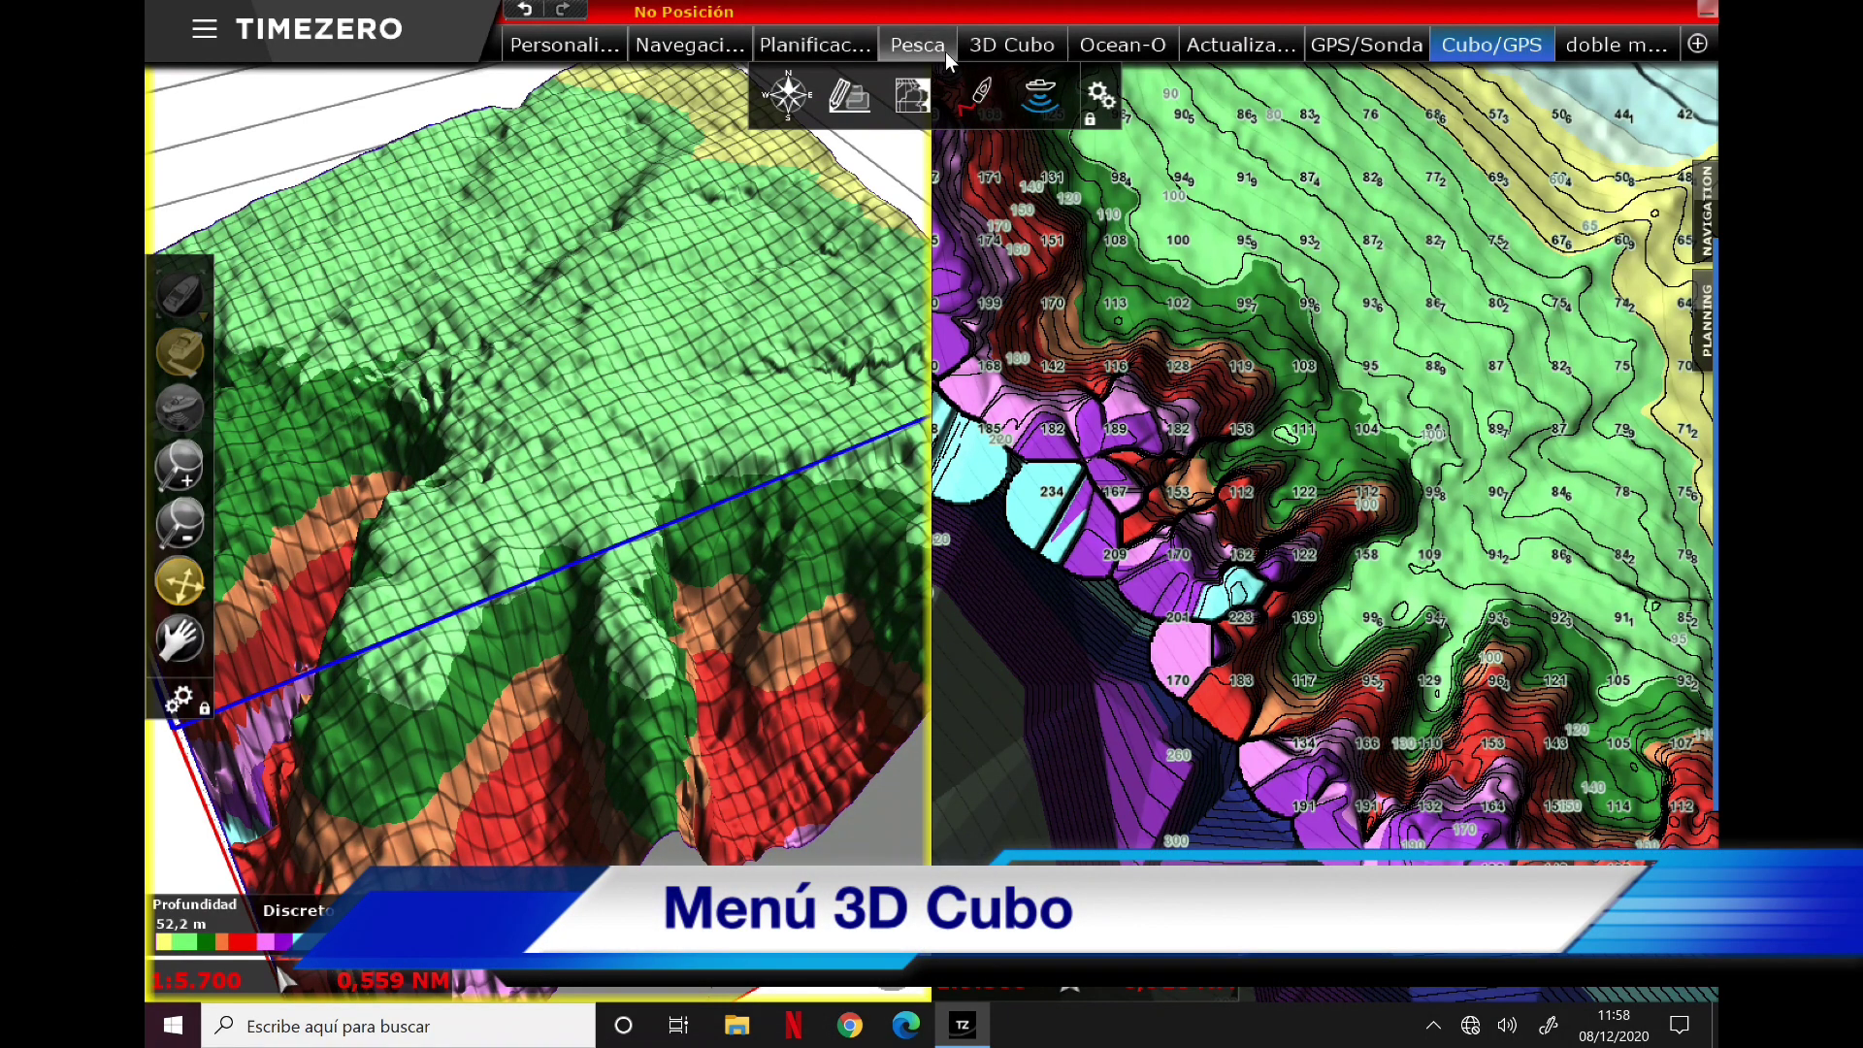
Step: Switch to the 3D Cubo work area and inspect the seabed walls from the side and from above
click(1017, 49)
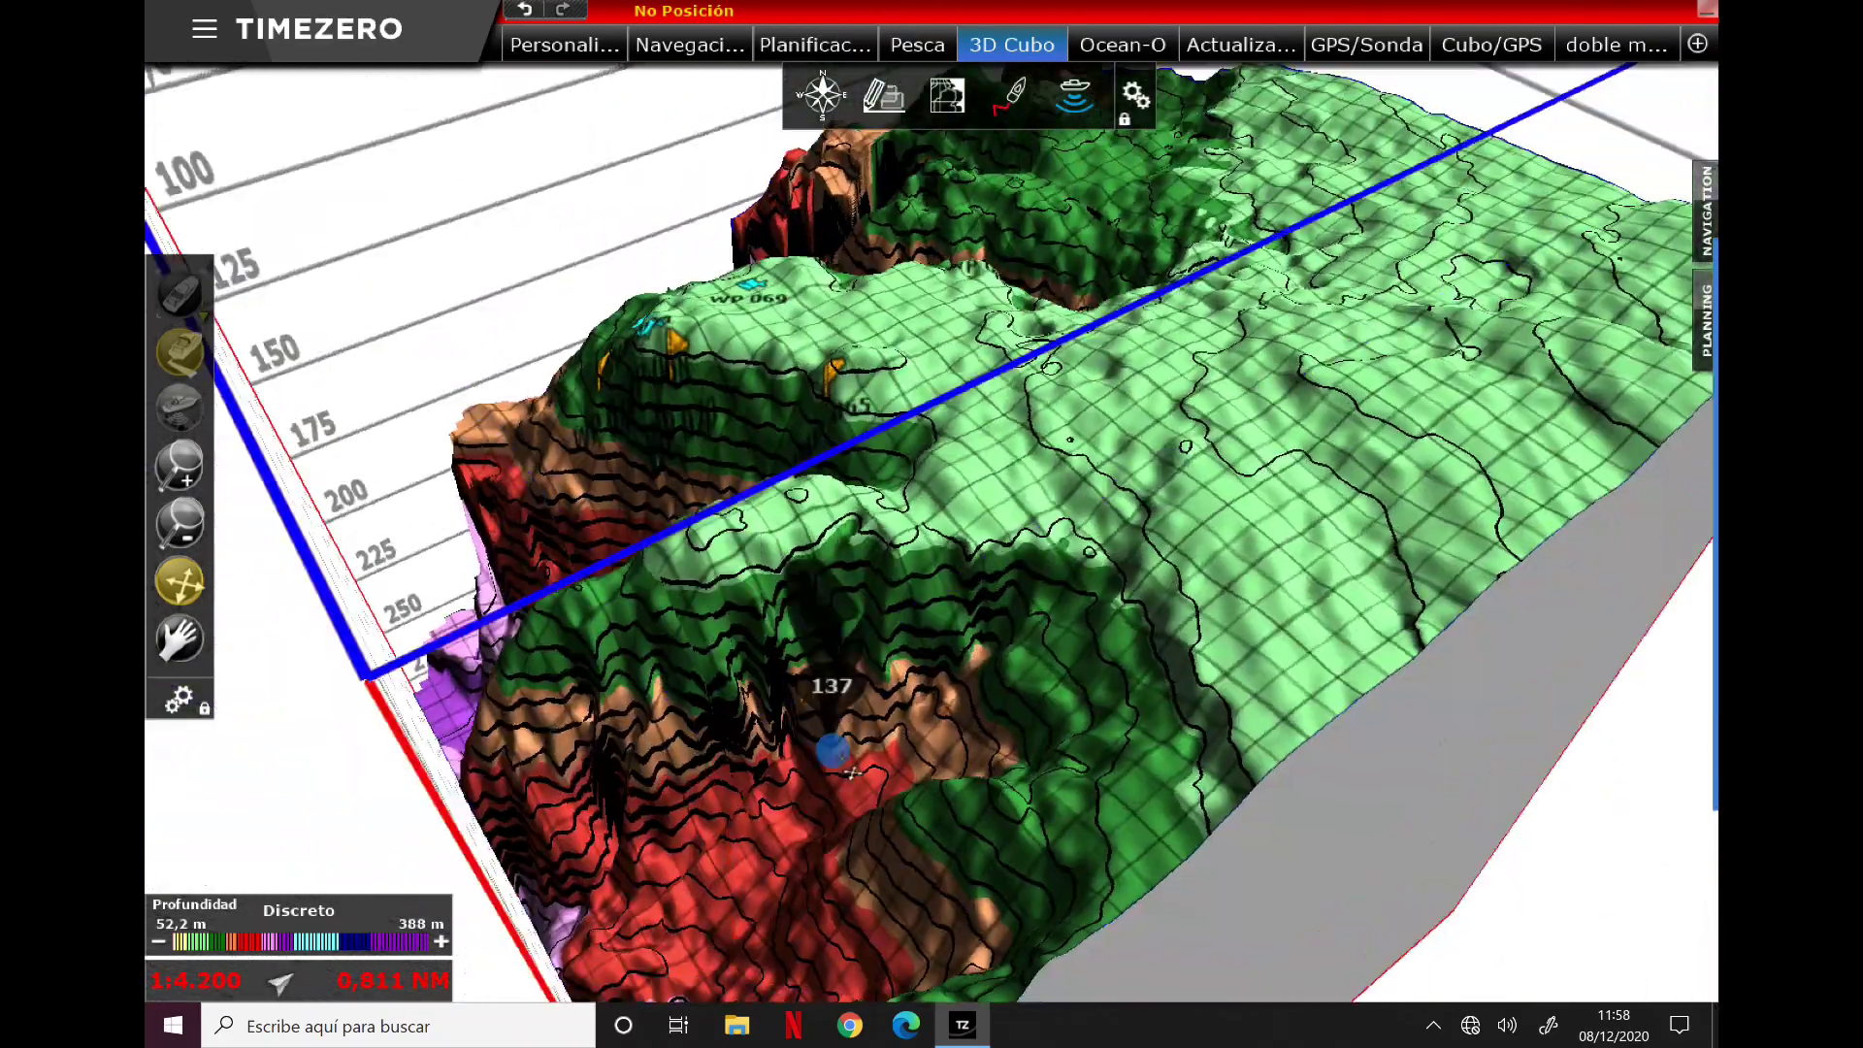
drag(852, 773, 1121, 912)
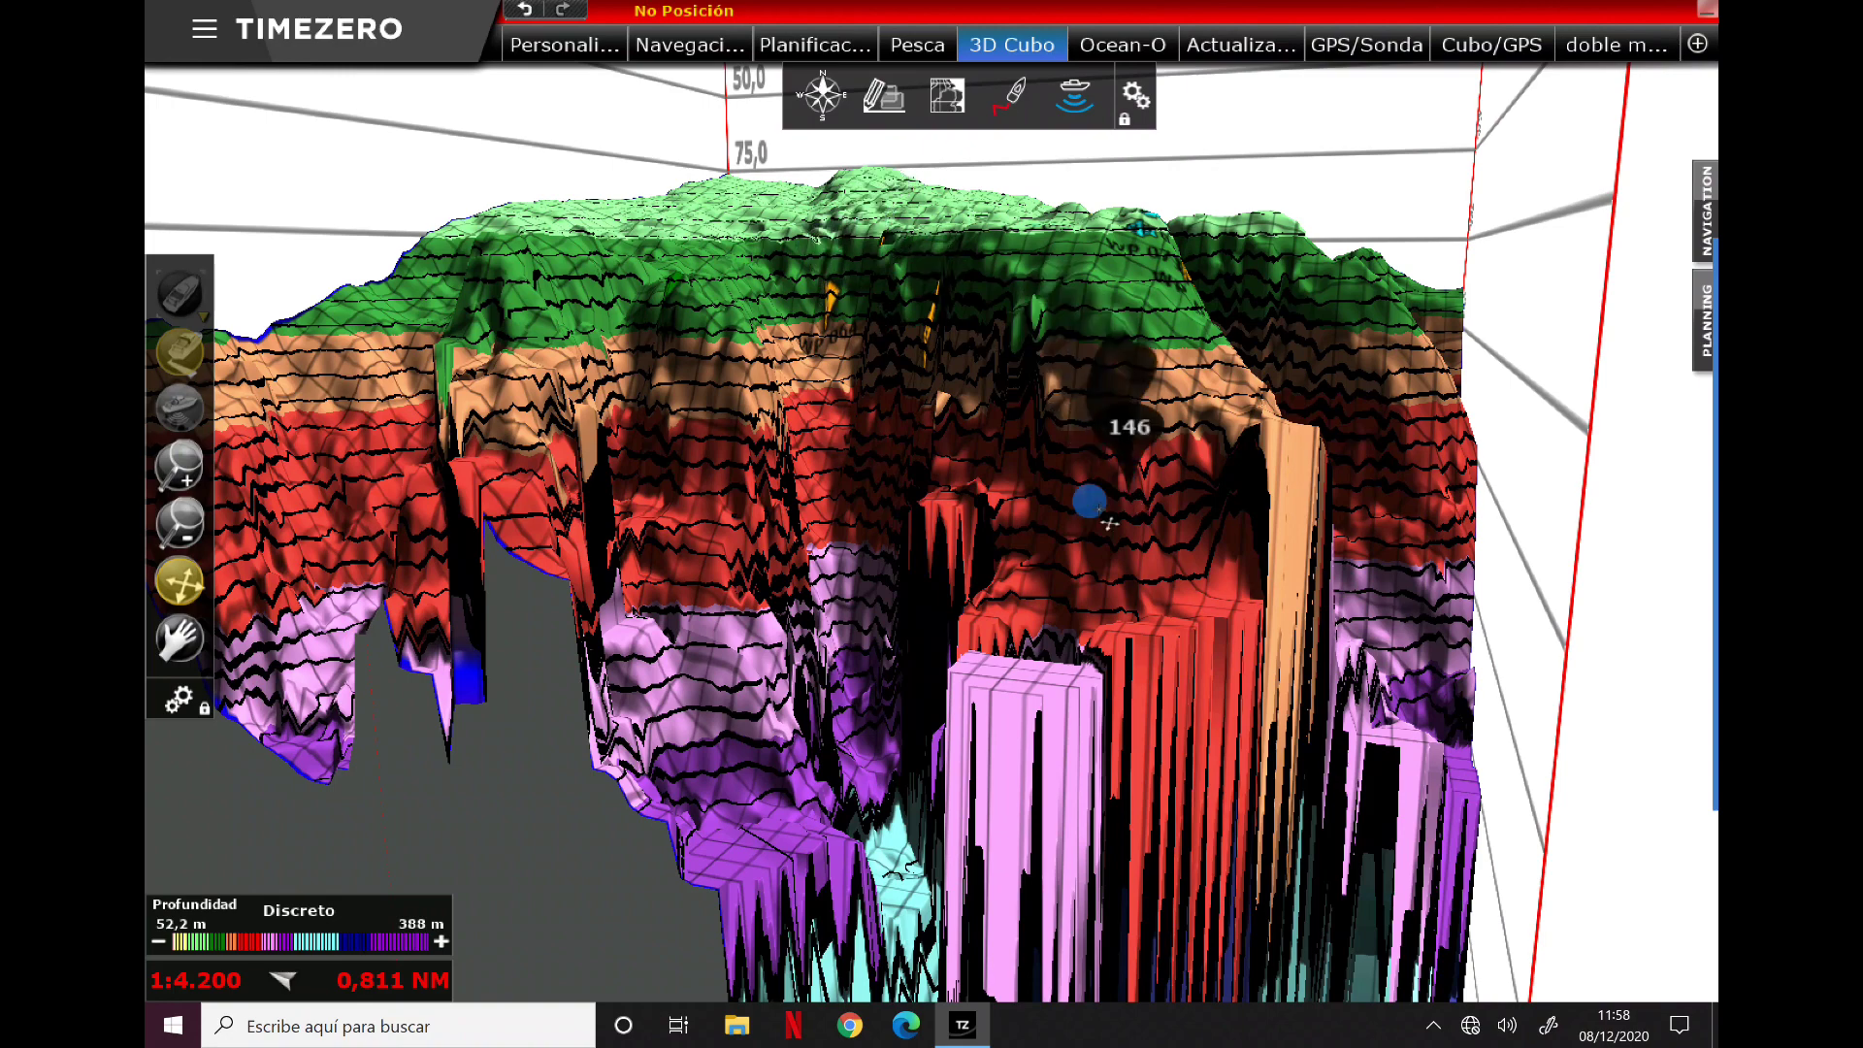
drag(1109, 523, 1043, 541)
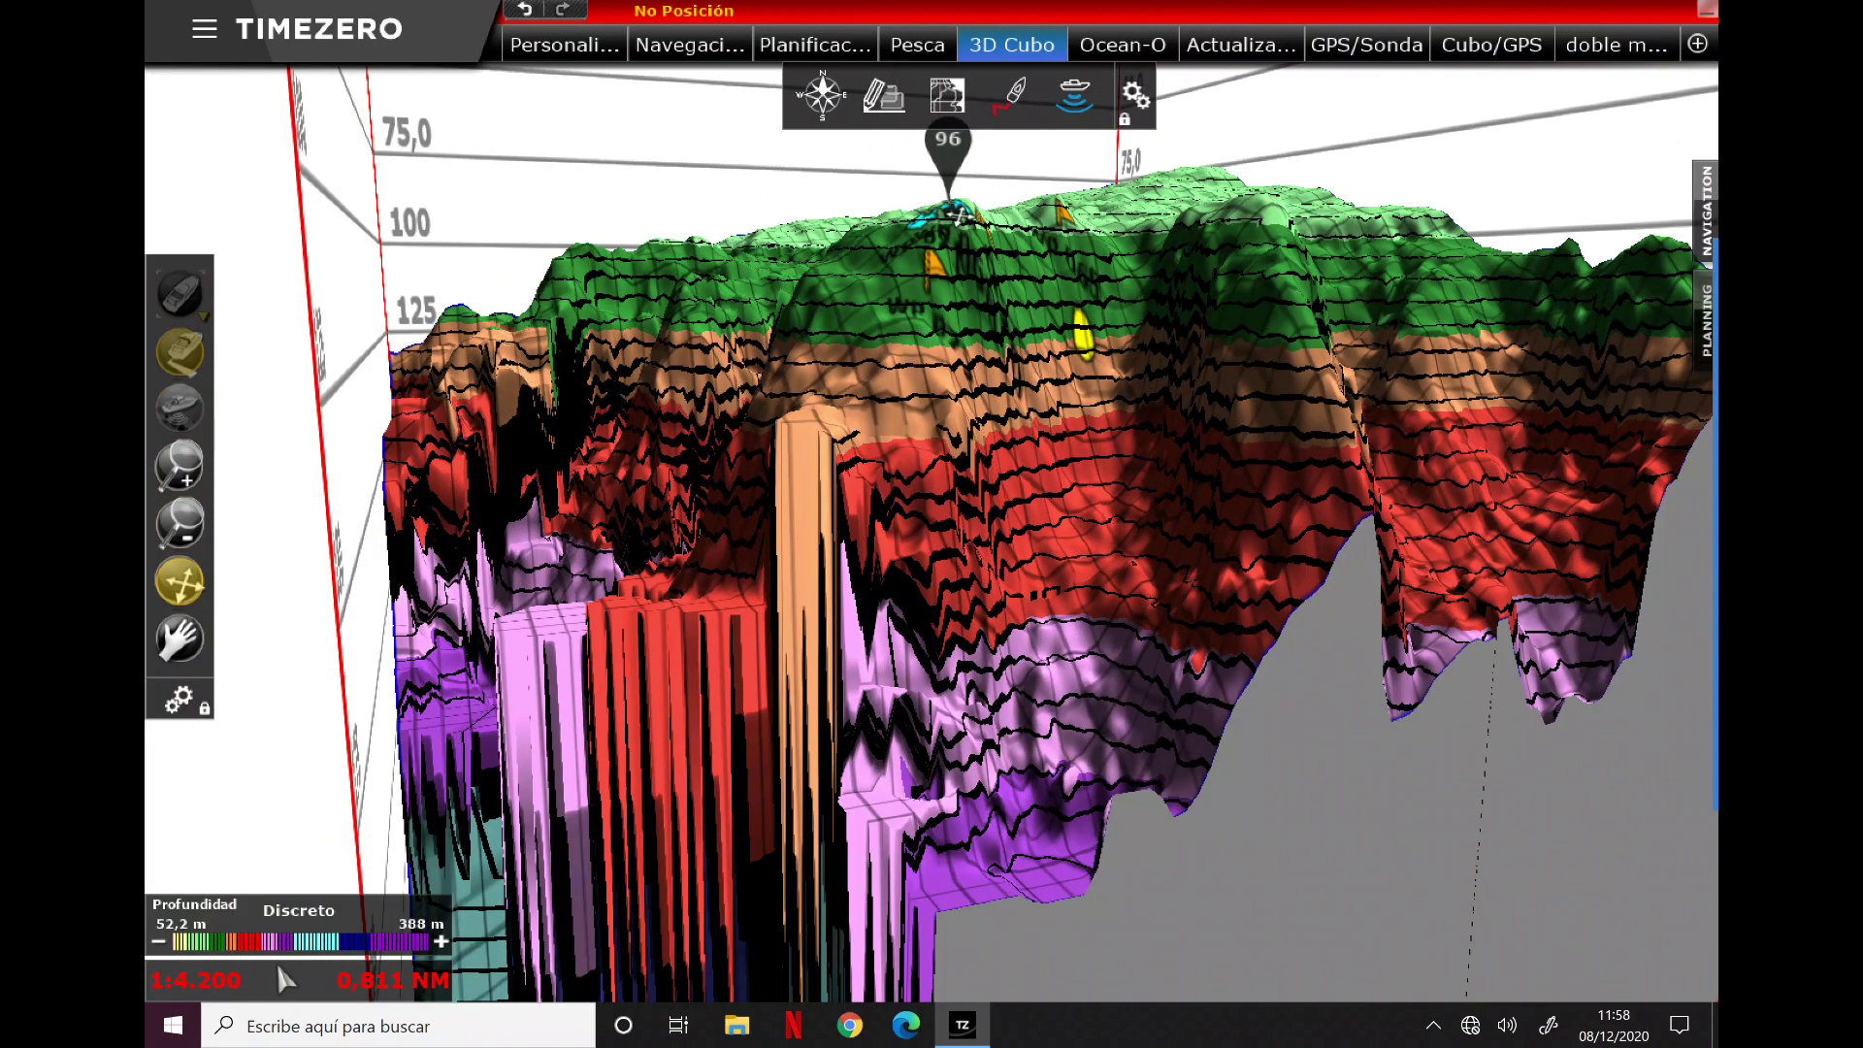
drag(1120, 347, 1109, 491)
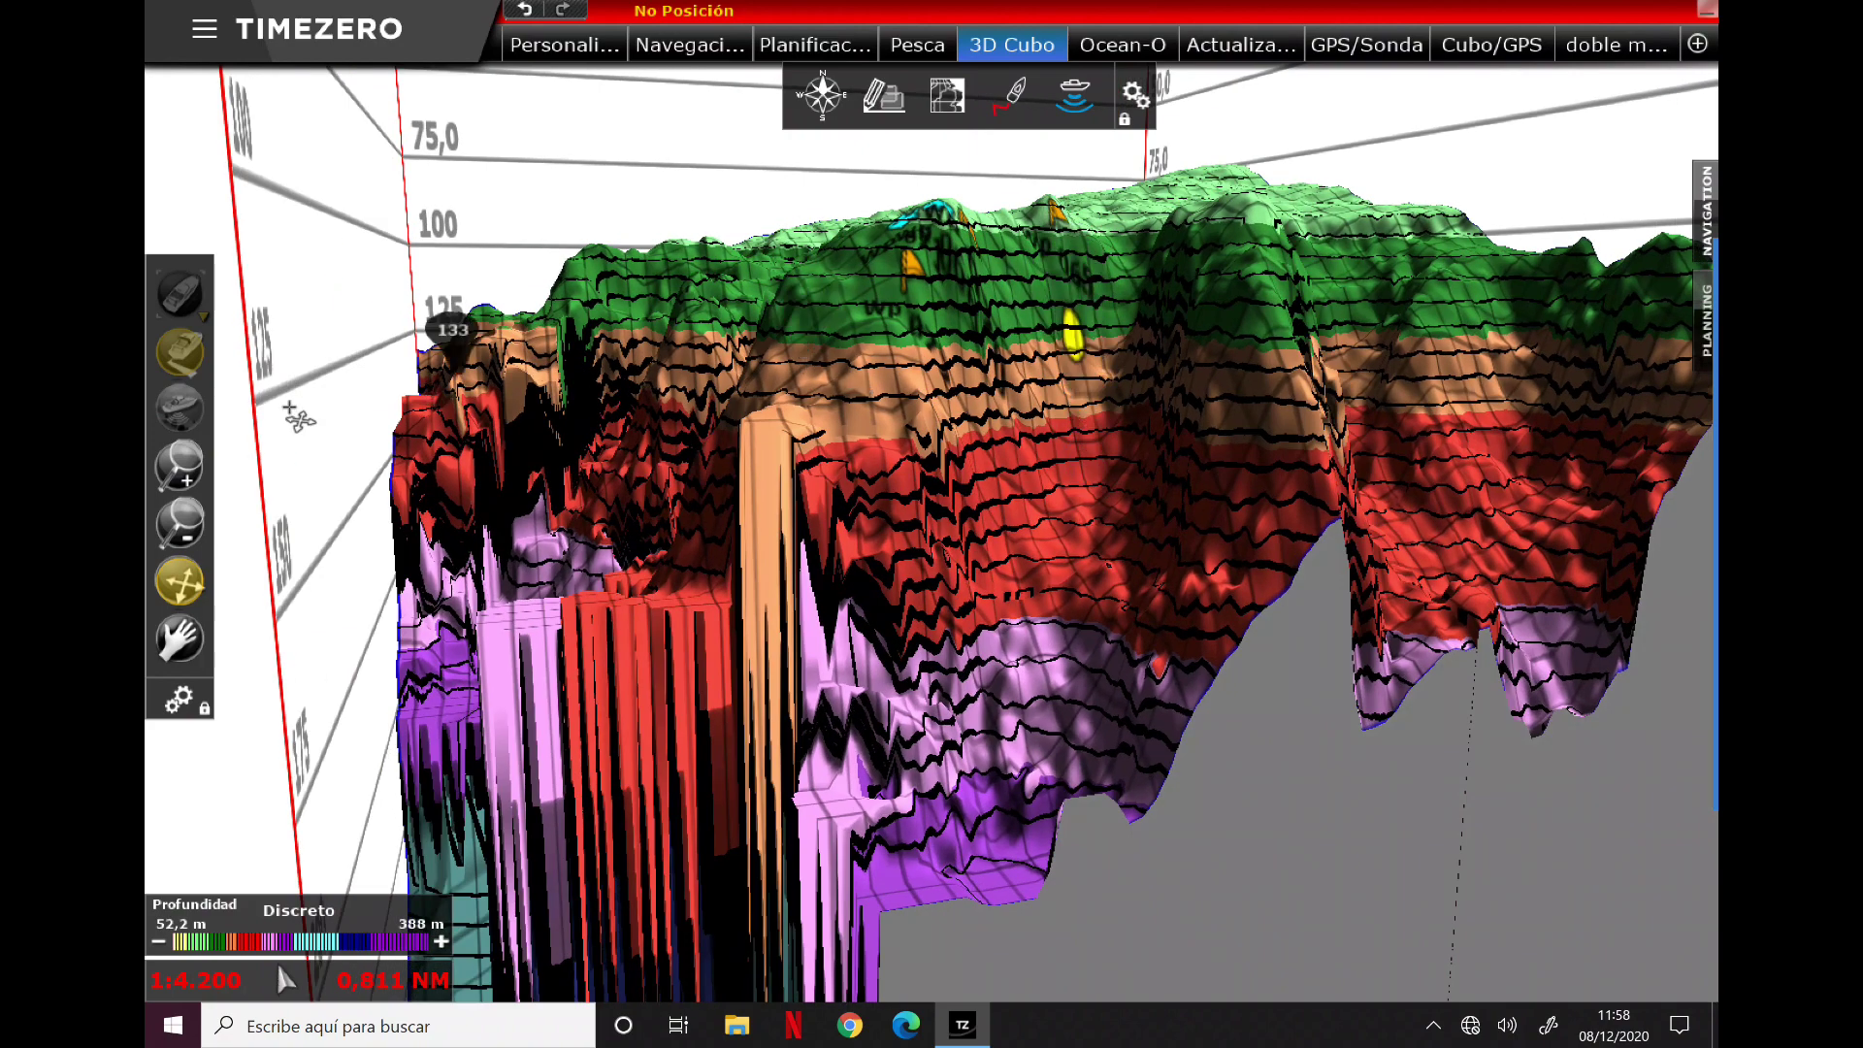
mouse_move(1232, 529)
mouse_down()
mouse_move(1131, 573)
mouse_move(1213, 670)
mouse_move(1201, 515)
mouse_up()
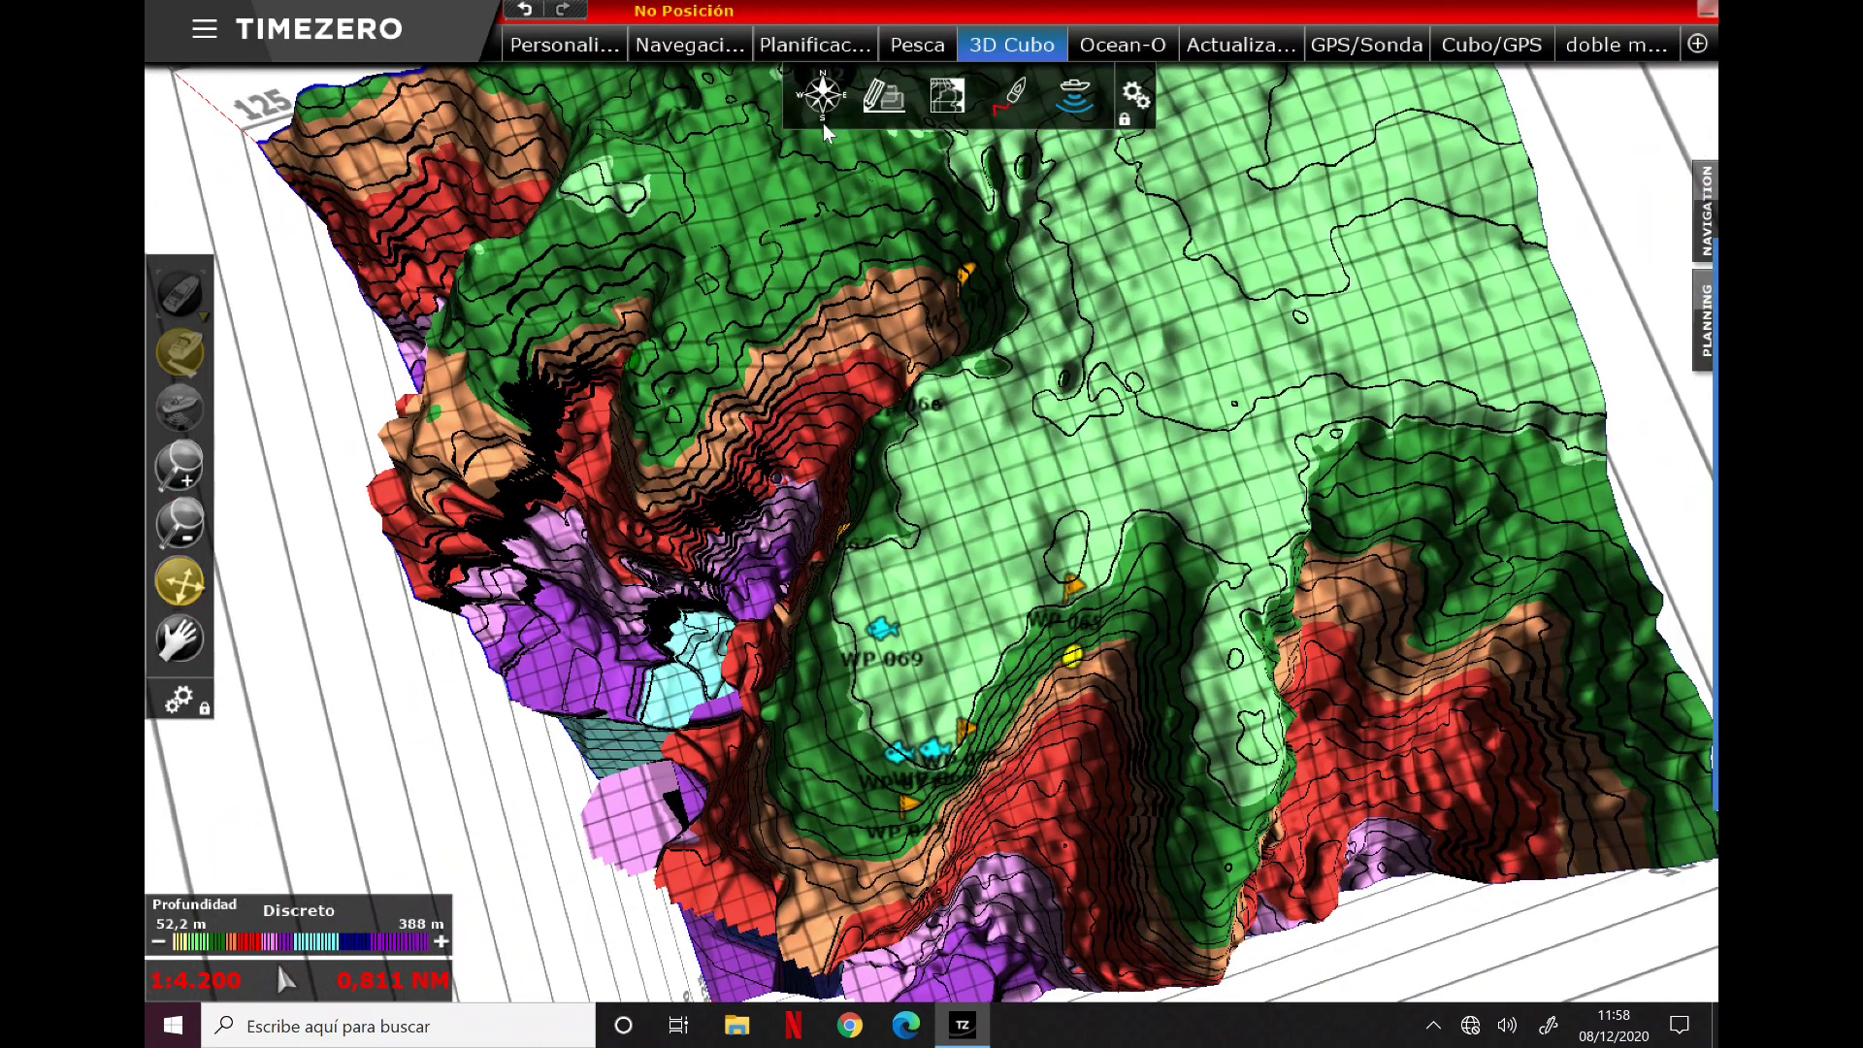
Step: Turn on the Blancos de peces layer in the 3D Cubo view
click(959, 108)
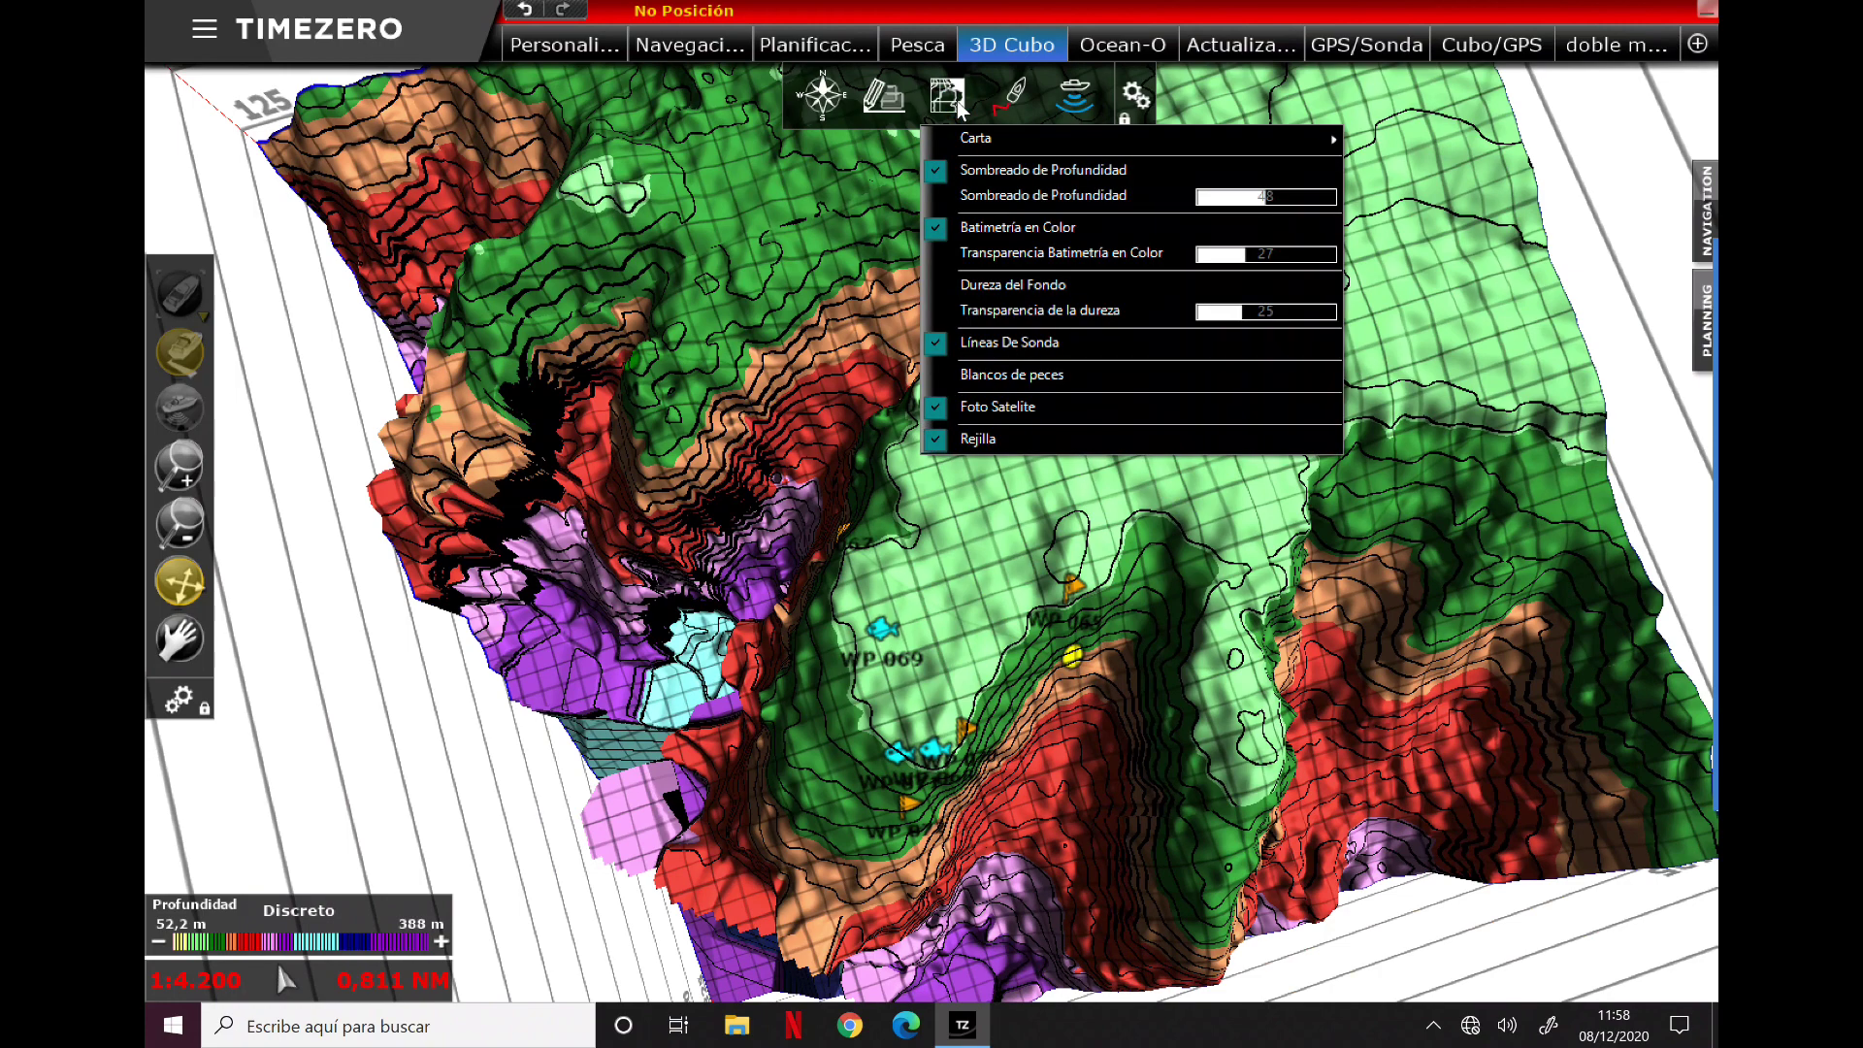
click(1029, 375)
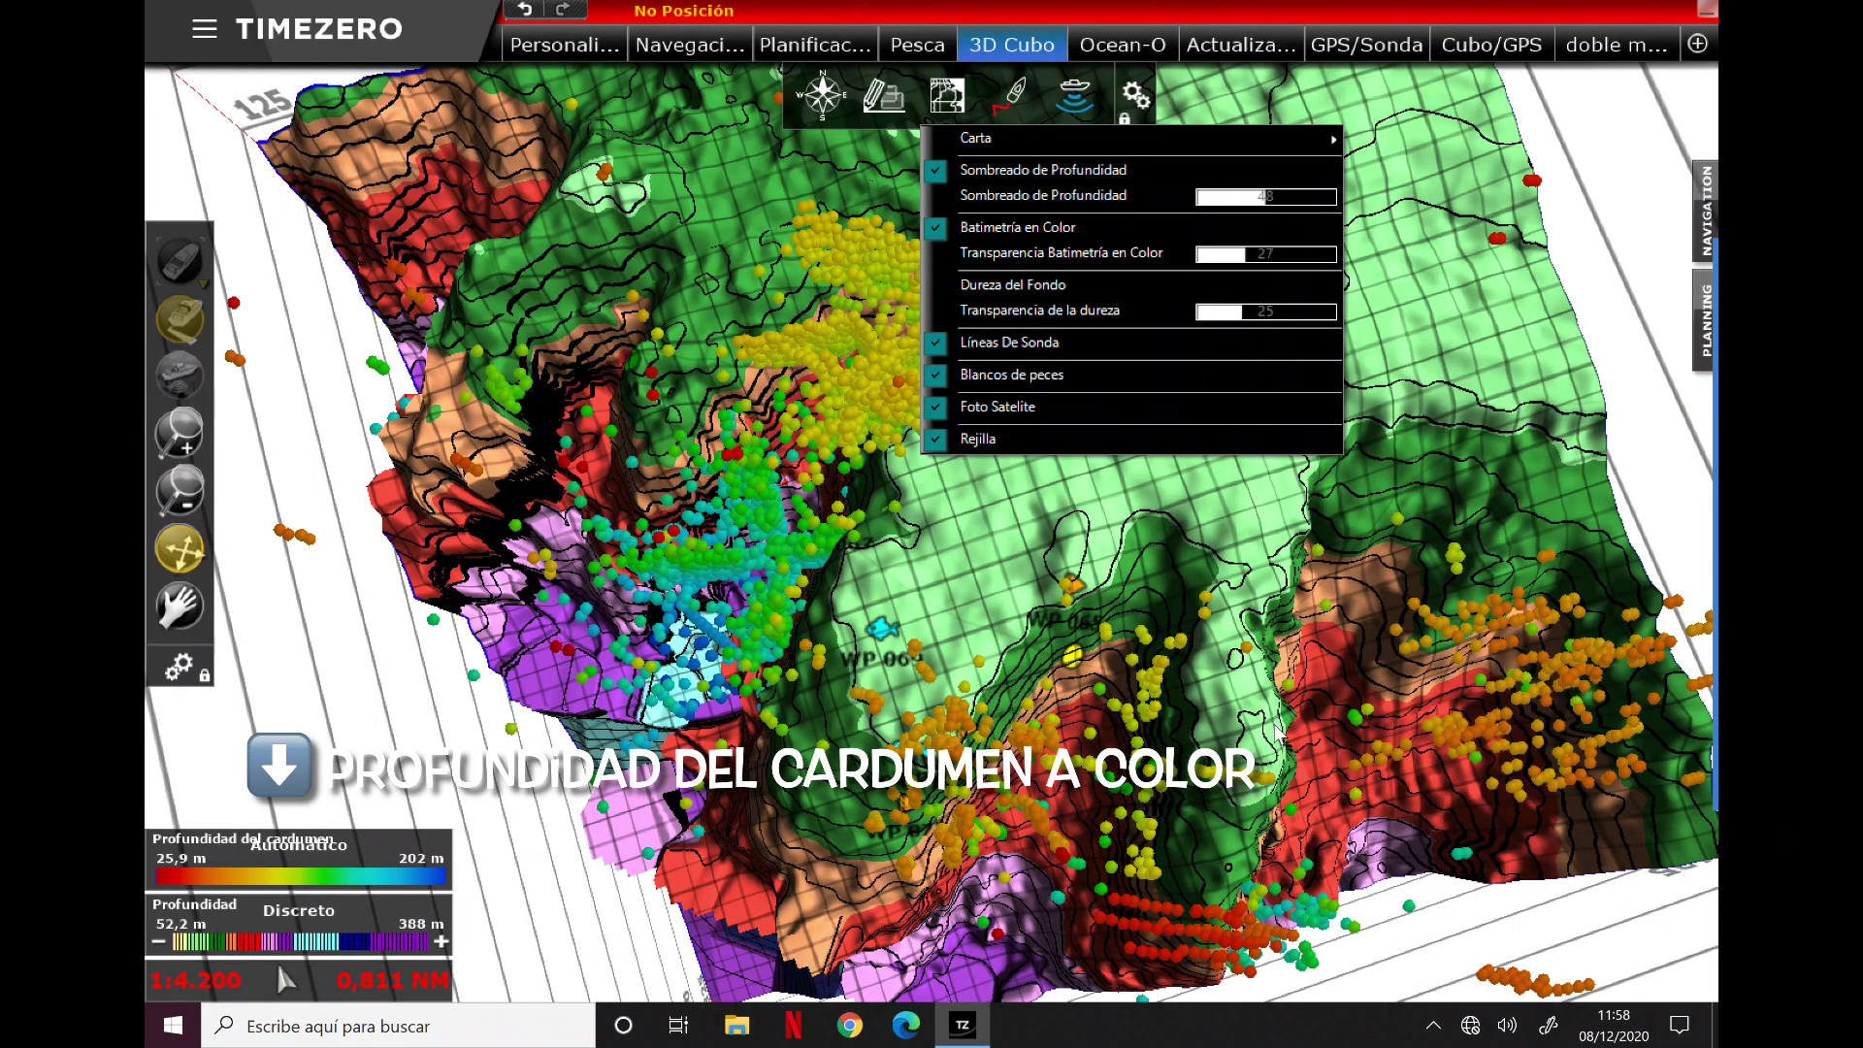
click(1070, 726)
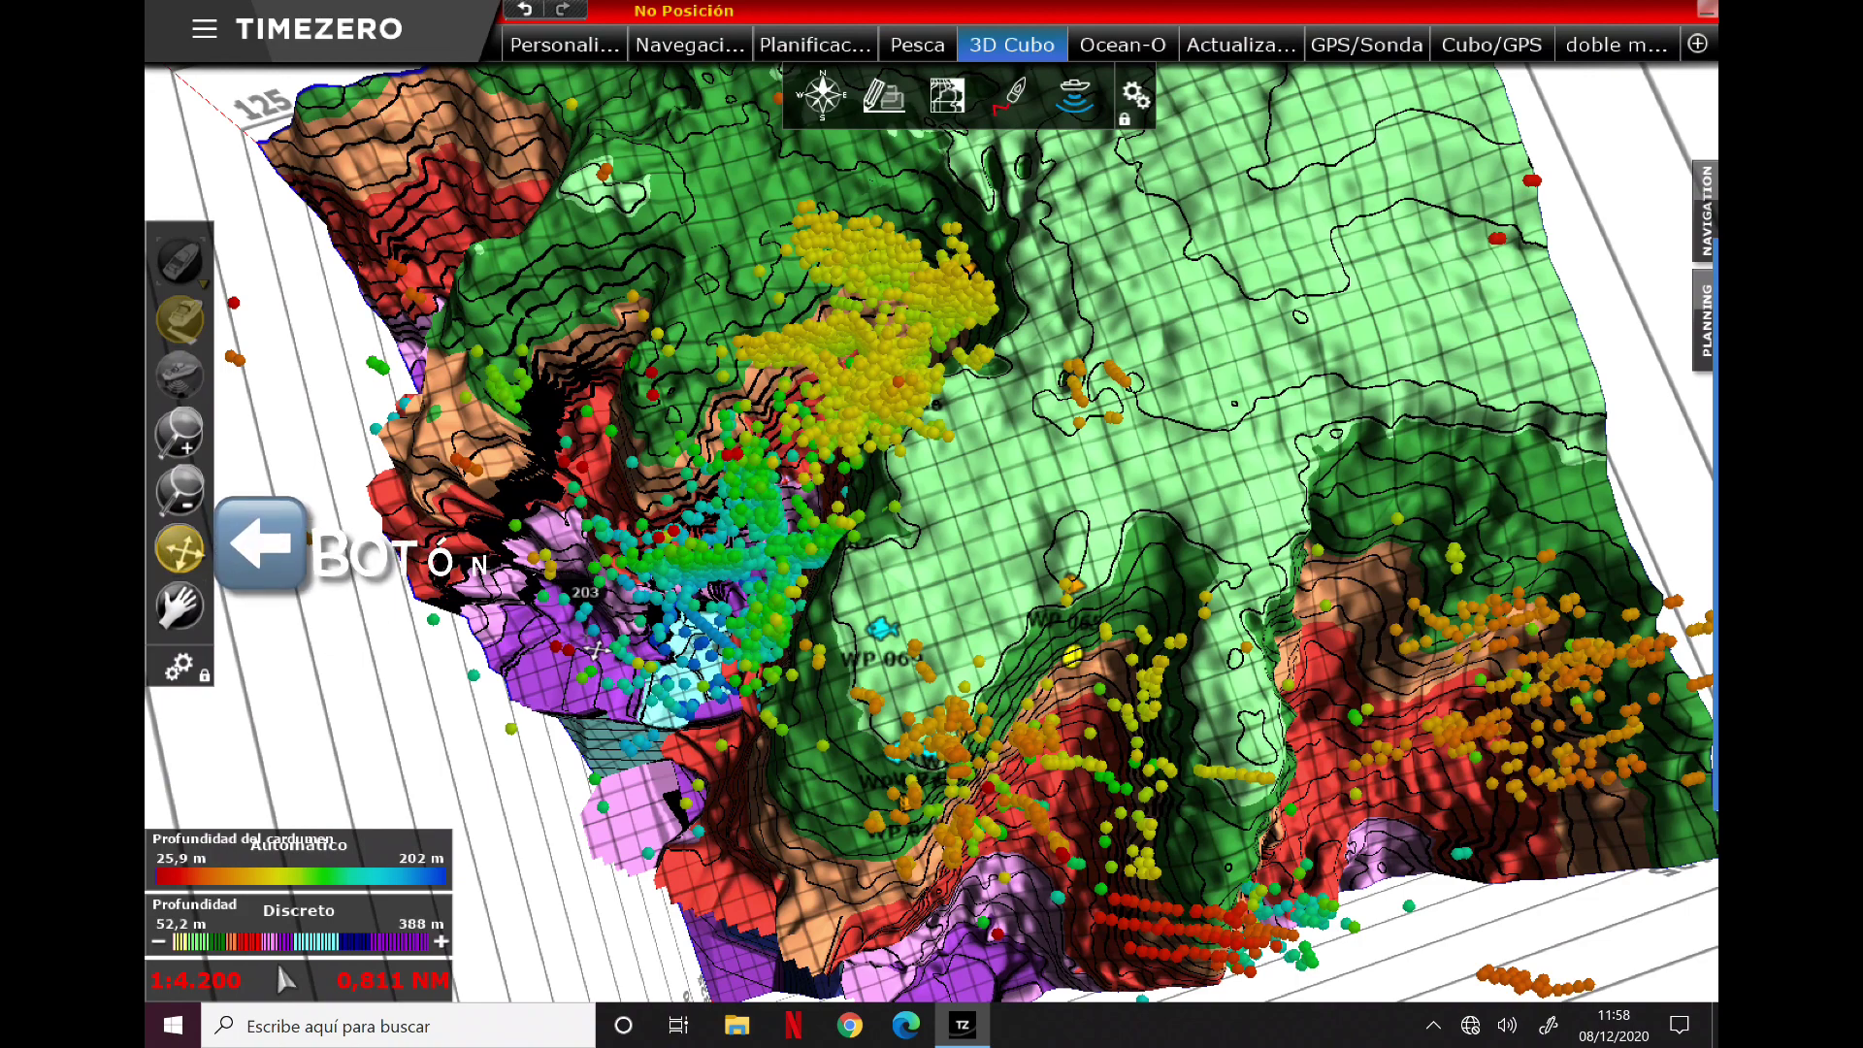
Step: Inspect the fish targets against the seabed from the side, and activate Mover Carta to shift the view
drag(776, 774, 735, 911)
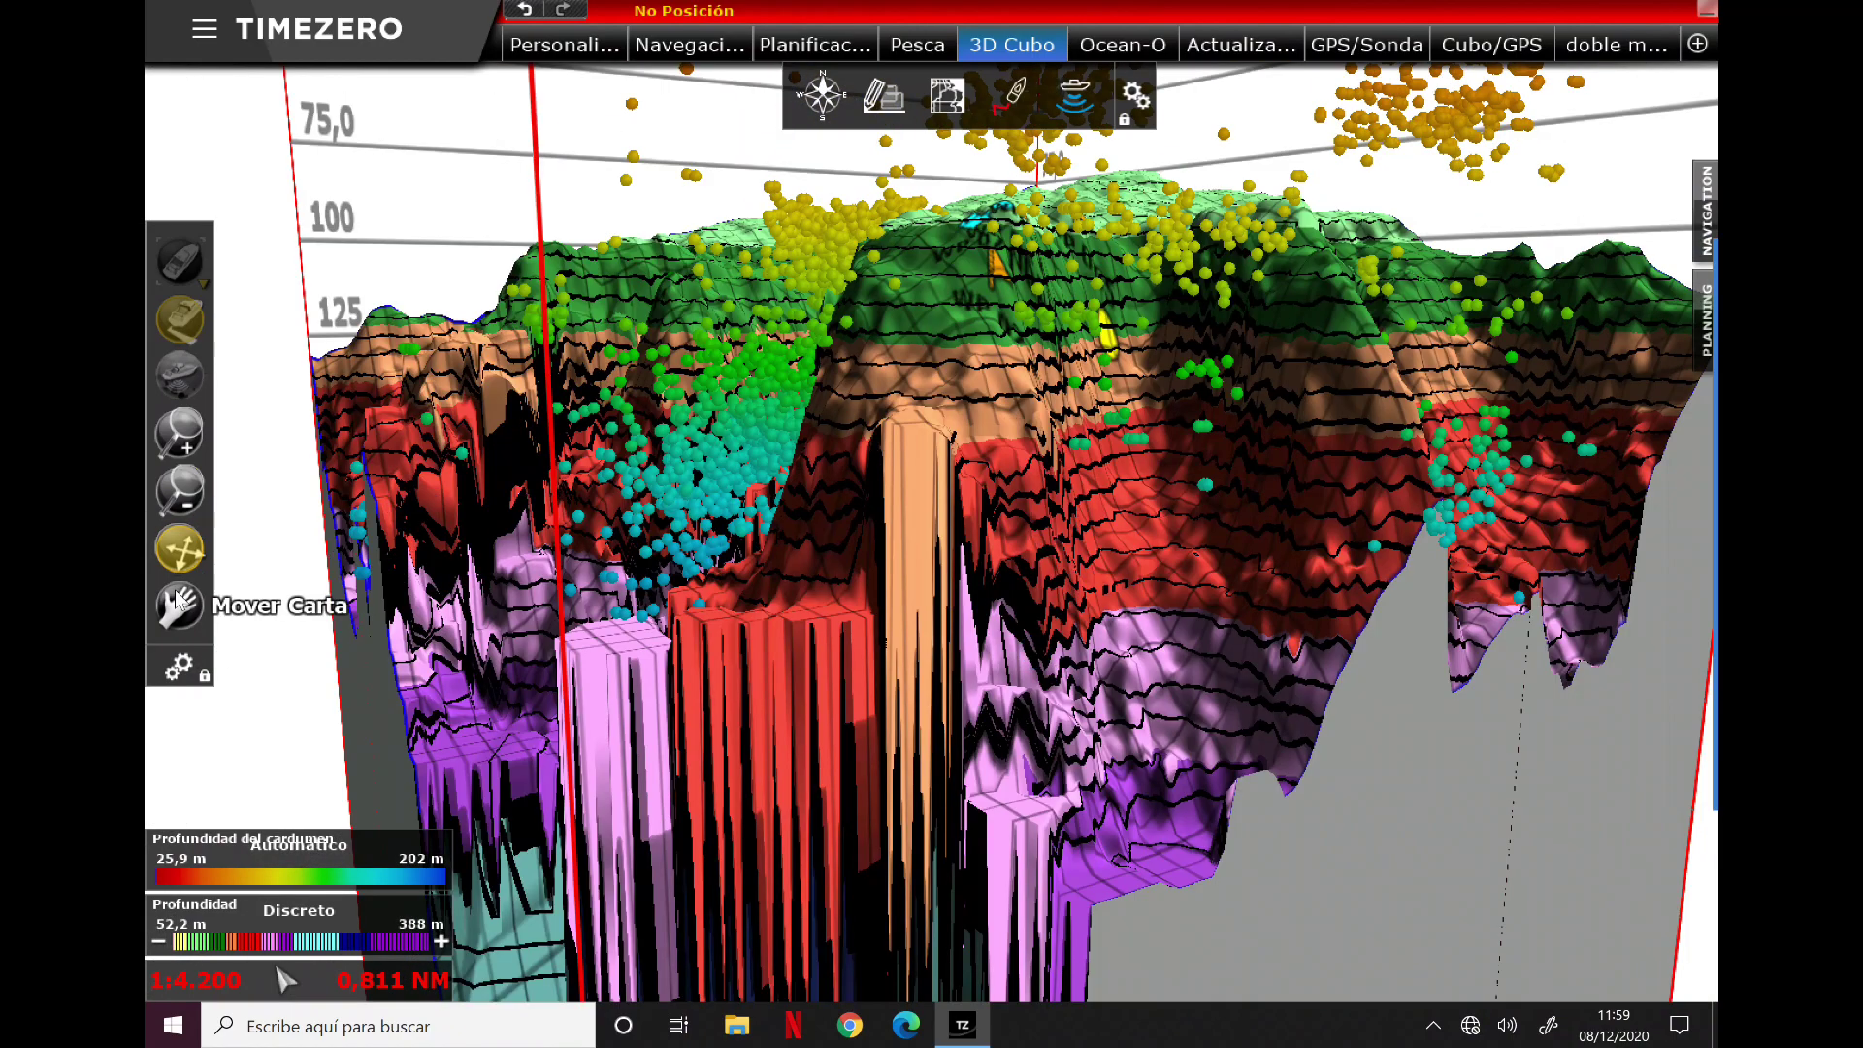
click(178, 602)
drag(1077, 566, 1069, 770)
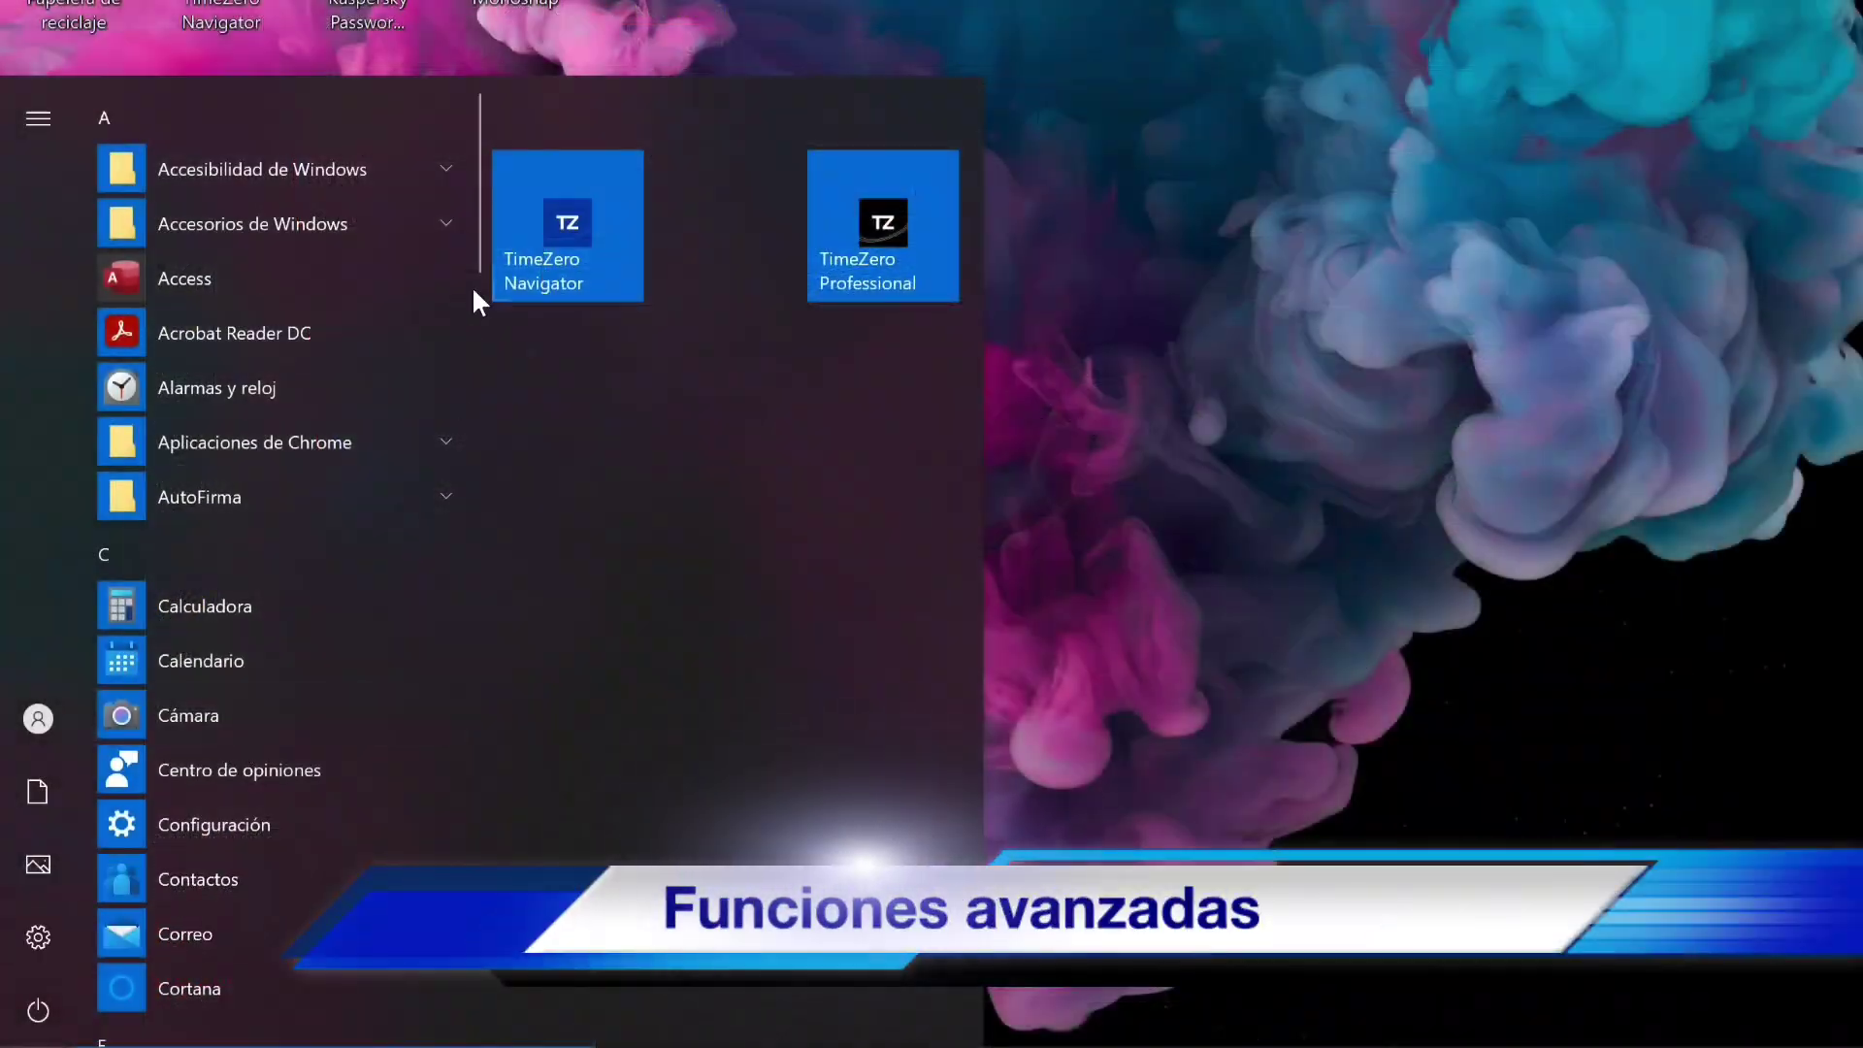
Step: Open the chart-moving utility from the TimeZero Professional program folder in Windows and start browsing for a destination folder
drag(478, 239, 598, 975)
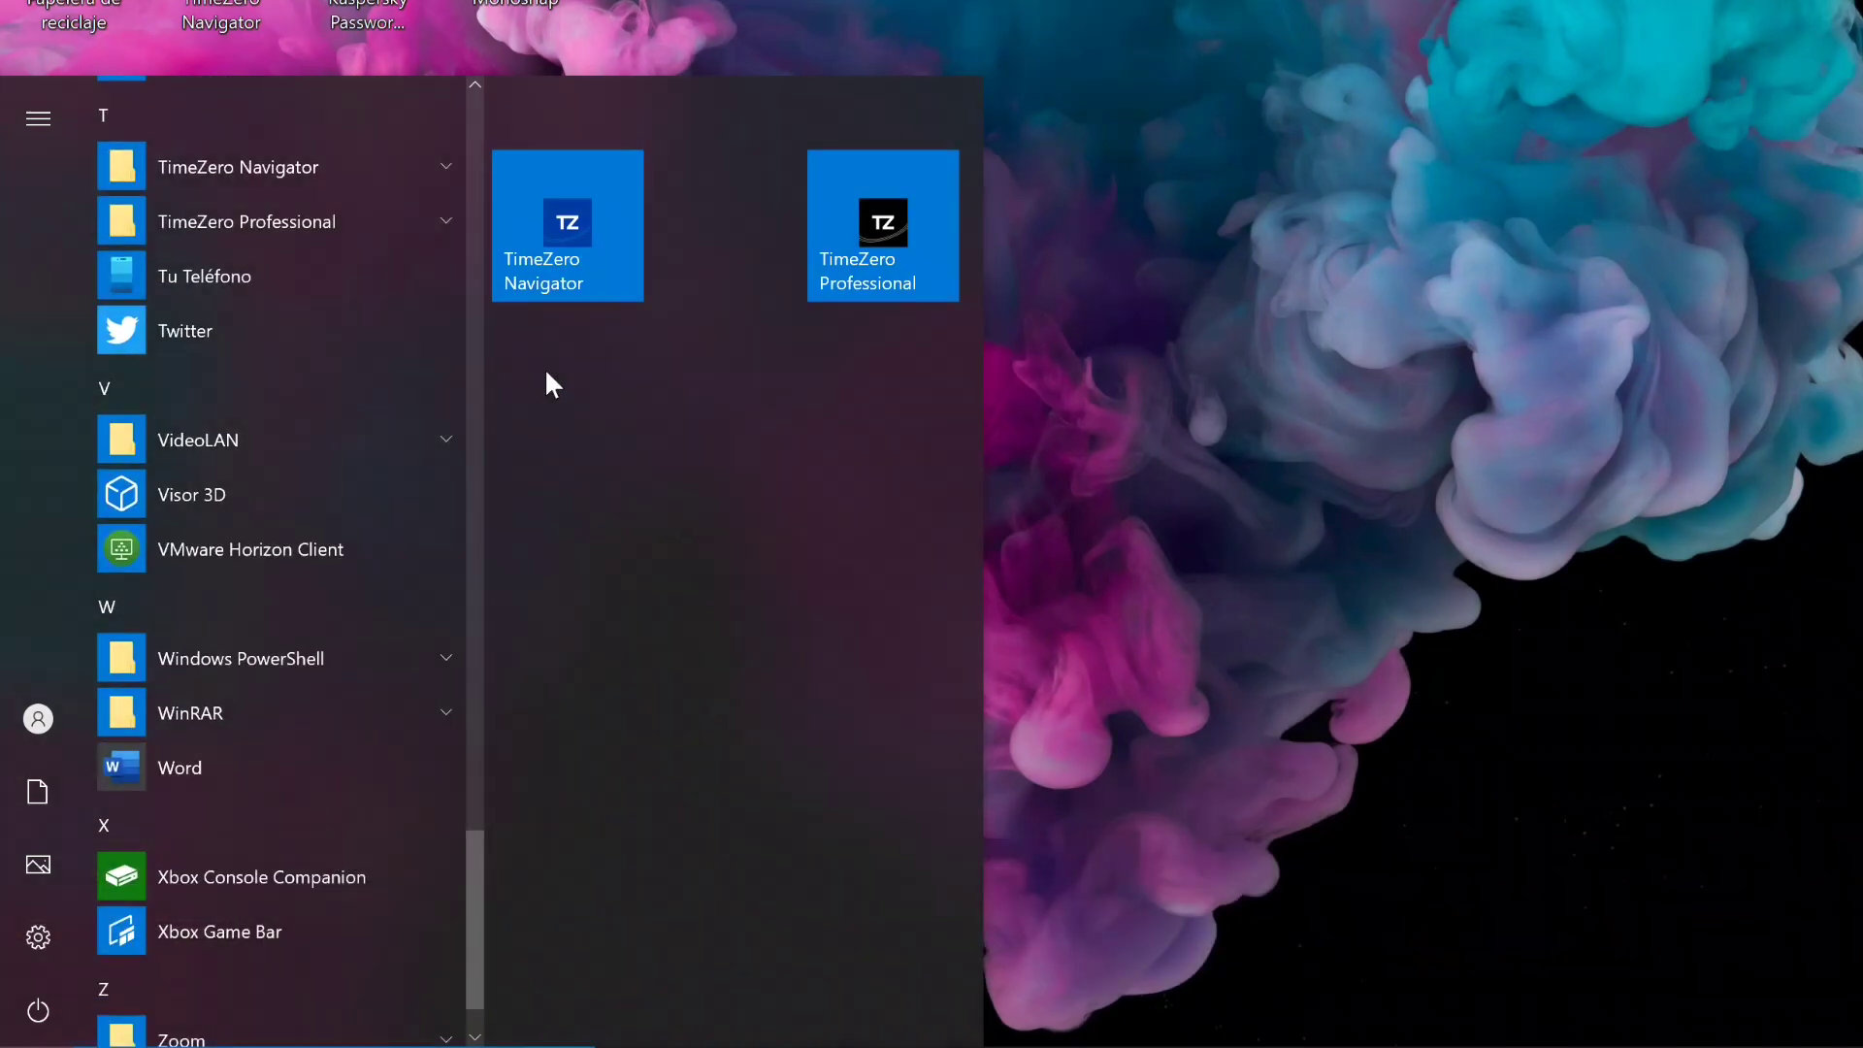
click(443, 224)
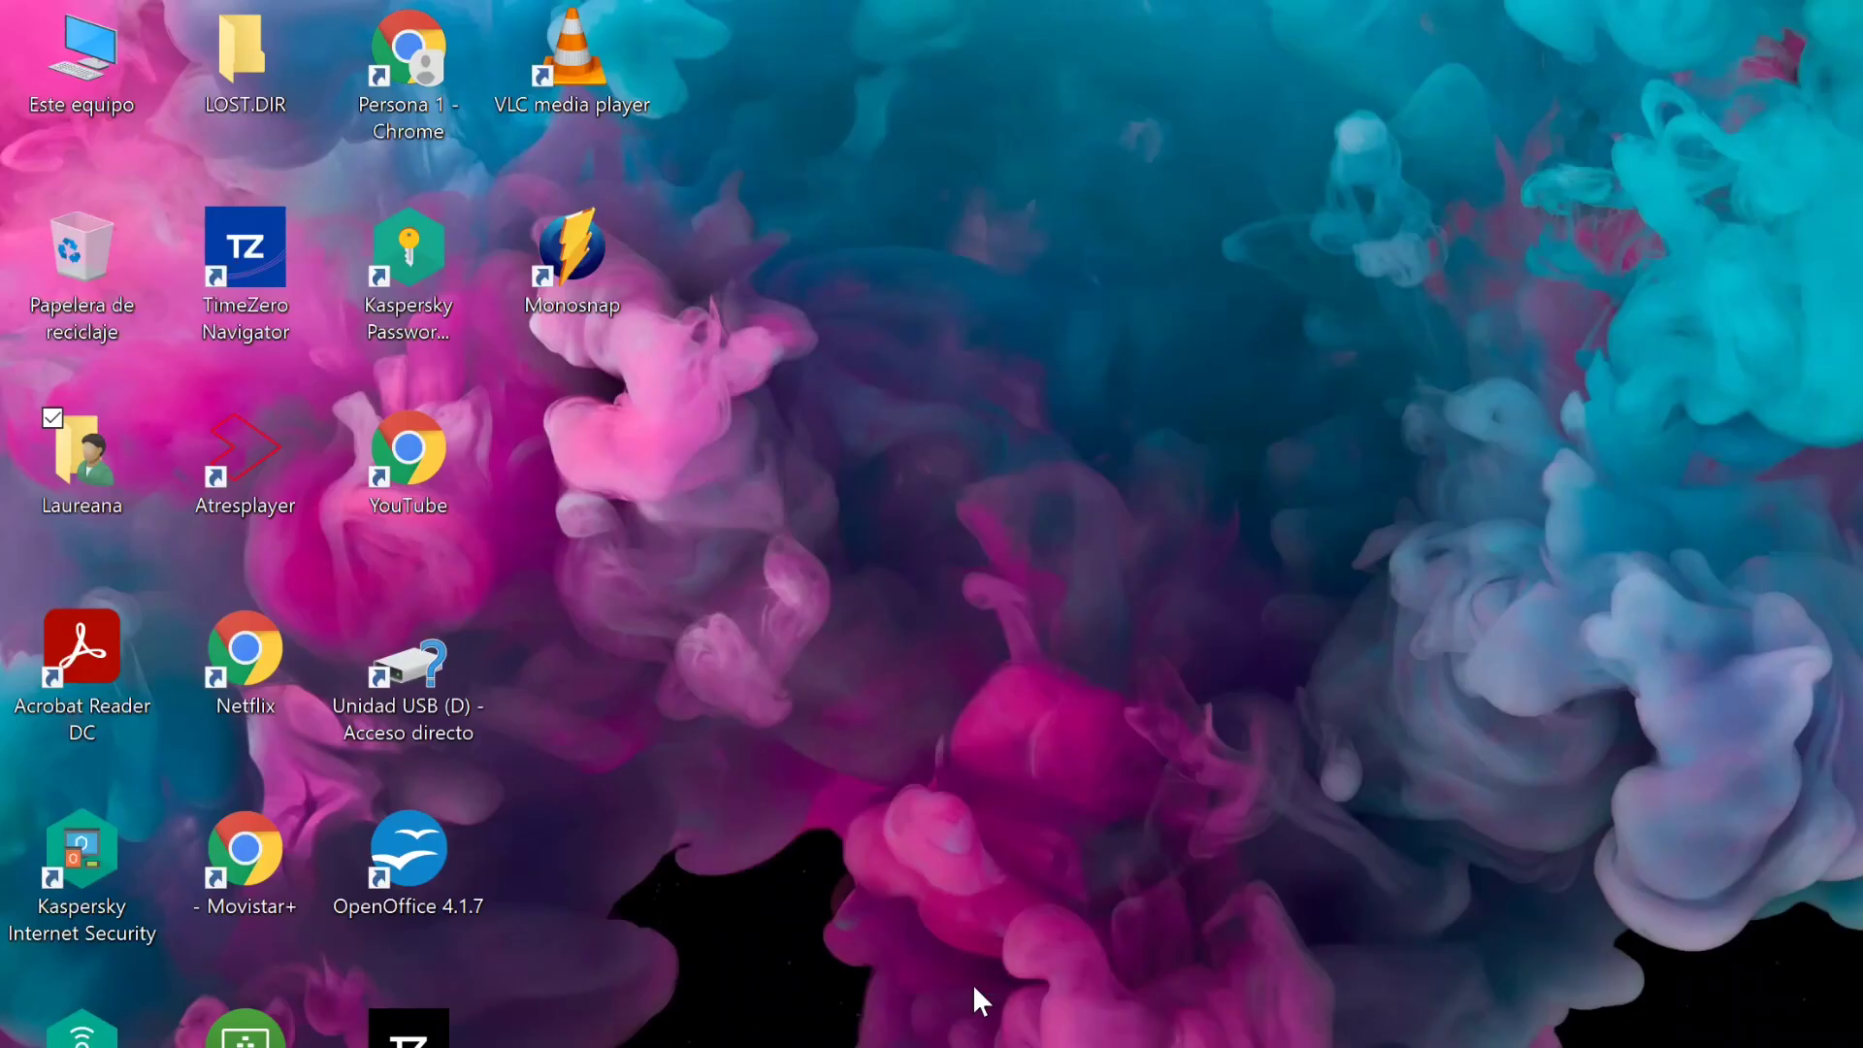
click(1086, 188)
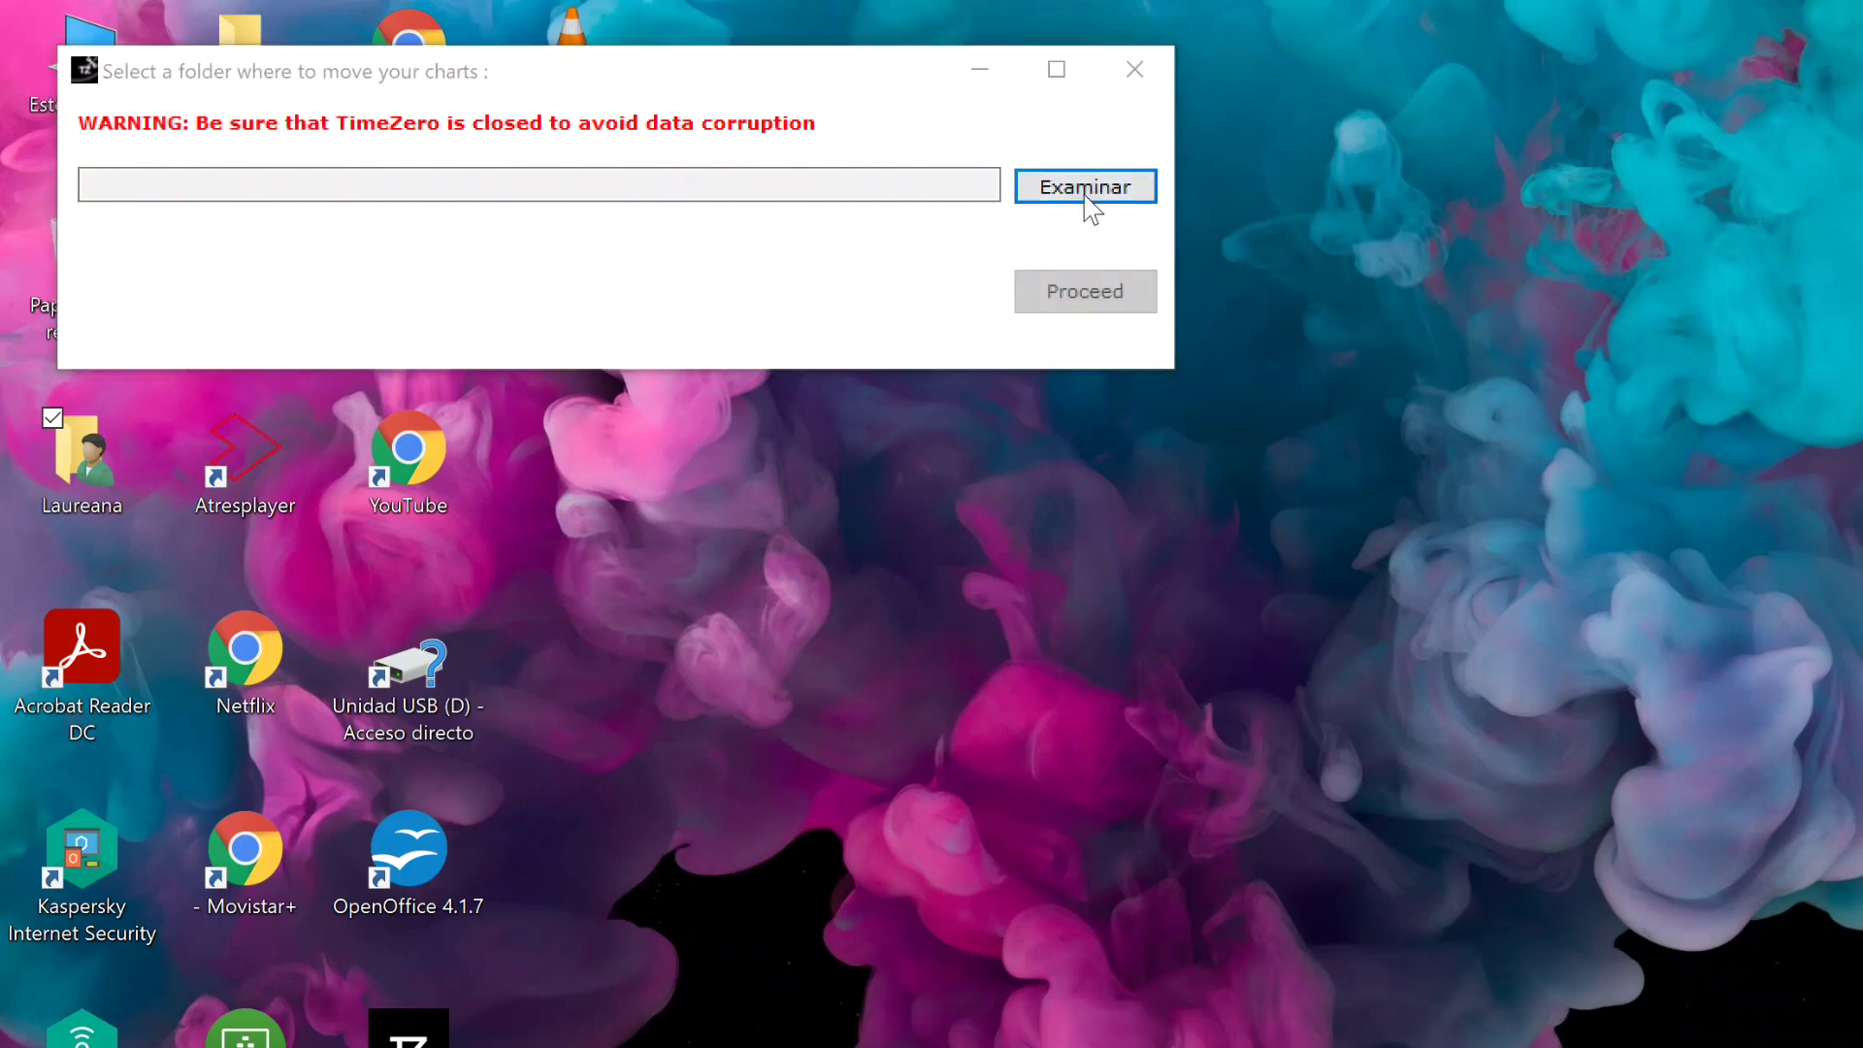
Step: Look through the My TimeZero folder under Documentos as a chart destination, and cancel the folder selection
click(1029, 701)
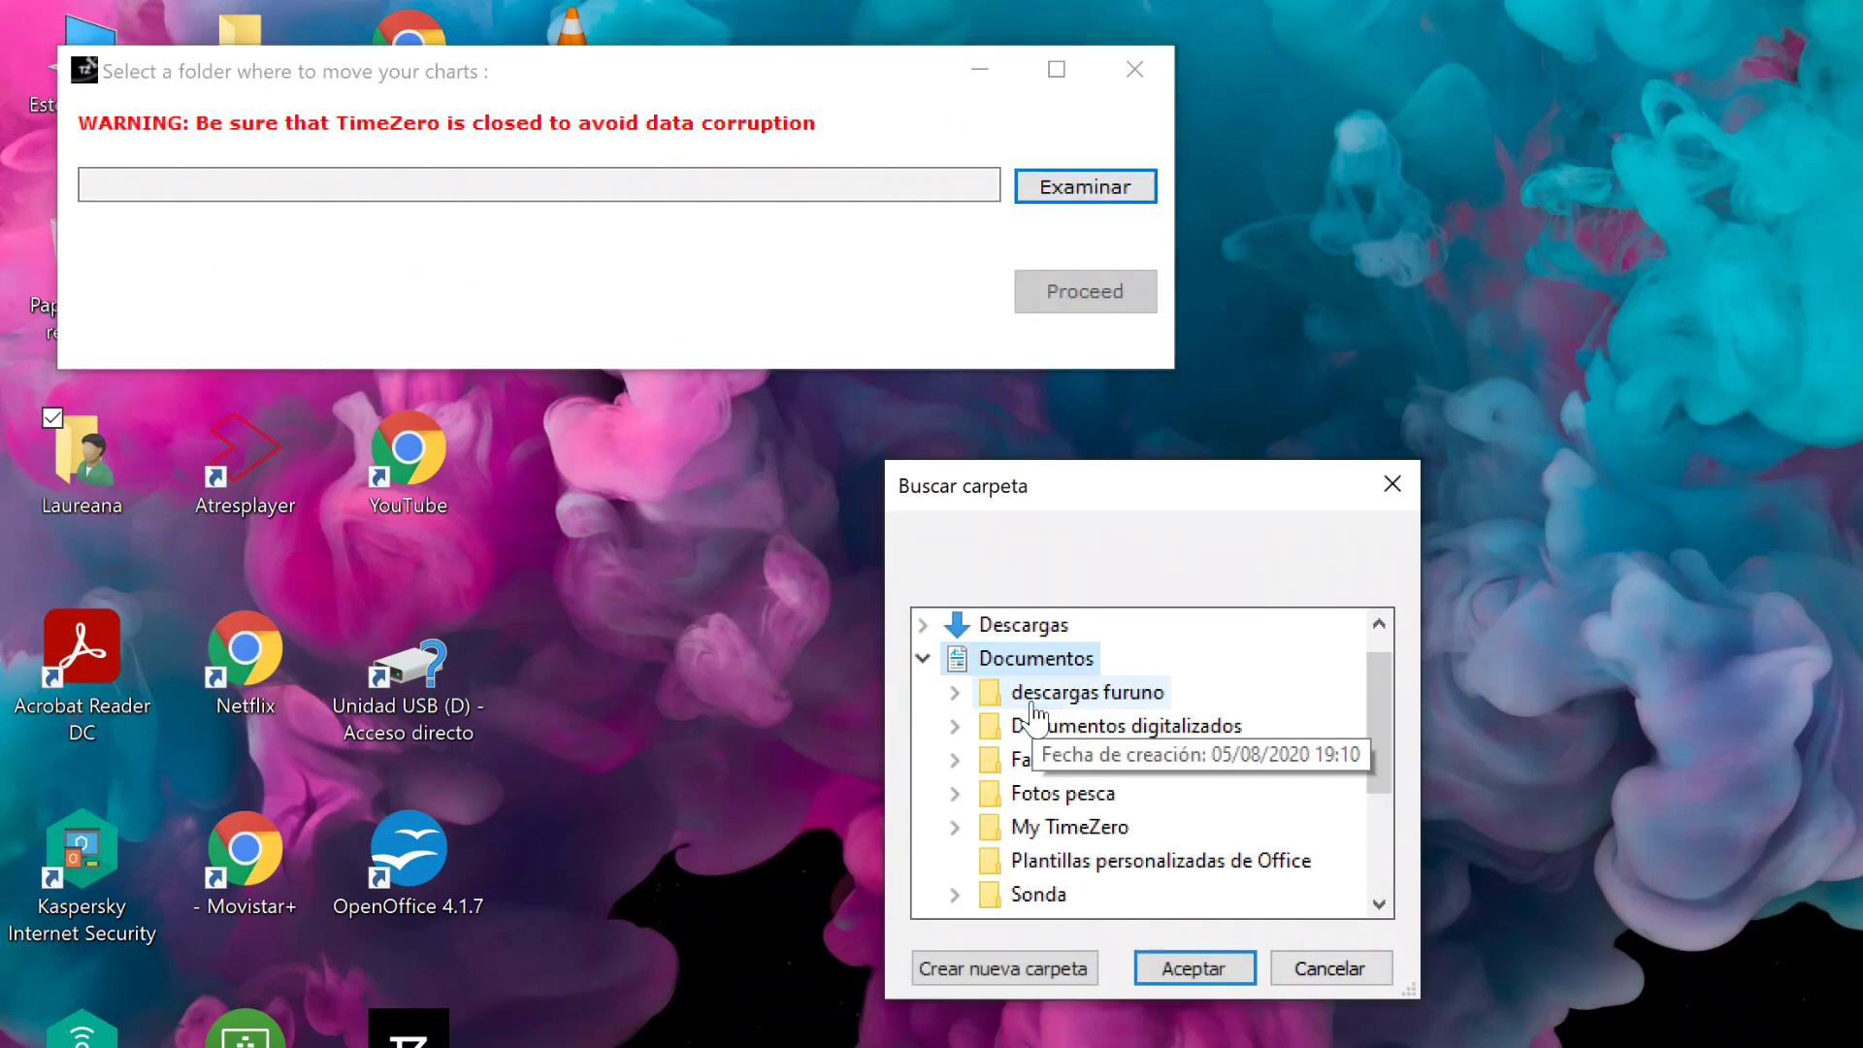
click(1077, 828)
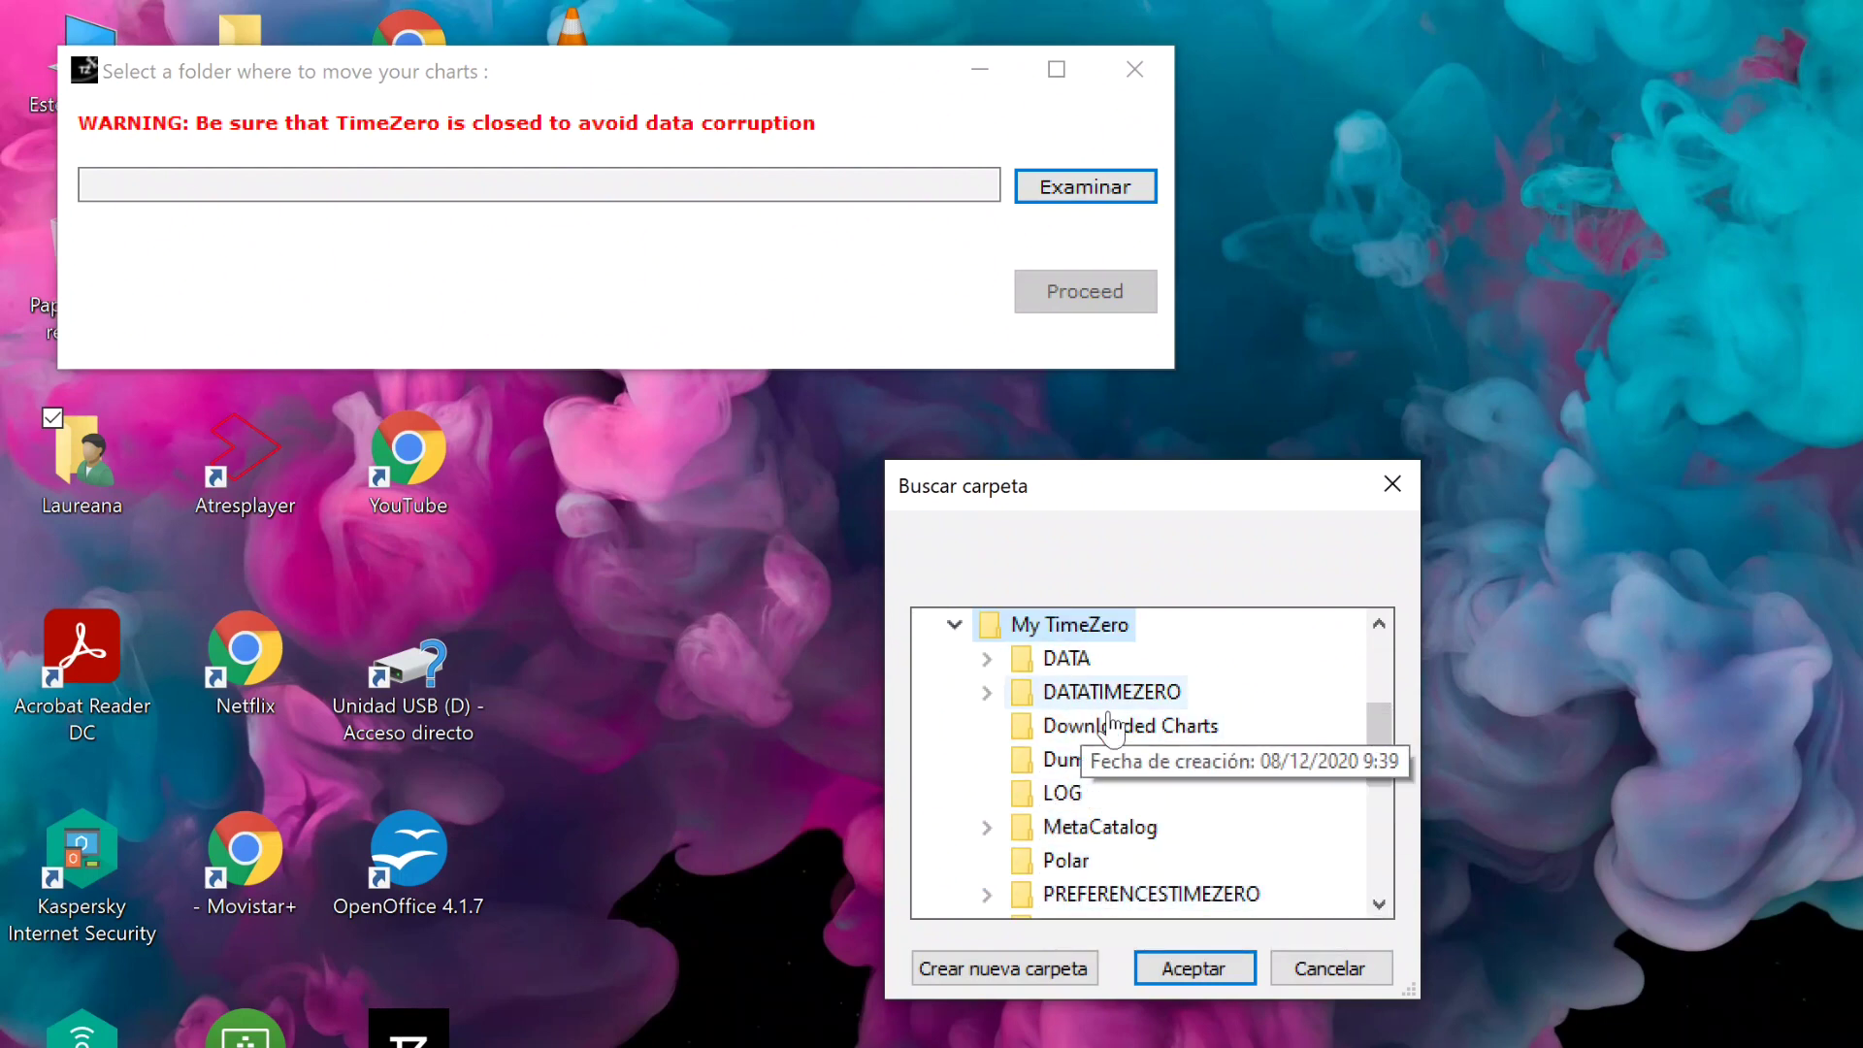
mouse_move(1386, 728)
mouse_down()
mouse_move(1377, 825)
mouse_move(1375, 763)
mouse_up()
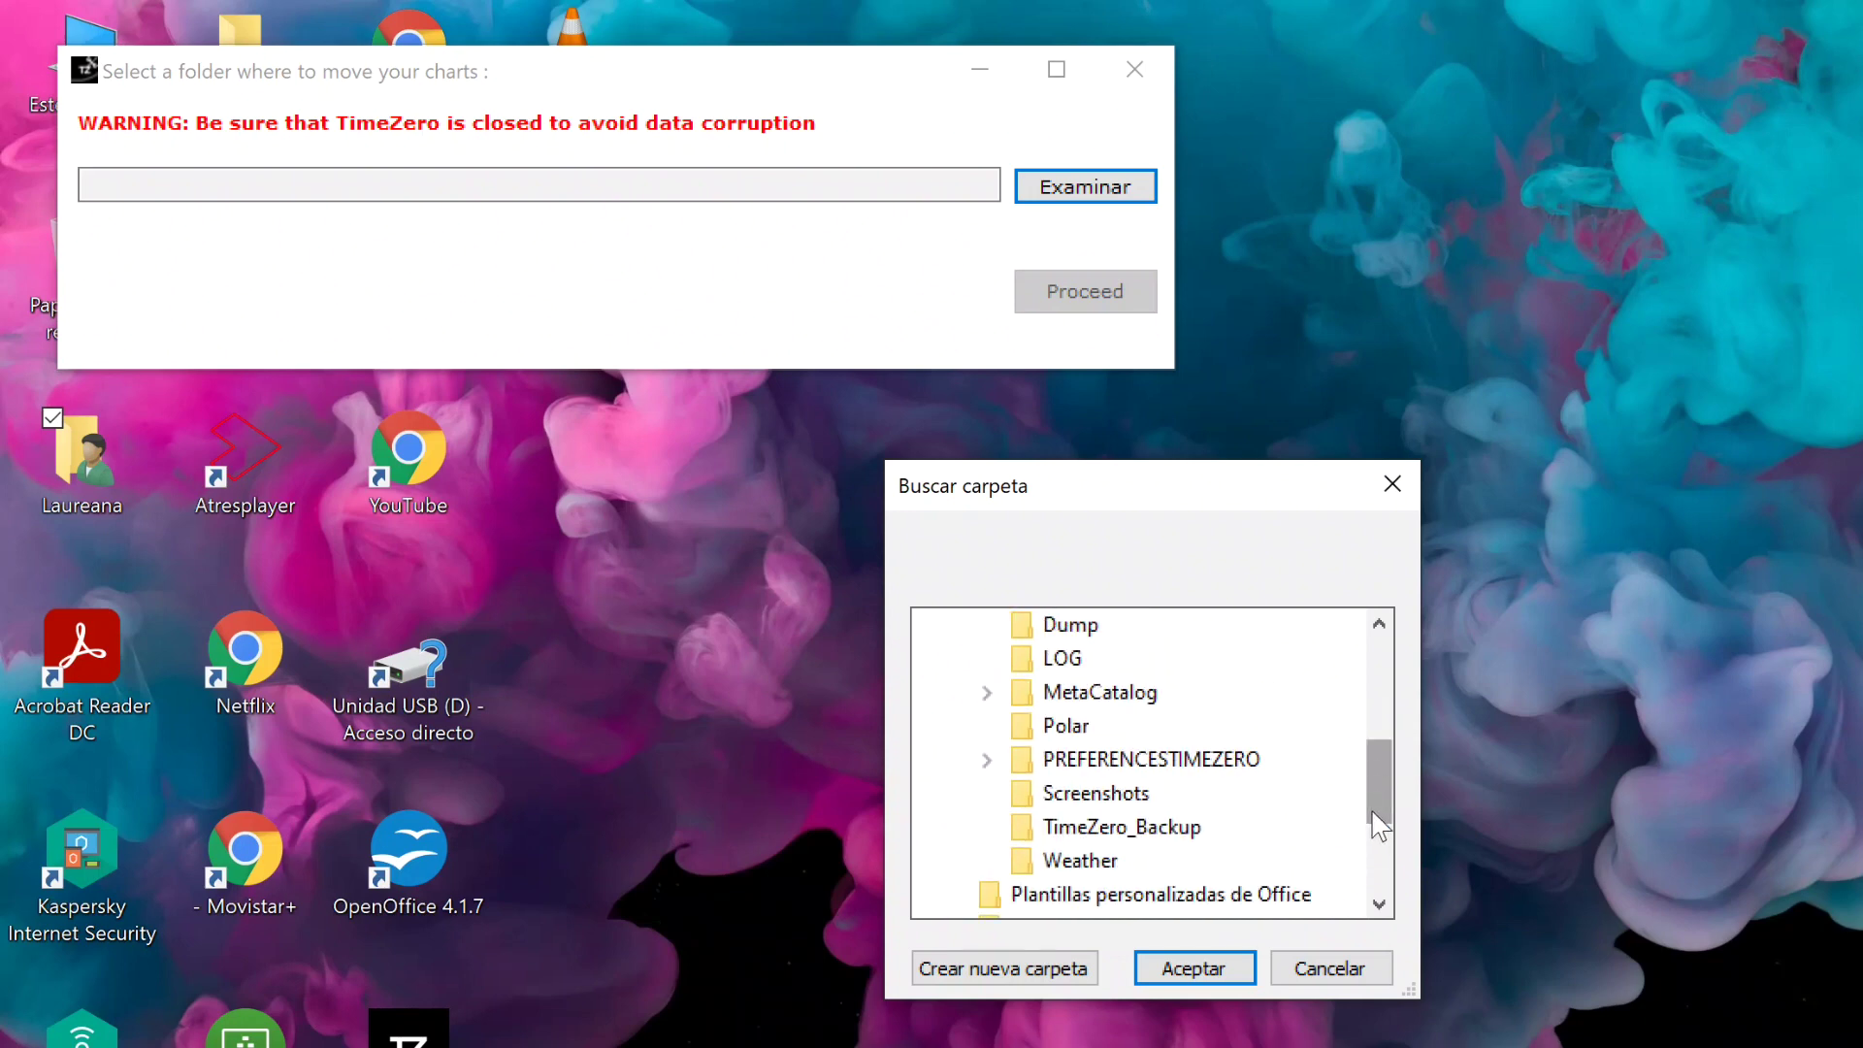
click(1312, 969)
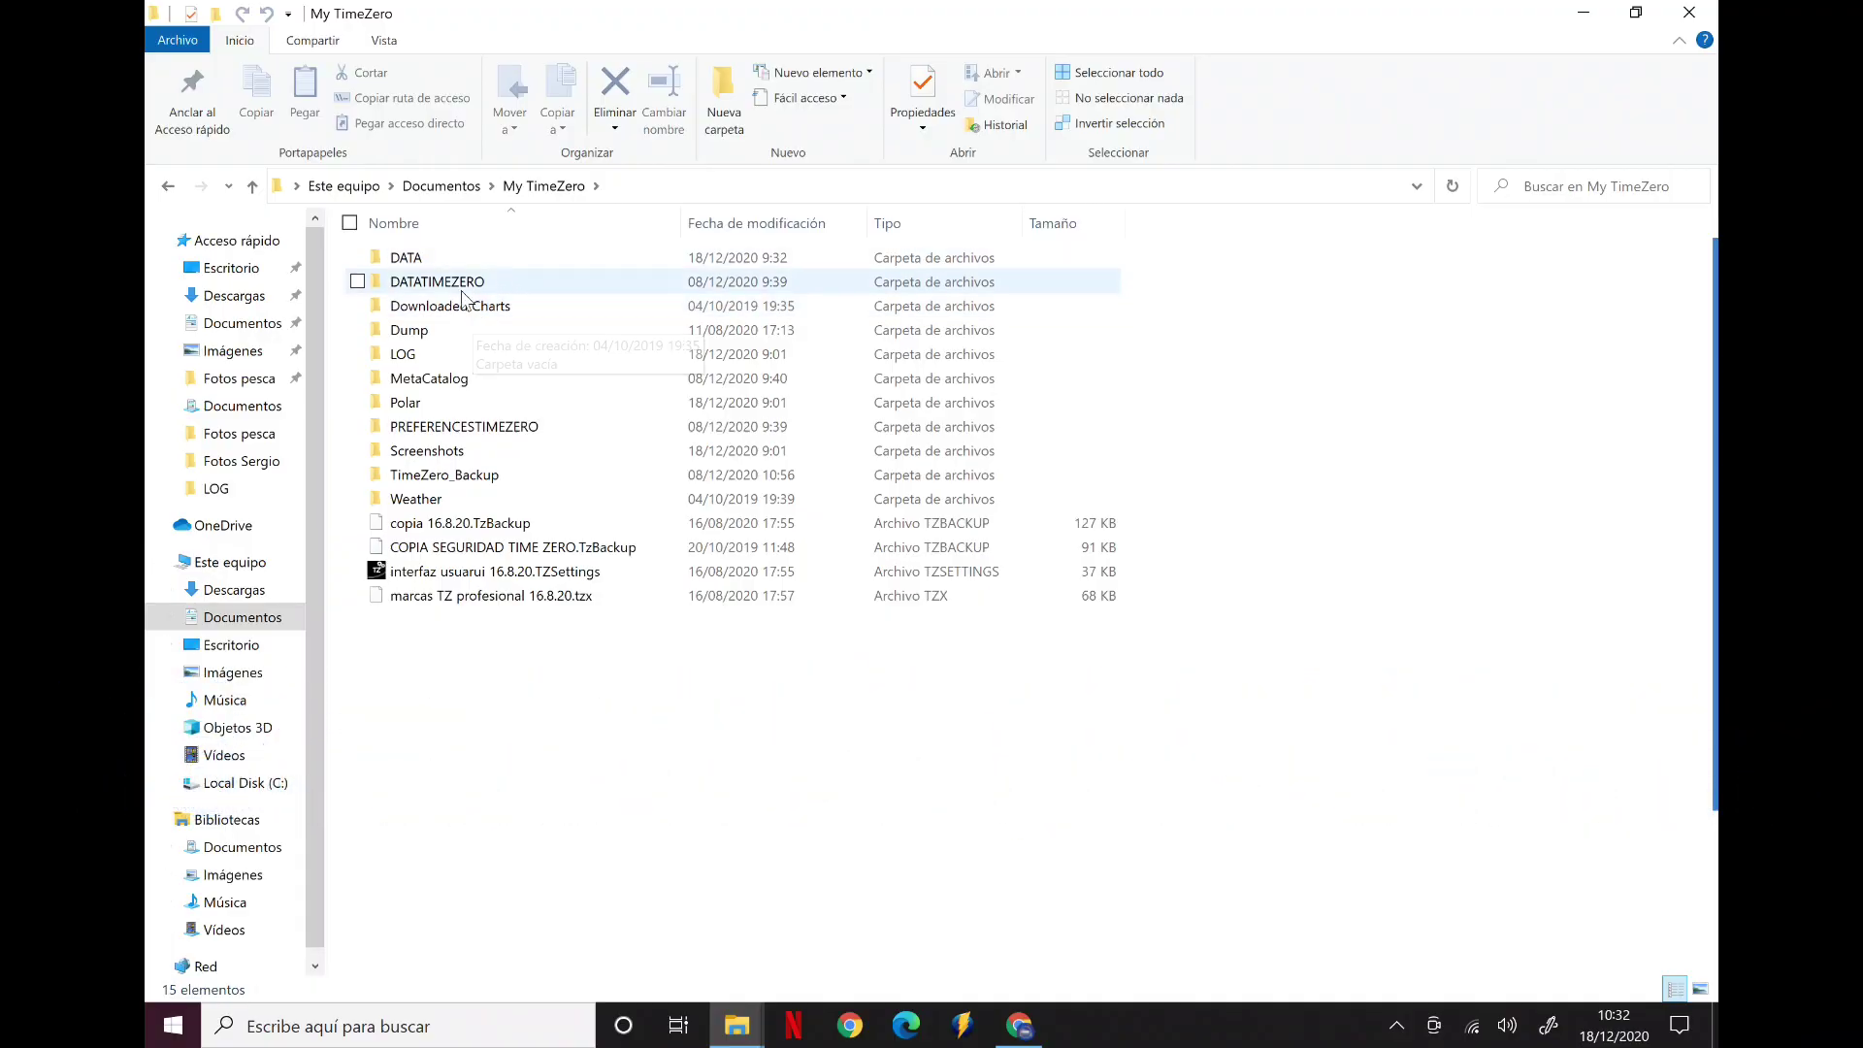
Step: Examine the PBG database files inside My TimeZero's DATA folder in File Explorer, and return to the parent folder
click(456, 263)
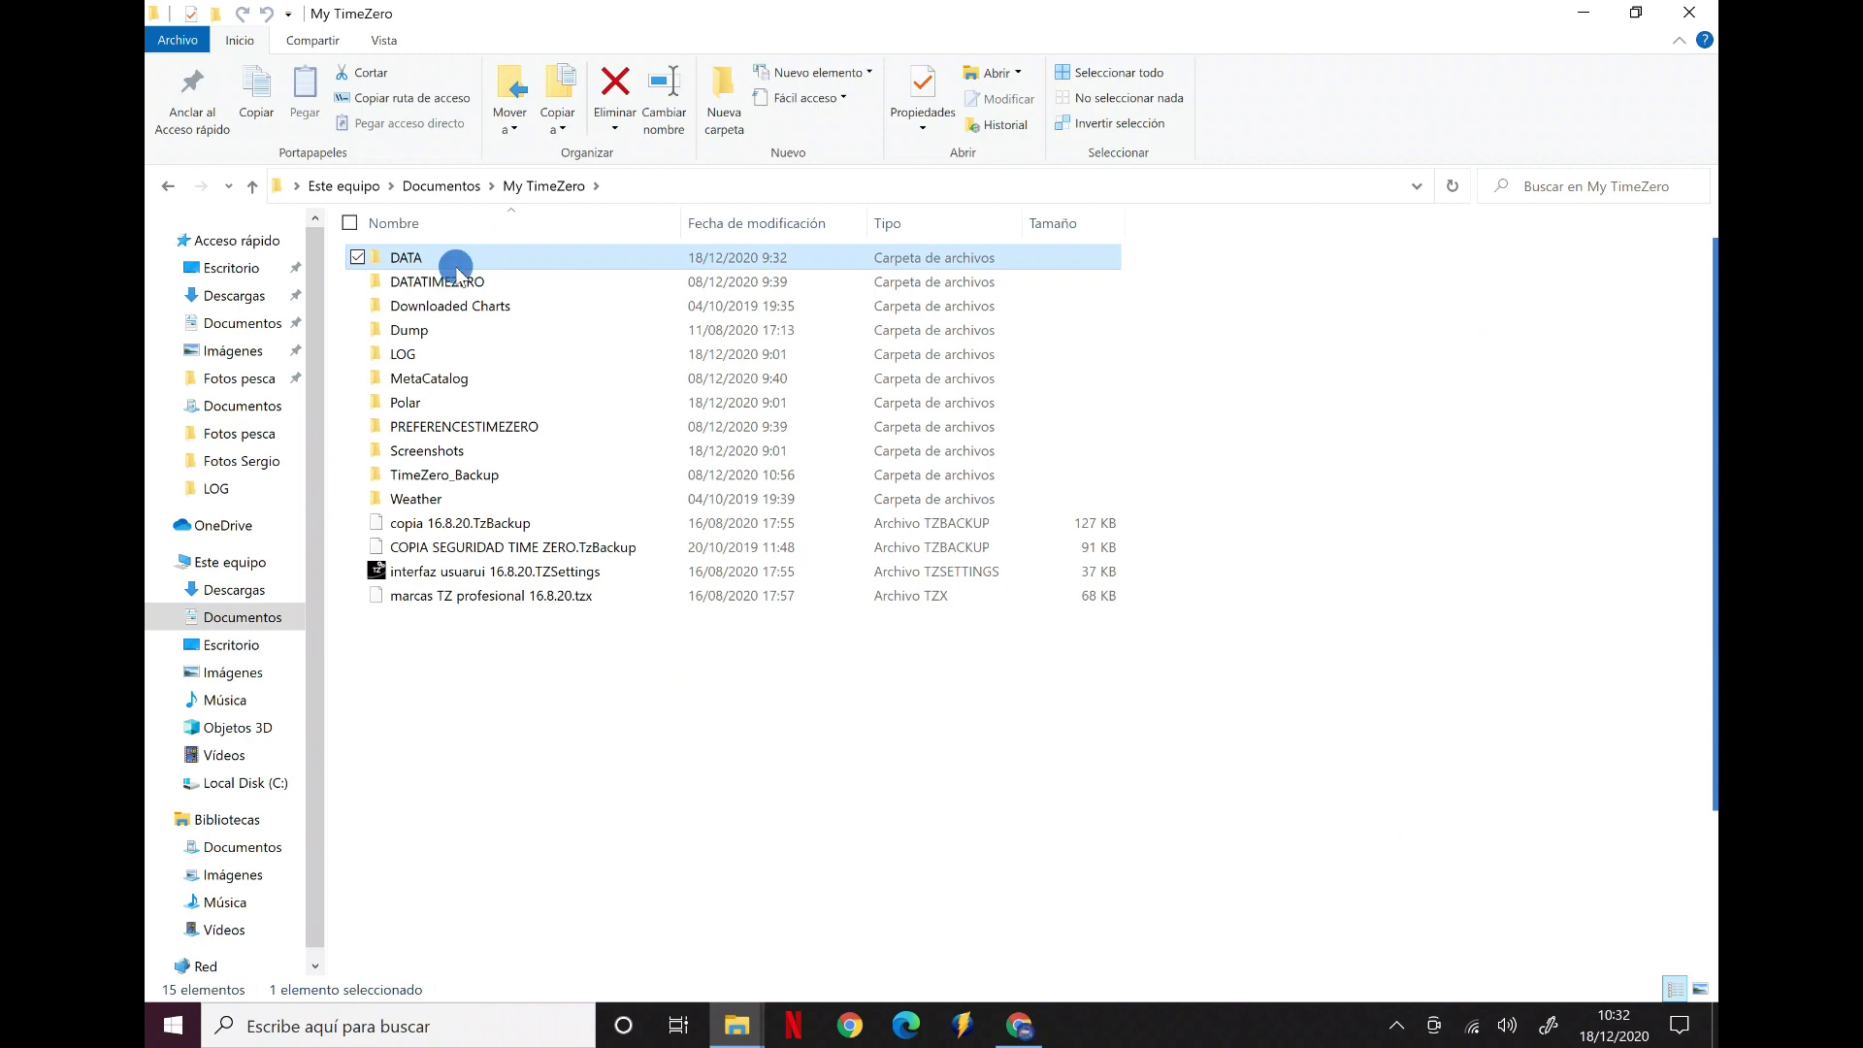
double_click(456, 266)
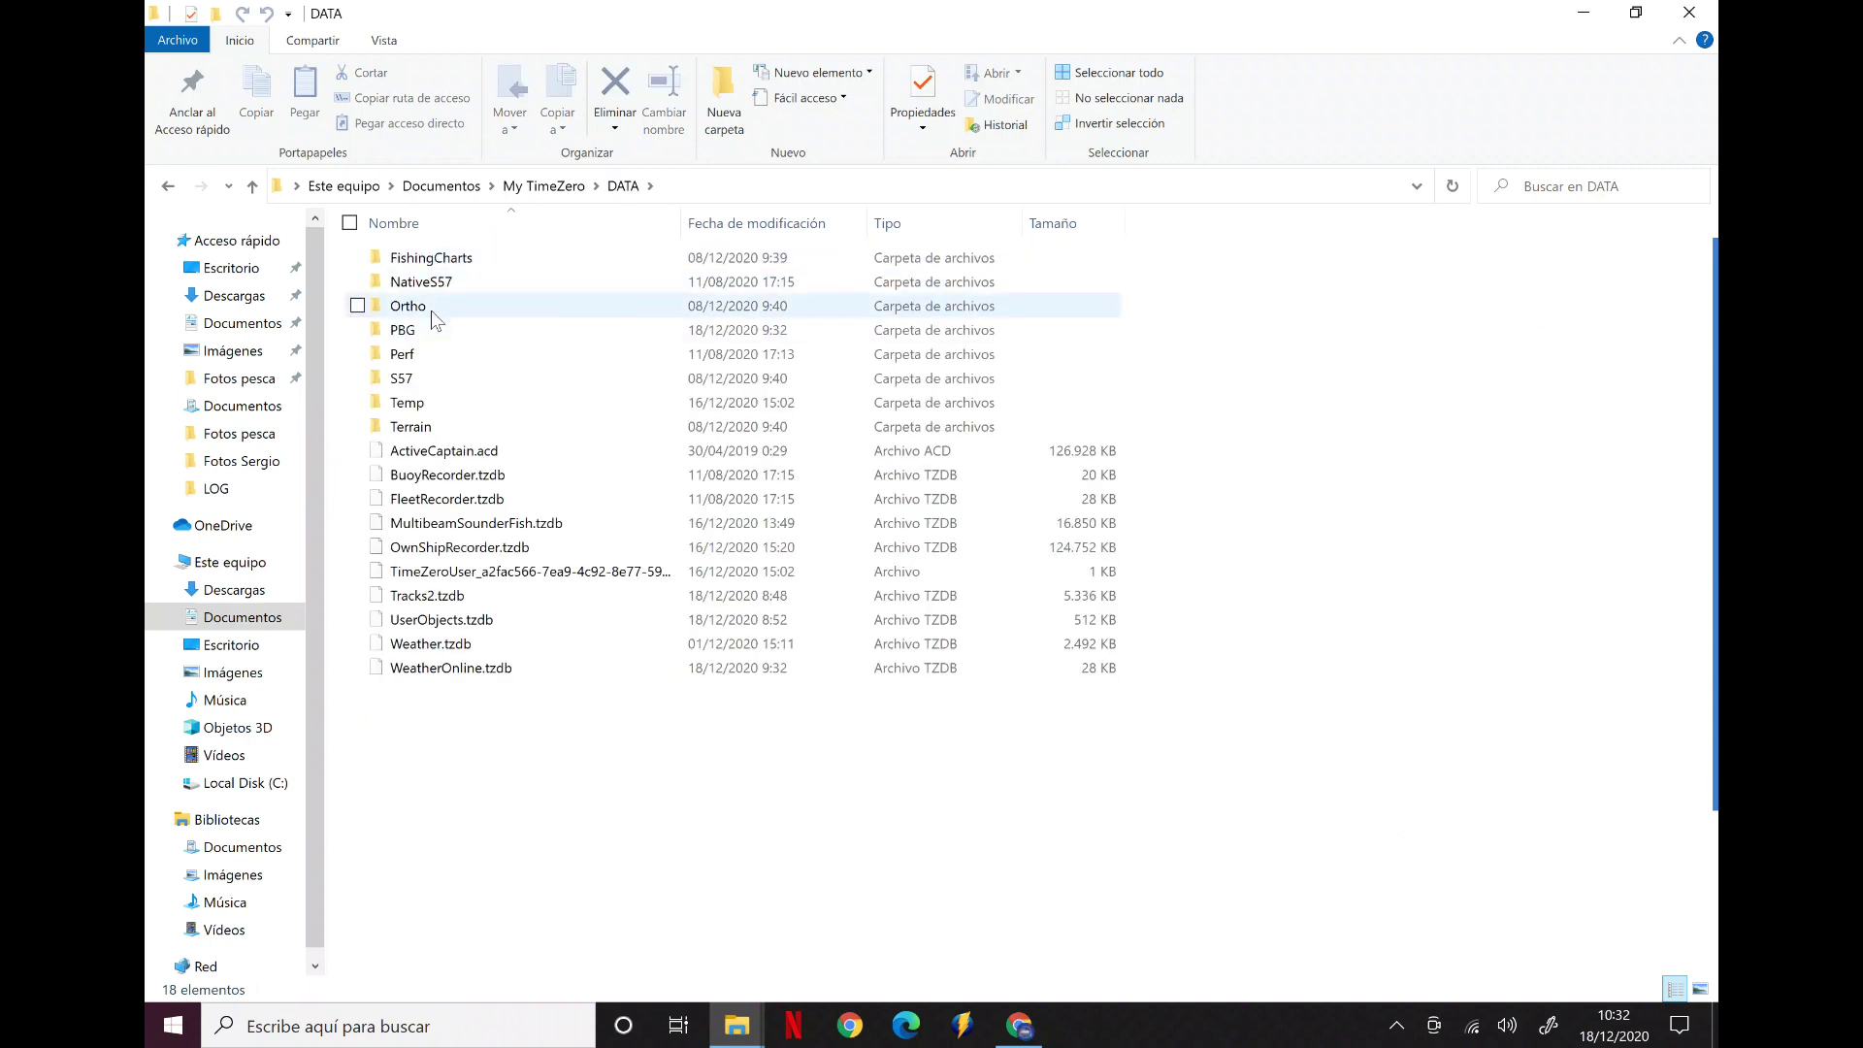
double_click(428, 330)
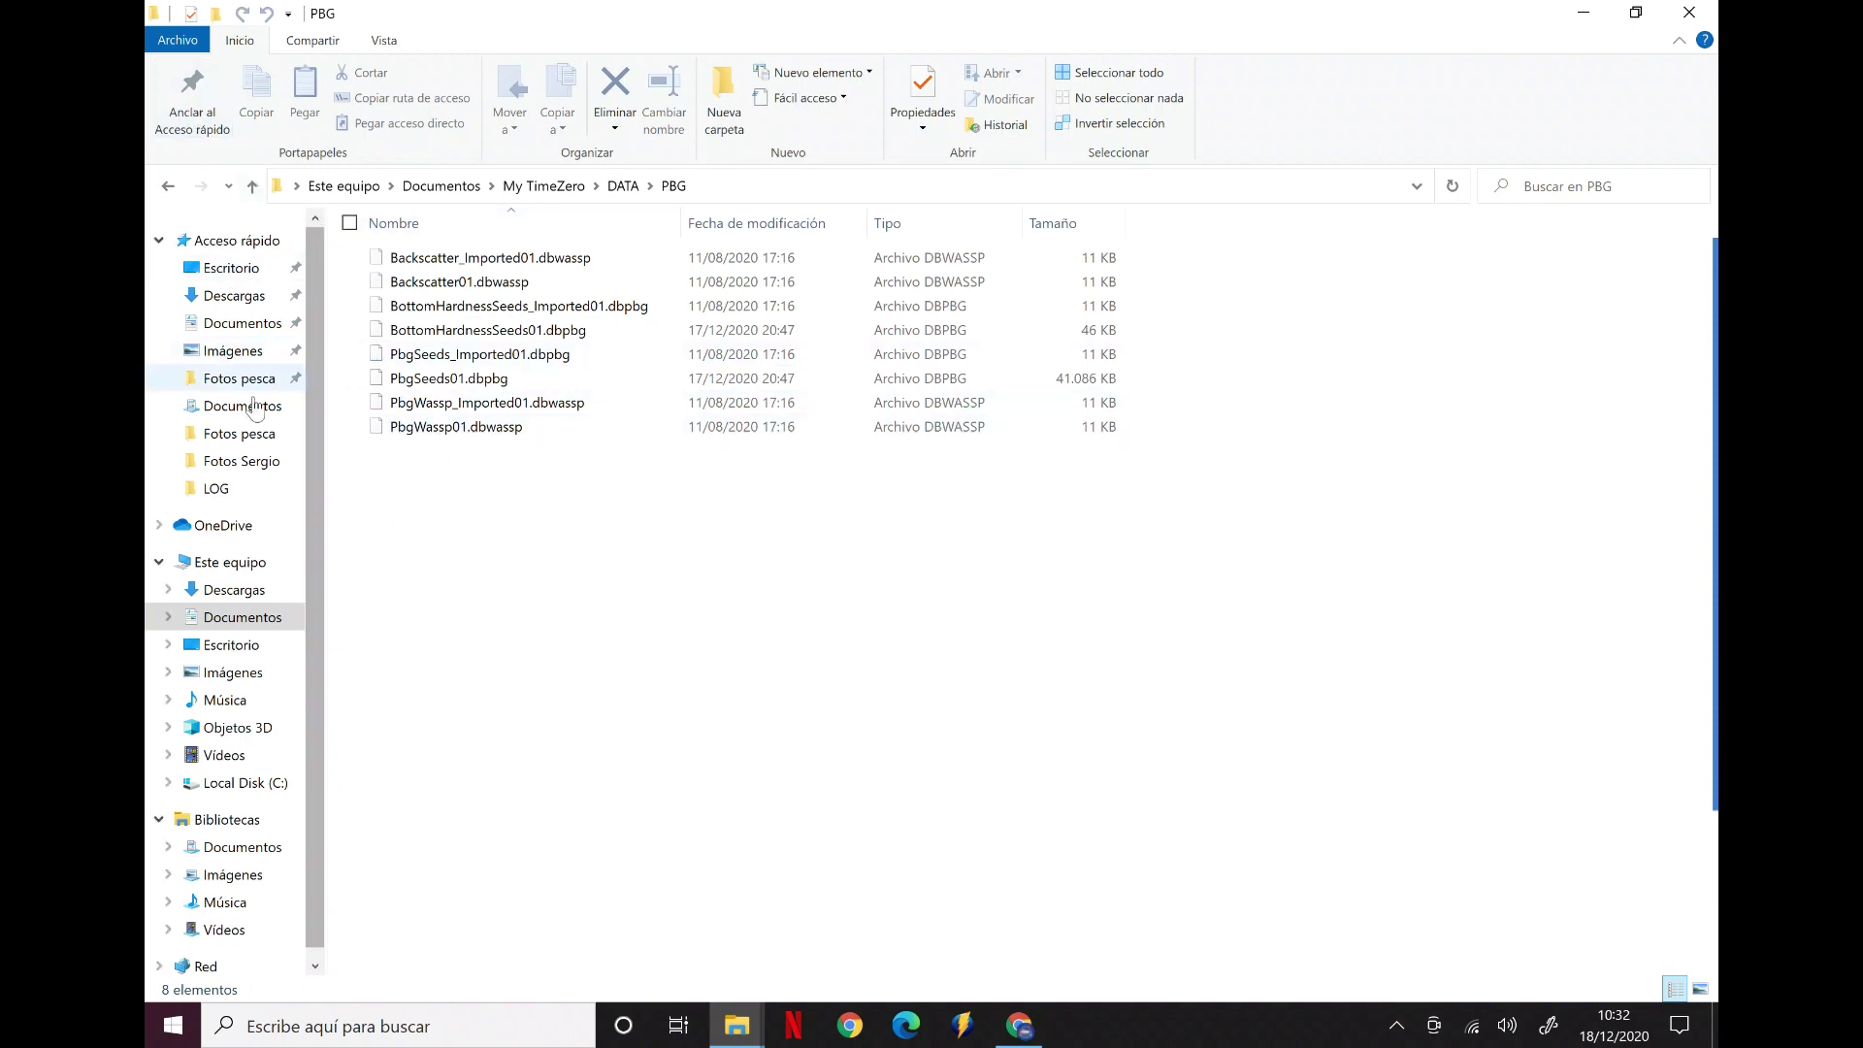
click(169, 184)
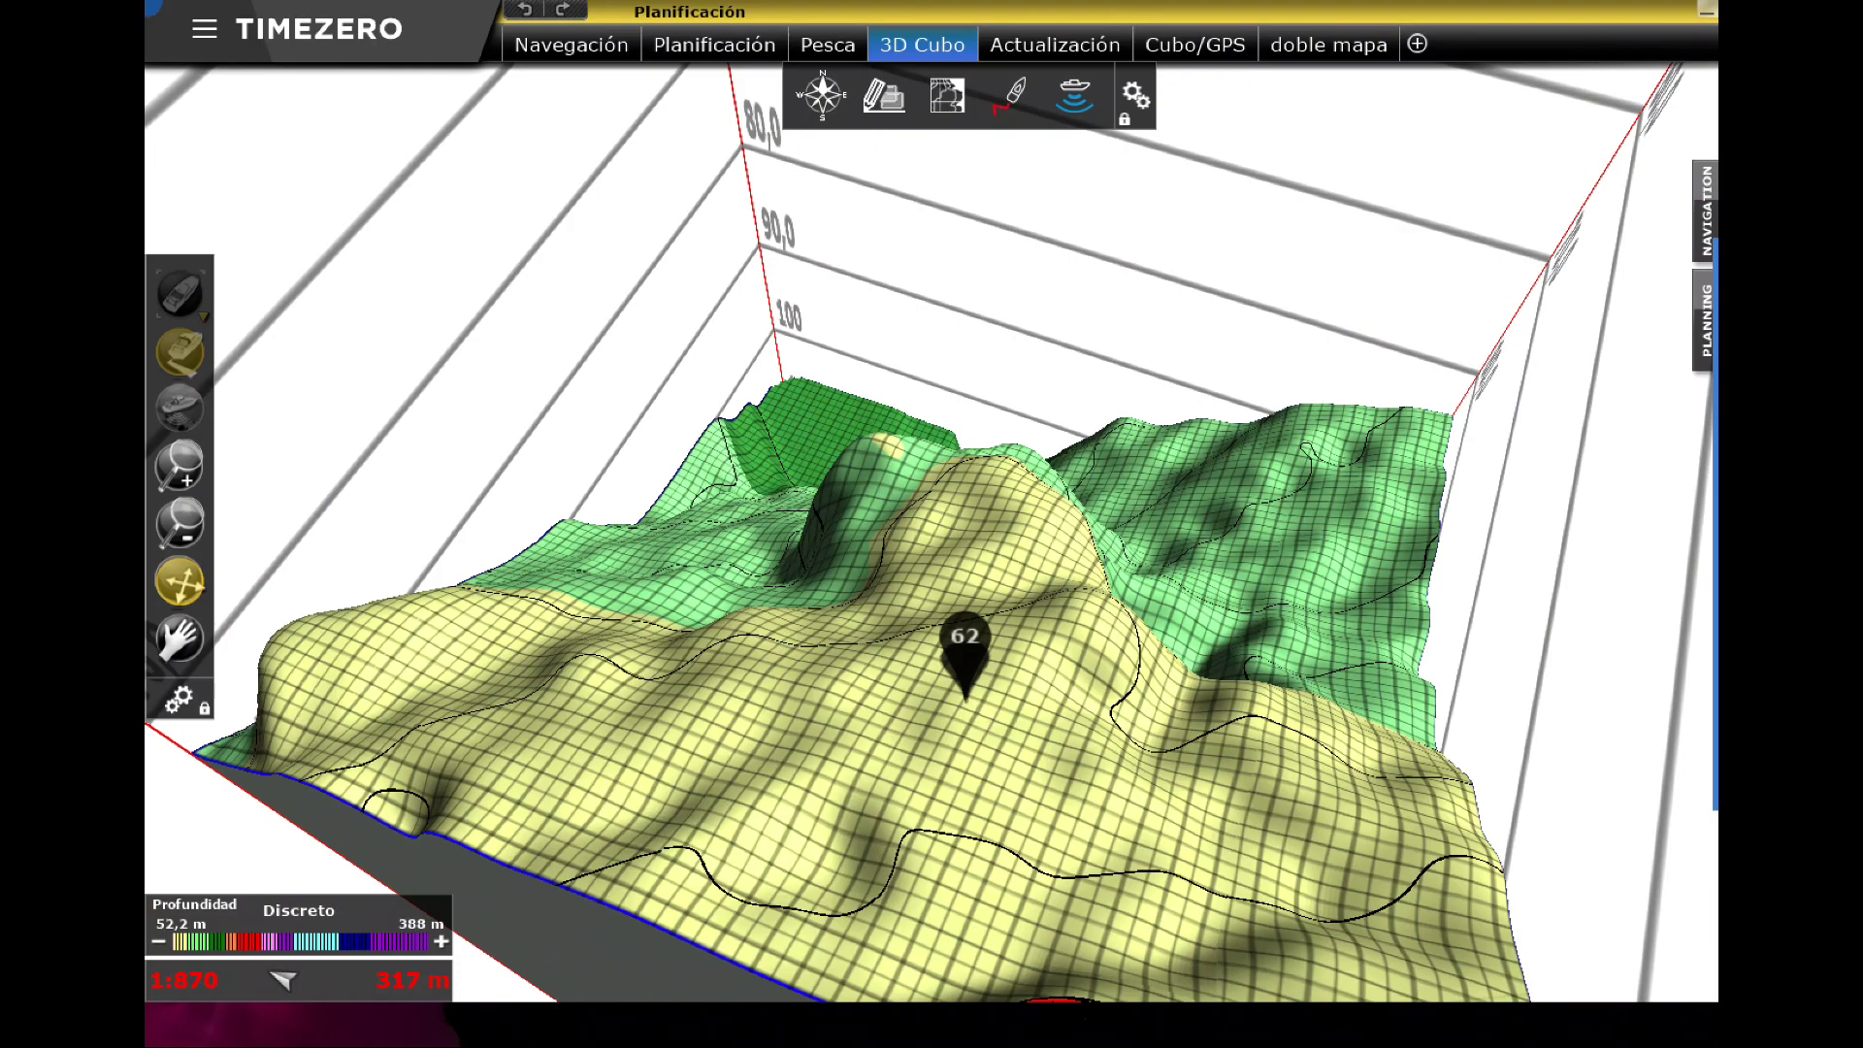
Step: Switch to TIMEZERO's 3D Cubo work area and view the seabed relief from another angle
mouse_move(965, 694)
mouse_down()
mouse_move(1226, 699)
mouse_move(1310, 641)
mouse_move(1256, 666)
mouse_move(1282, 707)
mouse_move(1262, 679)
mouse_move(1322, 728)
mouse_move(1436, 748)
mouse_move(1475, 864)
mouse_up()
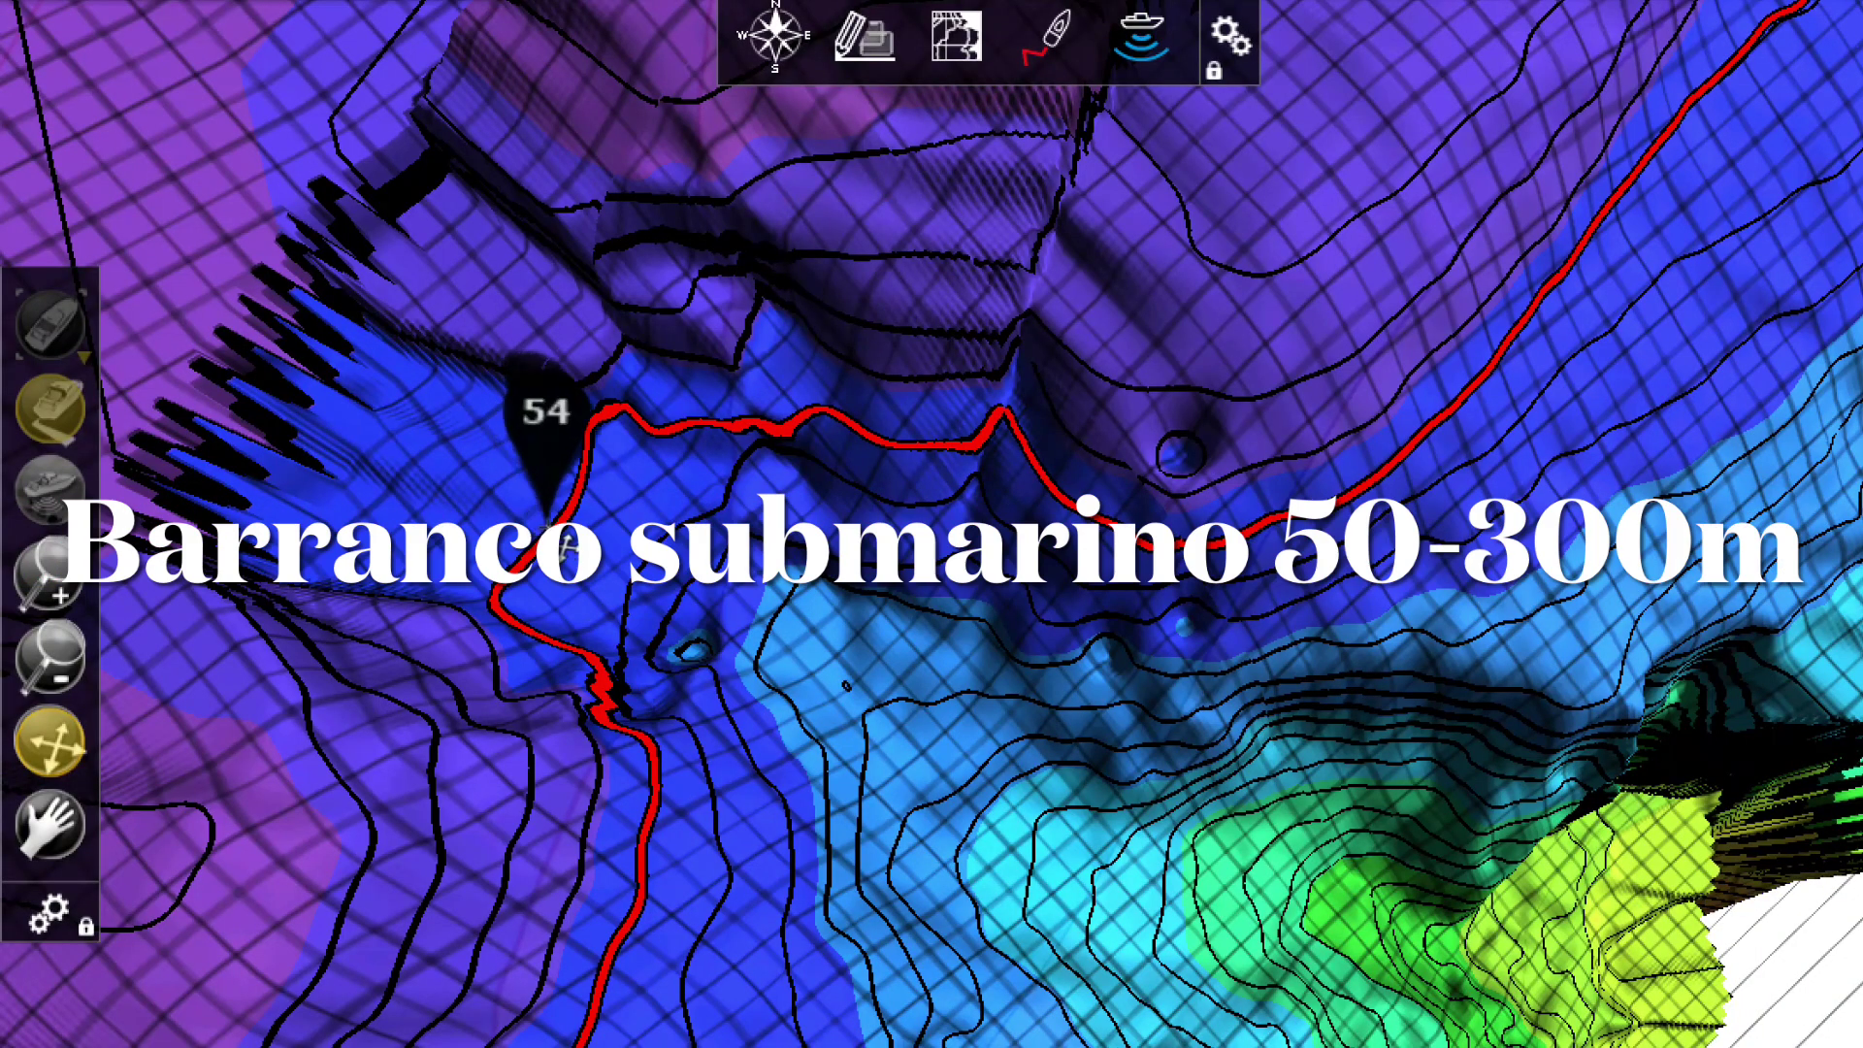
Step: Examine the submarine canyon's 3D relief from overhead and oblique angles, following its depth contours, walls and slopes
drag(568, 548, 500, 643)
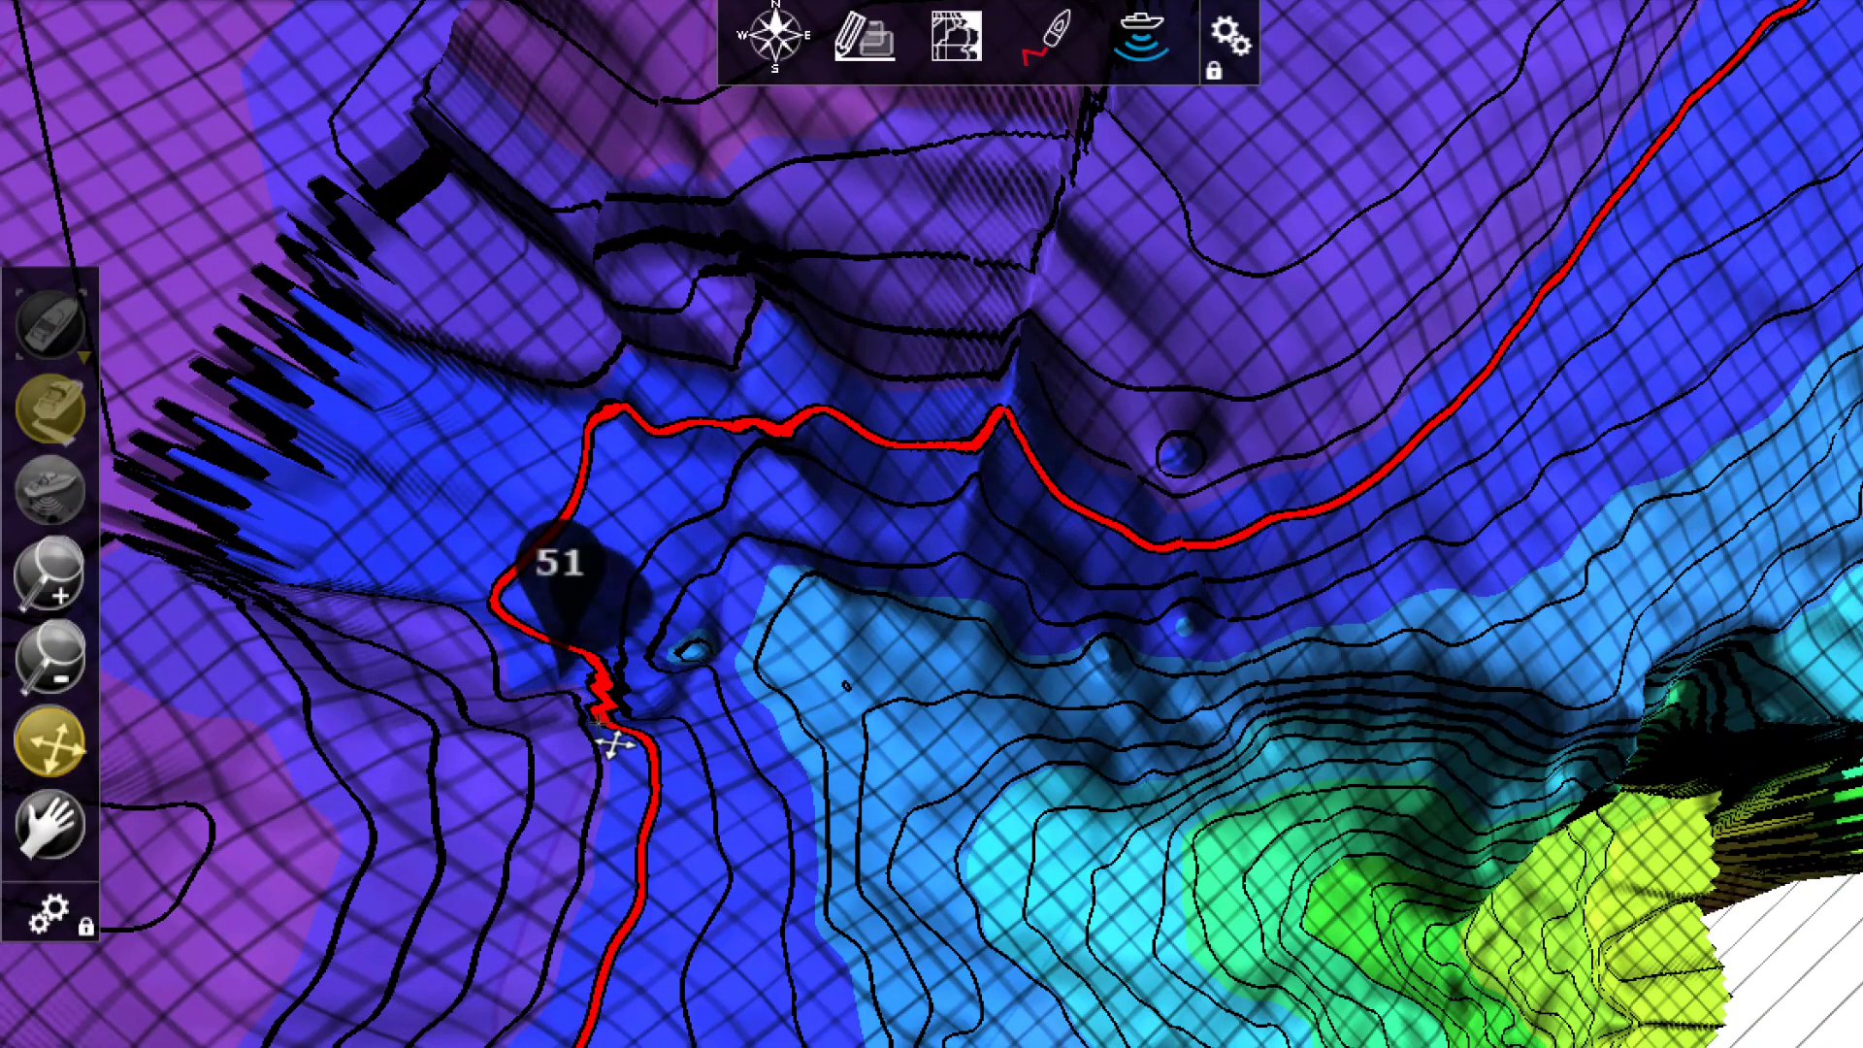
mouse_move(651, 451)
mouse_down()
mouse_move(1106, 541)
mouse_move(1202, 539)
mouse_up()
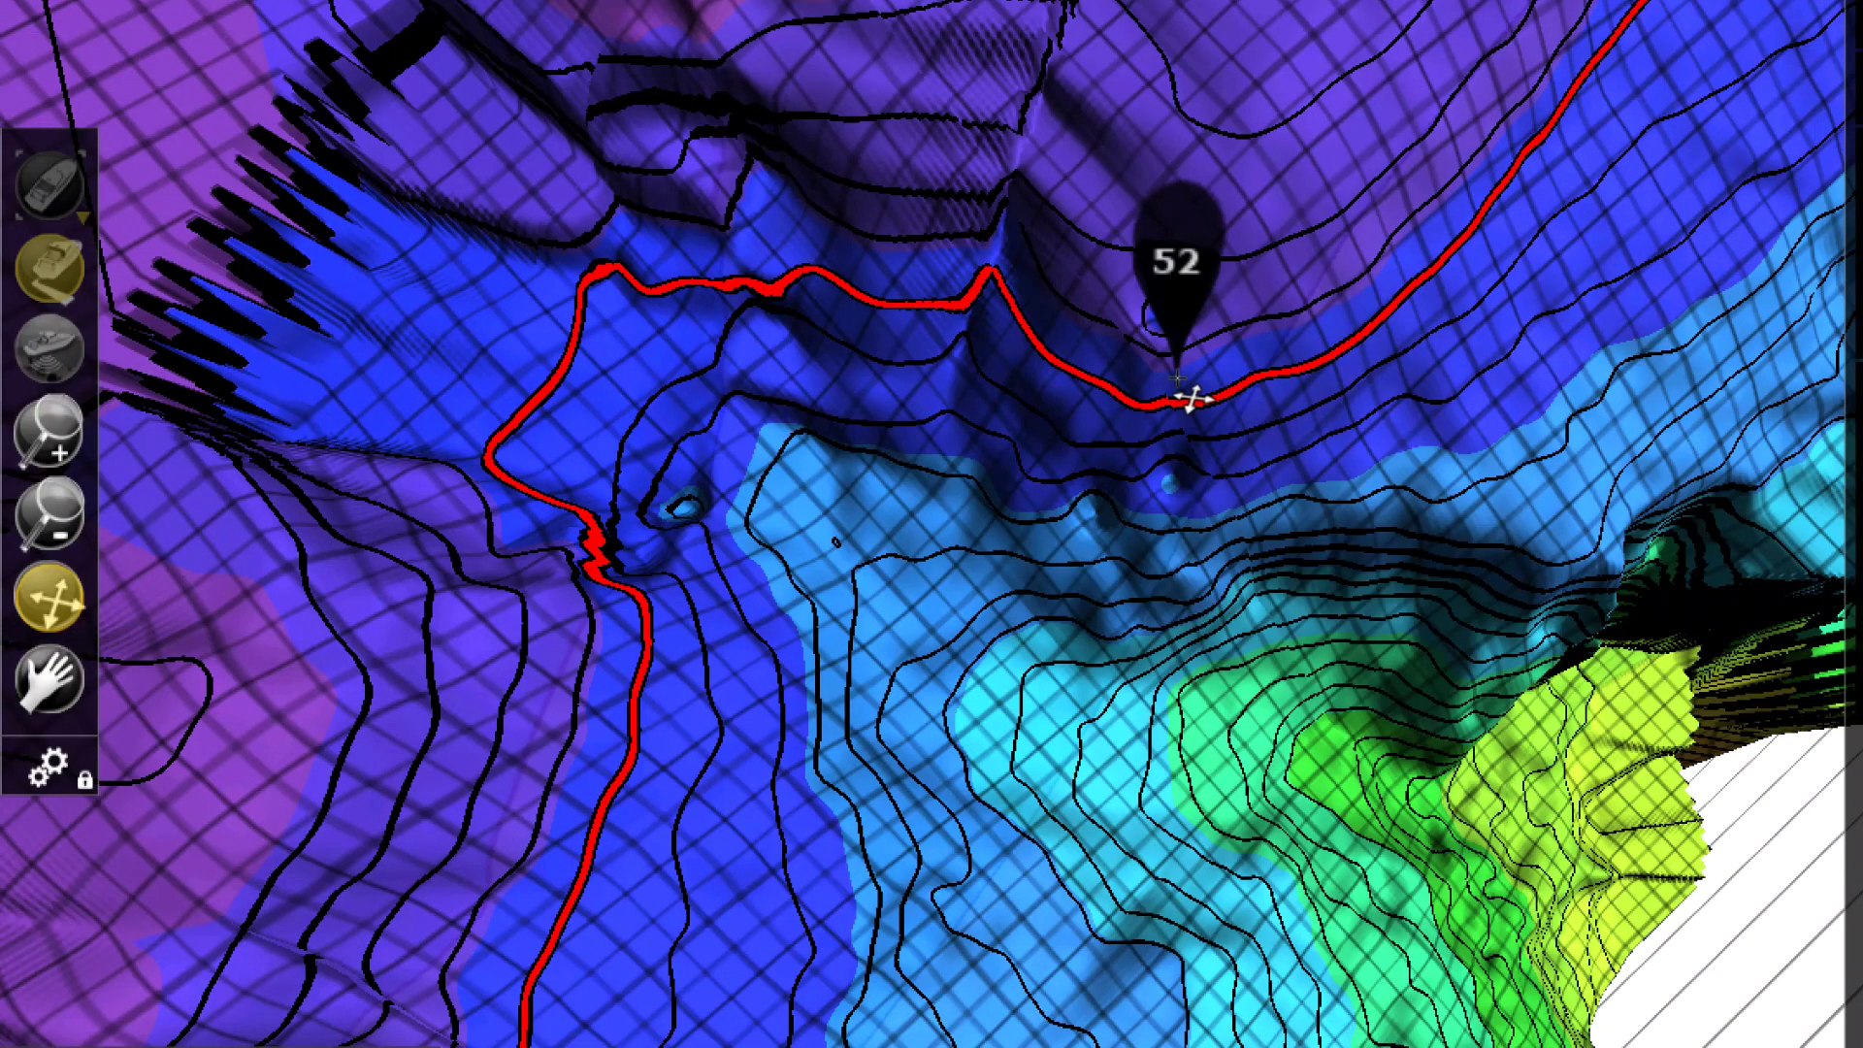
mouse_move(1192, 398)
mouse_down()
mouse_move(1048, 491)
mouse_move(985, 501)
mouse_up()
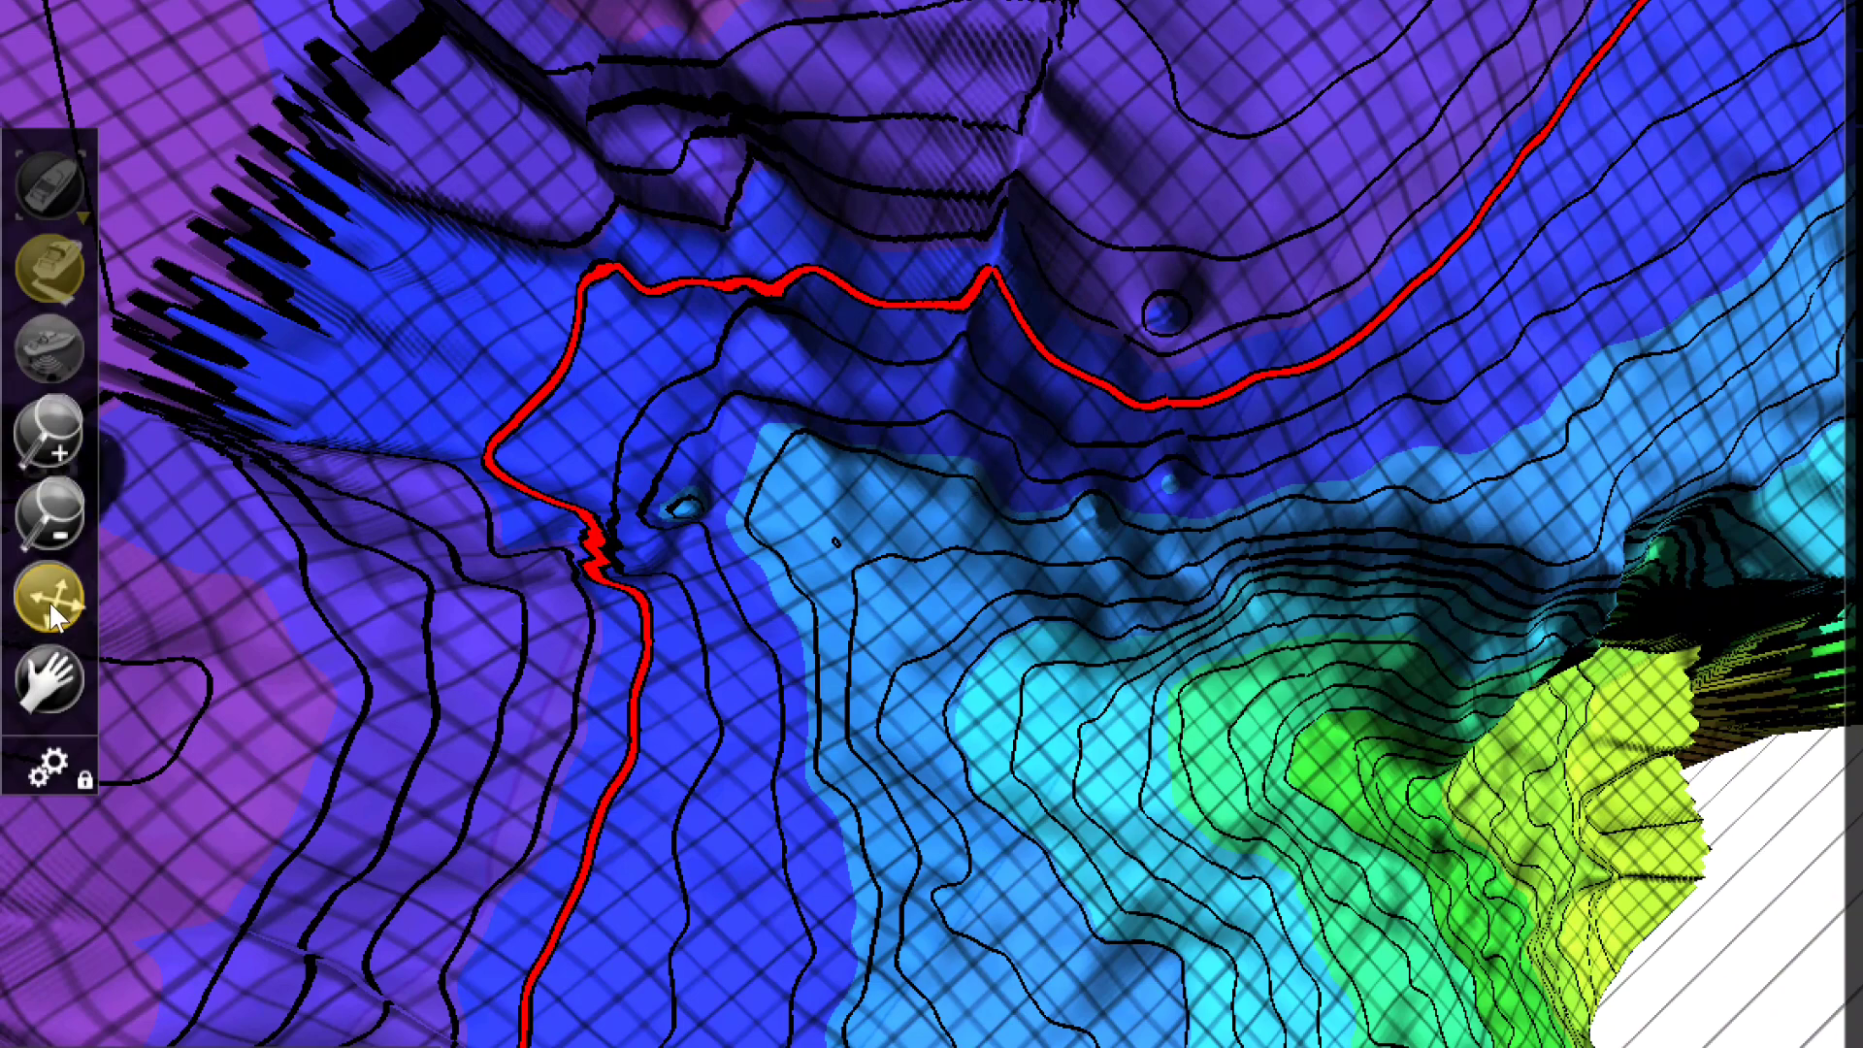
mouse_move(602, 618)
mouse_down()
mouse_move(613, 658)
mouse_move(332, 662)
mouse_move(303, 684)
mouse_move(270, 655)
mouse_move(260, 711)
mouse_up()
drag(279, 637, 444, 725)
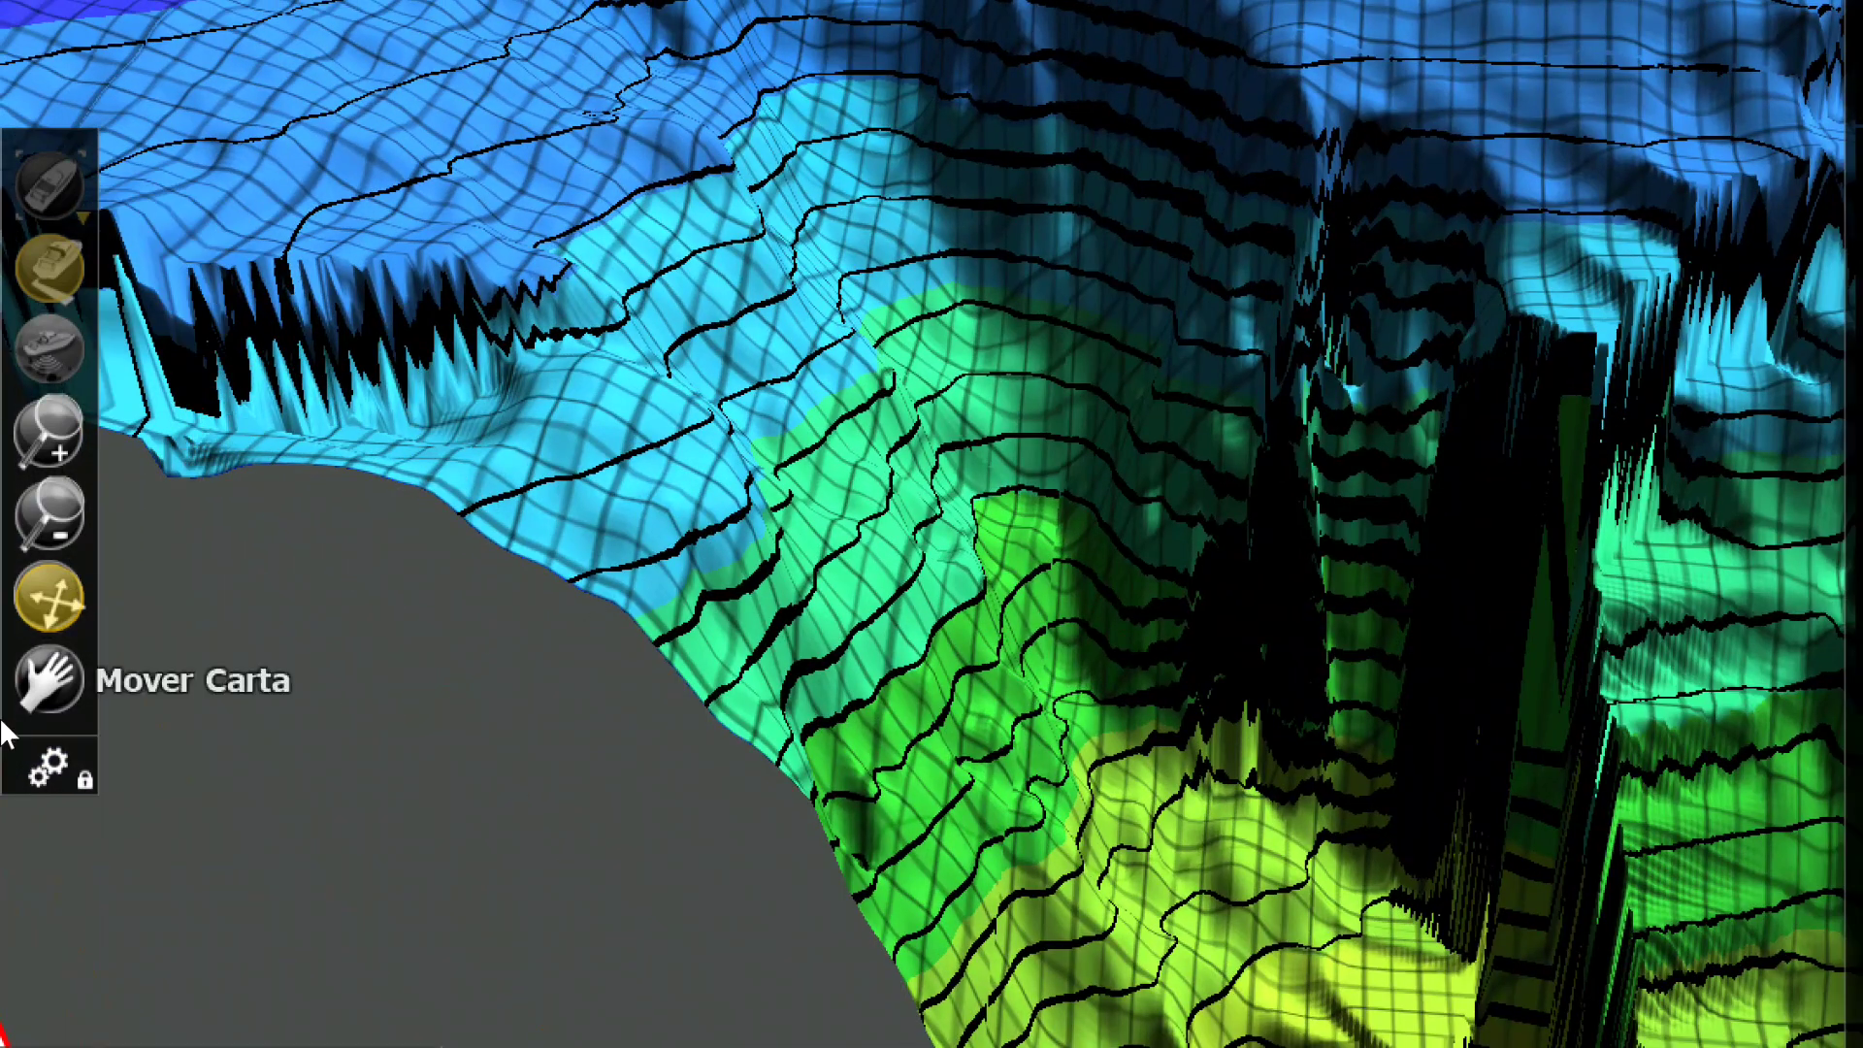
click(34, 691)
drag(1219, 616, 1208, 1024)
click(49, 597)
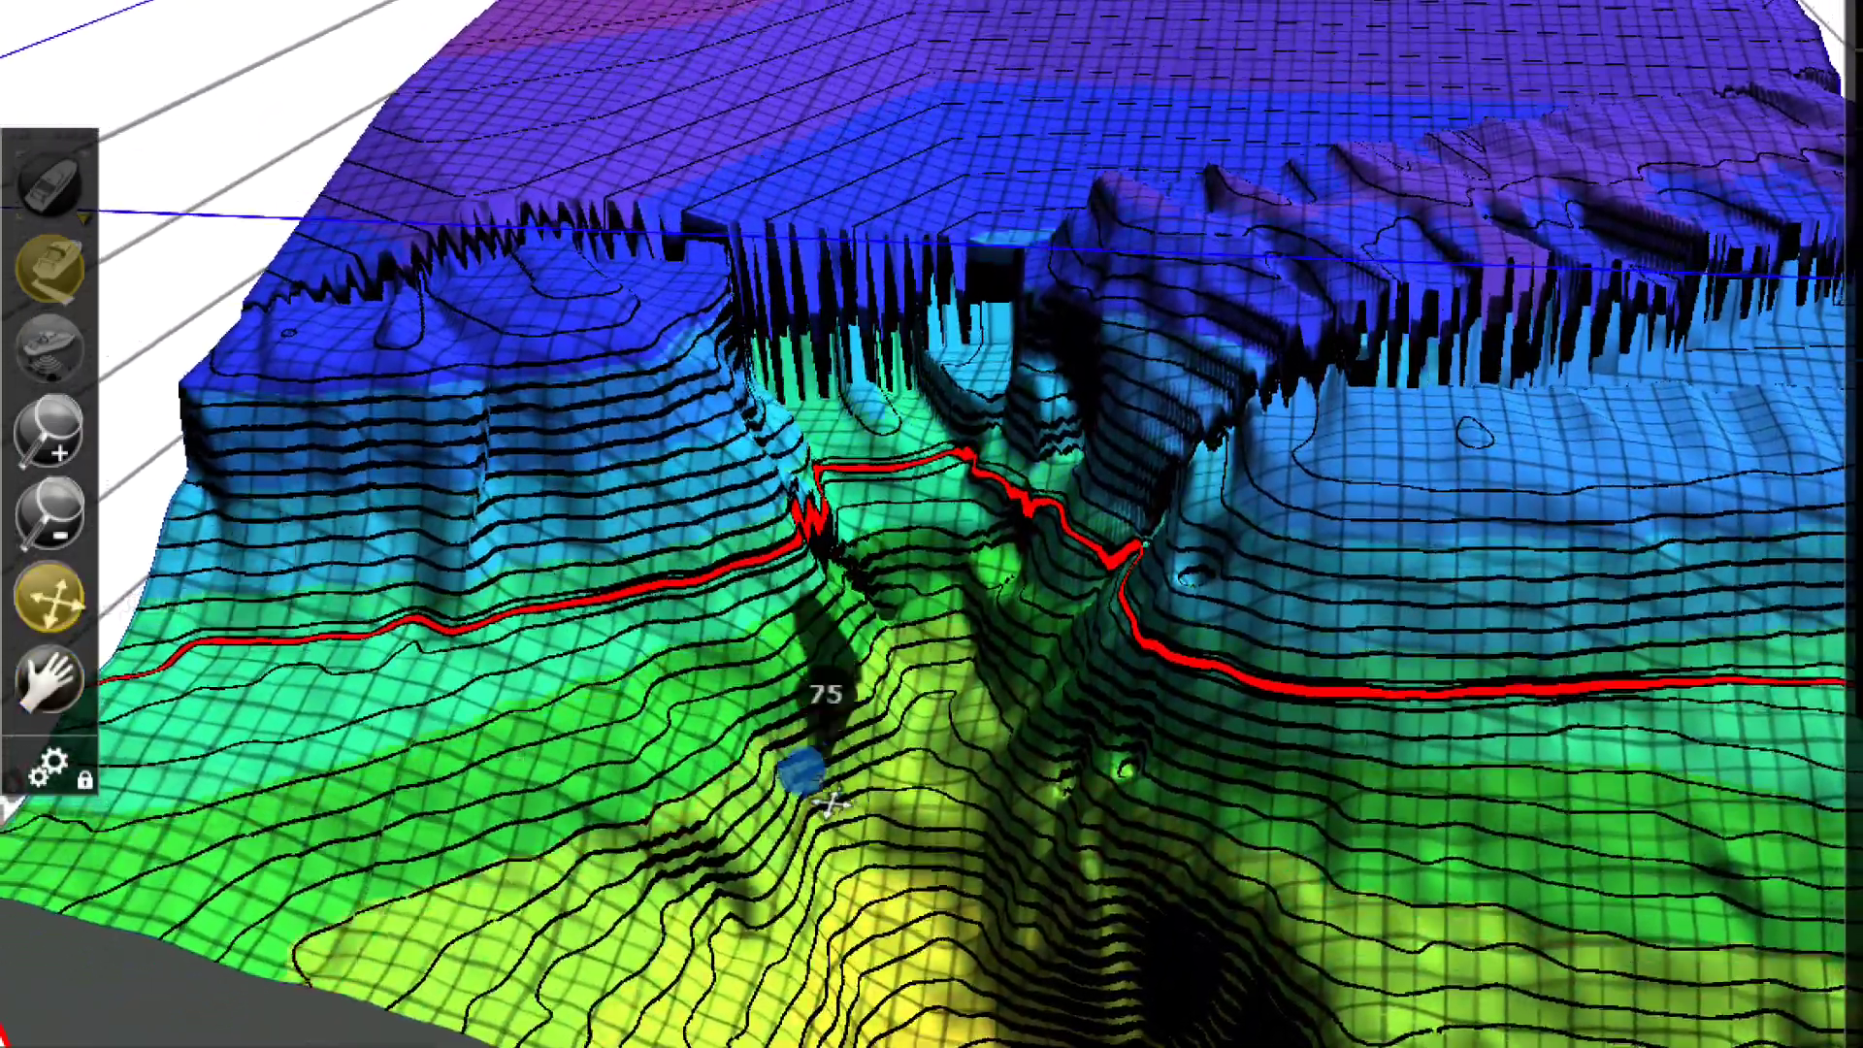
mouse_move(854, 891)
mouse_down()
mouse_move(1010, 849)
mouse_move(1040, 782)
mouse_up()
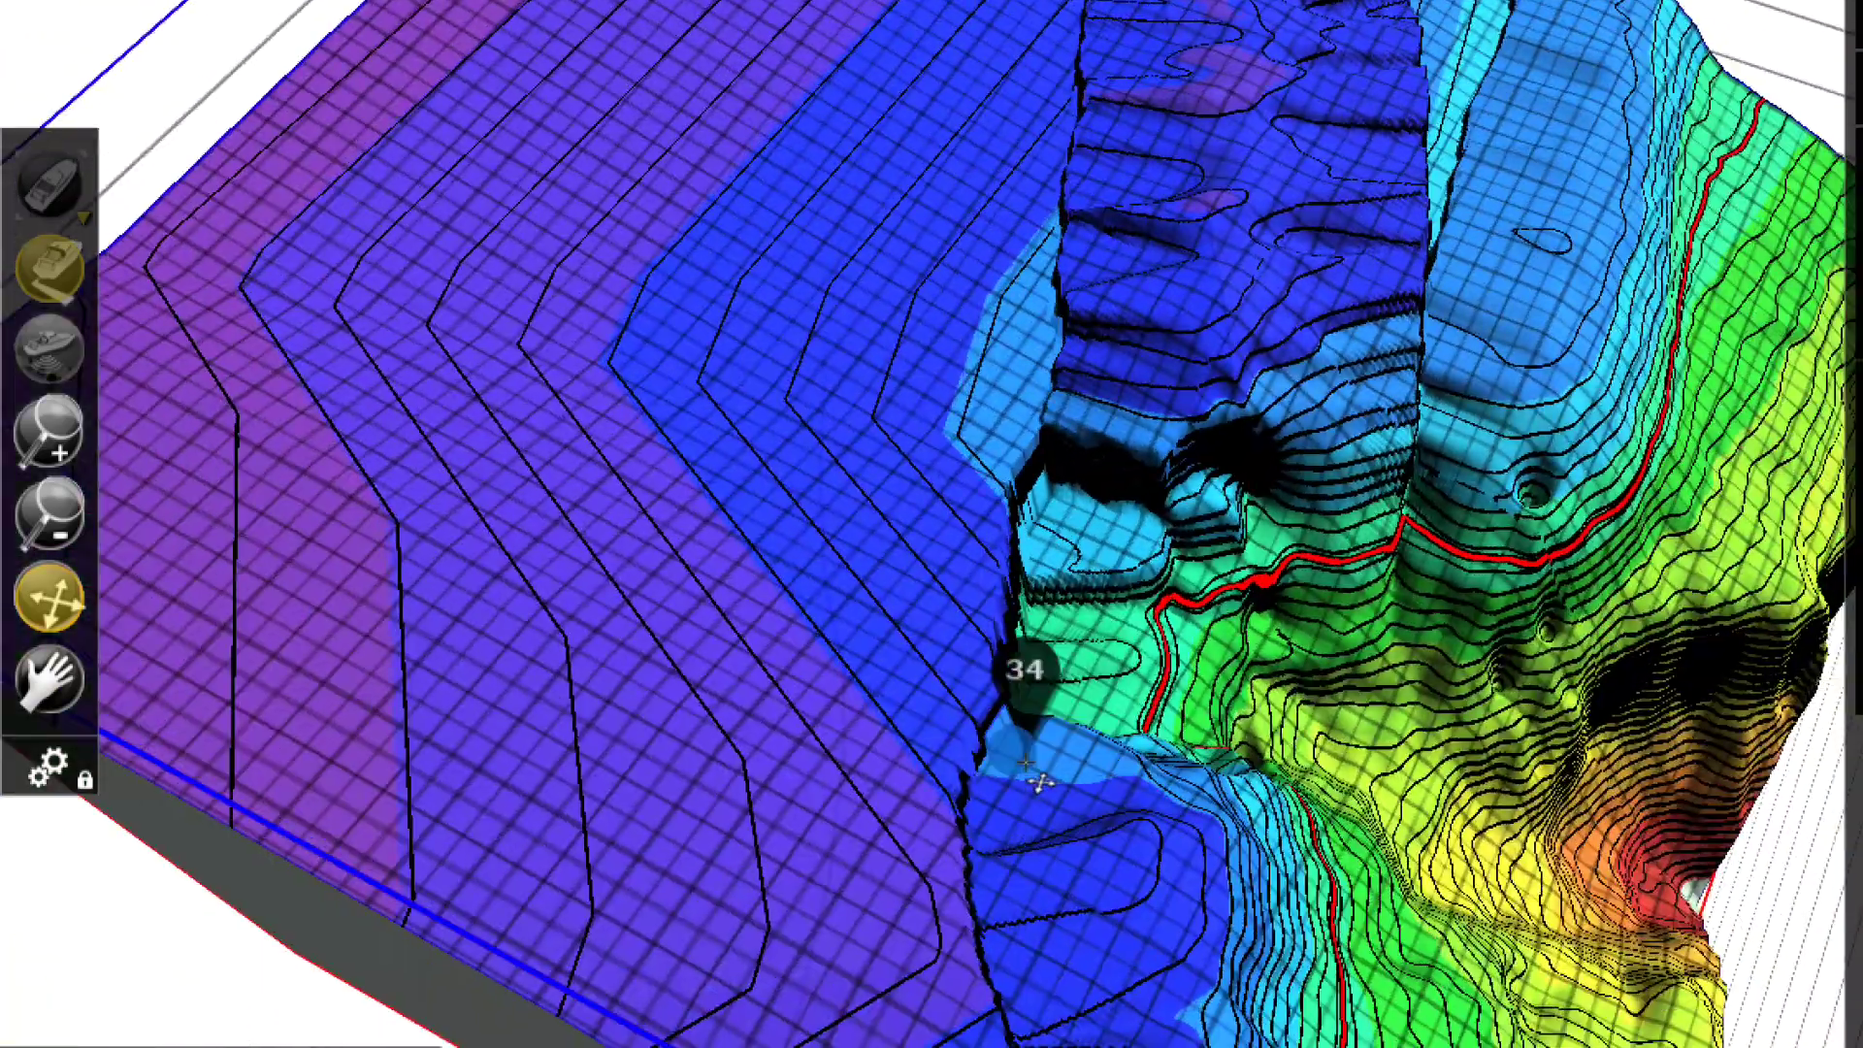
click(51, 677)
mouse_move(1279, 832)
mouse_down()
mouse_move(1048, 831)
mouse_move(1015, 773)
mouse_up()
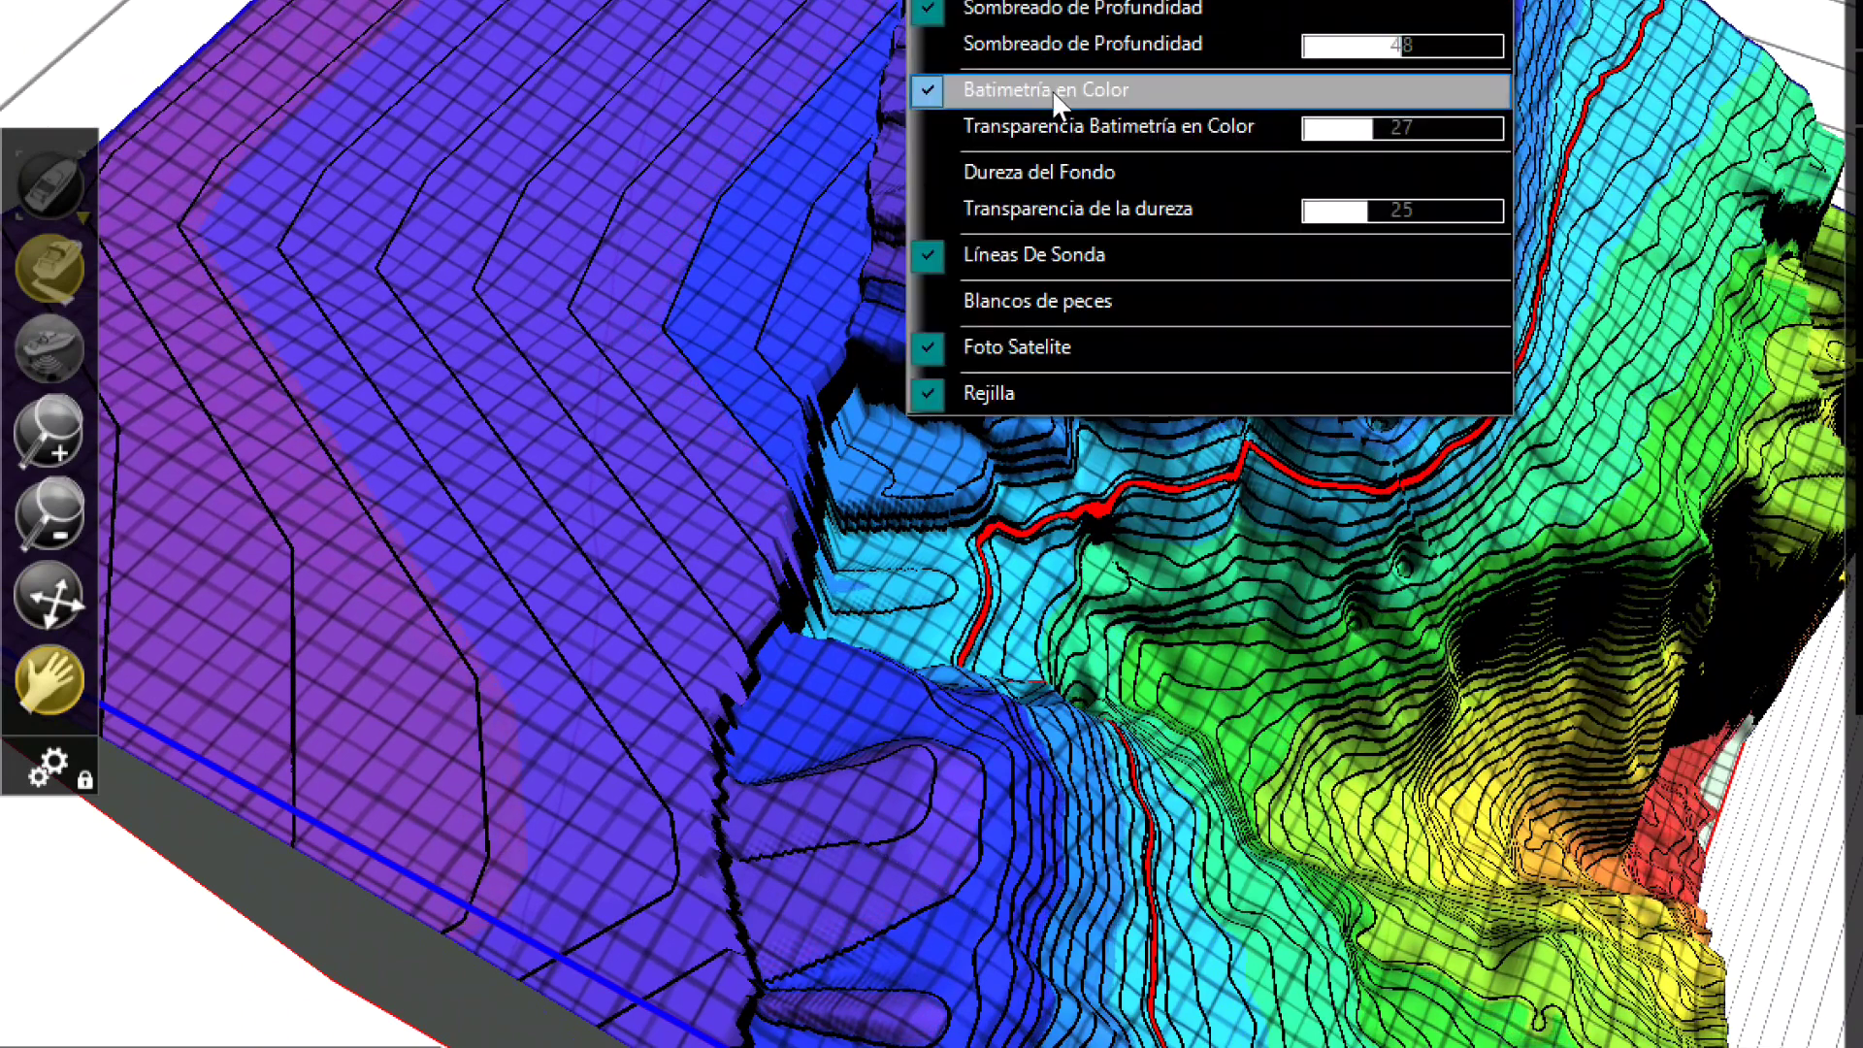
Step: Show the fish targets (Blancos de peces) over the submarine canyon and view the school from several angles
click(1098, 296)
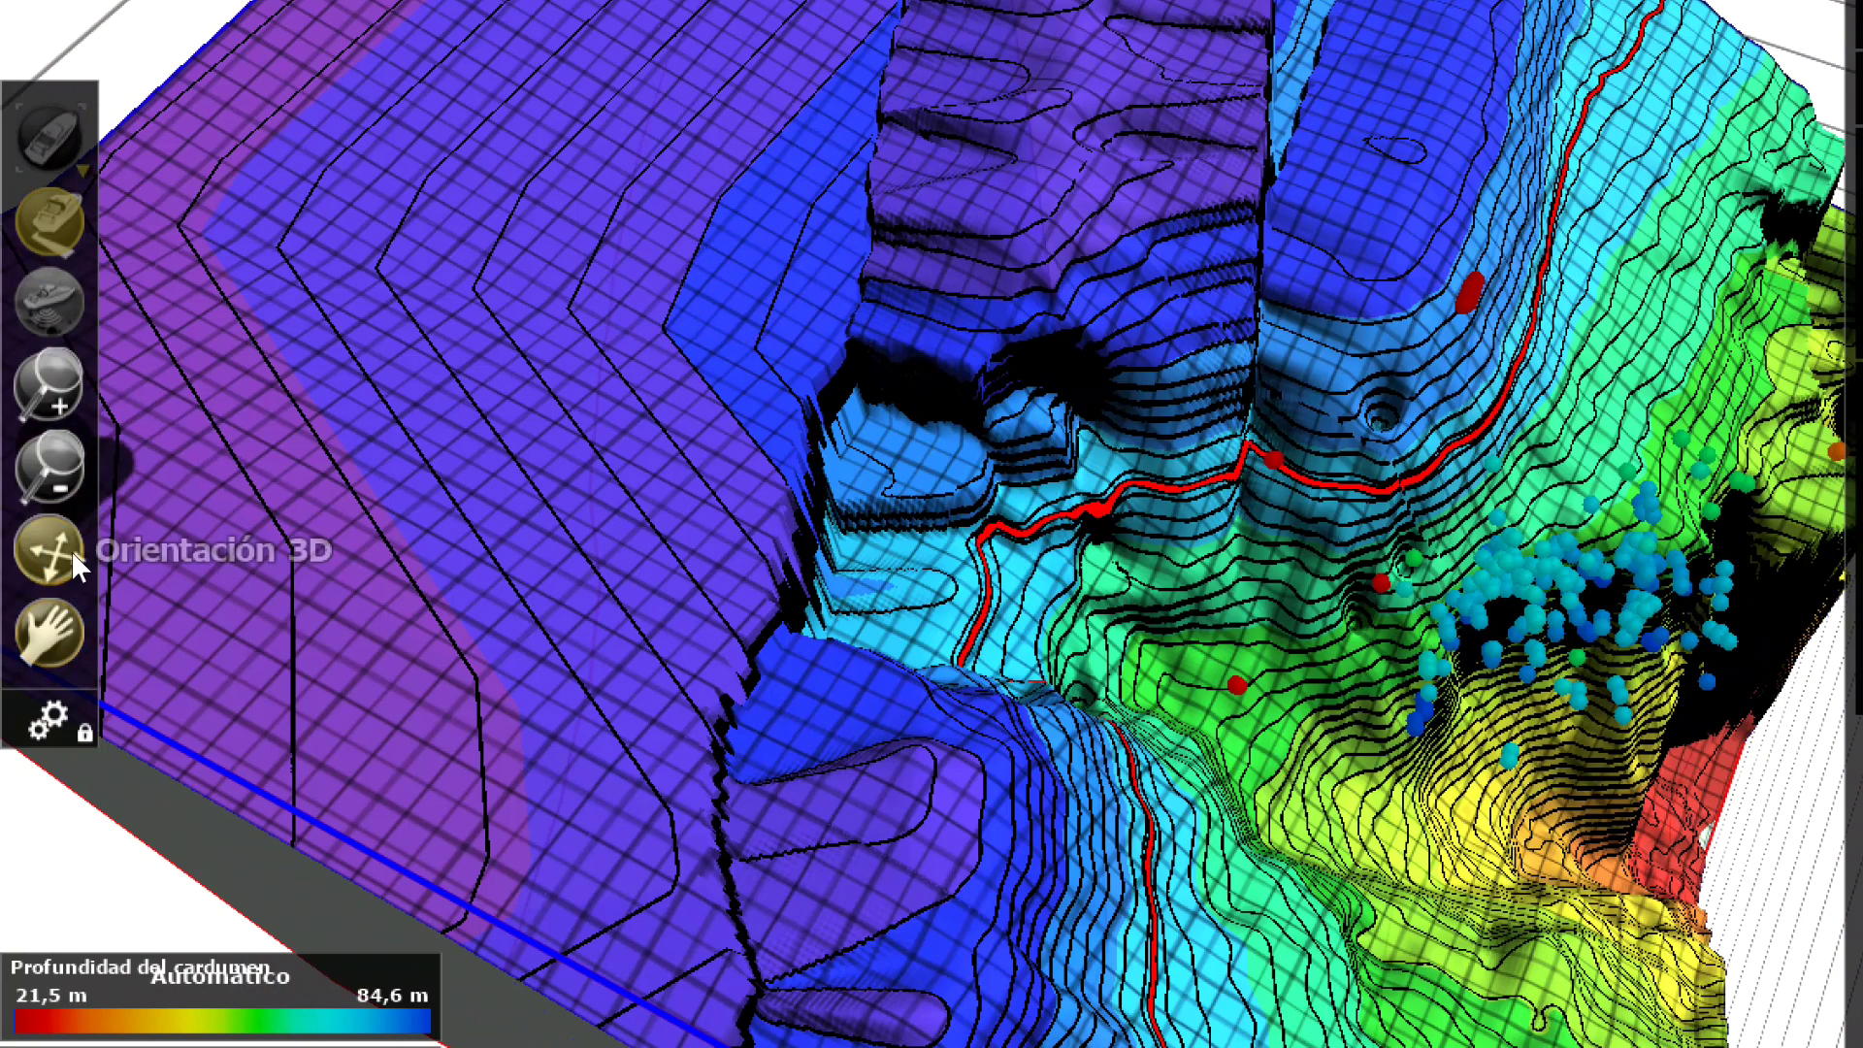
mouse_move(1053, 782)
mouse_down()
mouse_move(1012, 769)
mouse_move(811, 811)
mouse_move(832, 832)
mouse_move(782, 971)
mouse_up()
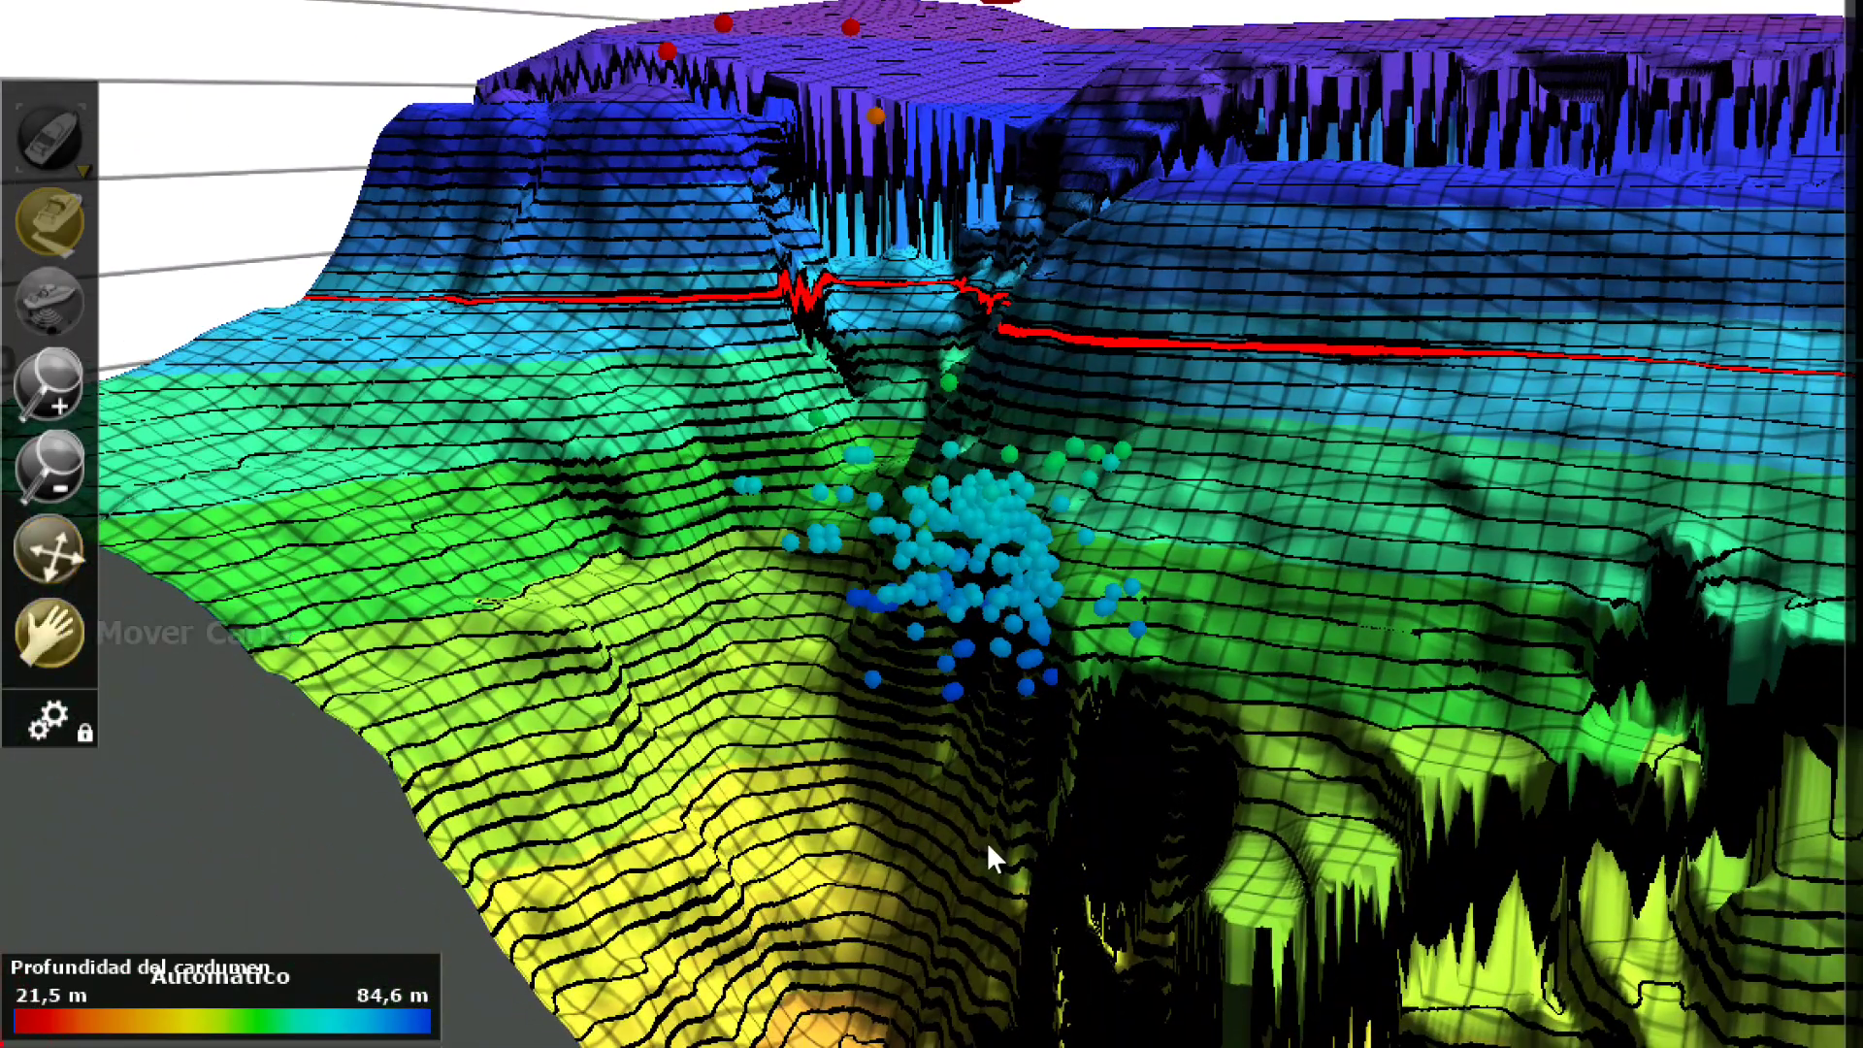
drag(986, 611, 957, 678)
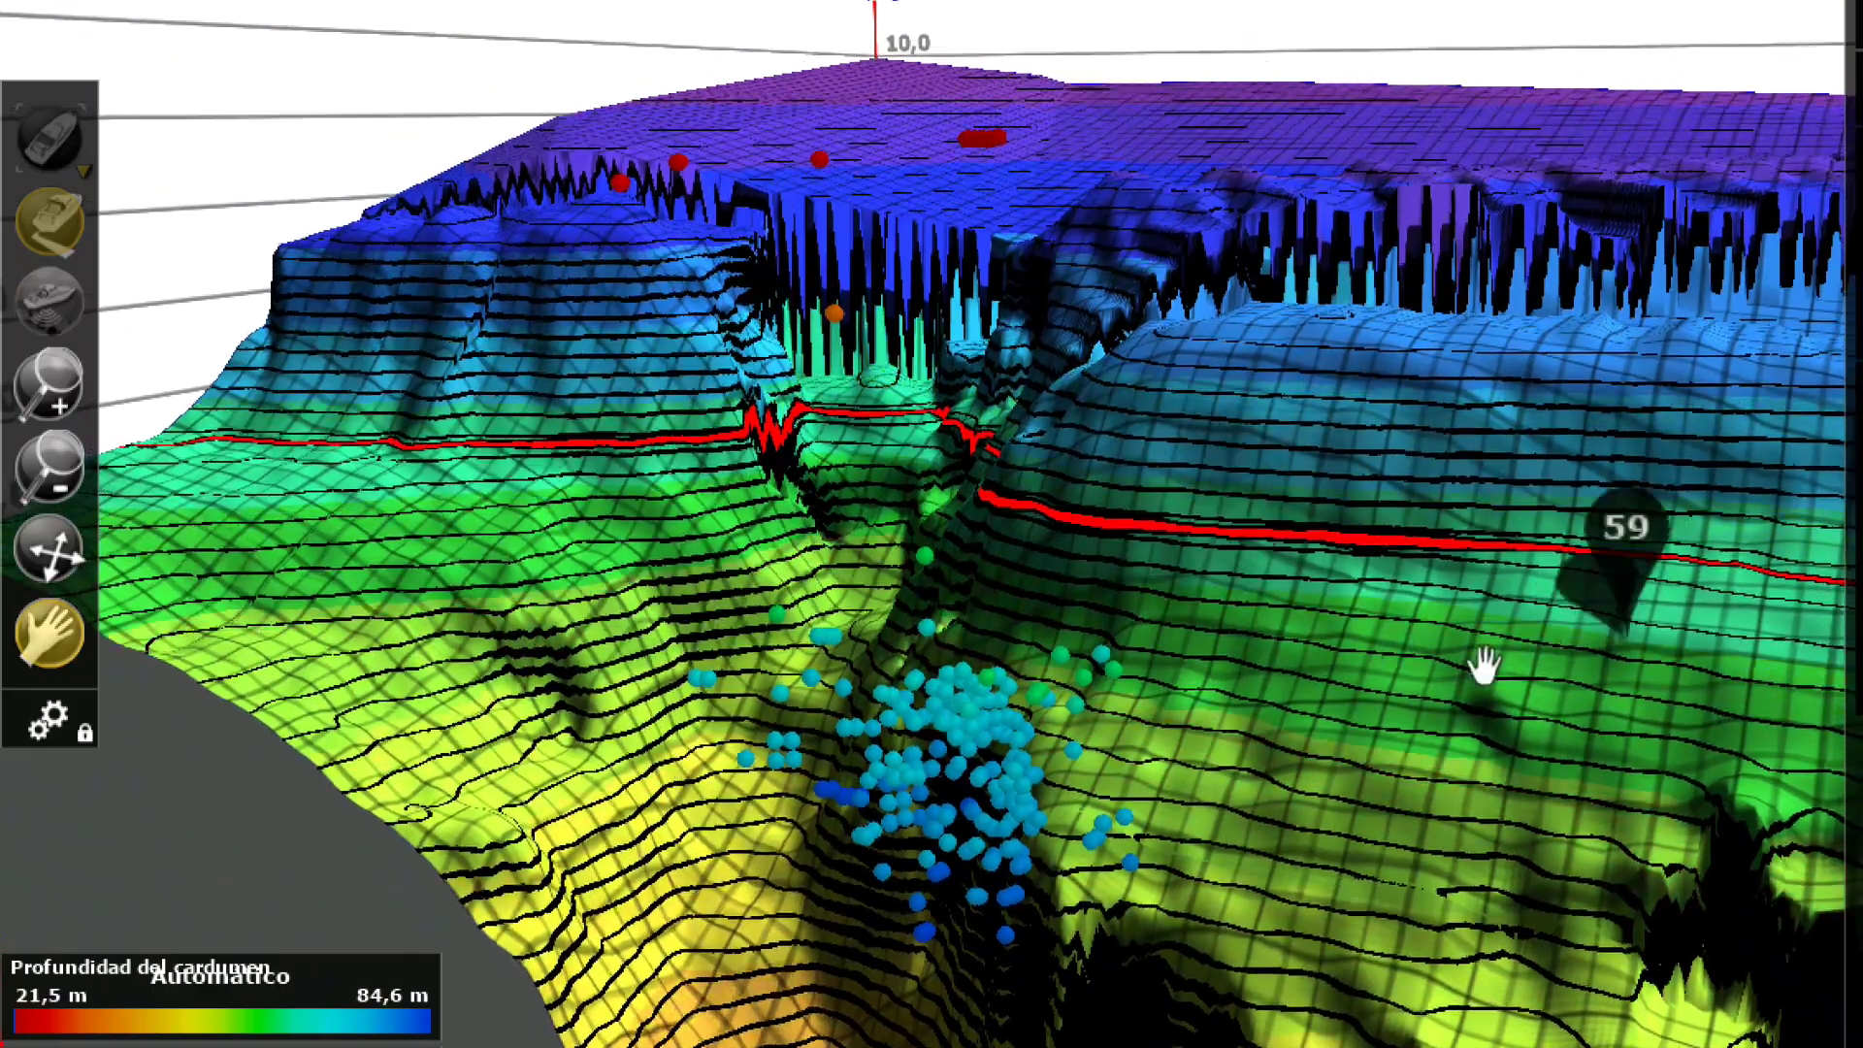
mouse_move(1485, 667)
mouse_down()
mouse_move(907, 819)
mouse_move(846, 677)
mouse_move(527, 883)
mouse_move(1057, 952)
mouse_move(1191, 947)
mouse_move(1155, 899)
mouse_move(1218, 910)
mouse_move(1144, 836)
mouse_move(773, 723)
mouse_up()
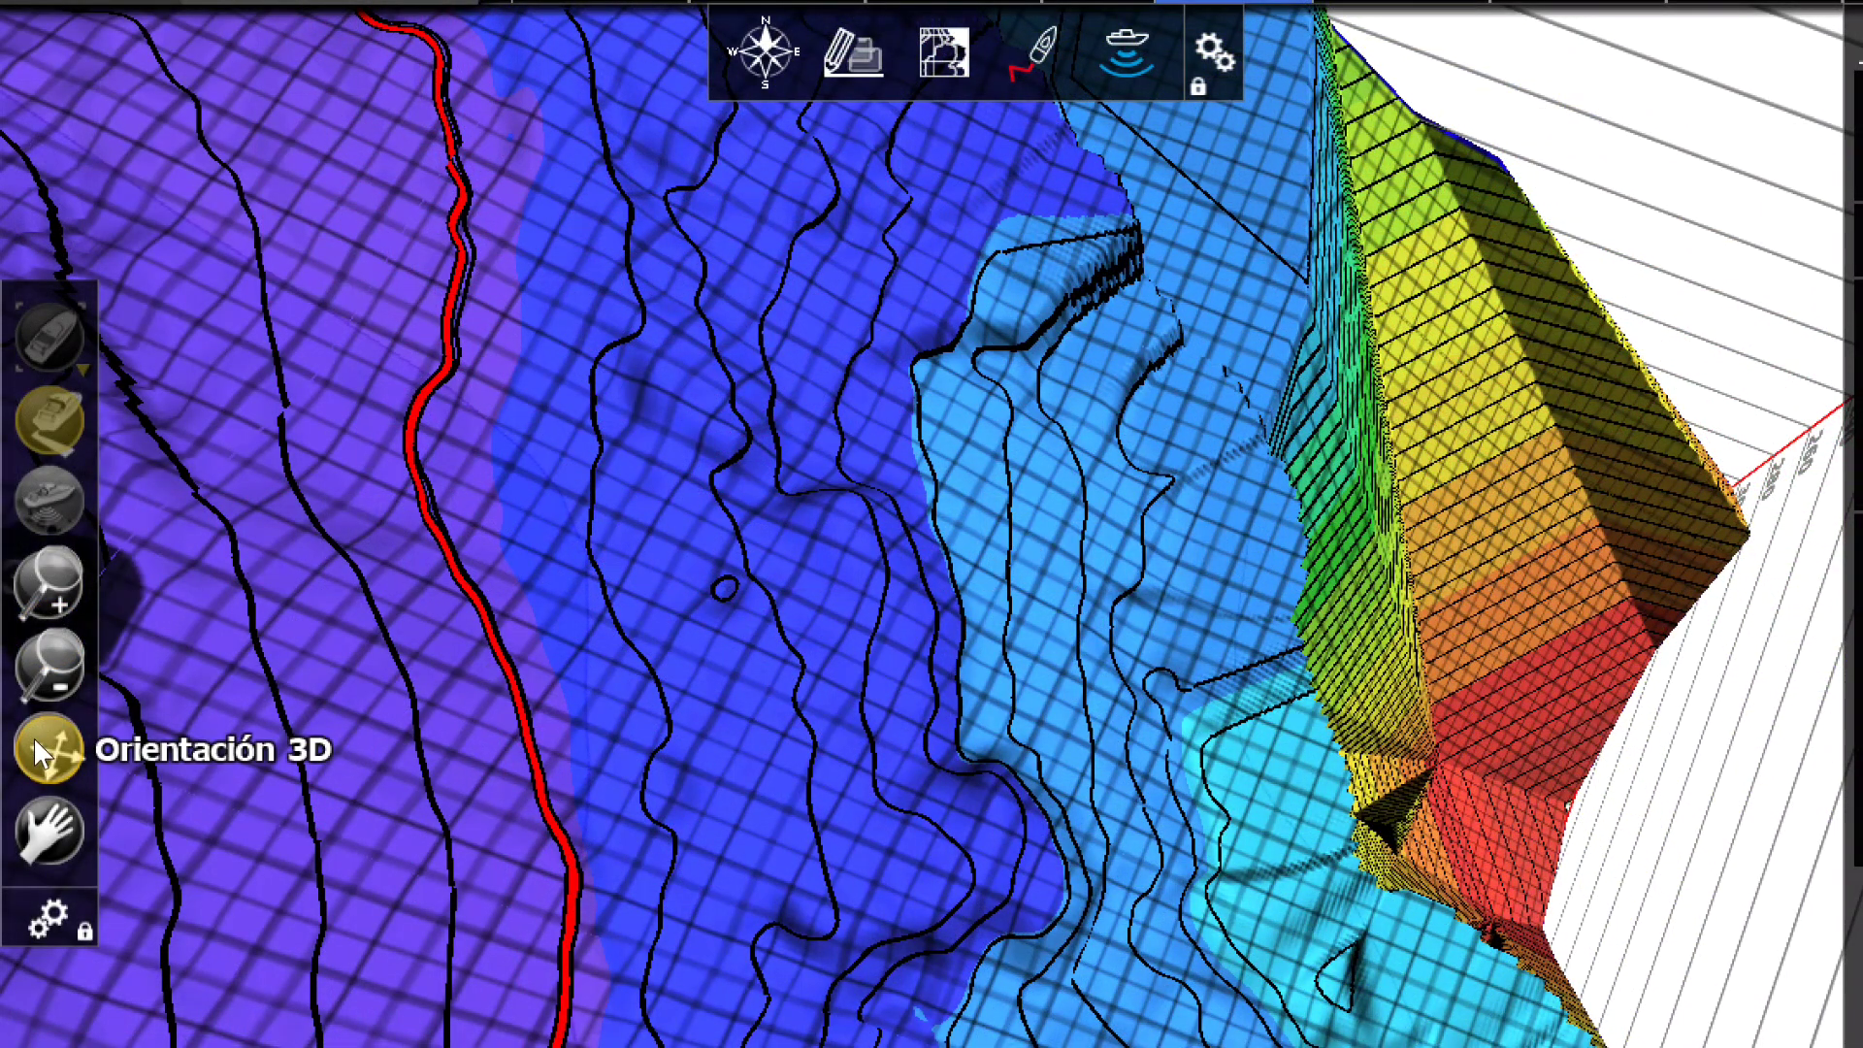
Step: Show the fish targets (Blancos de peces) over the steep drop-off at the shelf edge and inspect their distribution
click(44, 825)
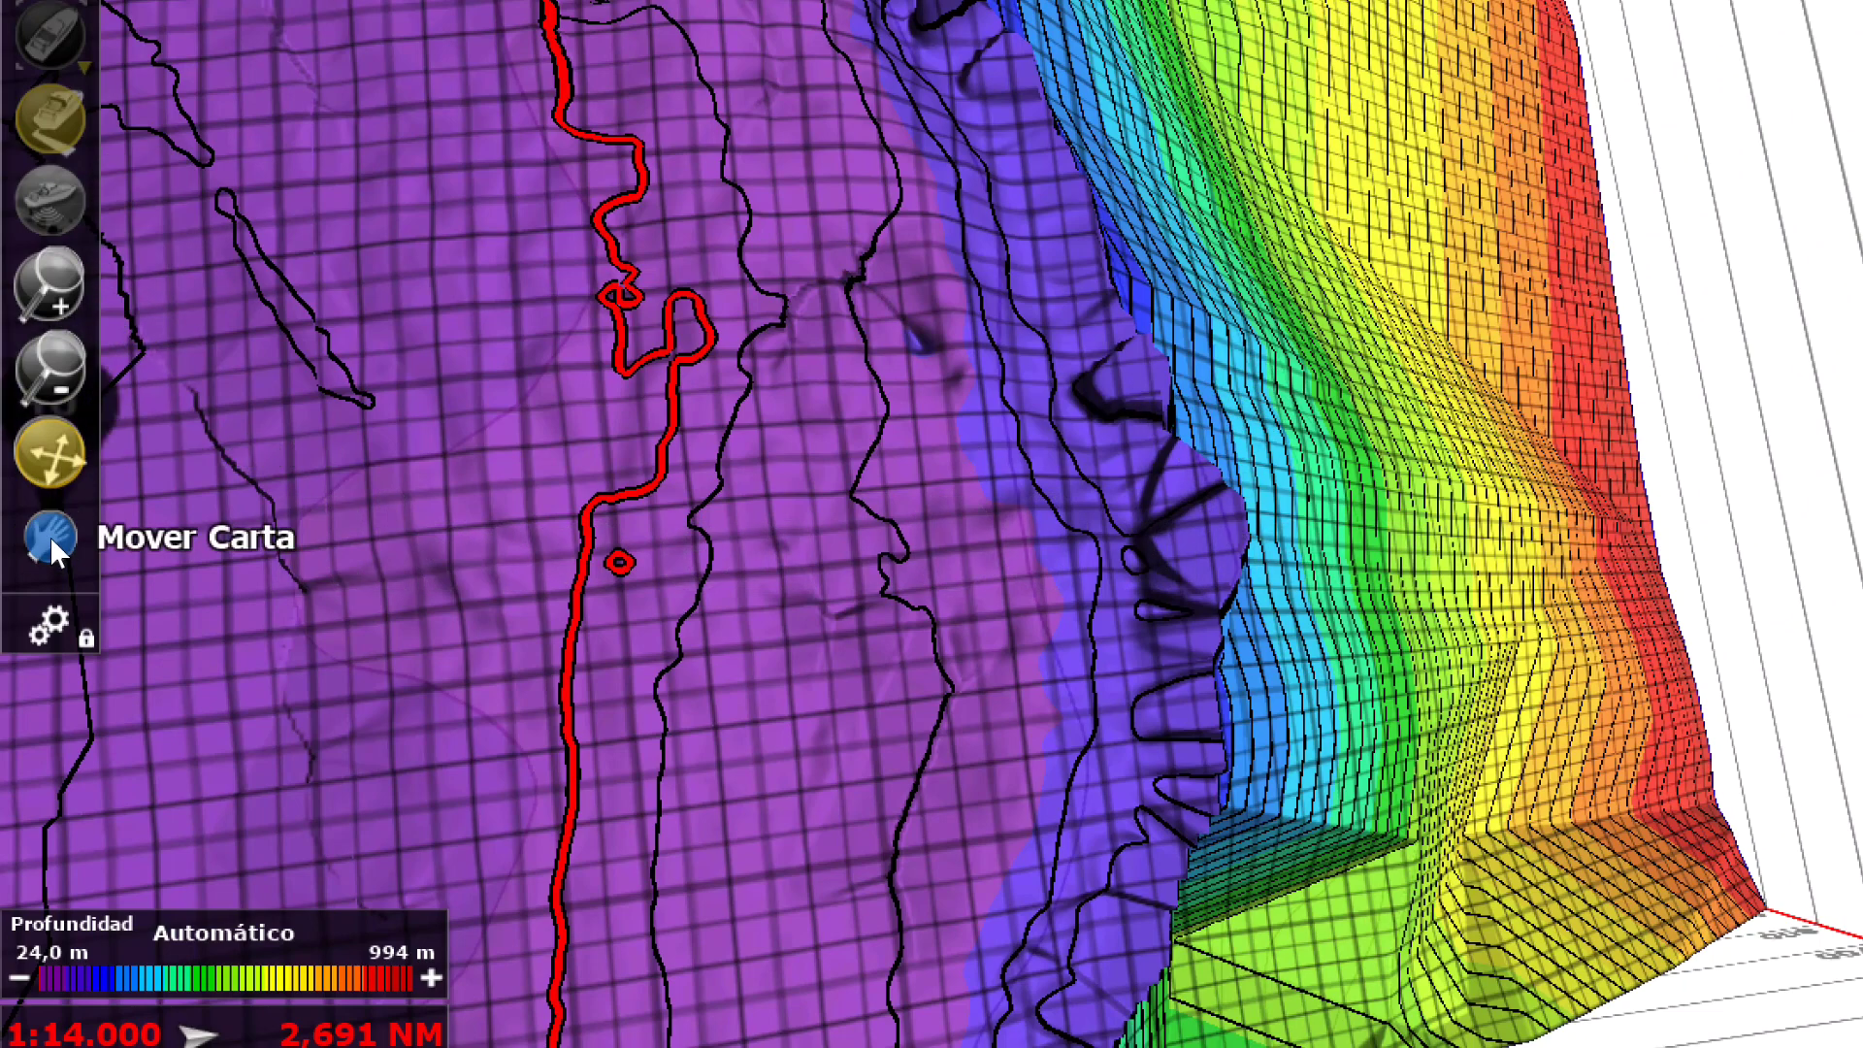
scroll(1095, 633, up, 5)
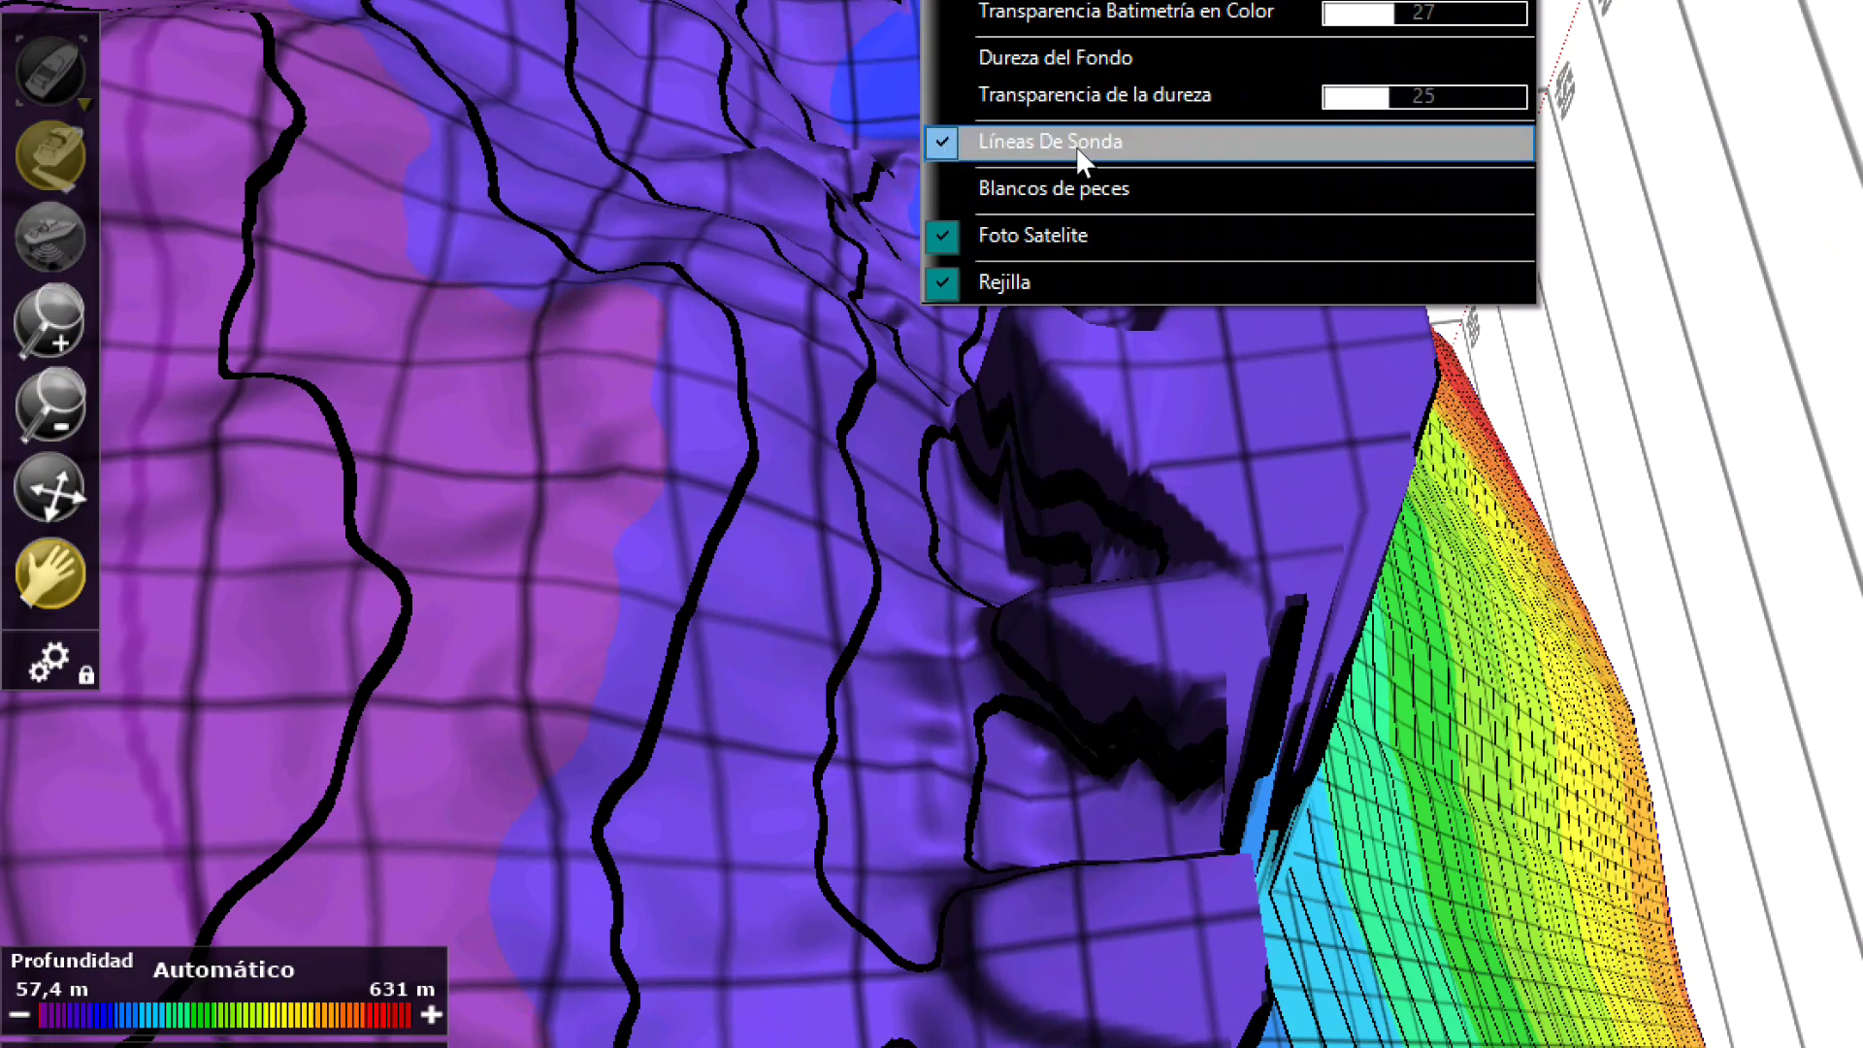
click(1070, 198)
click(1248, 736)
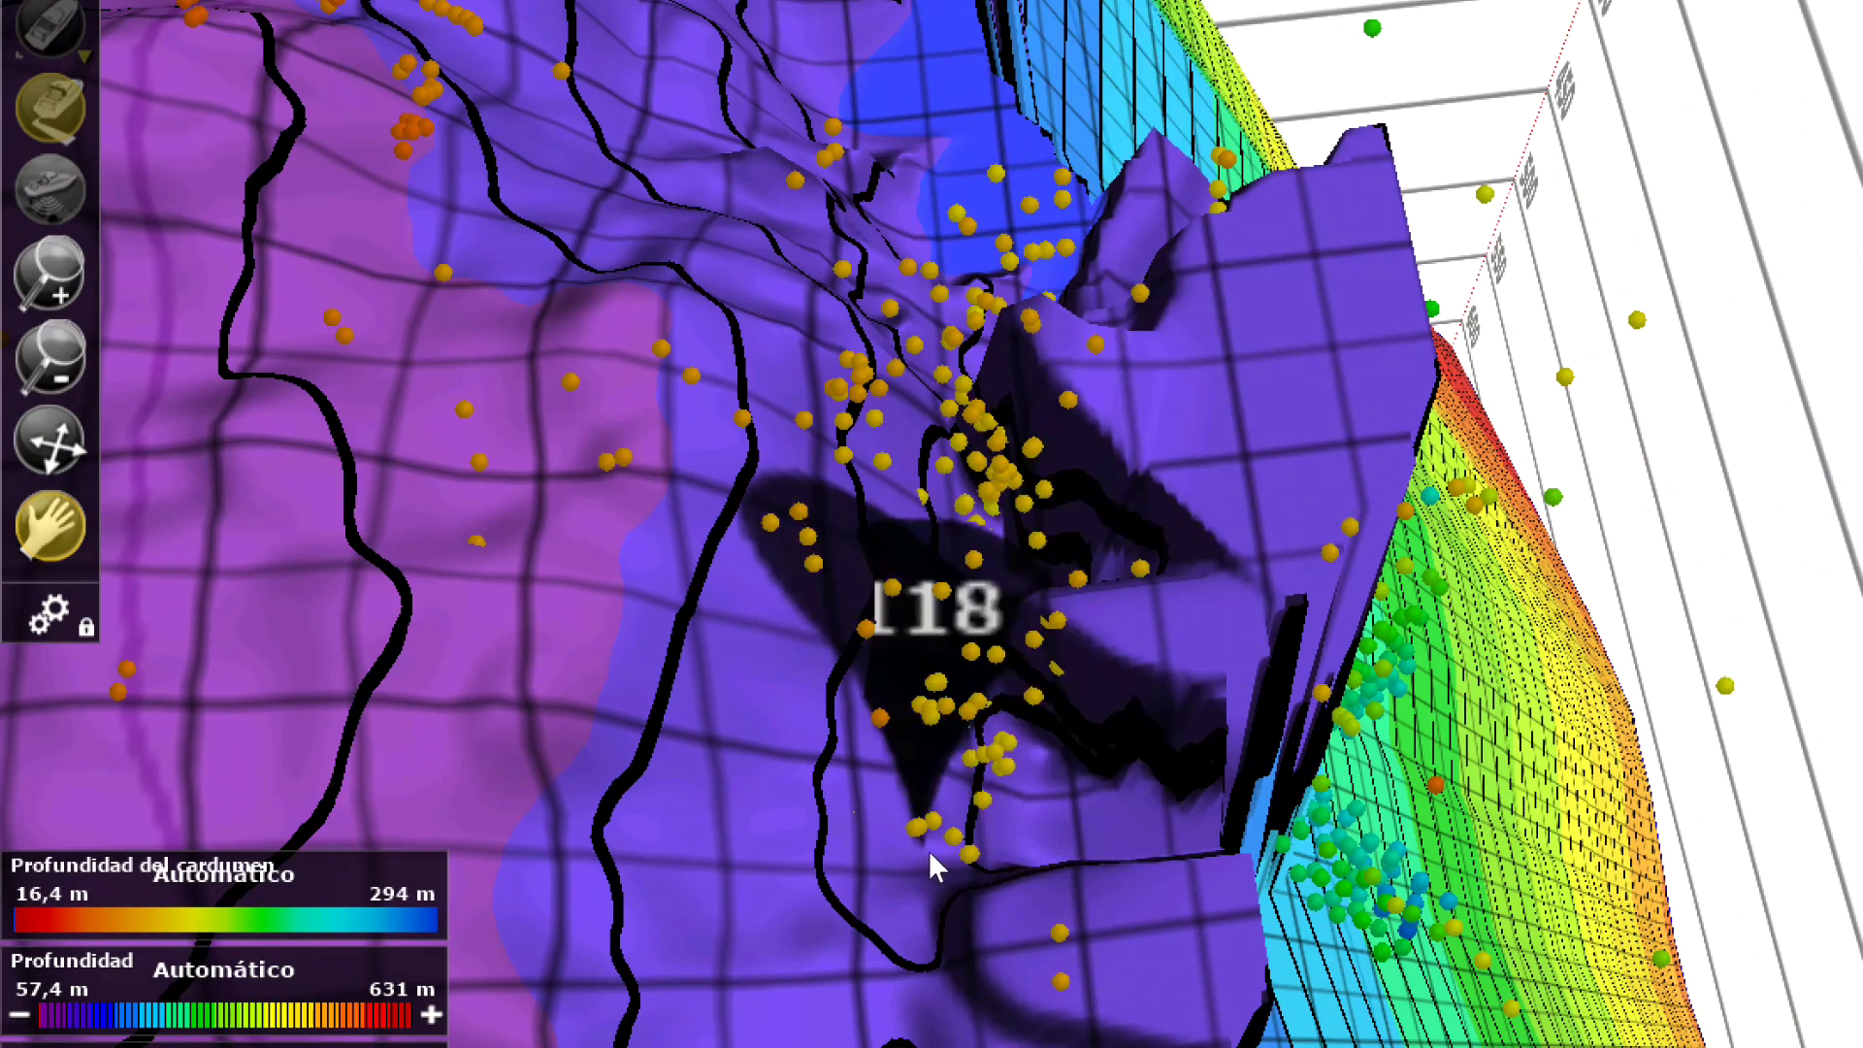
click(53, 446)
drag(897, 720, 750, 695)
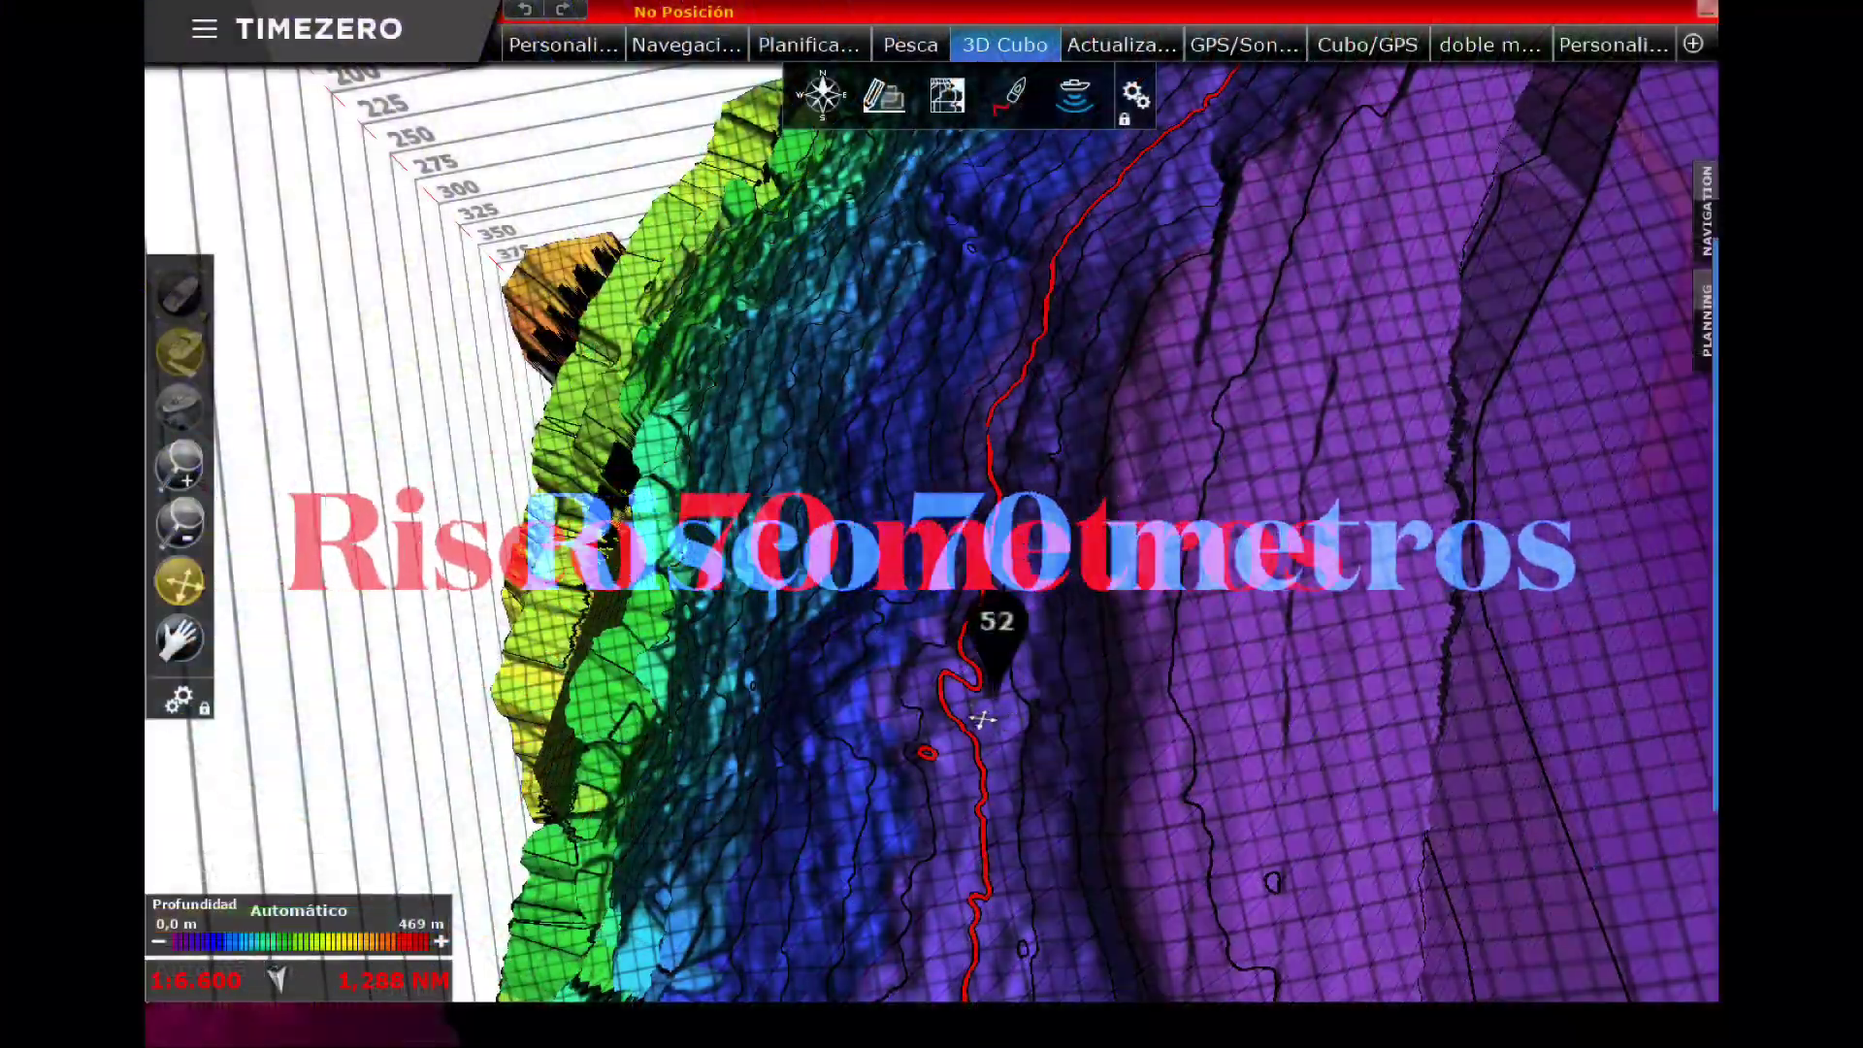
Step: Show the fish targets (Blancos de peces) around the reef's isolated peak and follow them down its deeper slope
scroll(971, 583, up, 5)
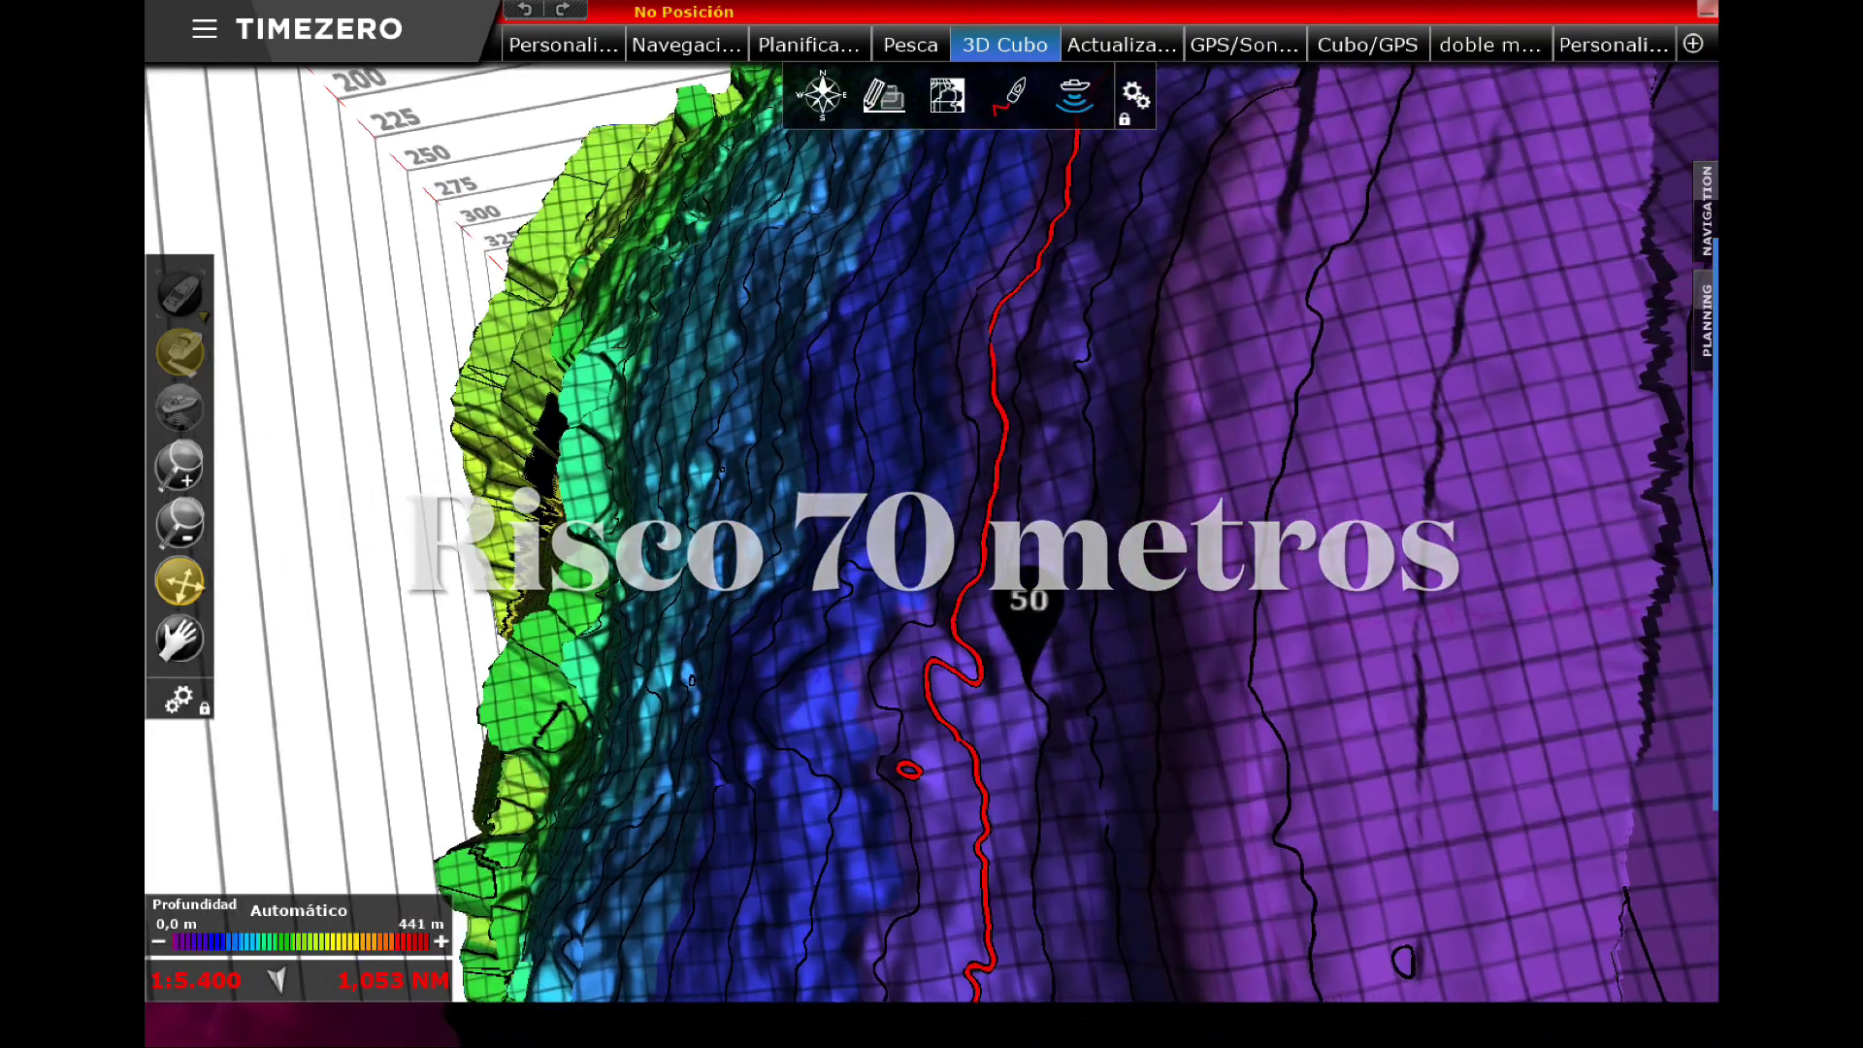
scroll(1169, 735, up, 5)
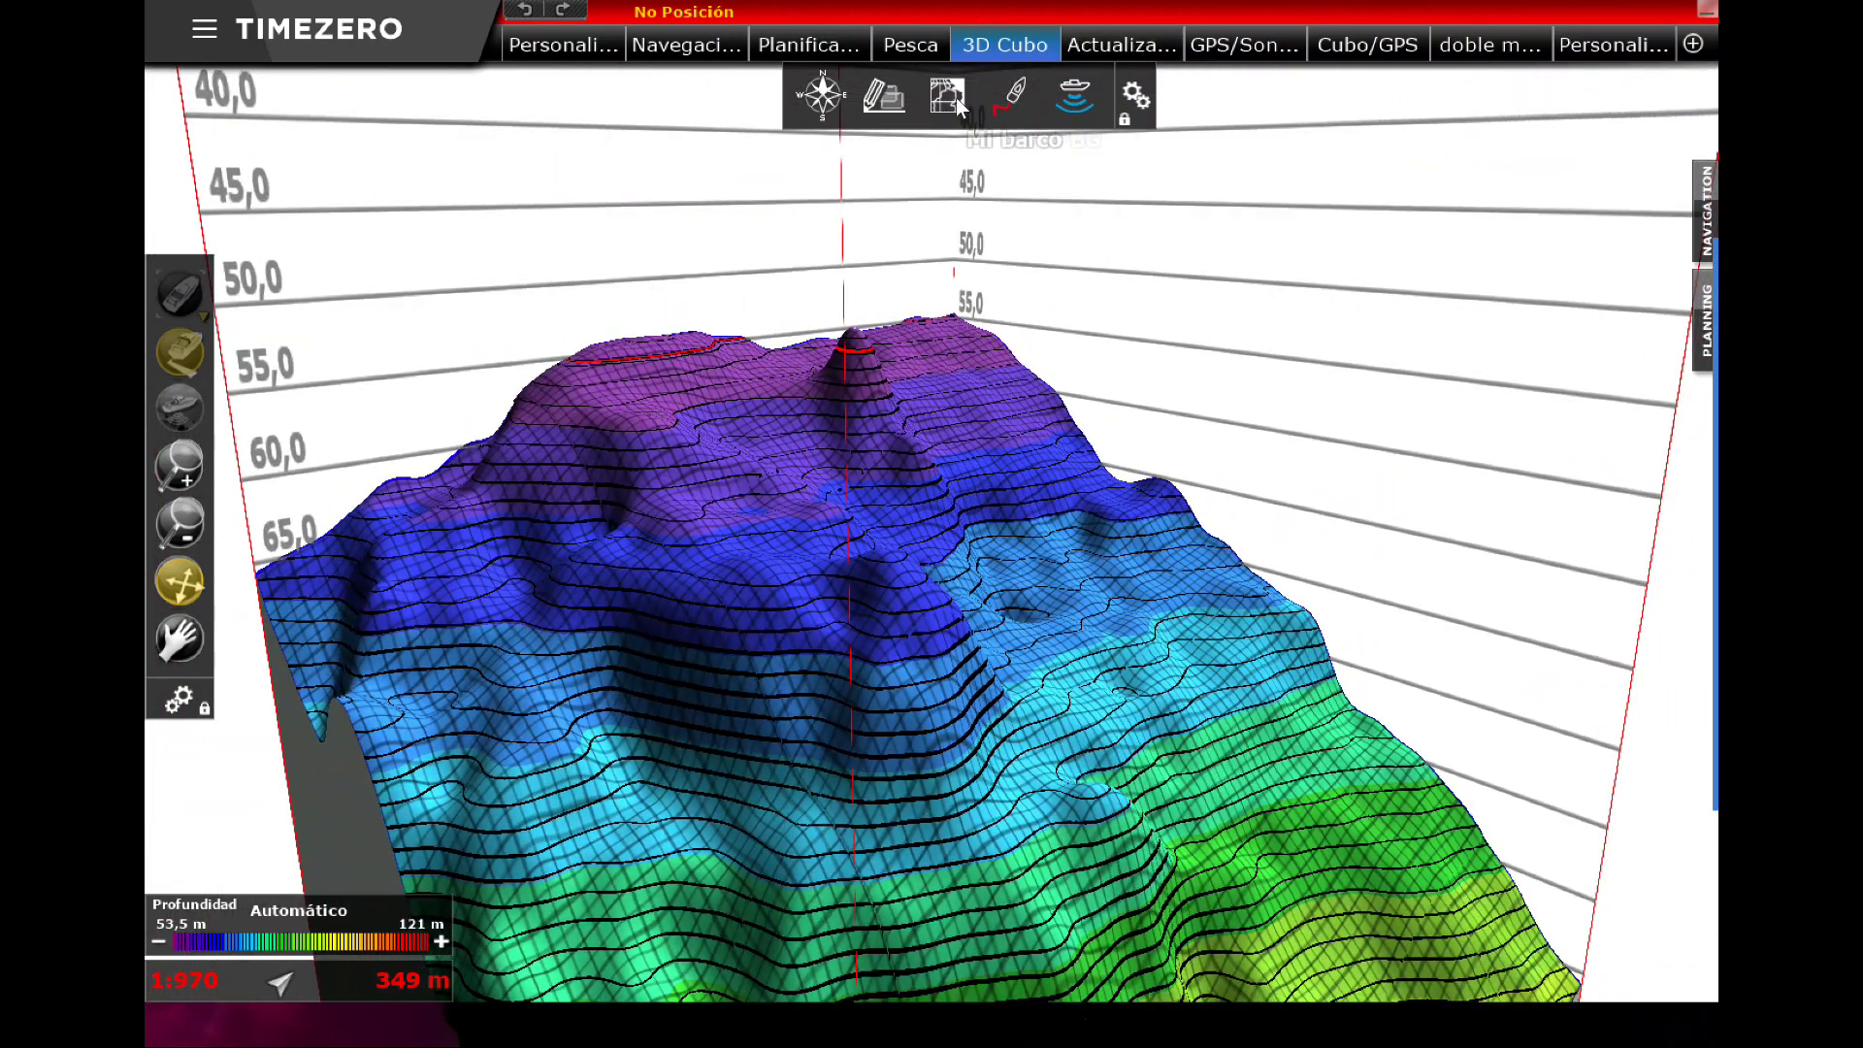
click(947, 97)
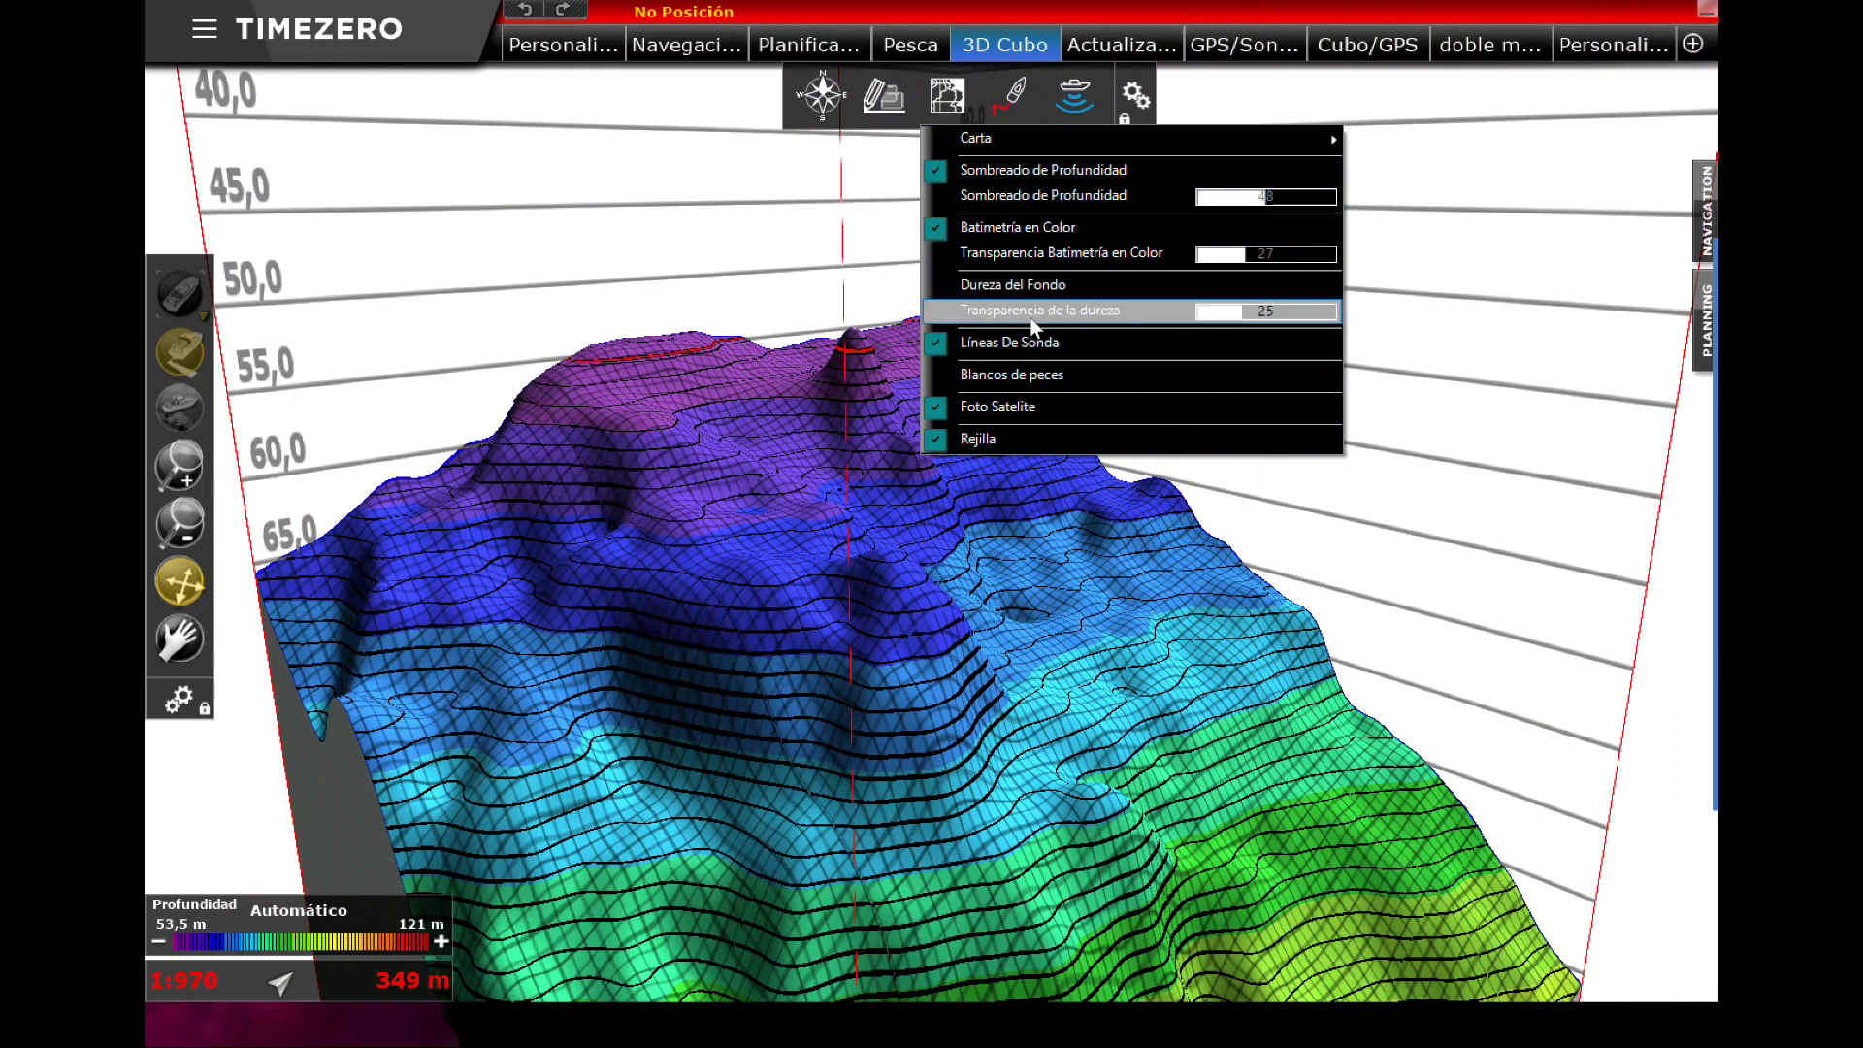
click(1039, 378)
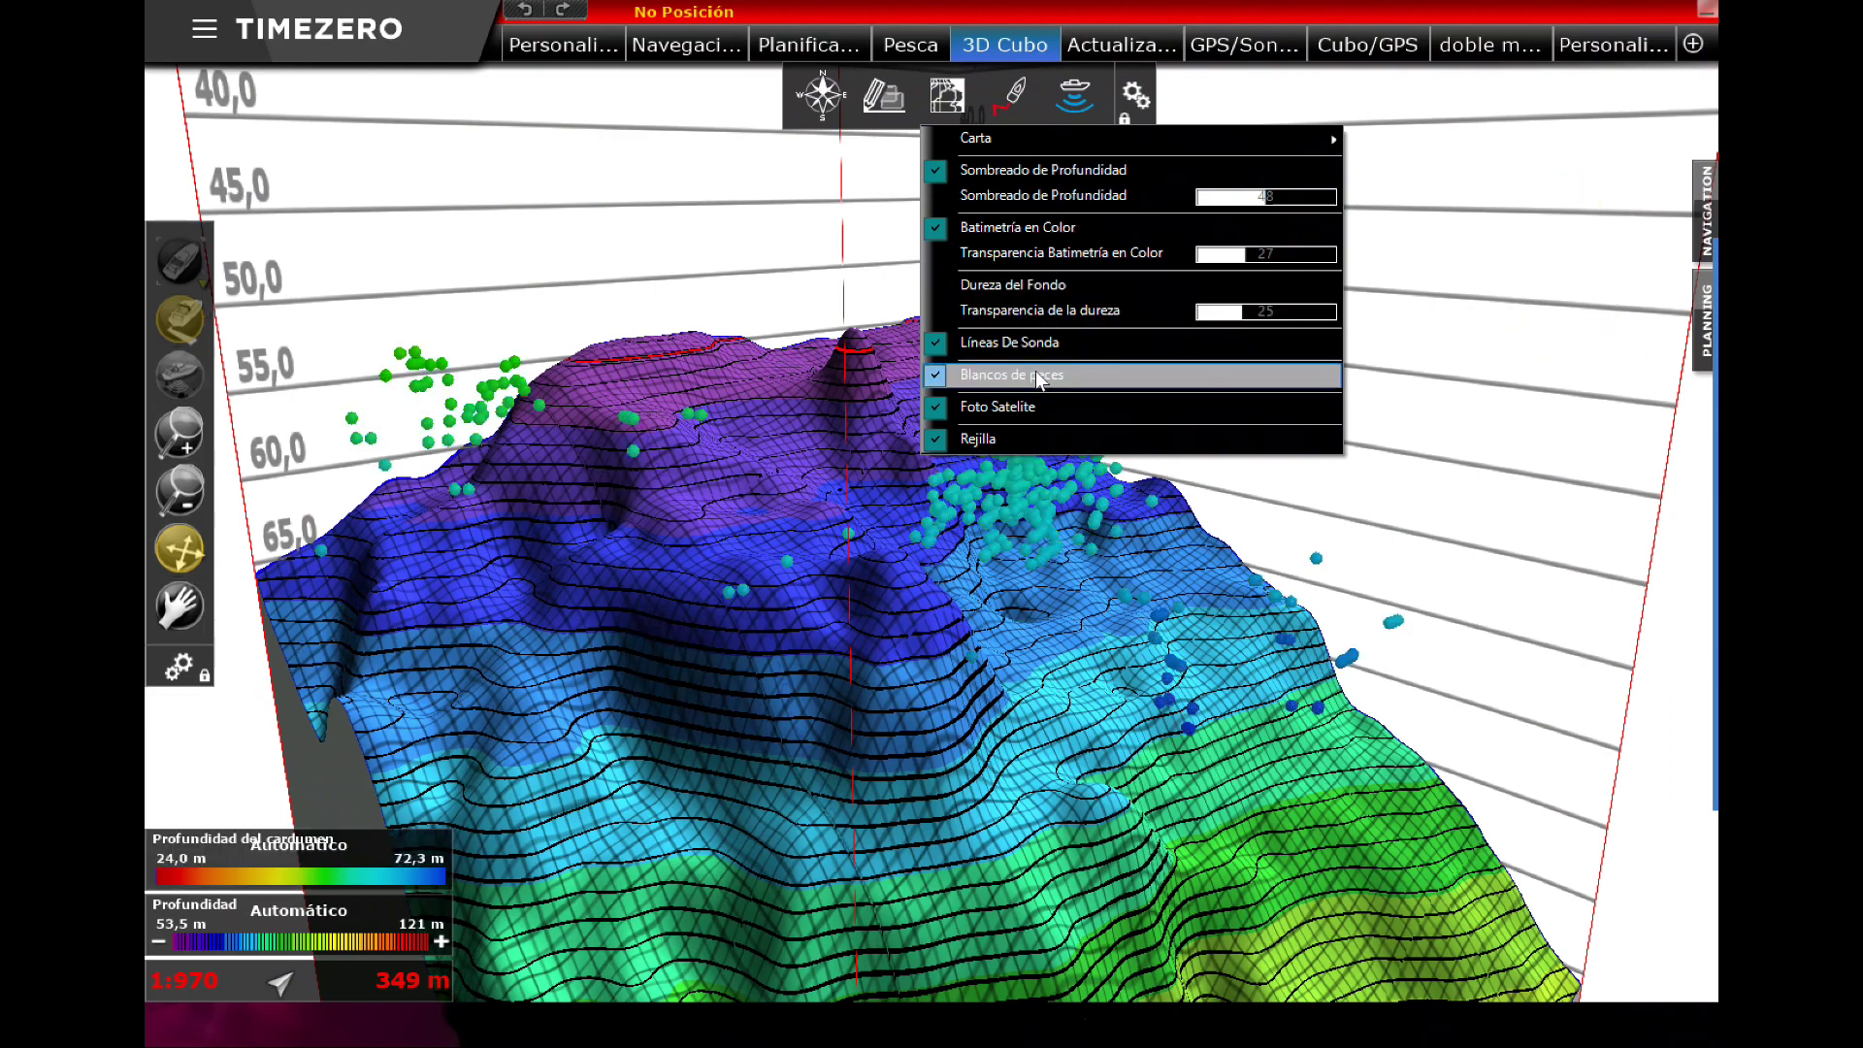
click(876, 571)
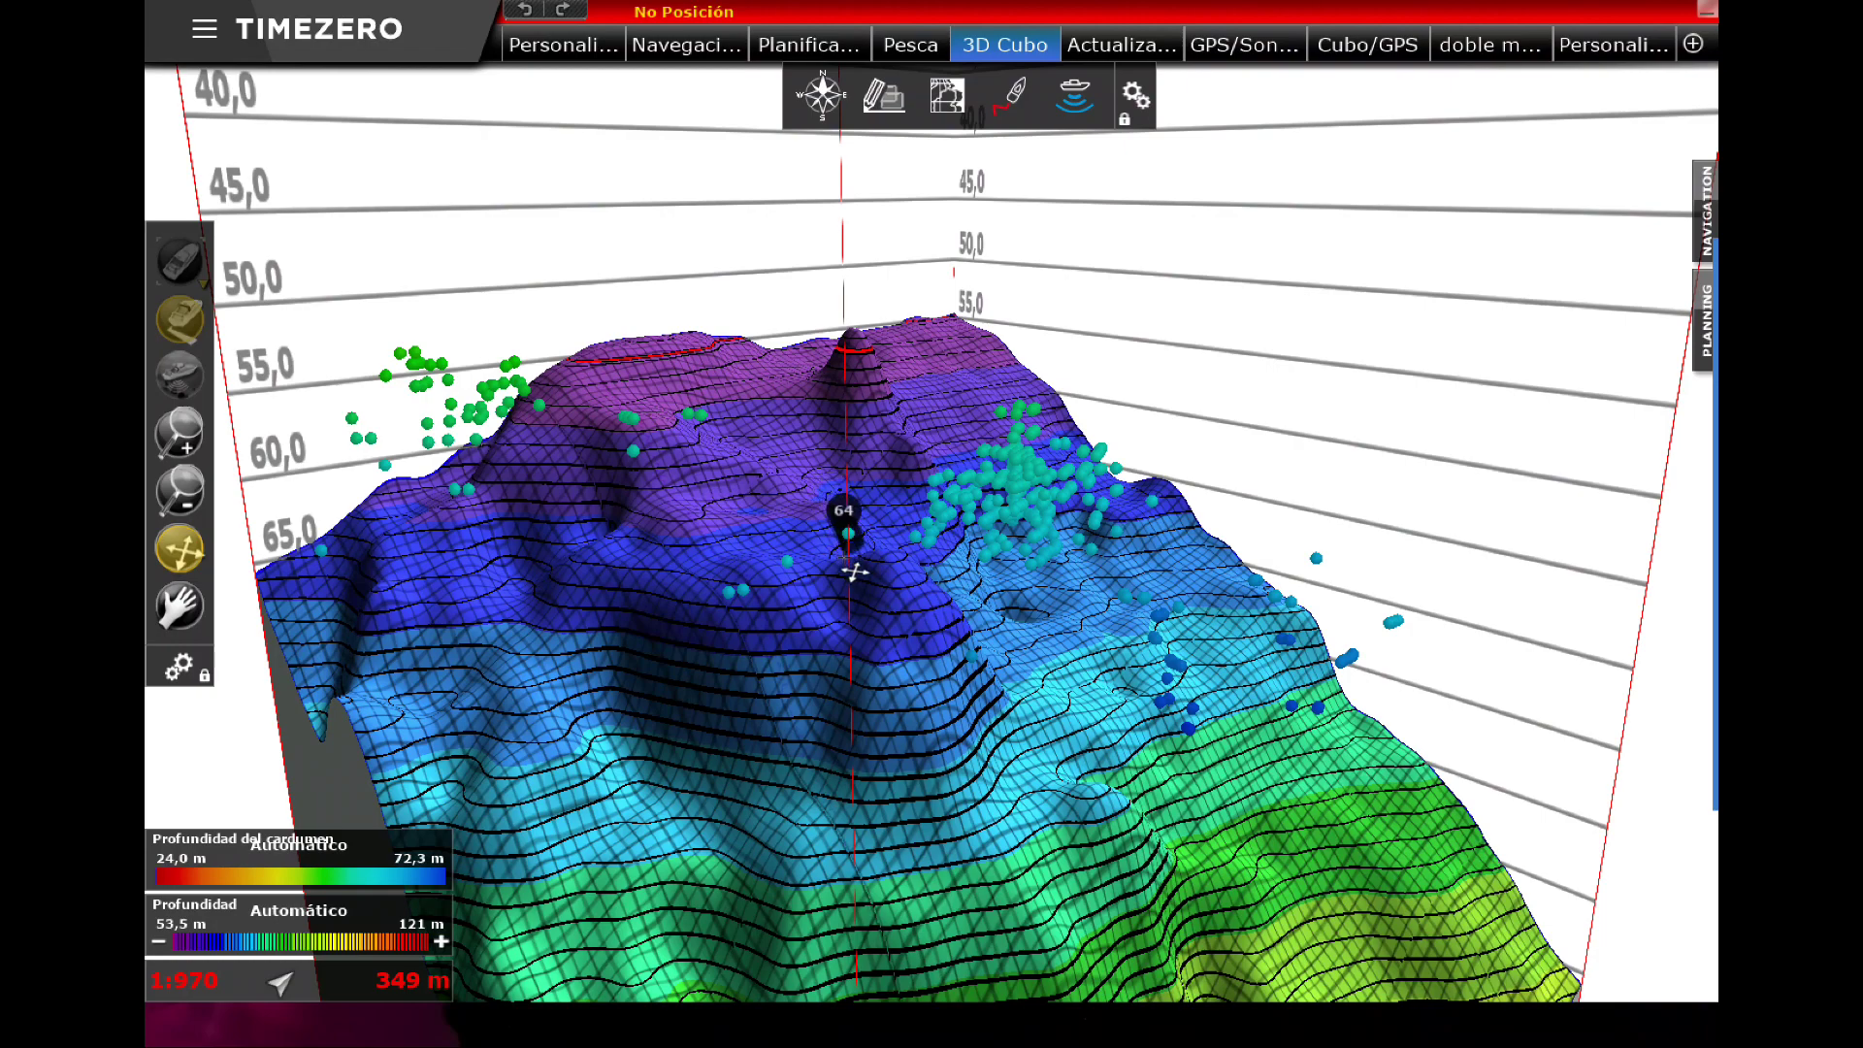
drag(845, 626, 806, 591)
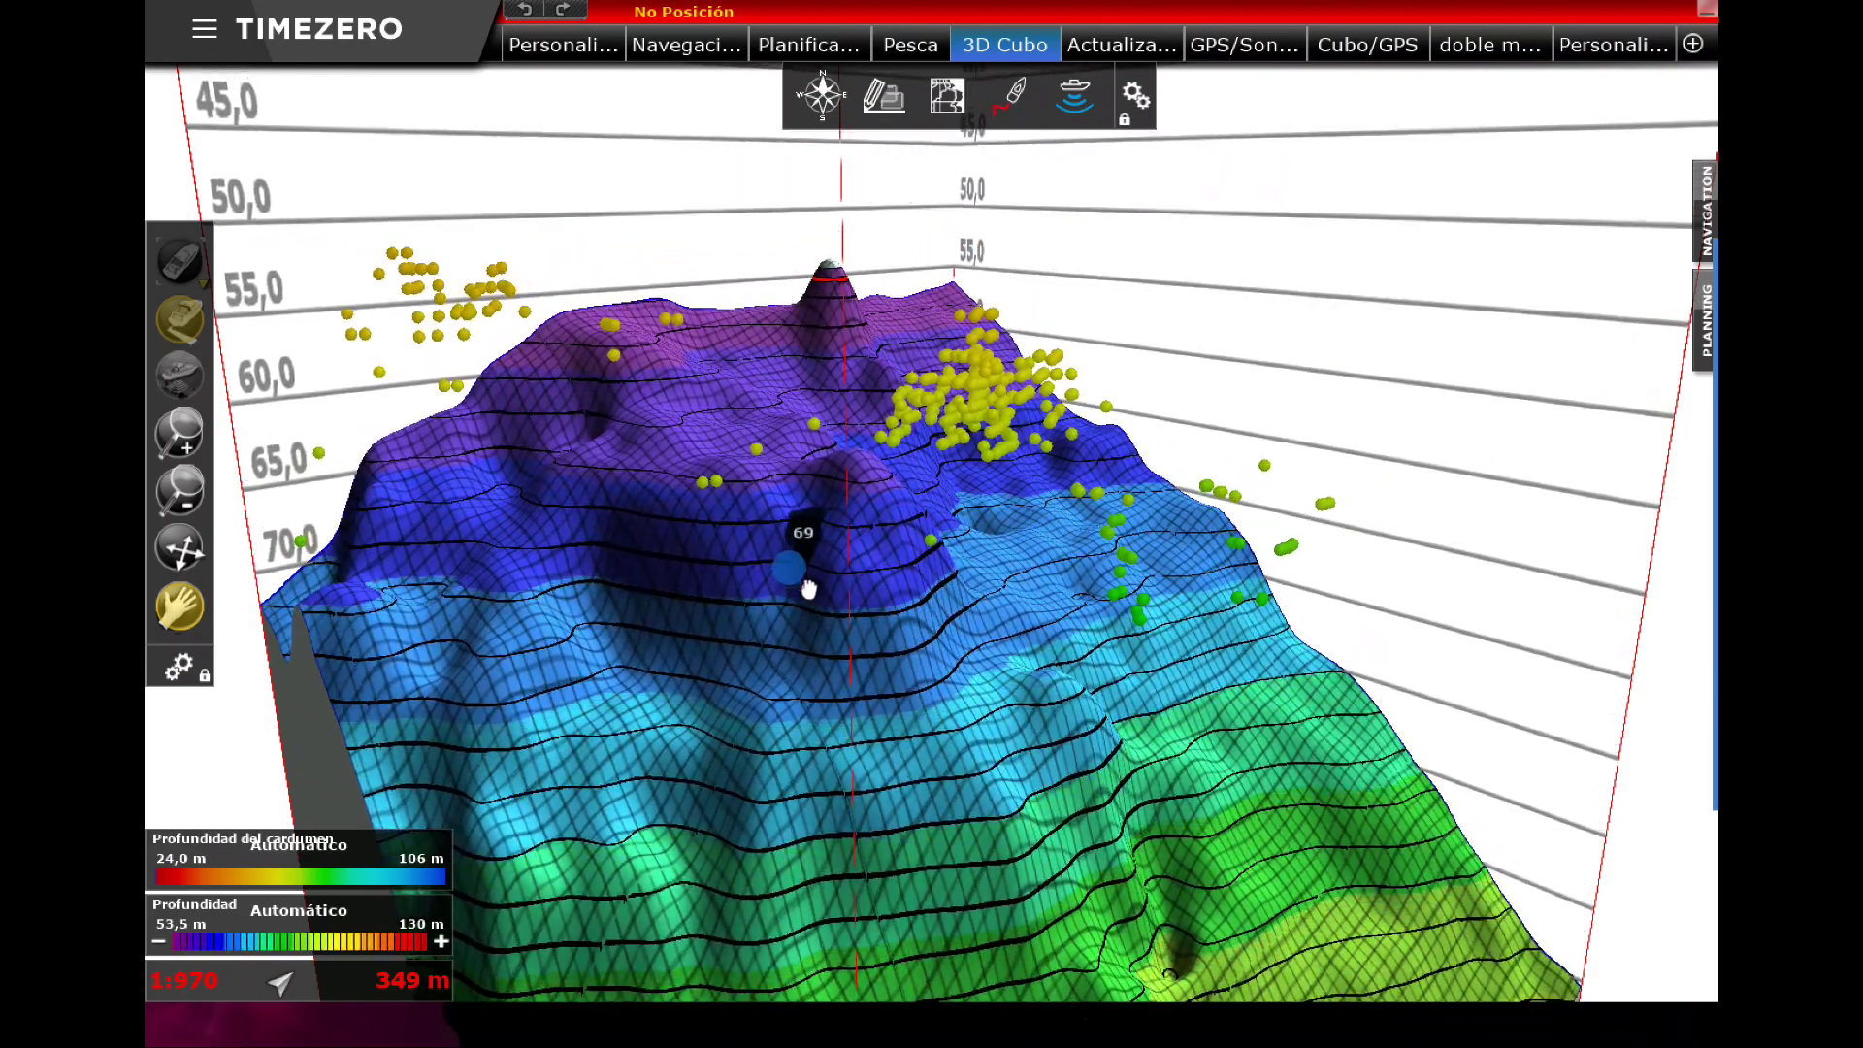
drag(754, 579, 326, 524)
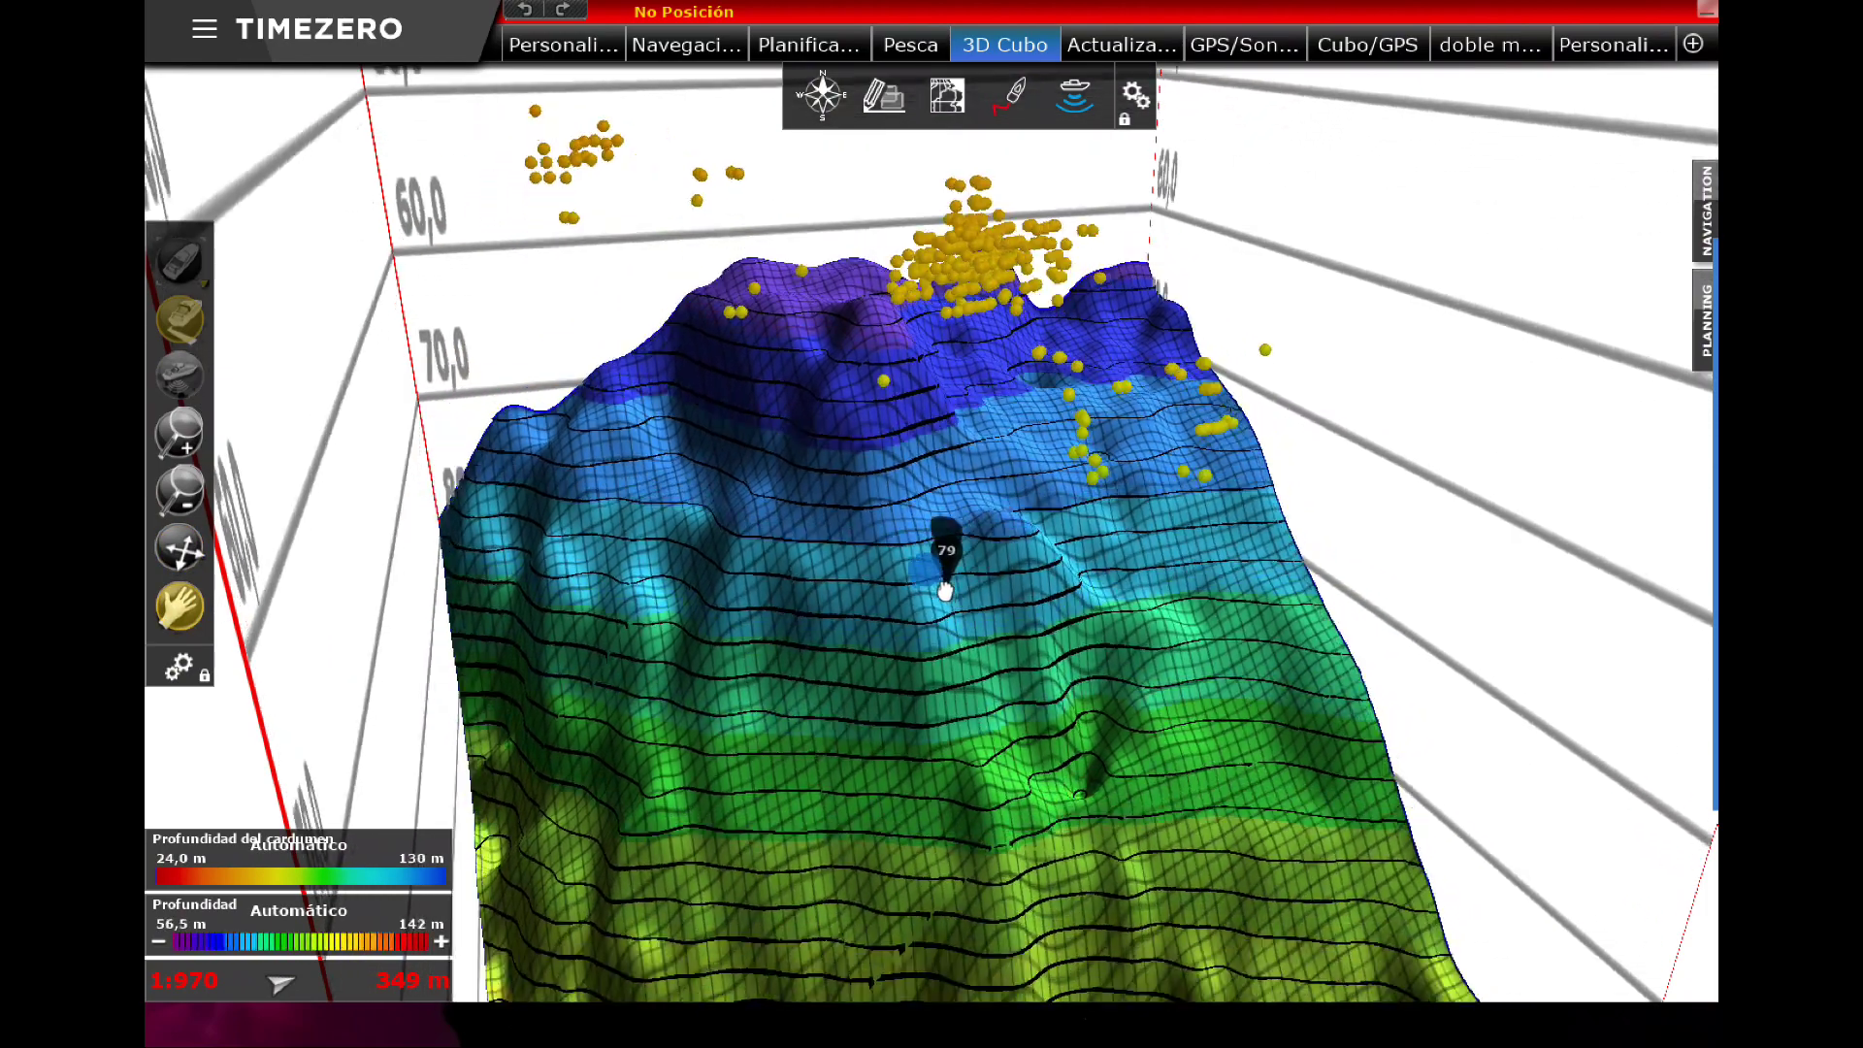
drag(944, 590, 923, 549)
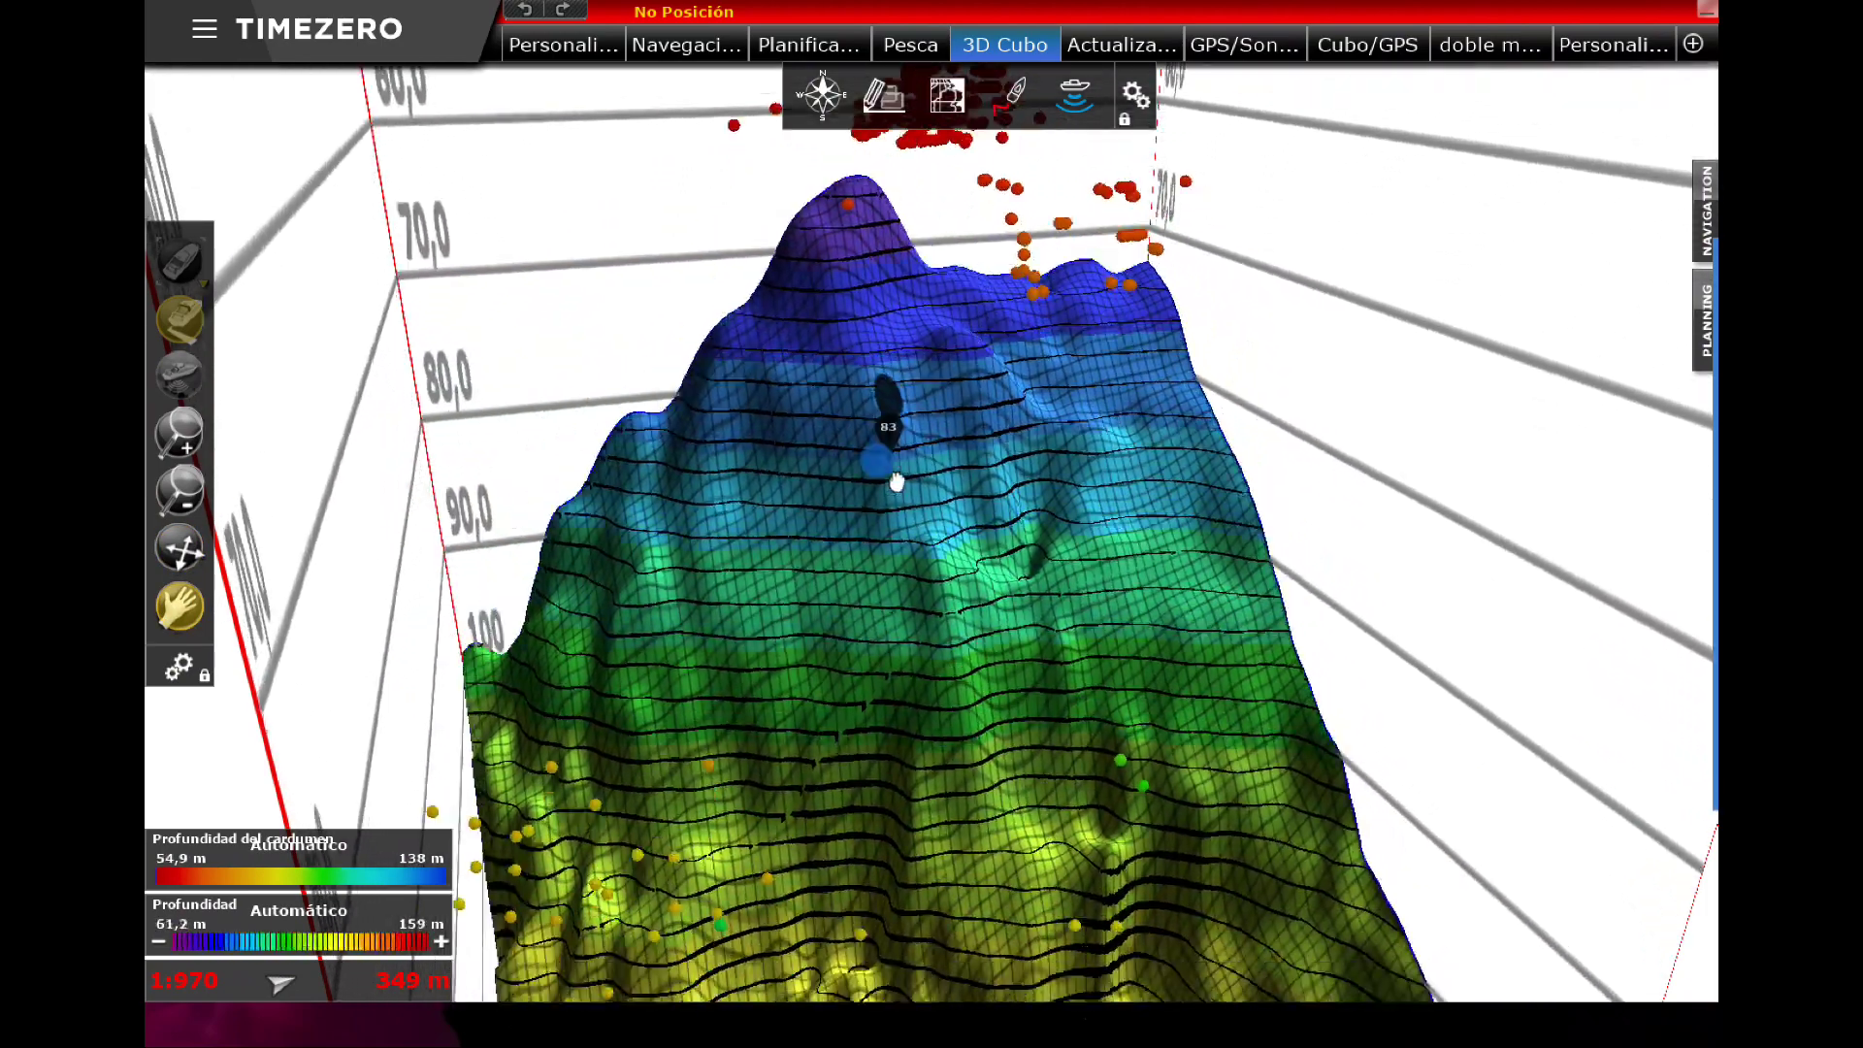
drag(897, 483, 761, 779)
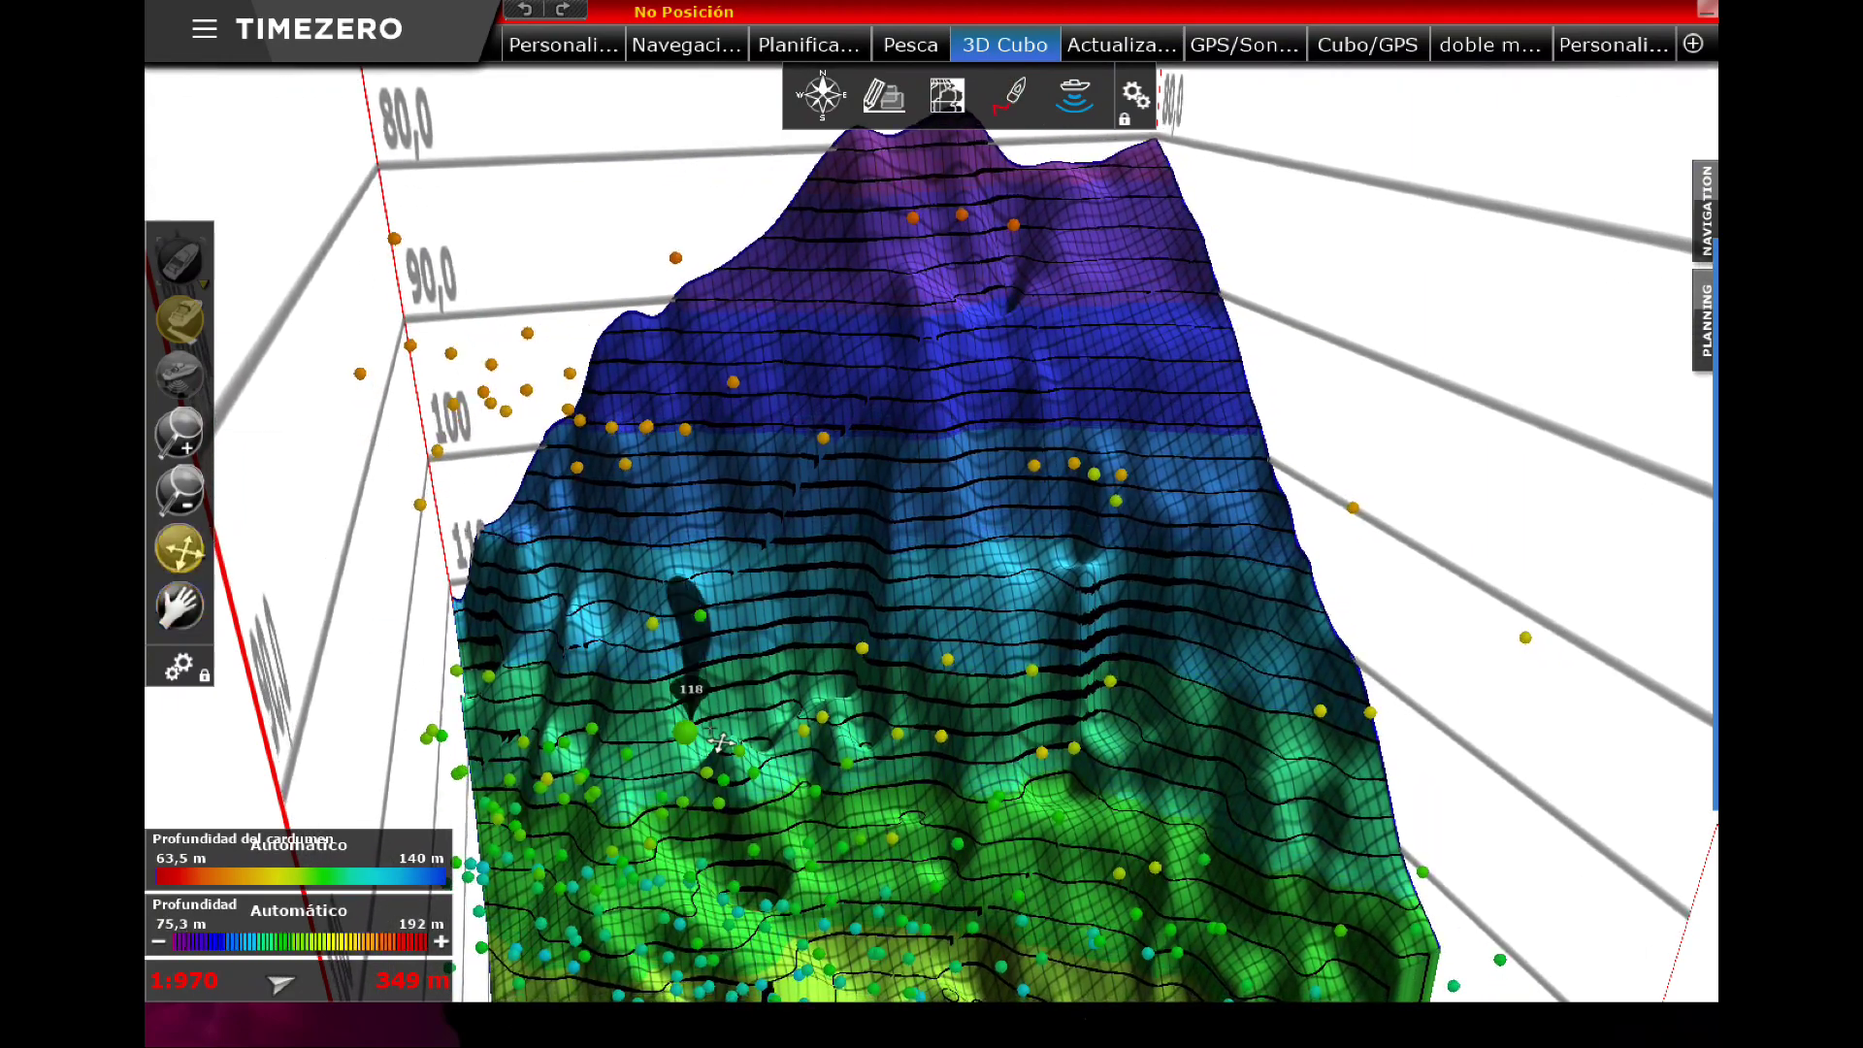
mouse_move(776, 738)
mouse_down()
mouse_move(910, 712)
mouse_move(1014, 663)
mouse_move(1036, 621)
mouse_up()
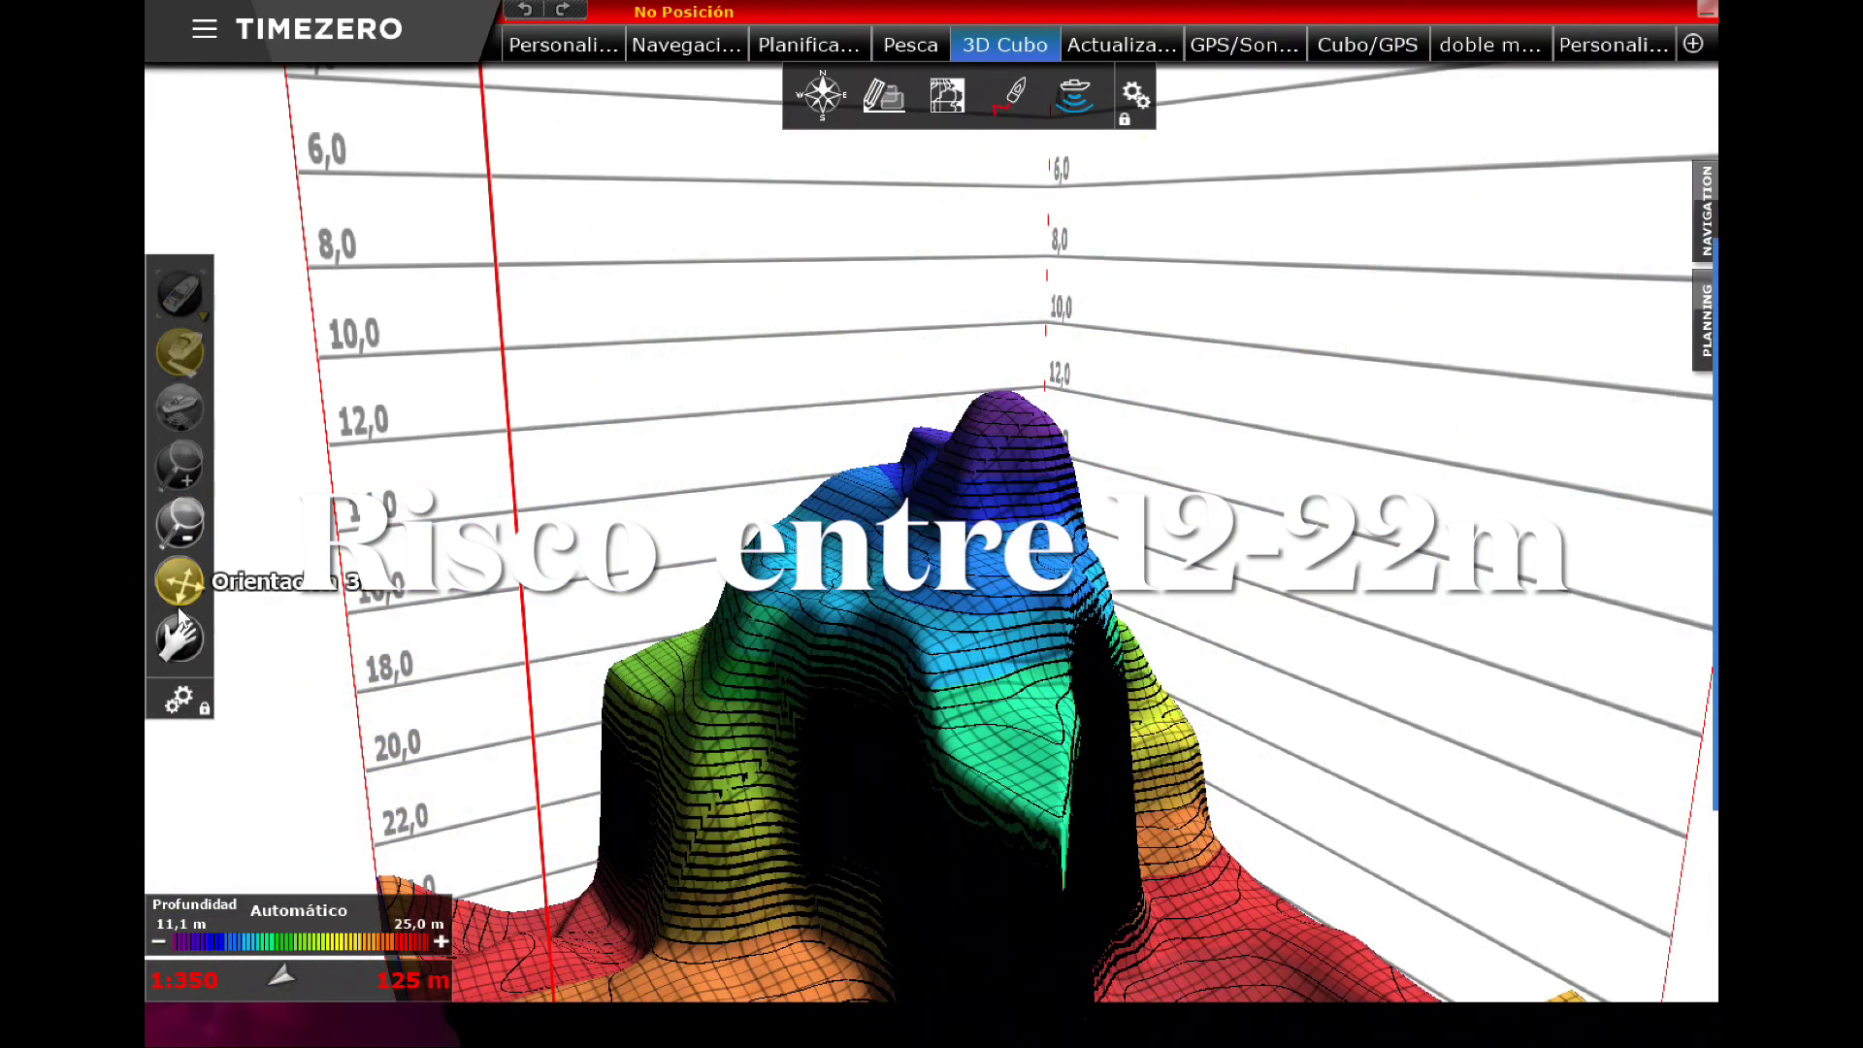
Step: Show the fish targets (Blancos de peces) around the shallow rock pinnacle and examine them from several sides
drag(639, 757, 148, 683)
drag(1123, 644, 915, 699)
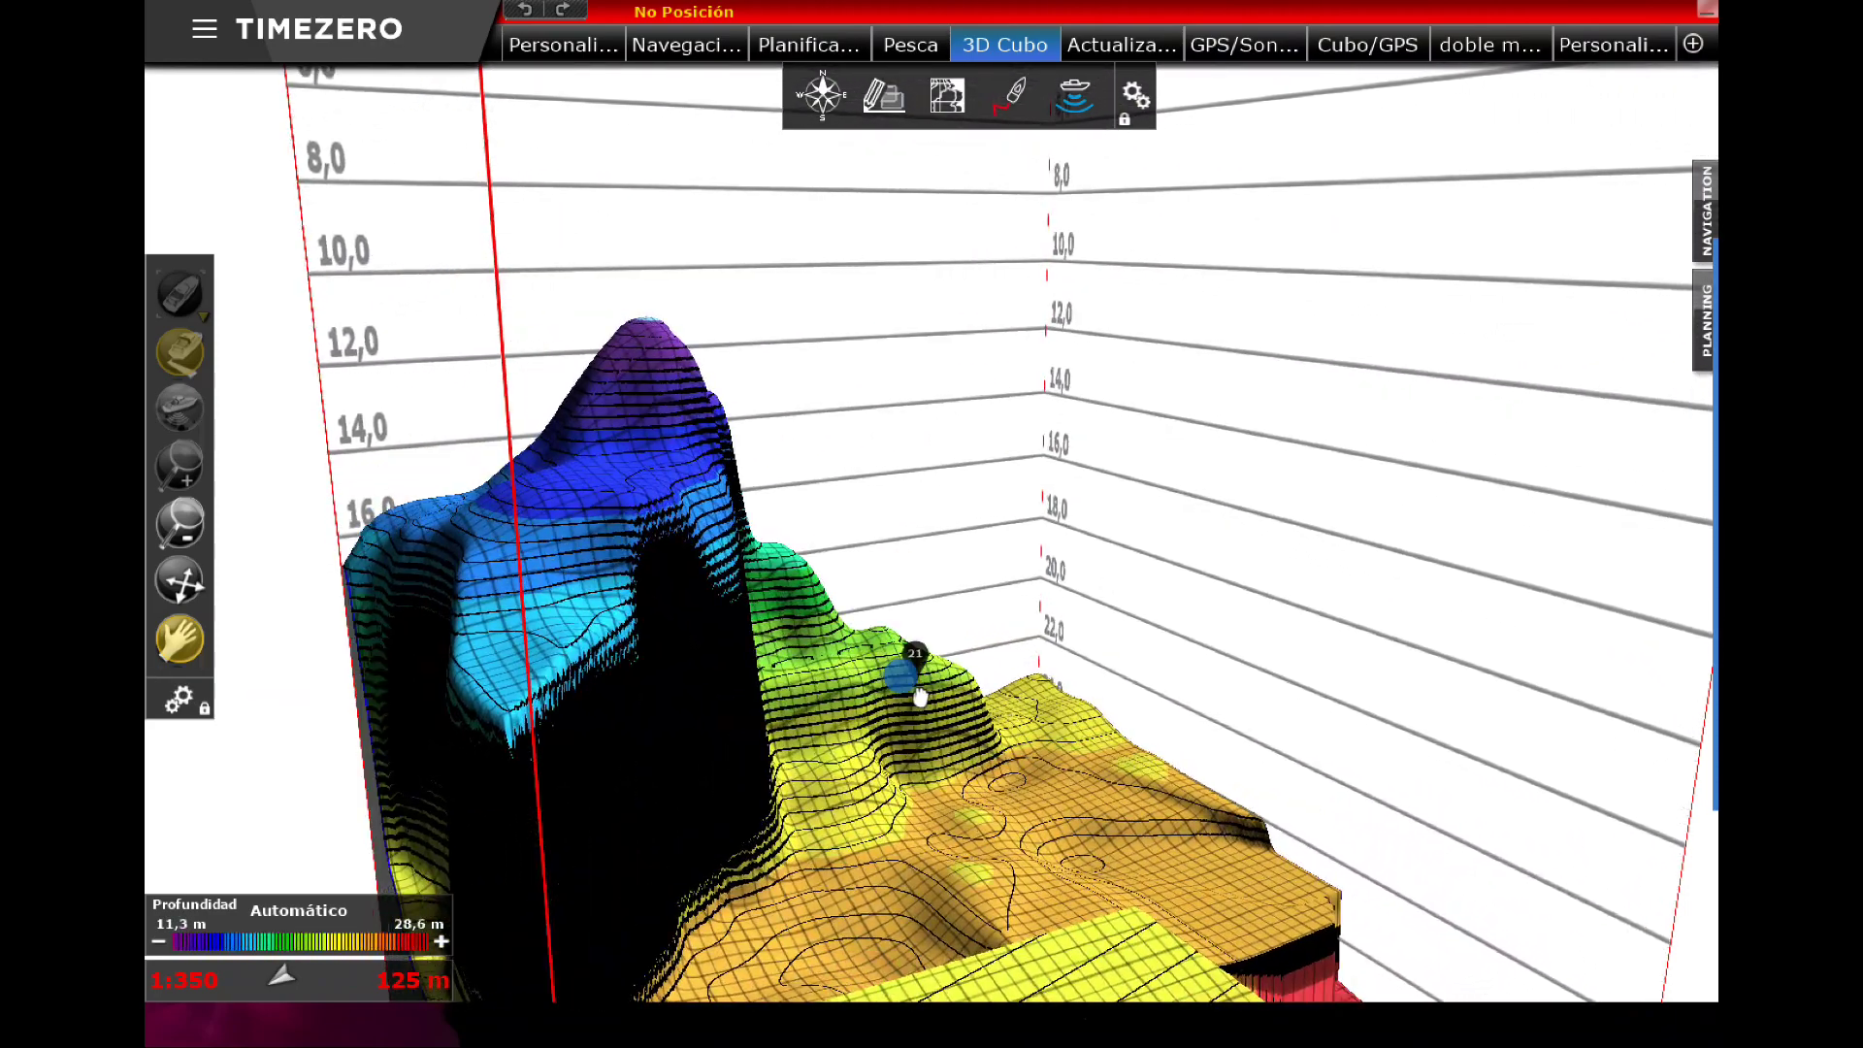
click(949, 103)
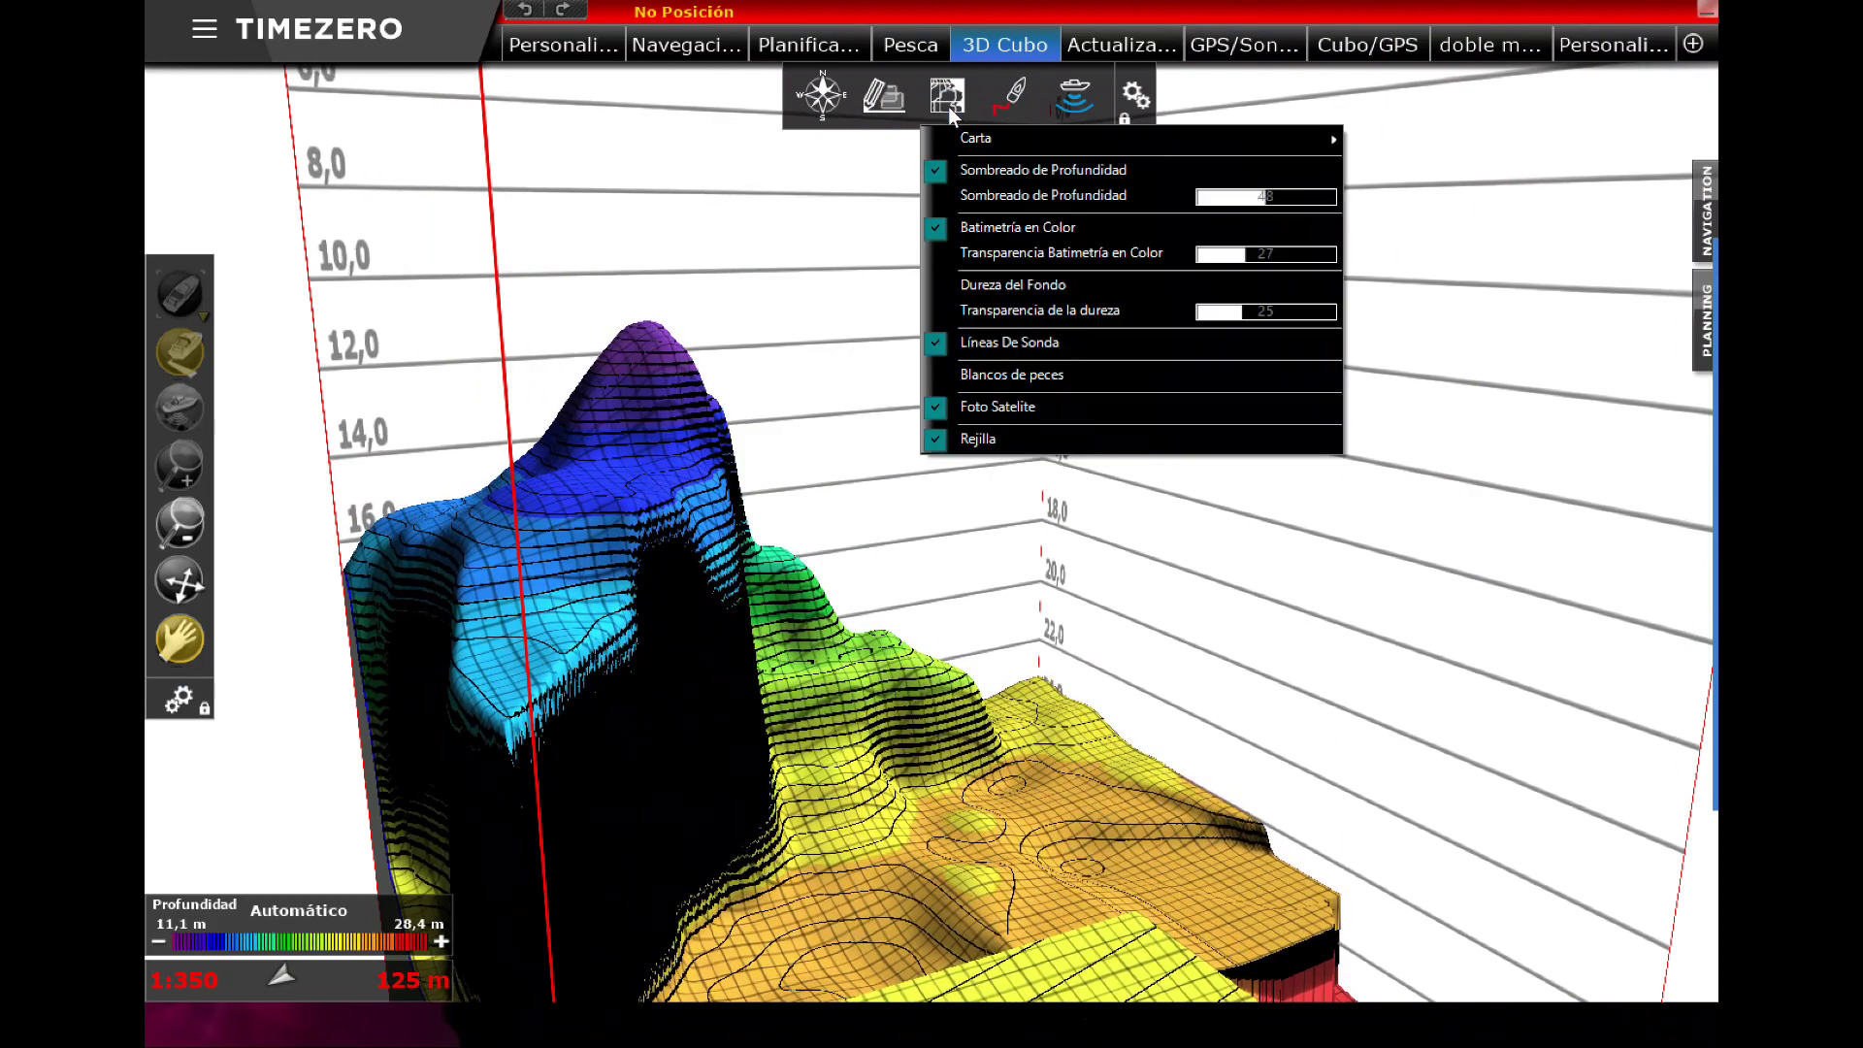
click(1071, 374)
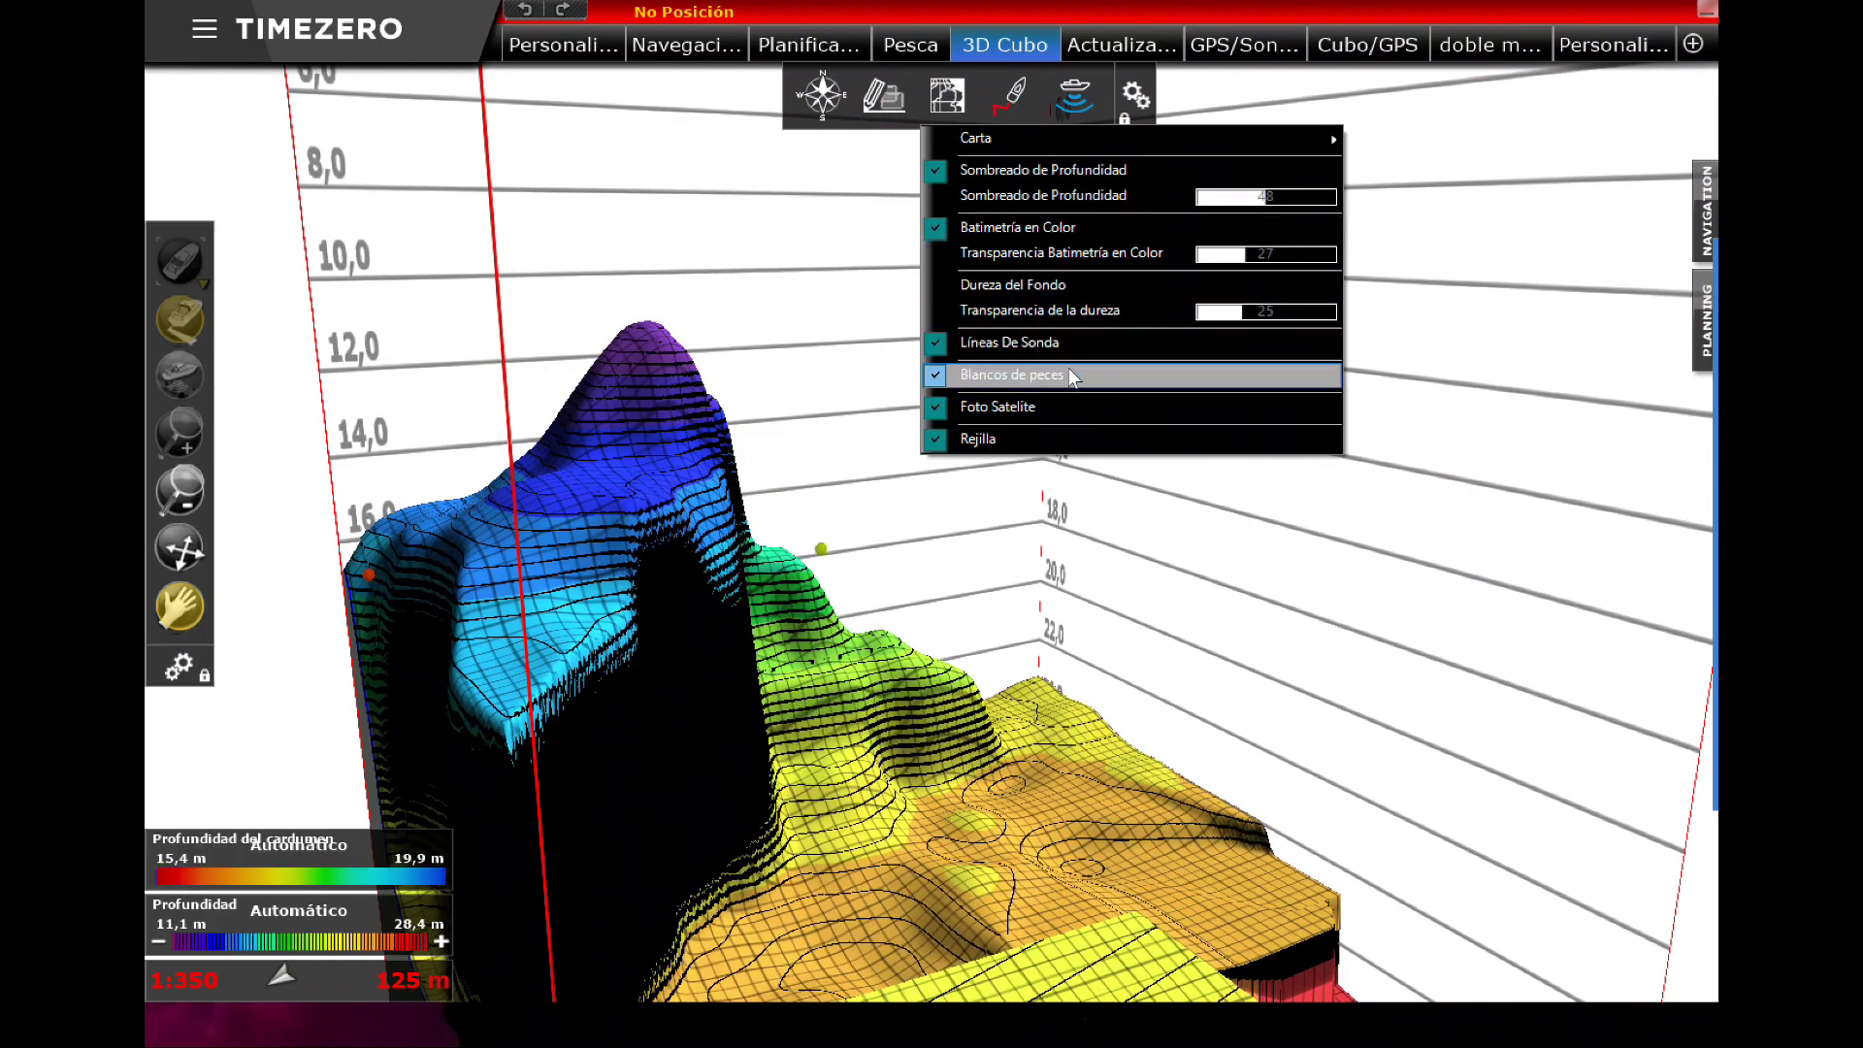
click(911, 735)
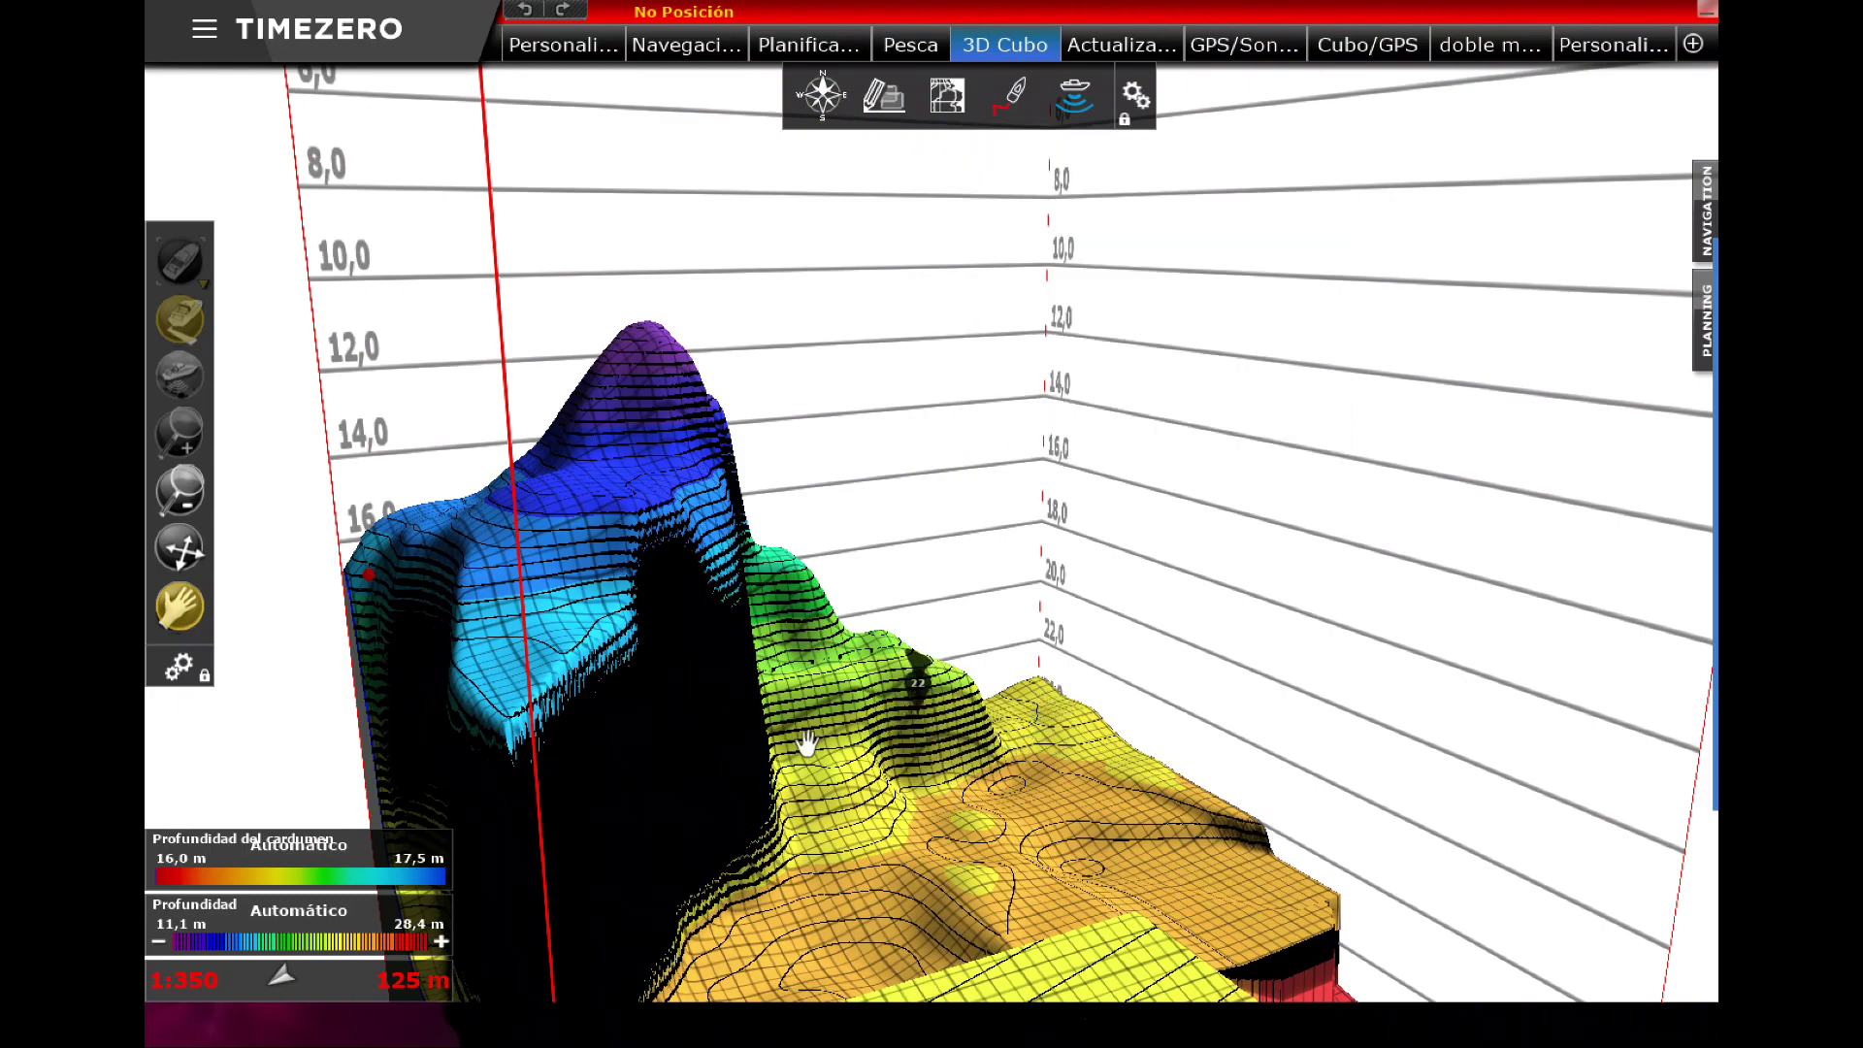
drag(728, 798, 1606, 763)
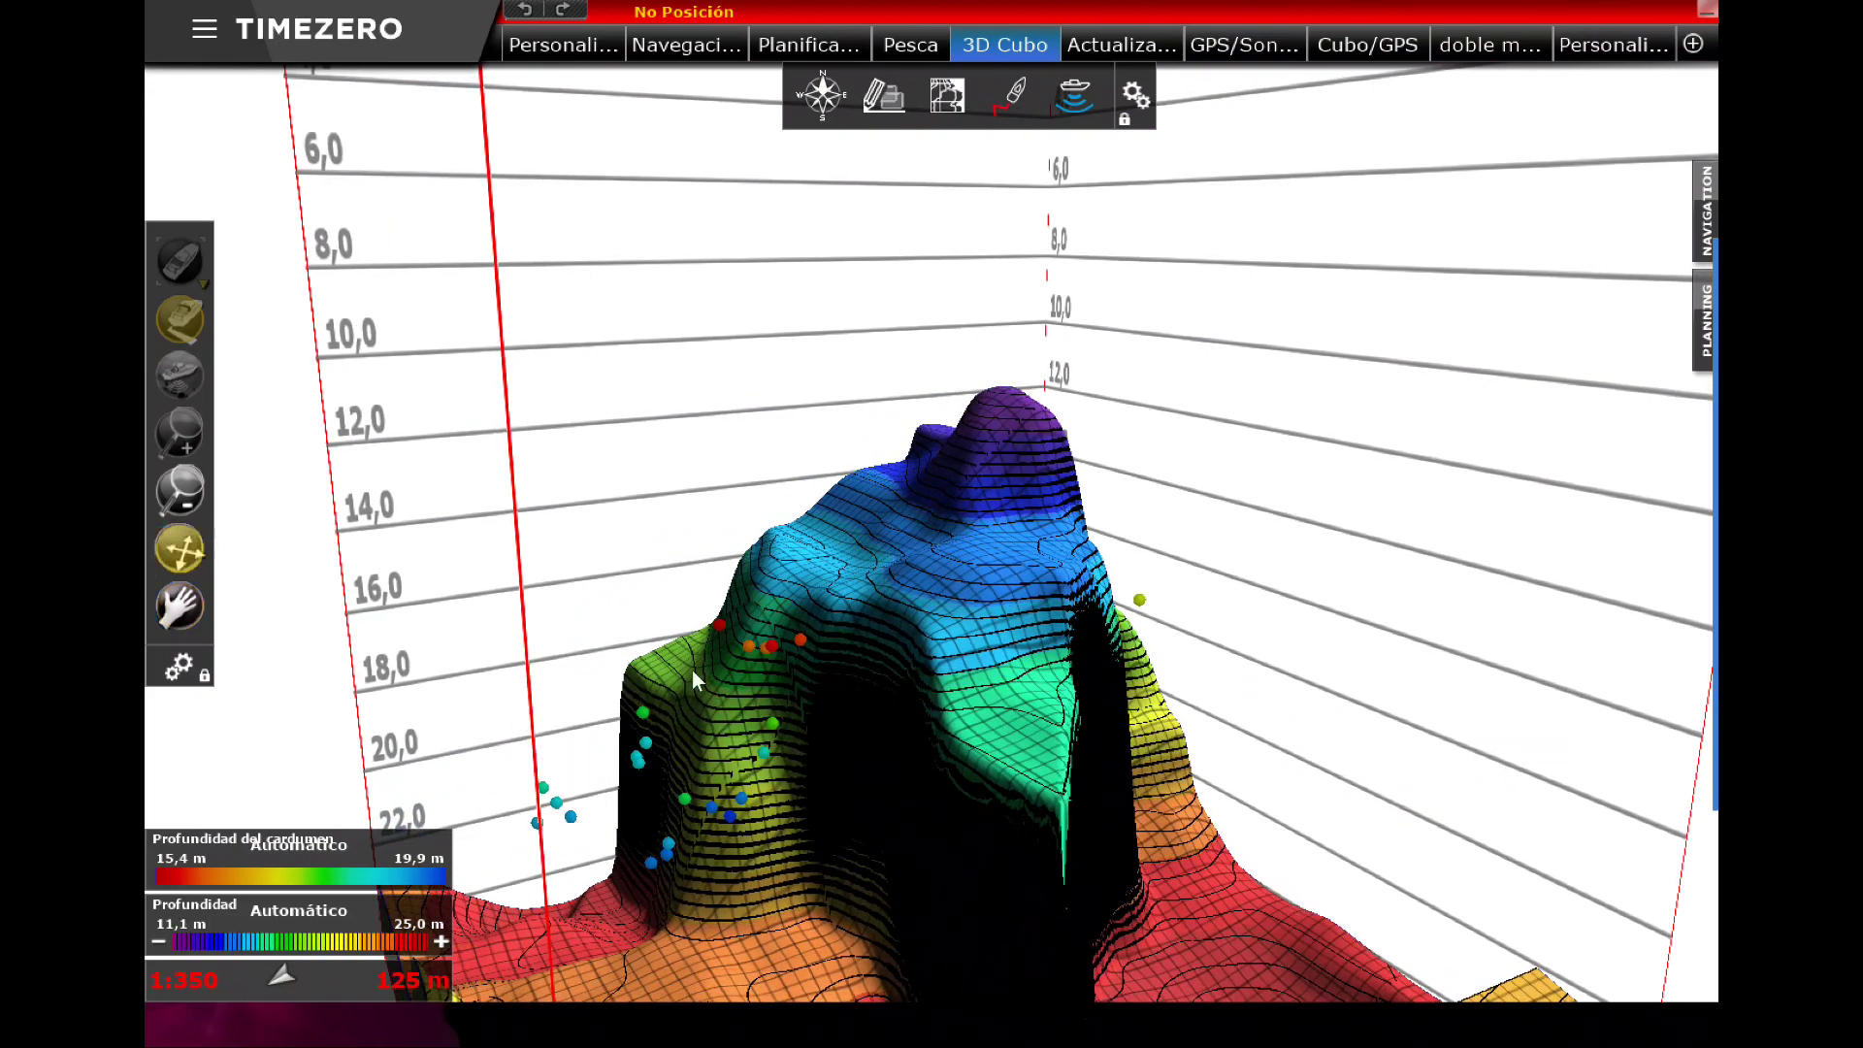
drag(820, 716, 891, 687)
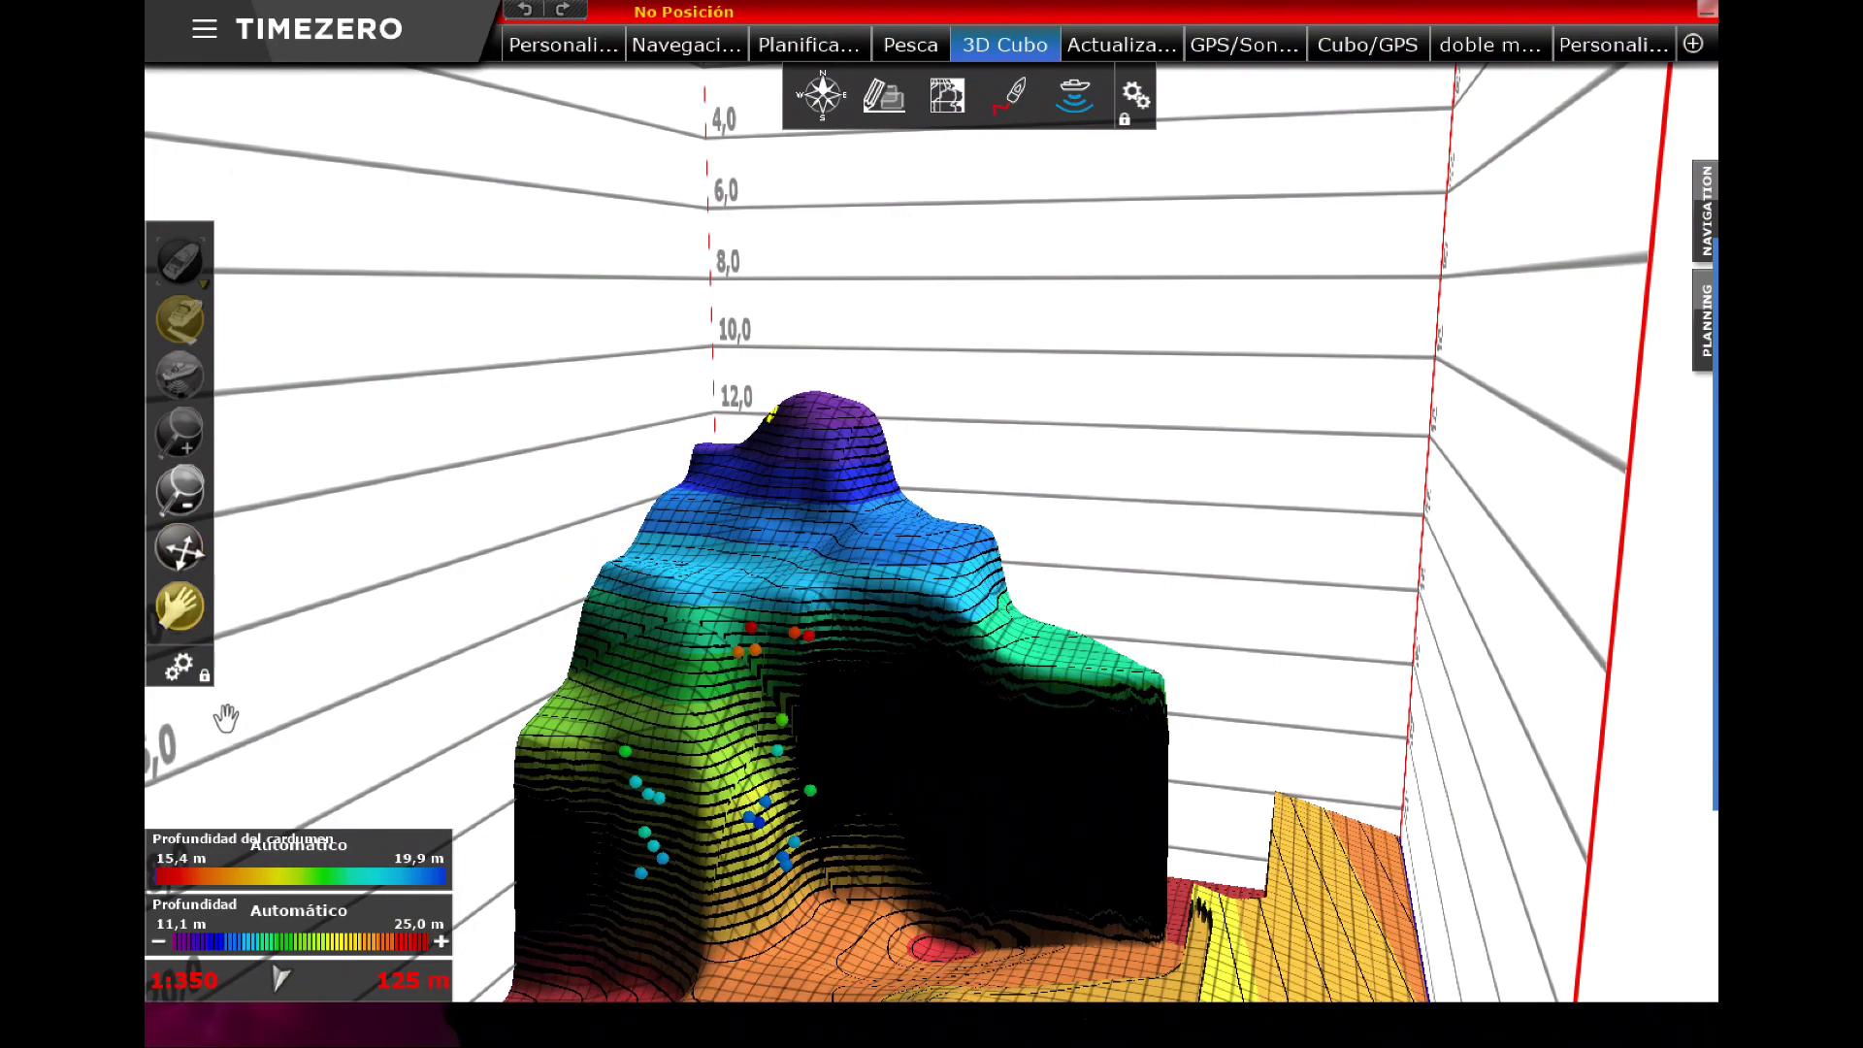
drag(769, 855, 769, 941)
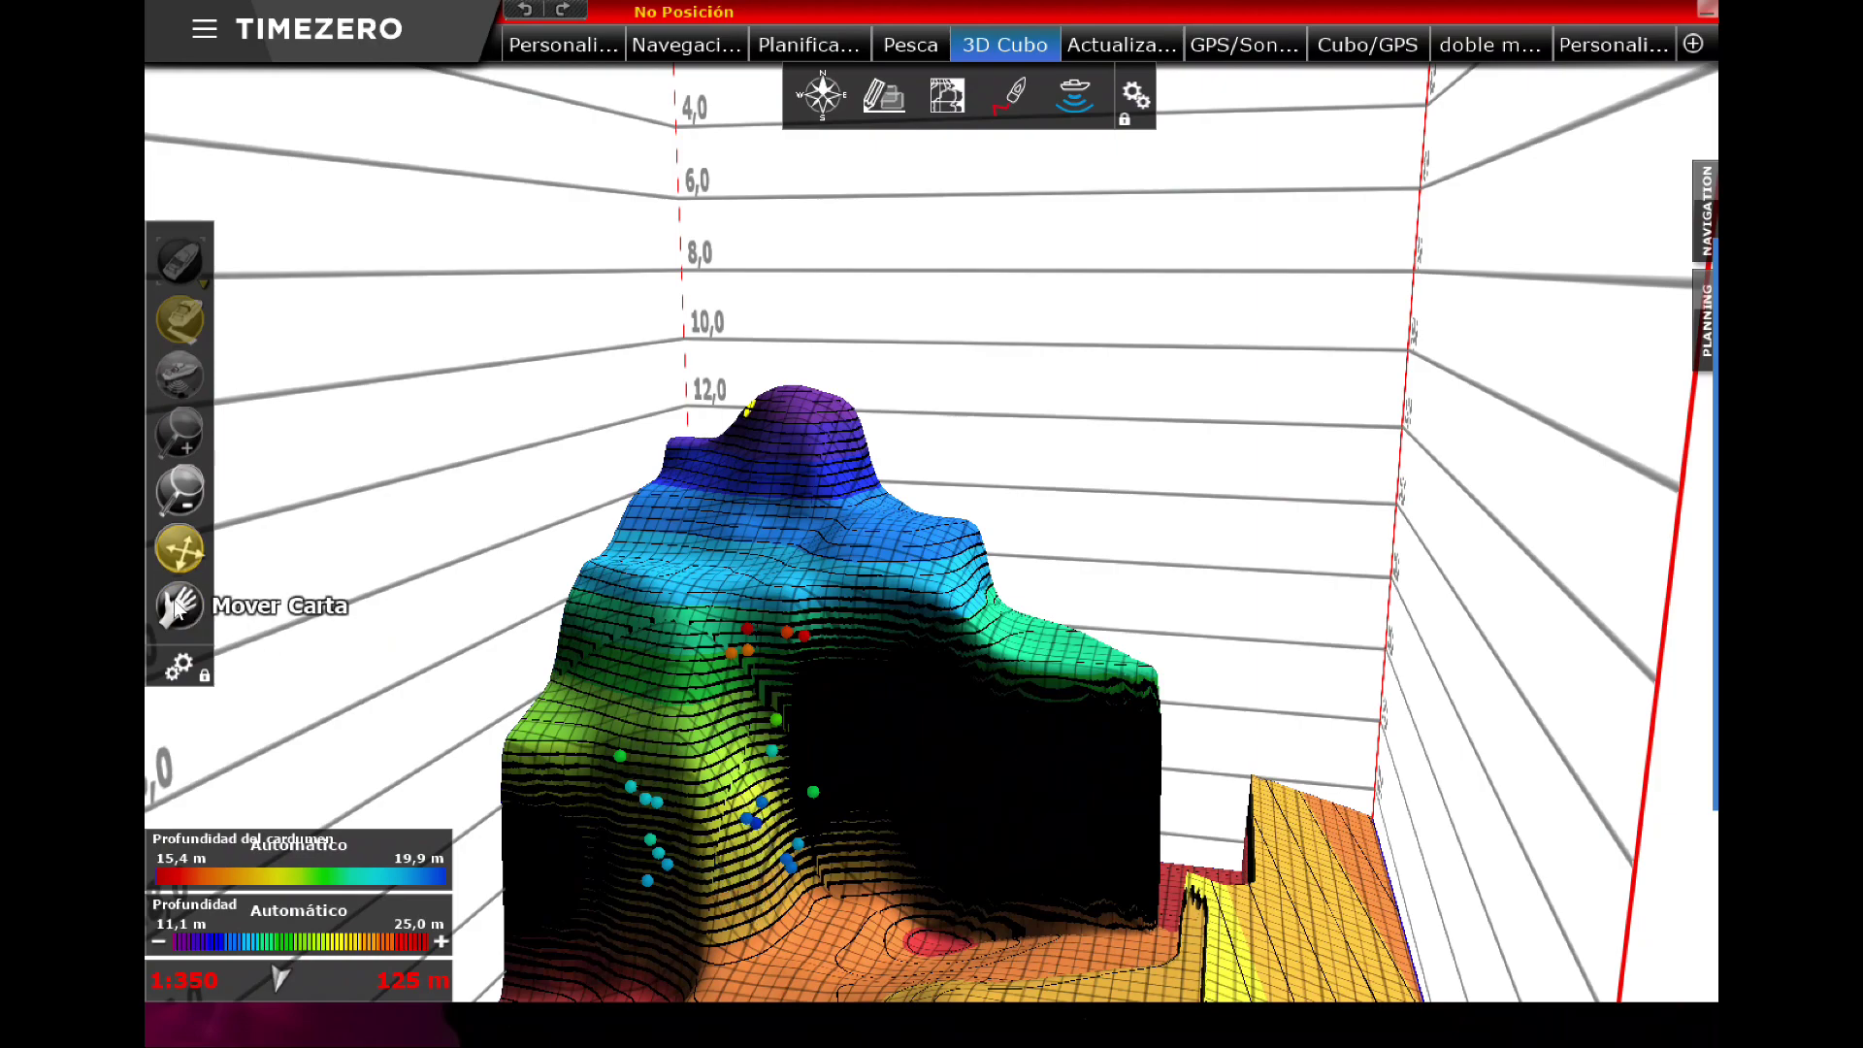
drag(629, 786, 1514, 715)
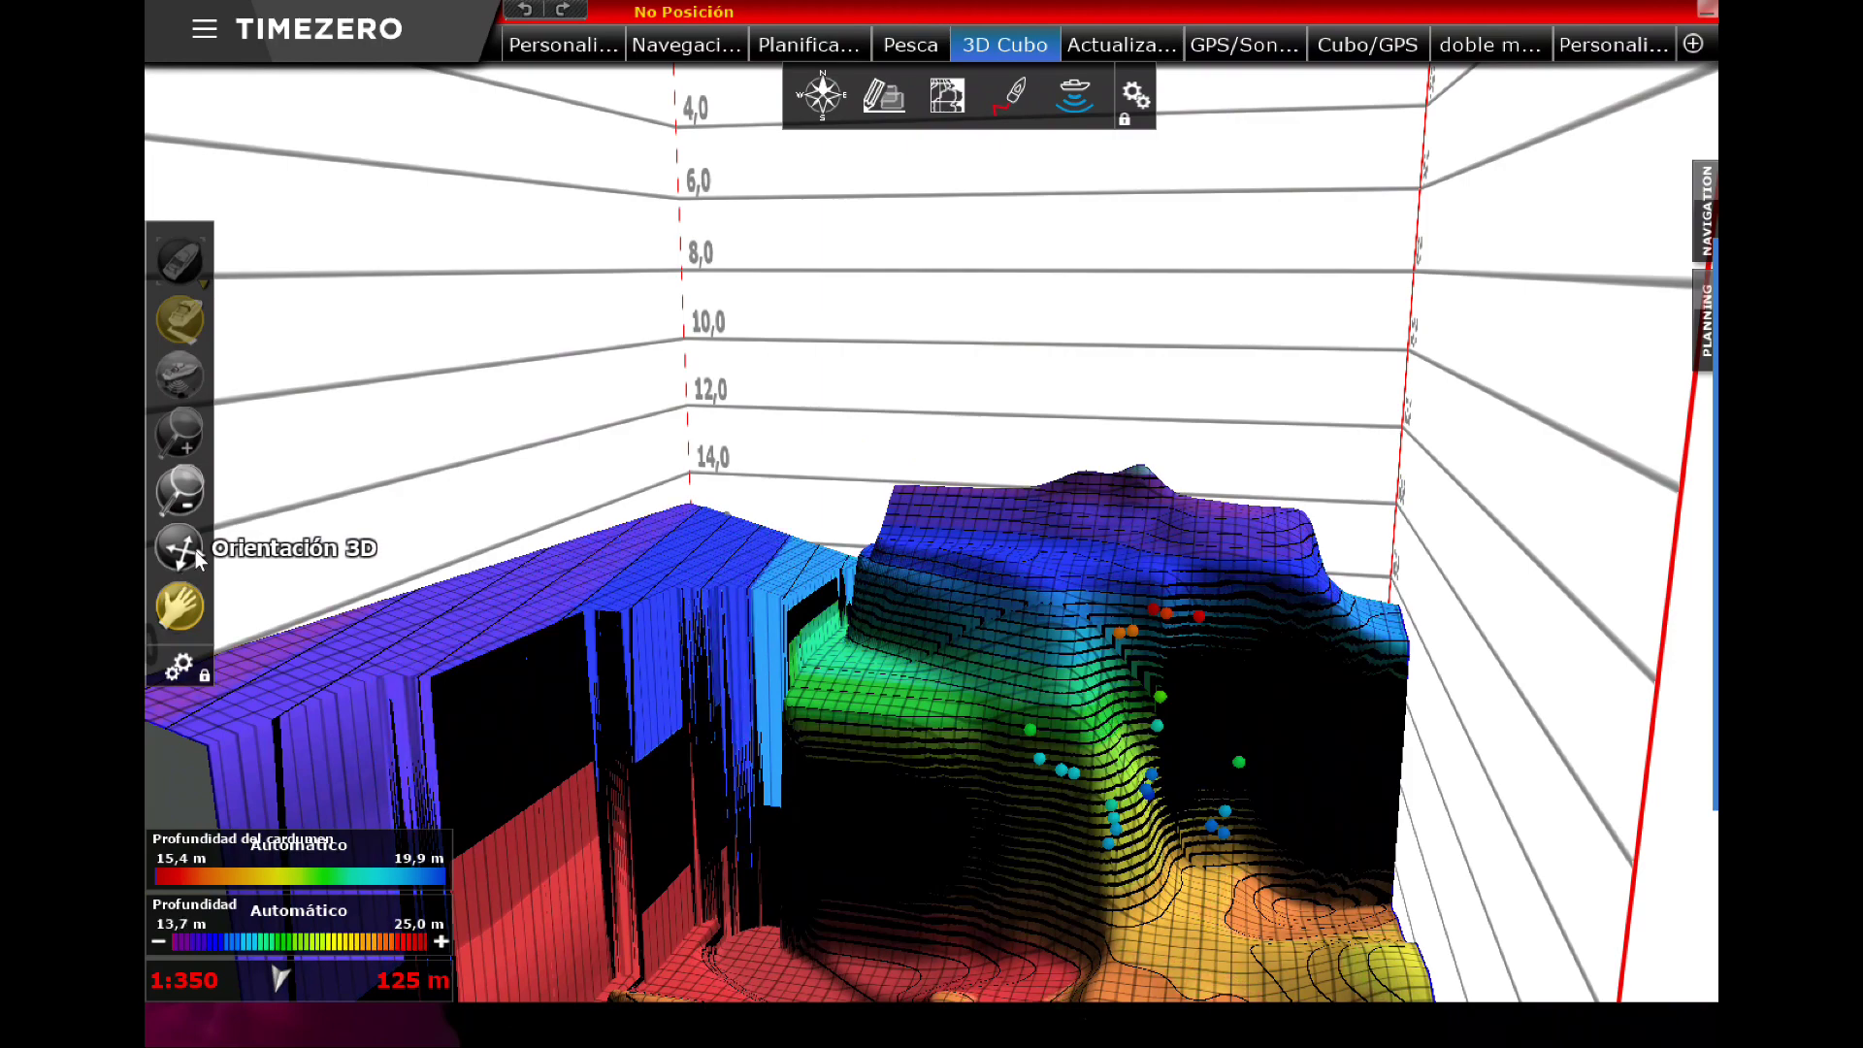
drag(954, 793, 1131, 901)
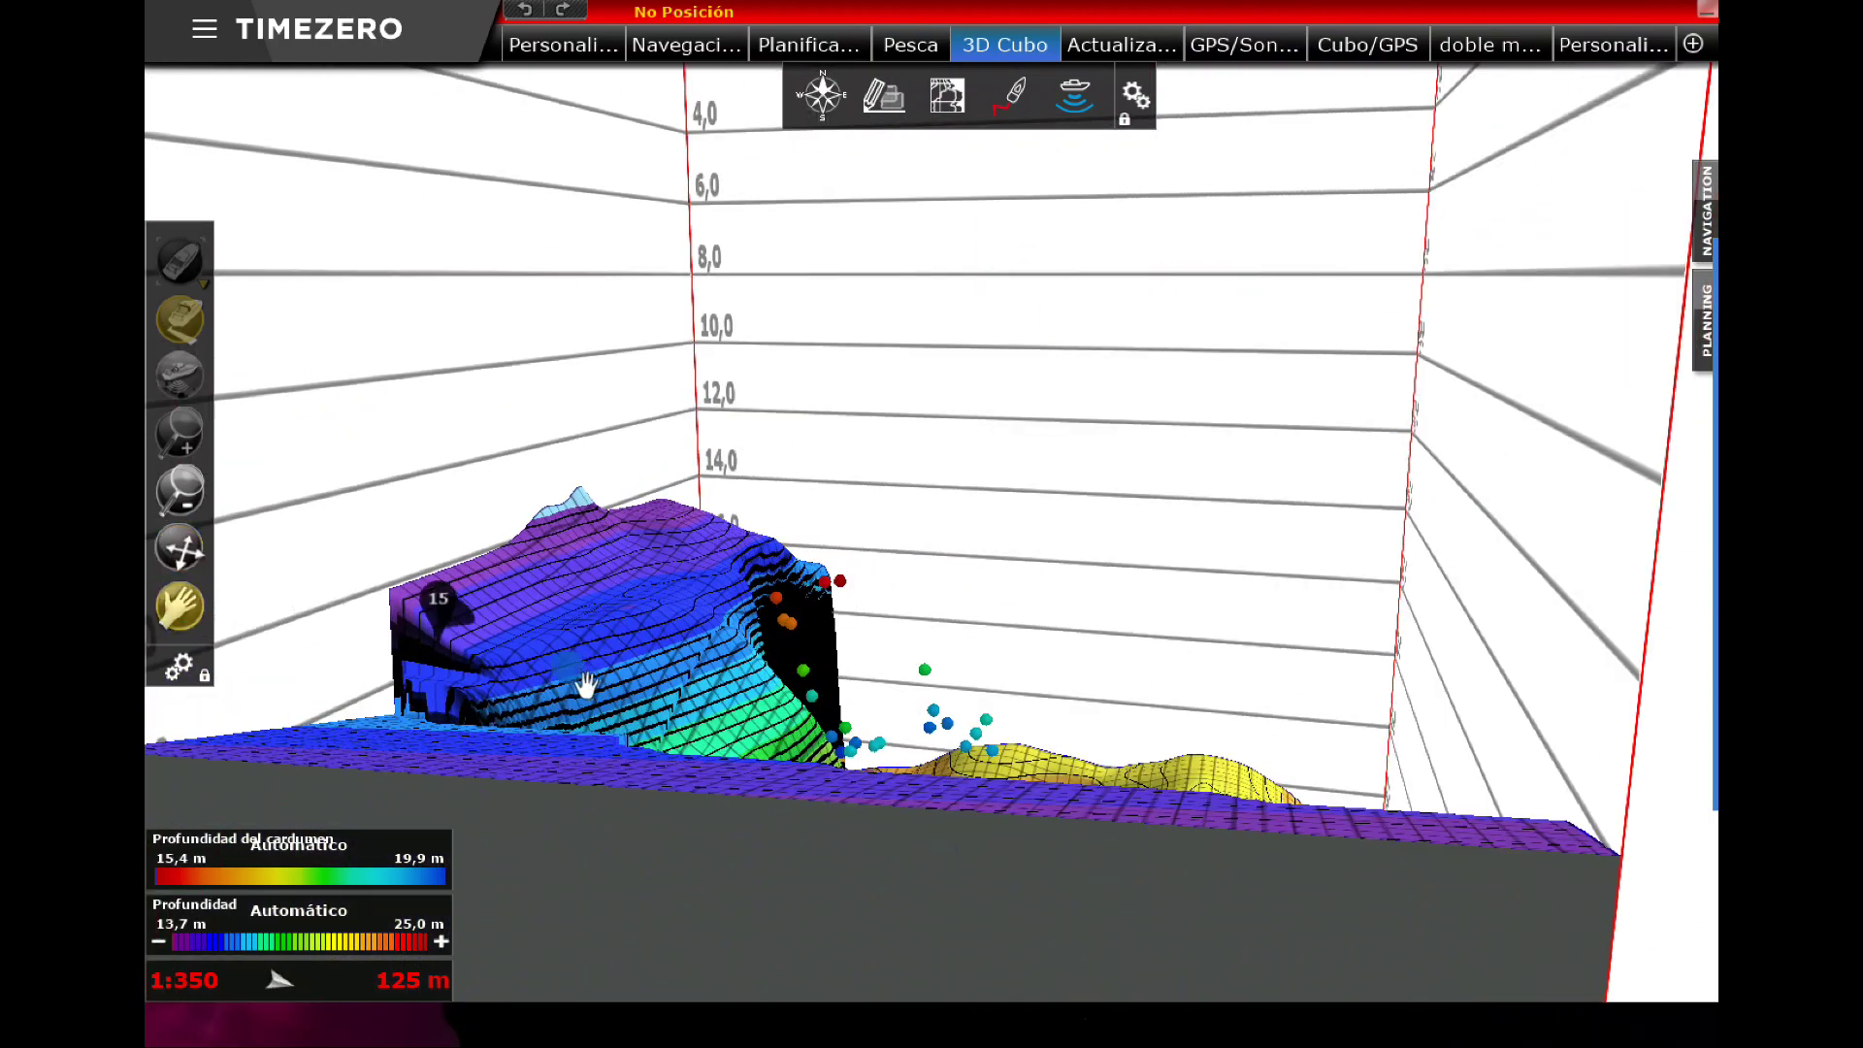
drag(586, 684, 773, 666)
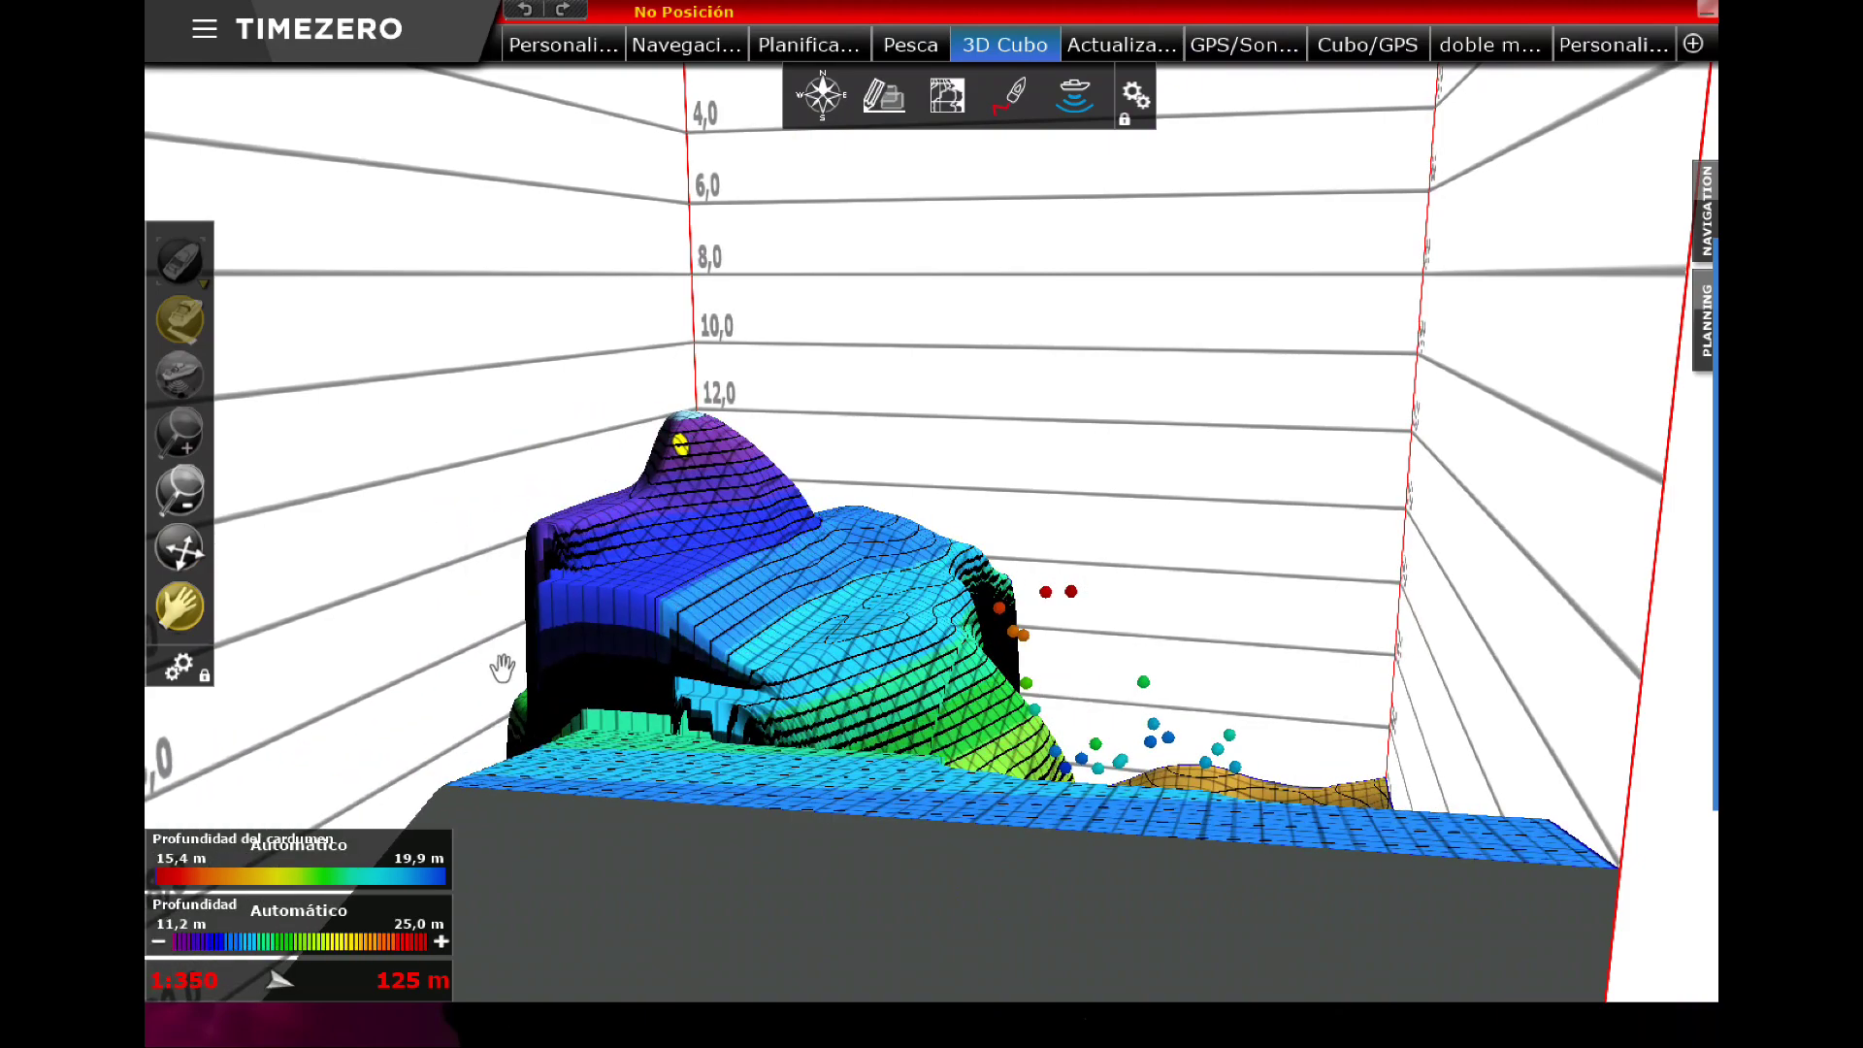
Step: Examine the opposite faces of the shallow rock pinnacle and the fish targets beside its lower slope
drag(484, 650, 1203, 670)
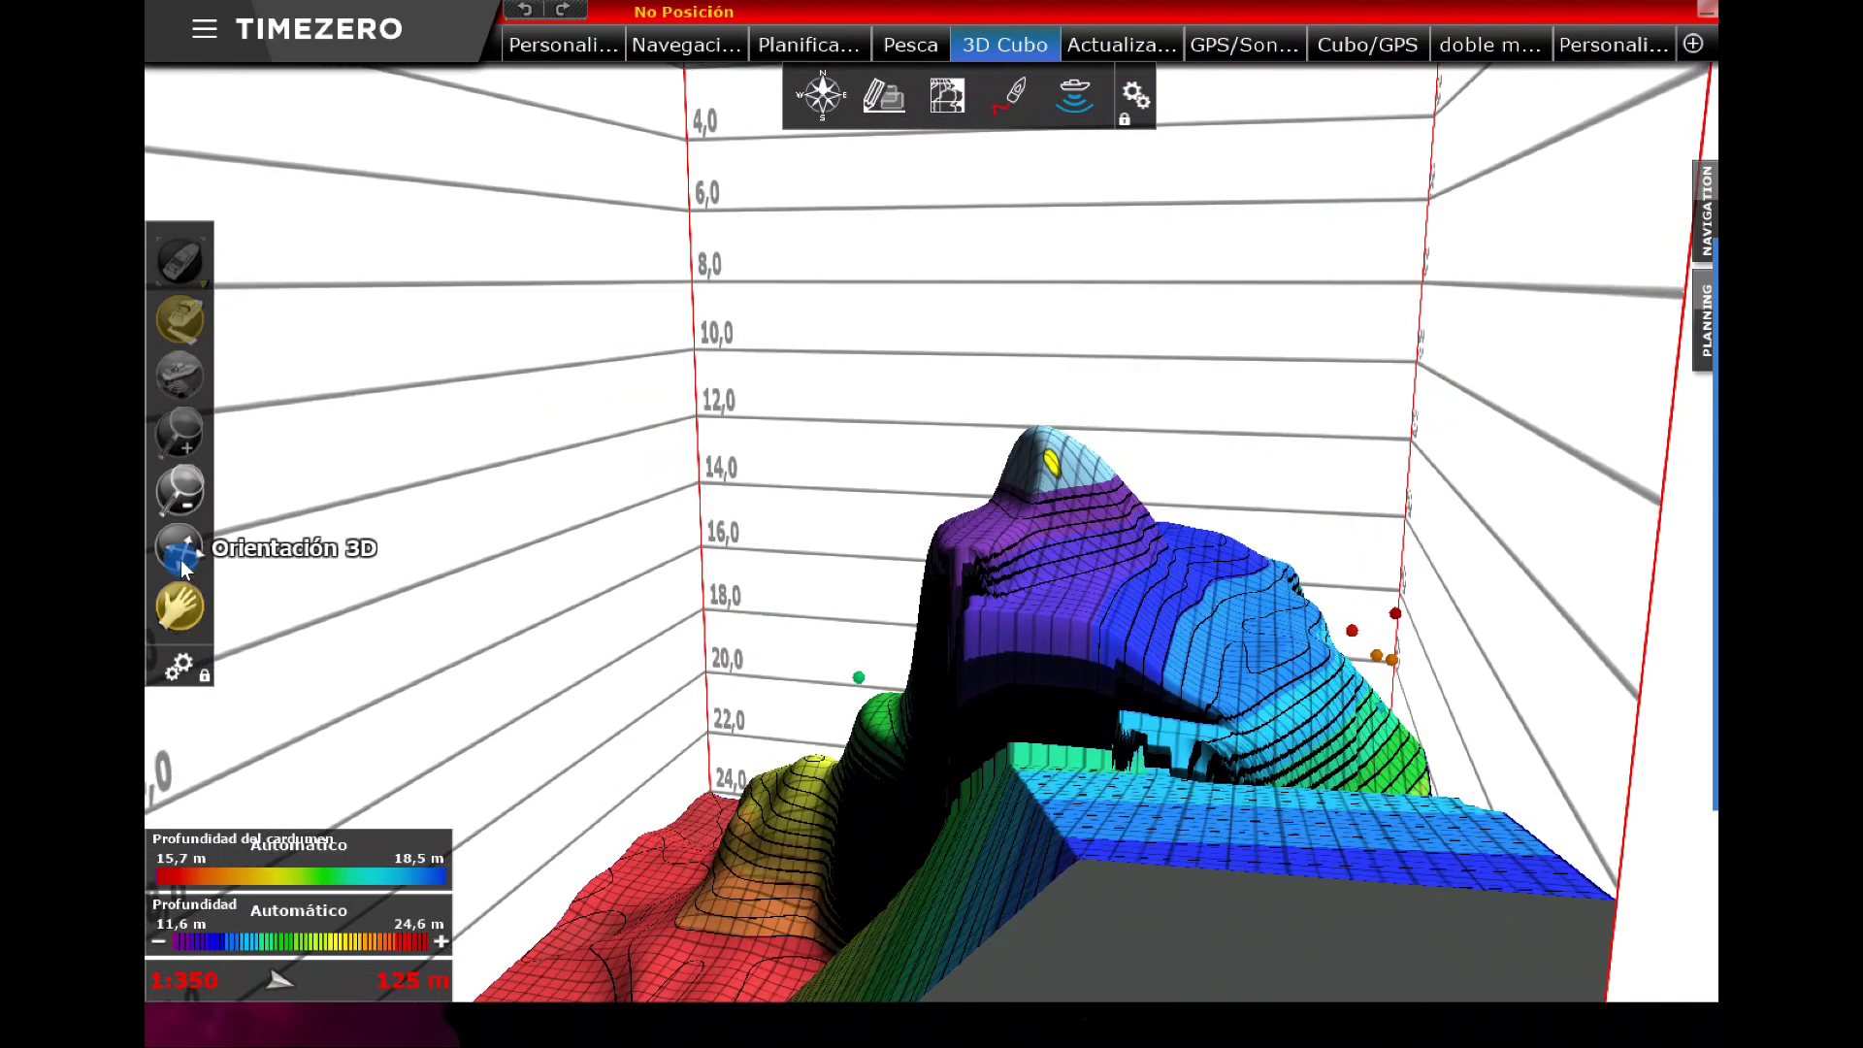
click(181, 548)
drag(825, 752, 947, 788)
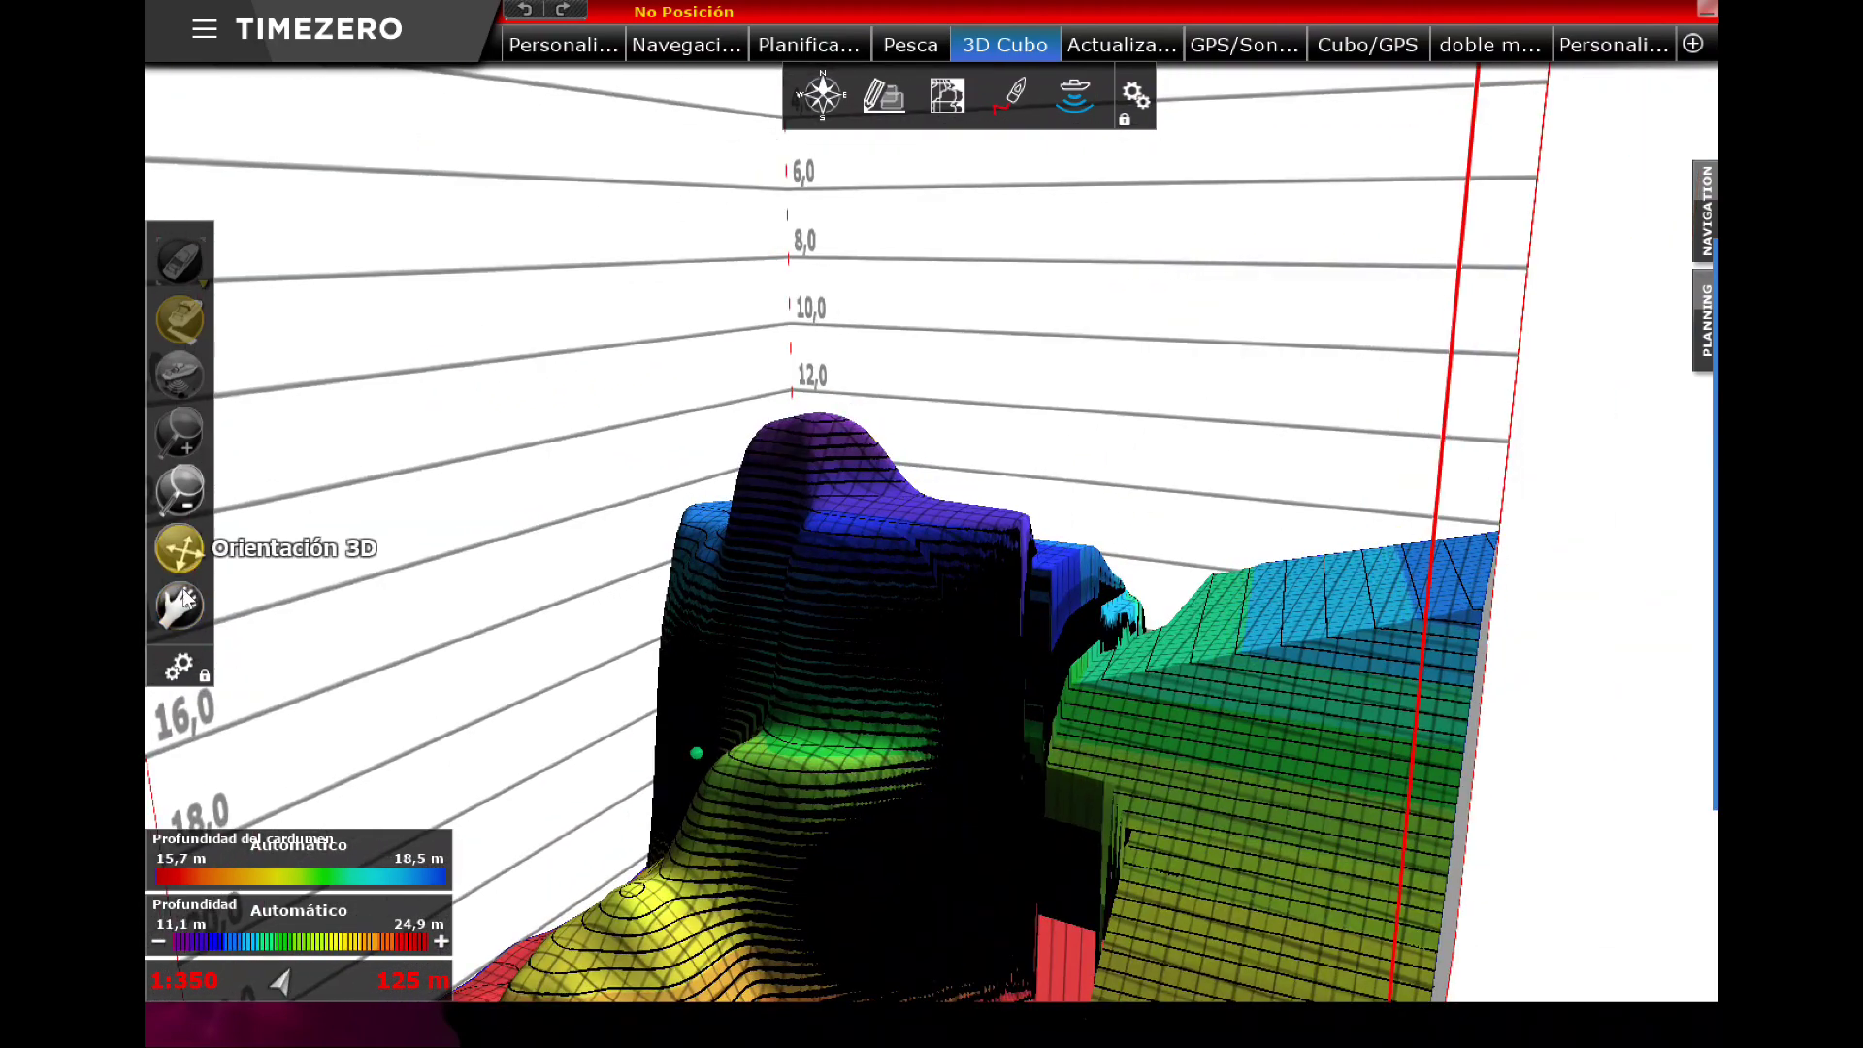
drag(836, 659, 1206, 853)
click(180, 548)
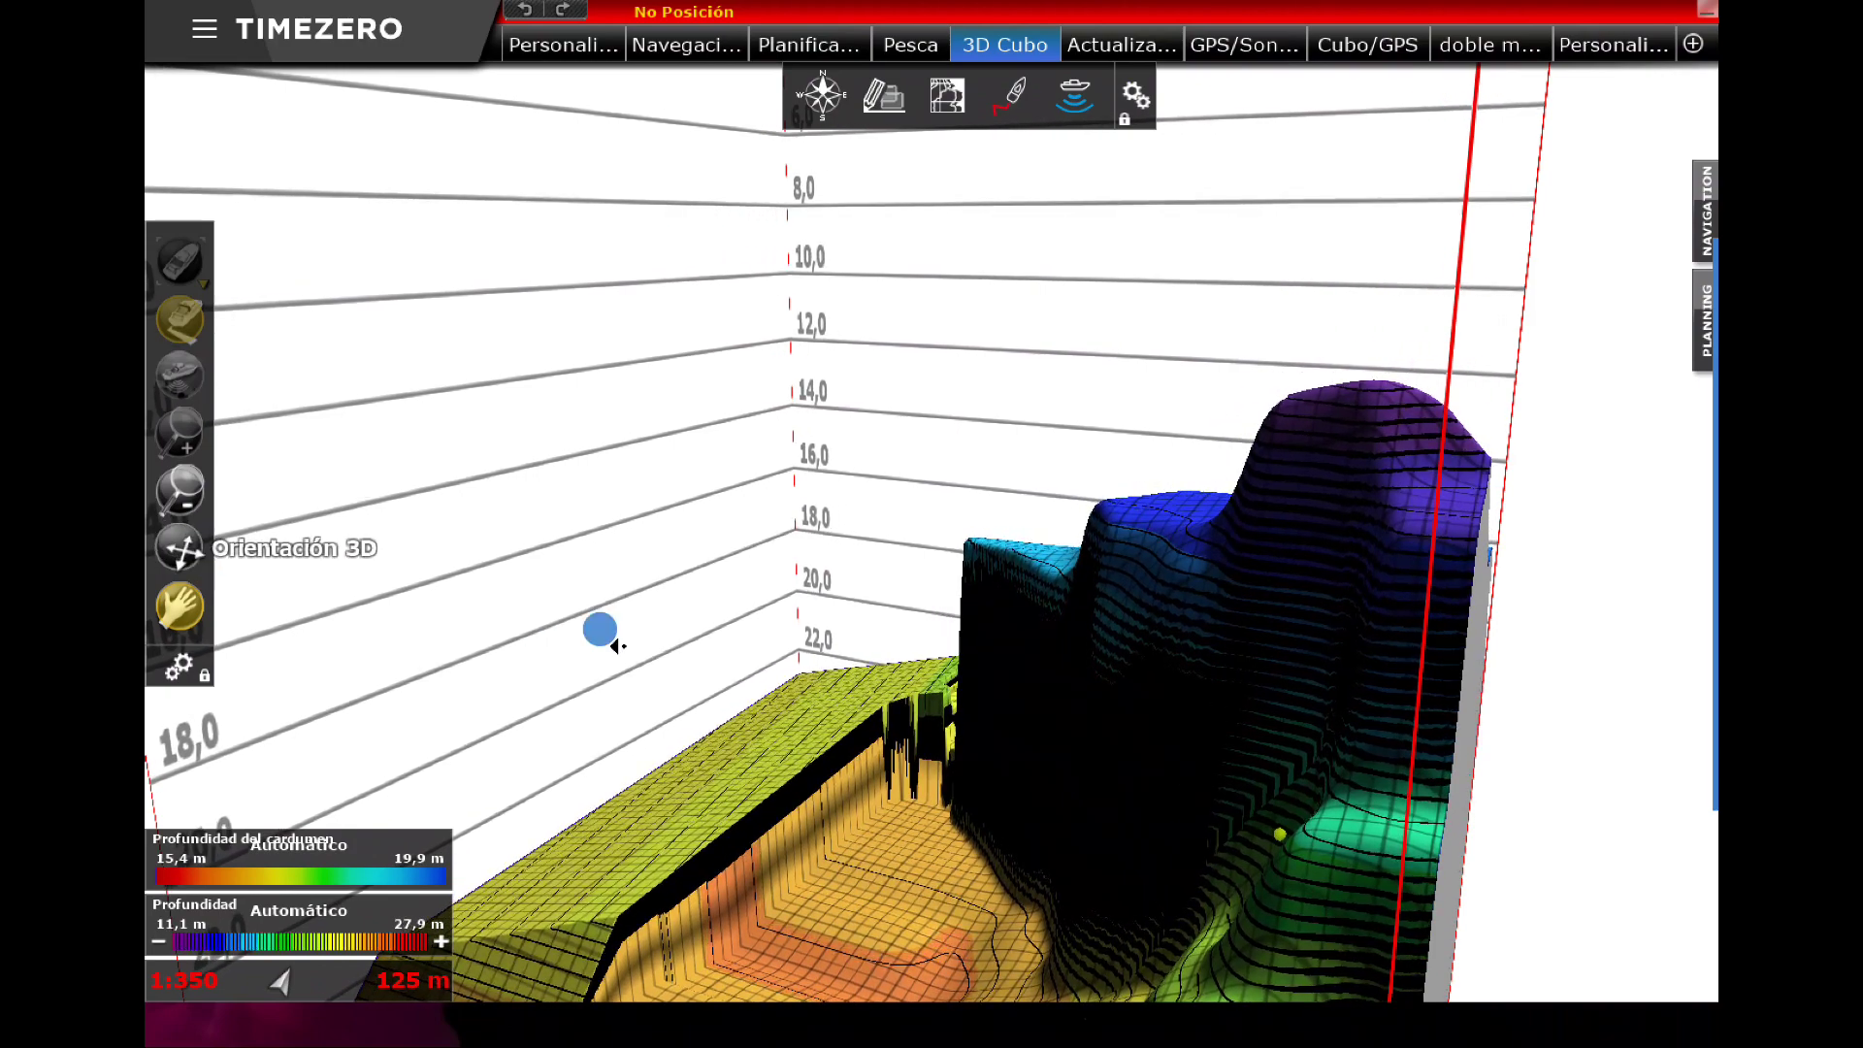
drag(1009, 772, 1231, 866)
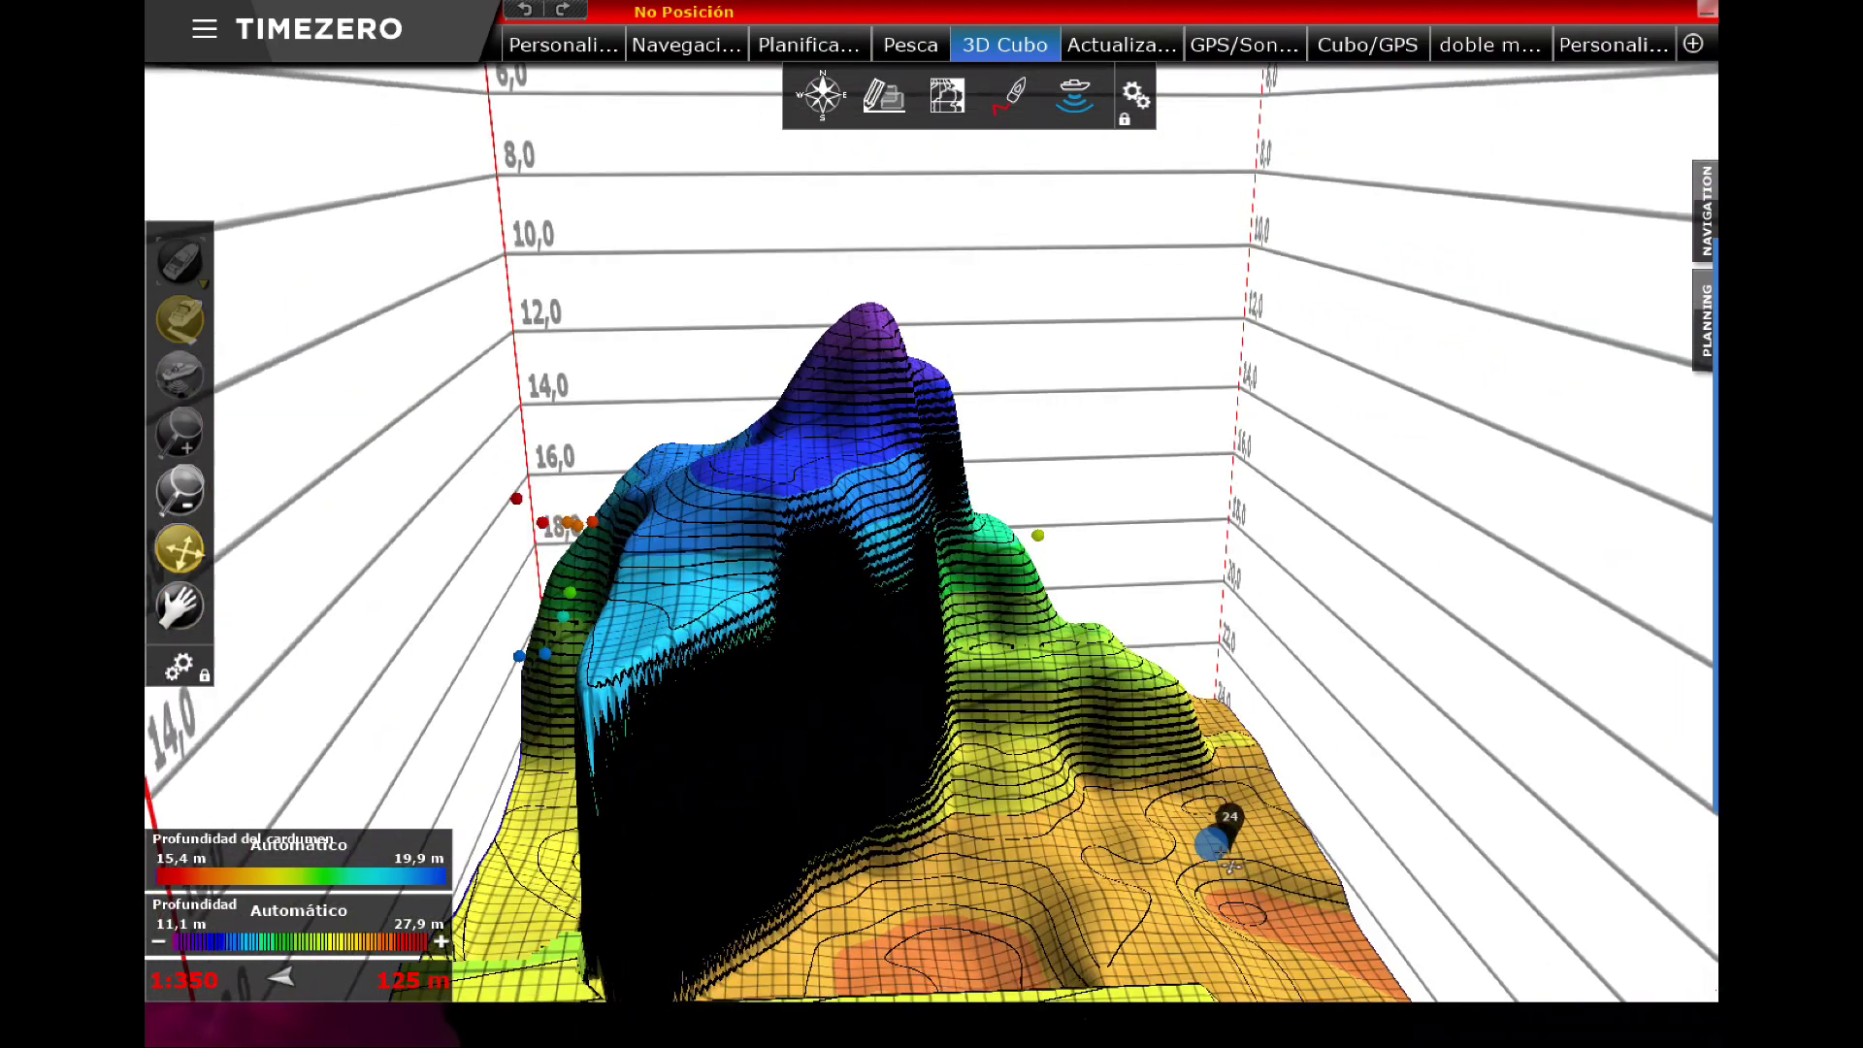
drag(333, 617, 672, 631)
drag(663, 739, 622, 754)
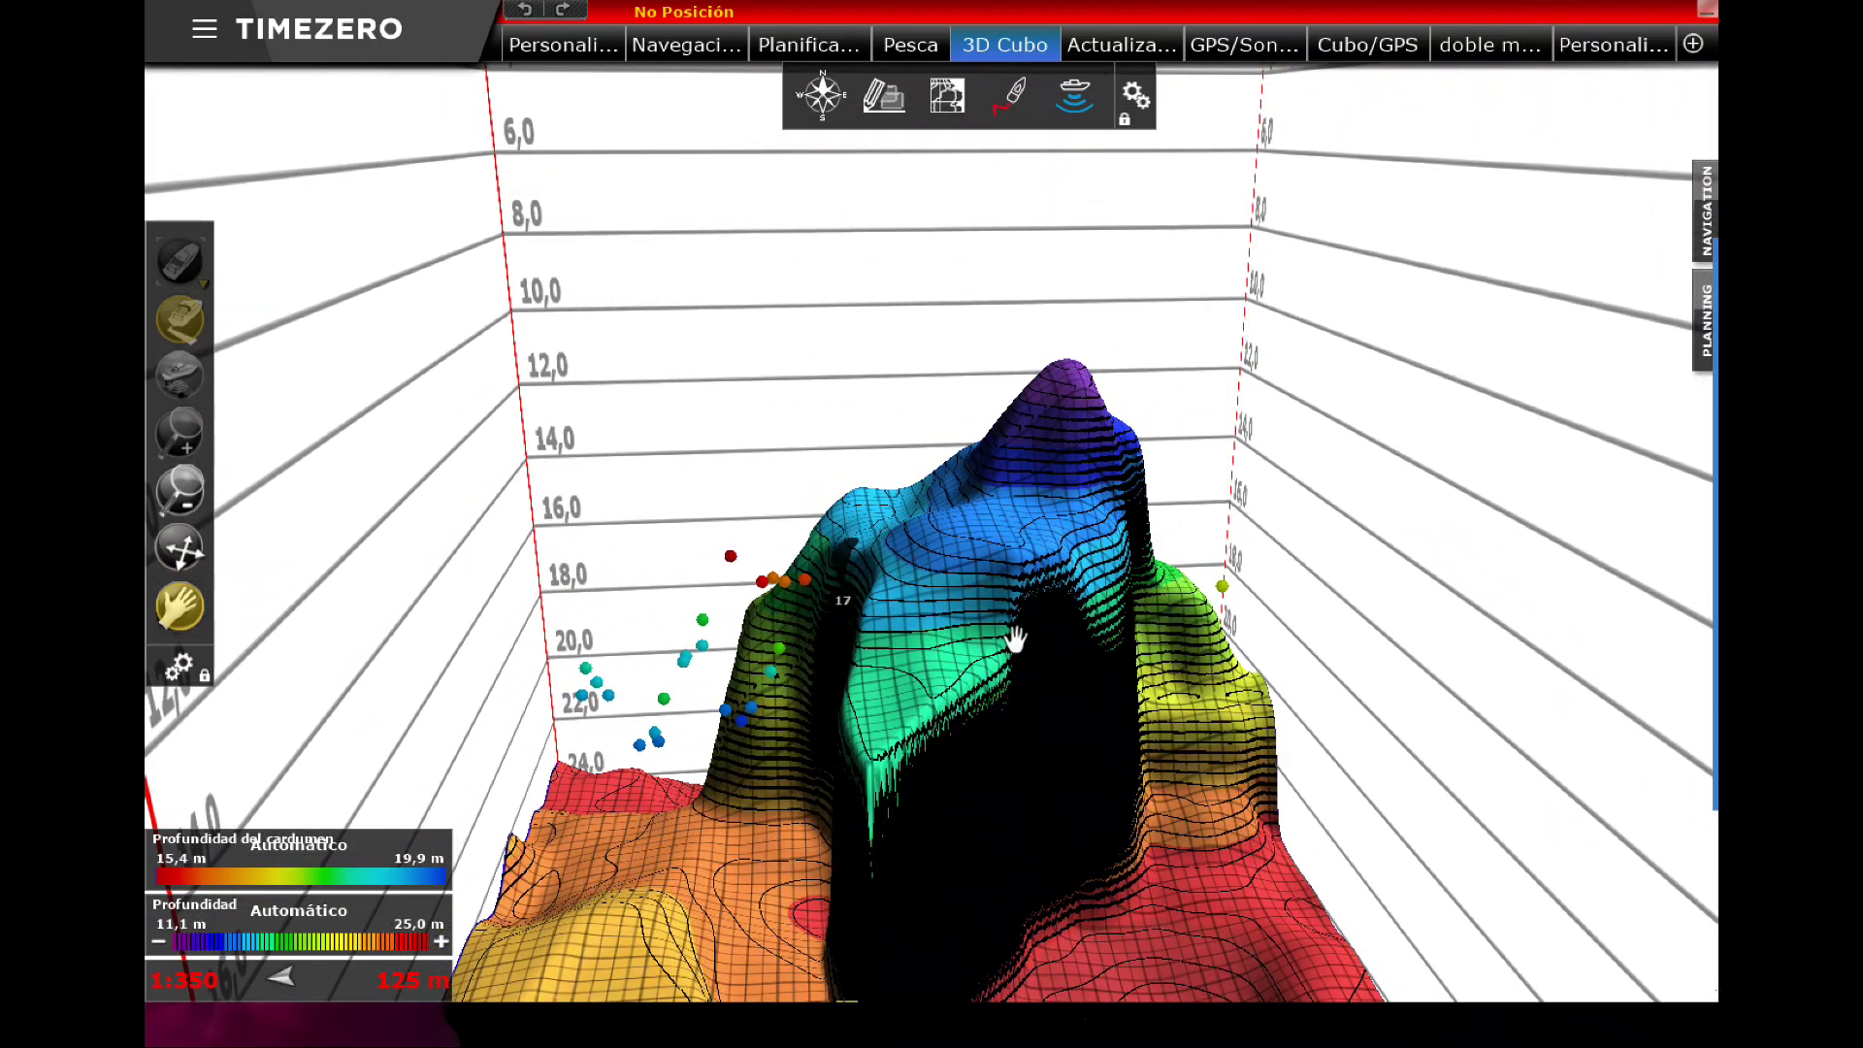
Step: Examine the 3D relief of the isolated cone-shaped peak and its surrounding plateau from several sides
mouse_move(1684, 309)
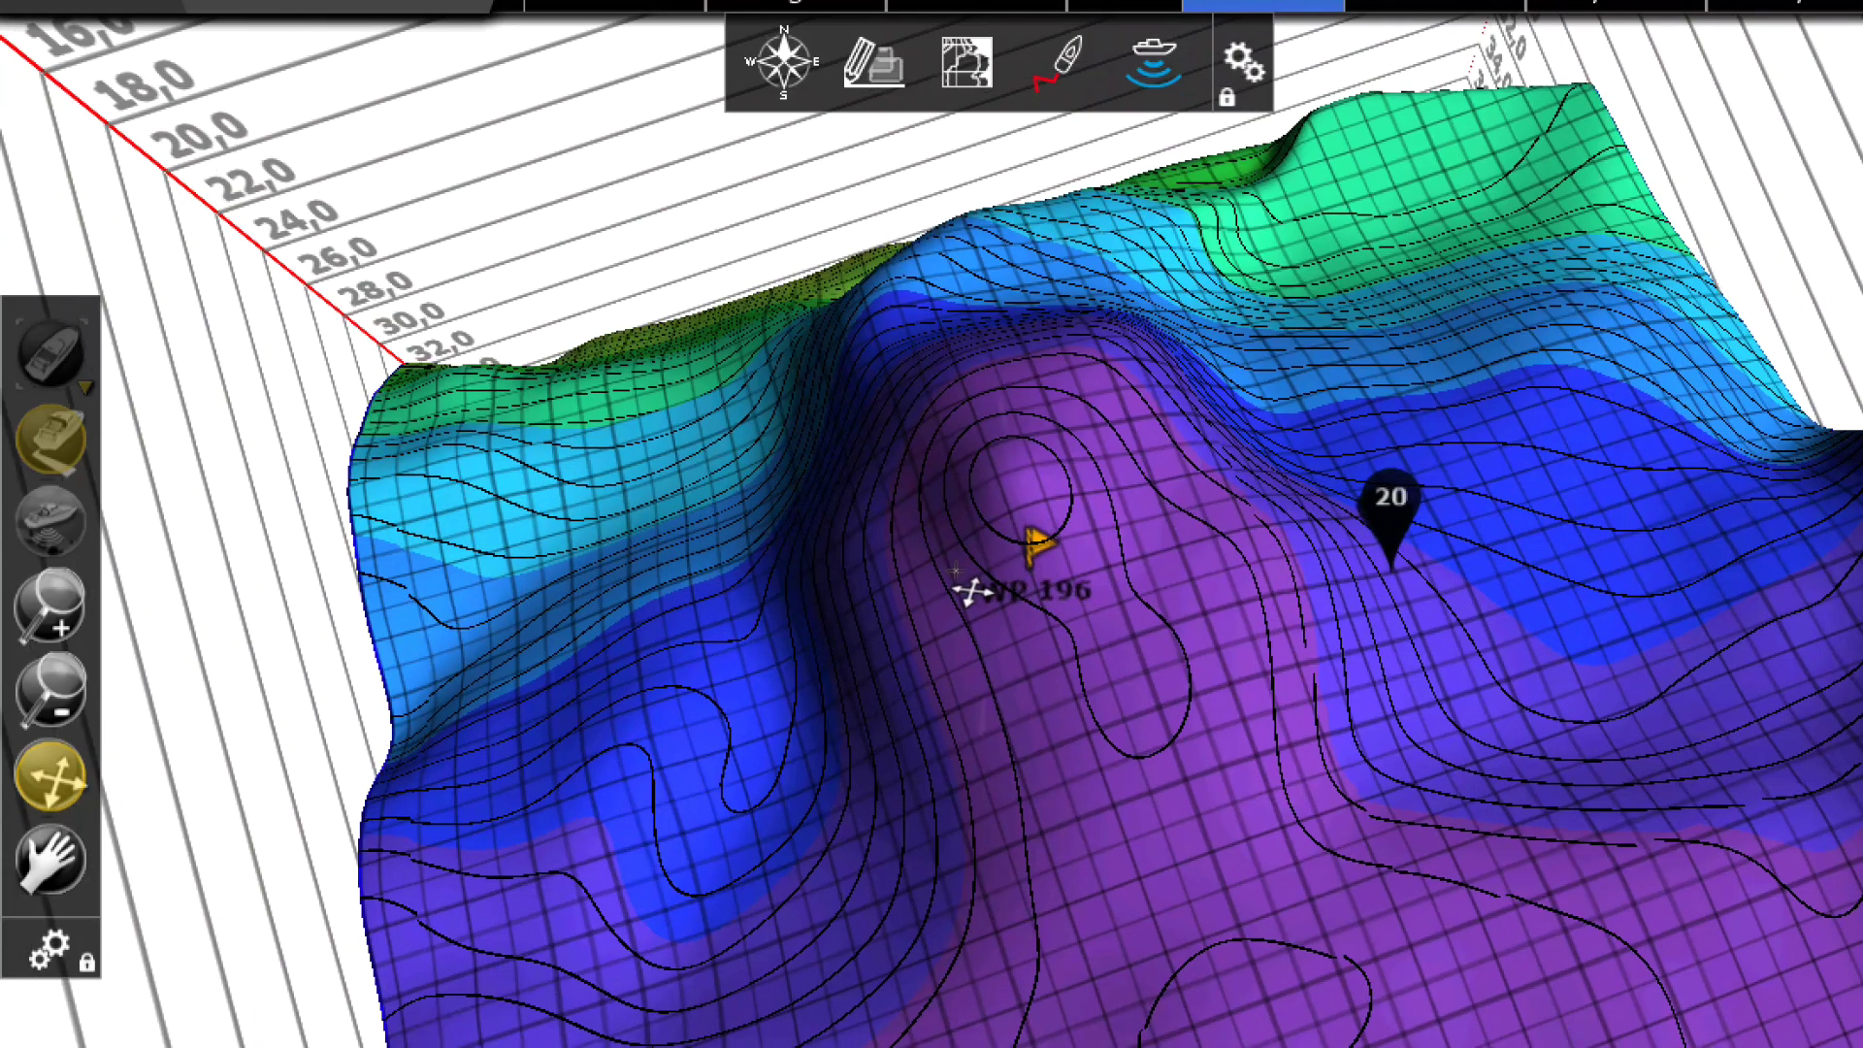
mouse_move(969, 594)
mouse_down()
mouse_move(988, 813)
mouse_move(968, 291)
mouse_move(923, 457)
mouse_up()
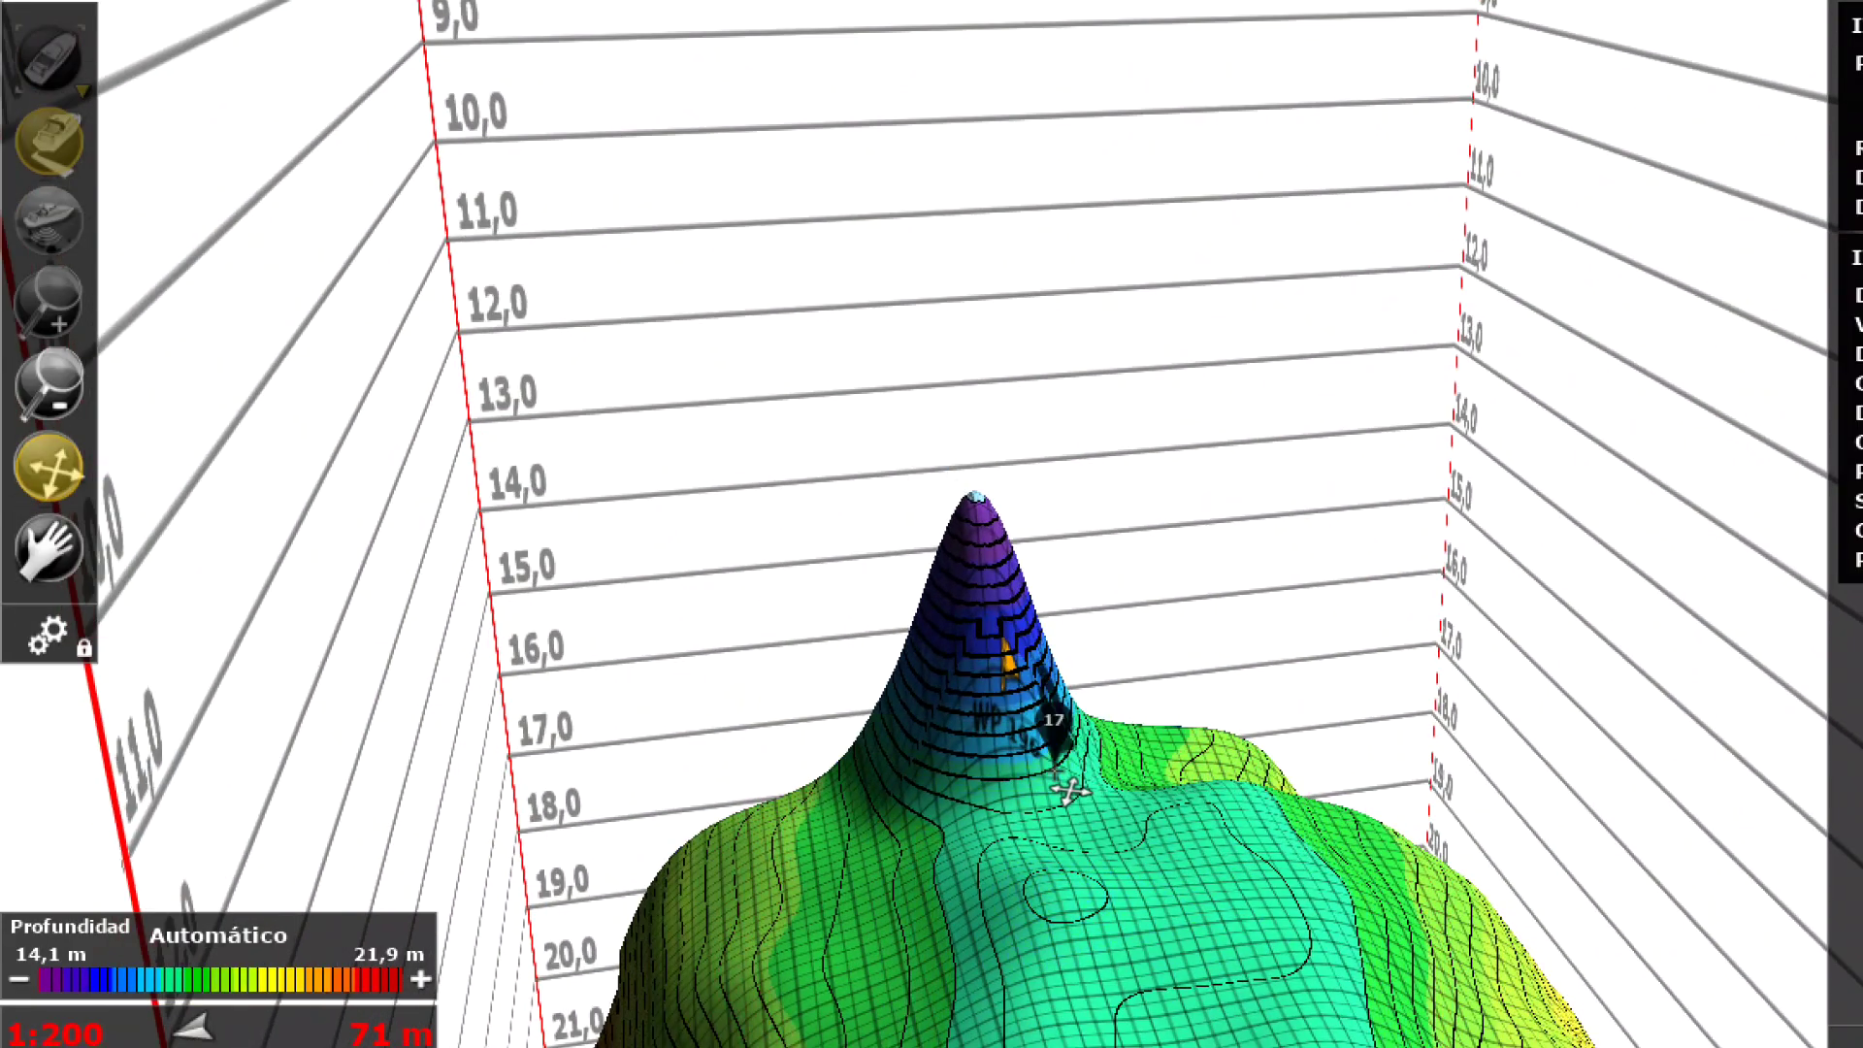
drag(1067, 791, 1204, 807)
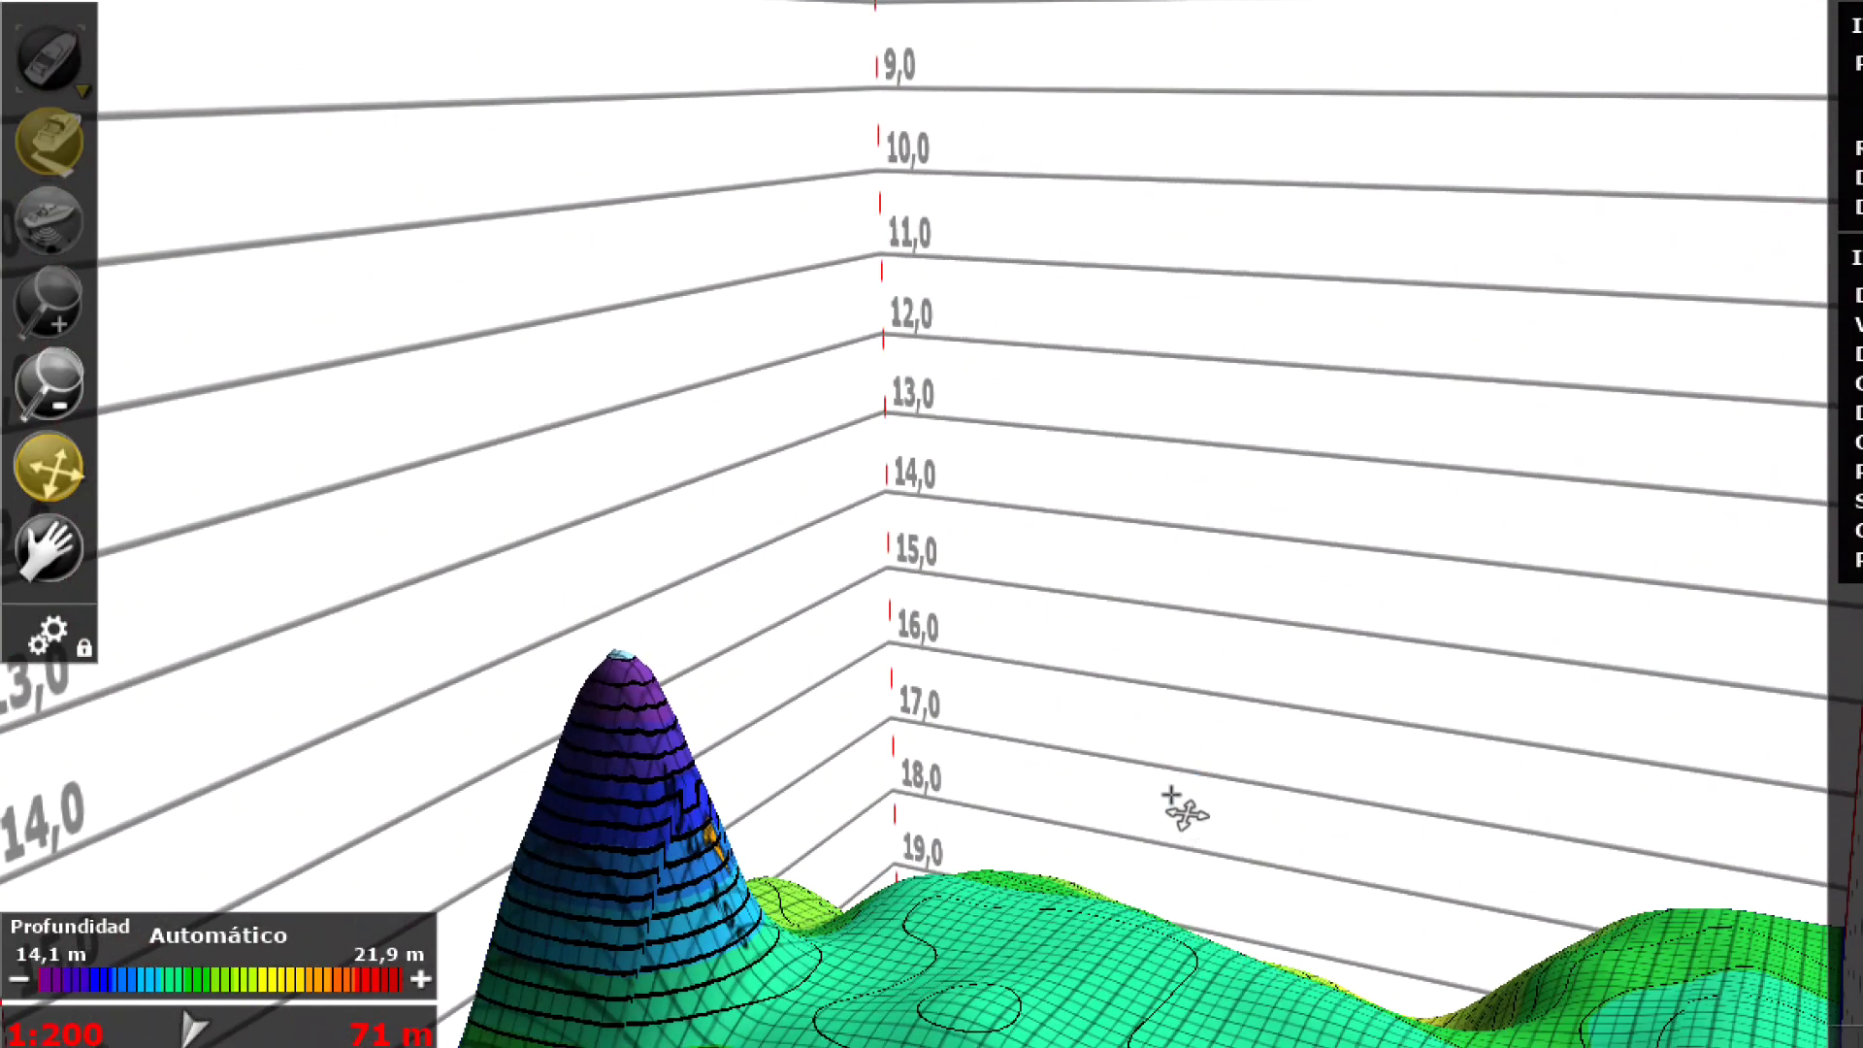
drag(581, 792, 1174, 867)
drag(408, 791, 1165, 803)
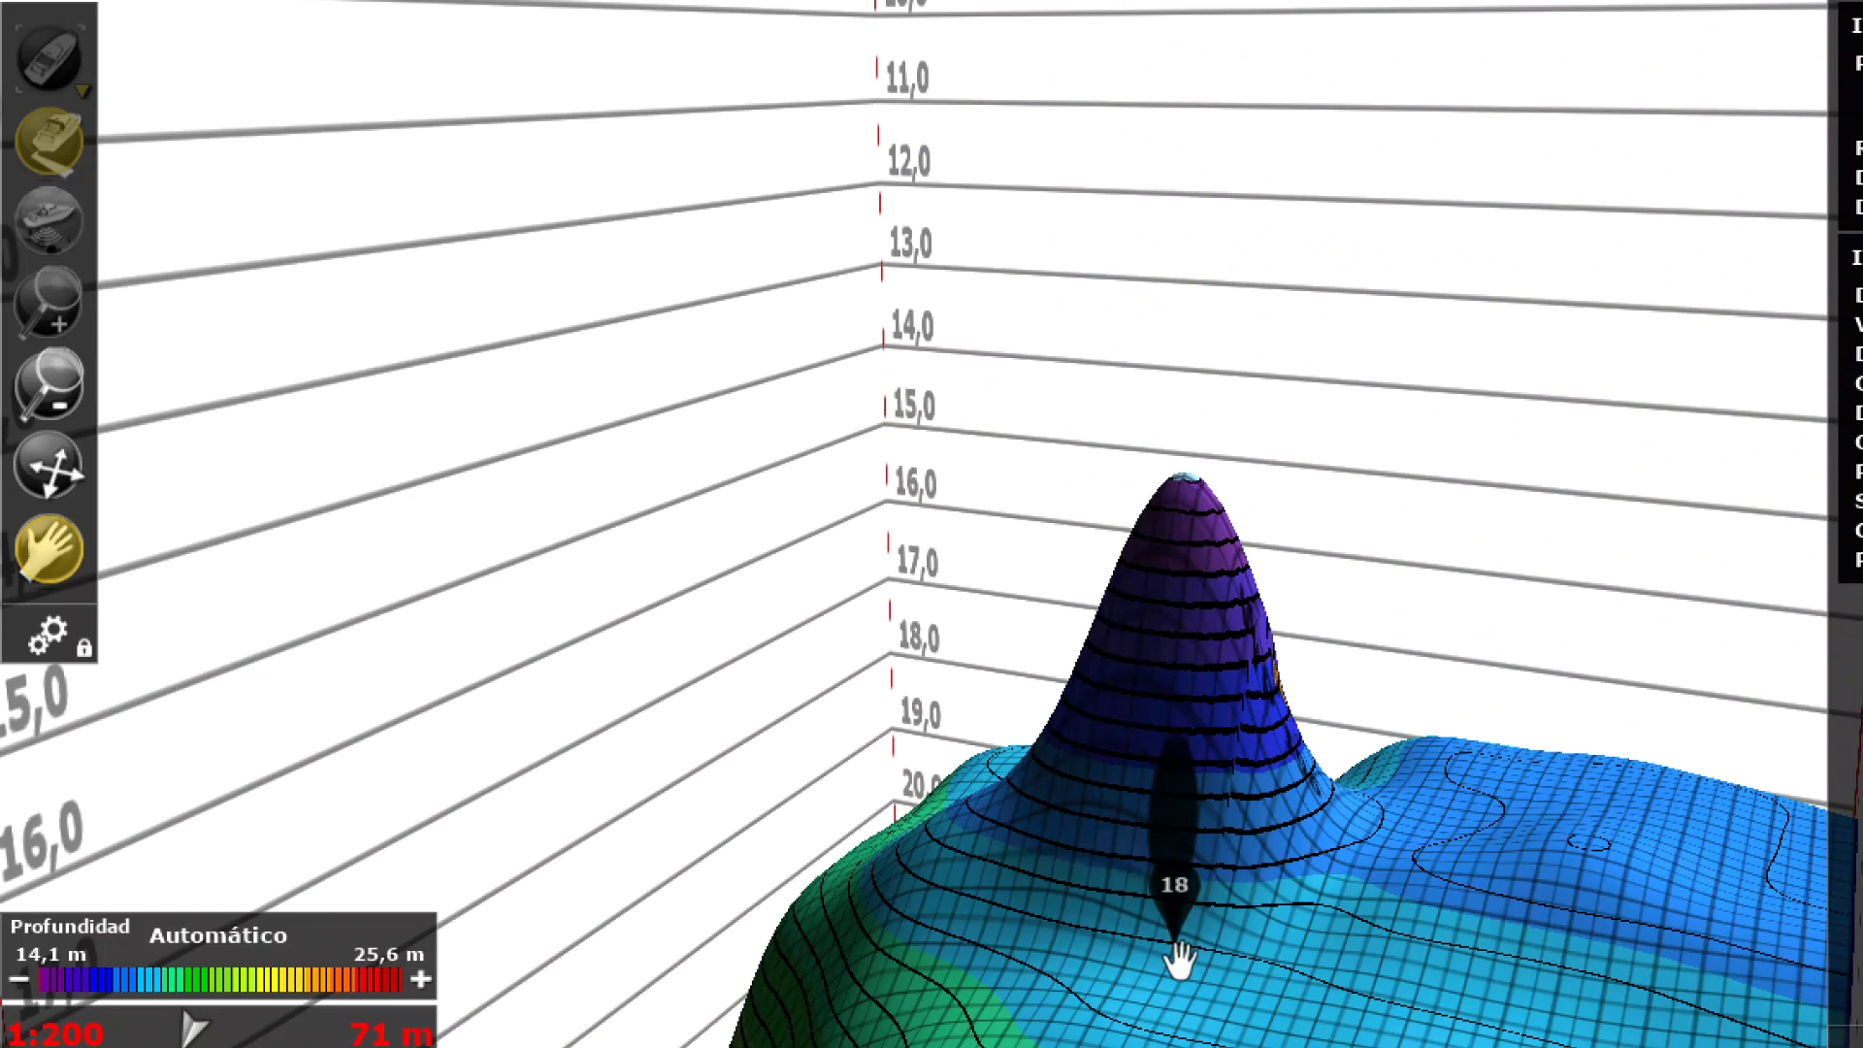
click(49, 466)
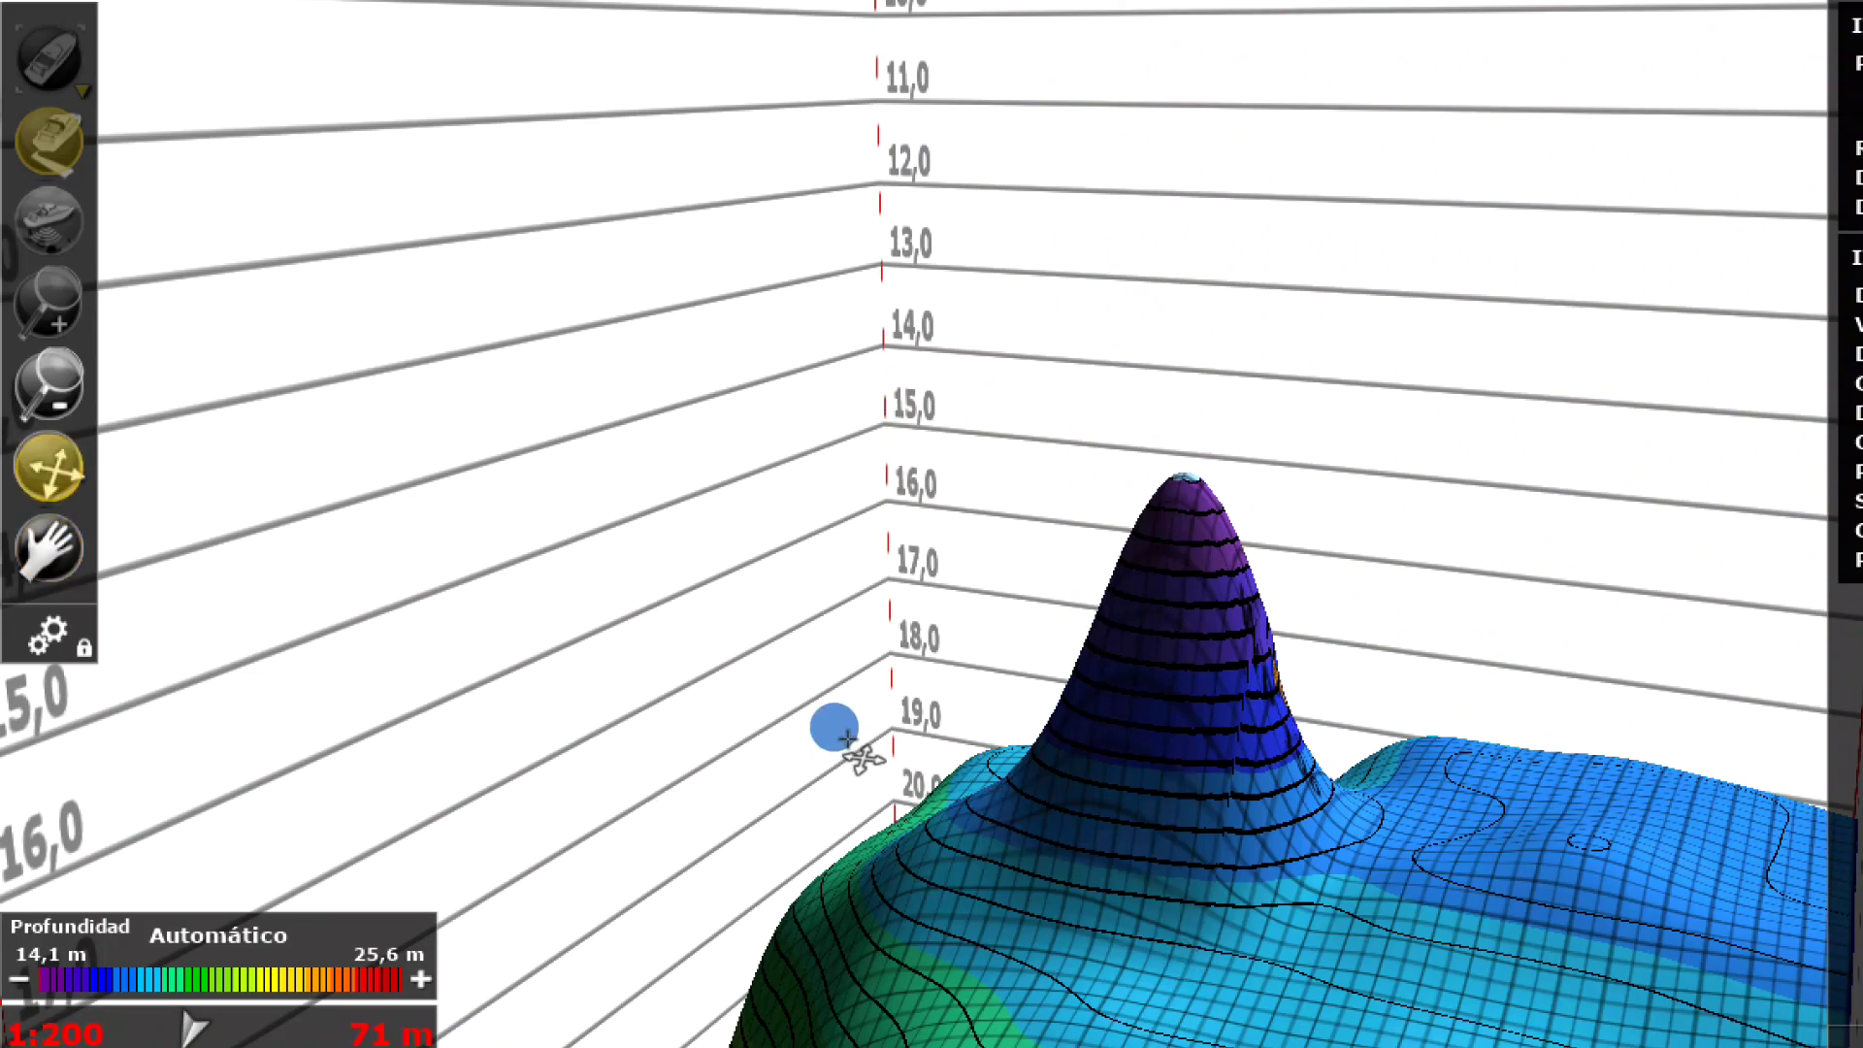
drag(847, 738, 1344, 862)
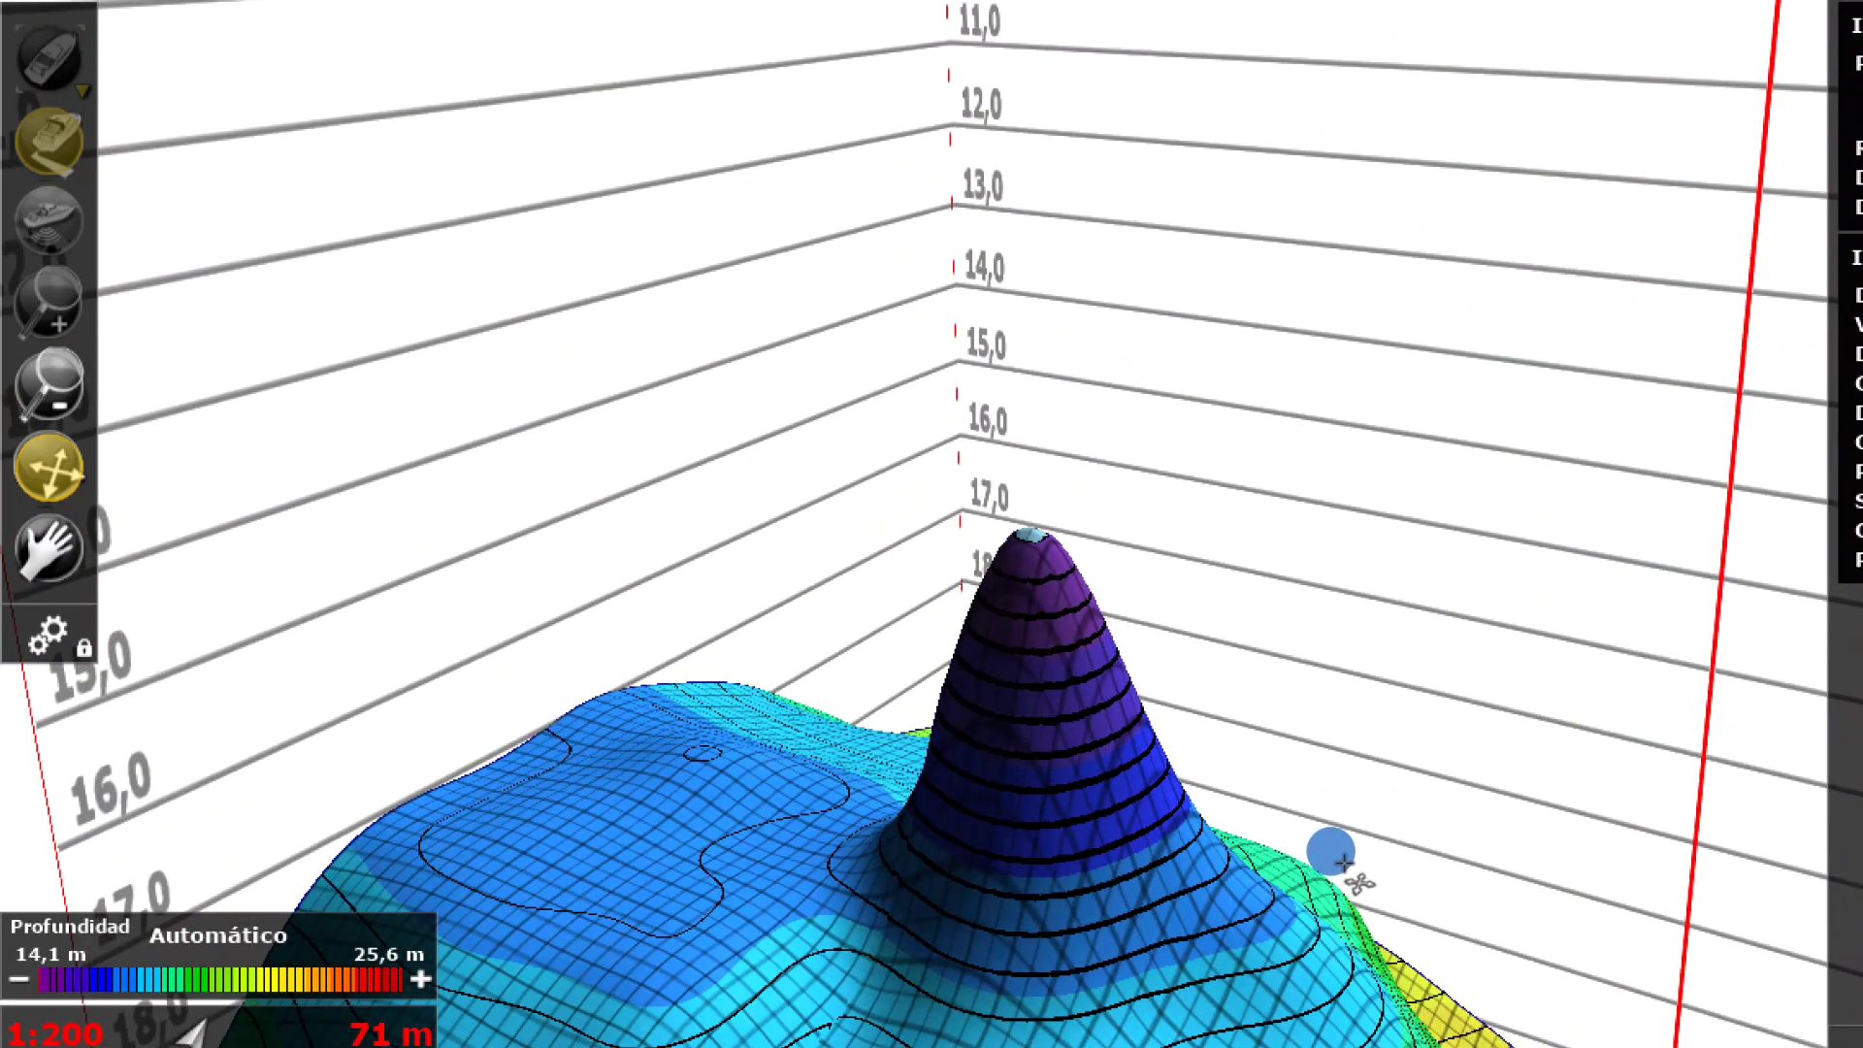
Step: Show the fish targets (Blancos de peces) over the cone-shaped peak and inspect the school above it and down its flanks
click(931, 2)
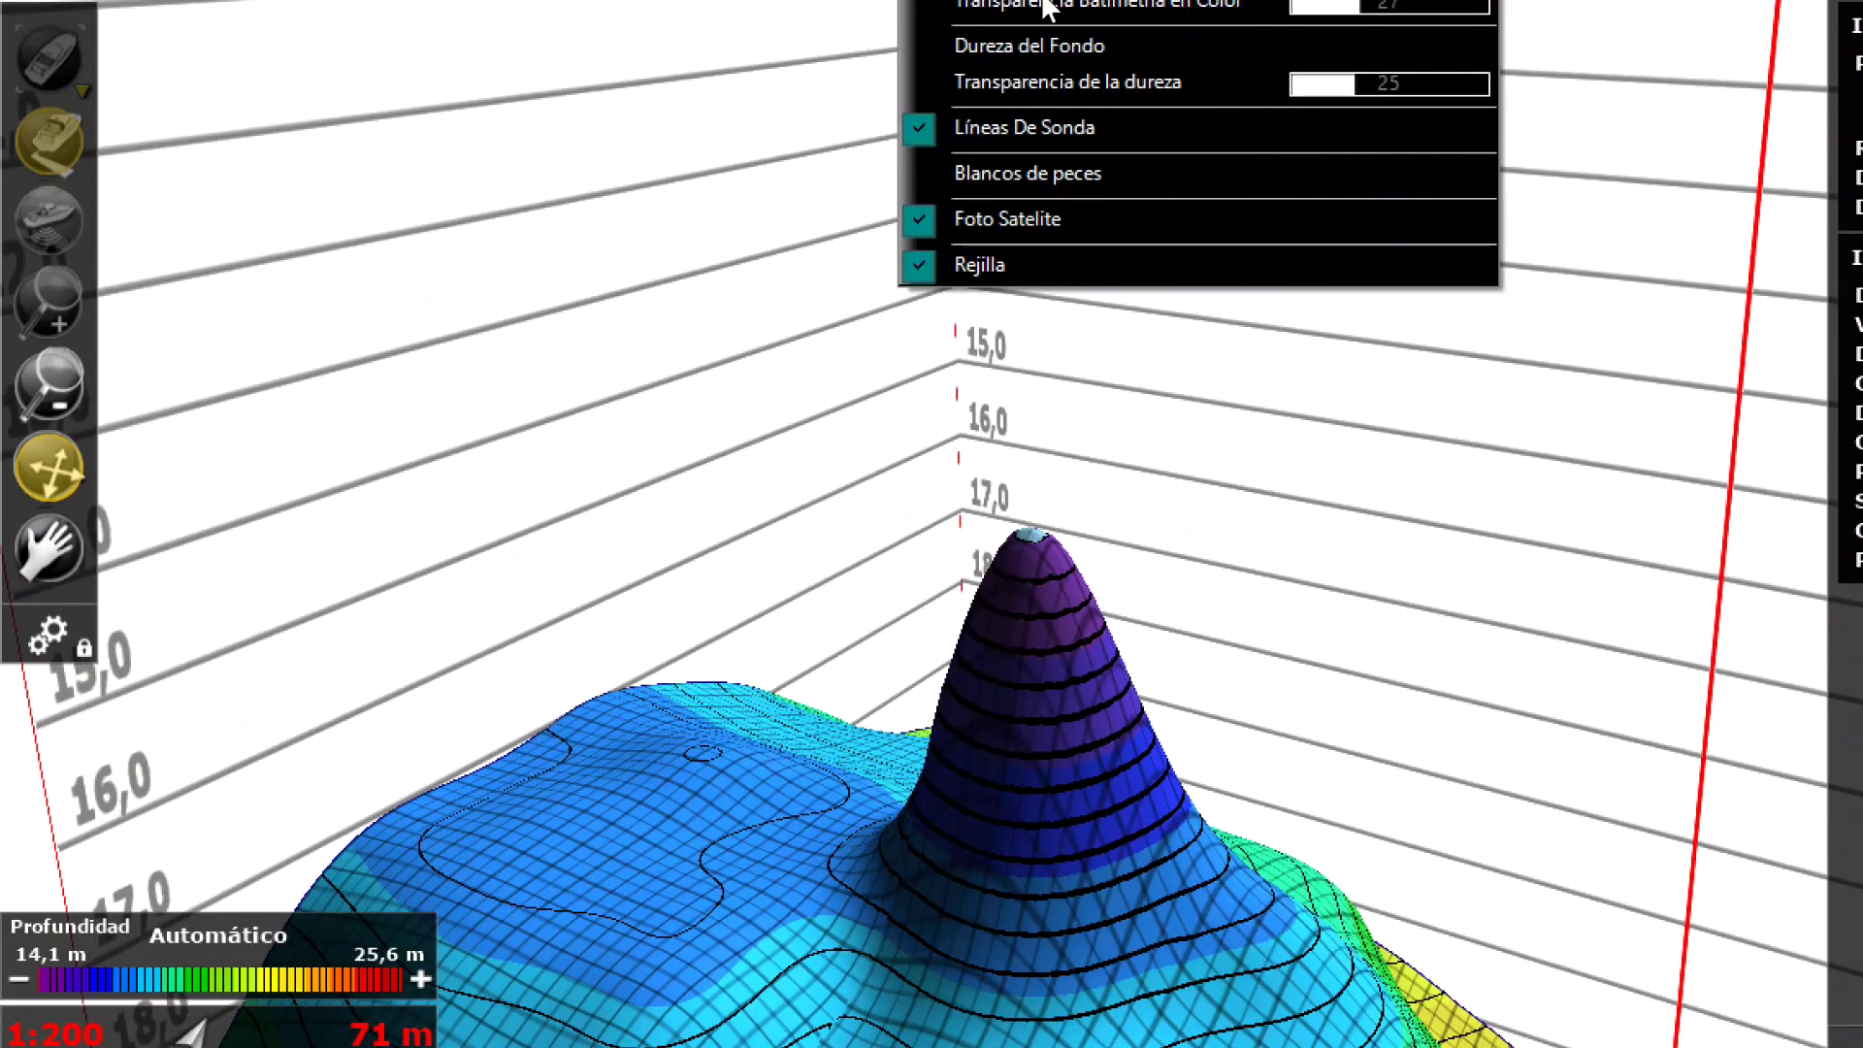
click(1067, 177)
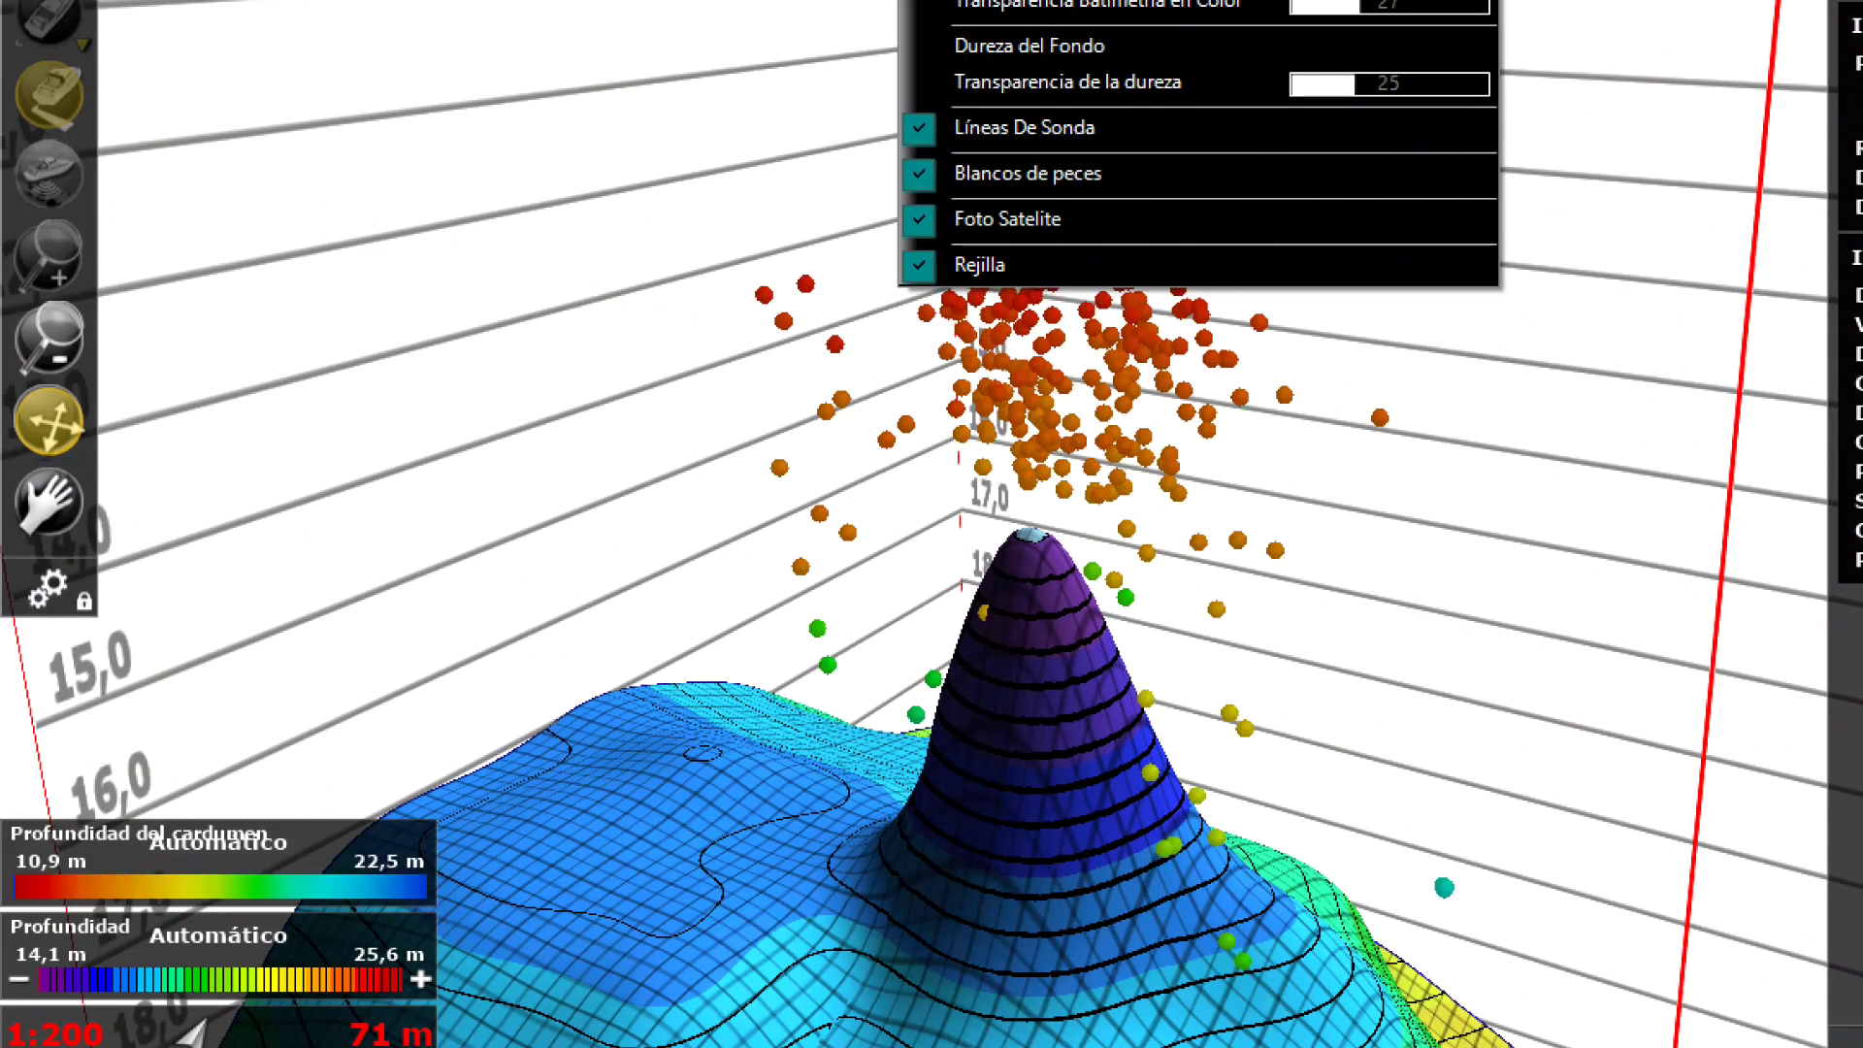
drag(916, 853, 1184, 949)
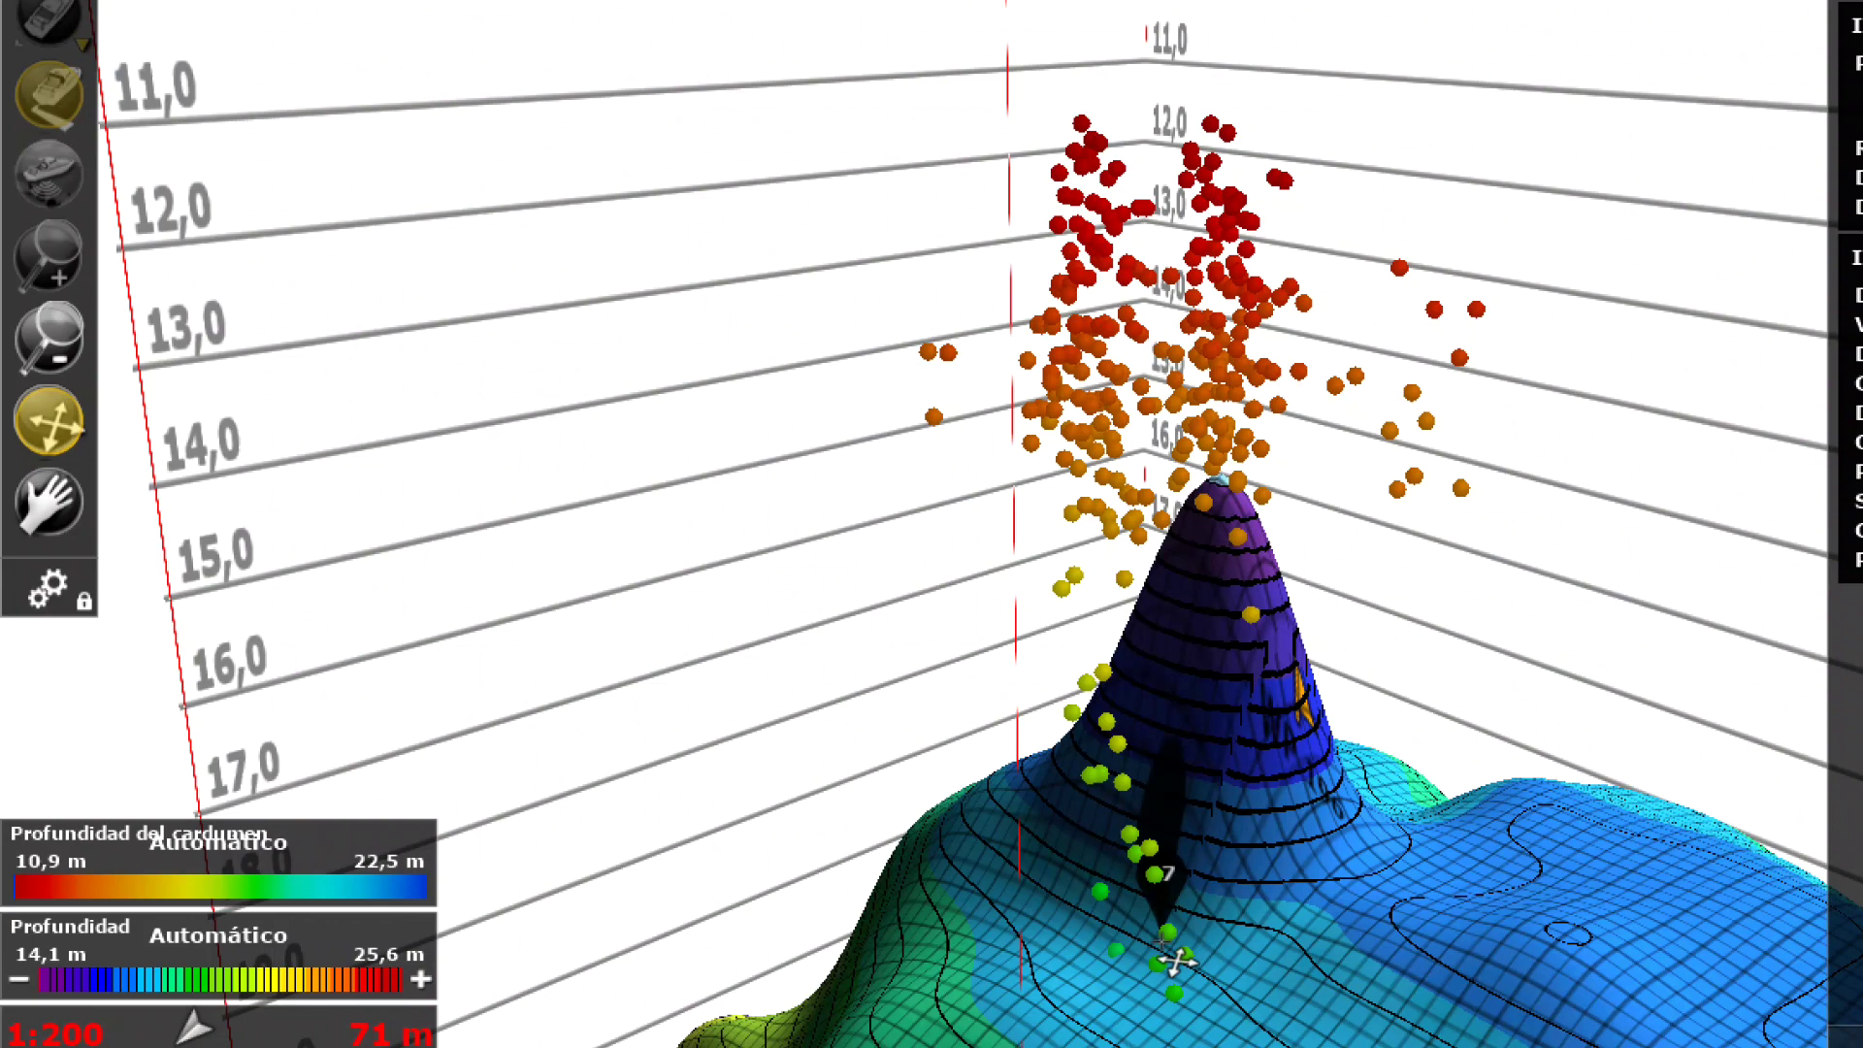
drag(1037, 833, 1208, 862)
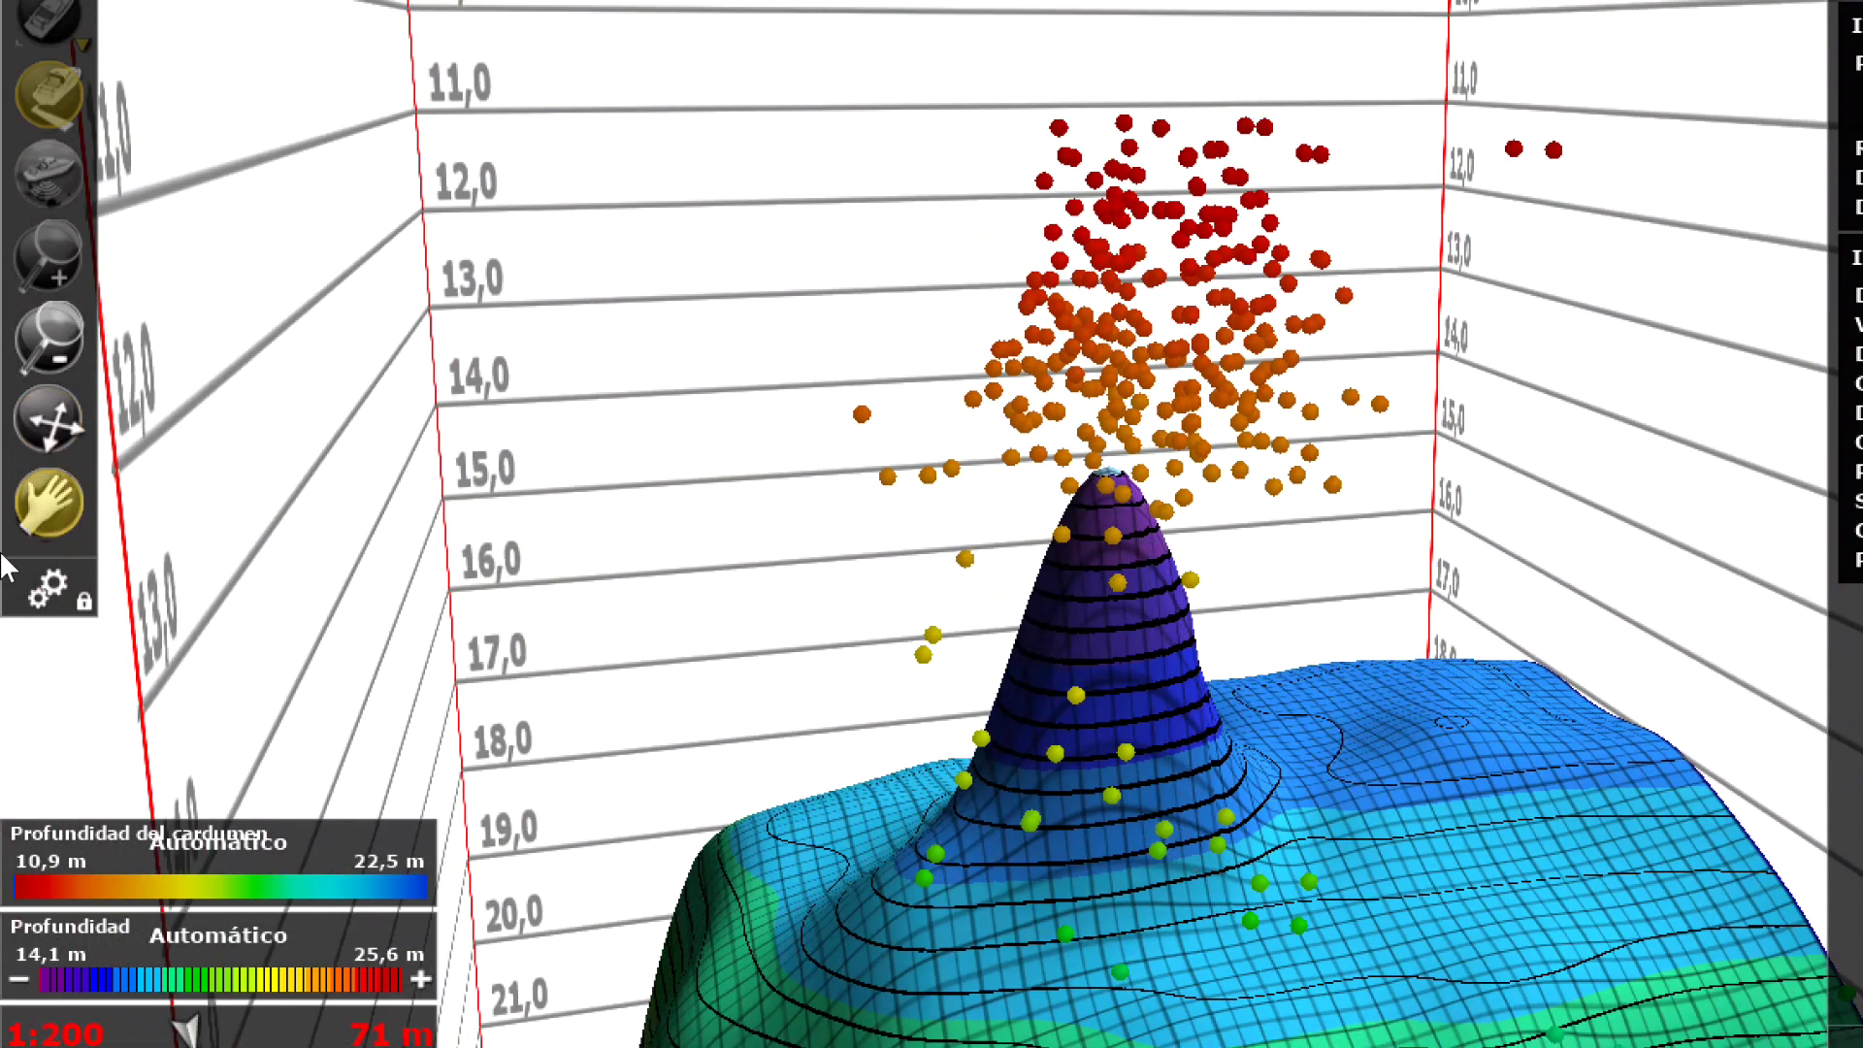
mouse_move(830, 770)
mouse_down()
mouse_move(937, 793)
mouse_move(1252, 752)
mouse_move(1631, 575)
mouse_up()
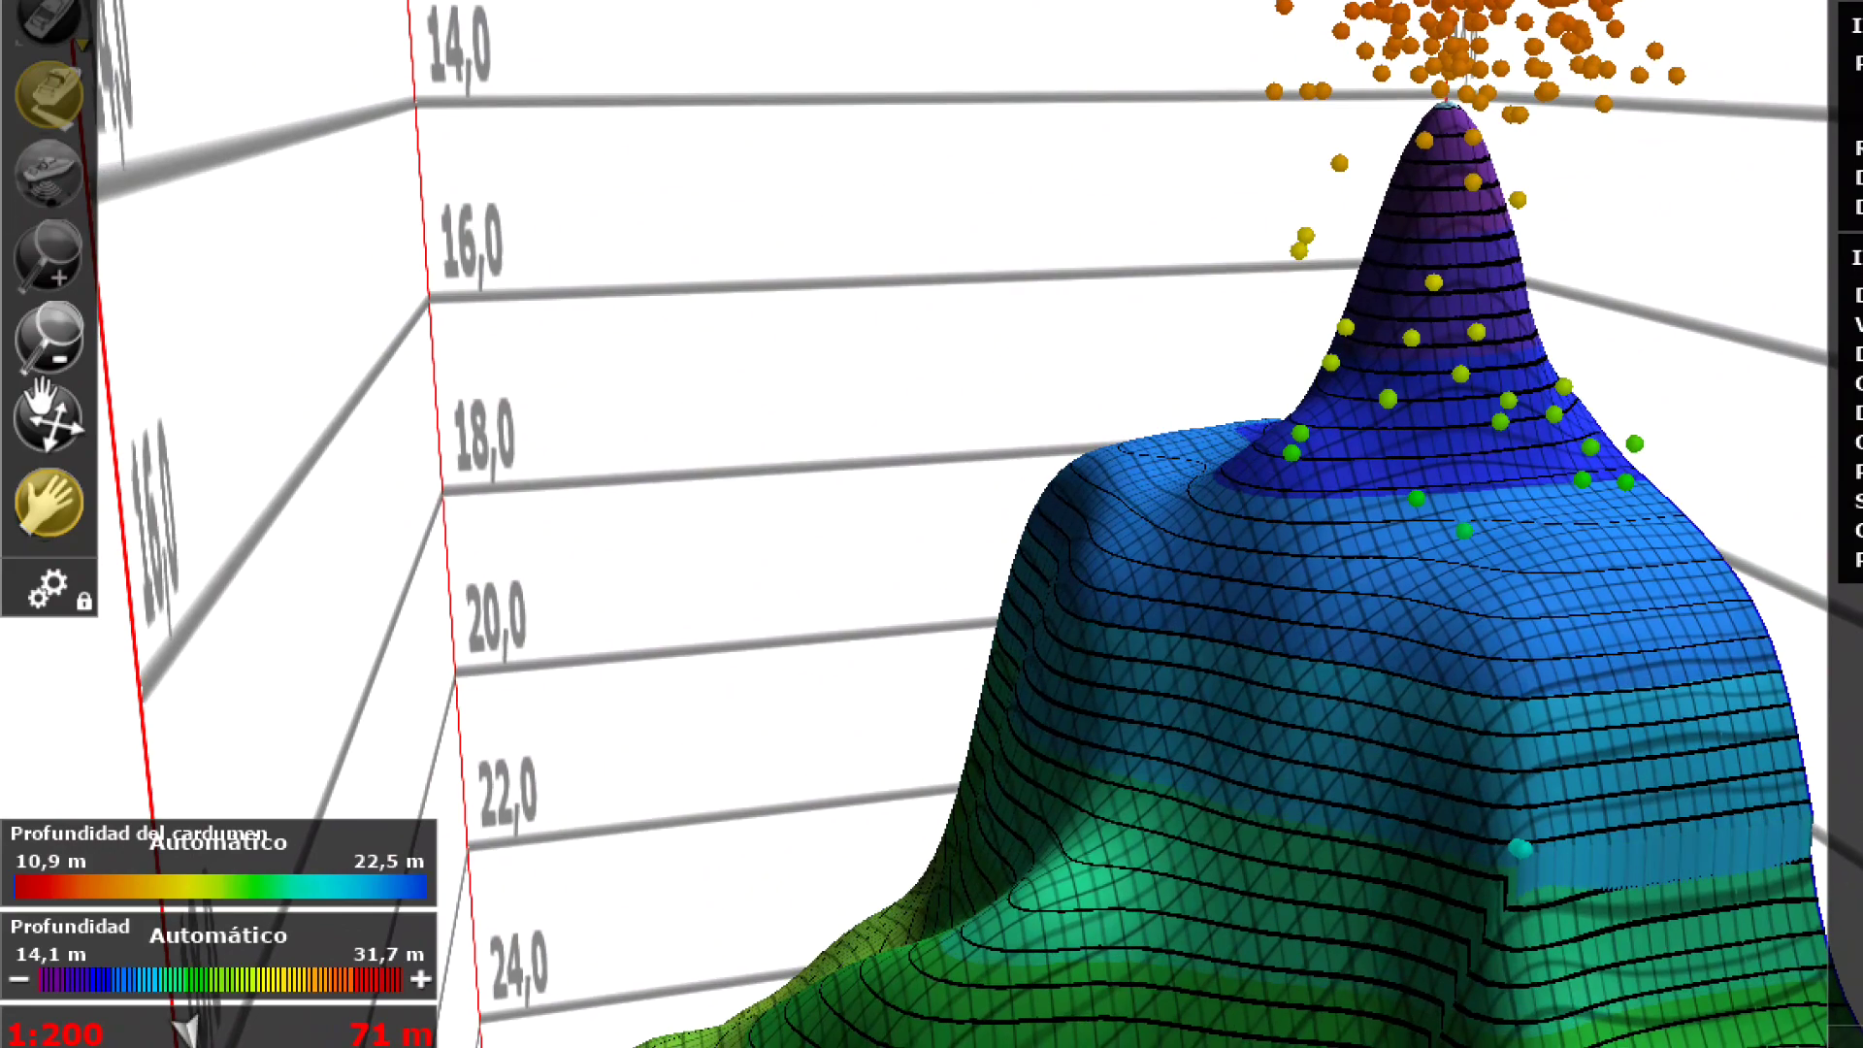
click(46, 419)
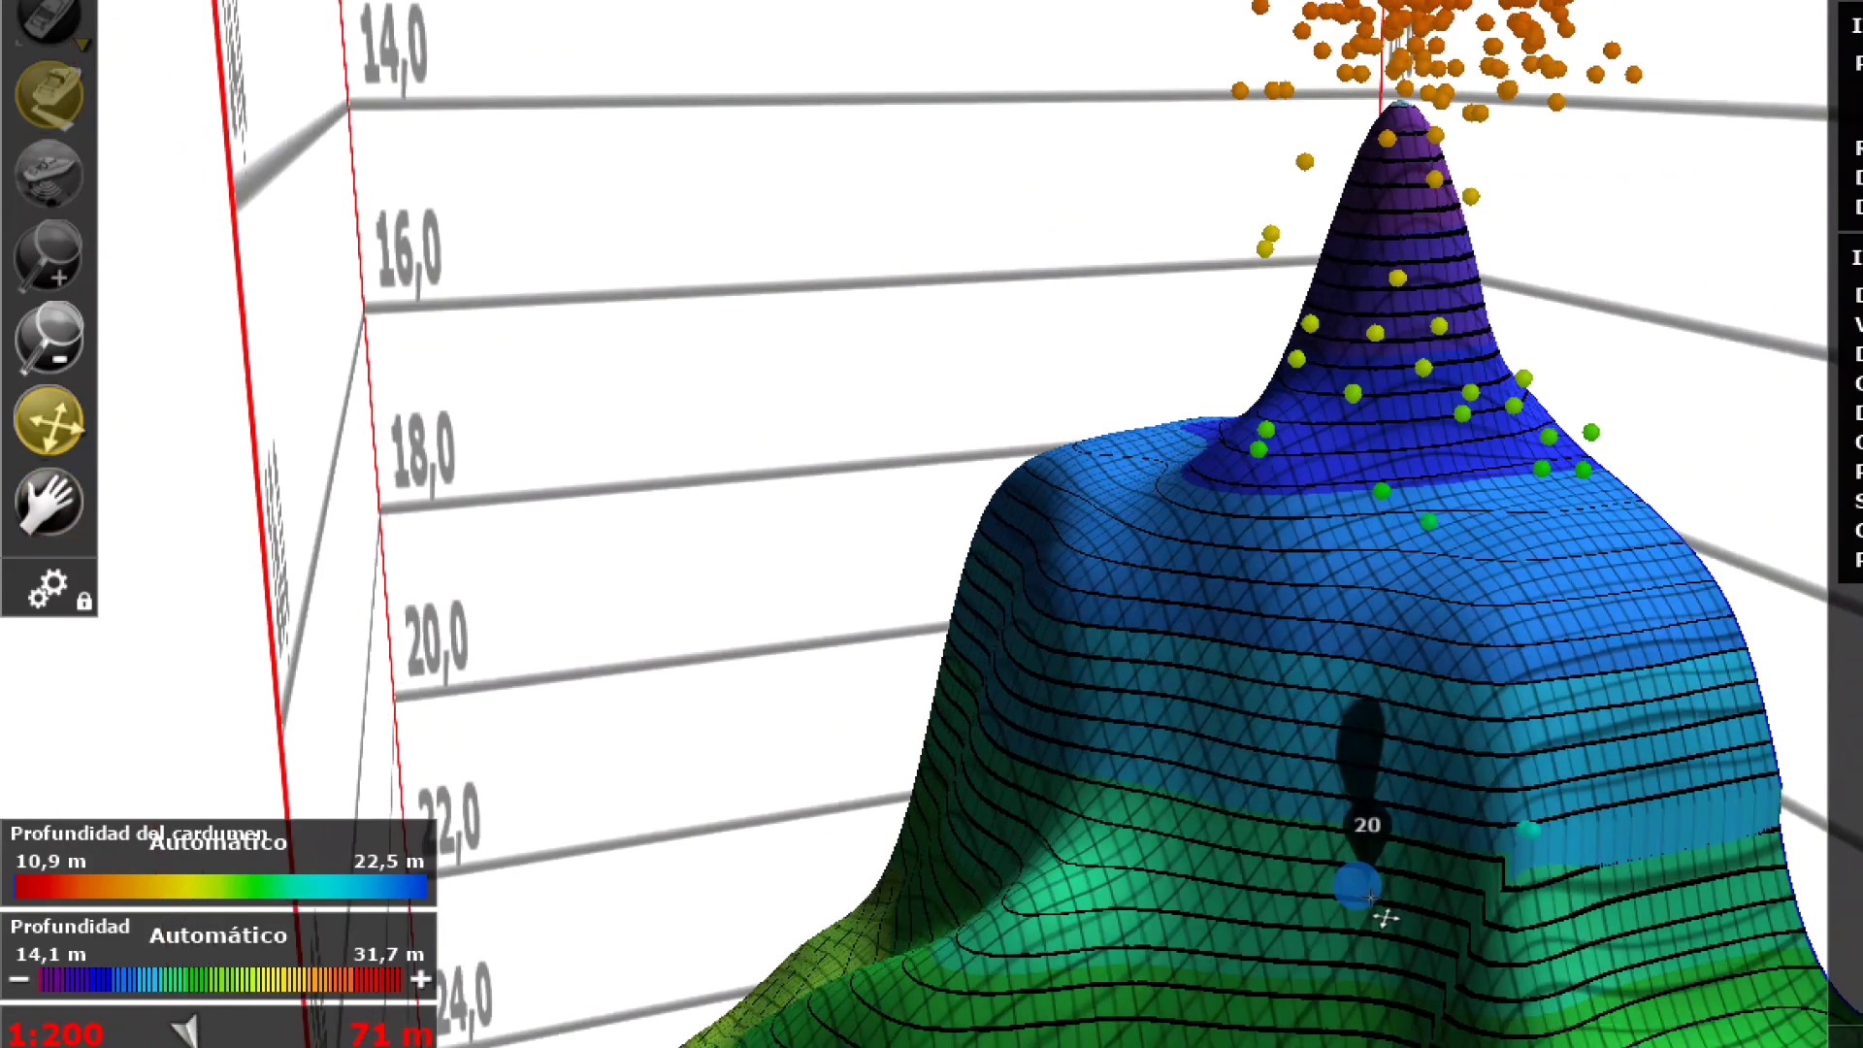
drag(1385, 915, 1574, 939)
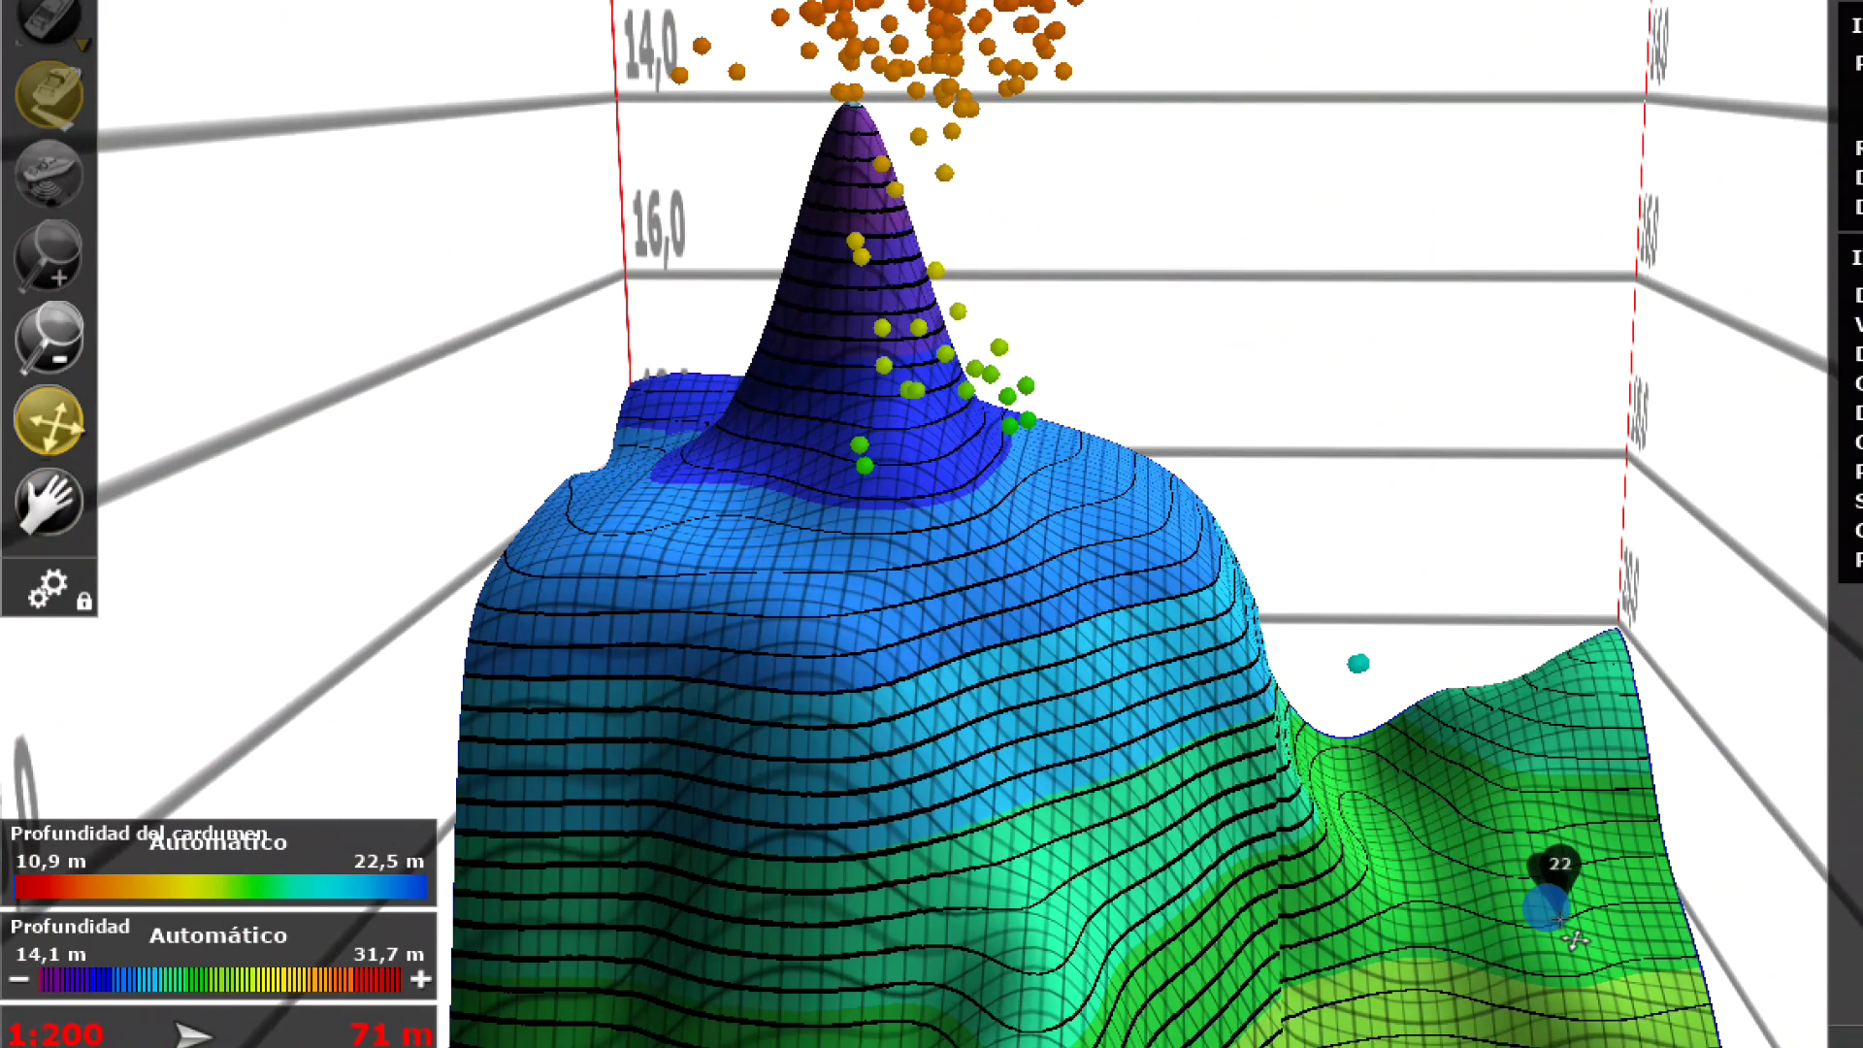